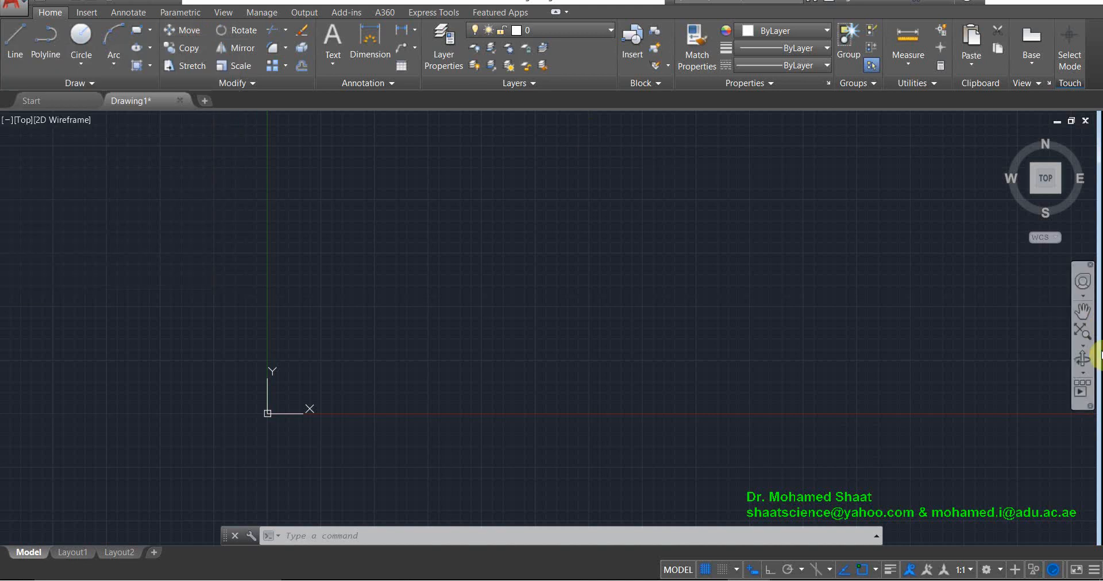
Examine the empty drawing area with the Pan tool, out to the grid's far limit and back to the origin
click(1082, 311)
mouse_move(747, 269)
mouse_down()
mouse_move(539, 398)
mouse_move(467, 274)
mouse_move(660, 285)
mouse_move(775, 380)
mouse_move(729, 251)
mouse_move(719, 266)
mouse_move(695, 236)
mouse_move(643, 212)
mouse_move(522, 234)
mouse_move(657, 369)
mouse_move(763, 233)
mouse_move(633, 278)
mouse_move(663, 290)
mouse_up()
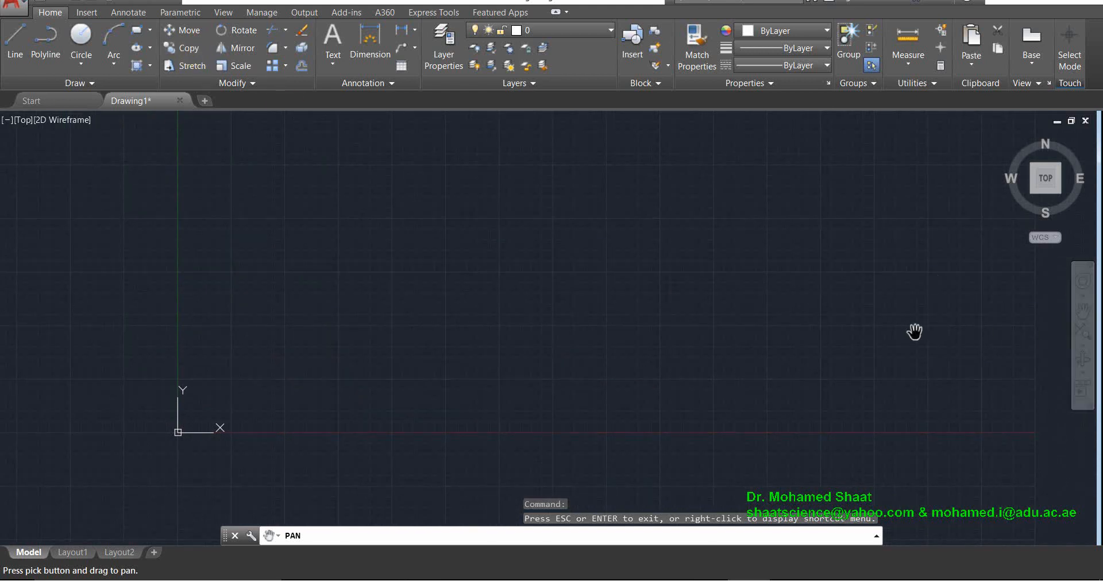
key(Escape)
click(170, 30)
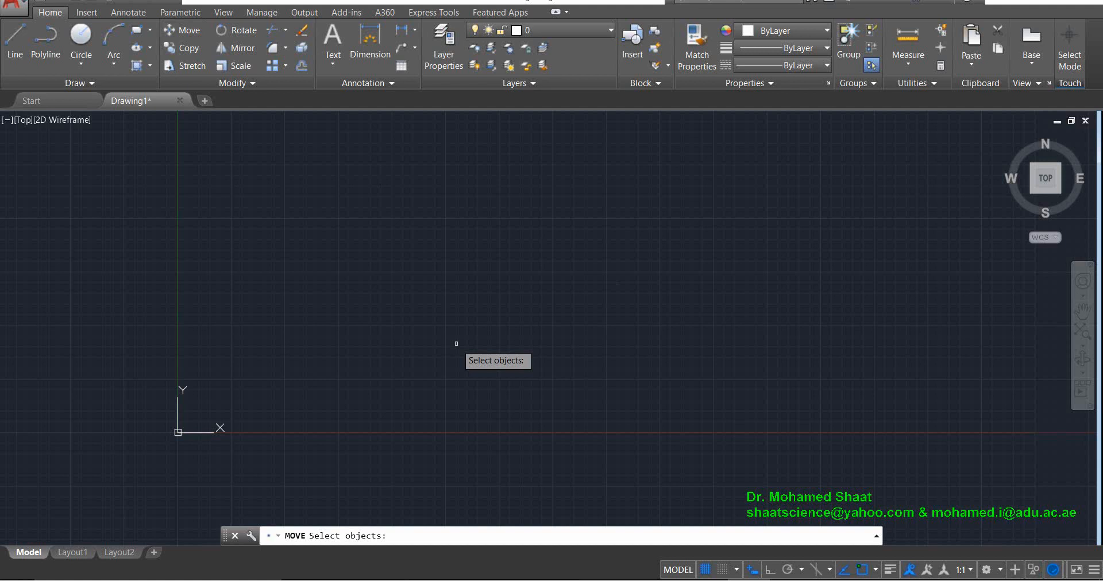
key(Escape)
click(1081, 313)
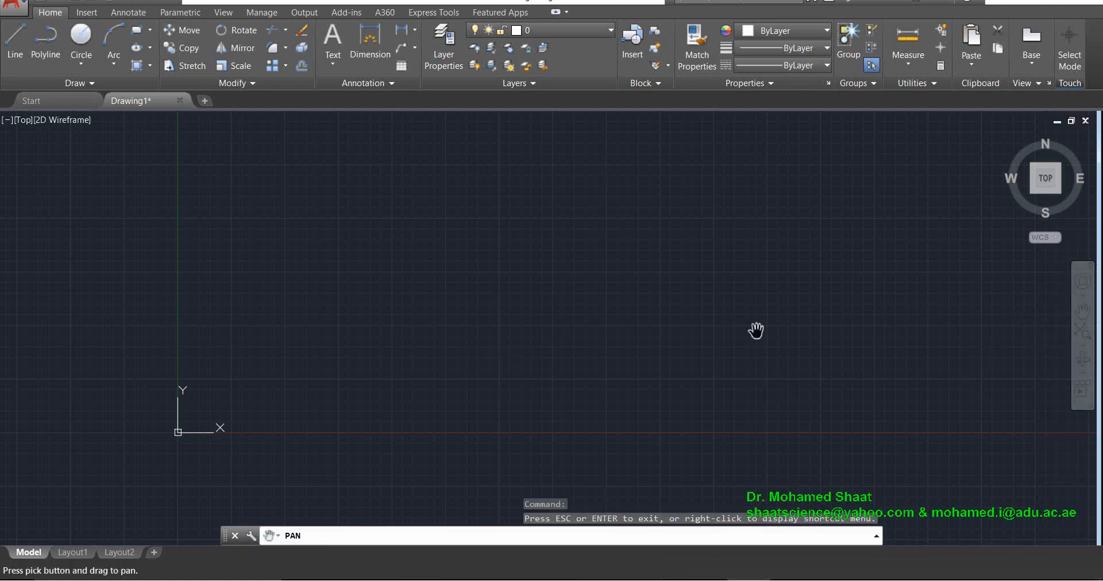
mouse_move(498, 313)
mouse_down()
mouse_move(521, 337)
mouse_move(440, 312)
mouse_move(486, 349)
mouse_up()
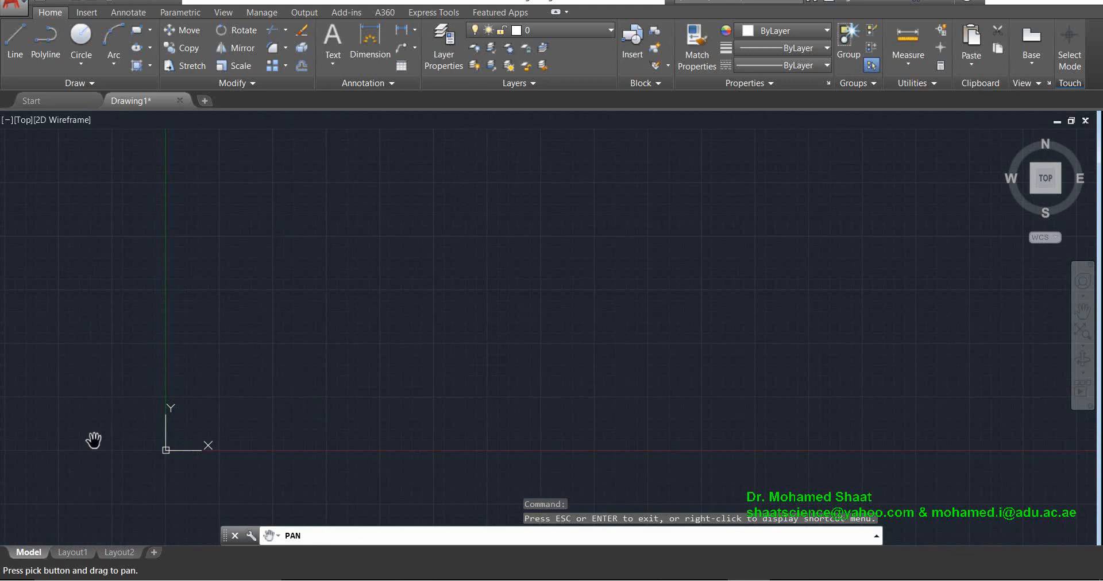
drag(785, 360, 521, 483)
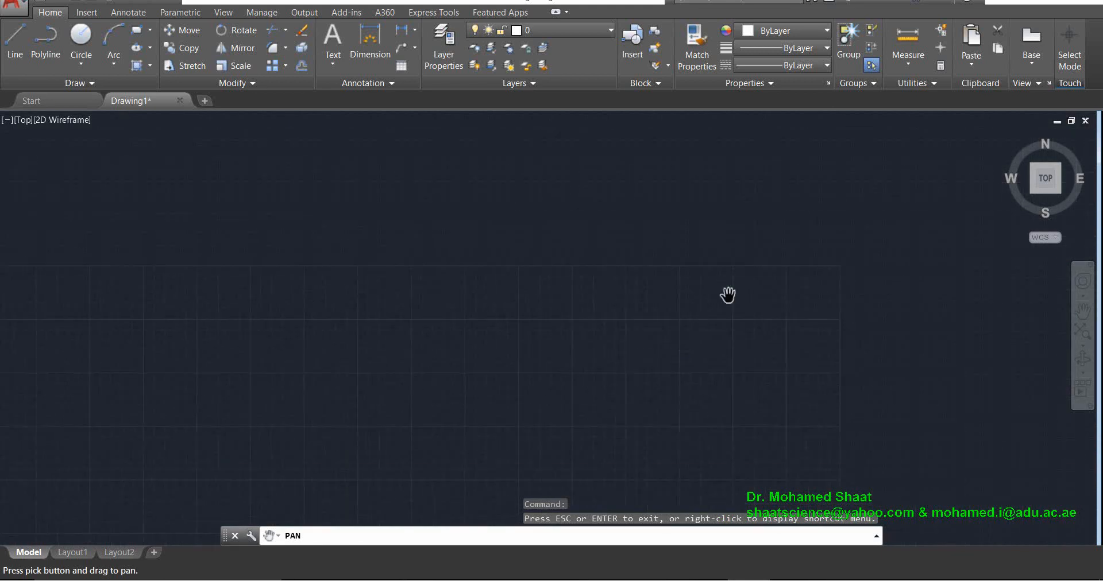
drag(730, 292, 508, 460)
drag(571, 376, 817, 263)
drag(611, 399, 856, 222)
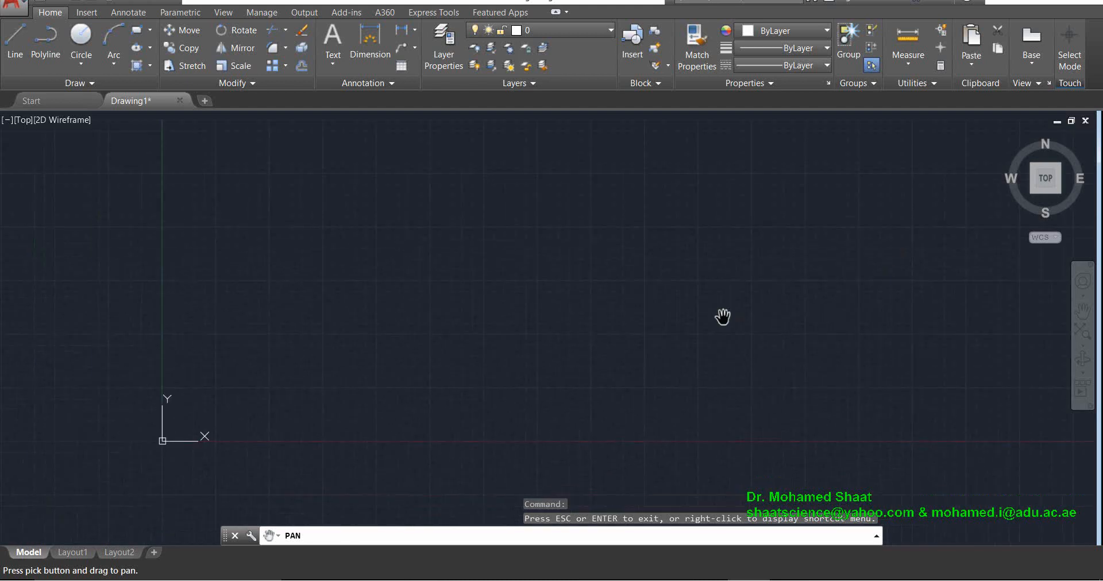
drag(721, 315, 707, 307)
drag(782, 313, 788, 292)
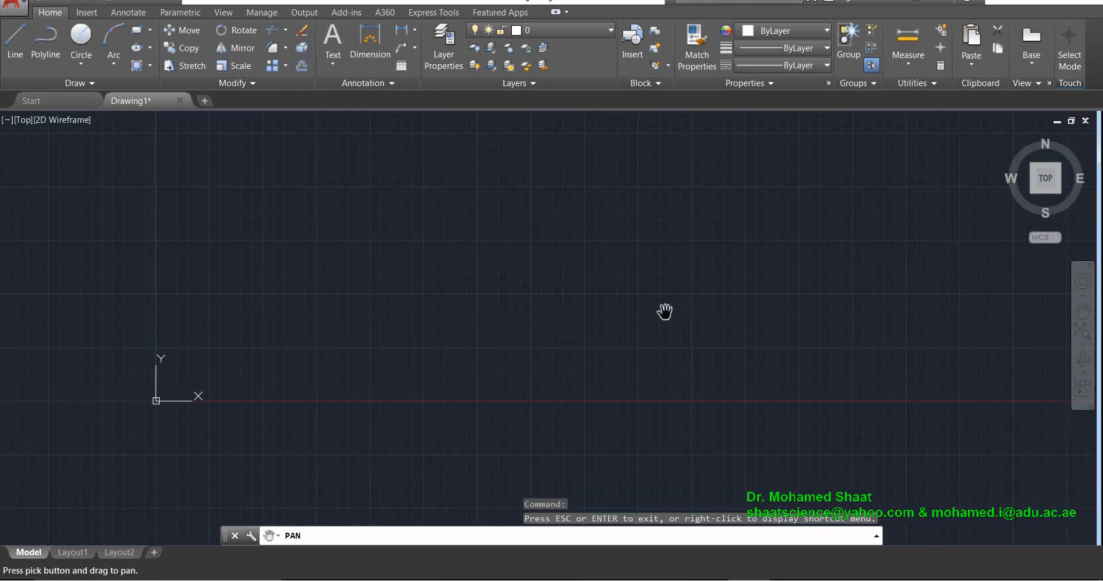
key(Escape)
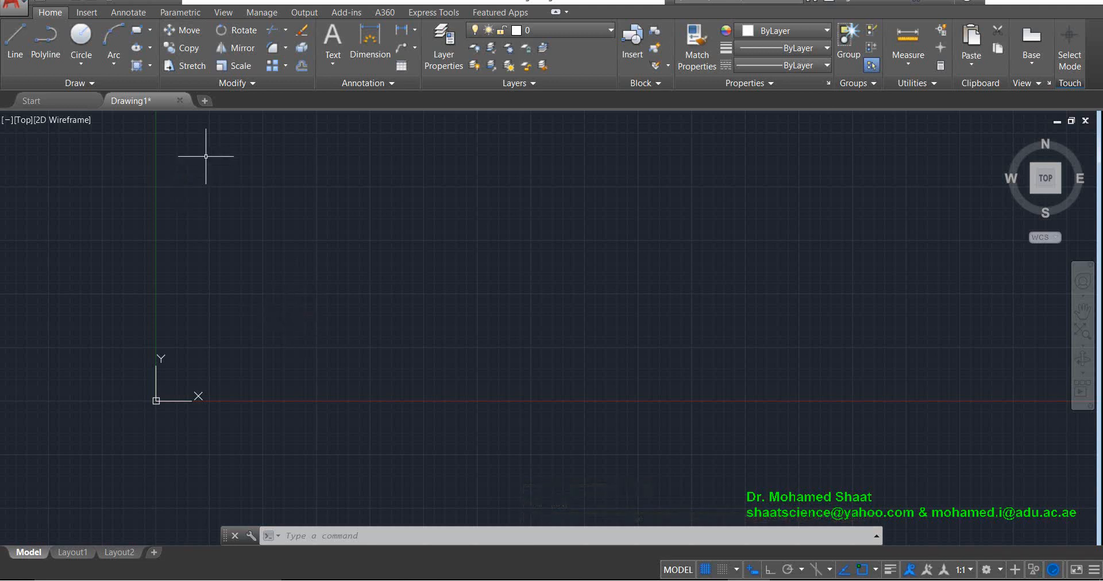
click(191, 30)
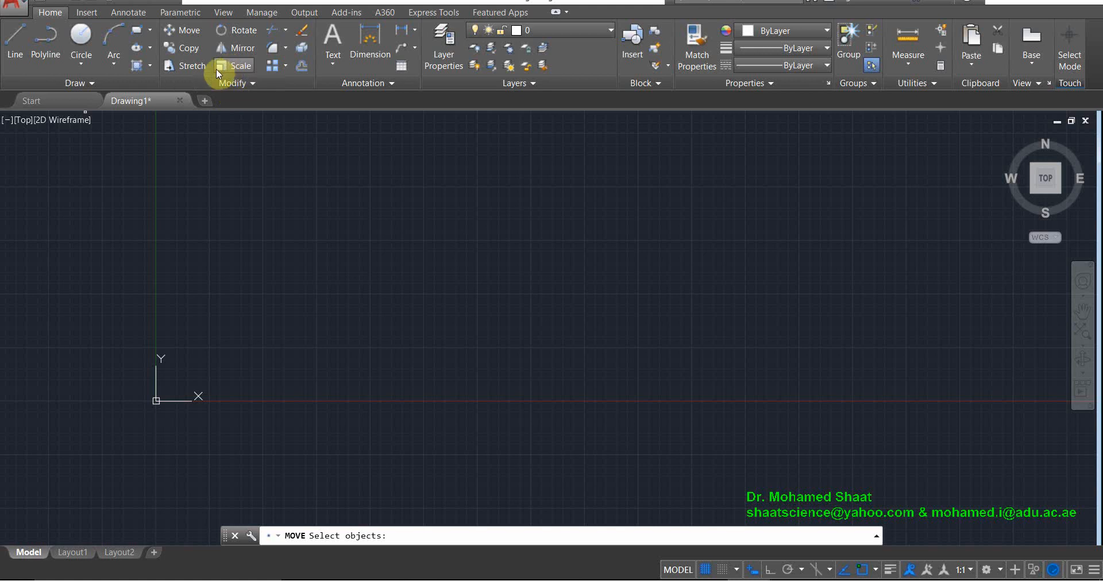
key(Escape)
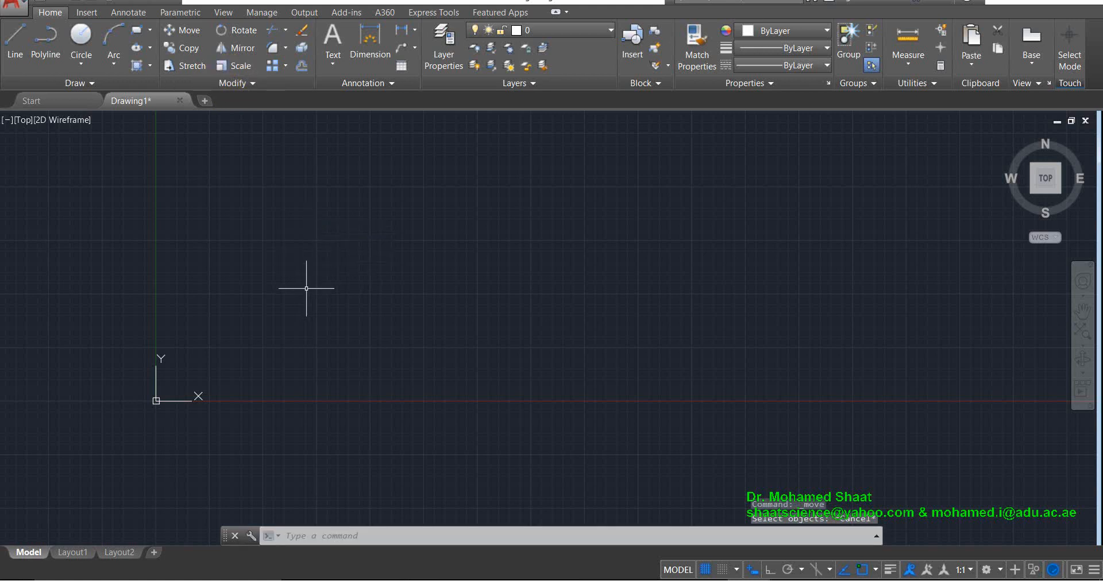
click(15, 40)
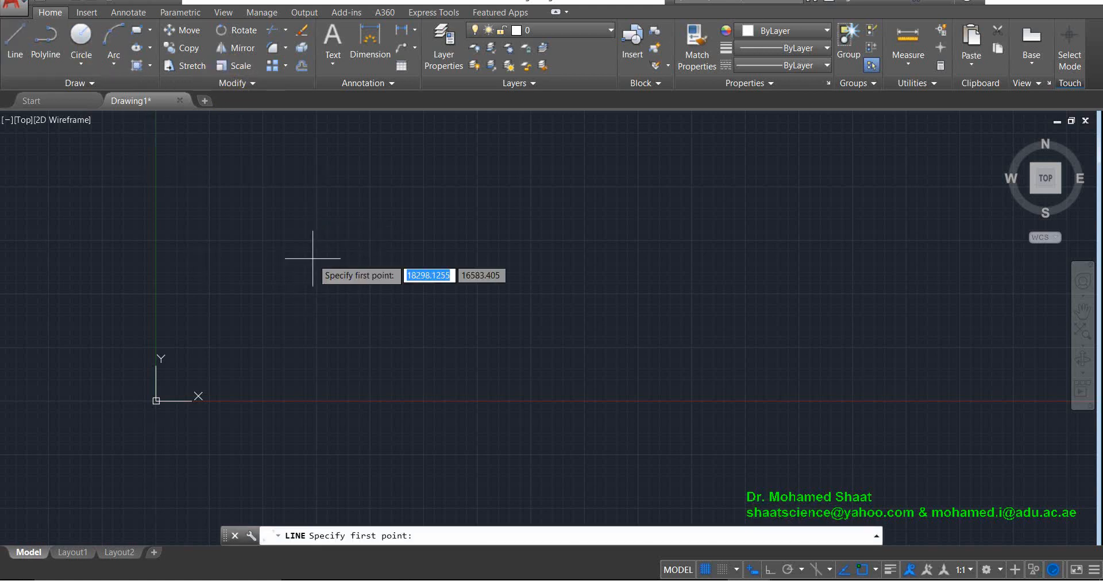
text(0)
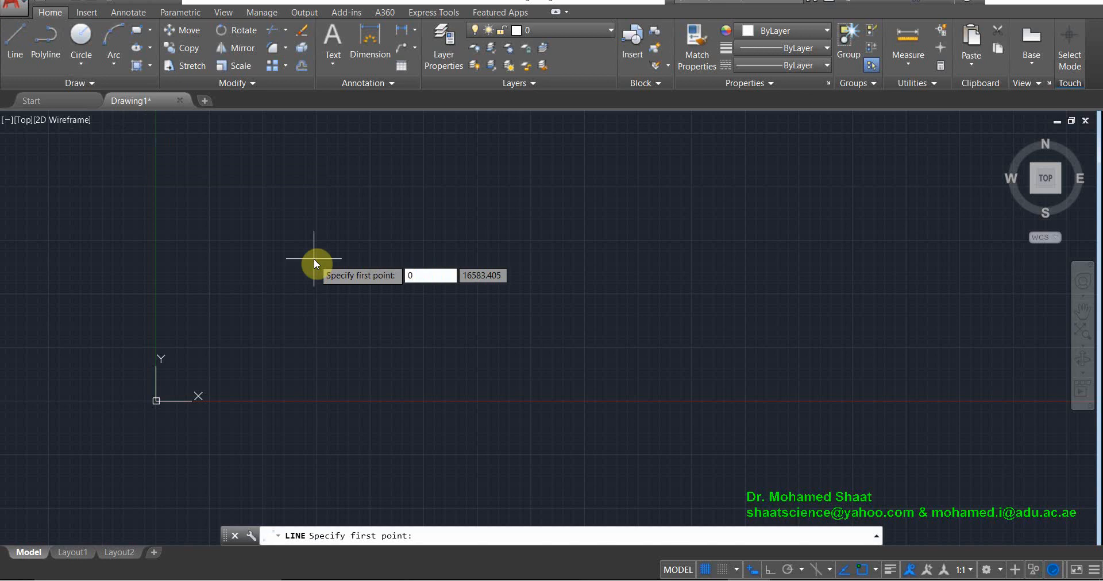
key(Escape)
Draw a rectangle from the origin 0,0 that is 200 wide and 100 high
click(136, 34)
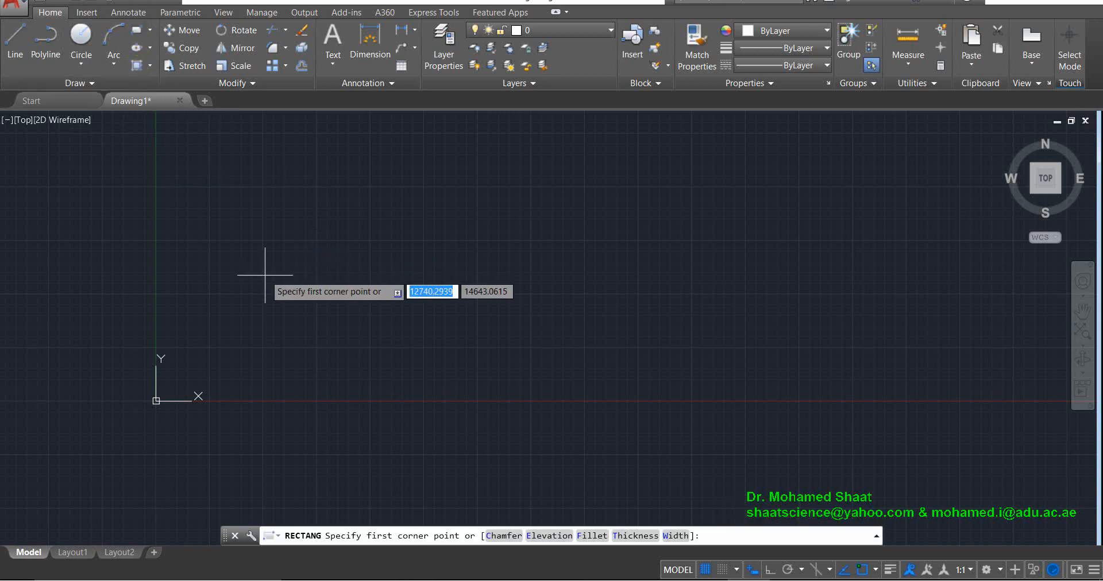
text(0)
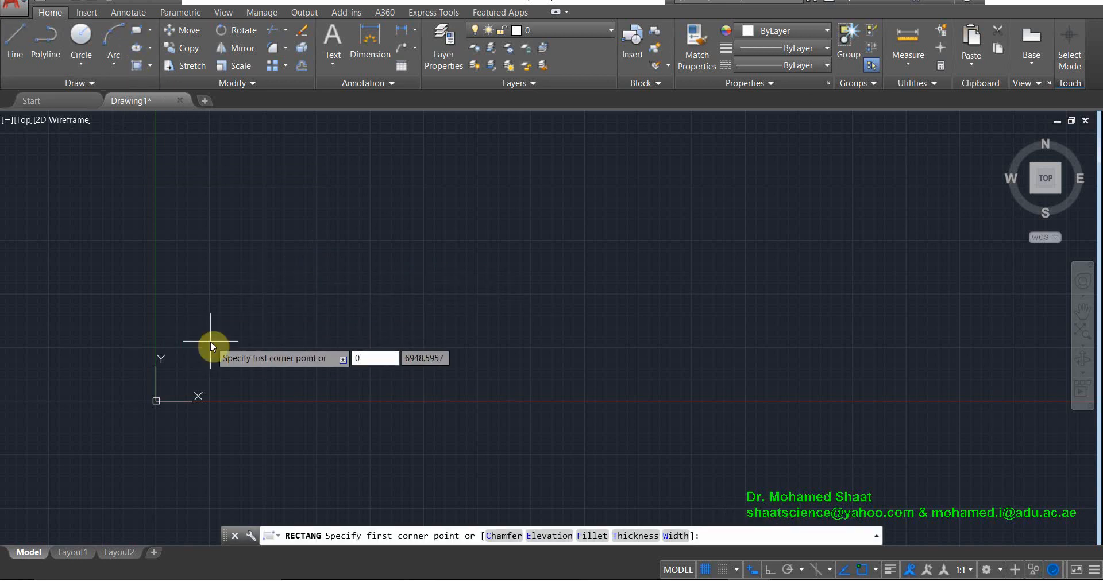
text(,0)
key(Return)
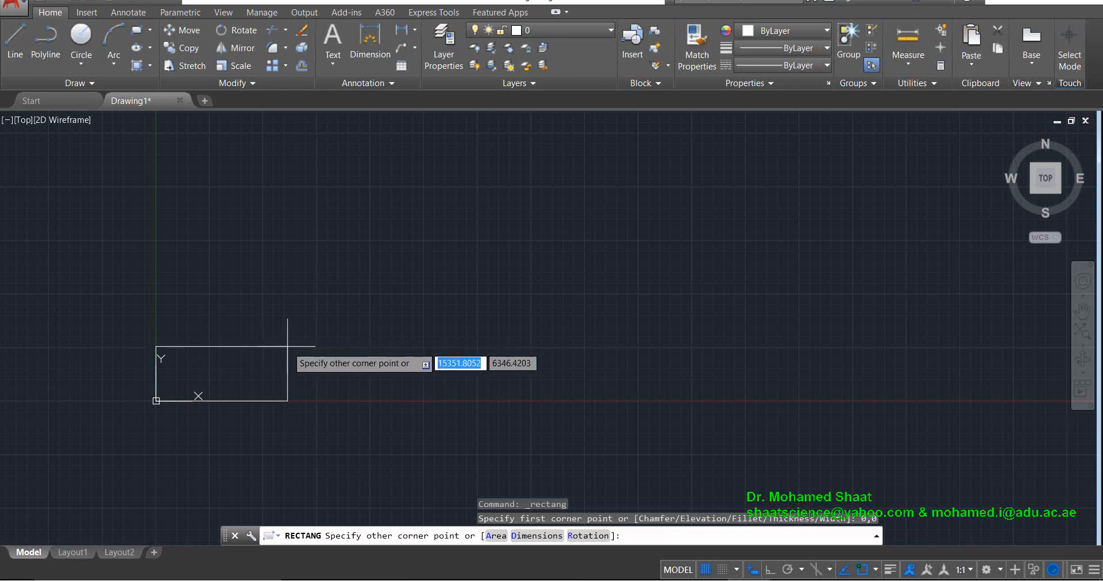
text(200)
key(Tab)
text(1)
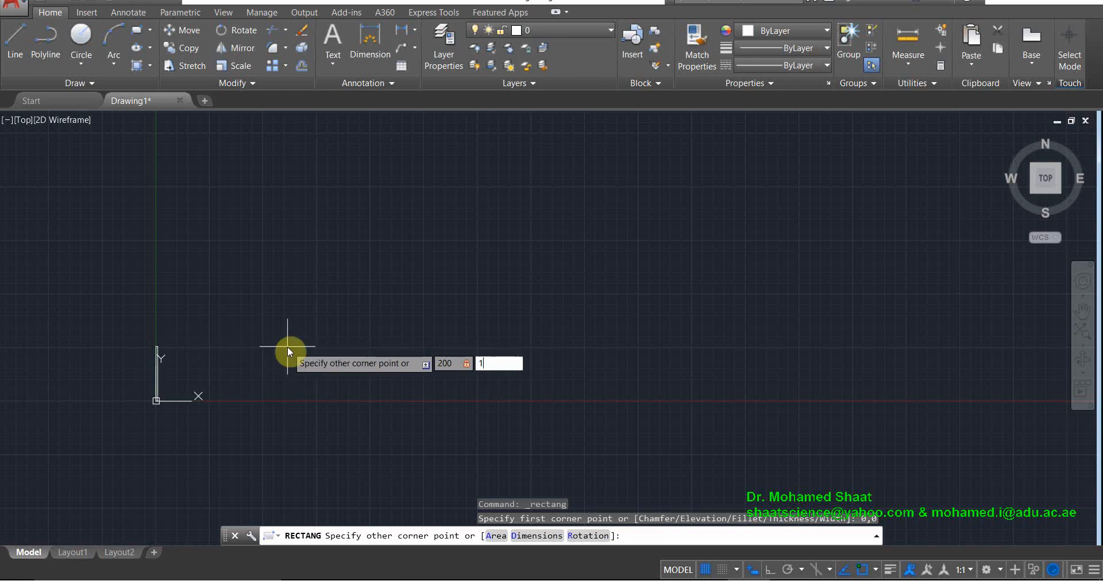
text(00)
key(Return)
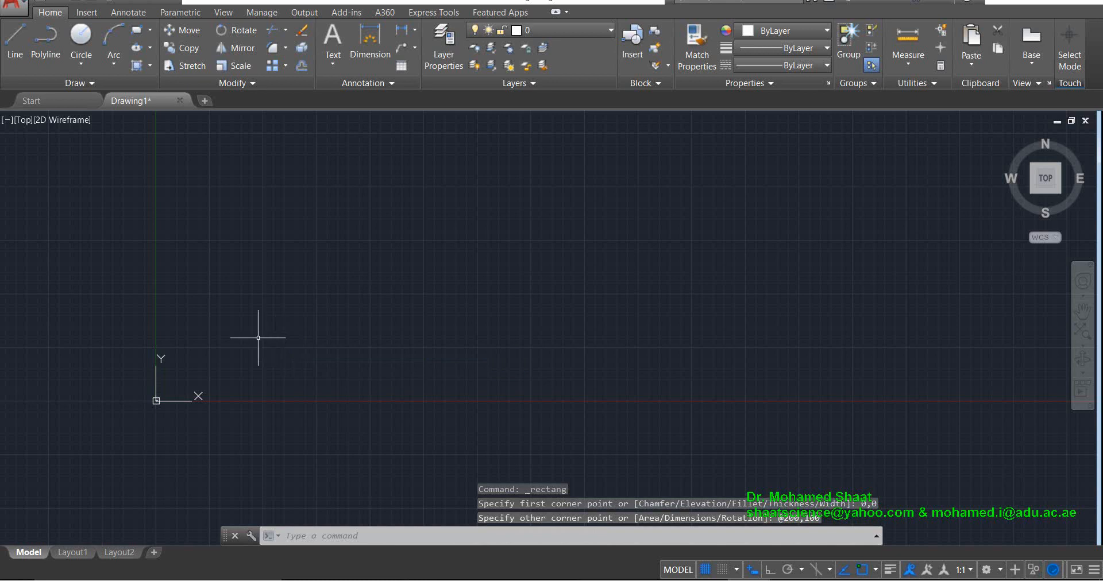
Bring the whole rectangle at the origin into view at a readable size
scroll(160, 421, up, 6)
scroll(164, 334, up, 6)
mouse_move(131, 279)
middle_down()
mouse_move(212, 307)
mouse_move(297, 286)
mouse_move(258, 298)
mouse_move(389, 337)
middle_up()
scroll(270, 307, down, 10)
scroll(456, 231, up, 5)
scroll(453, 210, up, 5)
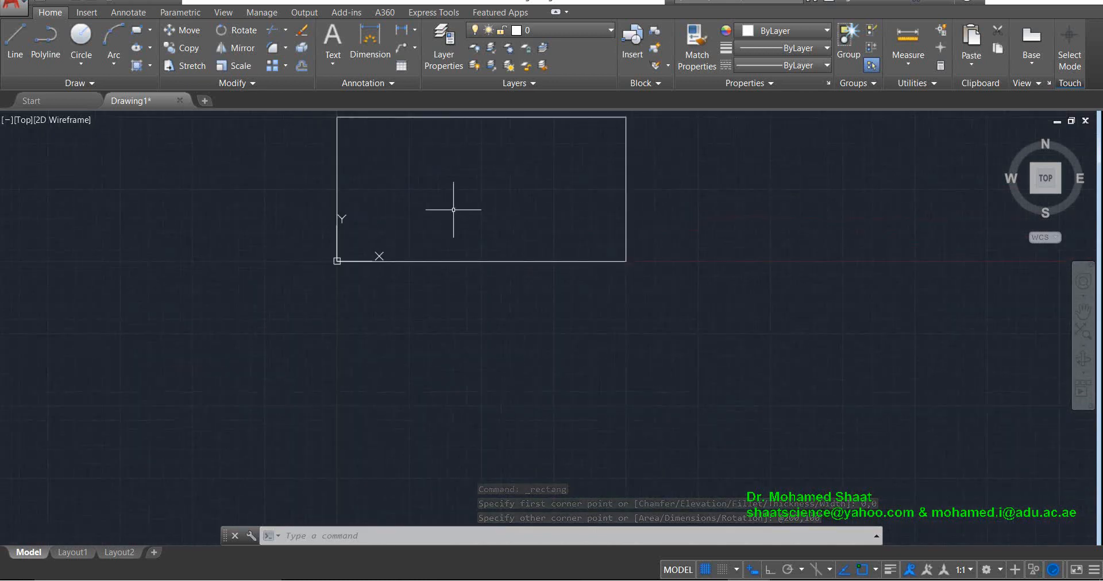
middle_drag(453, 210, 421, 343)
scroll(473, 288, up, 2)
scroll(480, 330, down, 2)
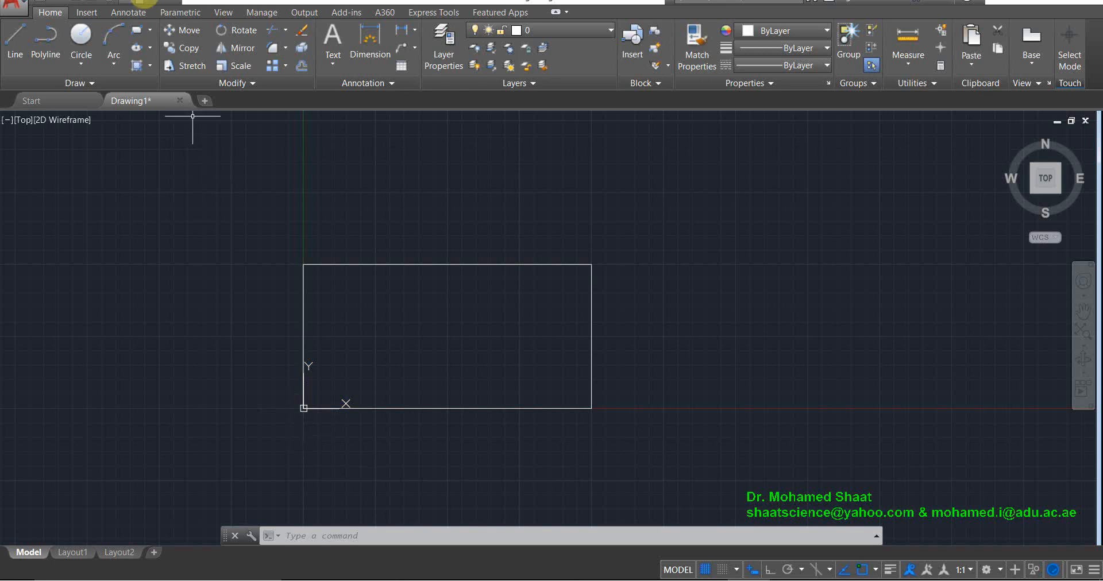
click(183, 32)
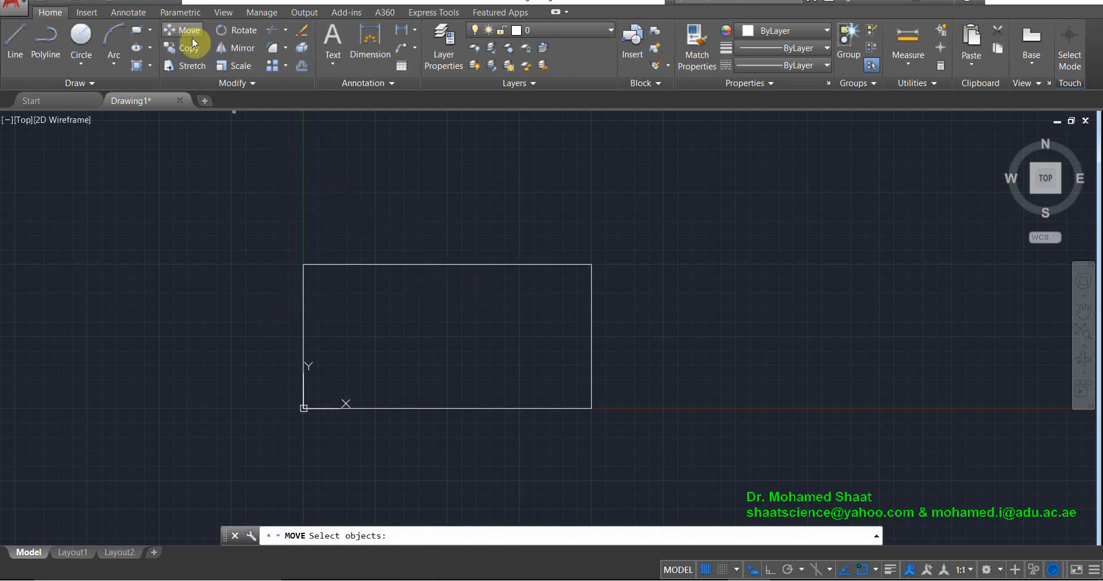
click(473, 264)
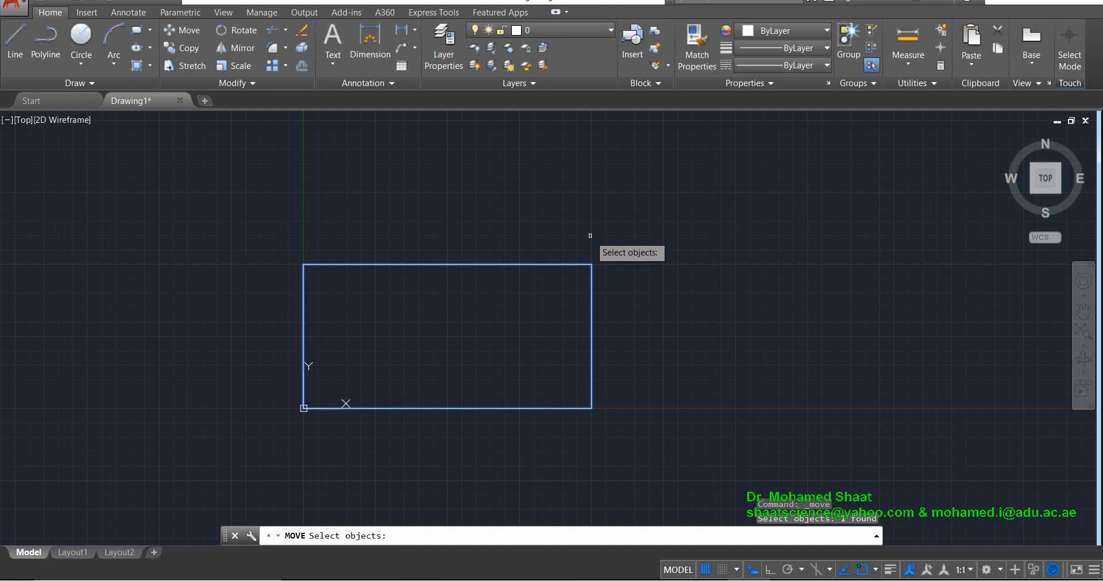
key(Return)
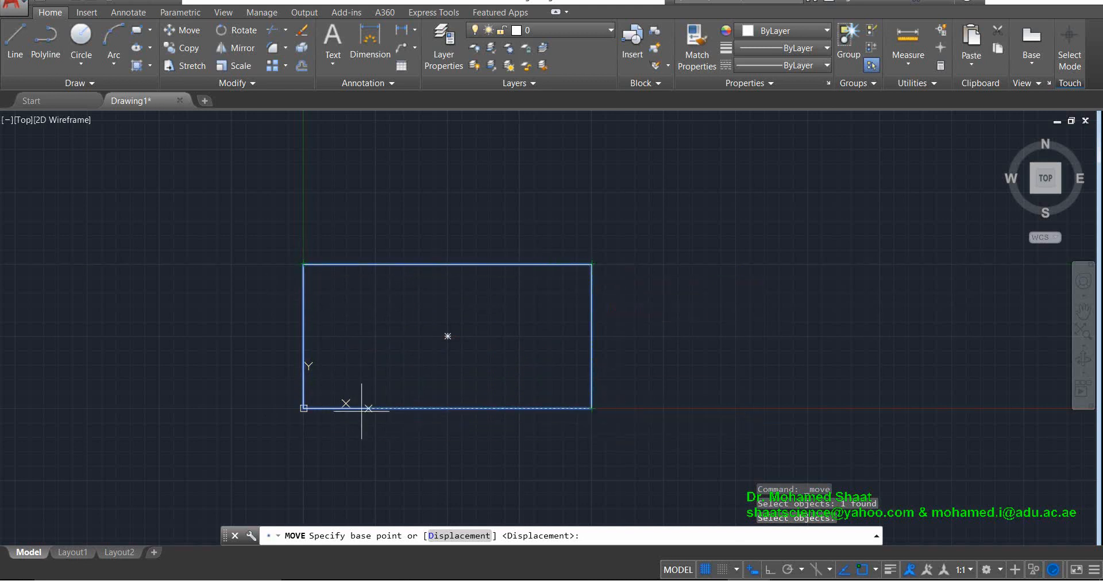
click(303, 408)
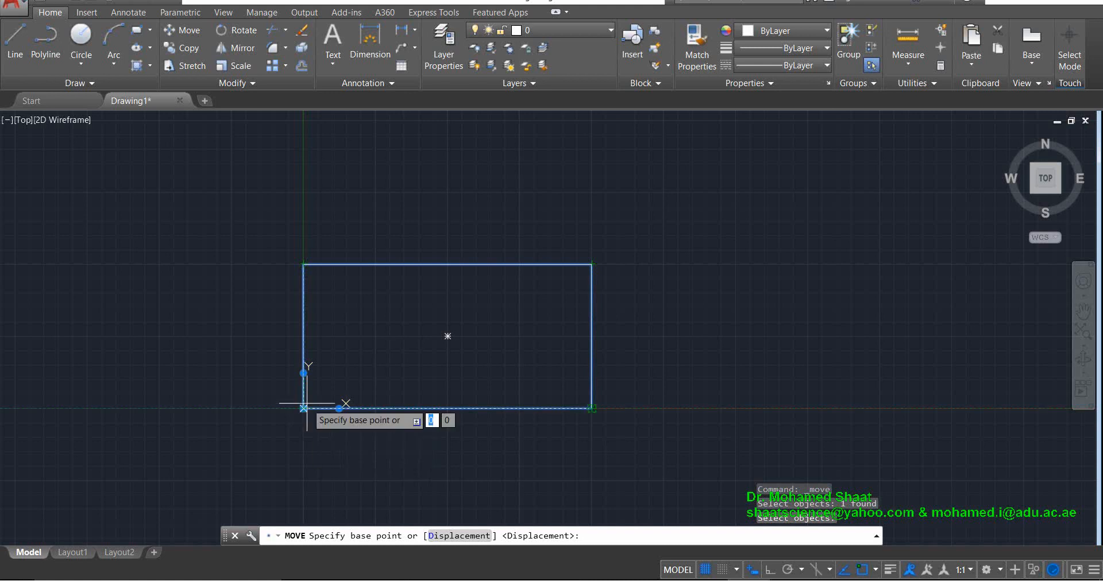
key(Escape)
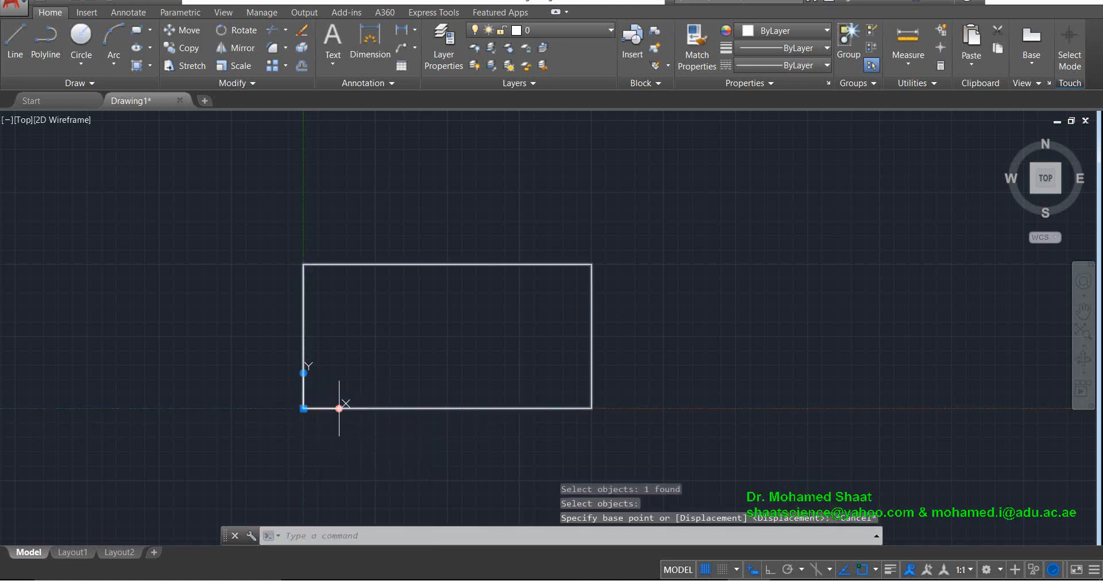
click(183, 31)
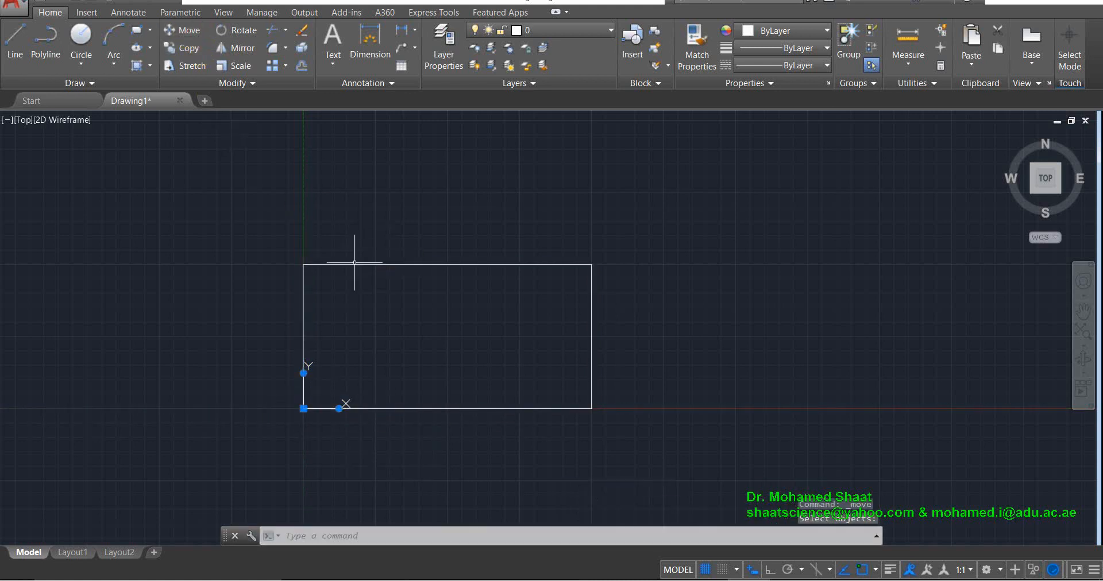
Move the rectangle from base point 0,0 to a free point above and to the right of the origin
click(190, 30)
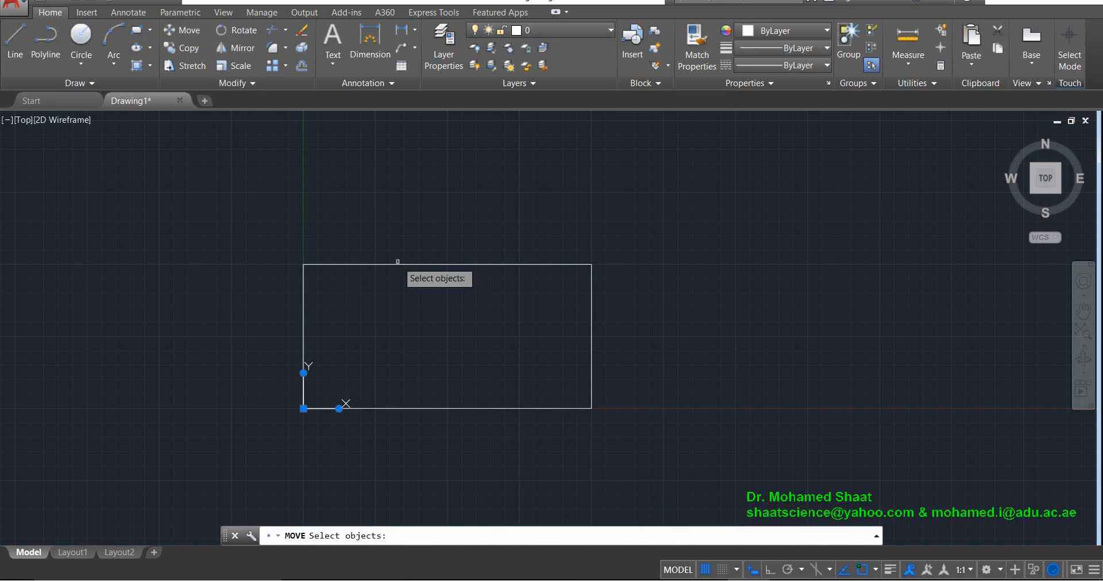
click(398, 265)
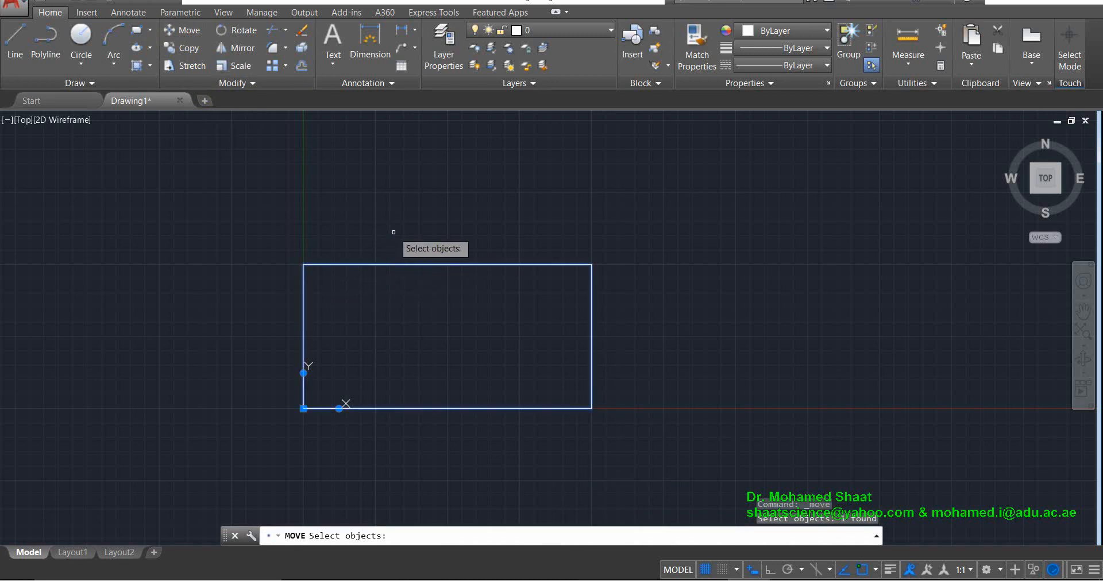
key(Return)
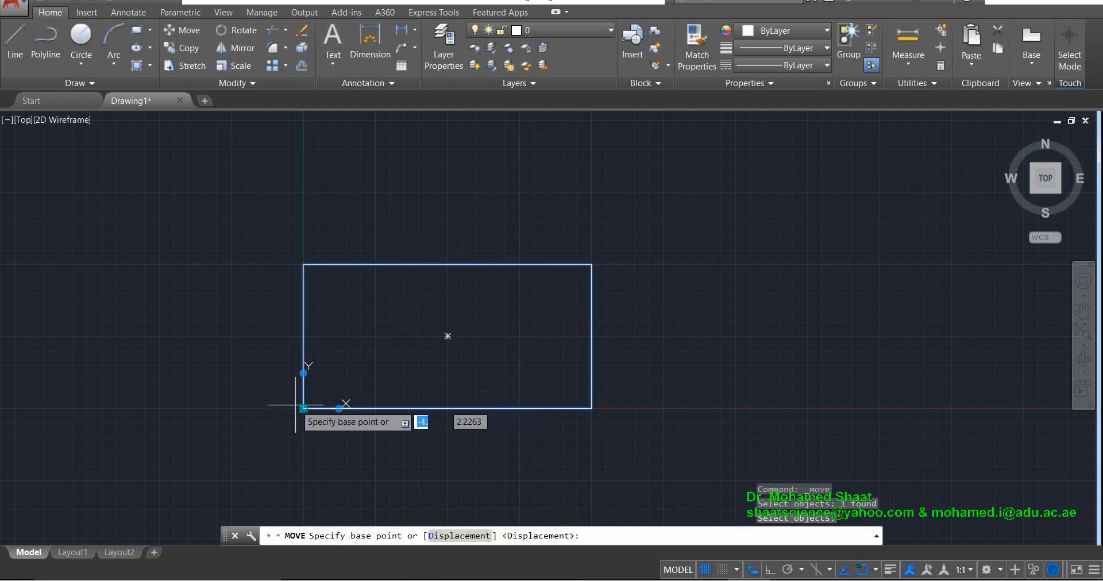
scroll(303, 408, up, 5)
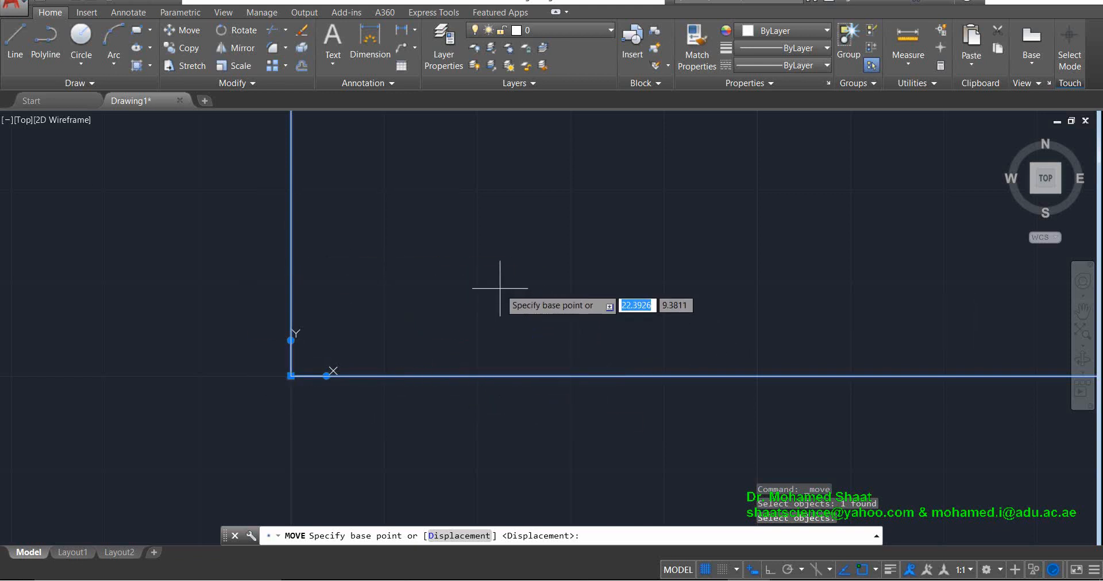
text(0)
key(Tab)
text(0)
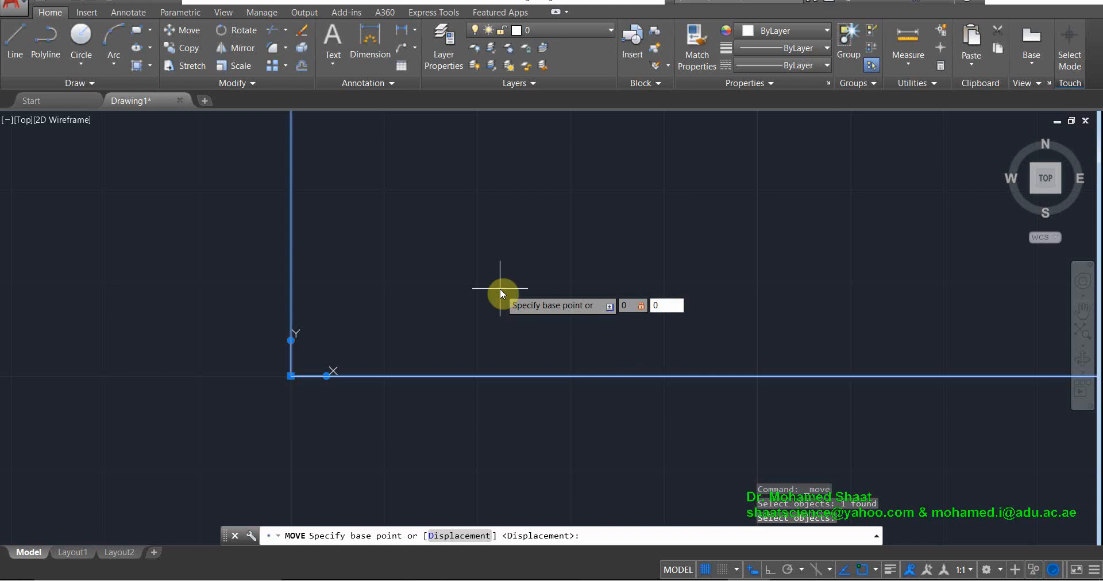
key(Return)
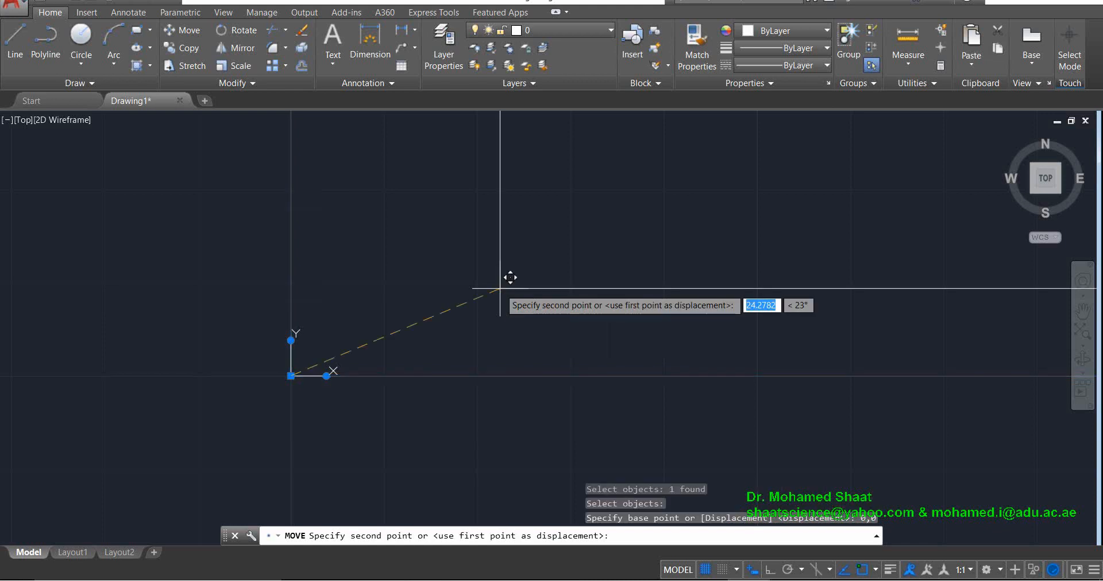
scroll(500, 289, down, 4)
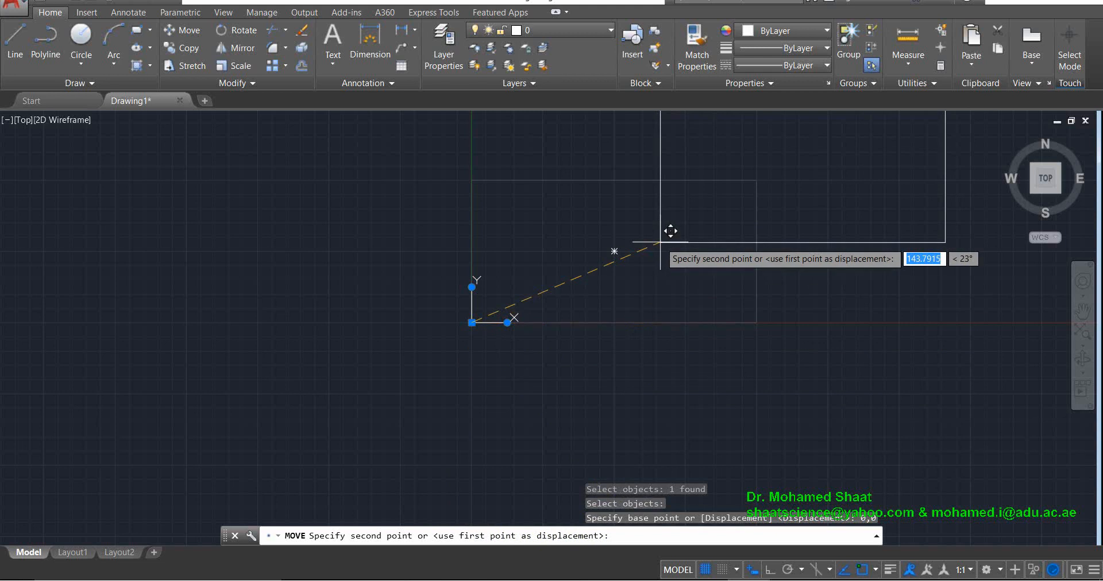
click(652, 202)
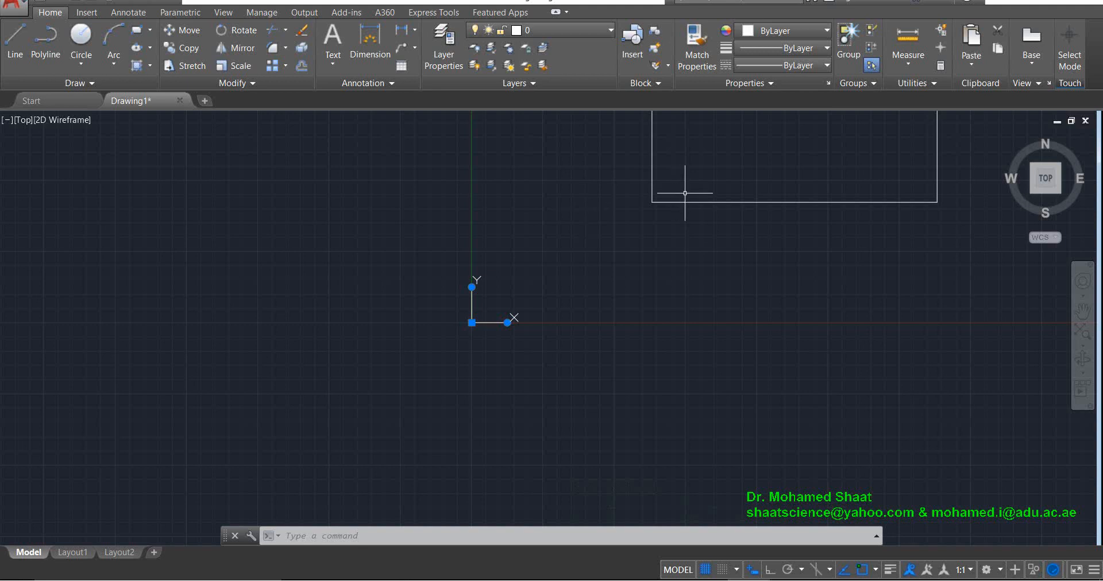
Undo the rectangle's move away from the origin
scroll(705, 183, down, 5)
scroll(708, 185, up, 4)
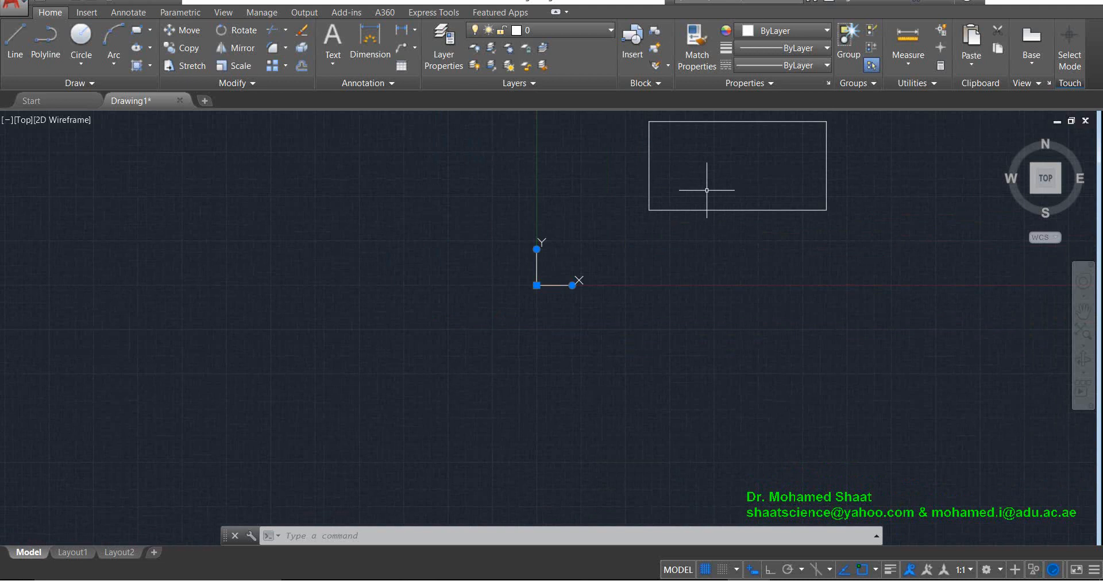
key(ctrl+z)
key(ctrl+z)
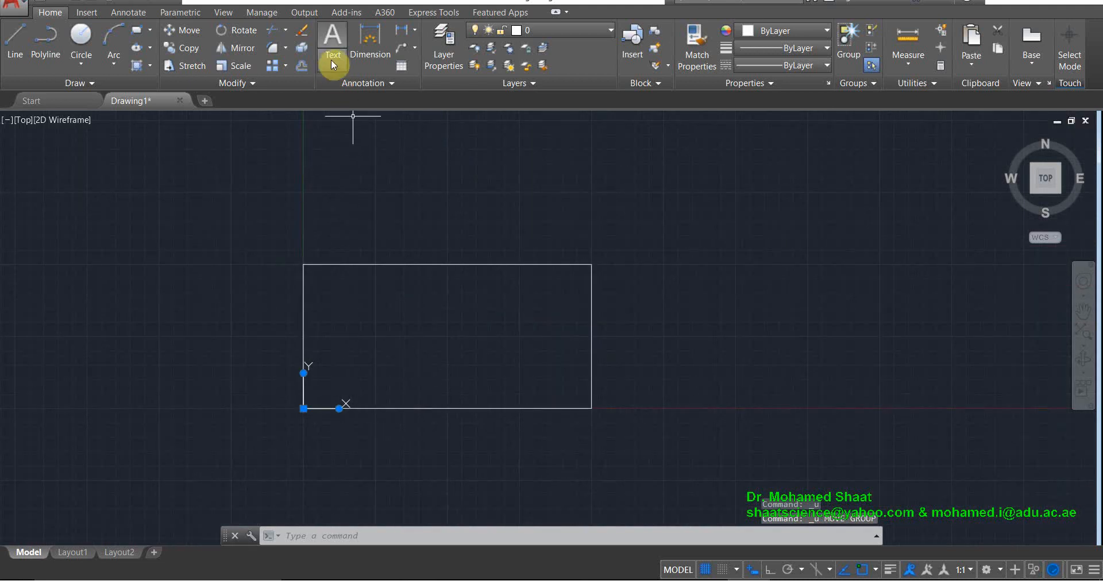
Move the rectangle 200 units to the right from its lower-right corner with Ortho on, and undo that move
click(189, 32)
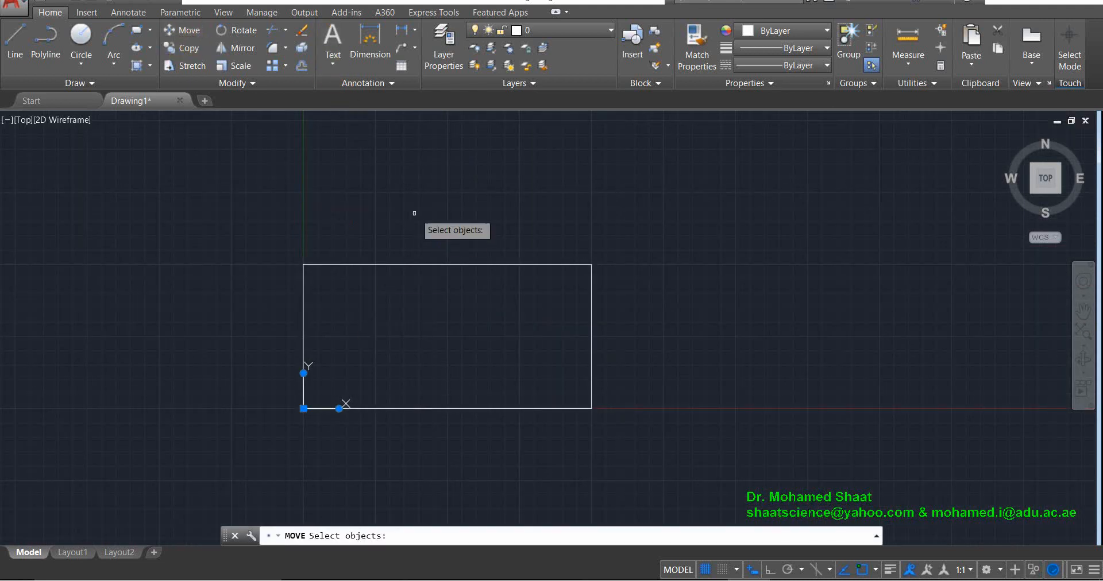
click(402, 265)
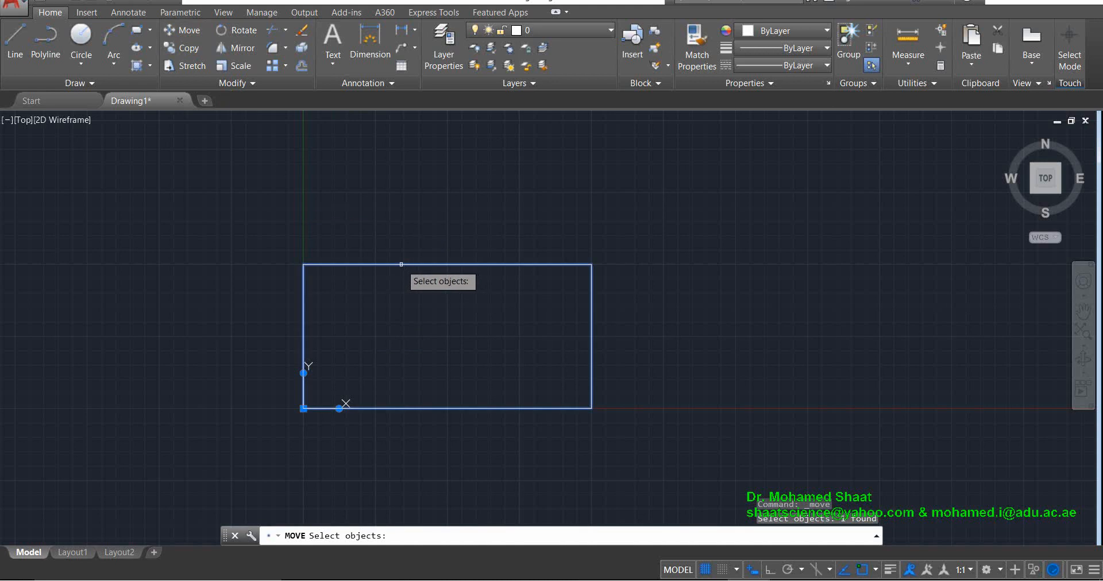
key(Return)
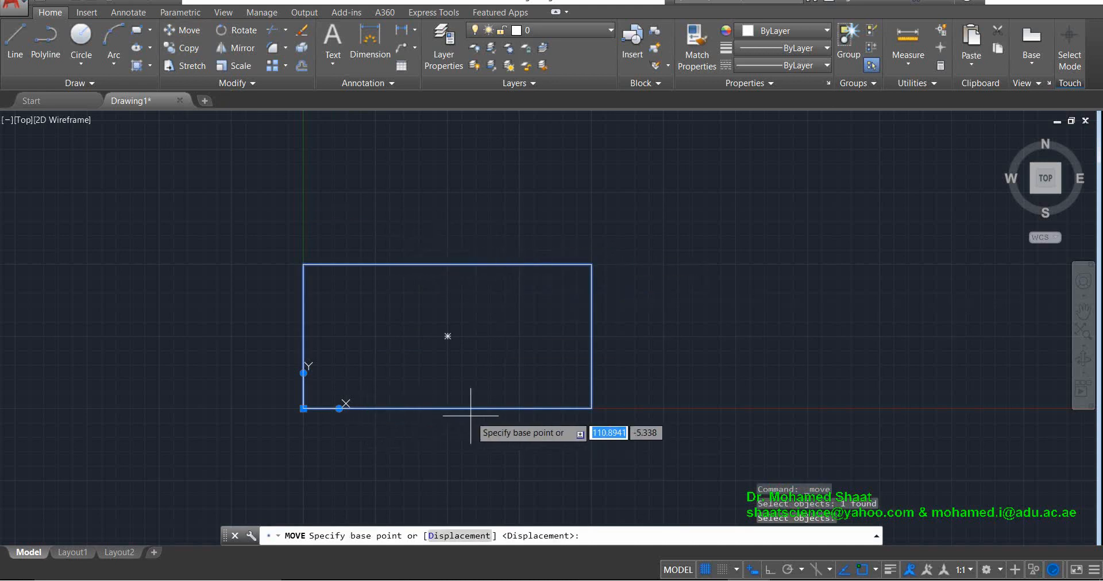
click(592, 409)
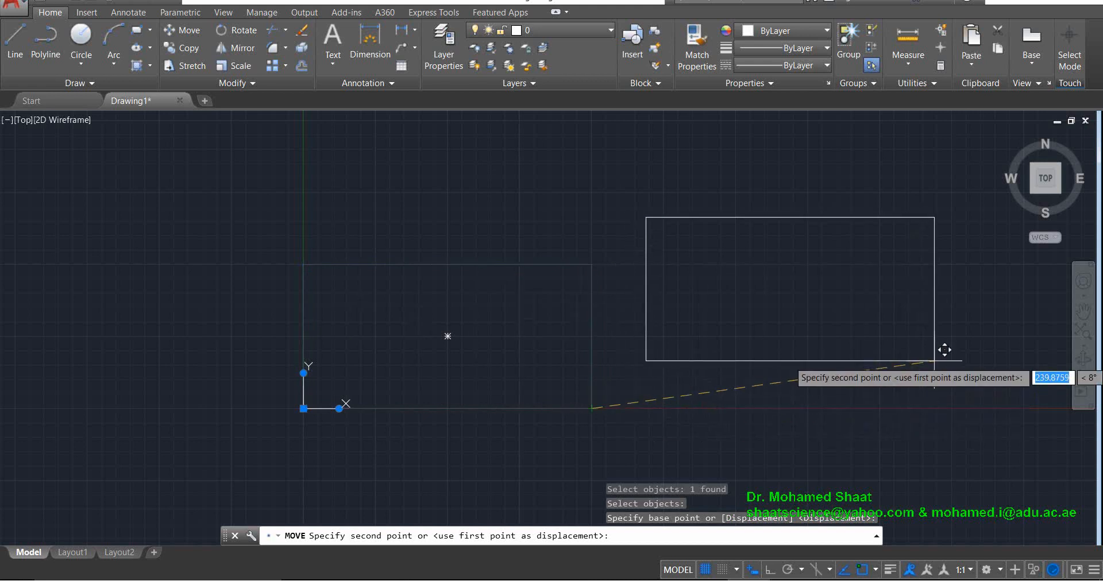
key(F8)
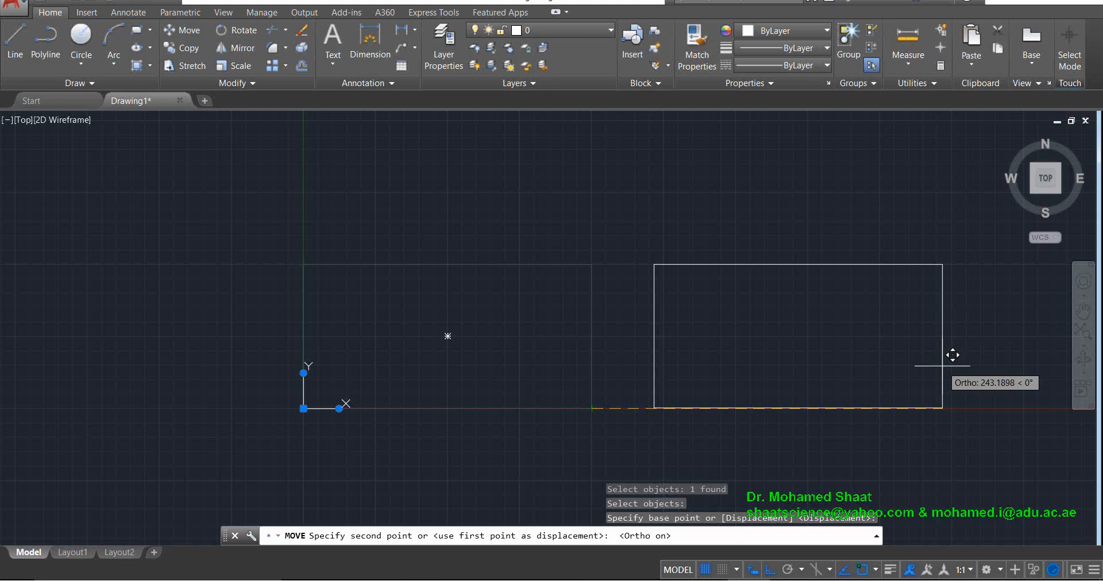
text(200)
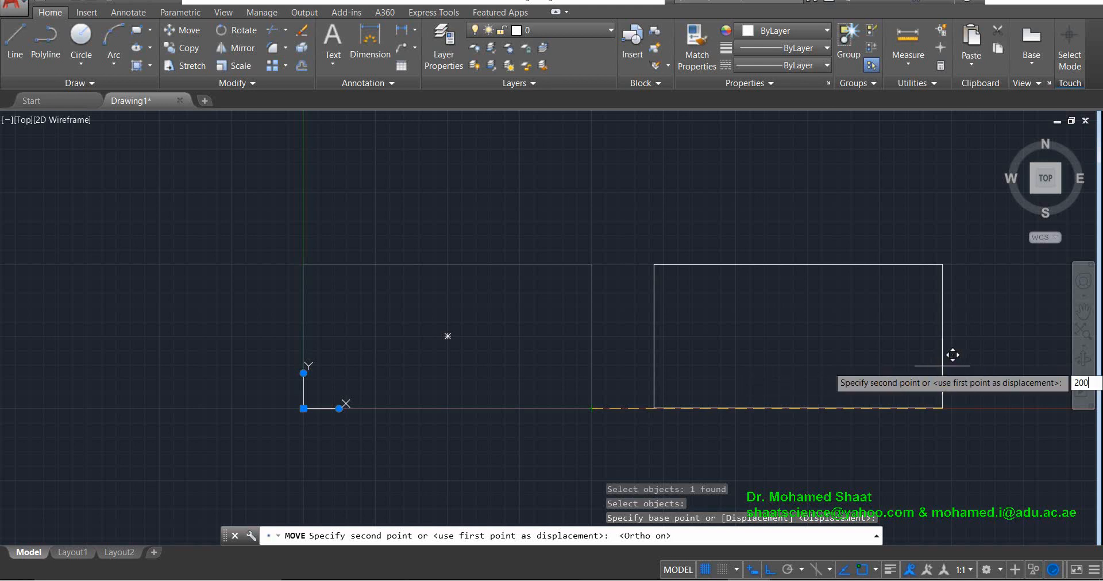
key(Return)
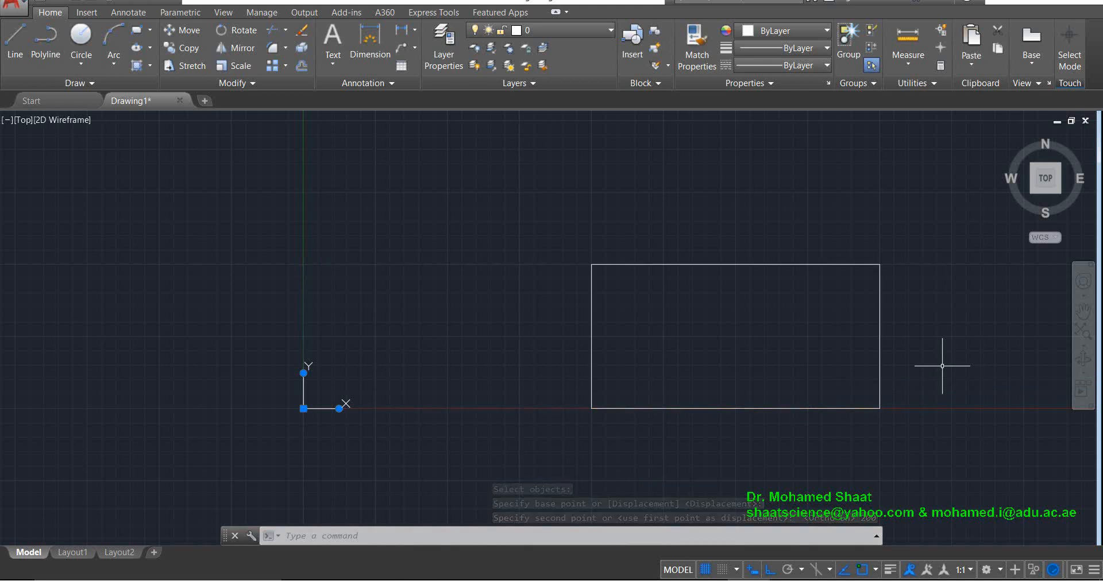
key(ctrl+z)
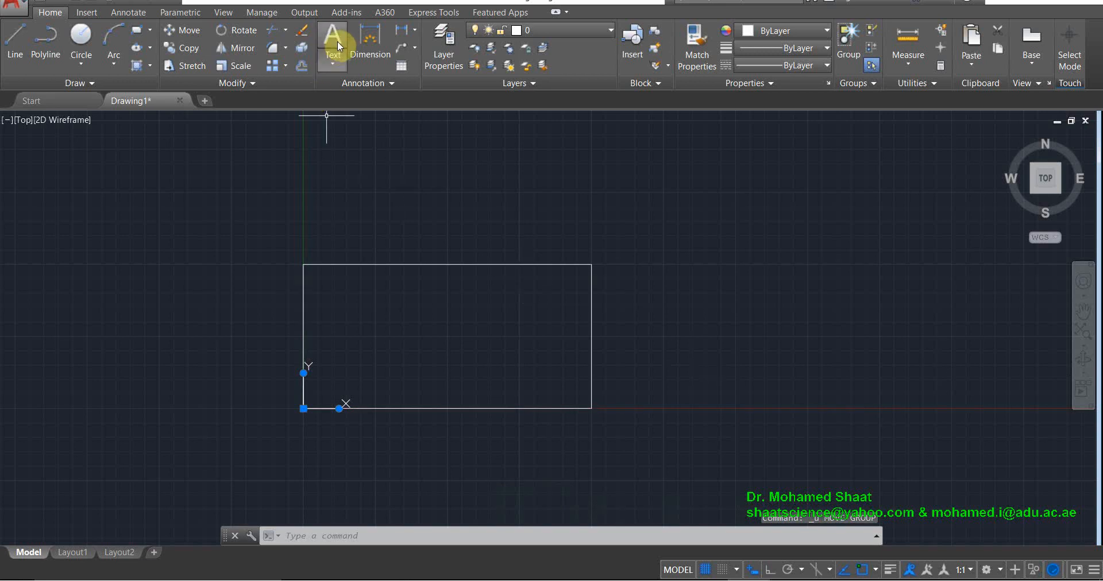
Move the rectangle 200 units to the left from its lower-right corner, and undo that move
click(188, 30)
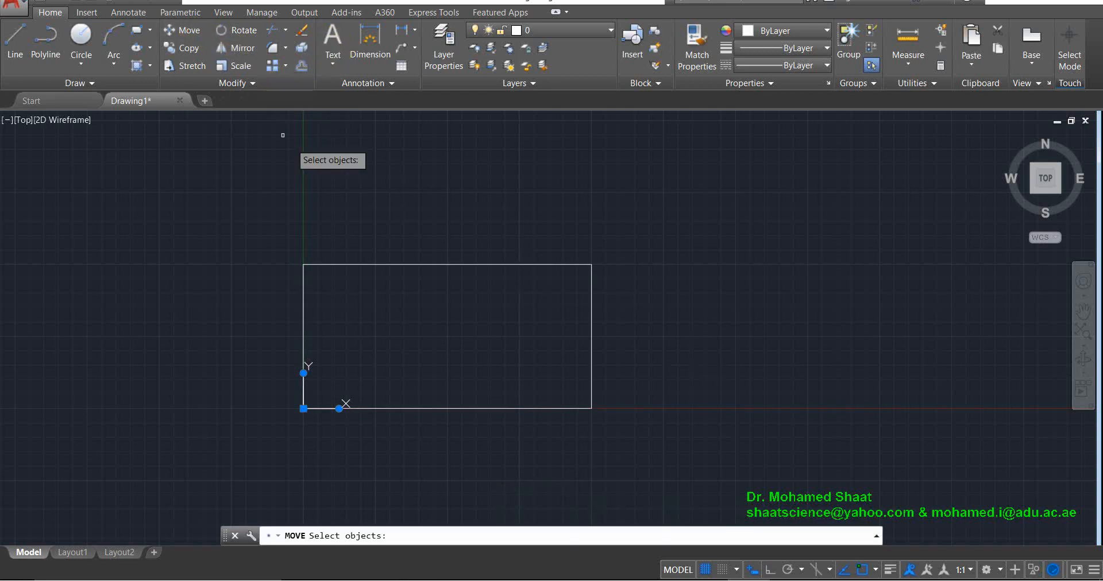
click(591, 277)
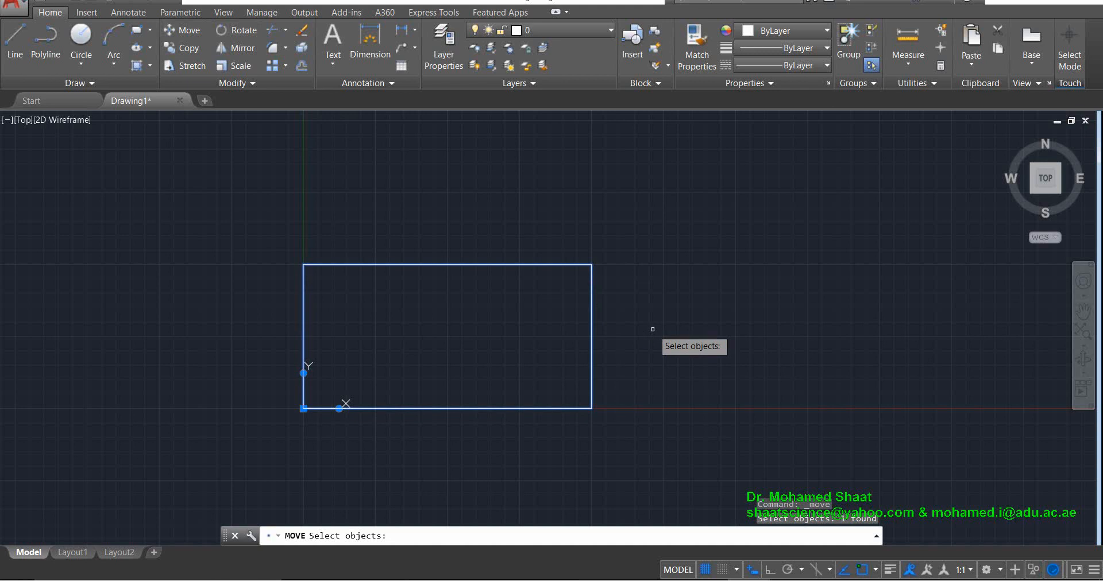
key(Return)
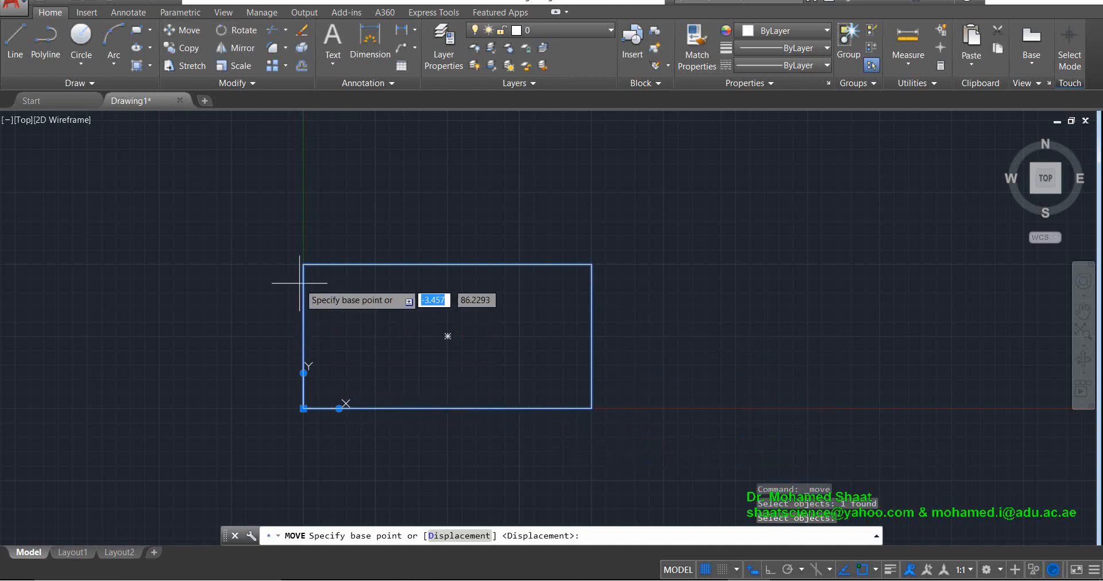
click(591, 408)
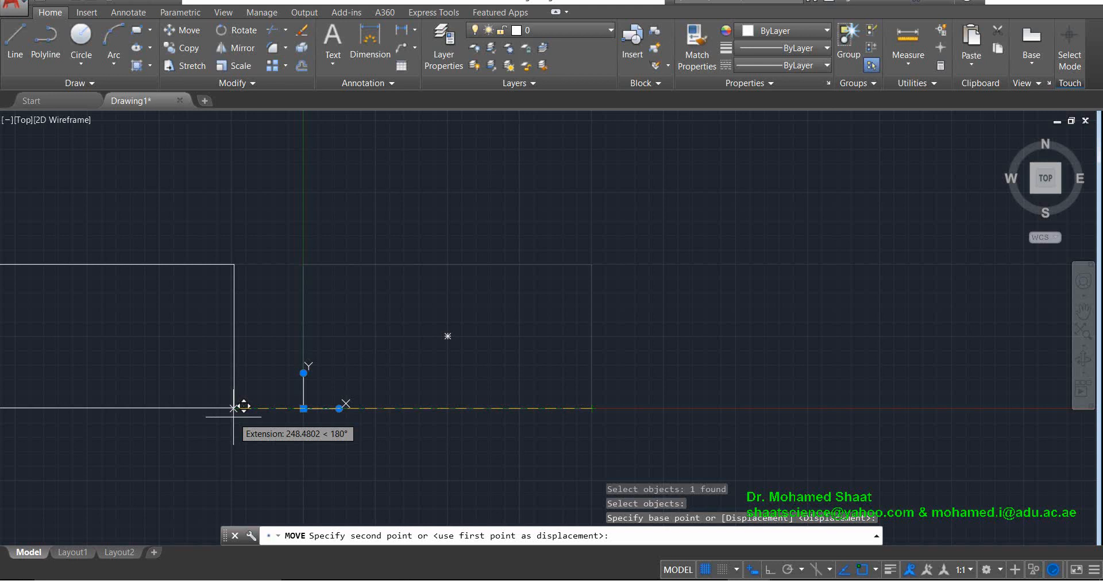
text(200)
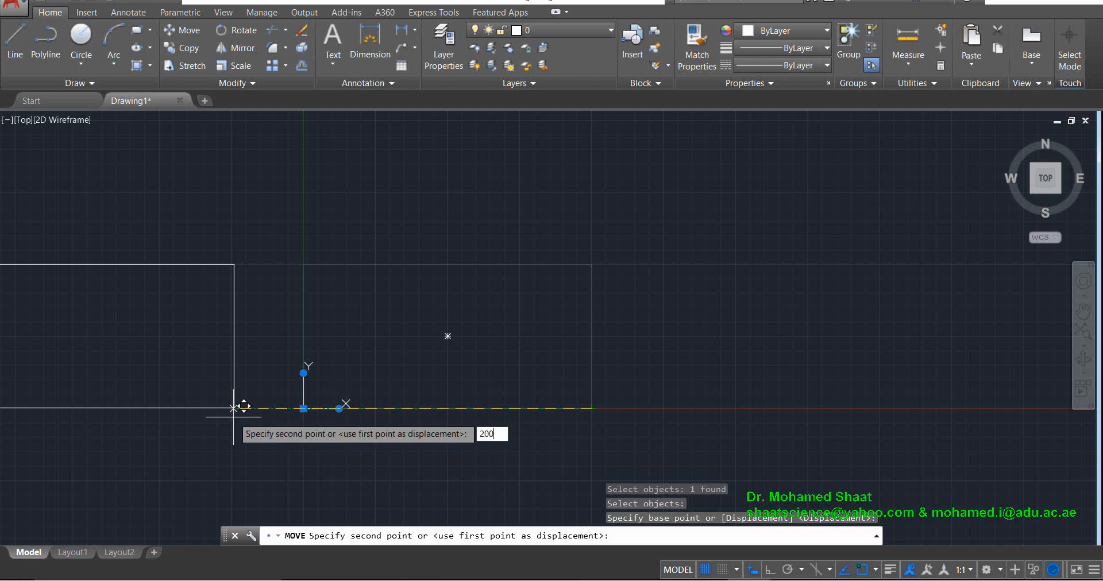
key(Return)
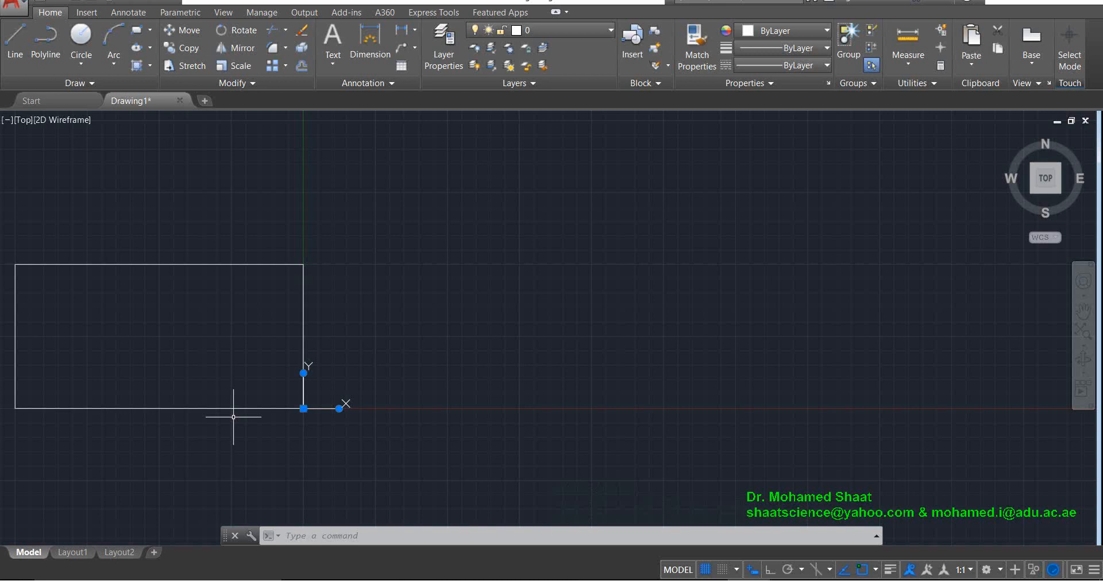
key(ctrl+z)
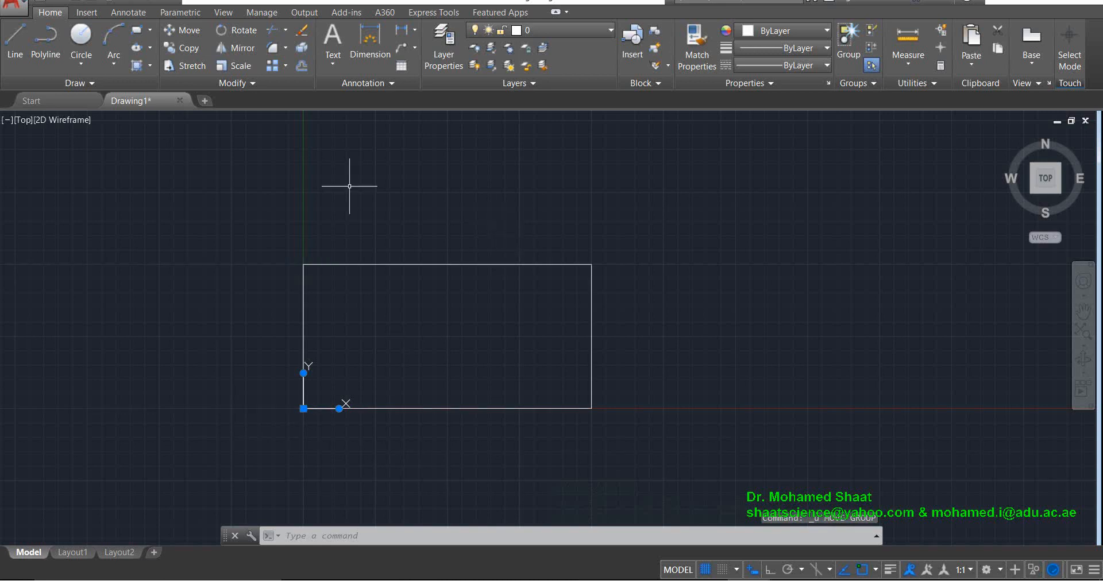
Move the rectangle 300 units straight up from its lower-right corner with Ortho on
click(185, 32)
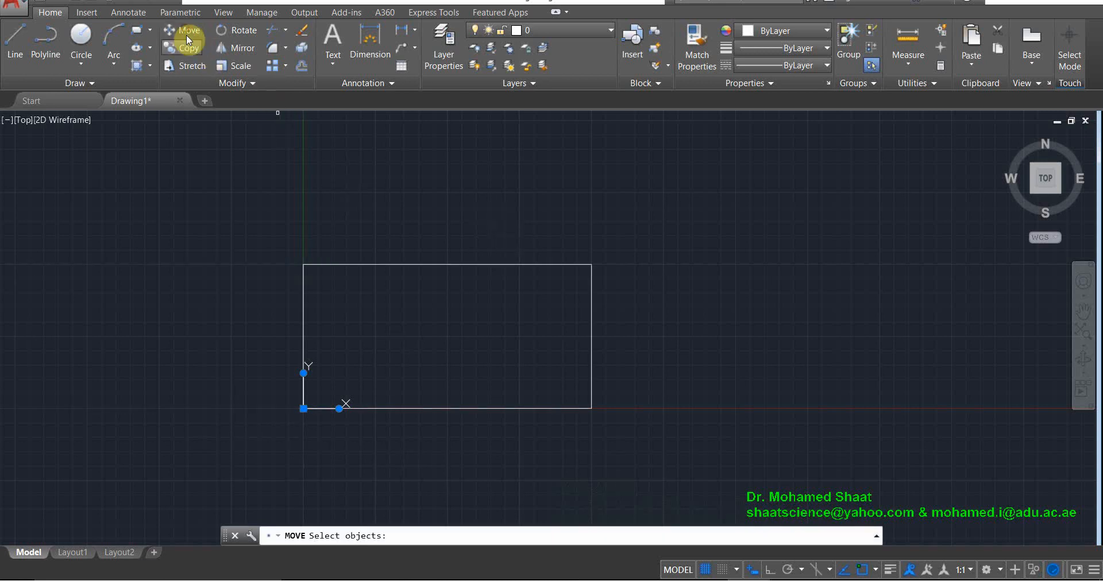
click(417, 266)
key(Return)
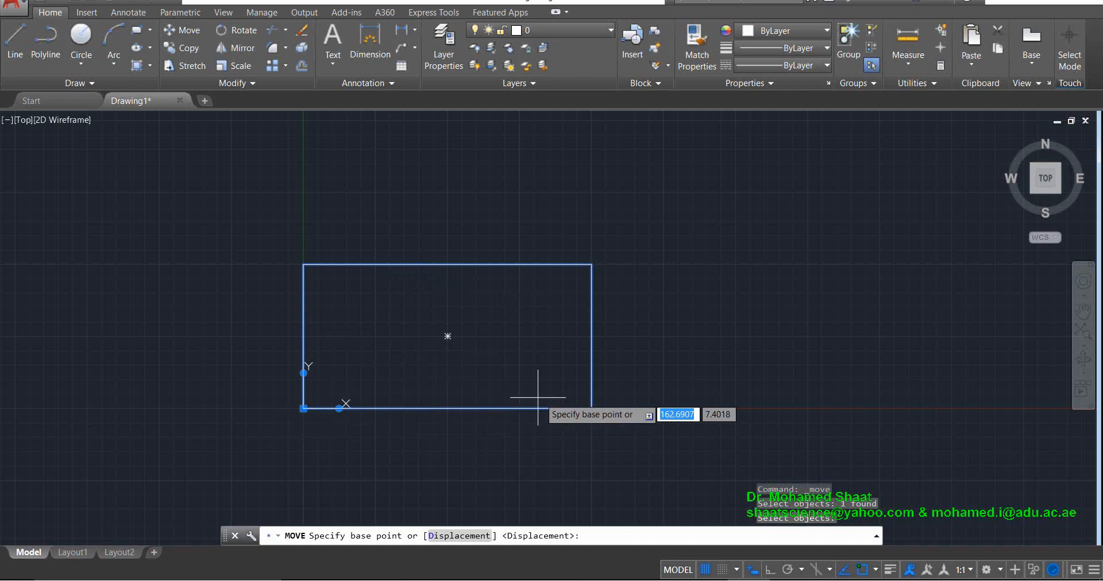
click(592, 408)
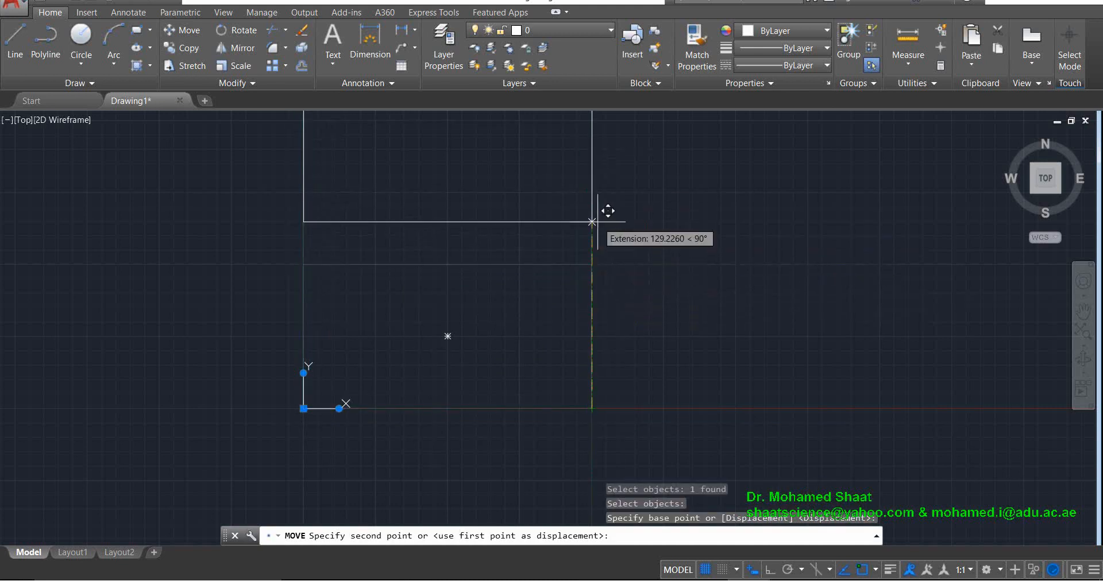
key(F8)
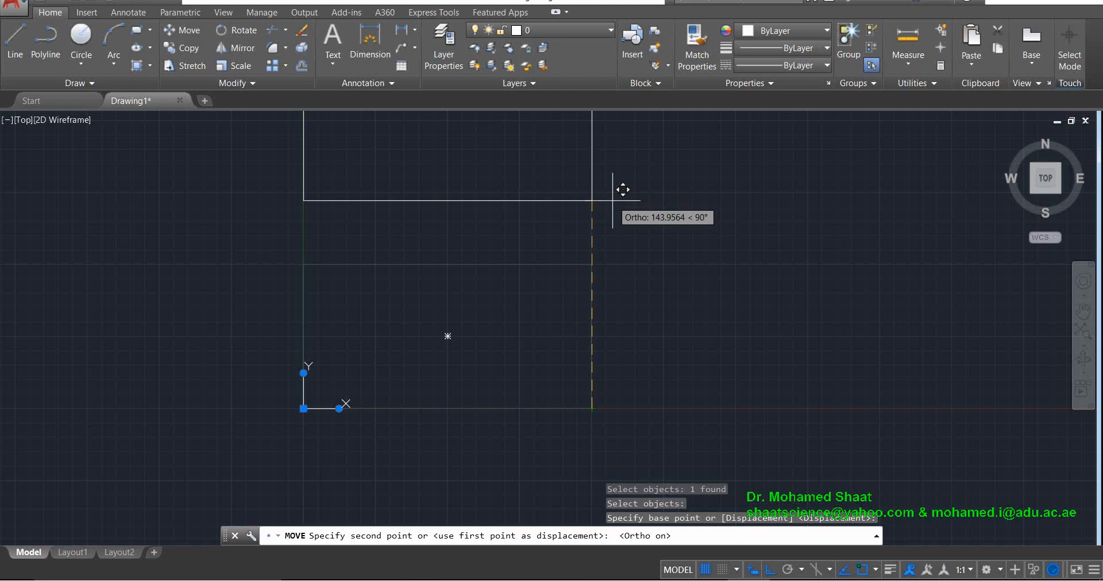
text(300)
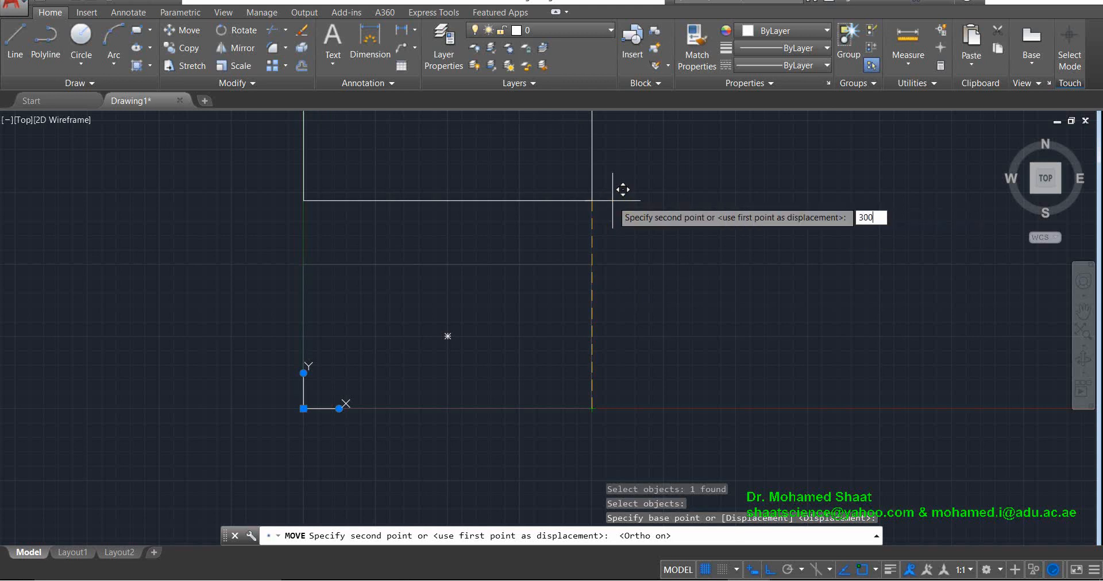
key(Return)
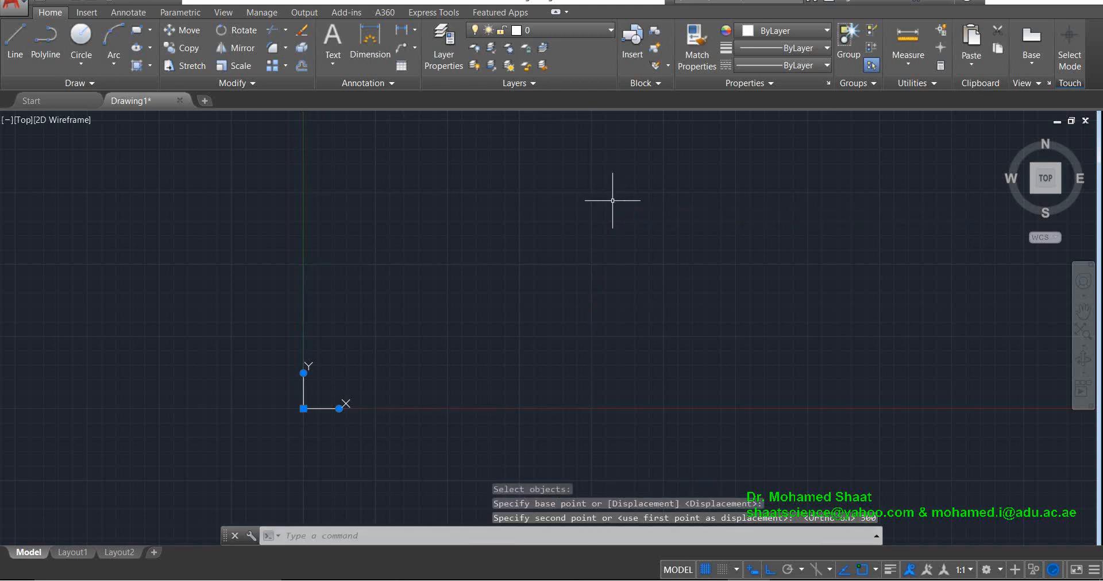
scroll(627, 215, up, 3)
scroll(626, 258, down, 9)
scroll(592, 234, up, 4)
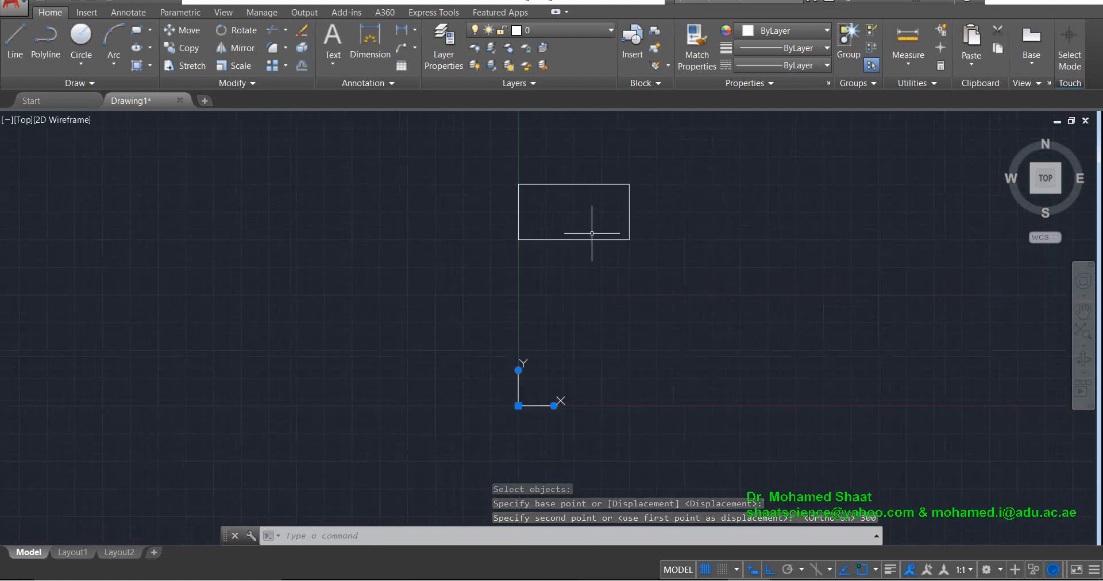
scroll(591, 233, up, 2)
scroll(586, 298, down, 2)
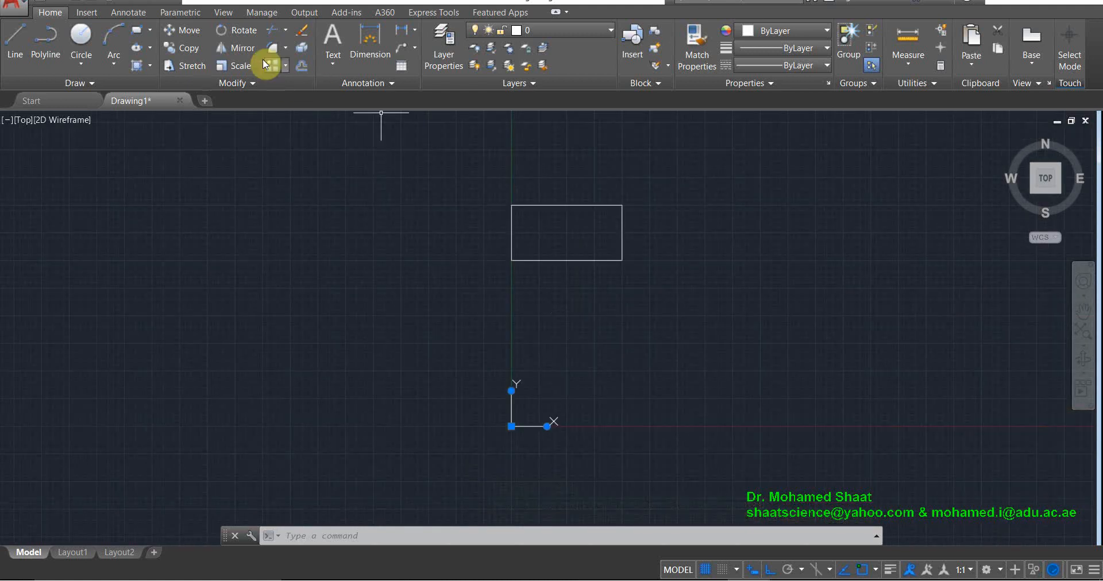
Undo the view zoom and the rectangle's 300-unit upward move
key(ctrl+z)
key(ctrl+z)
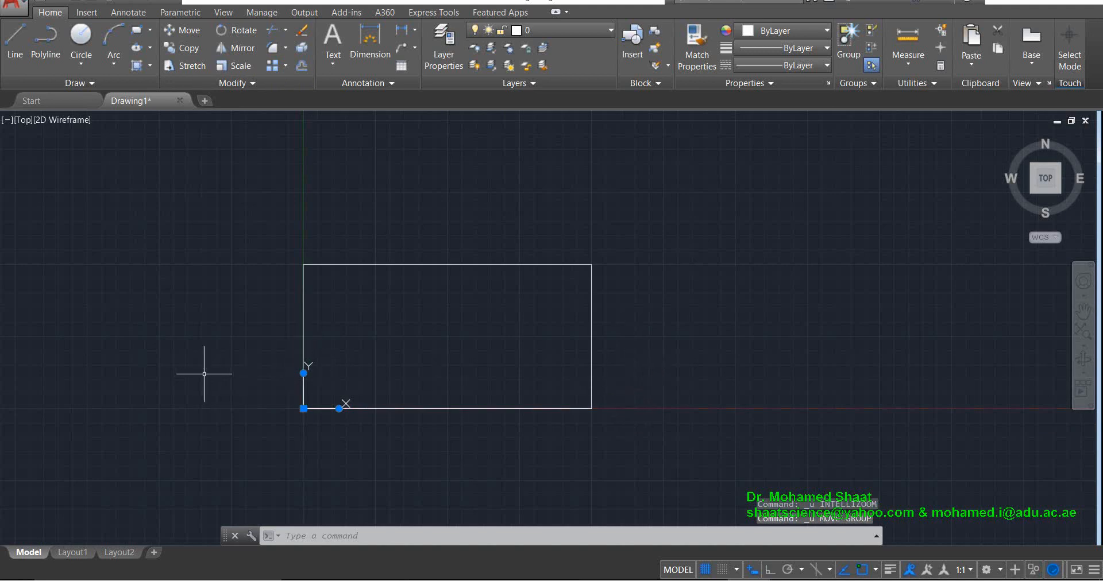
key(Escape)
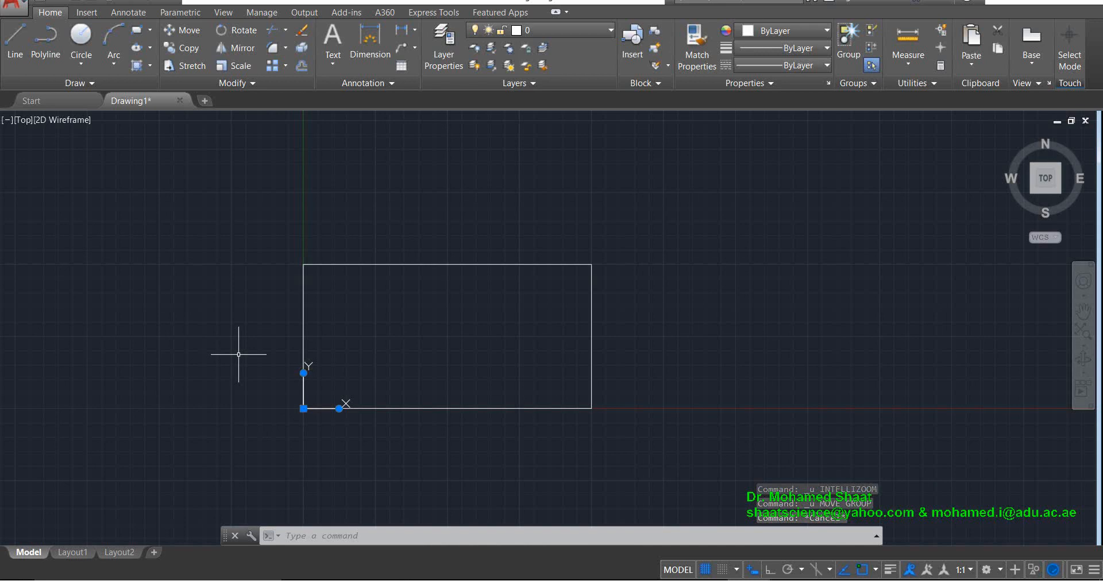
Move the rectangle by its full width along positive X, using its lower-right corner as base point and Ortho on
click(192, 33)
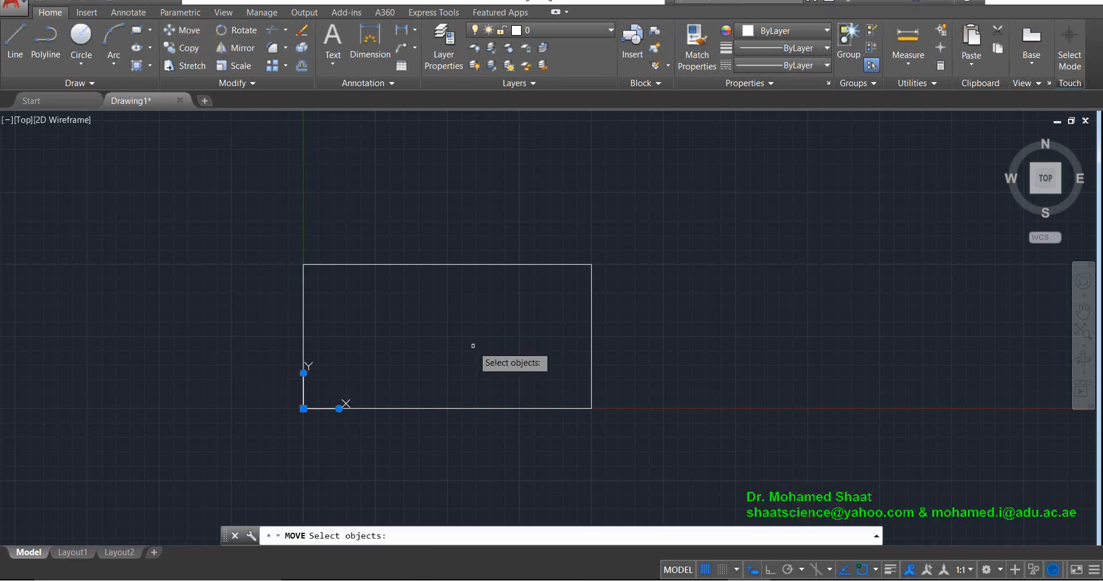
click(548, 265)
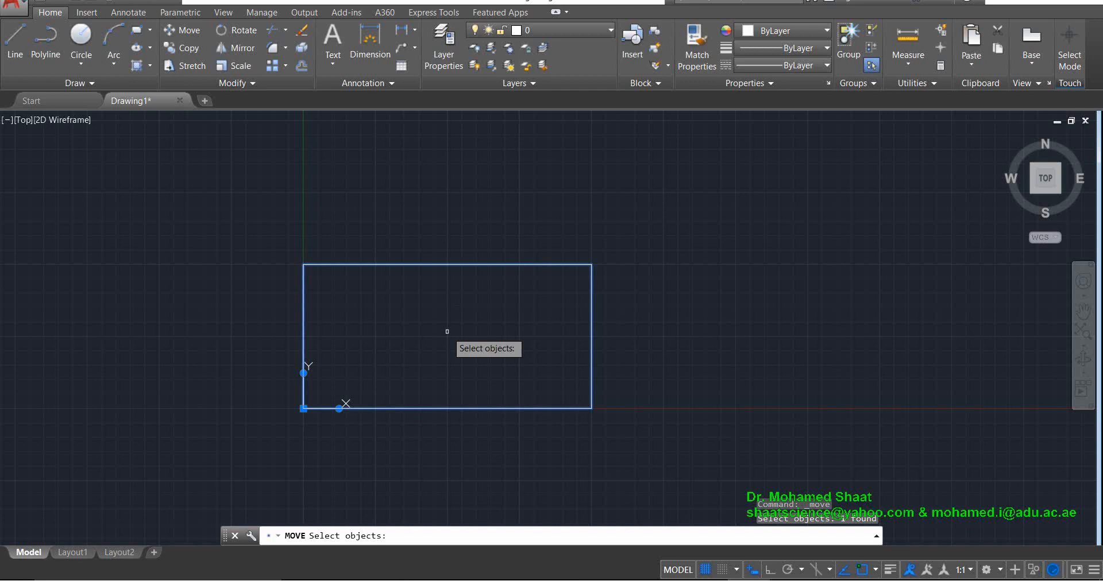
key(Return)
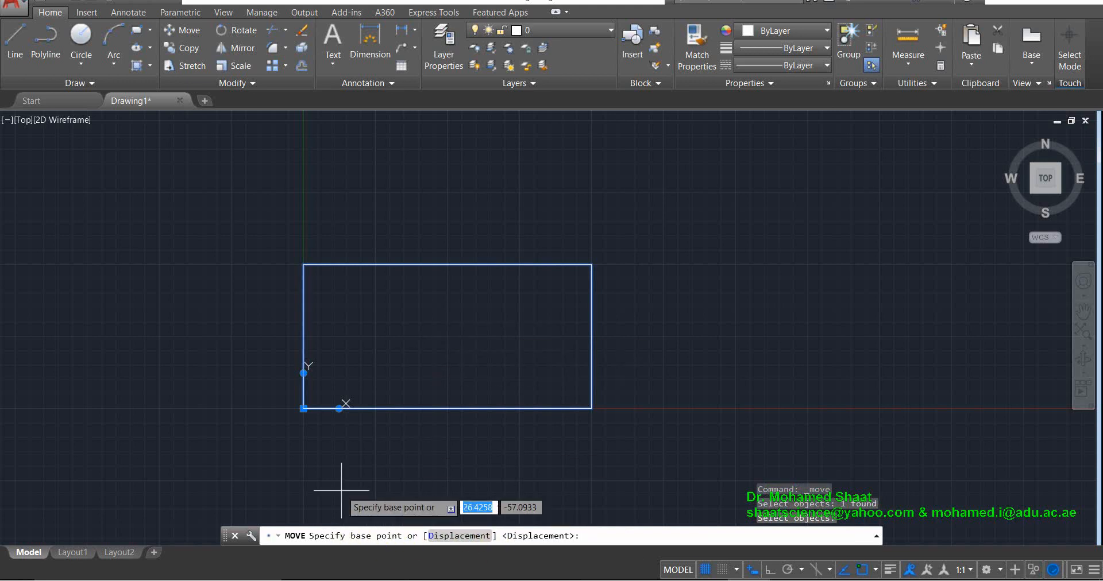
click(592, 409)
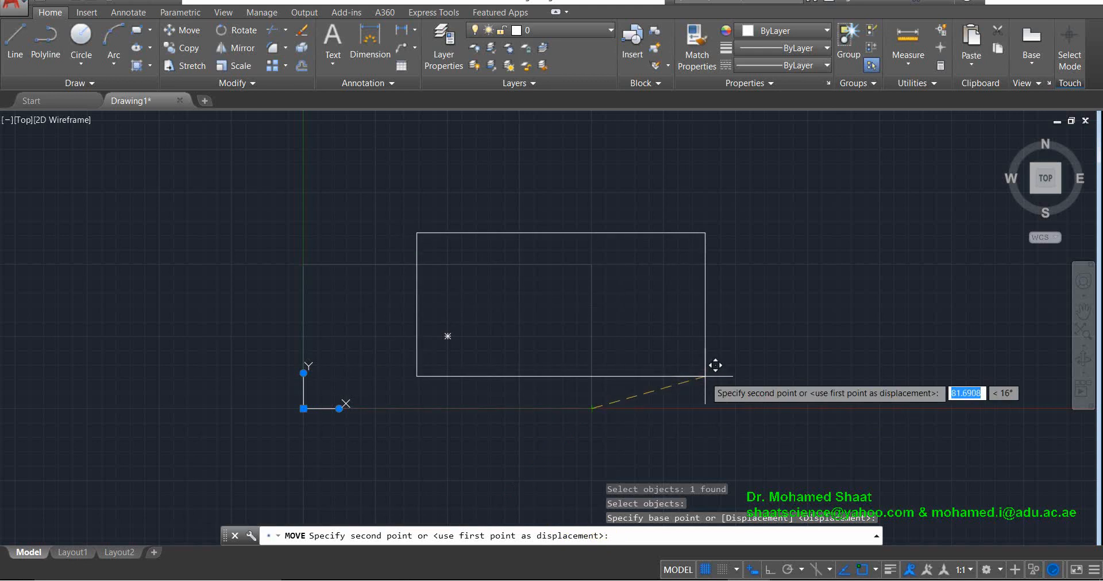
key(F8)
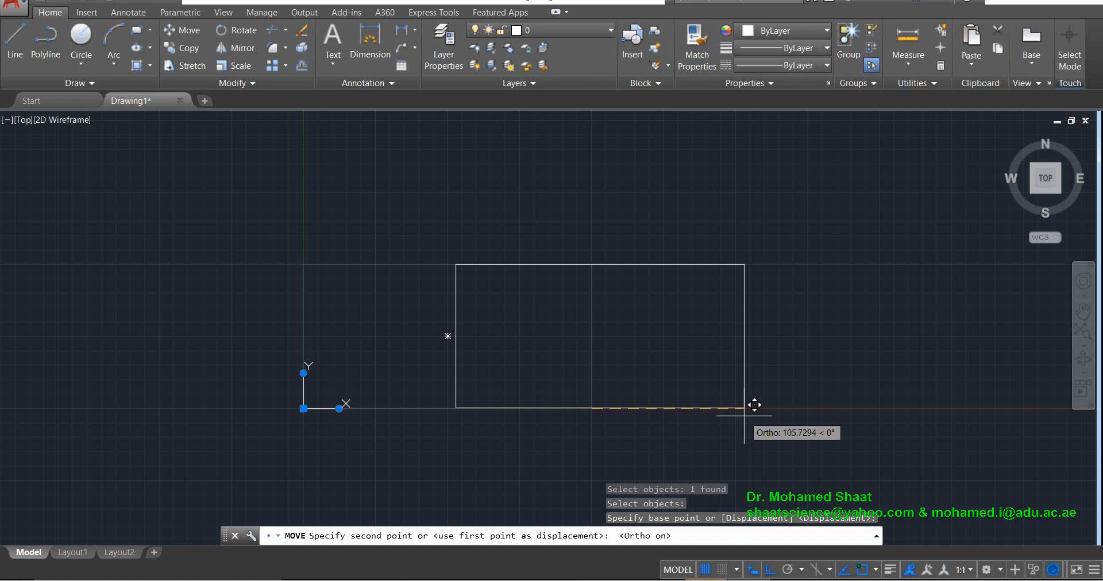
click(744, 415)
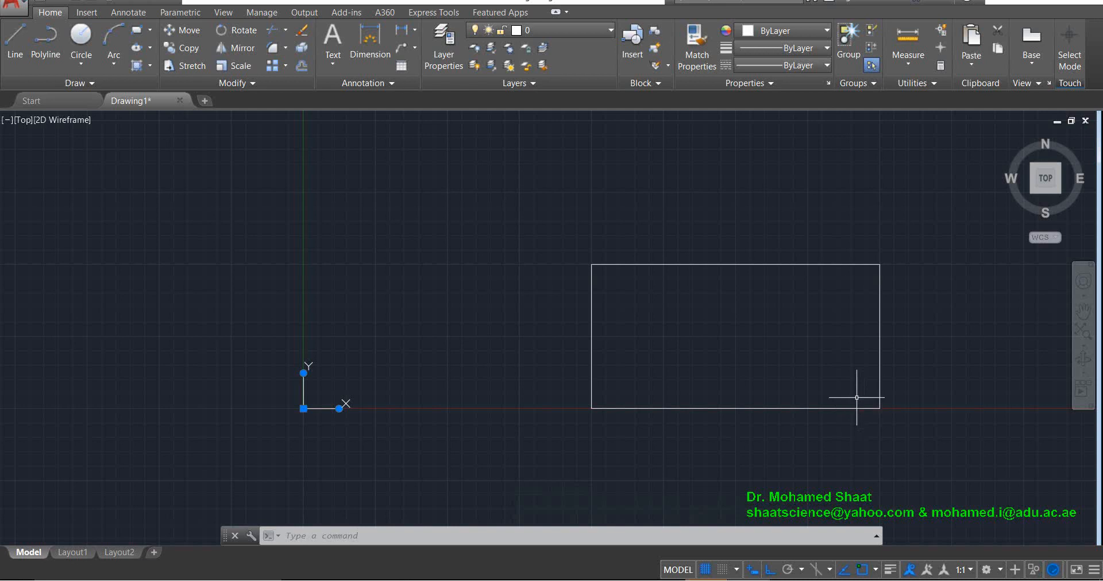
Select the displaced rectangle with a crossing window and undo its horizontal move
click(776, 376)
click(618, 446)
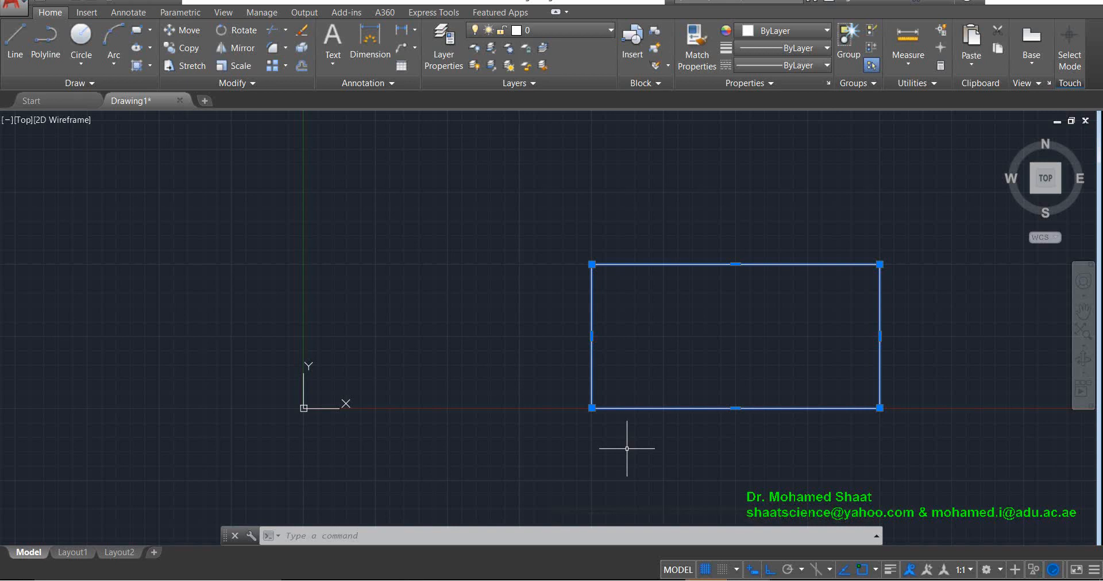
key(ctrl+z)
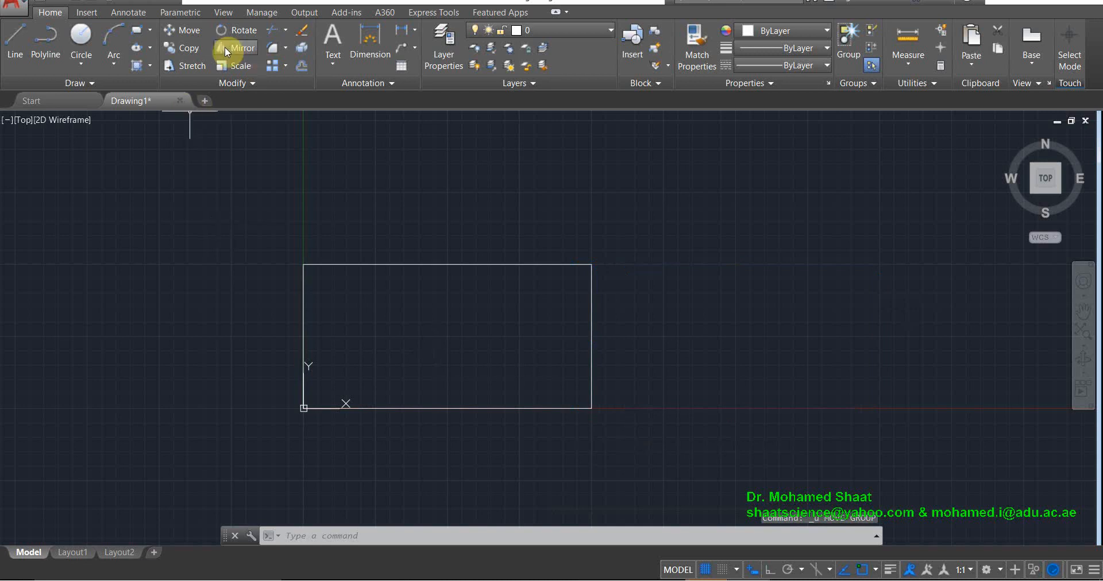
click(182, 29)
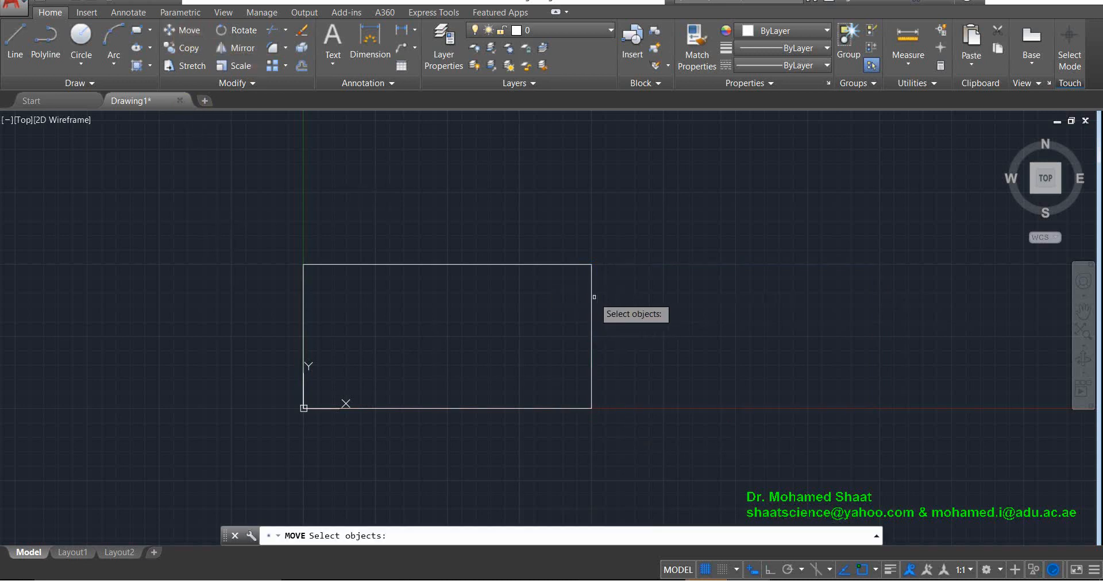
click(594, 297)
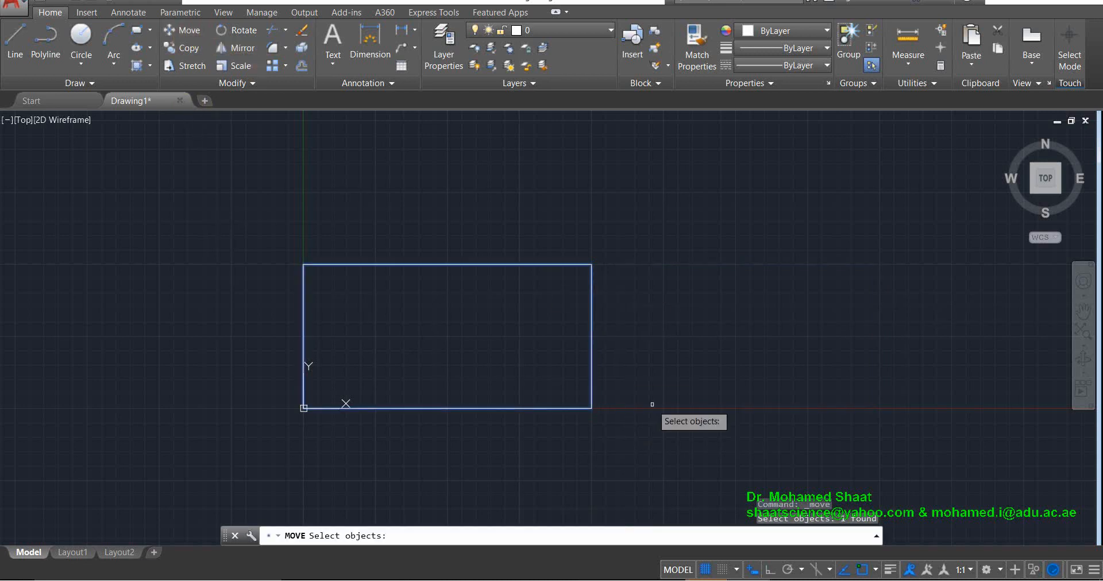
key(Return)
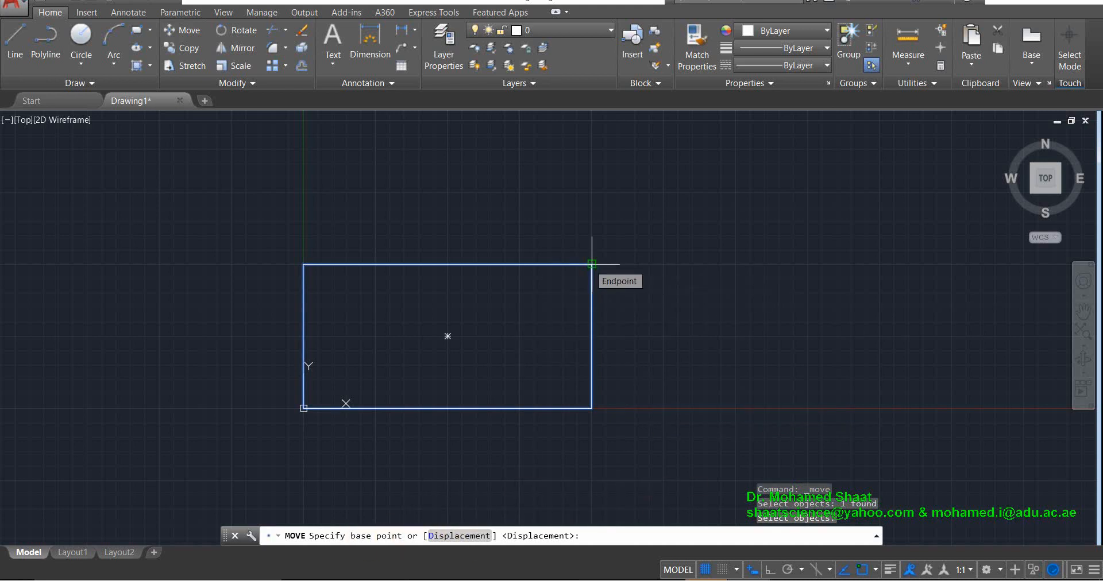
click(592, 264)
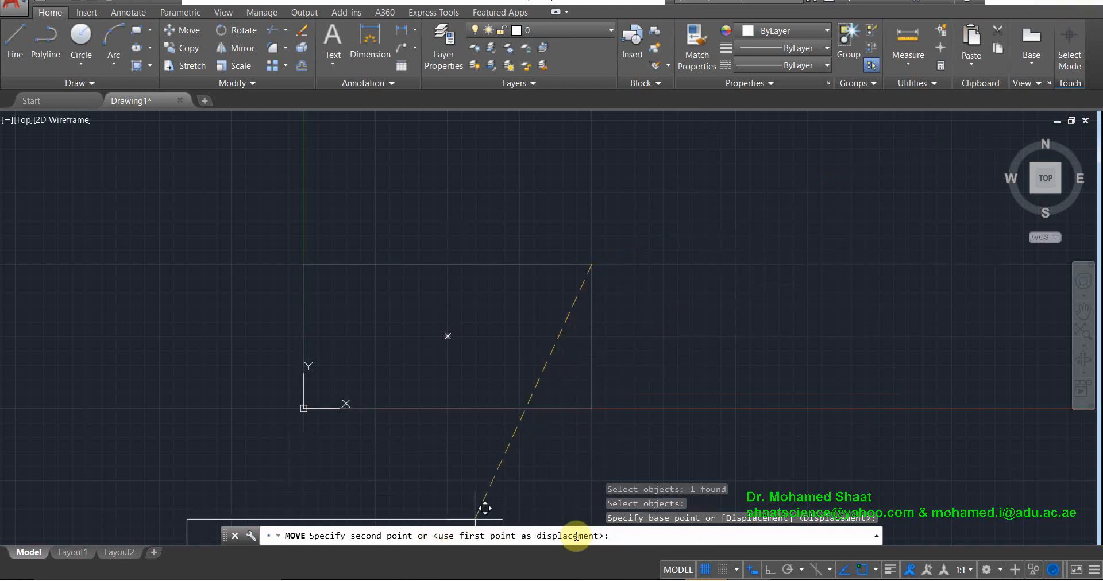
Bring Windows Journal alongside the drawing and handwrite the formula d = √((x²) + (y)²) below the page heading
click(1053, 2)
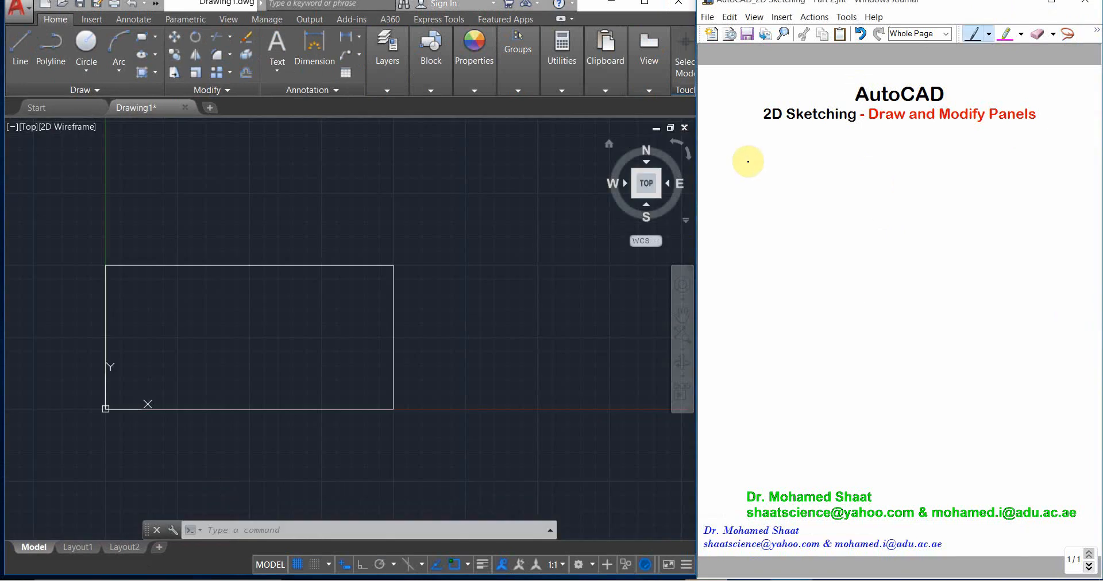
mouse_move(750, 150)
mouse_down()
mouse_move(748, 176)
mouse_move(781, 164)
mouse_up()
mouse_move(768, 171)
mouse_down()
mouse_move(782, 171)
mouse_move(808, 212)
mouse_move(925, 138)
mouse_move(972, 134)
mouse_up()
mouse_move(826, 161)
mouse_down()
mouse_move(822, 186)
mouse_move(834, 188)
mouse_up()
click(861, 182)
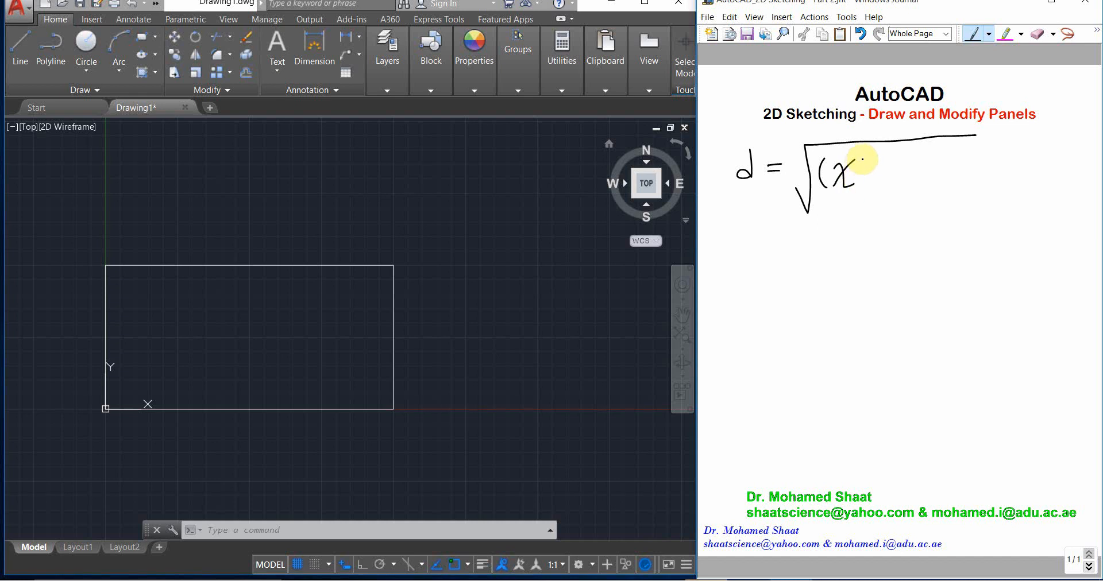
mouse_move(863, 152)
mouse_down()
mouse_move(884, 183)
mouse_move(922, 168)
mouse_up()
mouse_move(912, 159)
mouse_down()
mouse_move(911, 177)
mouse_move(935, 178)
mouse_up()
mouse_move(942, 160)
mouse_down()
mouse_move(935, 190)
mouse_move(964, 159)
mouse_move(921, 184)
mouse_move(949, 190)
mouse_up()
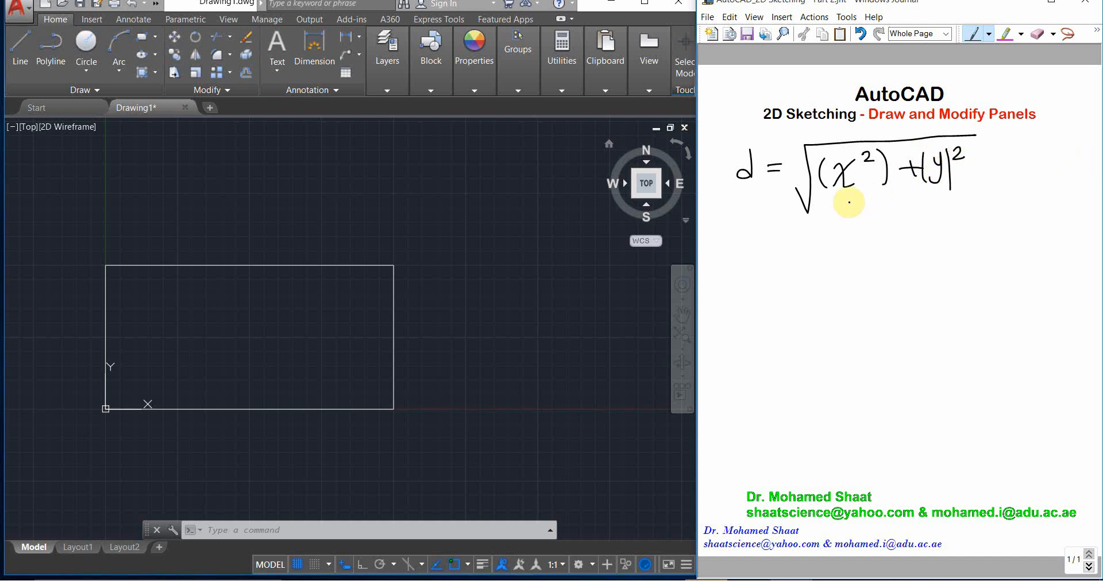
Draw lines down from x and y in the formula and handwrite "(x,y) of the base point" beneath them
drag(848, 199, 865, 226)
mouse_move(936, 197)
mouse_down()
mouse_move(848, 264)
mouse_move(872, 263)
mouse_up()
mouse_move(872, 252)
mouse_down()
mouse_move(861, 265)
mouse_move(877, 265)
mouse_up()
drag(887, 250, 892, 263)
mouse_move(900, 249)
mouse_down()
mouse_move(891, 271)
mouse_move(945, 252)
mouse_up()
mouse_move(975, 229)
mouse_down()
mouse_move(956, 261)
mouse_move(971, 248)
mouse_up()
mouse_move(995, 234)
mouse_down()
mouse_move(992, 262)
mouse_move(1002, 245)
mouse_up()
drag(1006, 235, 1028, 256)
mouse_move(877, 280)
mouse_down()
mouse_move(879, 303)
mouse_move(911, 303)
mouse_up()
click(916, 288)
mouse_move(926, 294)
mouse_down()
mouse_move(966, 305)
mouse_move(971, 296)
mouse_up()
drag(984, 287, 998, 300)
drag(1004, 299, 1025, 294)
drag(1009, 283, 1034, 273)
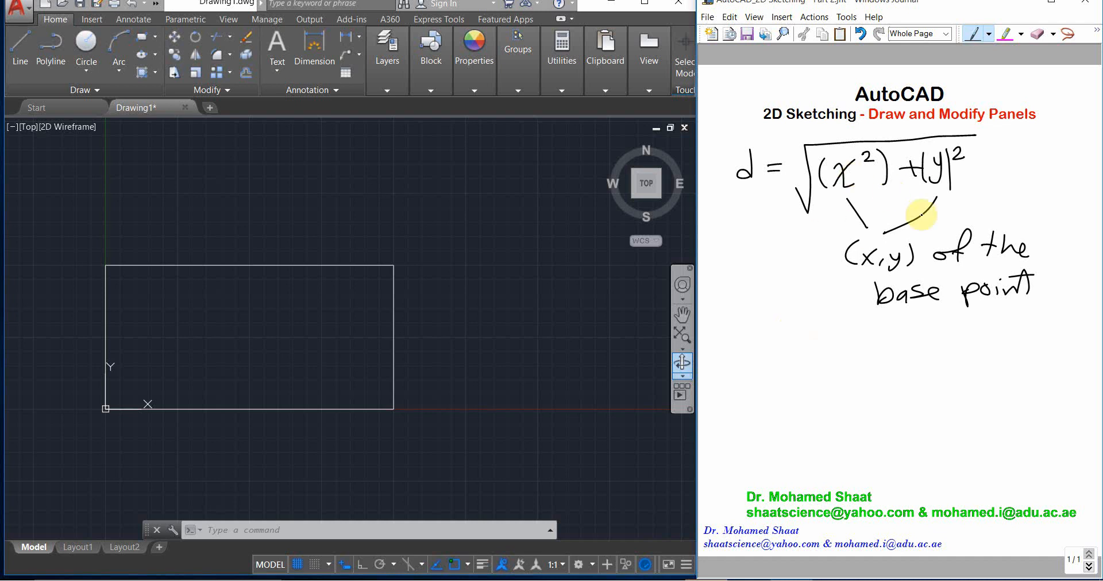
Circle the d in the formula, add a downward arrow below it, and undo these marks
mouse_move(758, 166)
mouse_down()
mouse_move(747, 191)
mouse_move(728, 187)
mouse_move(747, 144)
mouse_move(759, 183)
mouse_up()
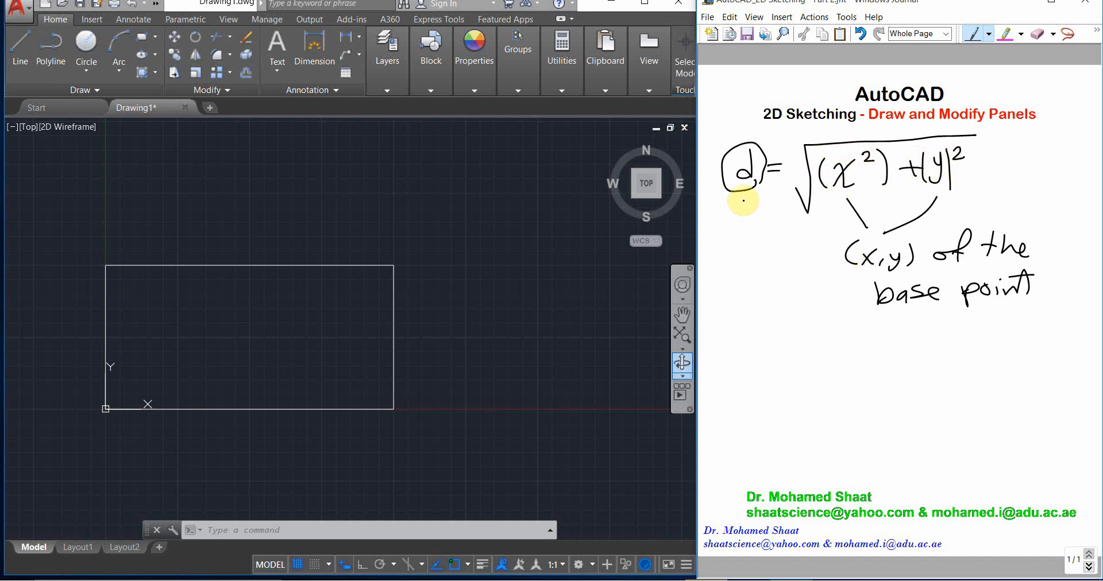
mouse_move(745, 193)
mouse_down()
mouse_move(746, 217)
mouse_move(753, 212)
mouse_up()
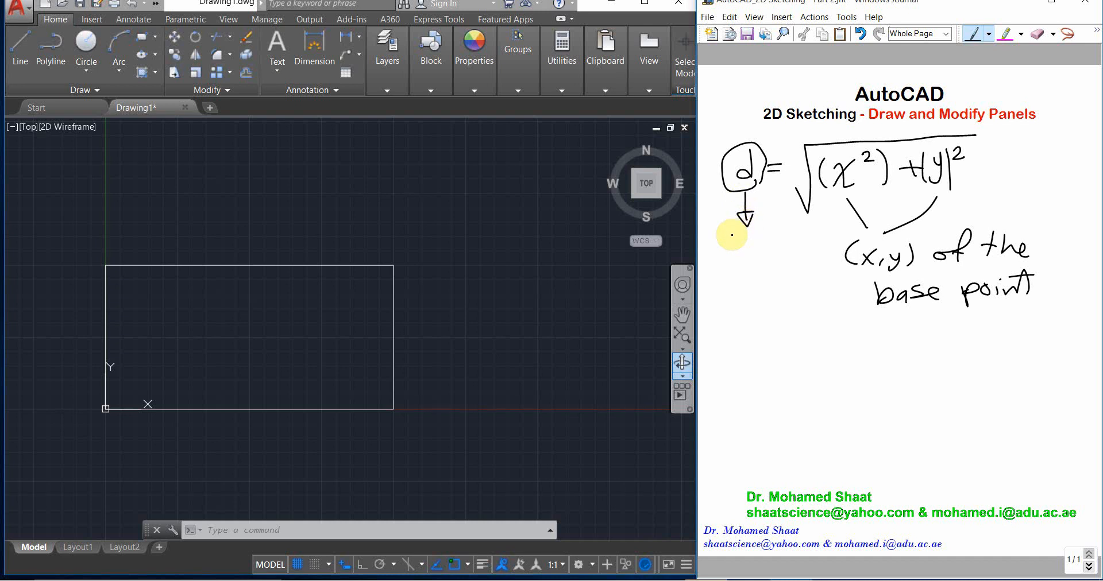
key(ctrl+z)
key(ctrl+z)
key(ctrl+z)
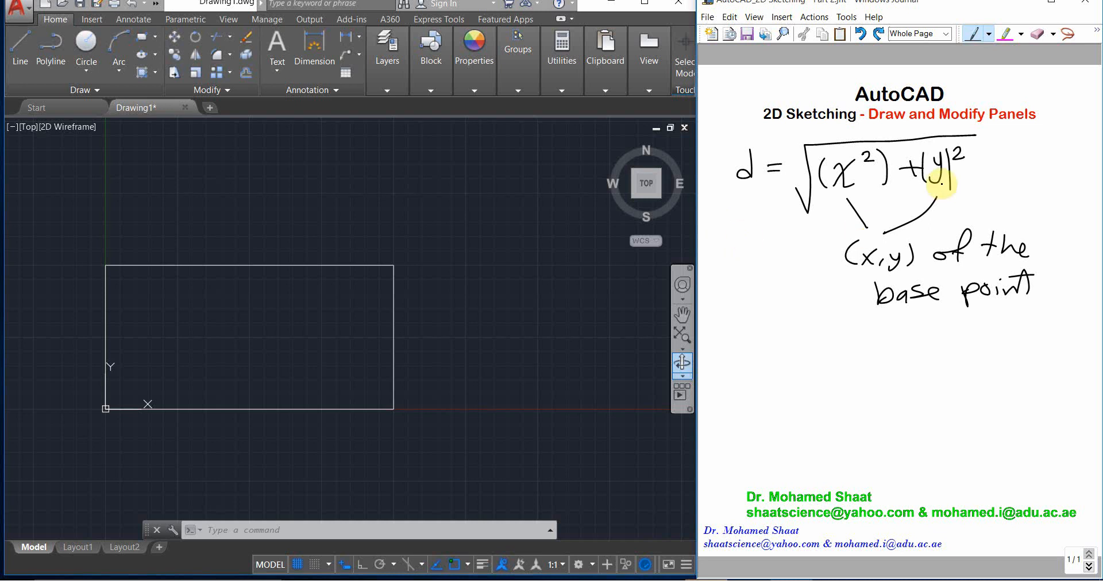
Return to AutoCAD and move the rectangle from its upper-right corner, using that first point as the displacement
click(645, 3)
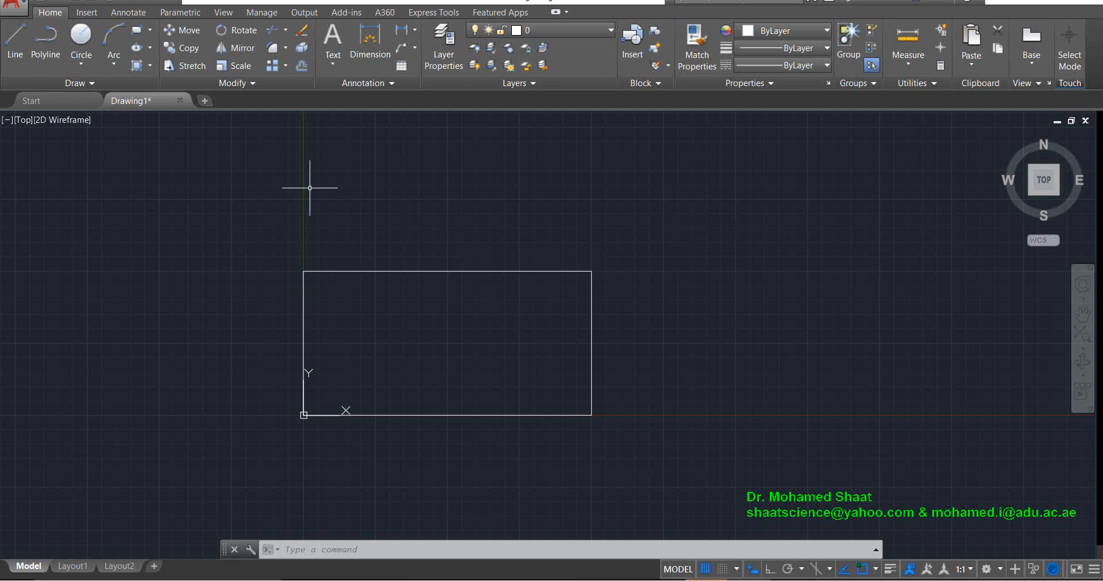
click(181, 33)
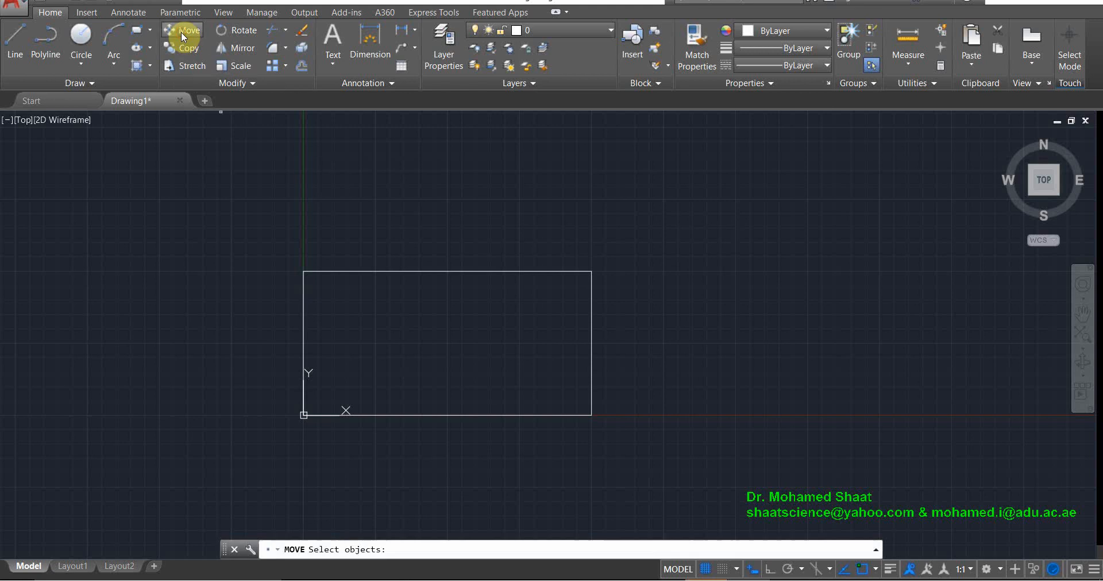
click(576, 272)
key(Return)
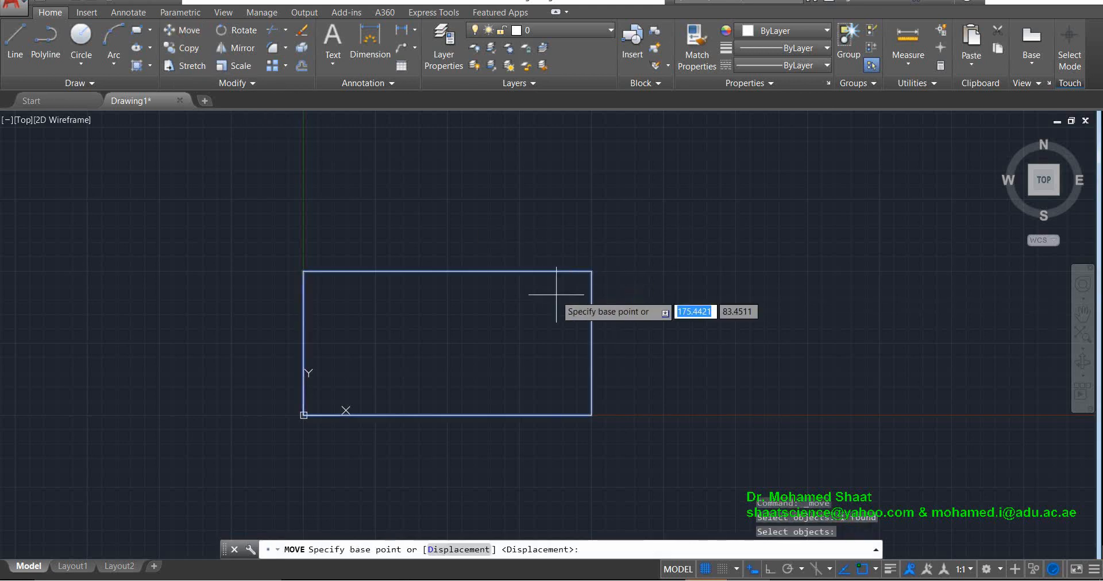
click(592, 271)
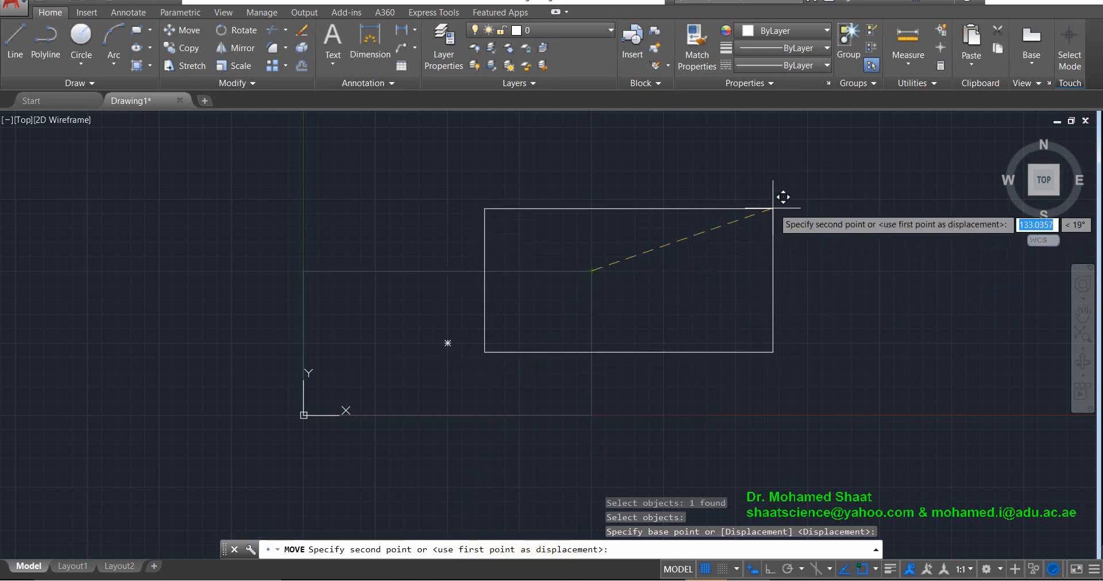
key(Return)
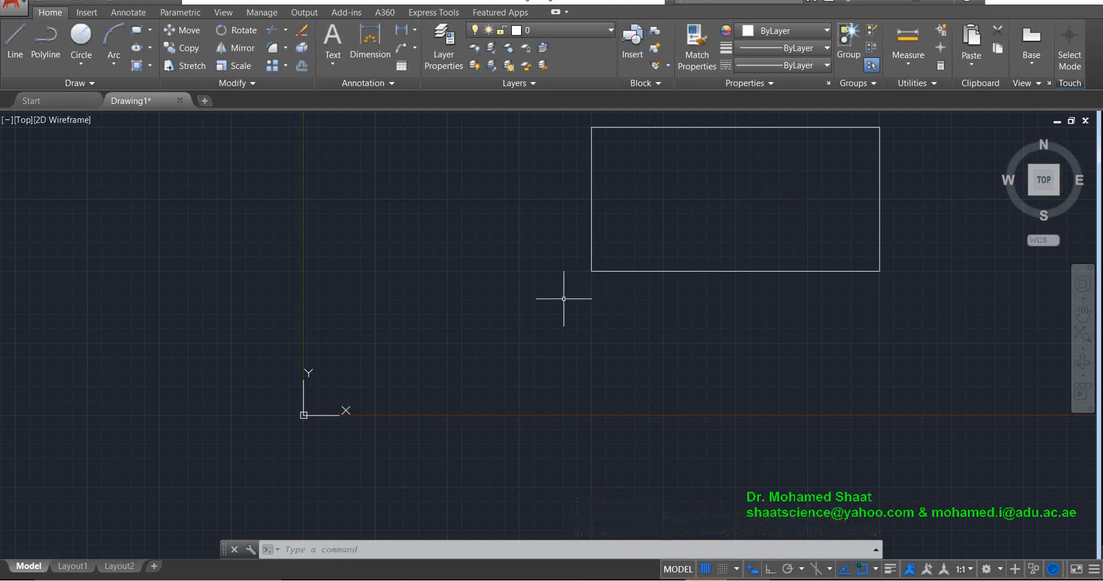
Undo the rectangle's displacement move, redo it to compare positions, and undo it again
key(ctrl+z)
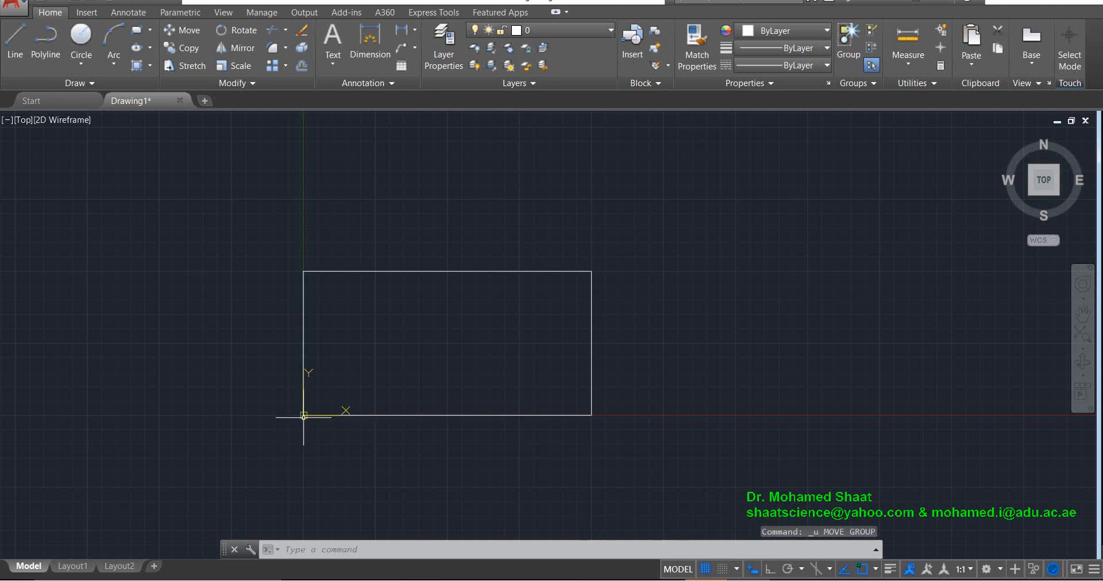
key(ctrl+y)
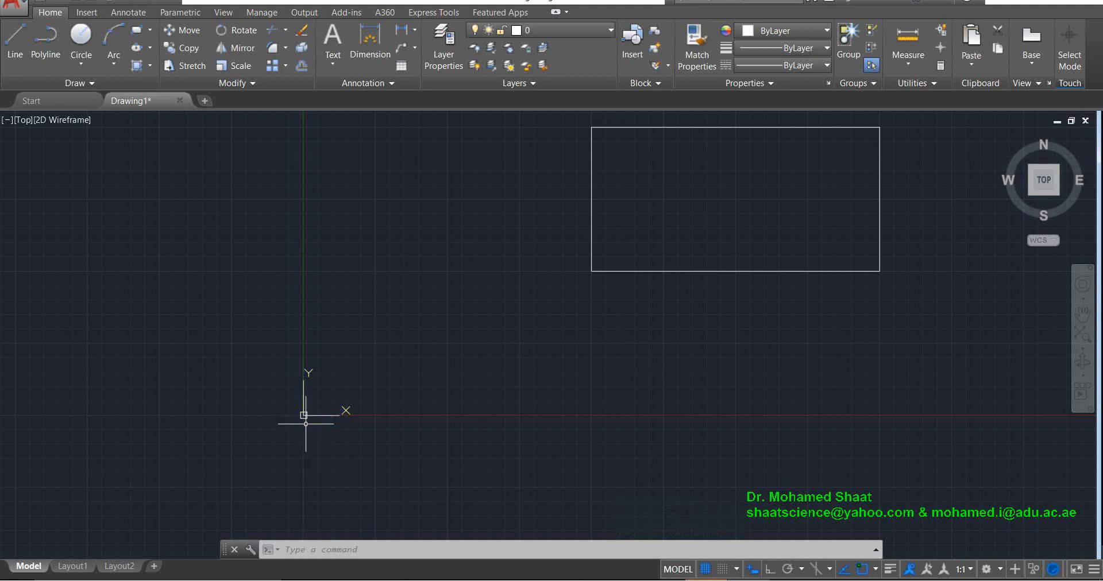
key(ctrl+z)
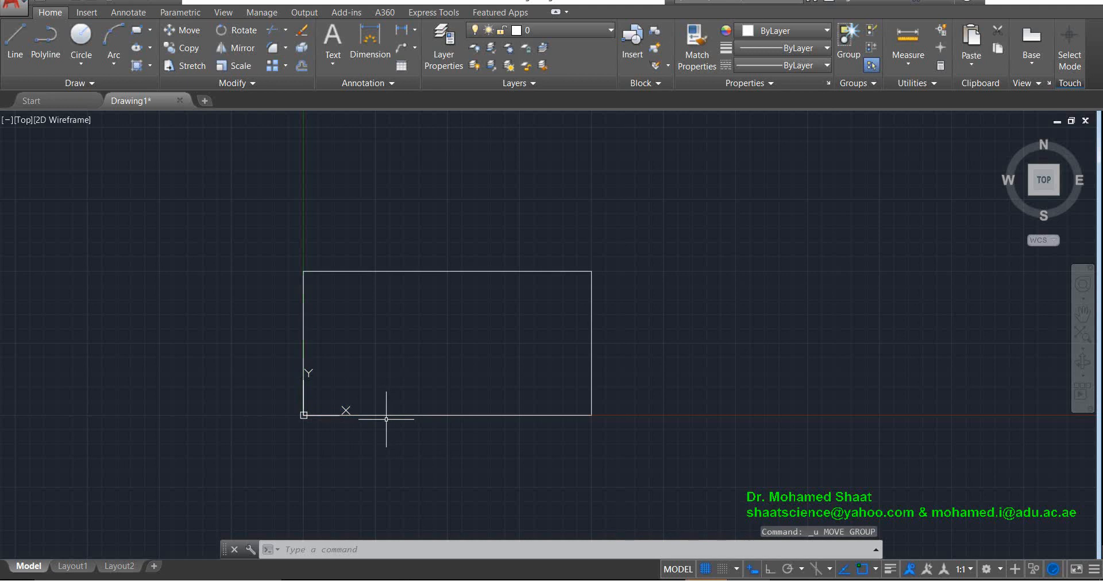
Copy the rectangle from base point 0,0 to second point 200,0 and undo the copy
click(188, 47)
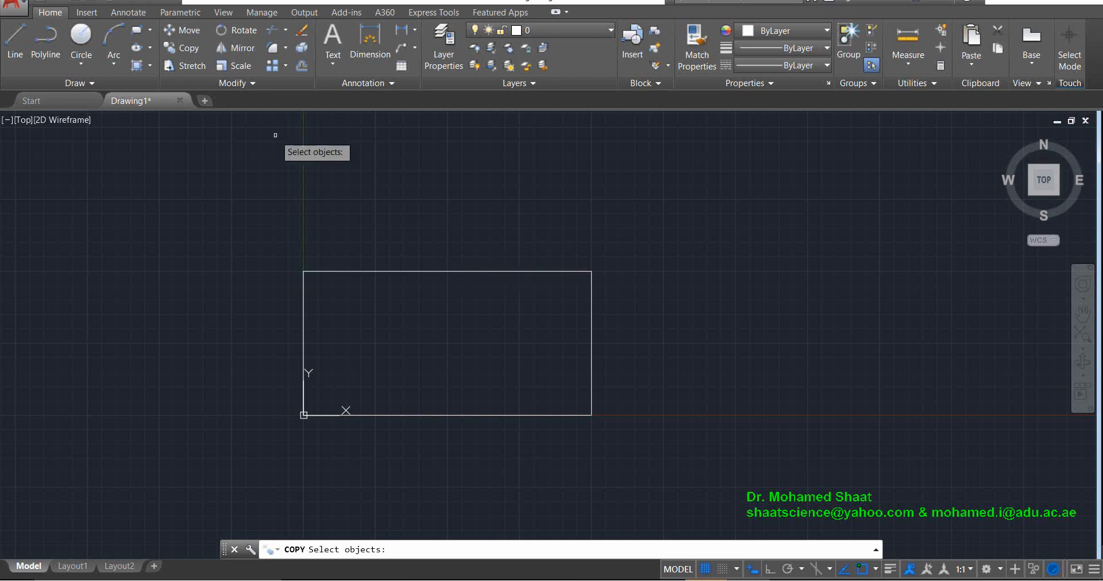
click(194, 55)
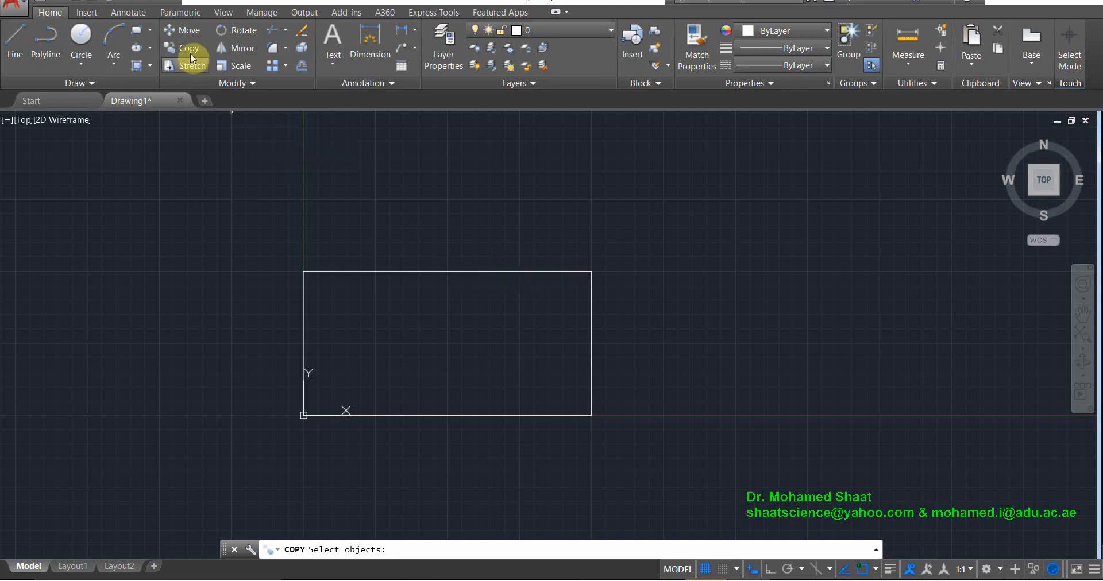
click(397, 272)
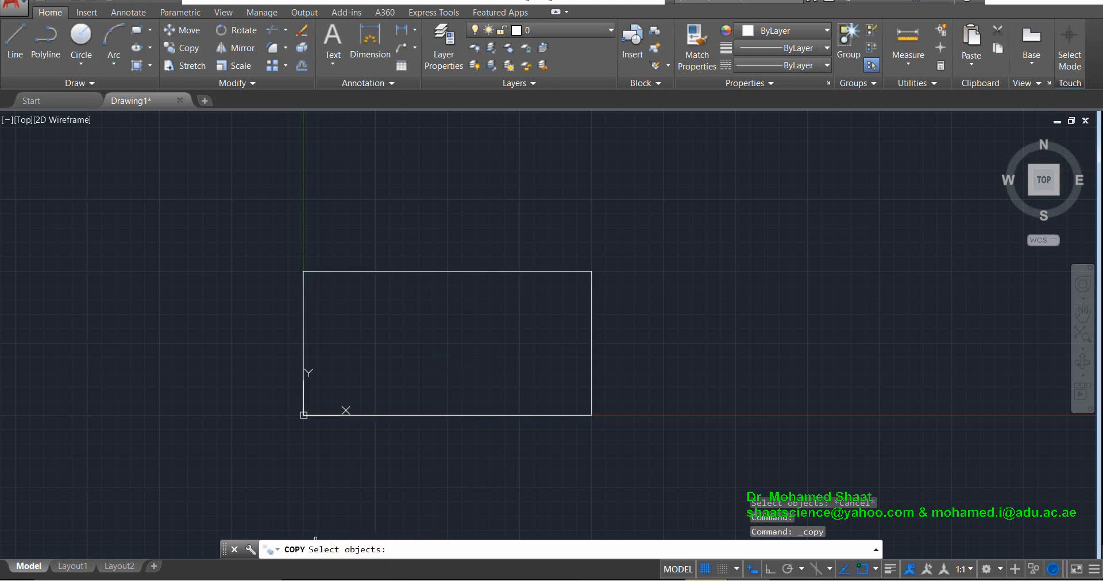
click(430, 272)
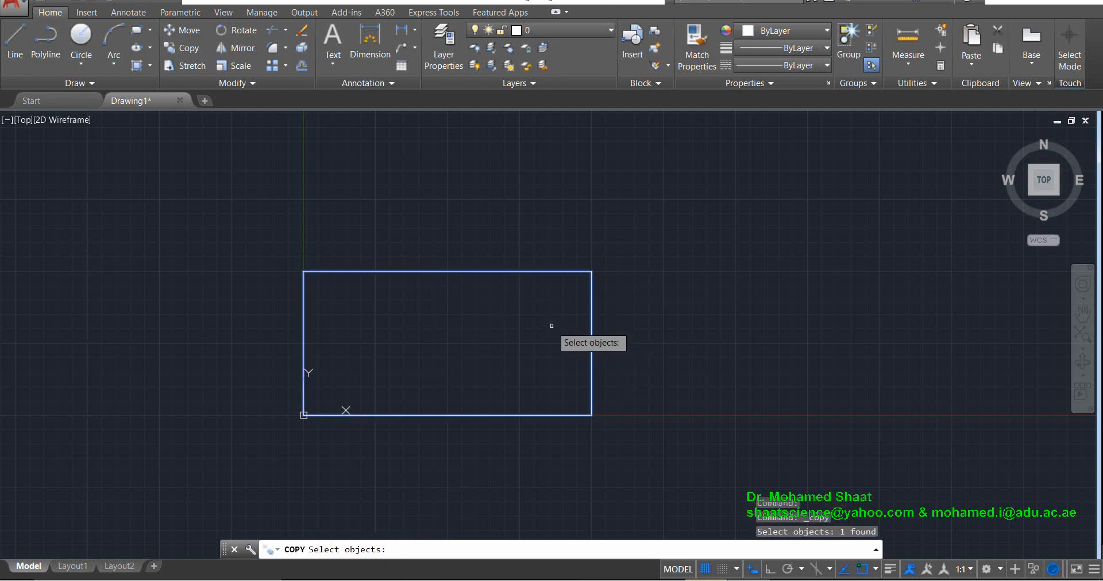
key(Return)
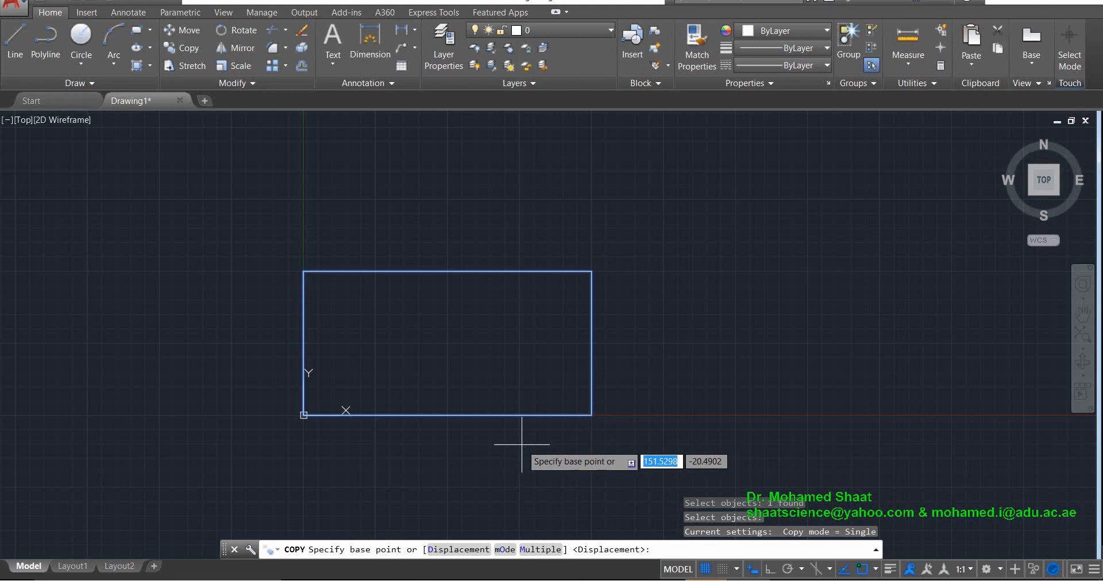
text(0)
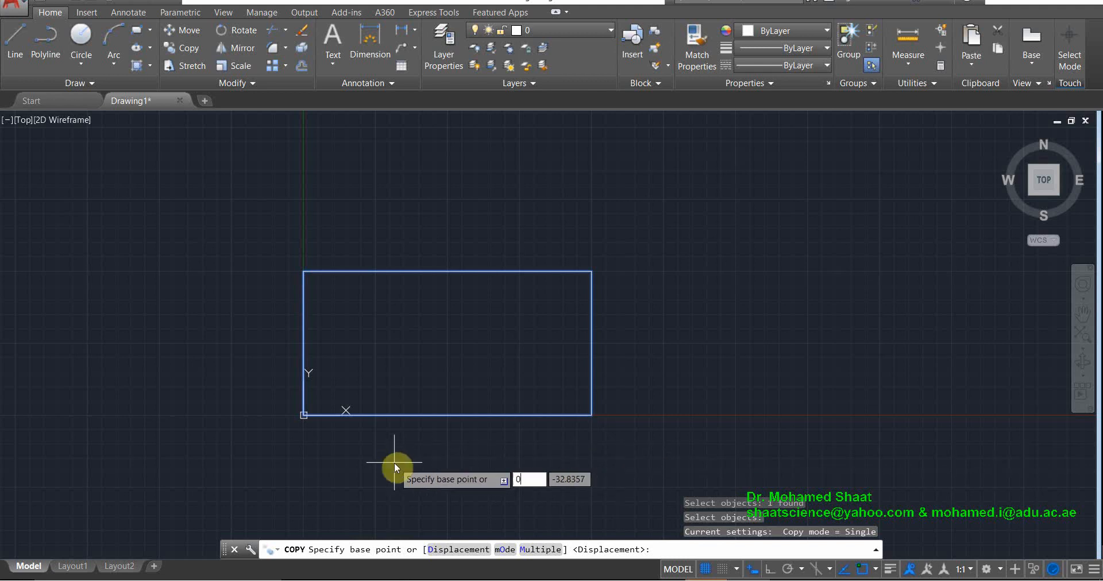
text(,0)
key(Return)
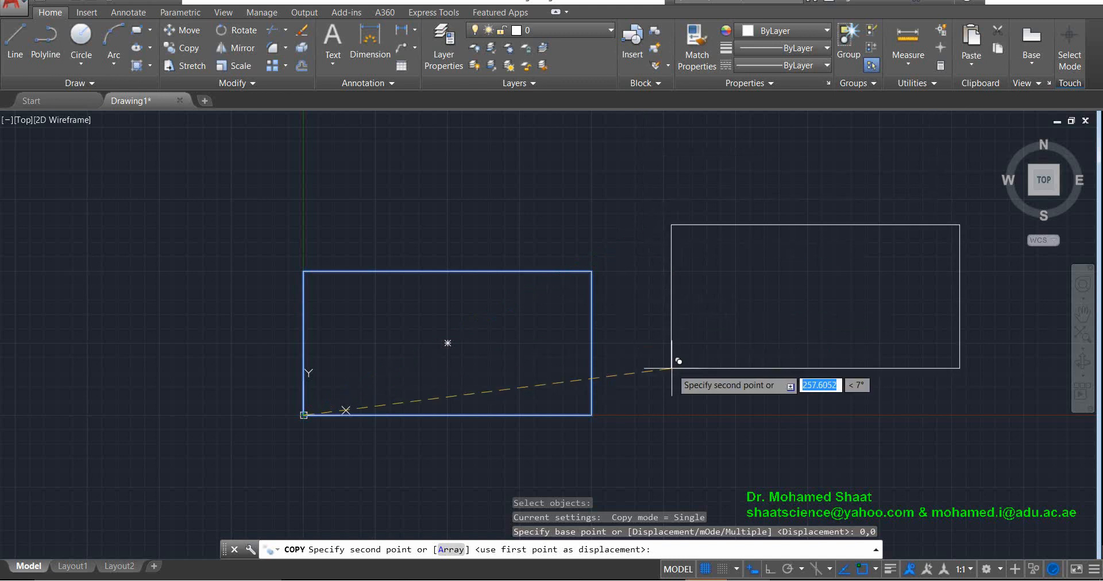
text(200)
key(Tab)
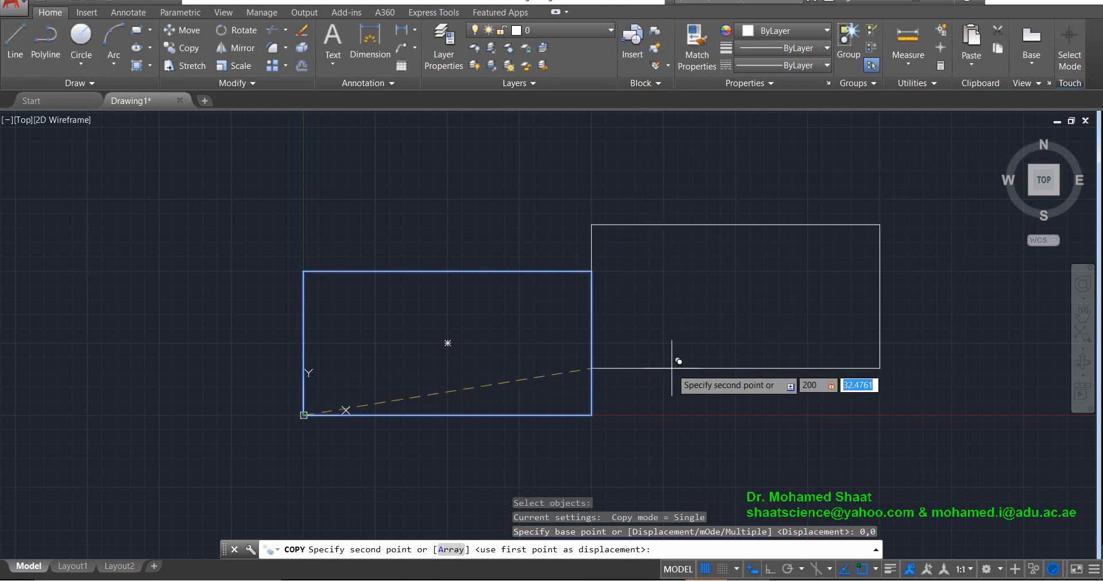
text(0)
key(Return)
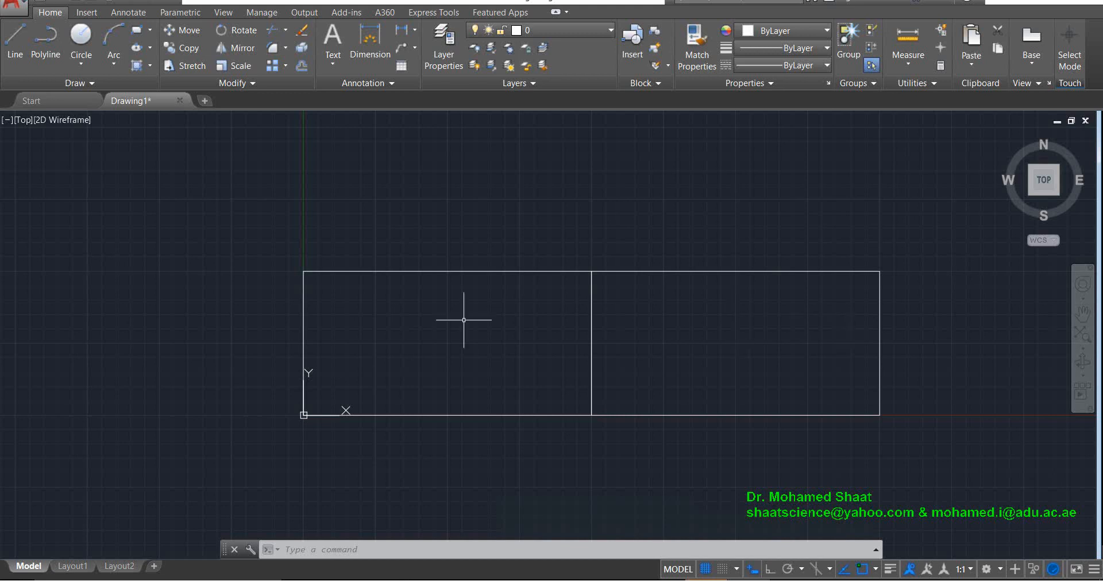
key(ctrl+z)
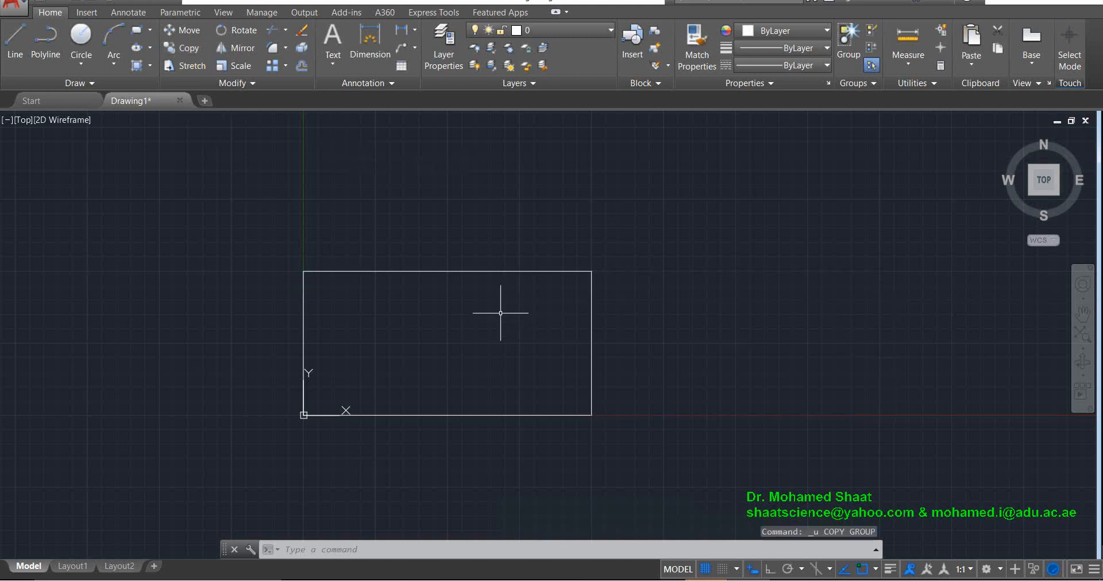
click(190, 49)
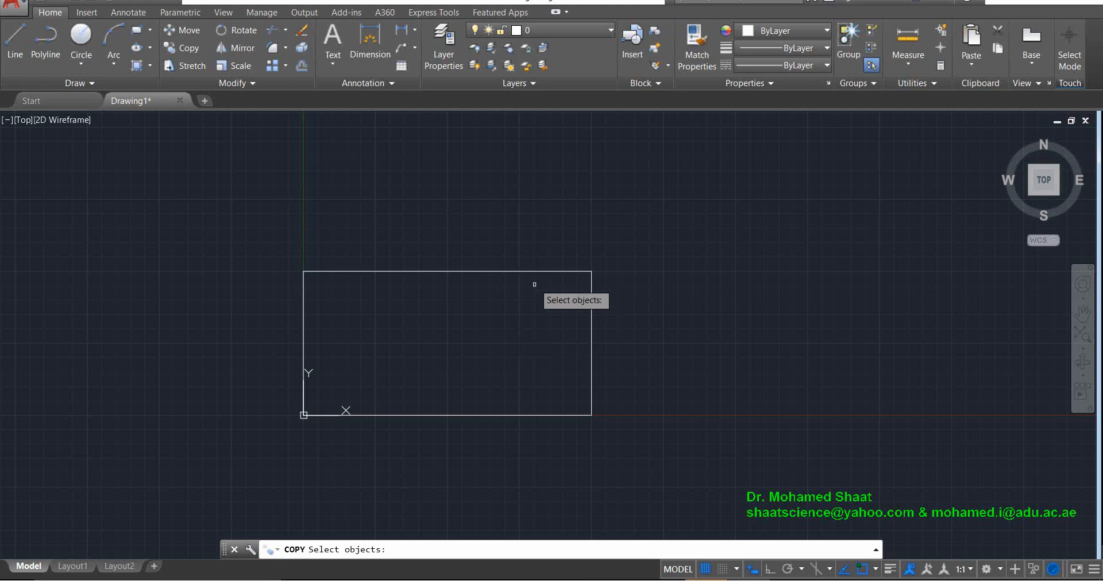
click(451, 273)
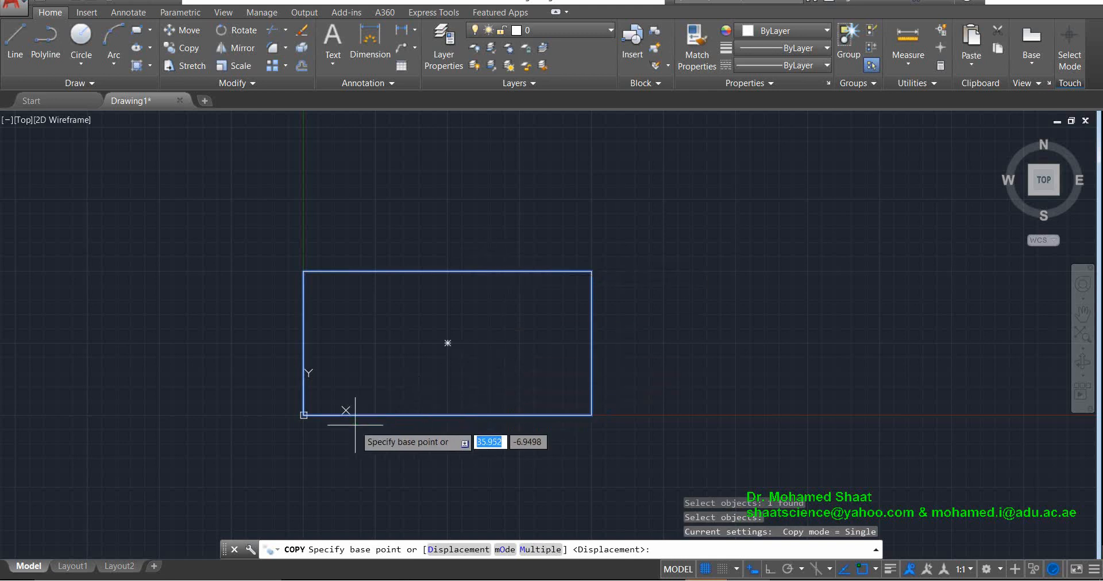
text(0,0)
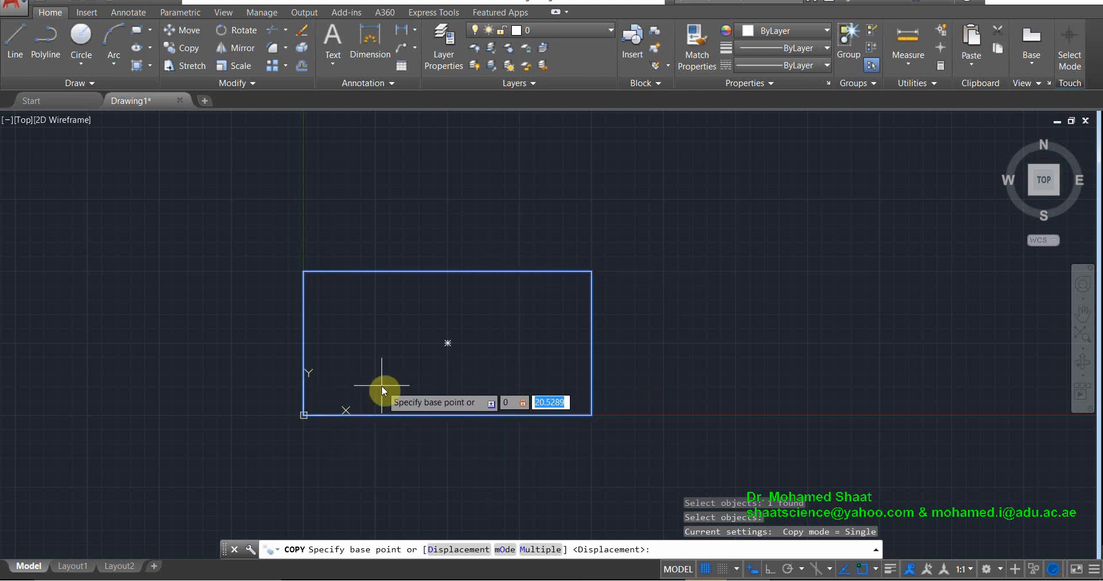
key(Return)
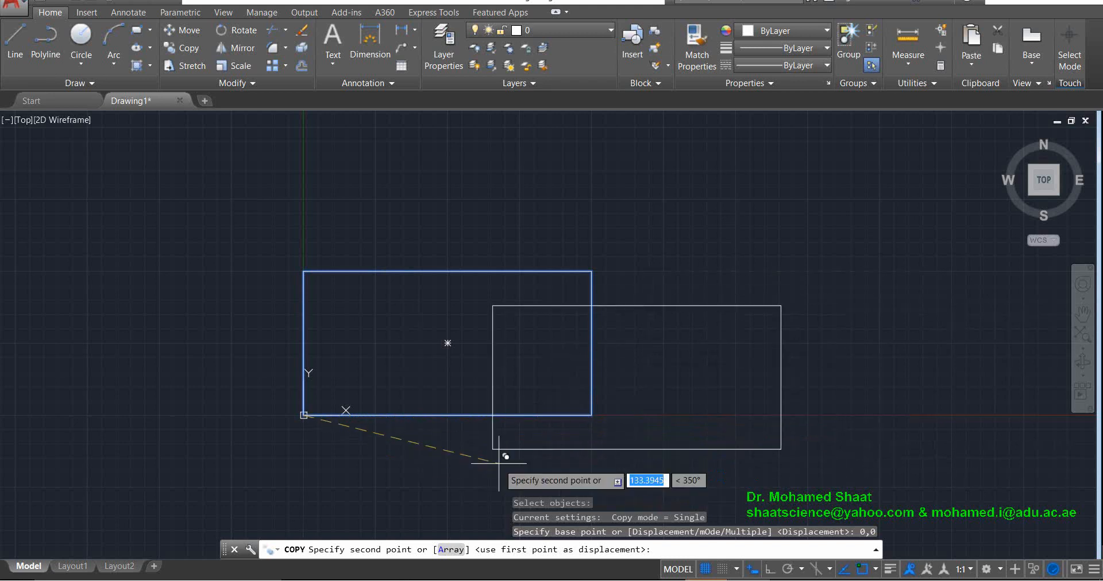
key(Escape)
Copy the rectangle with the Multiple option from base point 0,0, placing copies at 200,0 and 400,0 to form the bottom row
click(187, 48)
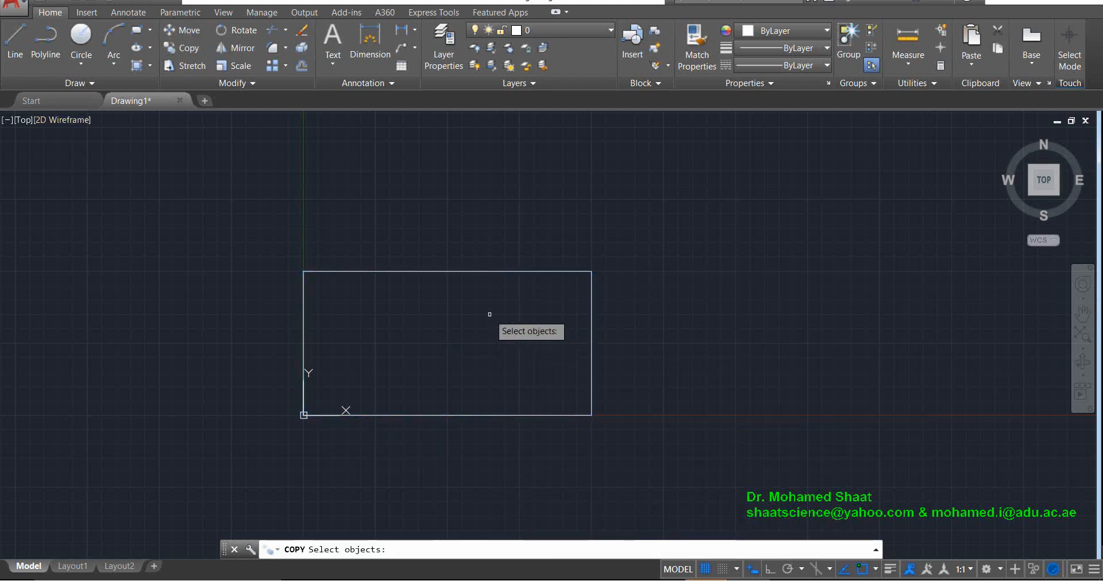
click(487, 272)
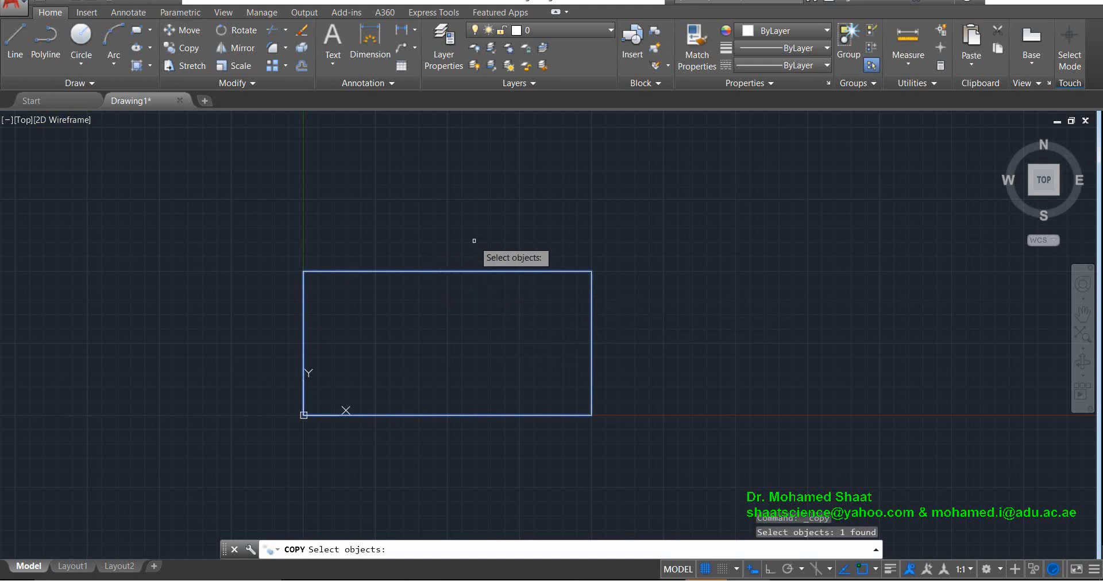
key(Return)
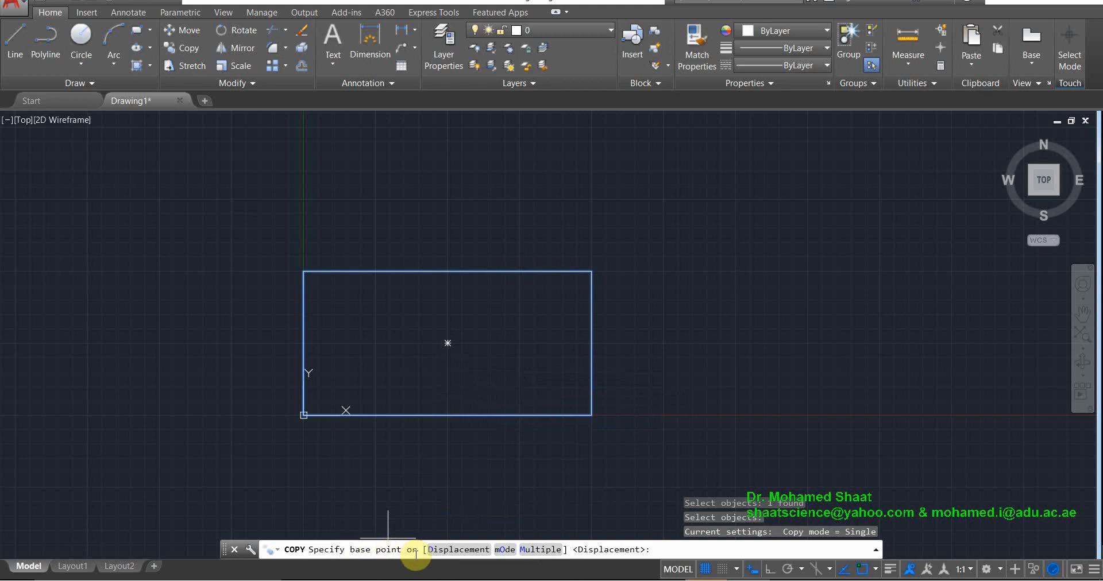
click(532, 550)
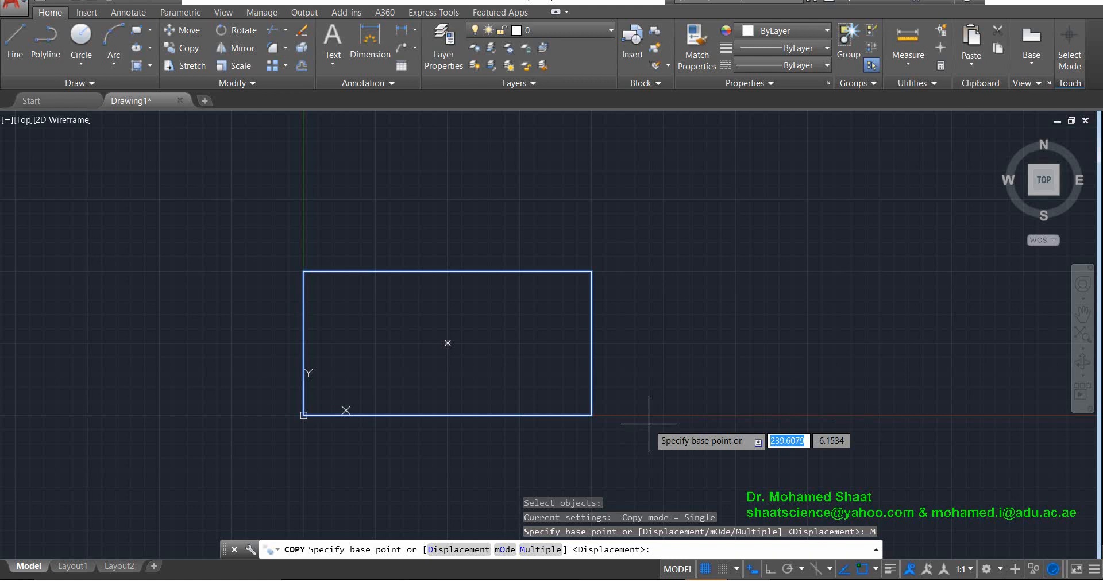
text(0,0)
key(Return)
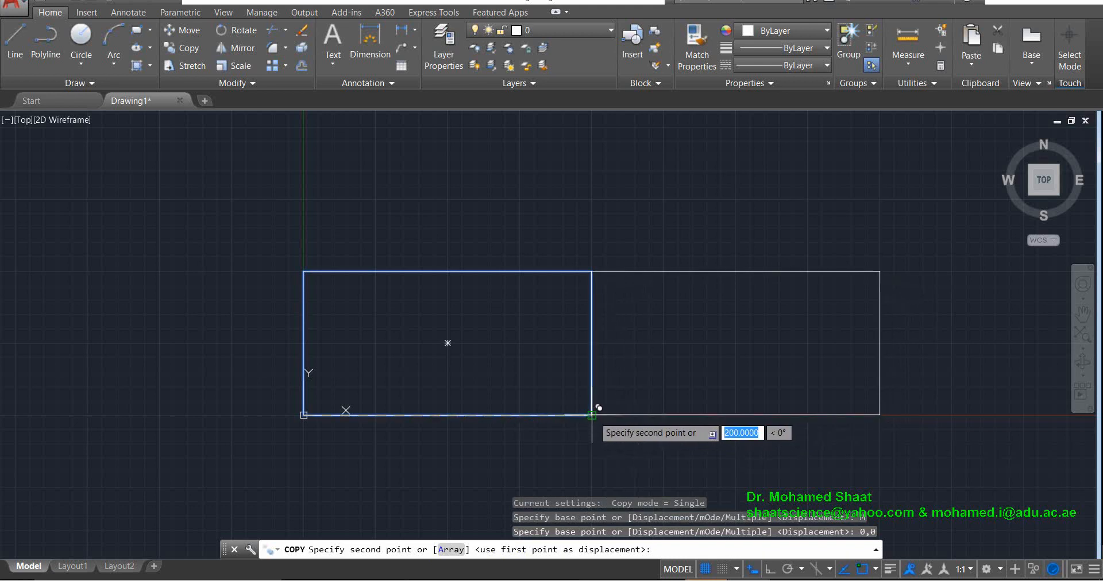
click(591, 413)
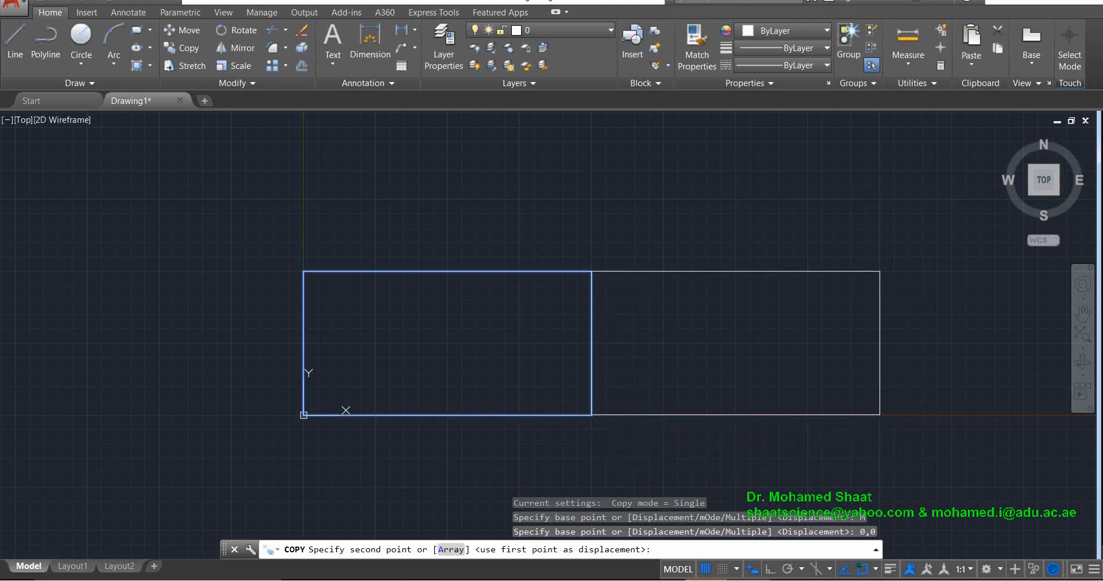
click(879, 414)
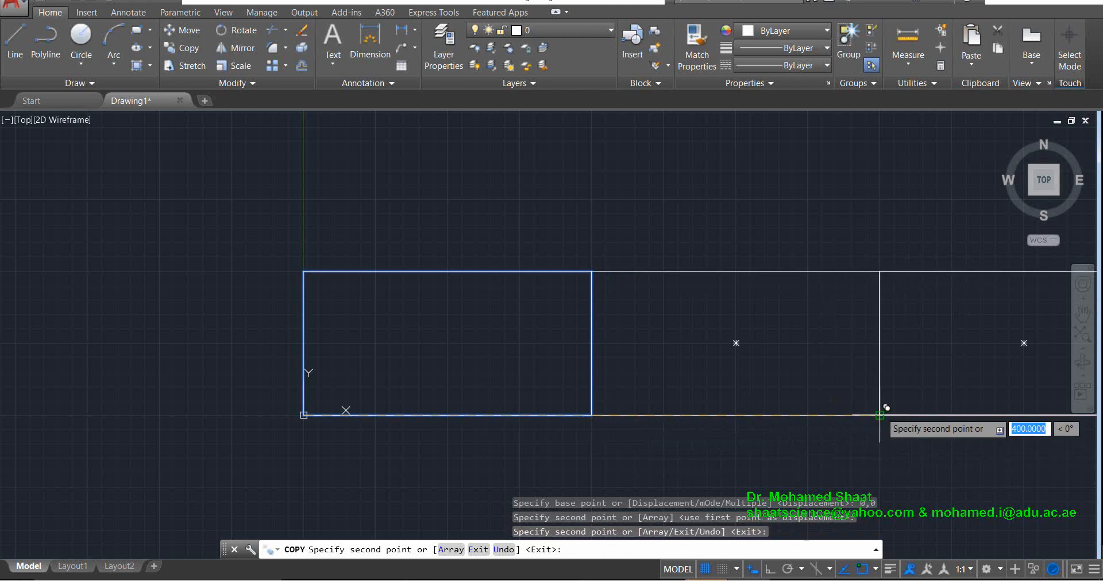
Place six more copies on the existing rectangles' upper corners to fill the second and third rows of the three-column grid
click(592, 271)
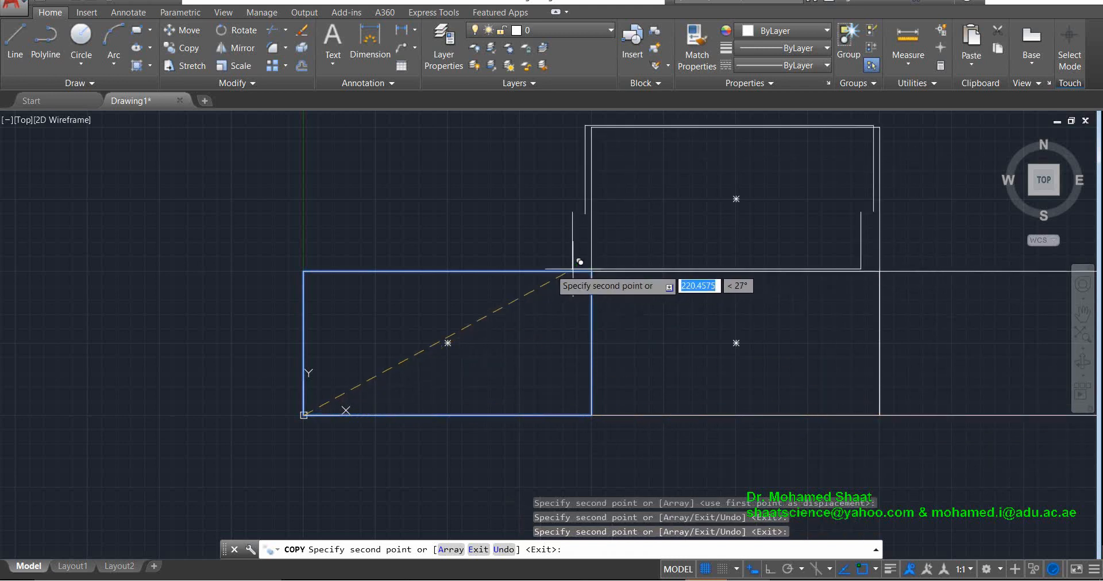
click(308, 266)
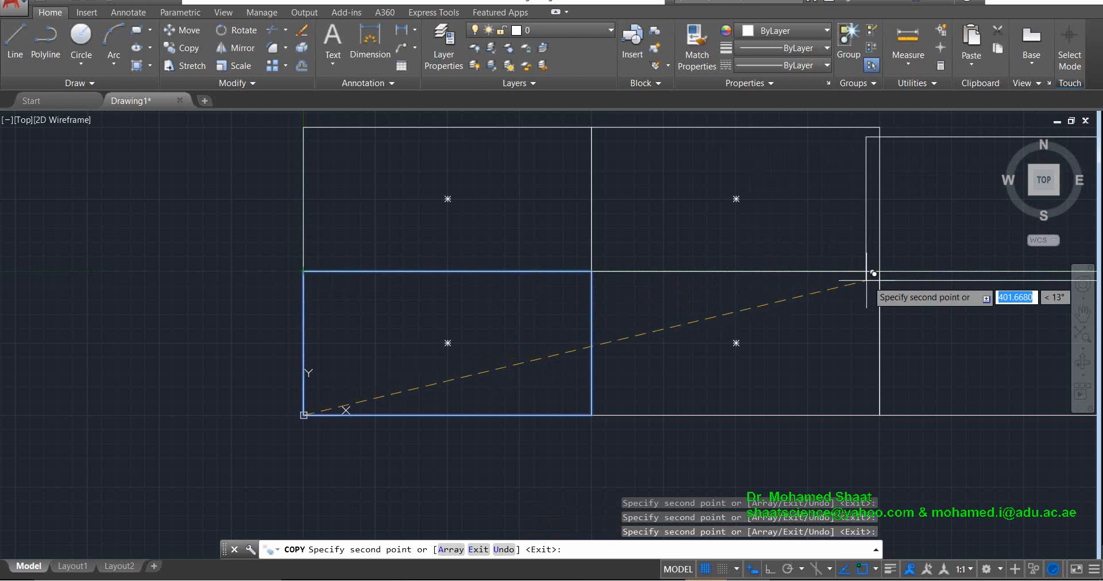
click(879, 270)
scroll(822, 327, down, 3)
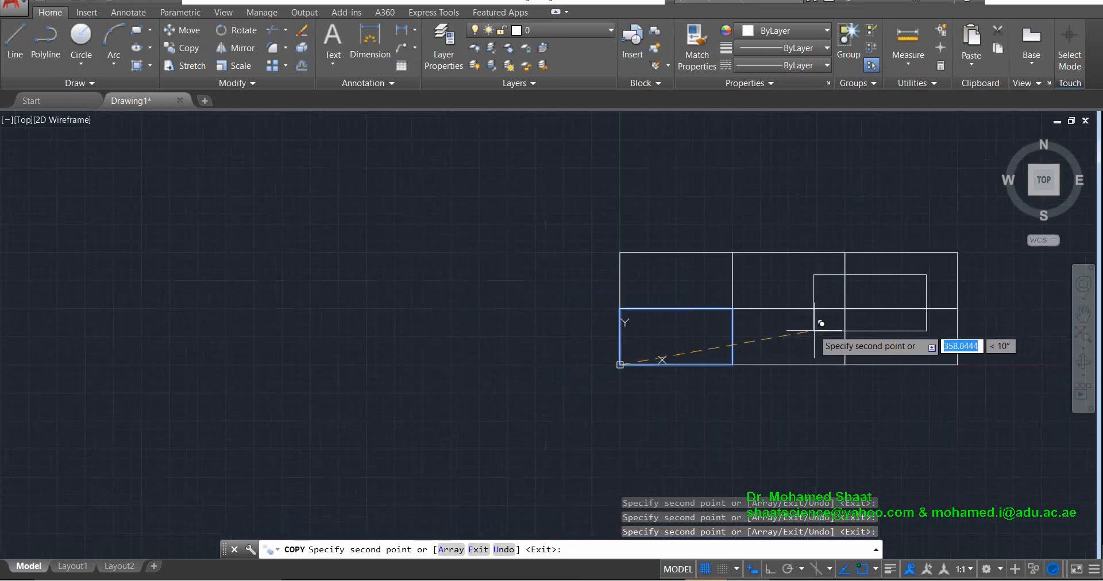
click(620, 253)
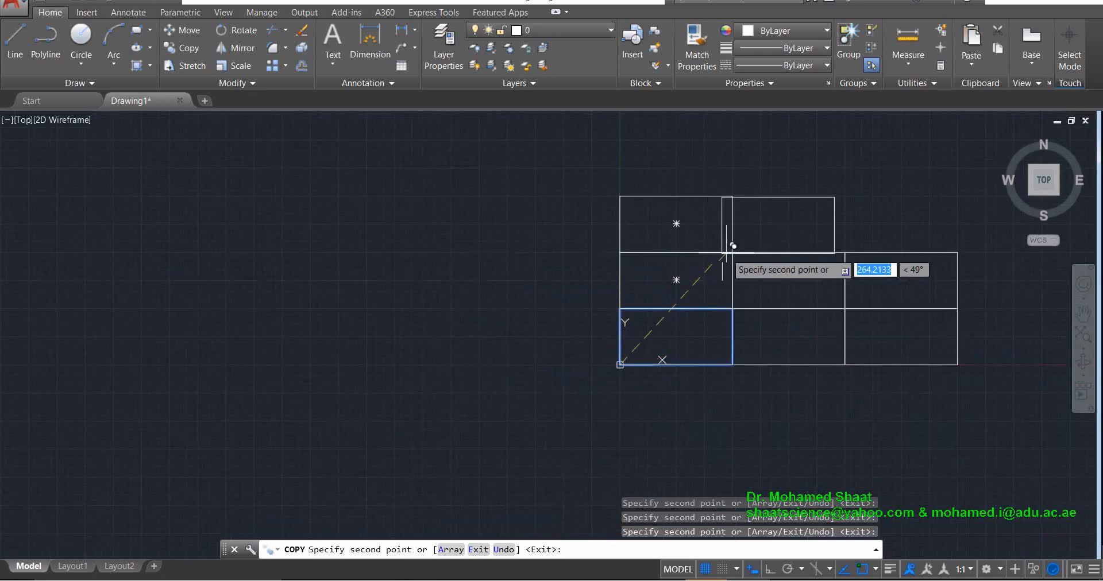
click(732, 253)
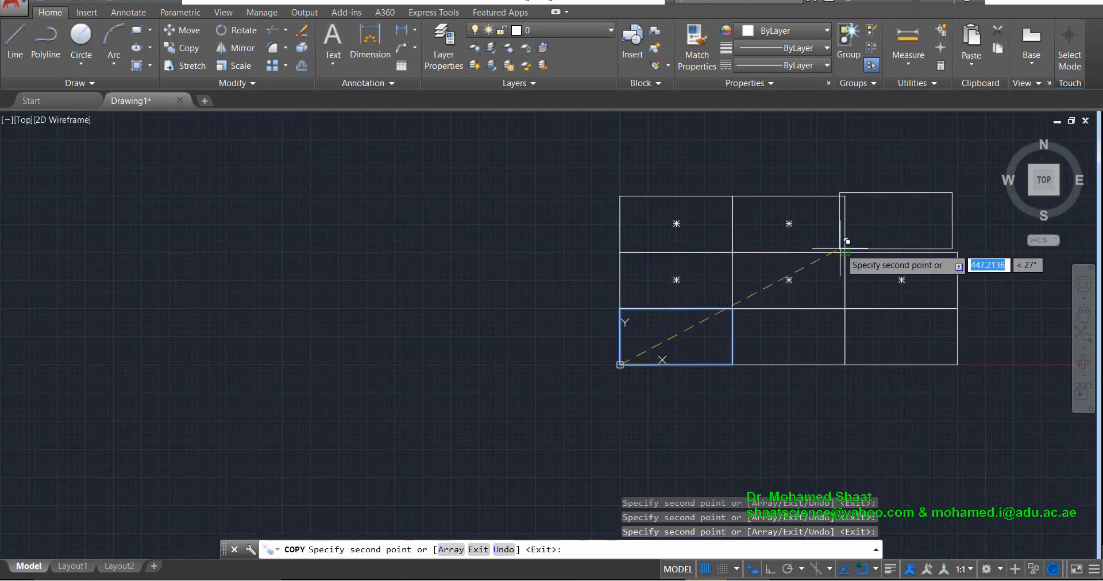
click(845, 253)
Fill the grid's fourth row with three copies, end the Copy command, and undo the whole multiple copy
click(844, 196)
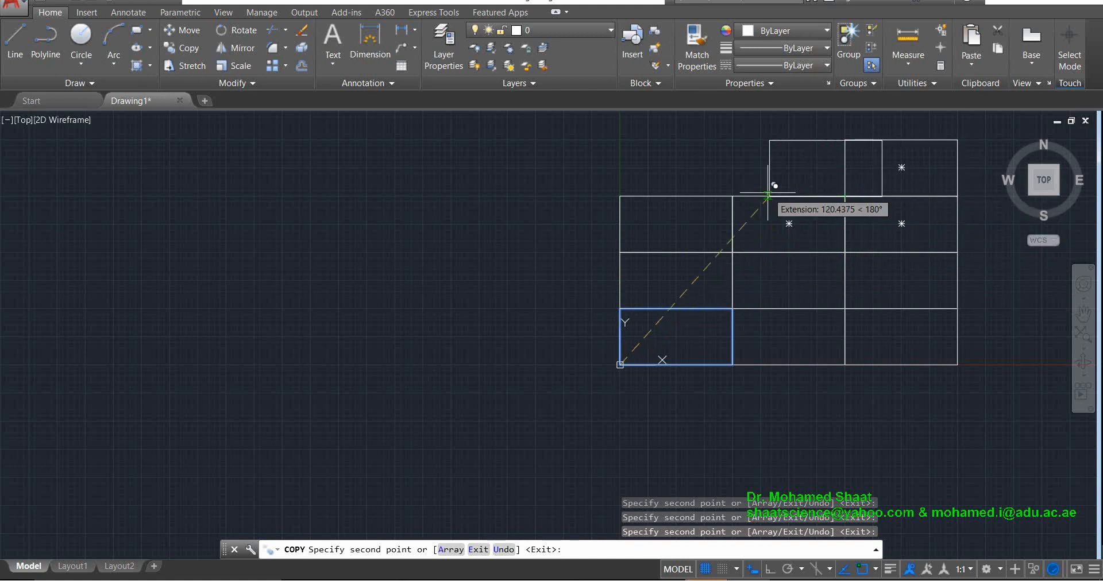
click(732, 195)
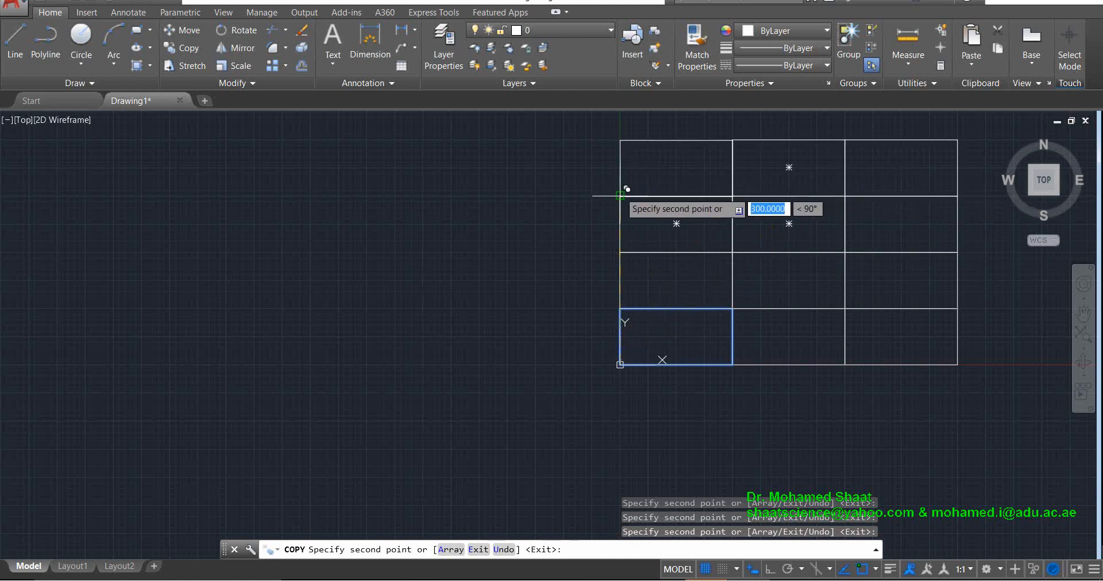
click(621, 196)
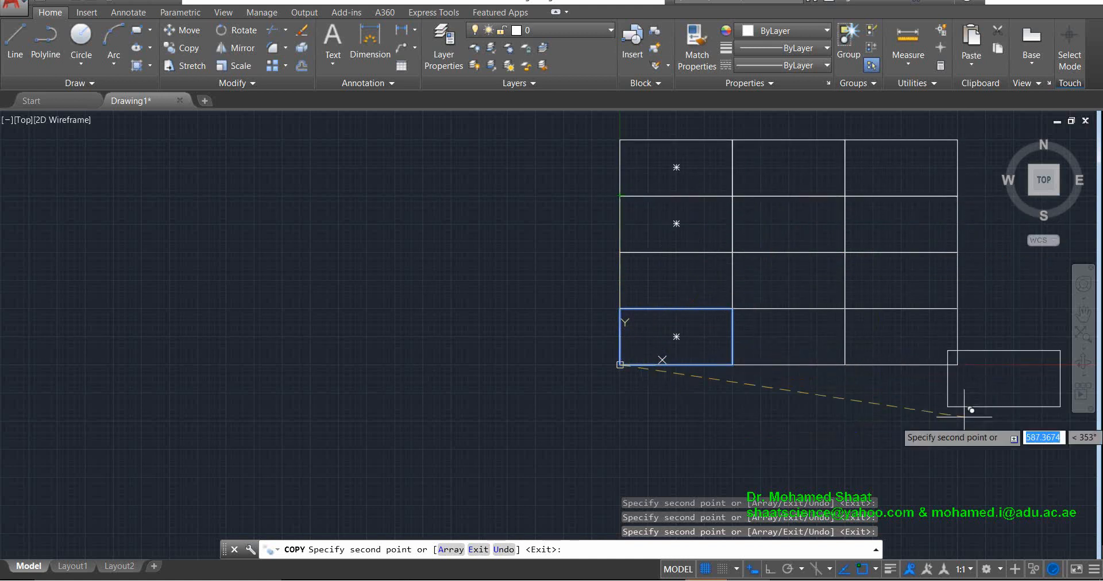
key(Escape)
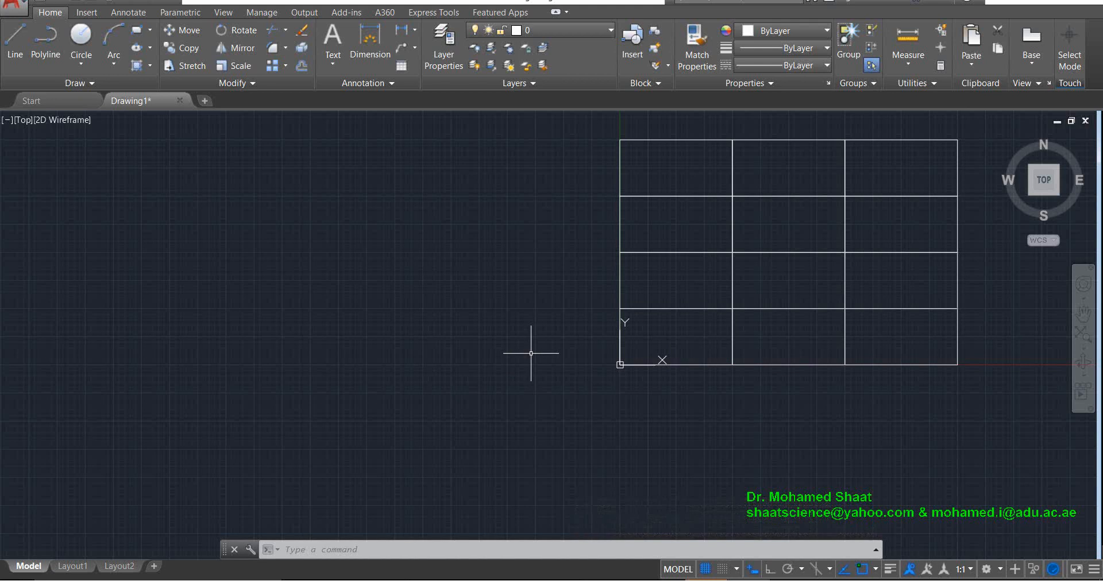
key(ctrl+z)
key(ctrl+z)
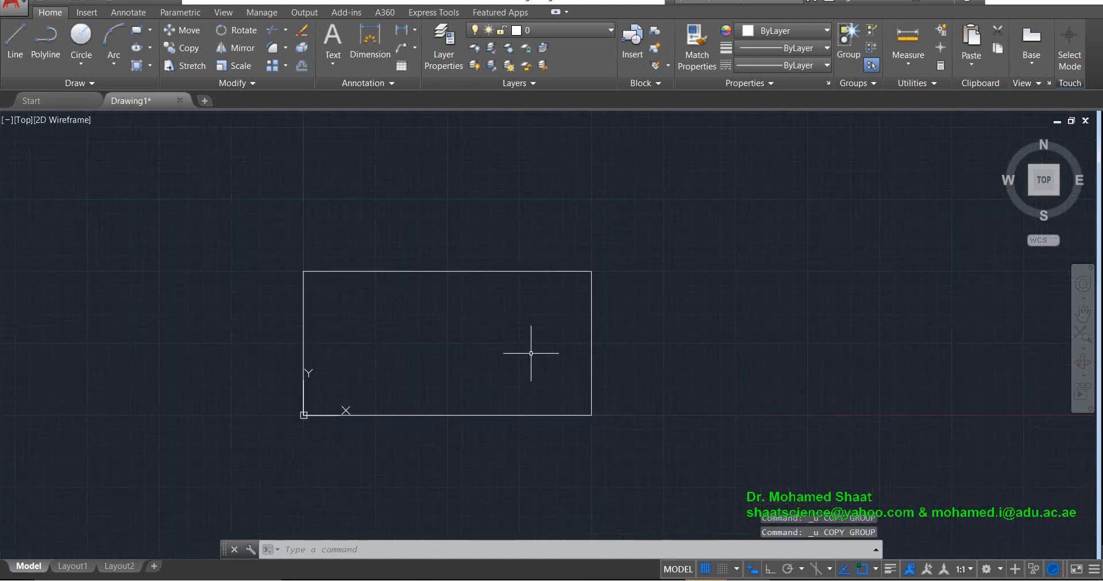
Set up a copy of the rectangle from base point 0,0 using the Array option with 5 items
click(186, 45)
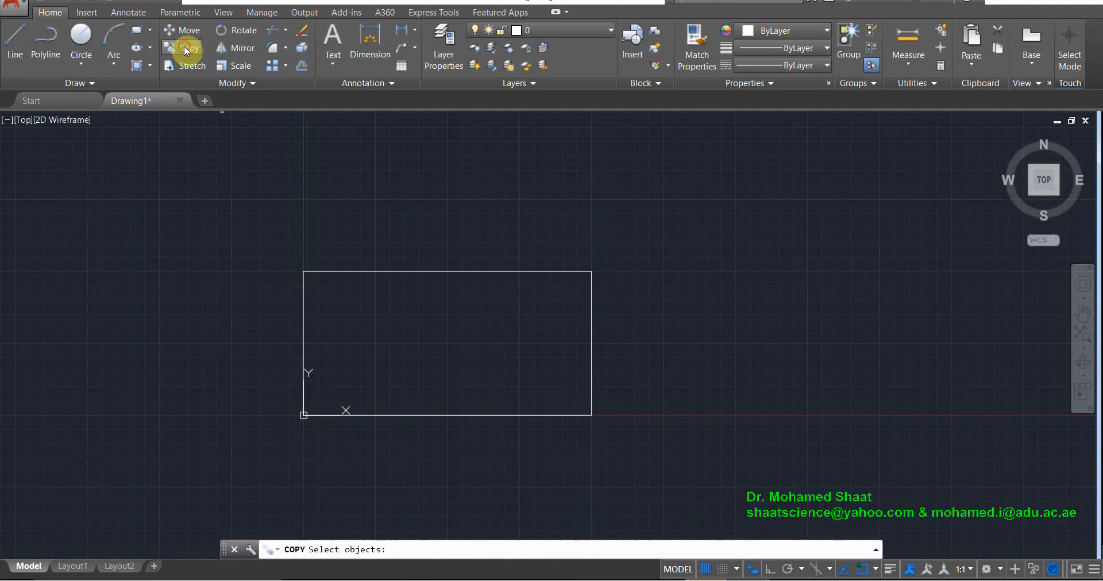
click(594, 320)
key(Return)
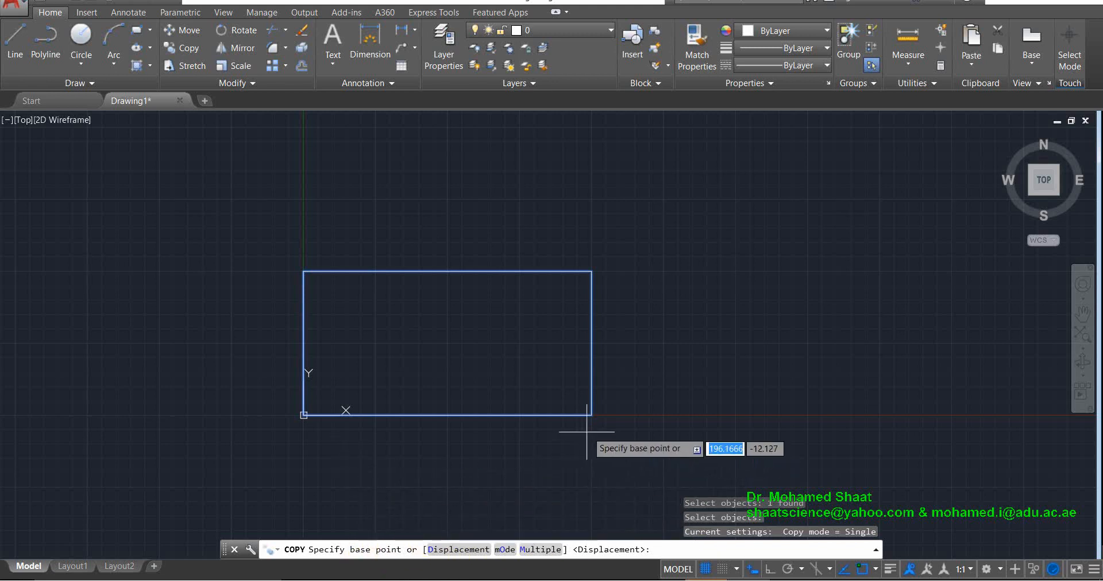
text(0,0)
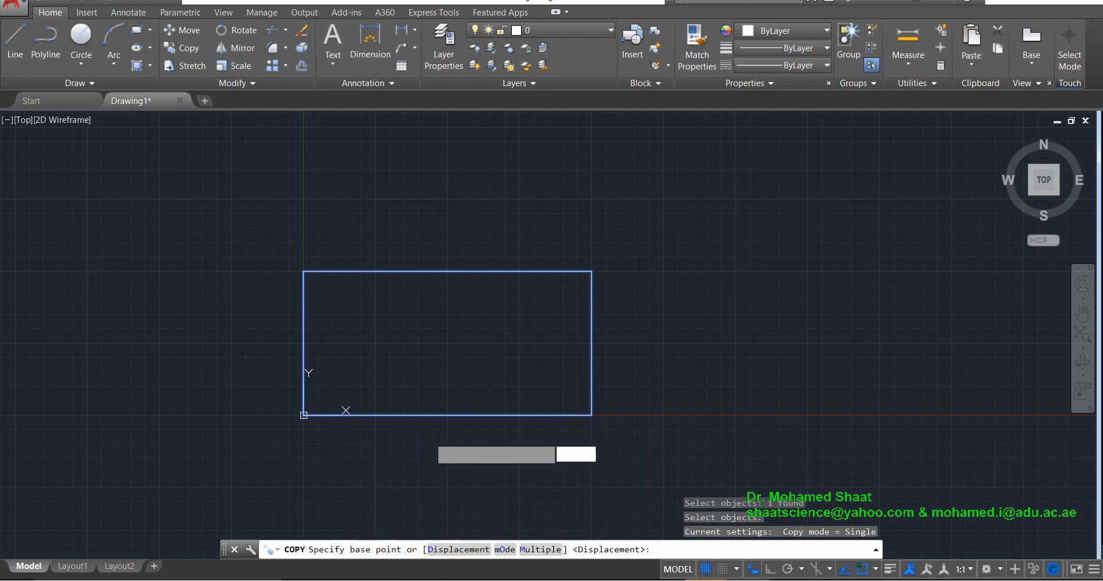
key(Return)
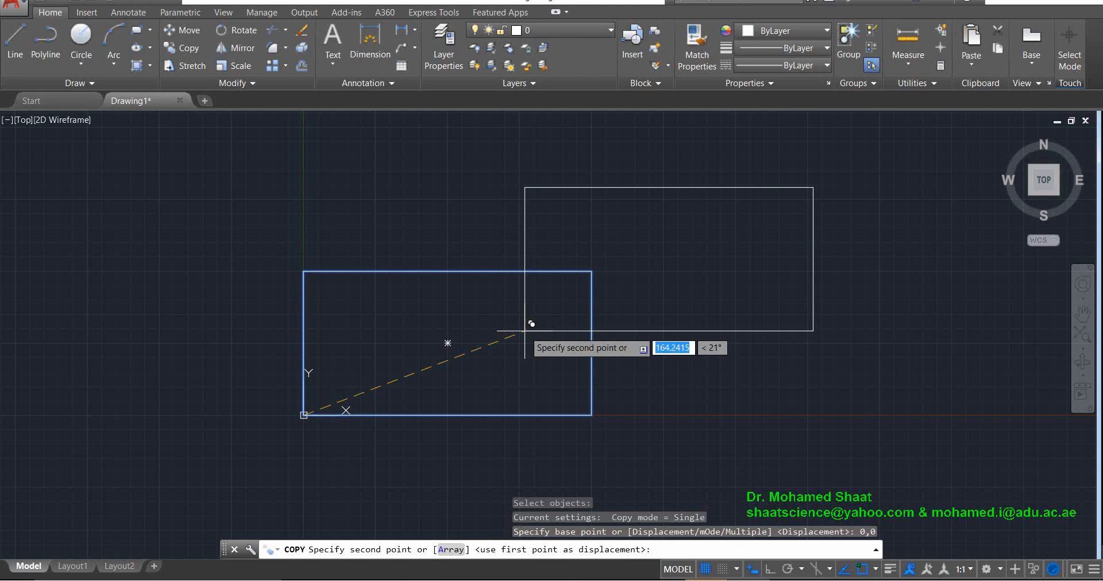
text(a)
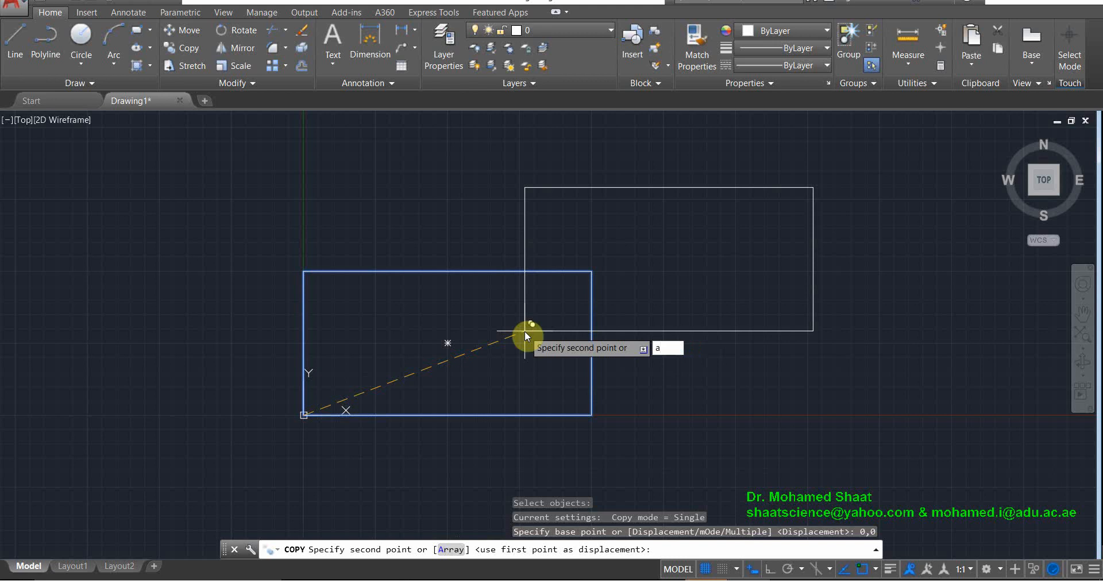
key(Return)
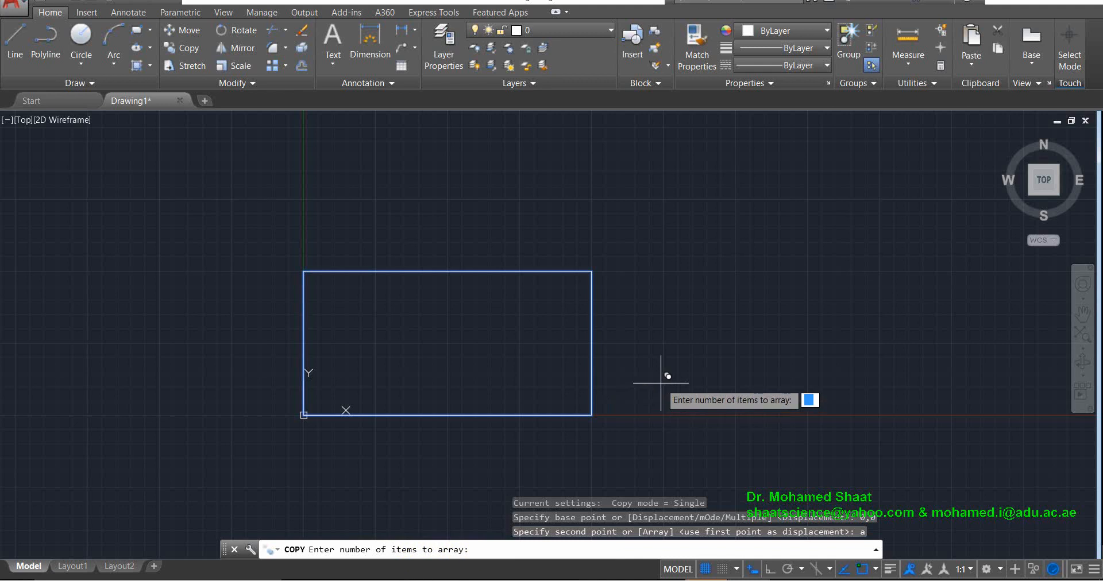
text(5)
key(Return)
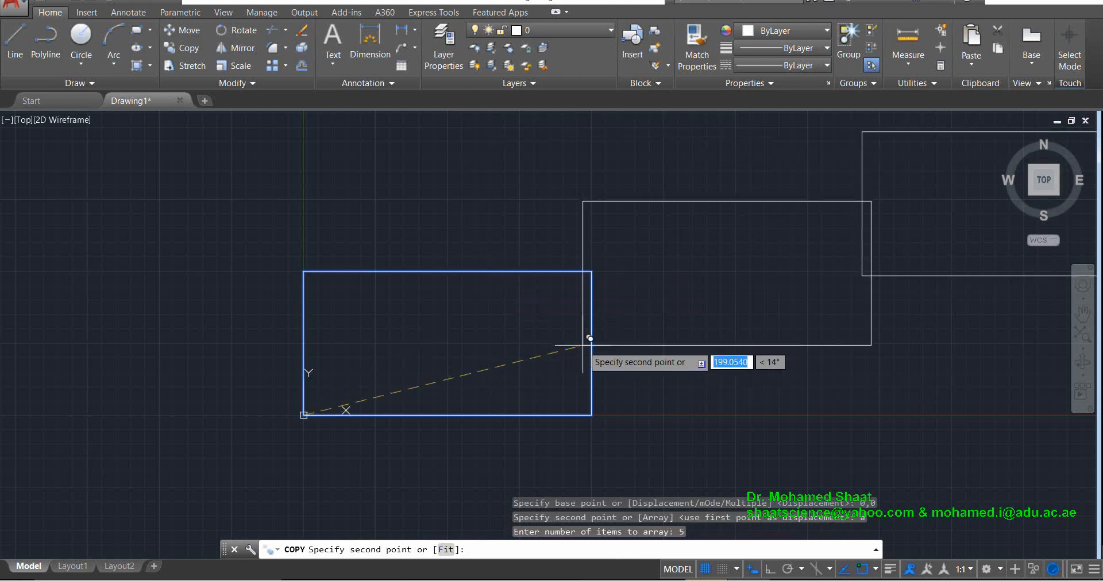
Place the array's second point at the rectangle's lower-right corner, 200 units along X, and undo the array copy
scroll(609, 338, down, 4)
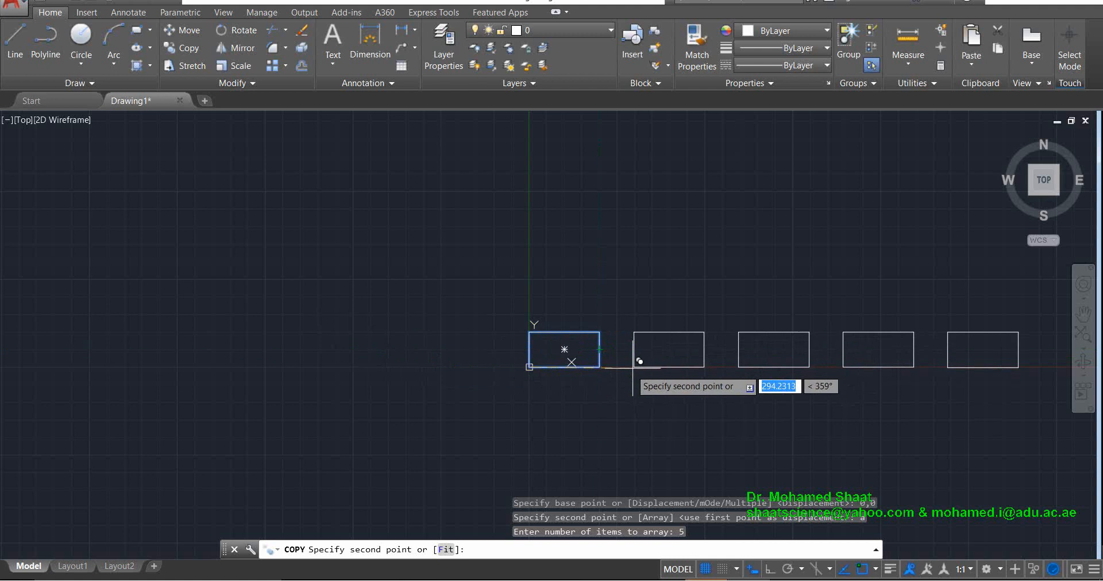
scroll(609, 365, up, 4)
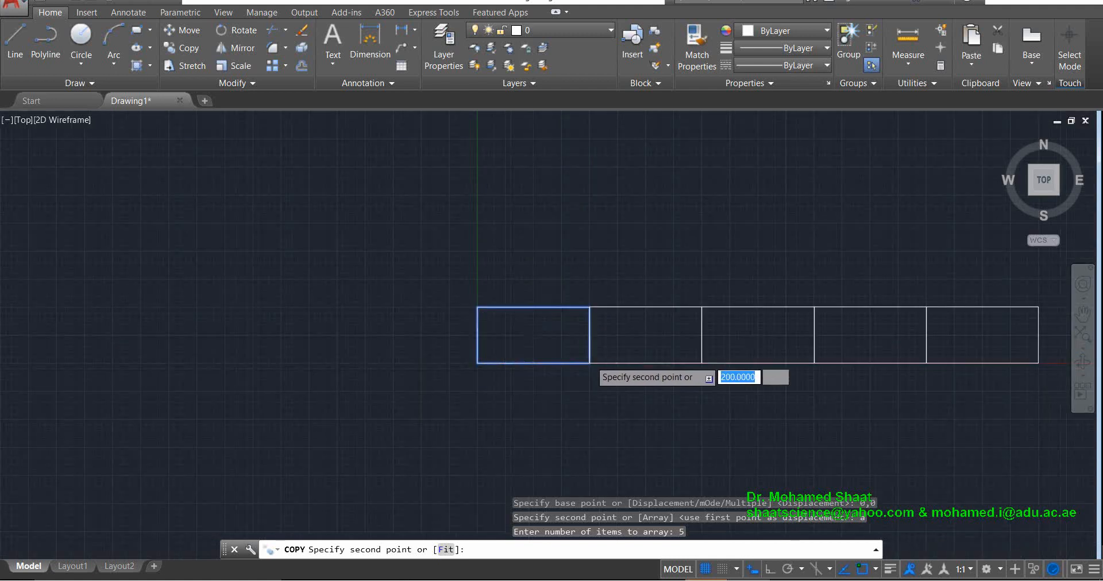
scroll(595, 368, up, 6)
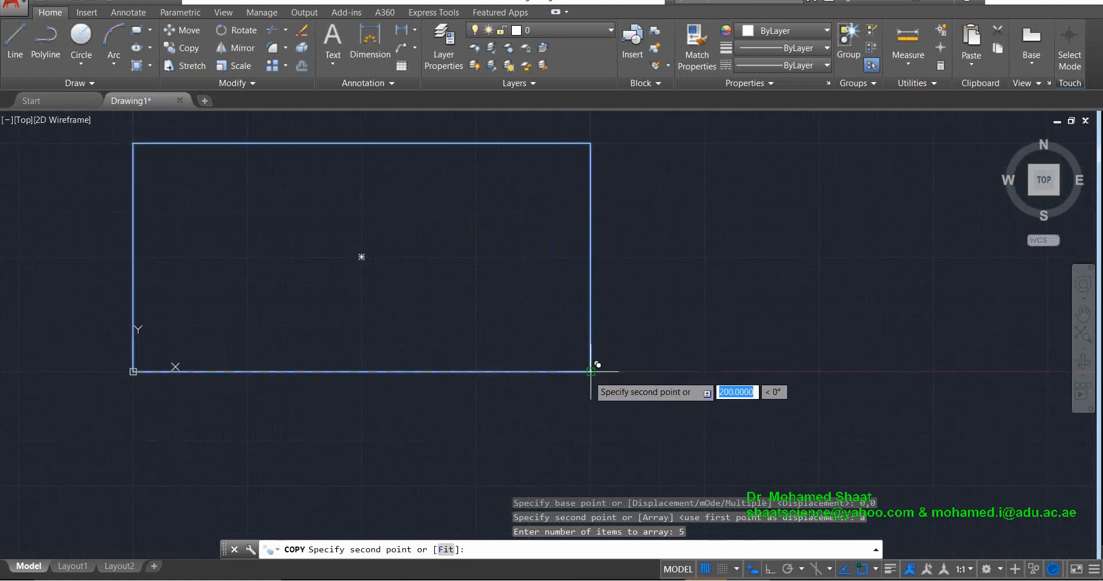
click(591, 372)
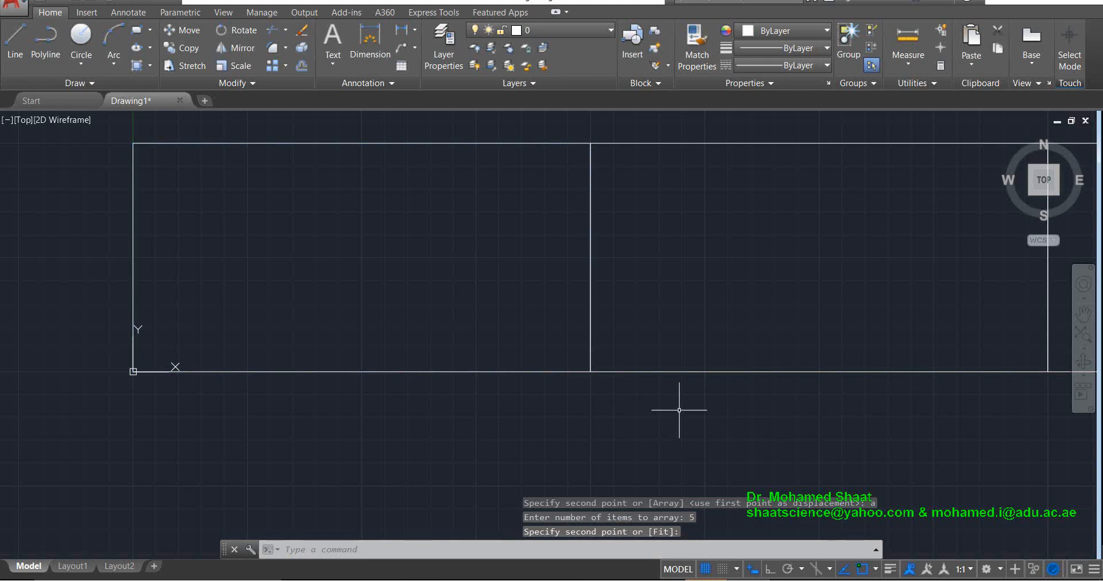
scroll(672, 409, down, 8)
scroll(859, 428, up, 4)
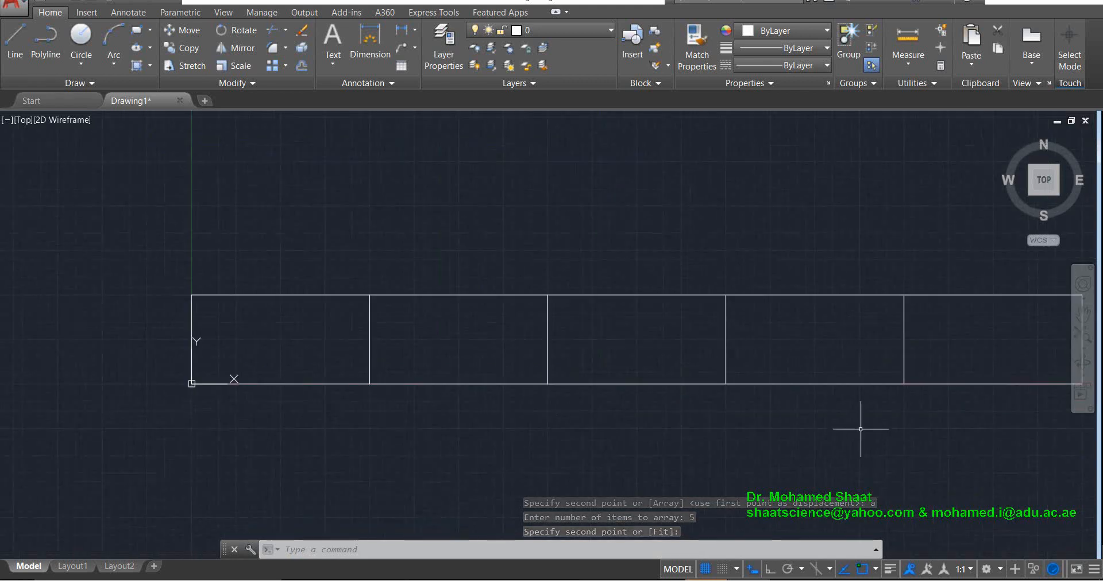
scroll(838, 431, down, 2)
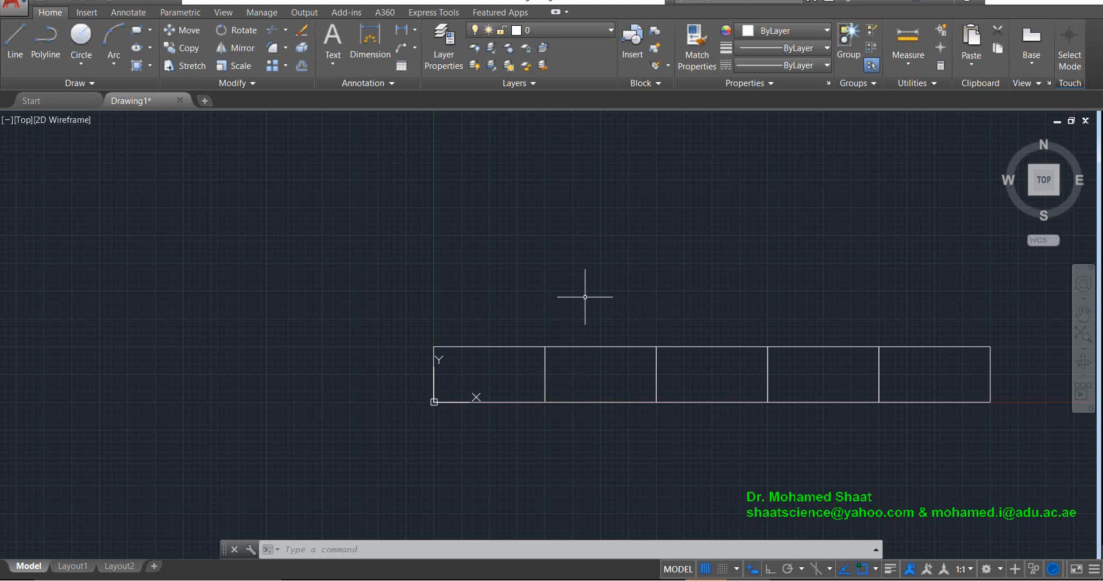
scroll(584, 297, up, 4)
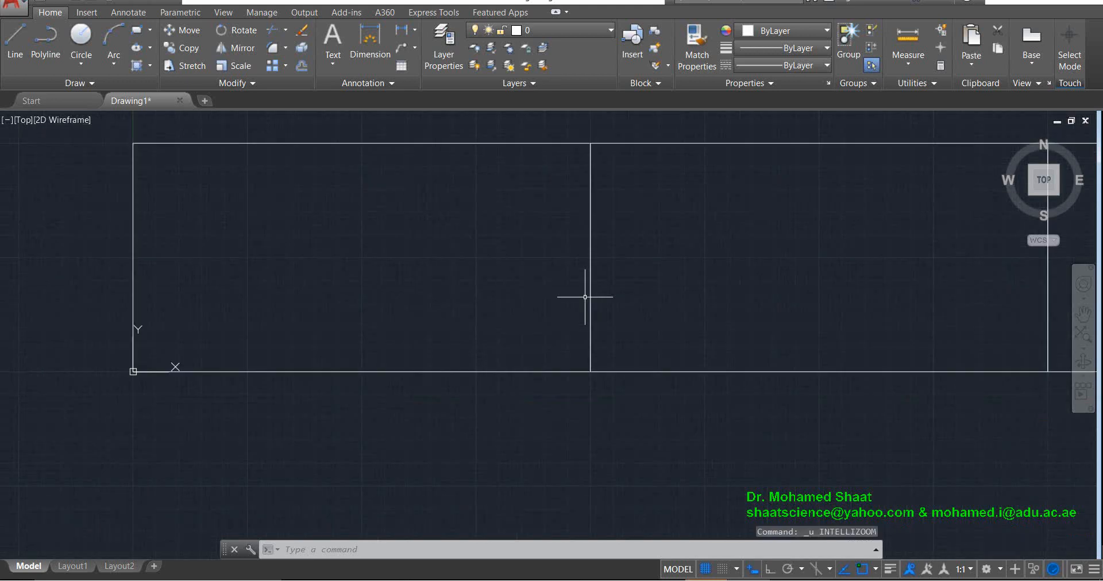
scroll(585, 297, down, 2)
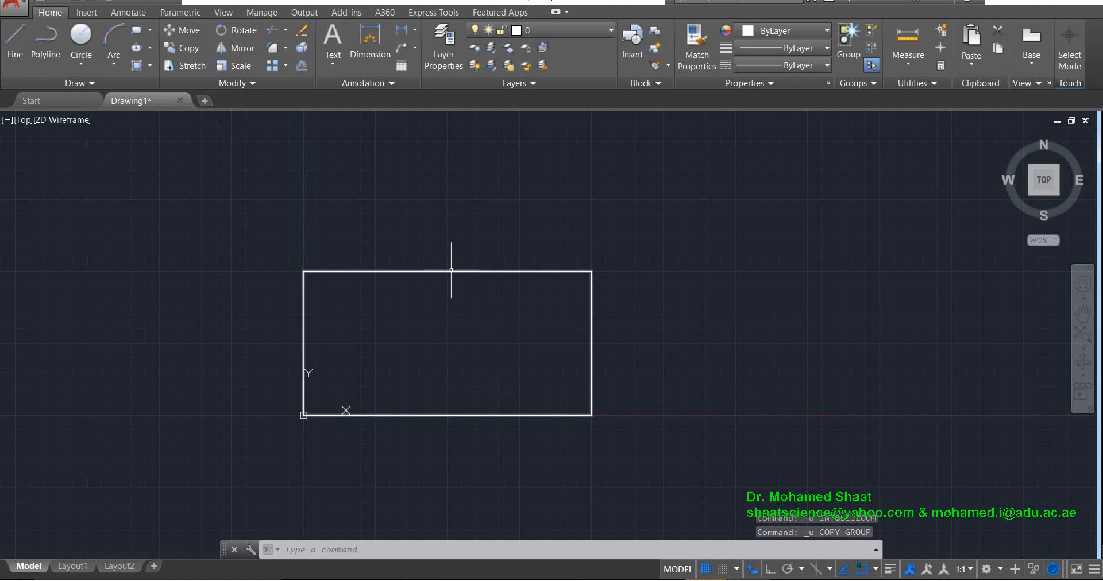
Start copying the rectangle with the copy mode set to Multiple and the base point at 0,0
click(182, 49)
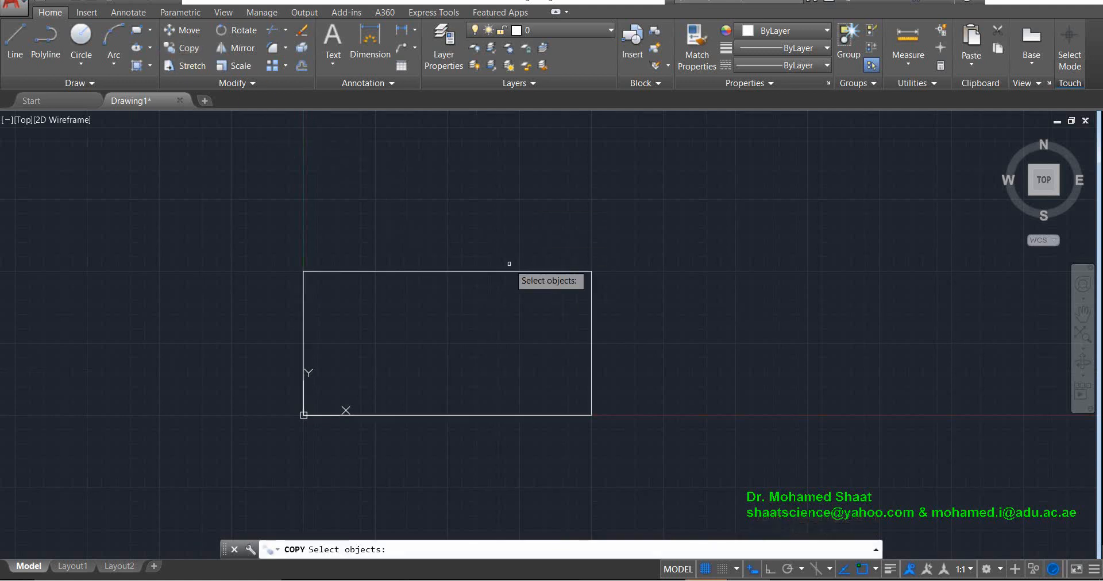
click(464, 272)
key(Return)
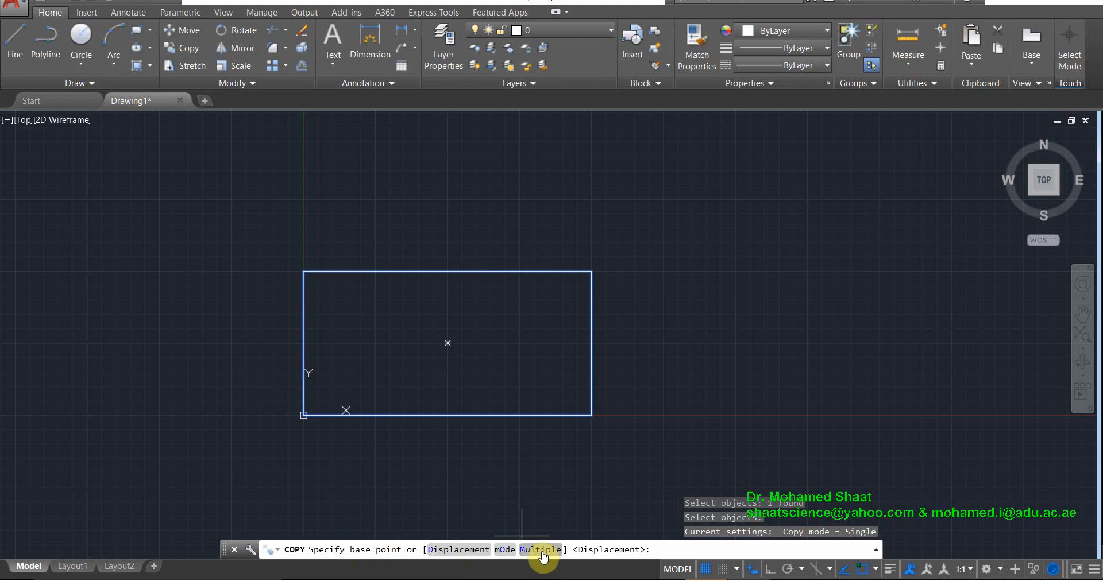
click(503, 551)
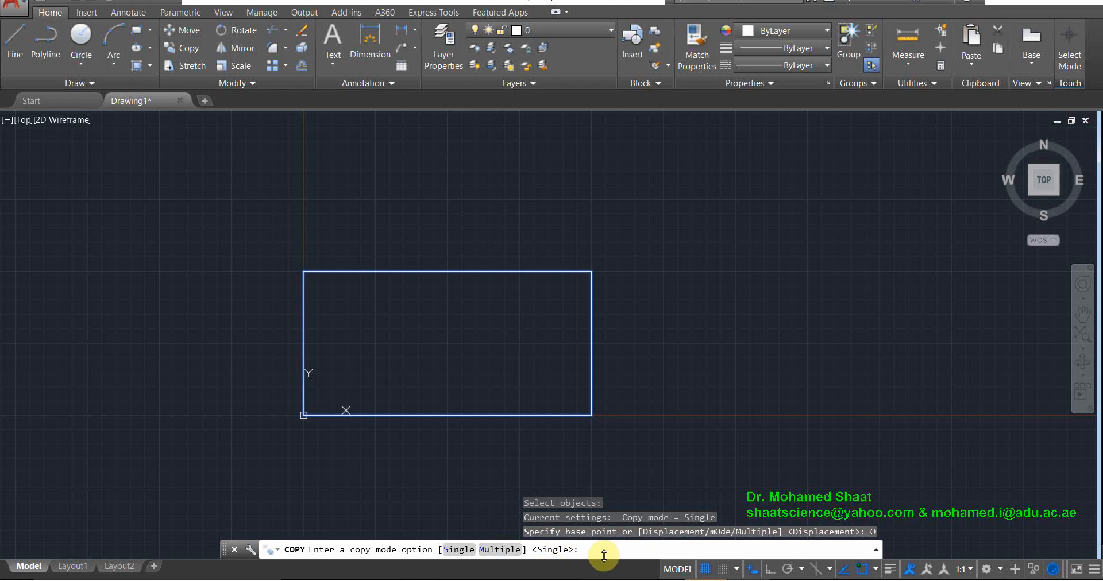
click(500, 550)
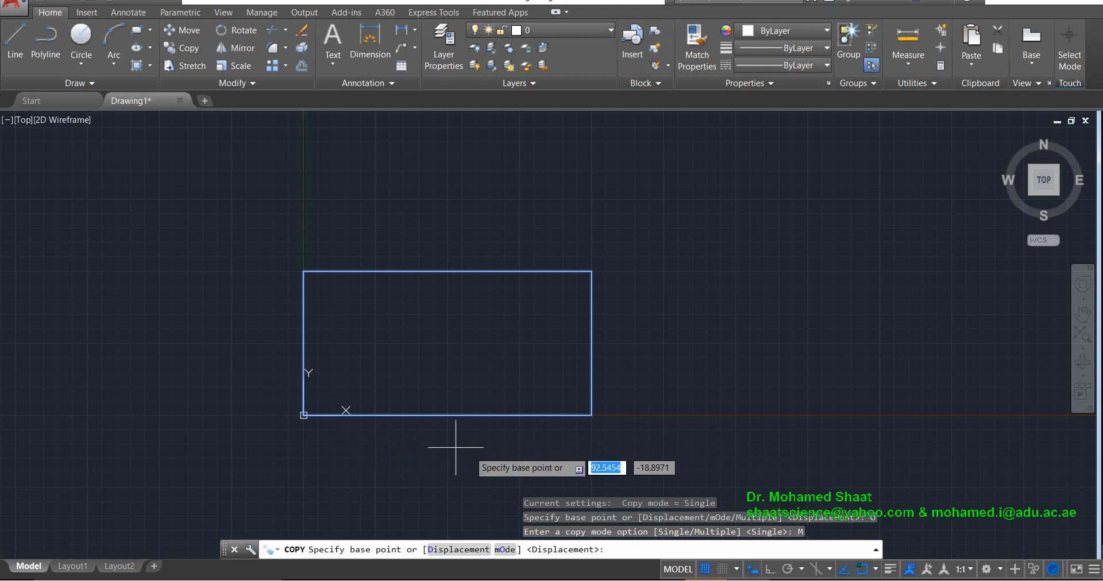
text(0)
key(Tab)
text(0)
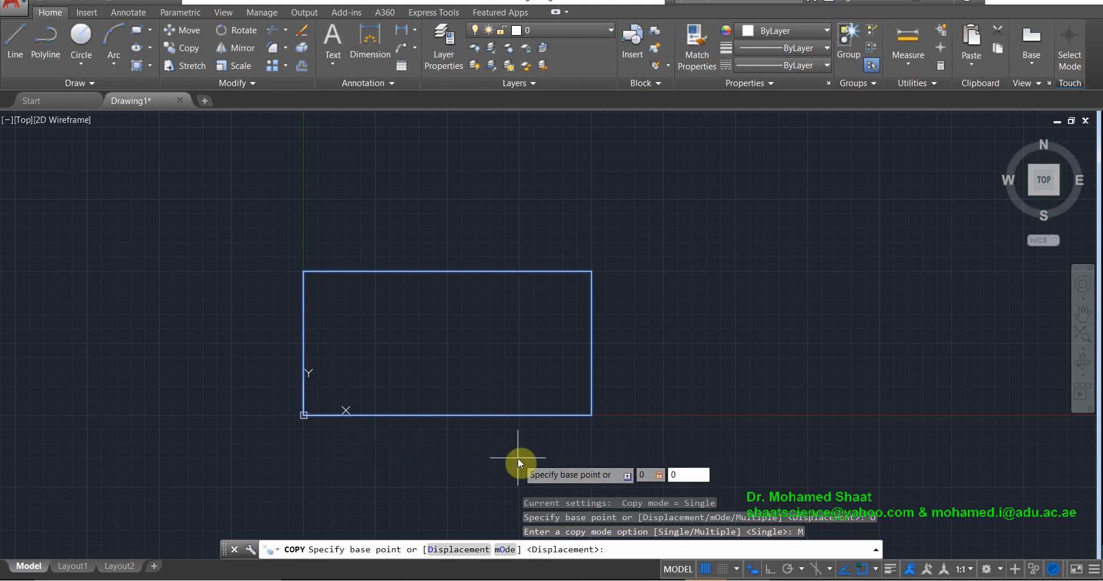
key(Return)
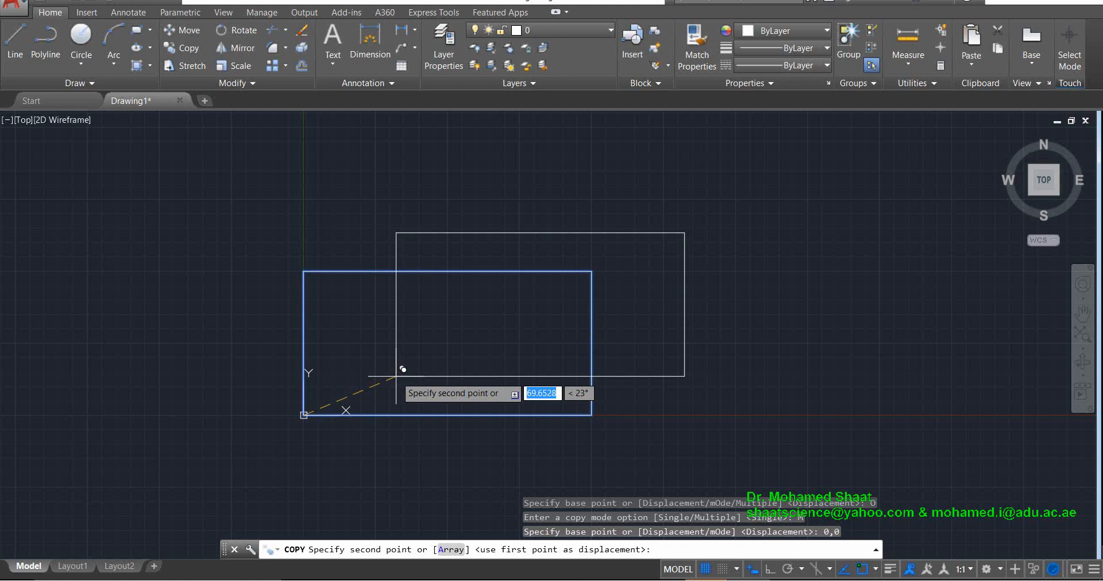
text(10)
key(Return)
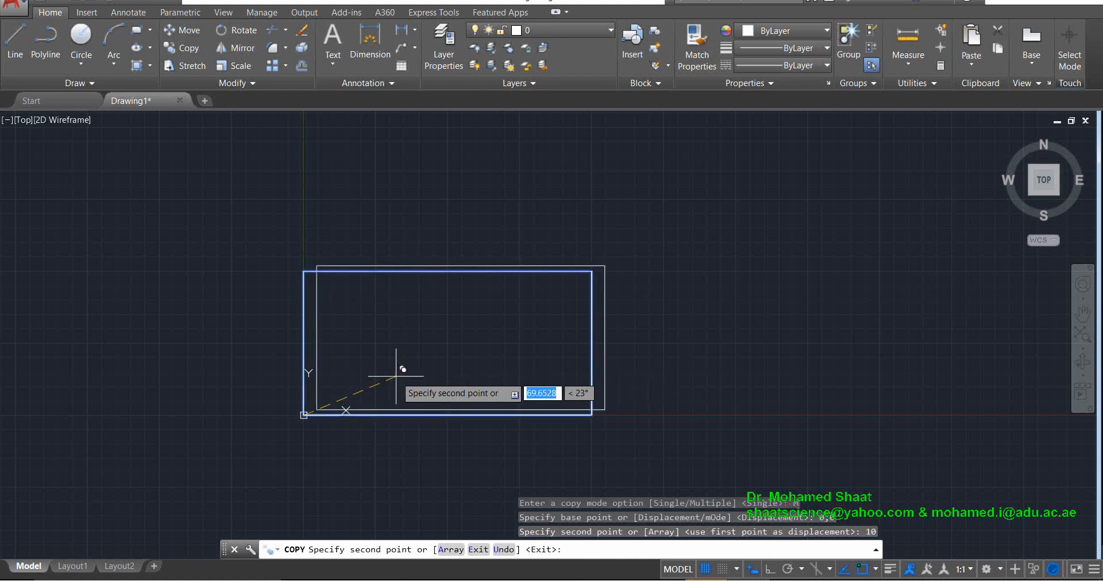
key(ctrl+z)
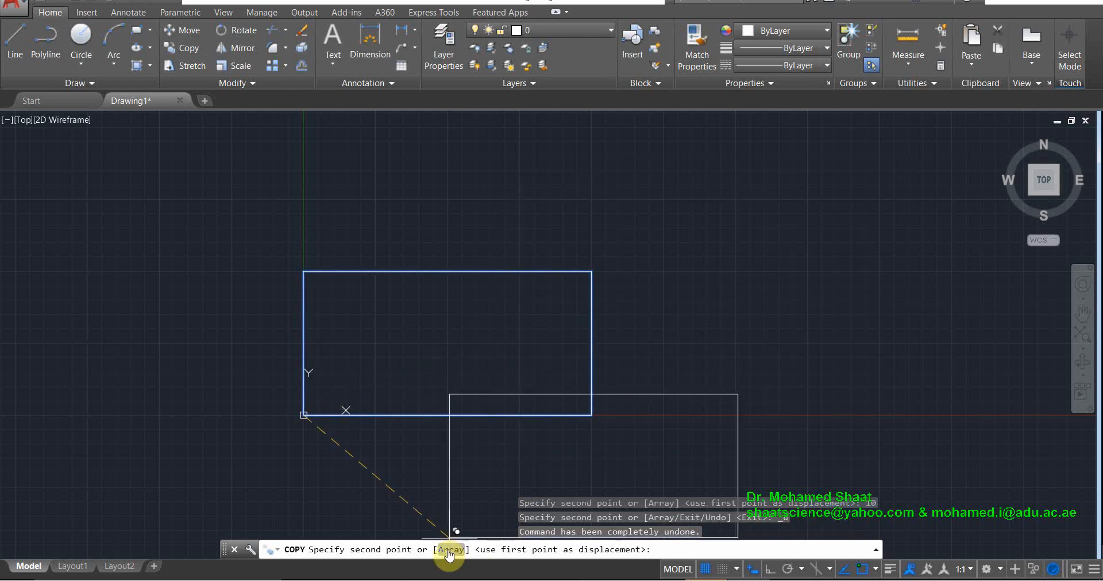
Array the copy as 10 items along X, with the second point at the rectangle's lower-right corner, 200 units away
click(450, 550)
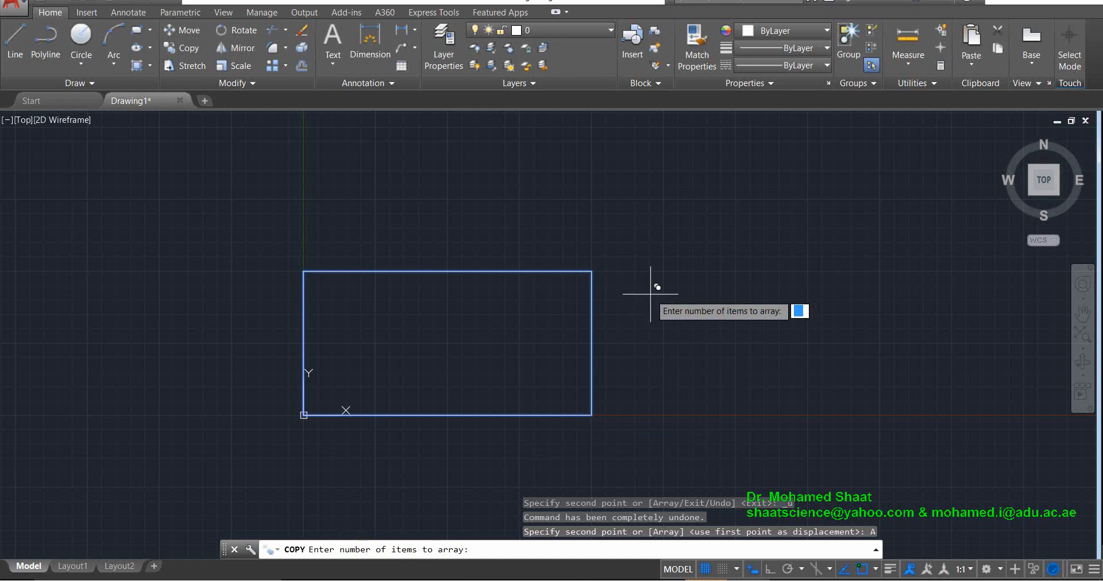
text(10)
key(Return)
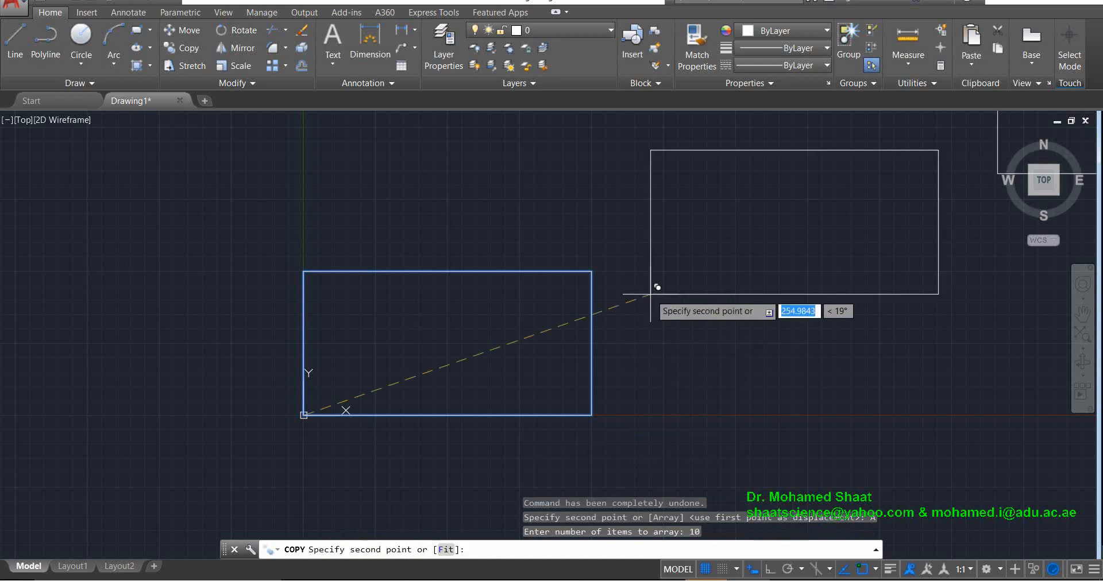
scroll(652, 296, down, 5)
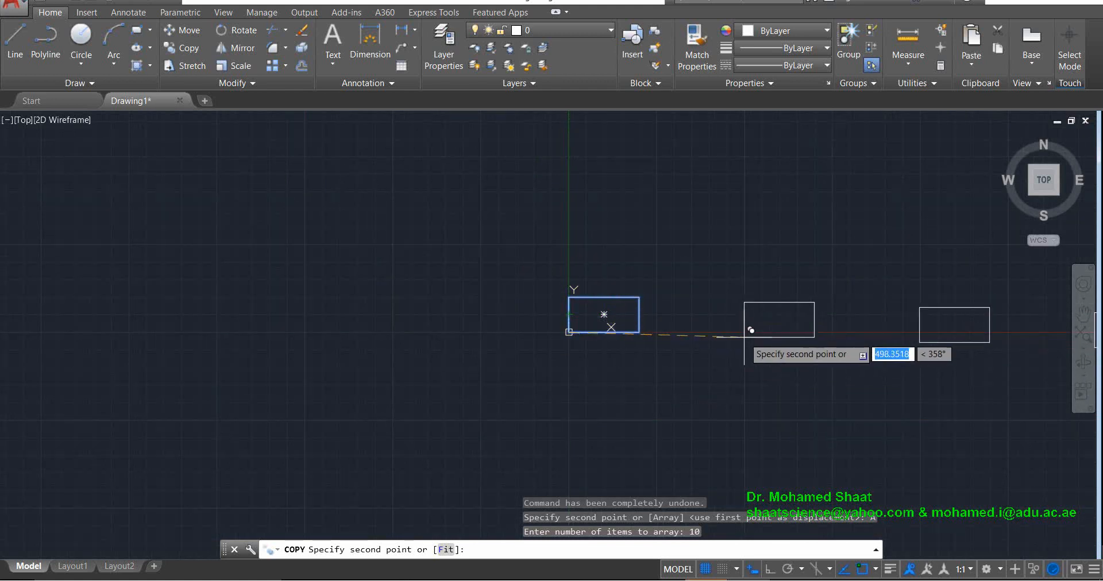
scroll(735, 332, up, 4)
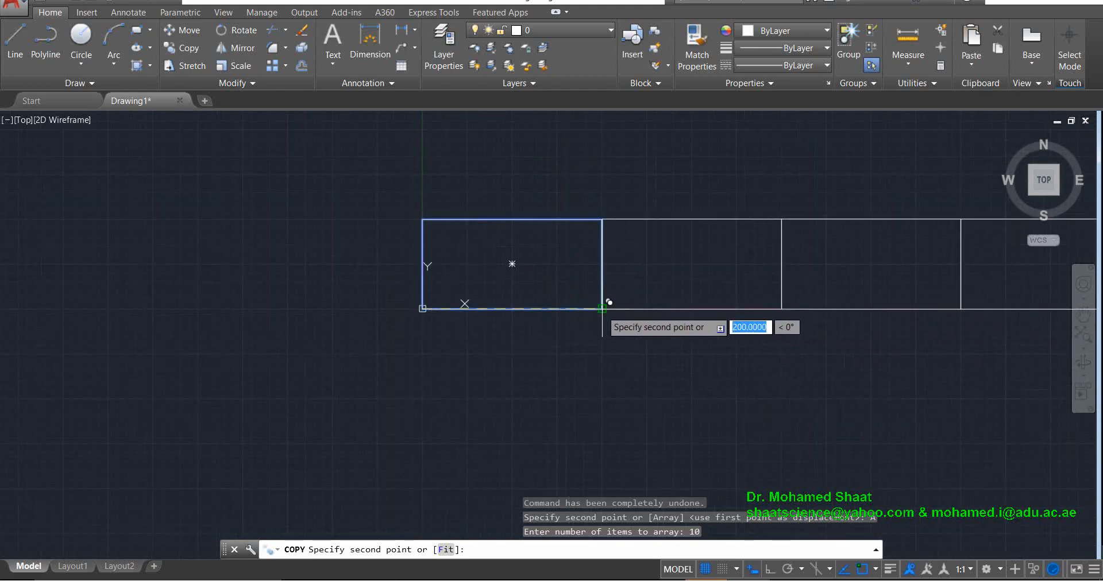
click(607, 302)
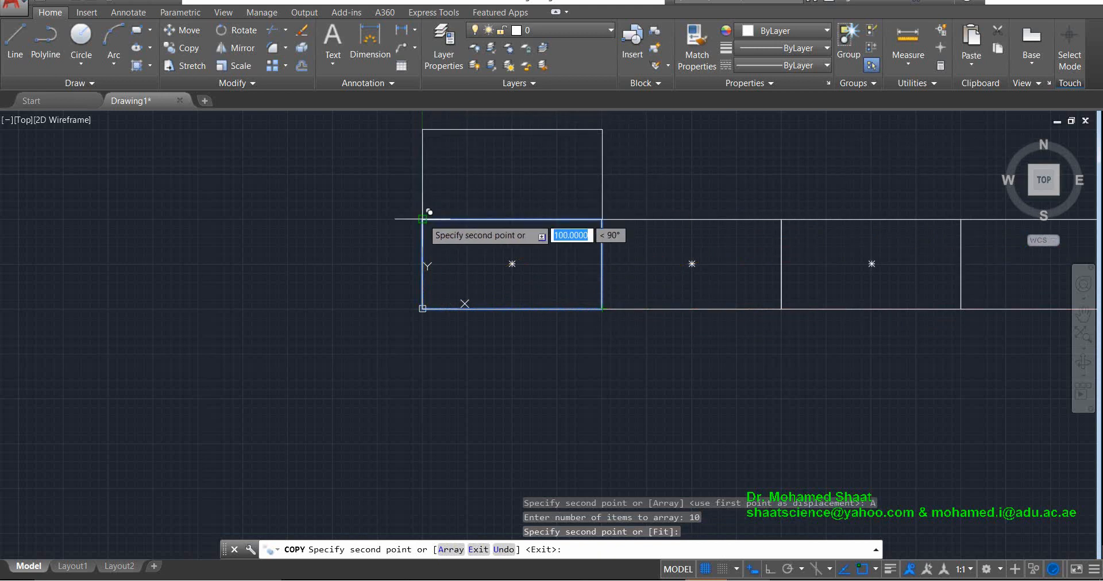
Add a 10-item array along Y with the second point at the rectangle's upper-left corner, 100 units up, and end the Copy command
scroll(438, 251, up, 5)
scroll(450, 276, down, 10)
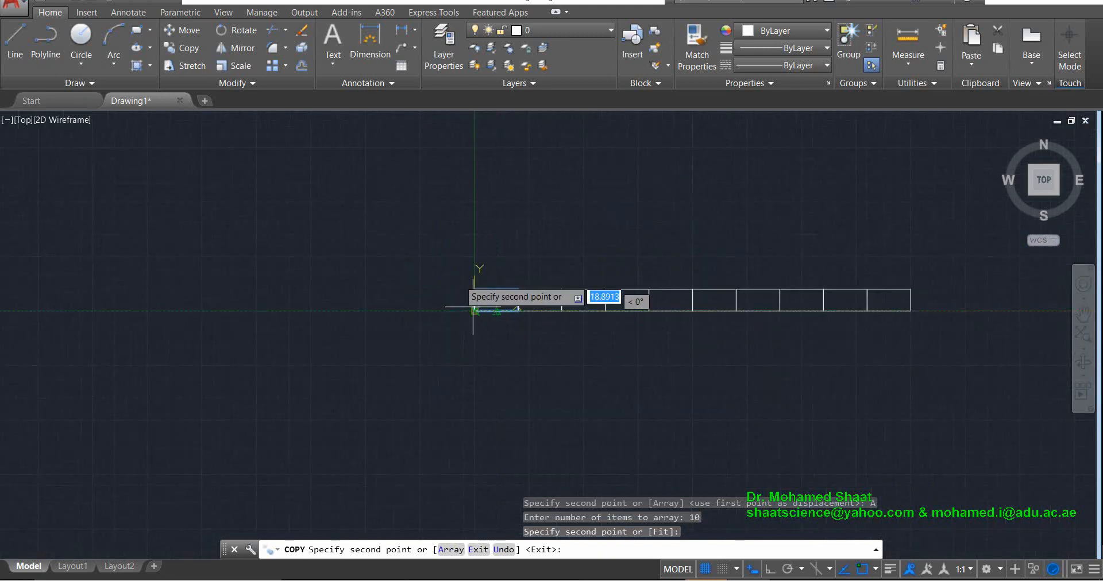
scroll(475, 290, up, 6)
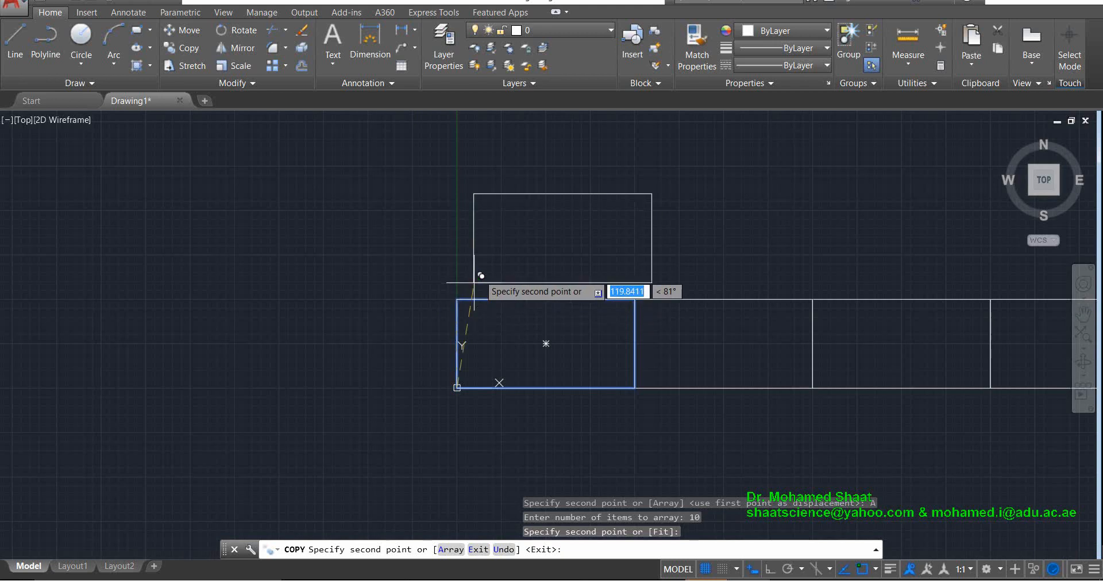
text(a)
key(Return)
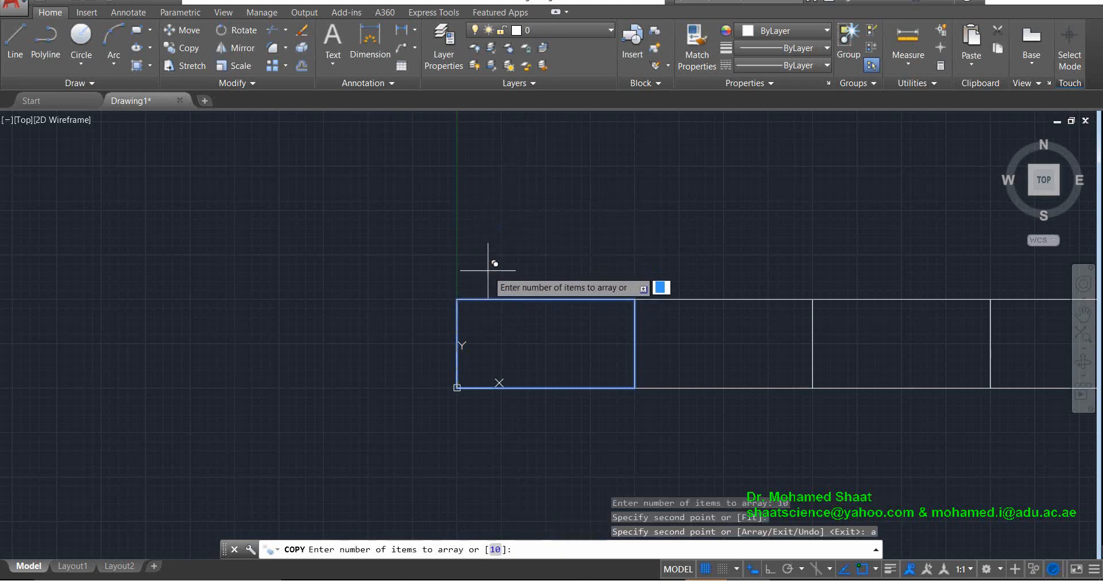
text(10)
key(Return)
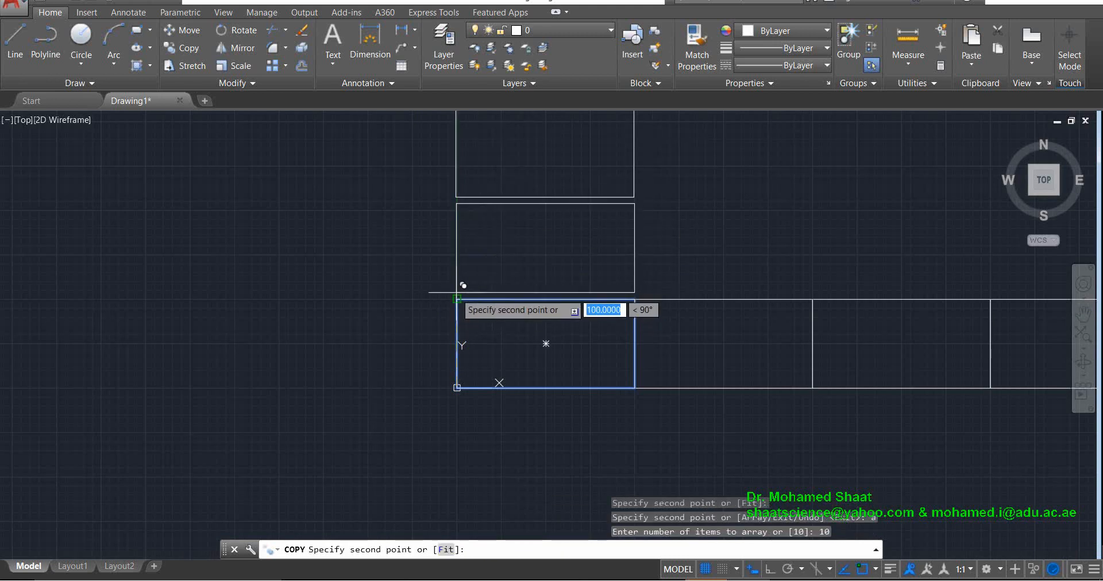
click(464, 292)
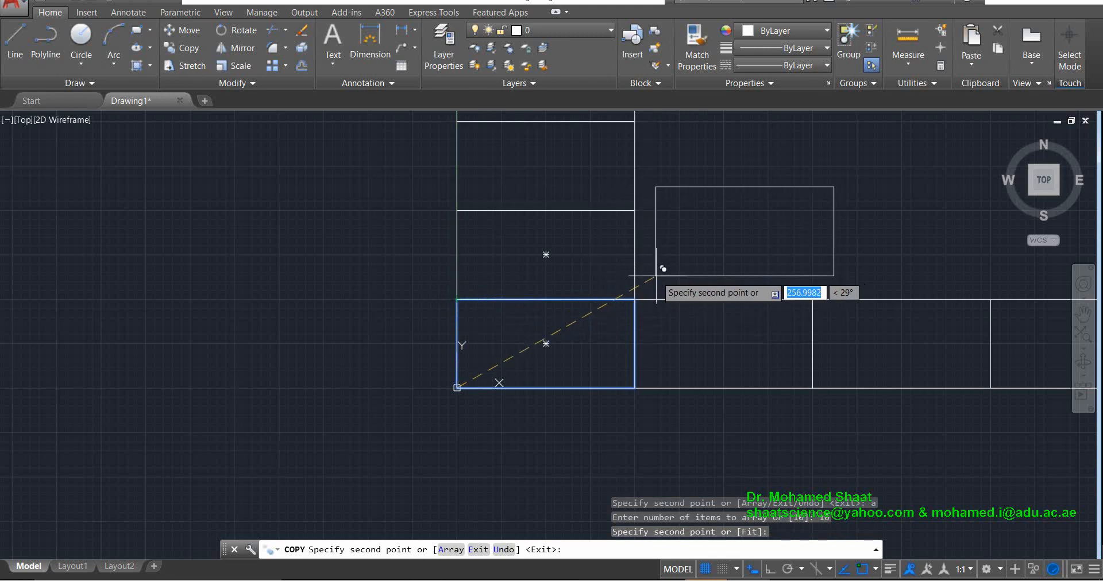
key(Return)
Erase all the rectangles of the horizontal and vertical arrays
scroll(656, 275, down, 7)
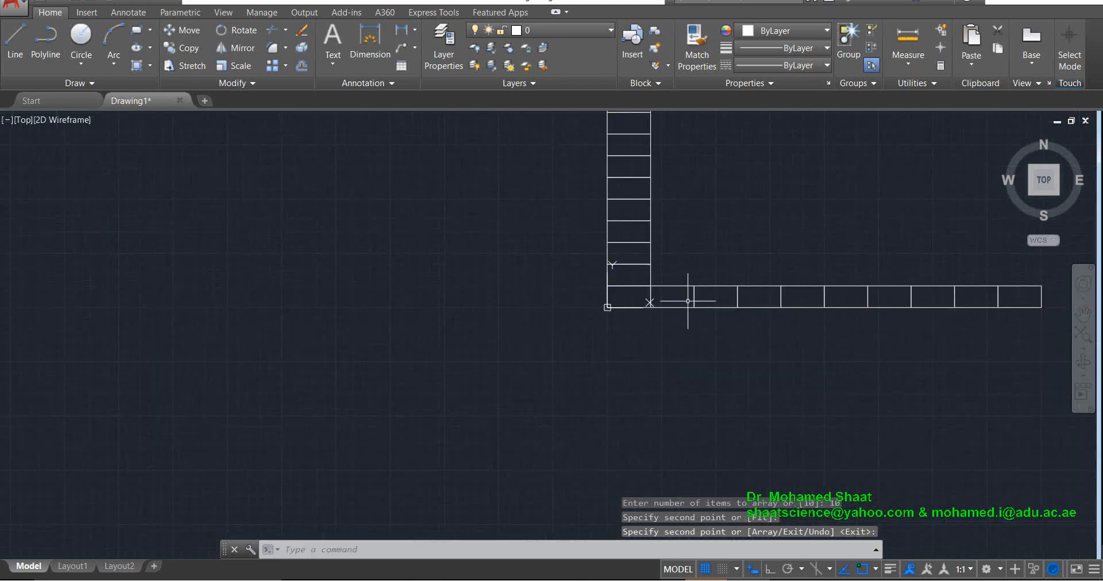
scroll(678, 327, up, 5)
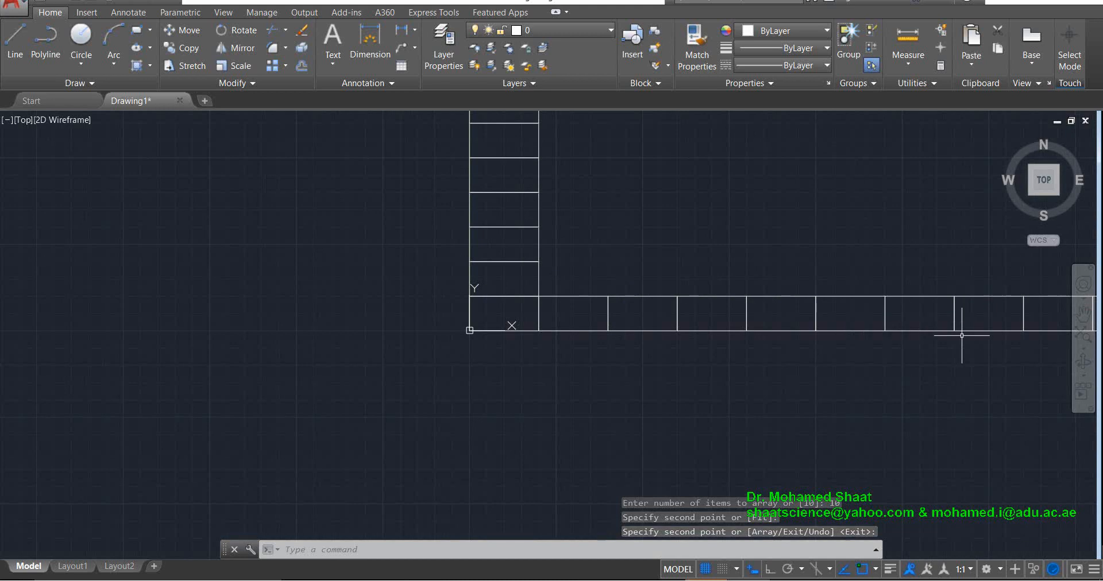
scroll(961, 336, down, 2)
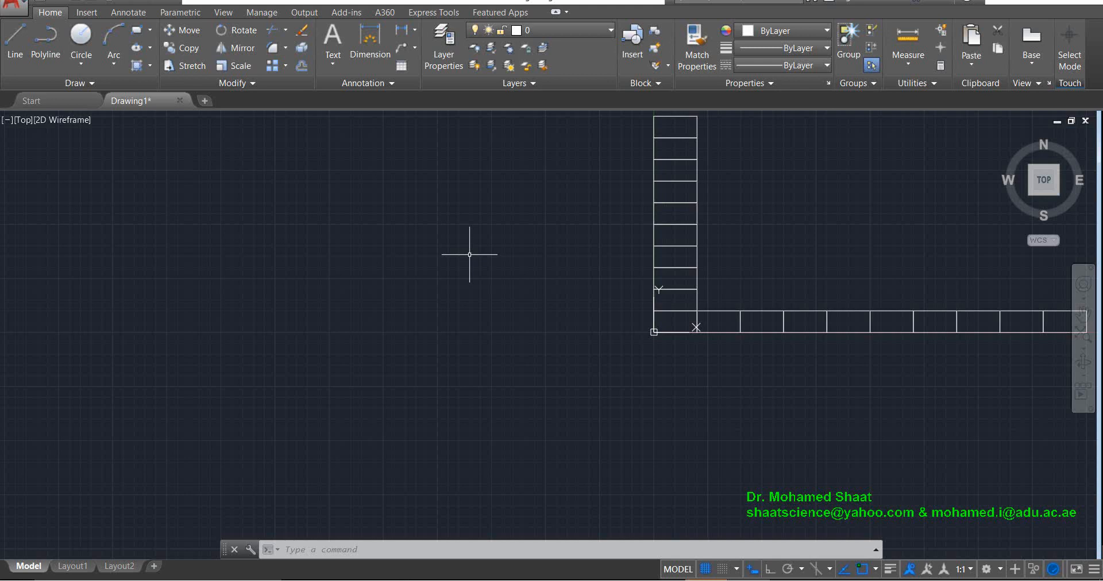
scroll(574, 276, down, 2)
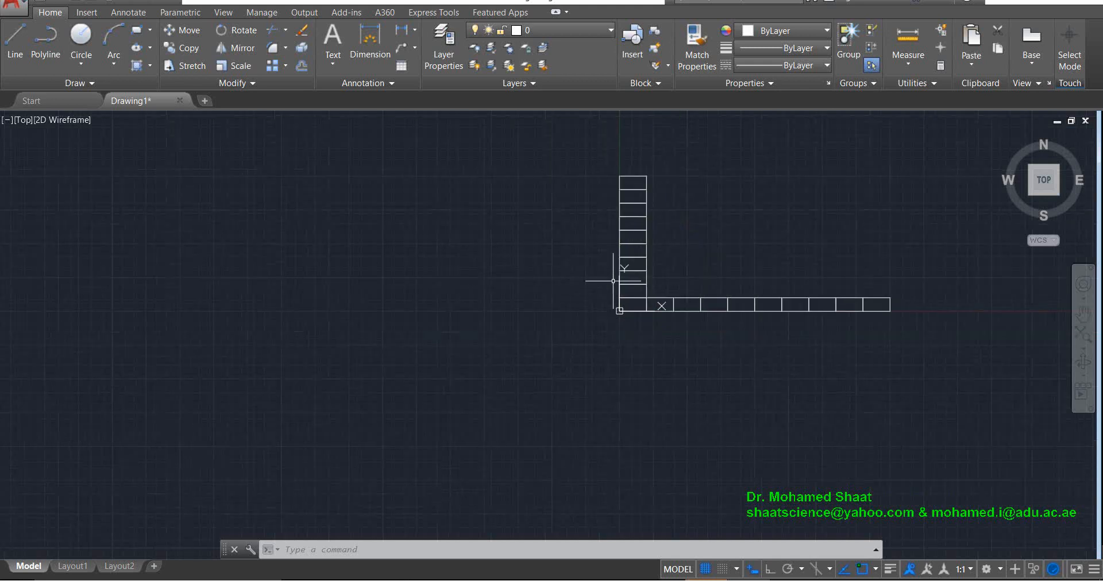
middle_drag(706, 252, 521, 286)
scroll(521, 286, up, 2)
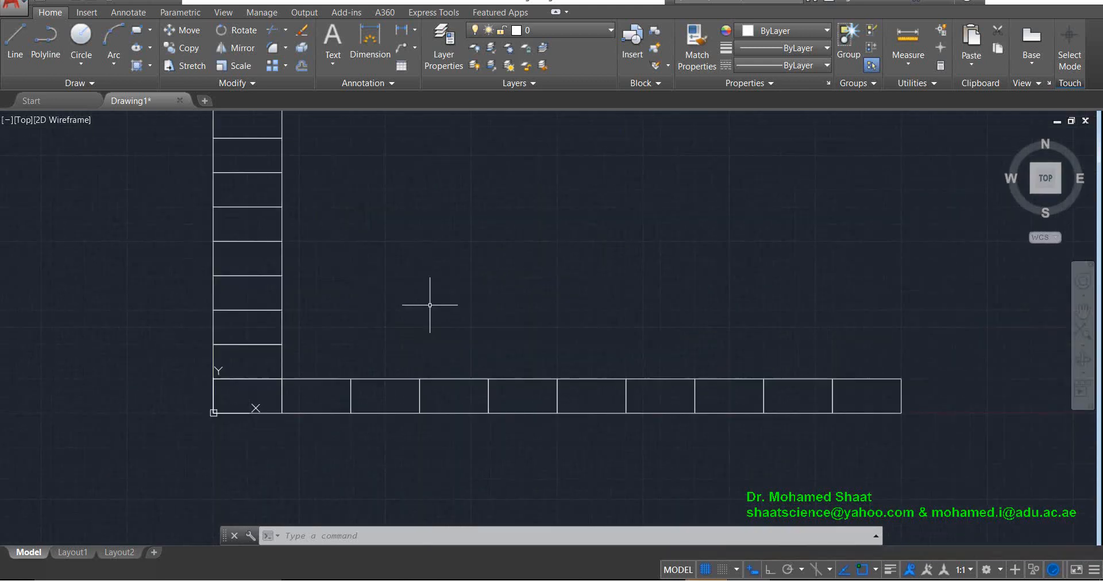
scroll(431, 303, down, 2)
mouse_move(436, 278)
middle_down()
mouse_move(407, 303)
mouse_move(346, 297)
middle_up()
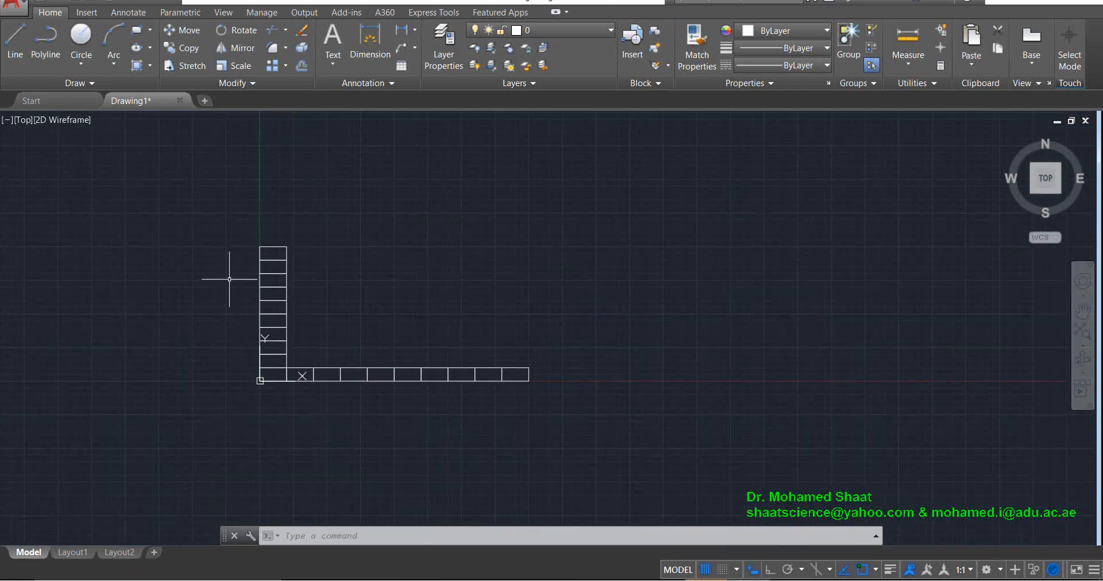
click(214, 203)
click(568, 459)
key(Delete)
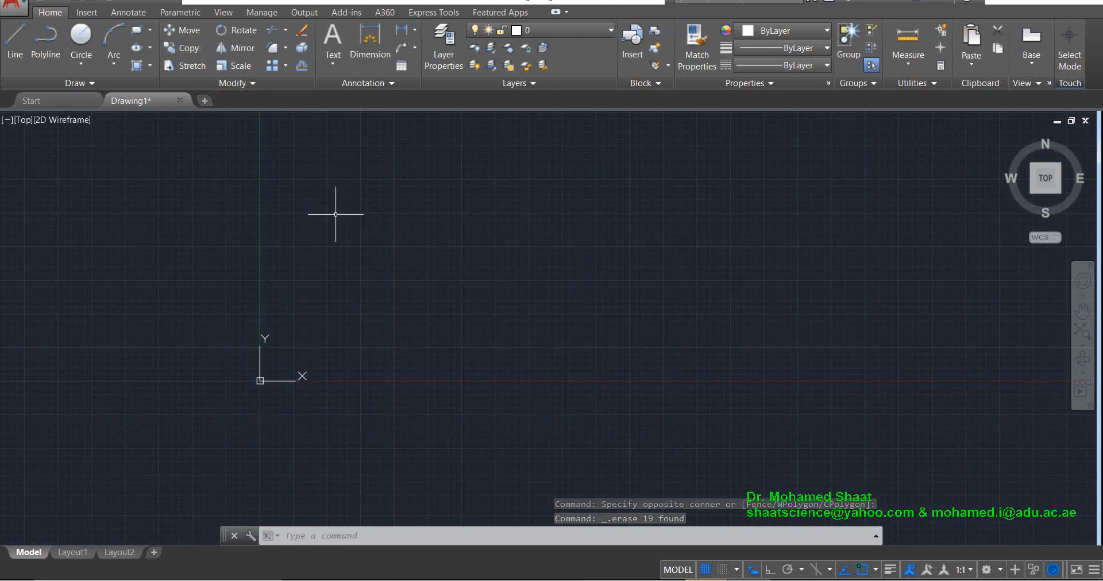
Undo the erase and both array copies of the rectangle
scroll(277, 401, up, 4)
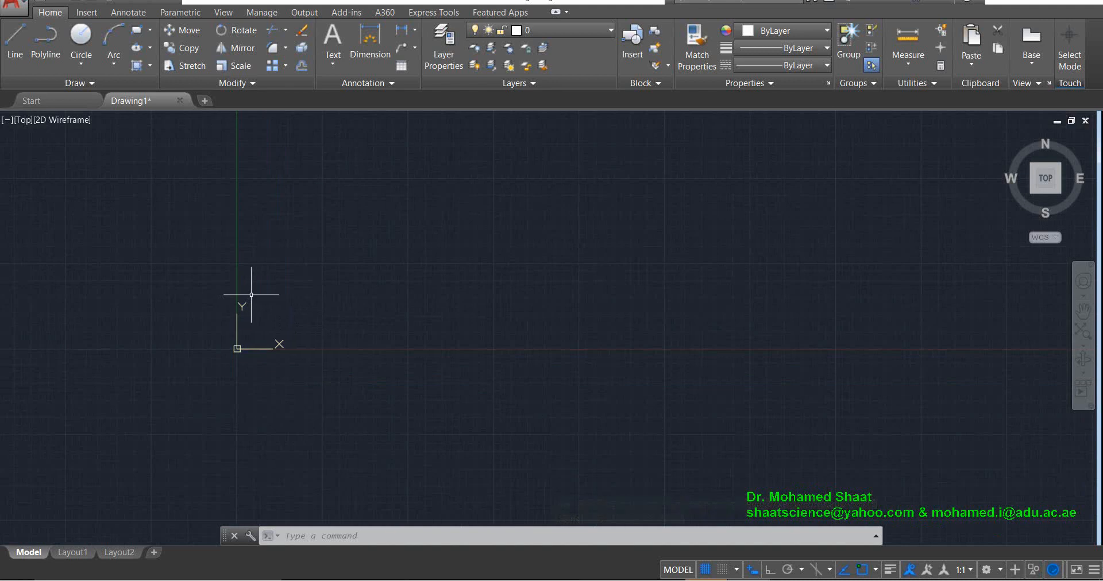
middle_drag(277, 295, 333, 299)
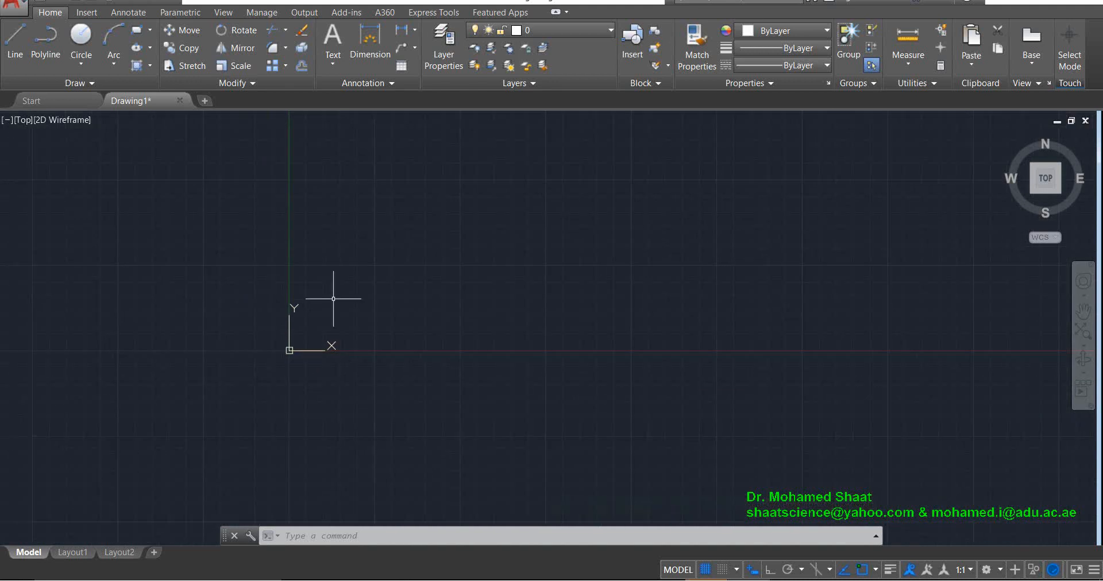
key(ctrl+z)
key(ctrl+z)
key(ctrl+z)
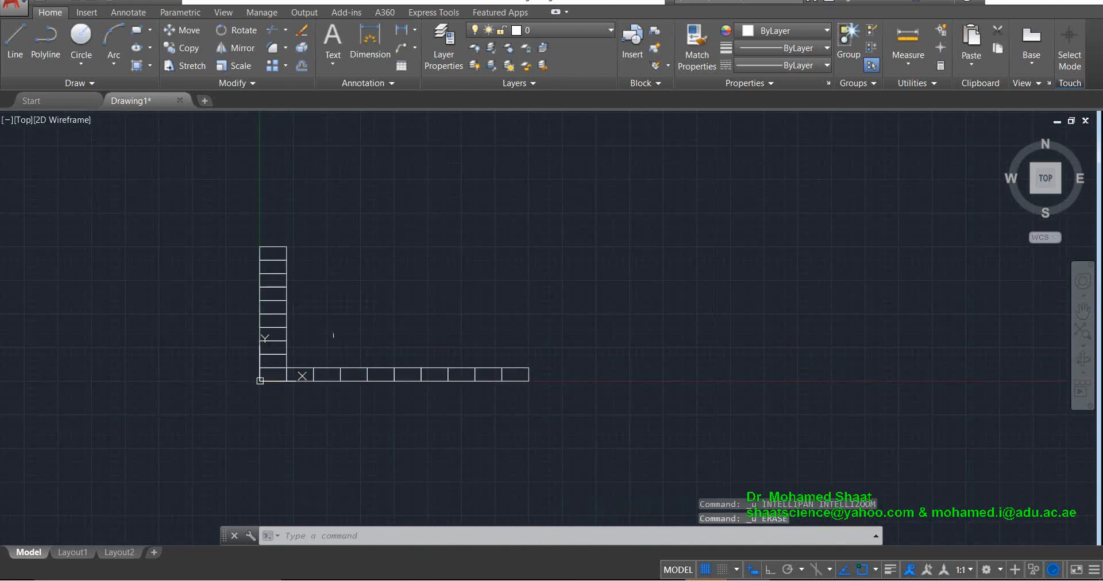
Rotate the rectangle by 45 degrees about base point 0,0
click(242, 30)
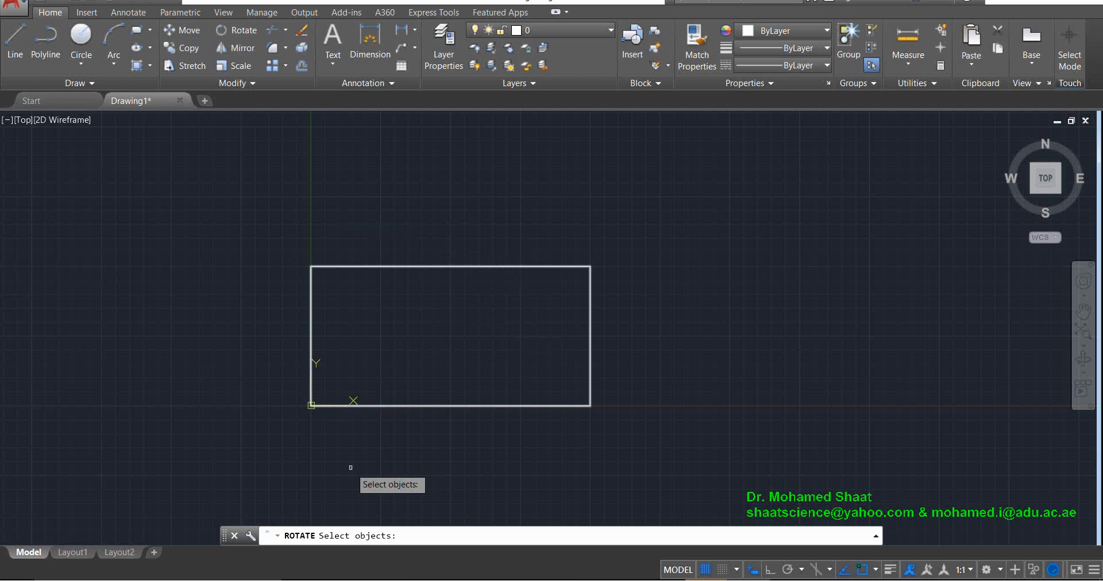
click(493, 267)
key(Return)
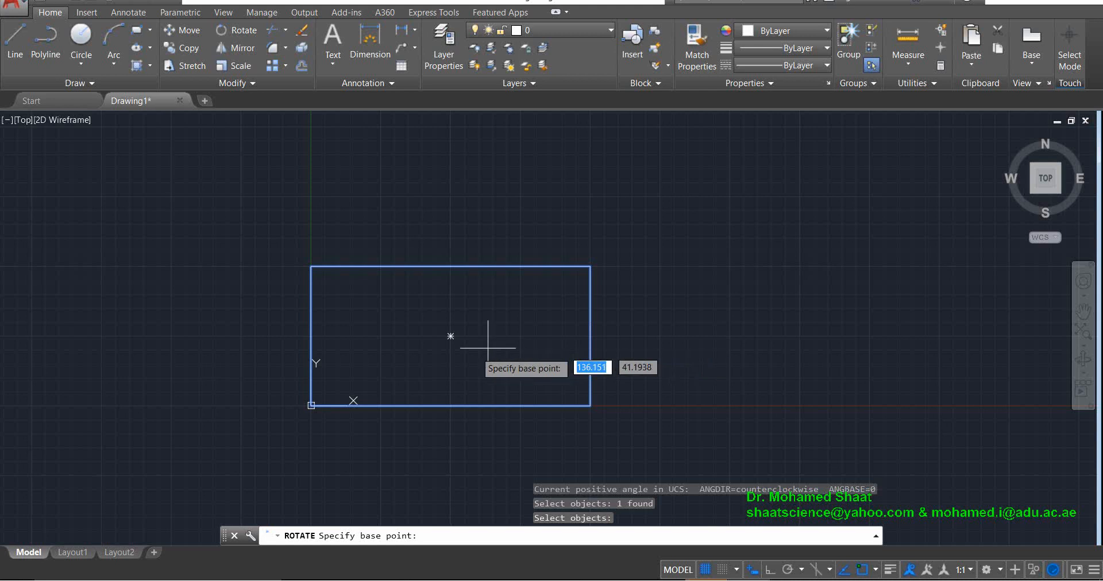
text(0,0)
key(Return)
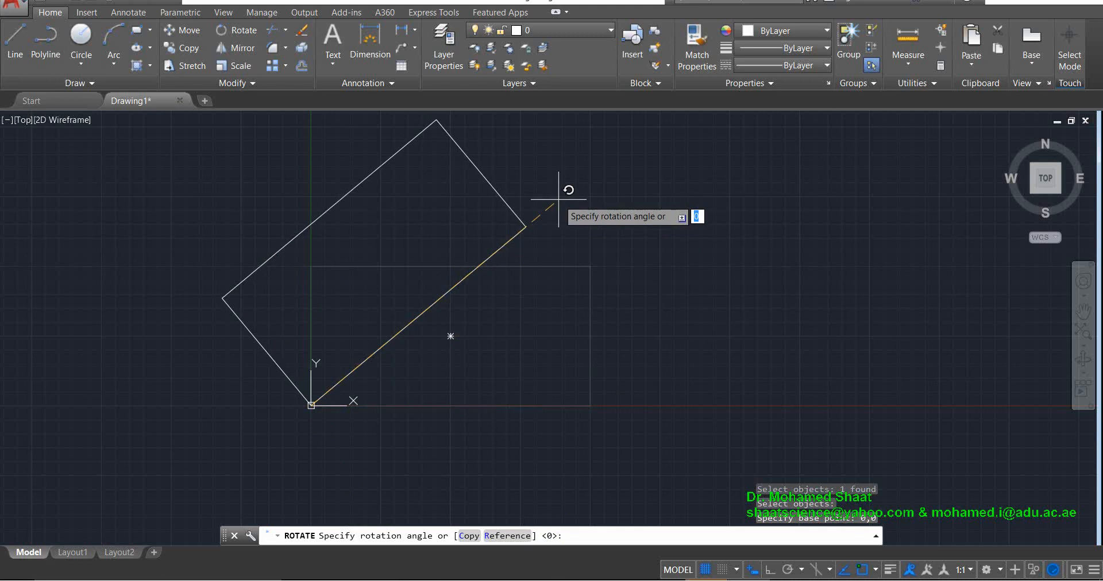
text(45)
key(Return)
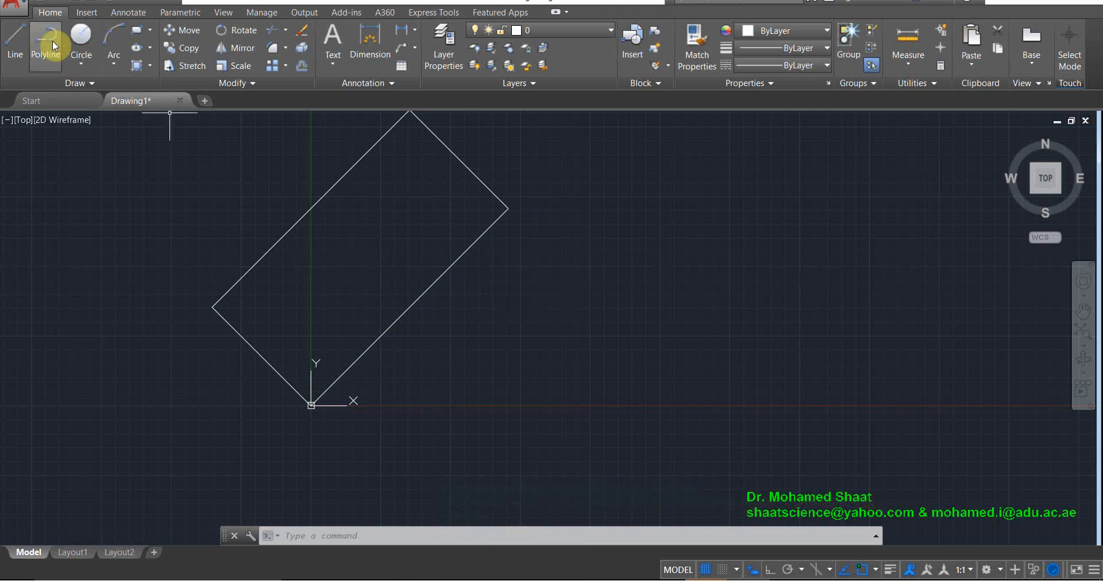
click(19, 35)
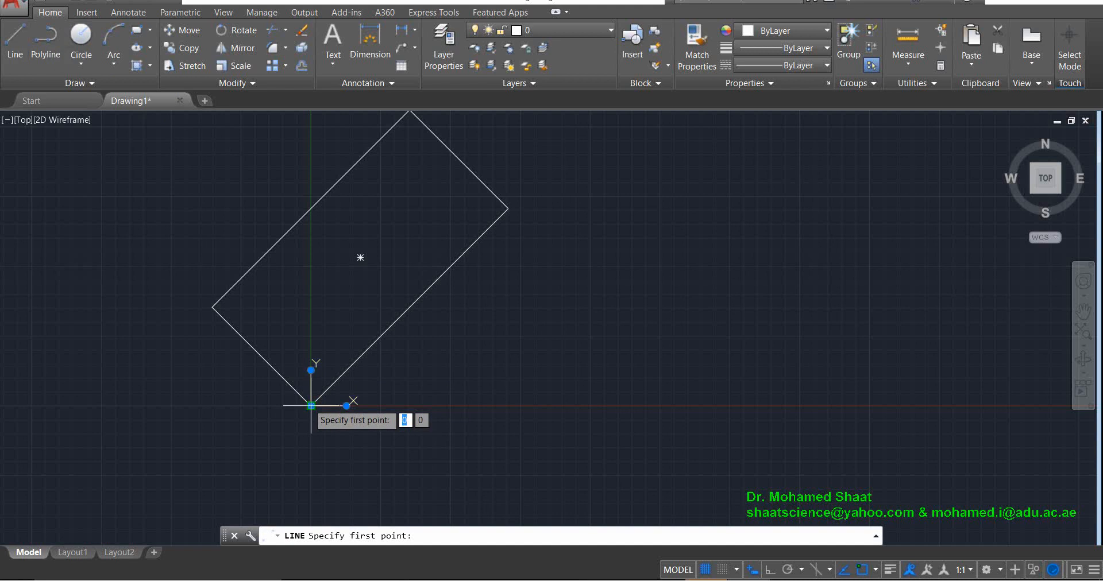
click(537, 406)
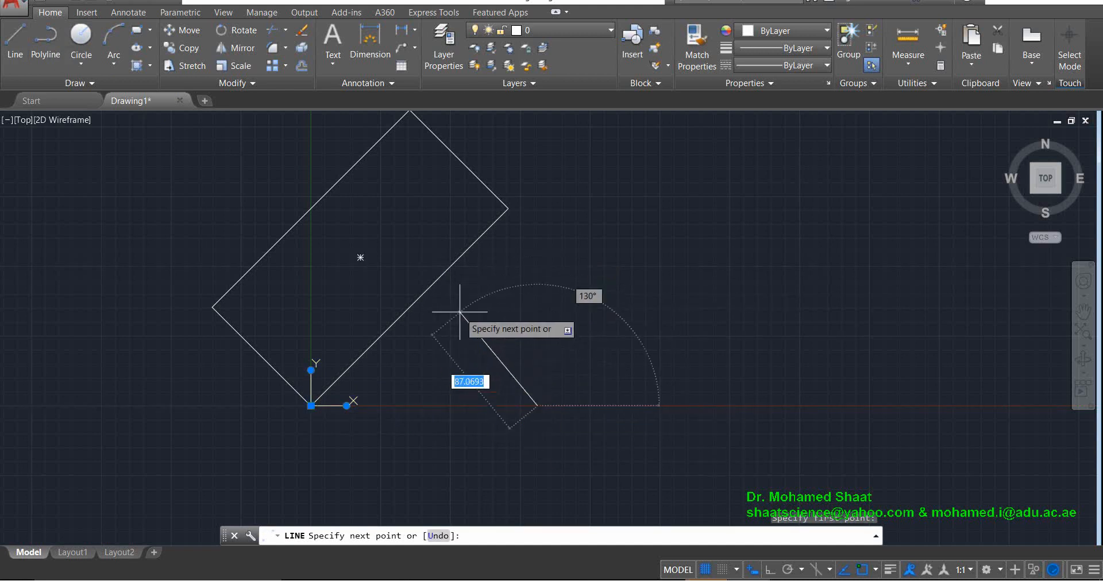
key(Escape)
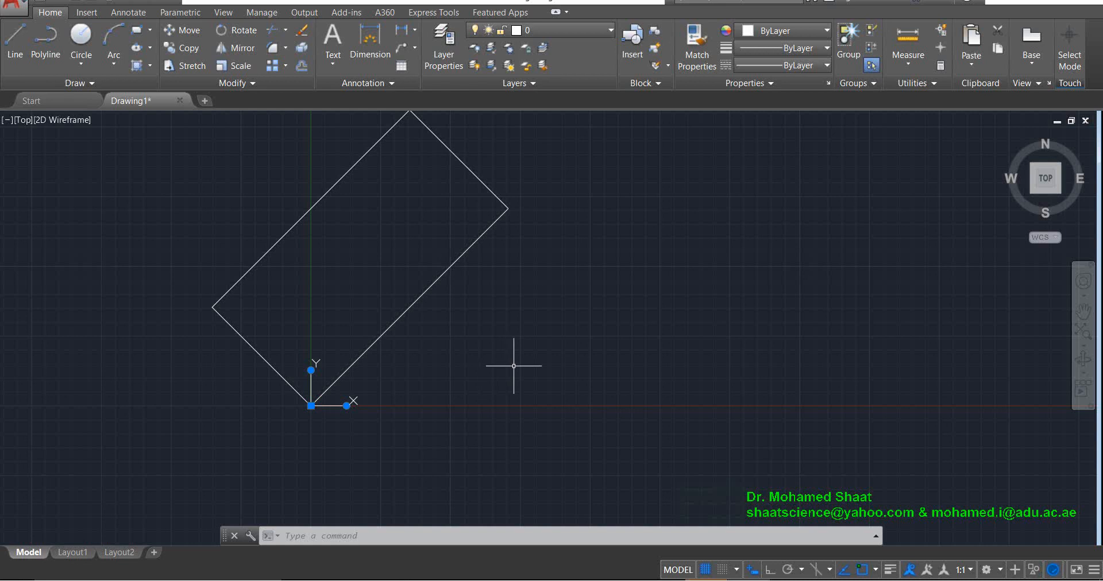
Undo the last line command and the rectangle's rotation, and leave the rectangle unselected
key(ctrl+z)
key(ctrl+z)
click(659, 244)
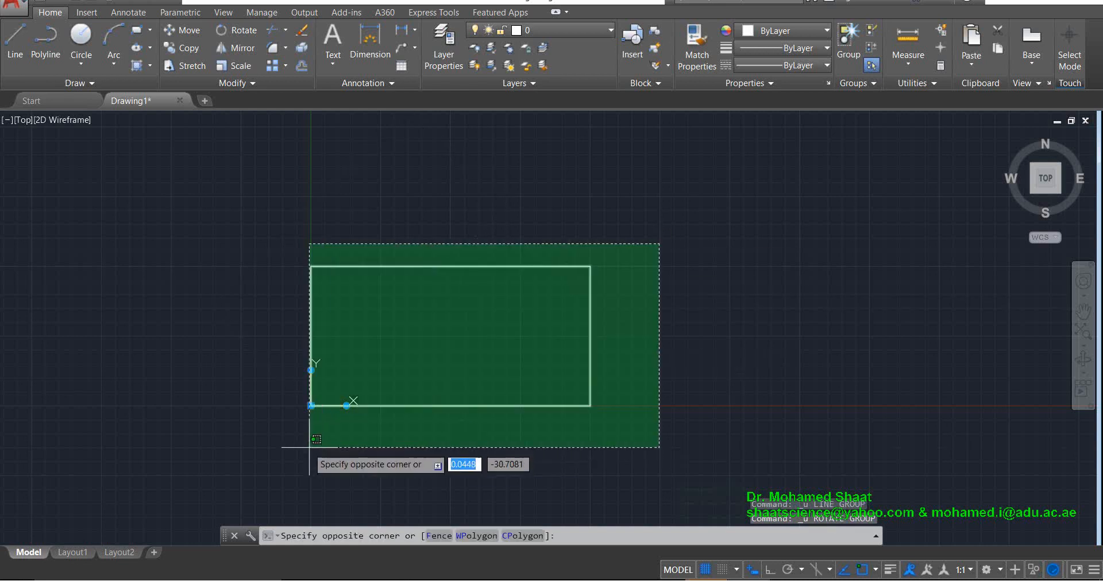
click(309, 447)
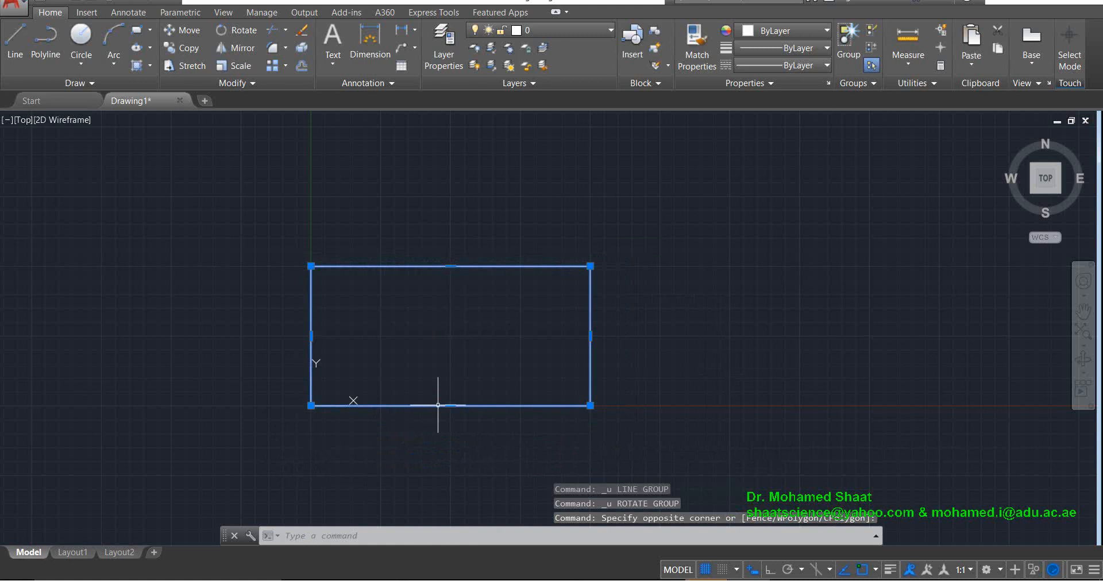
key(Escape)
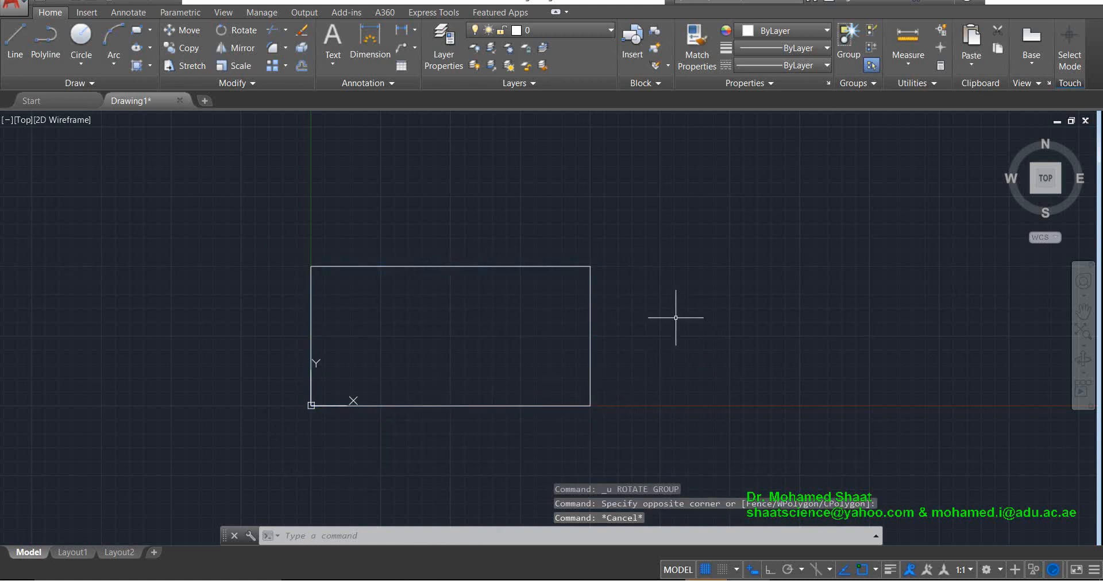
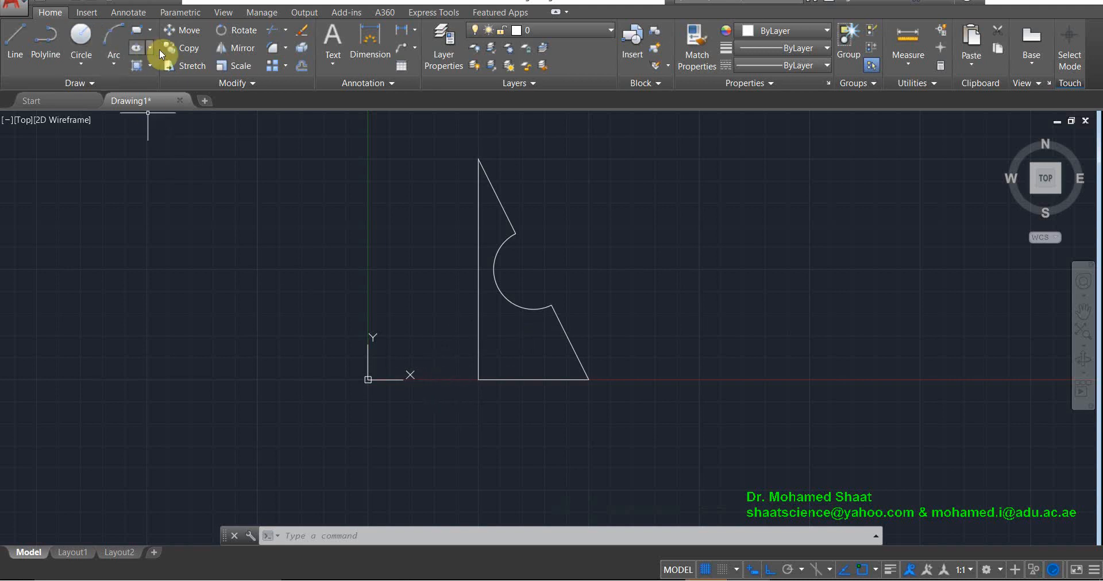
Select the four lines and the arc of the notched triangle as the objects for the Mirror command
click(240, 50)
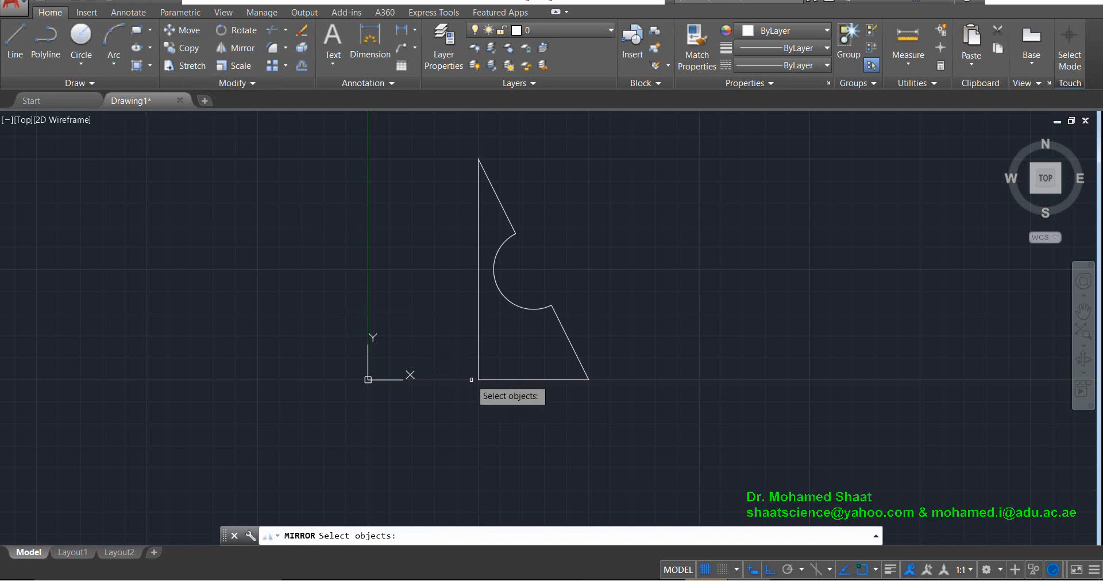
click(240, 49)
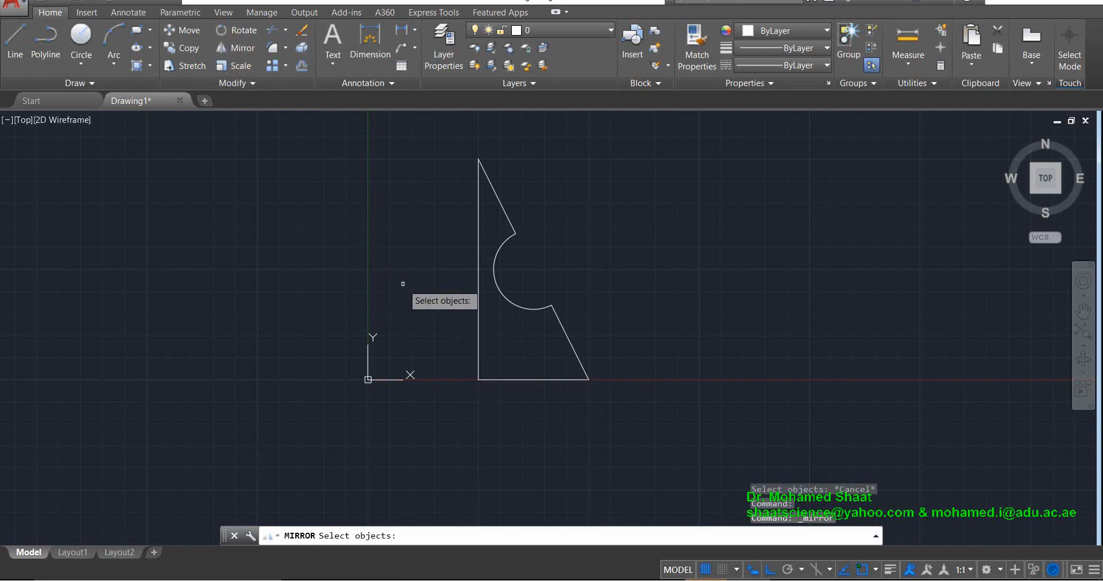
click(477, 297)
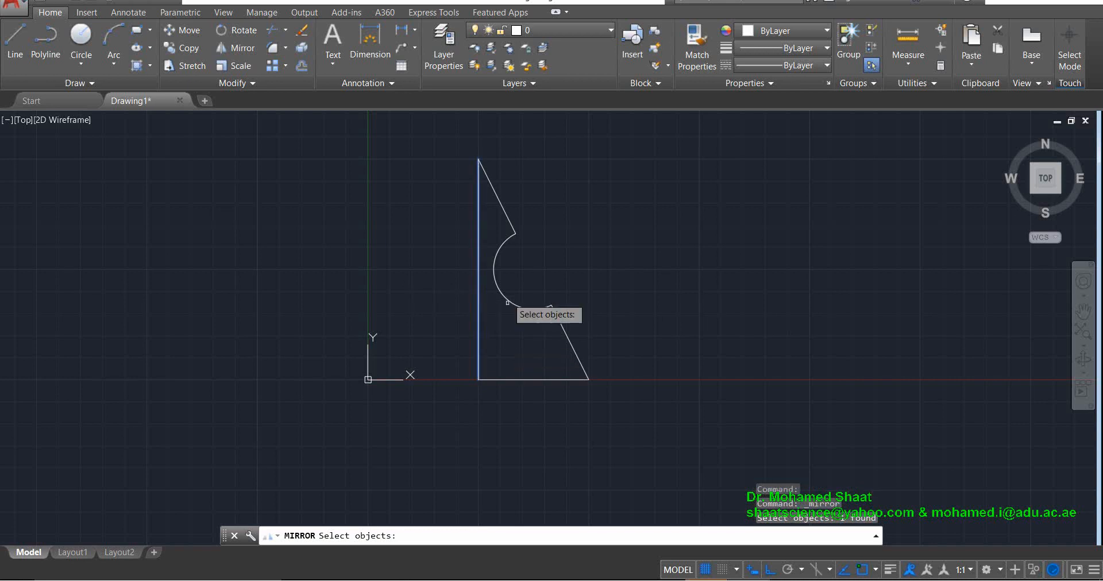
click(498, 256)
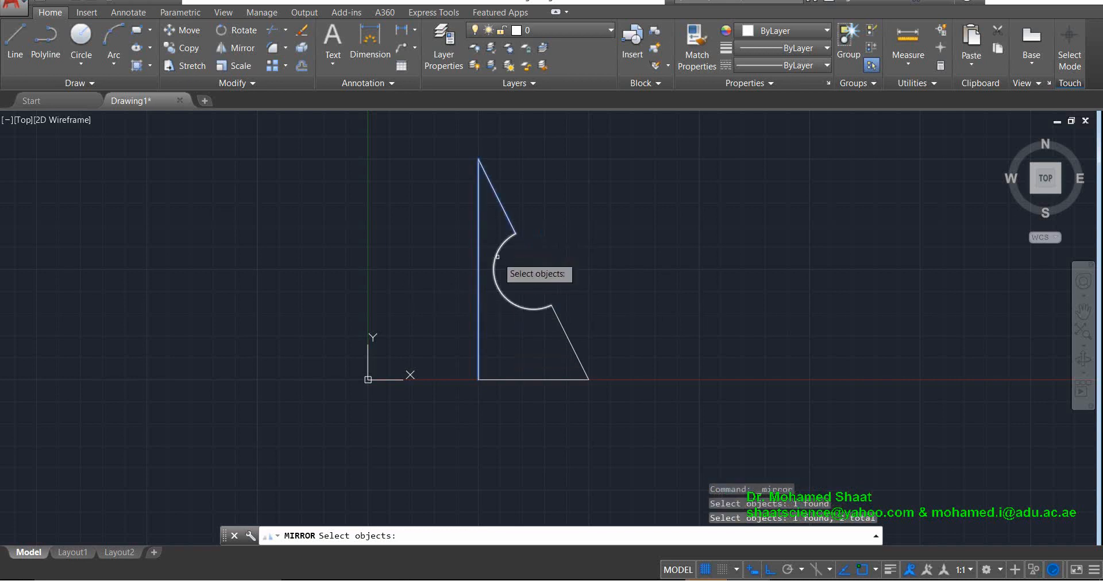
click(568, 336)
click(549, 382)
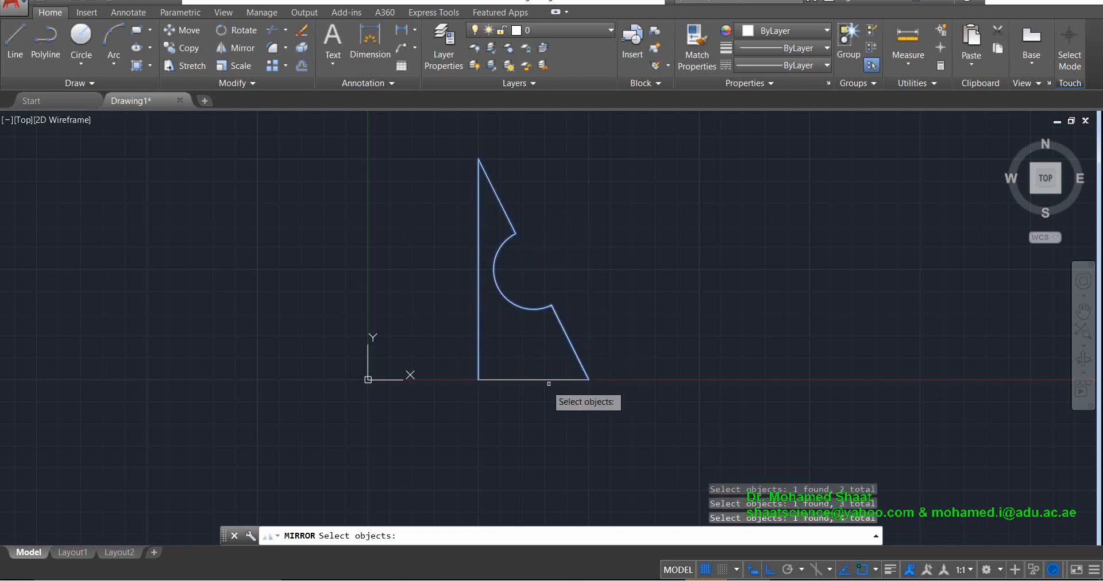
click(548, 381)
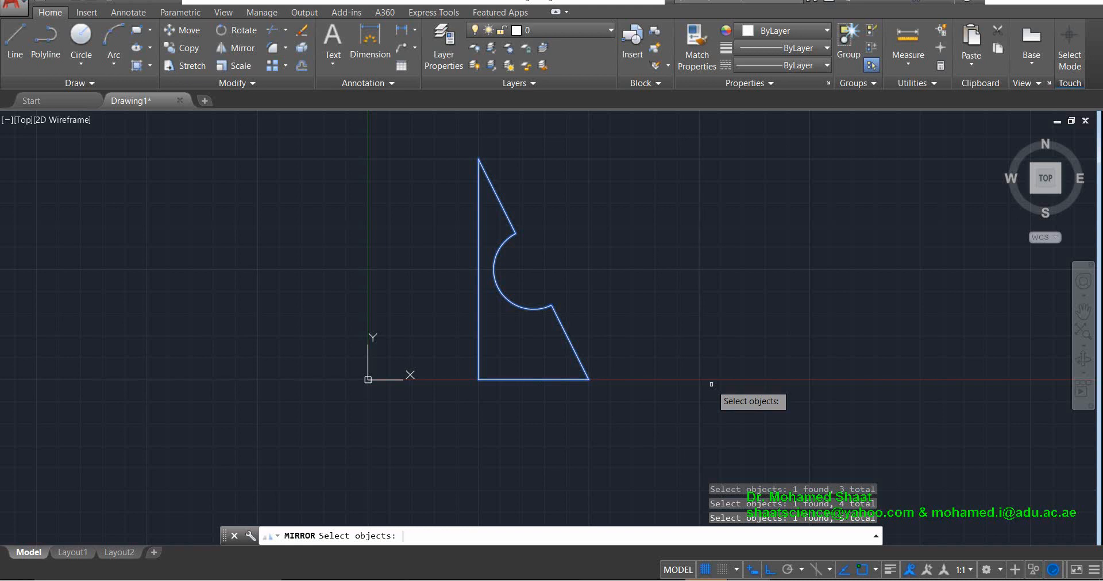
key(Return)
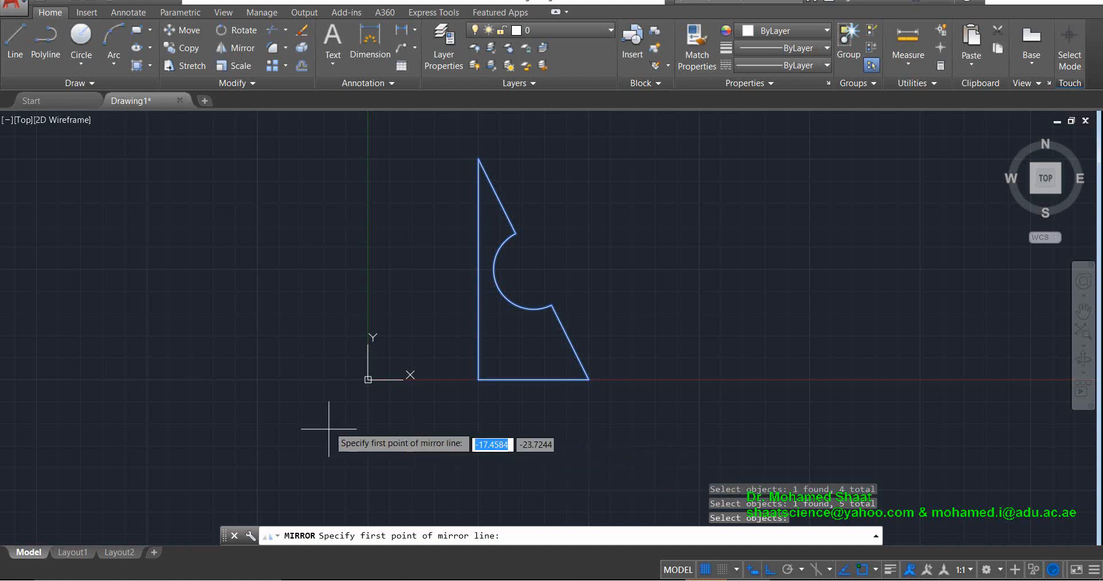
Mirror the shape across a vertical line about 132 units long, left of the Y axis, with Ortho on, keeping the source objects
click(333, 149)
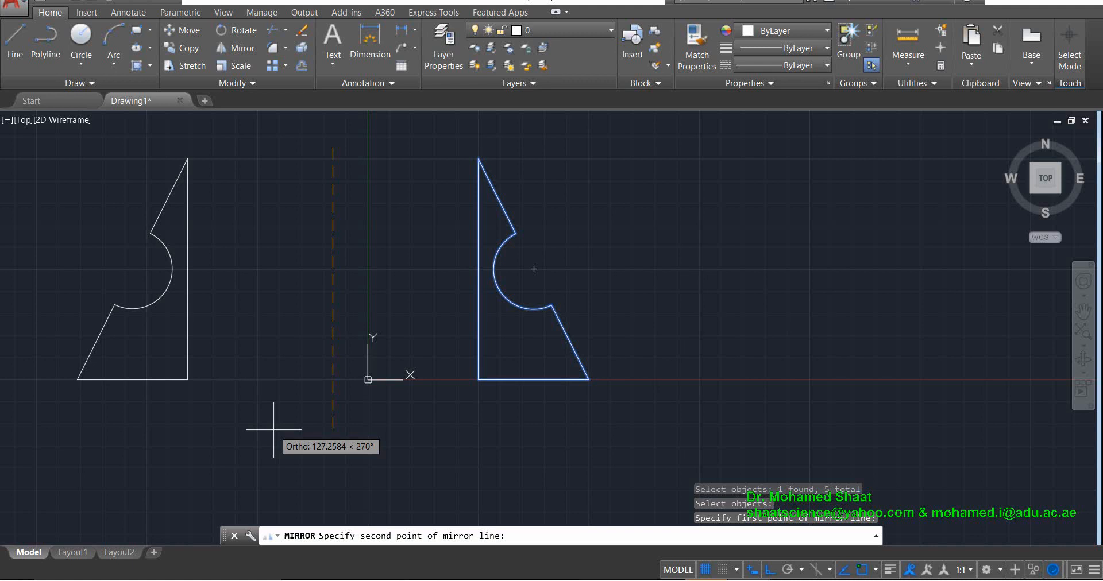
key(F8)
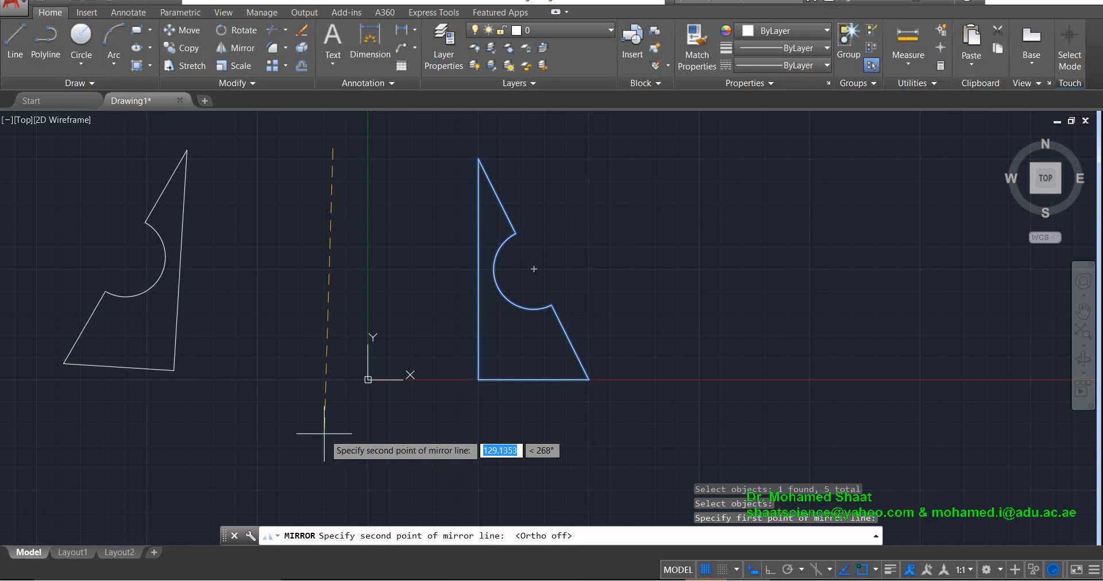
key(F8)
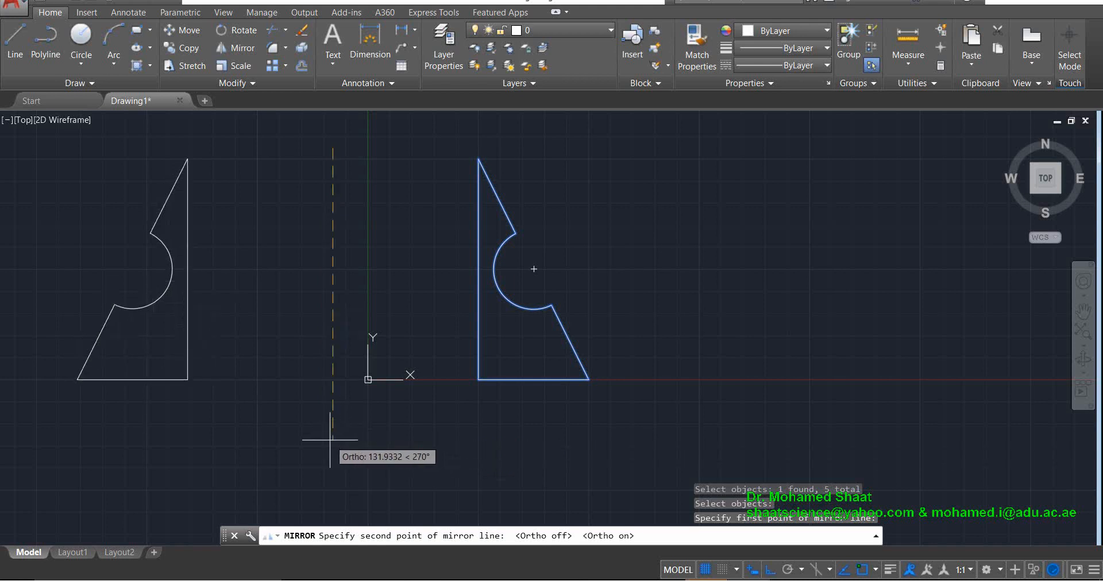
click(330, 440)
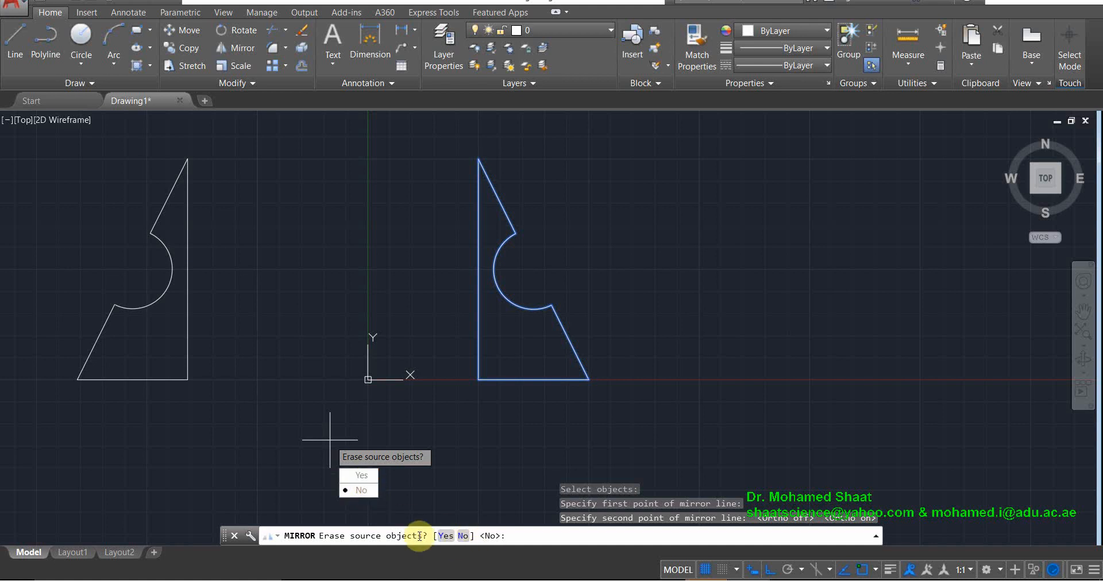
click(363, 491)
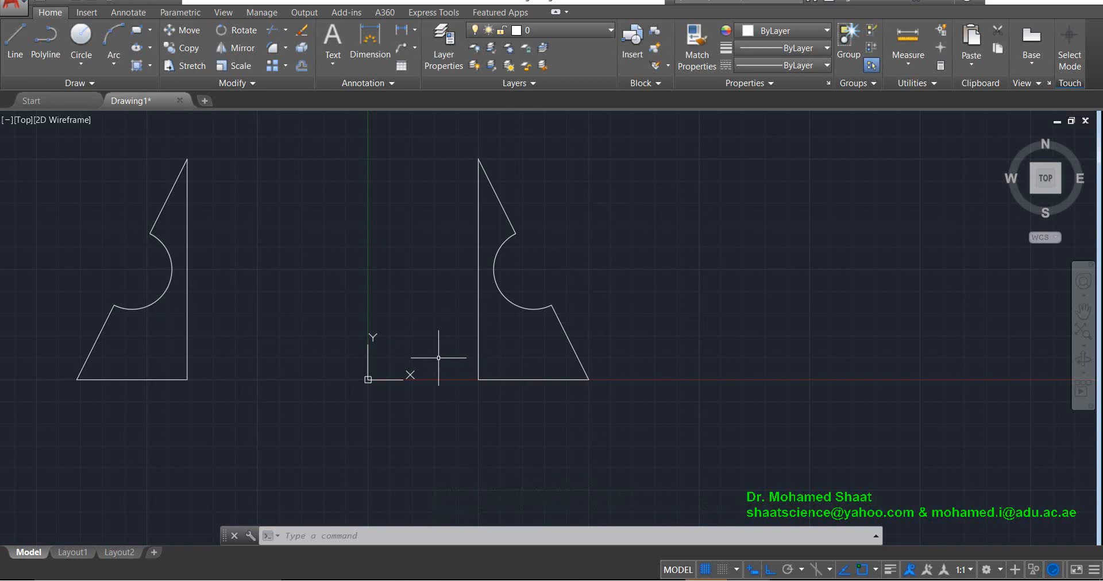
Erase the mirrored copy on the far side of the Y axis
click(232, 143)
click(71, 413)
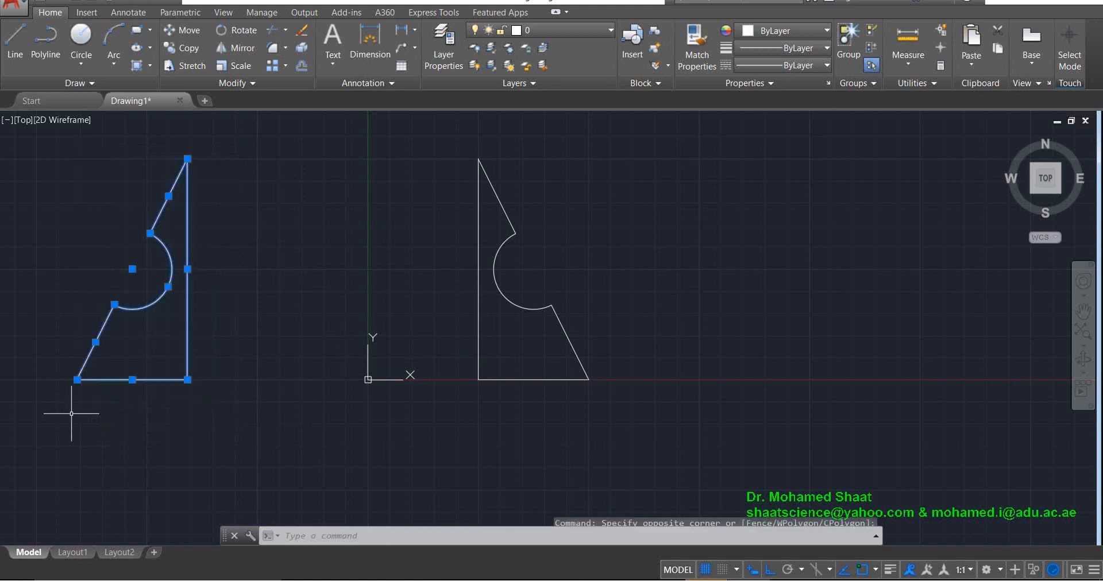
key(Delete)
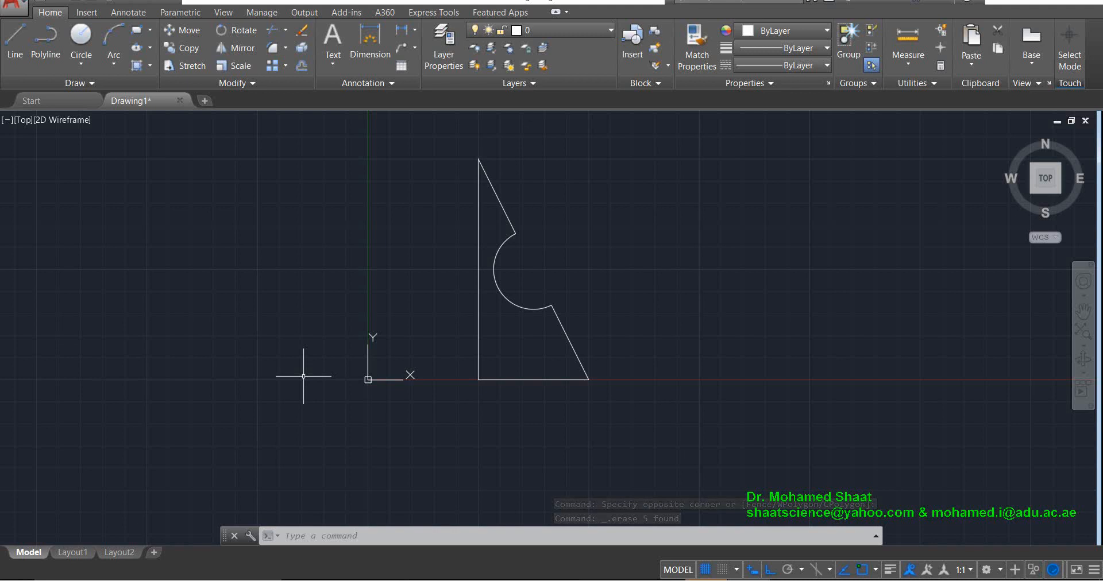
Mirror the whole notched triangle about its own vertical edge, from the lower to the upper endpoint, keeping the source objects
click(233, 50)
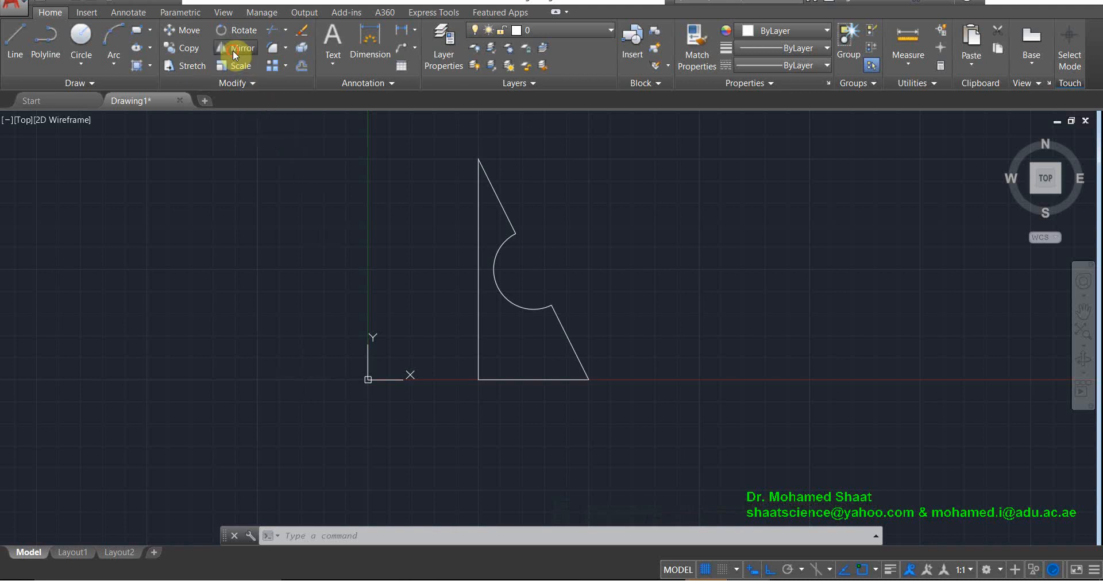
click(649, 154)
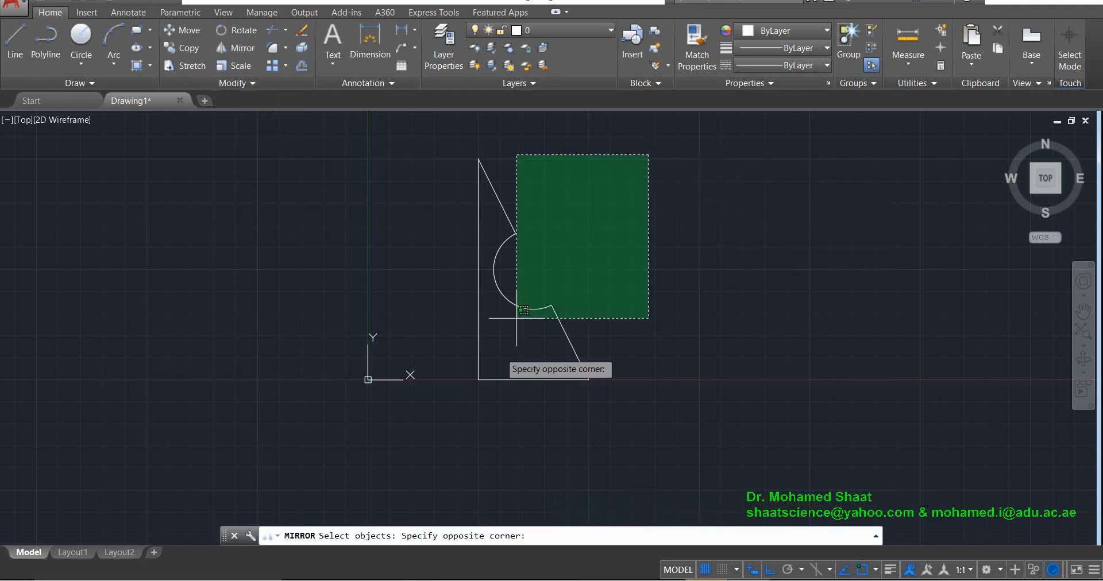
click(422, 437)
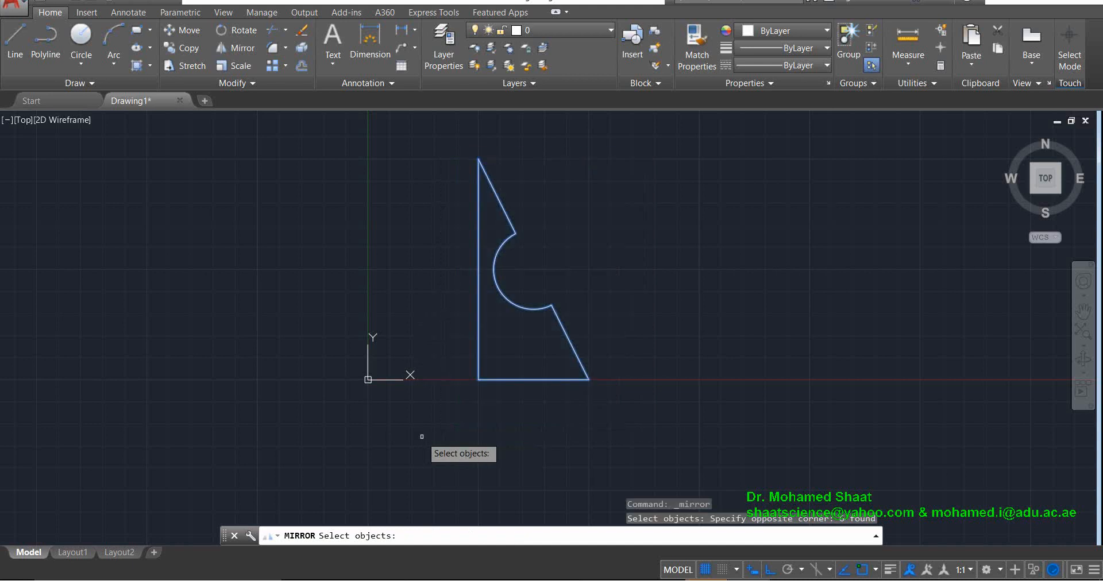
key(Return)
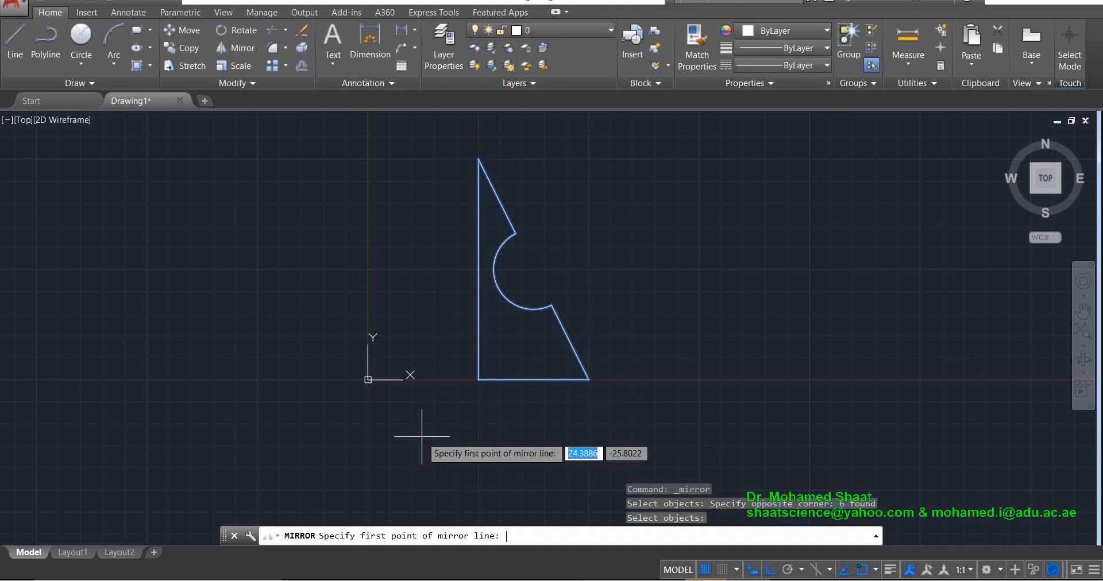
click(479, 380)
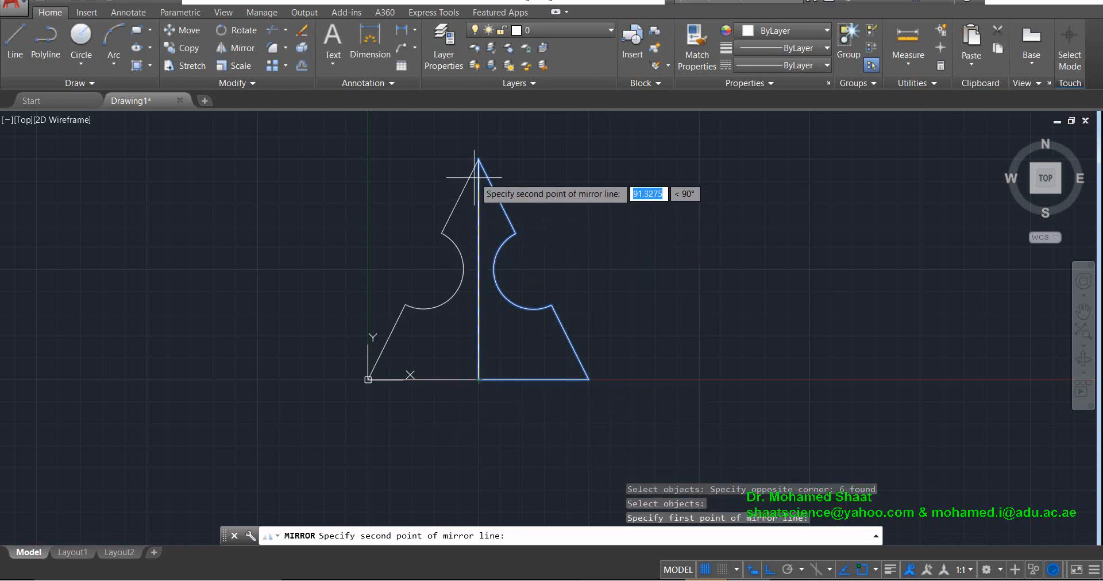
click(479, 160)
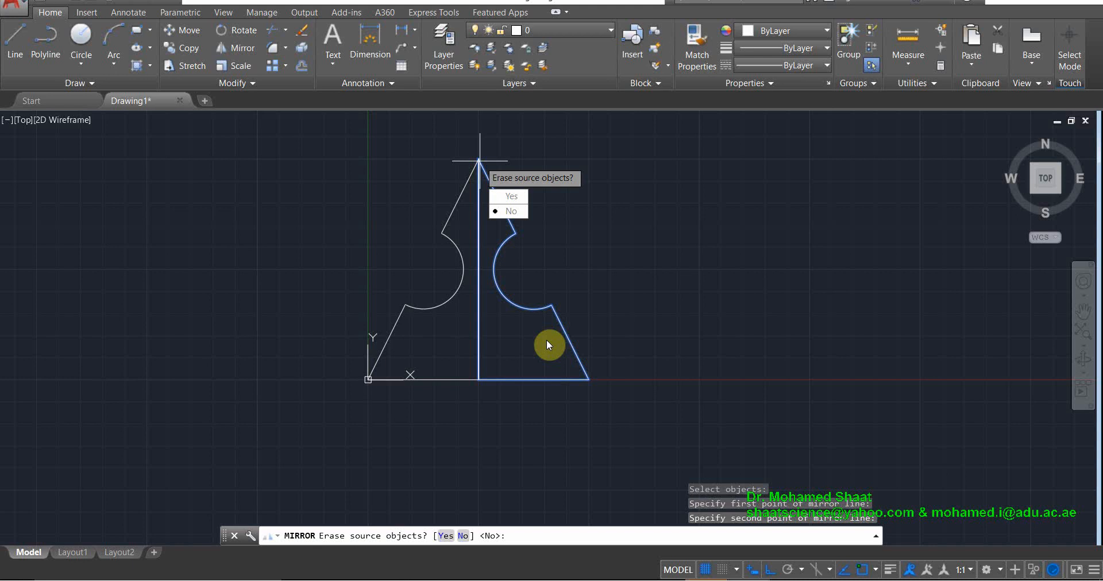
text(n)
key(Return)
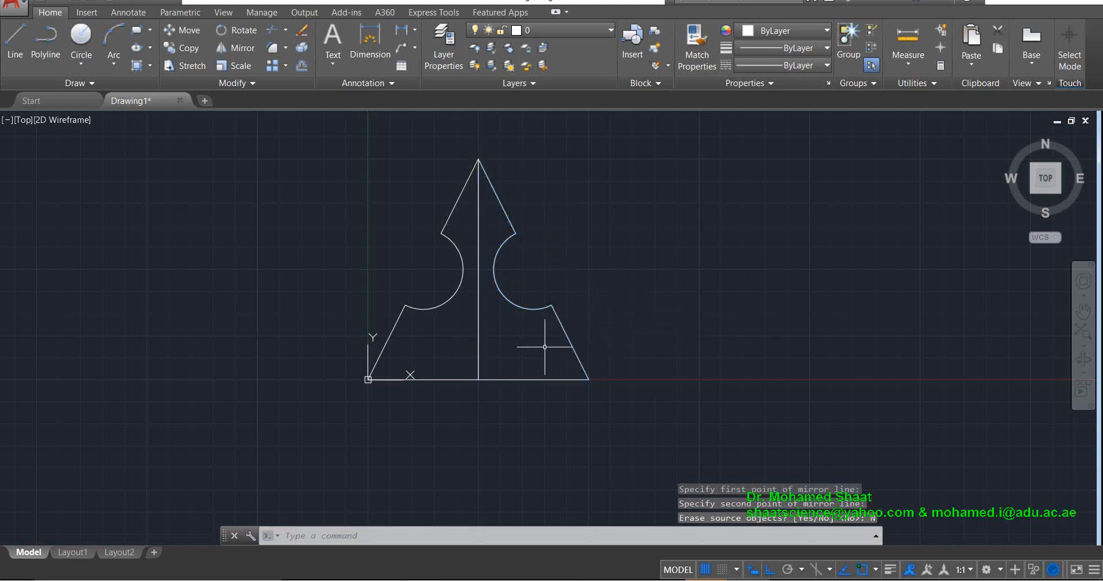
Erase the vertical centre line shared by the two mirrored halves
click(517, 328)
click(452, 363)
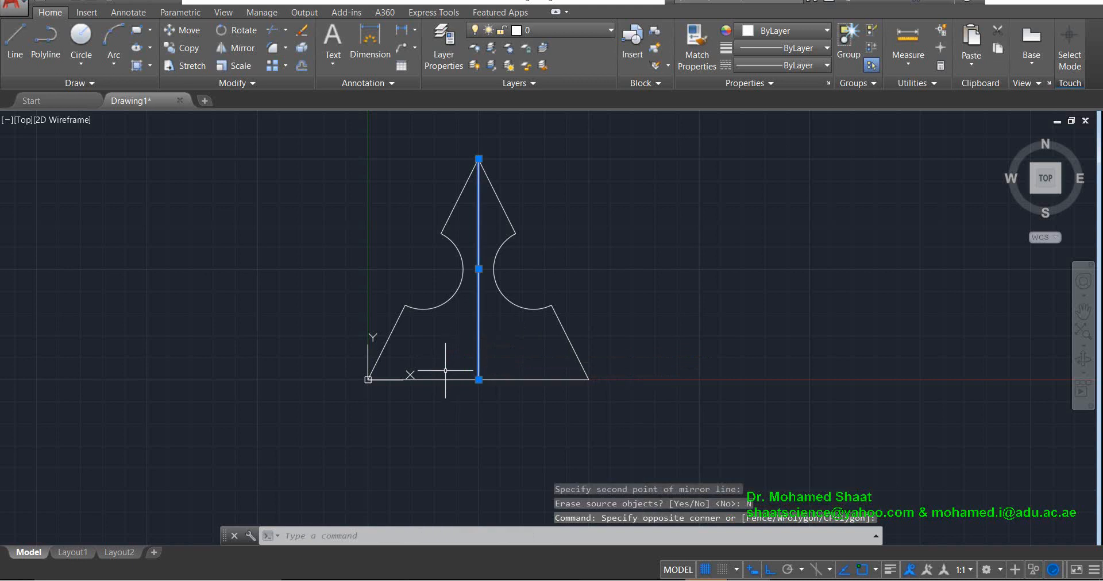
key(Delete)
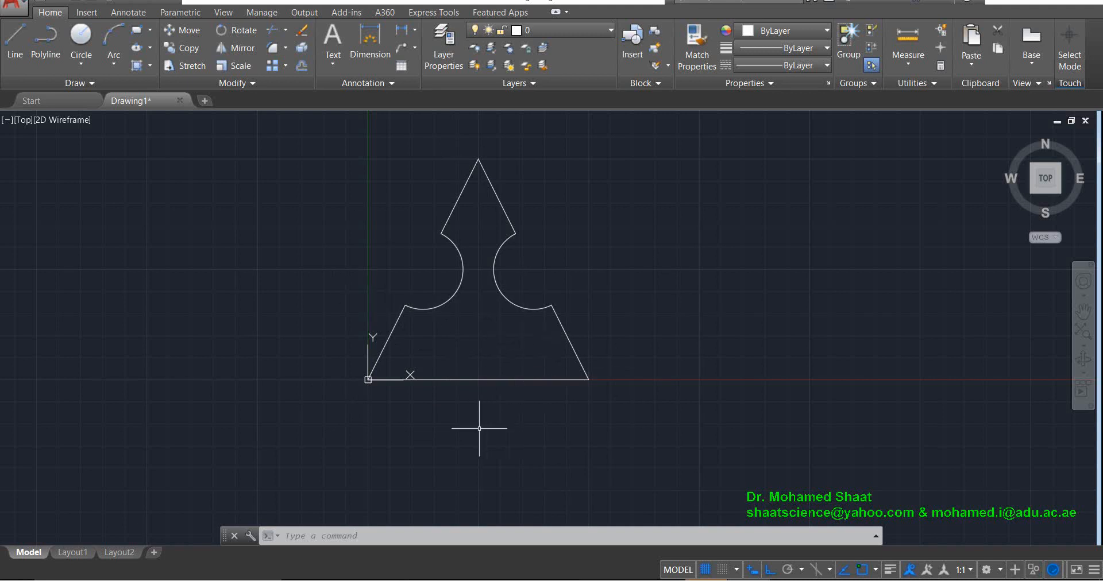
Undo the erase of the centre line and the mirror operation
key(ctrl+z)
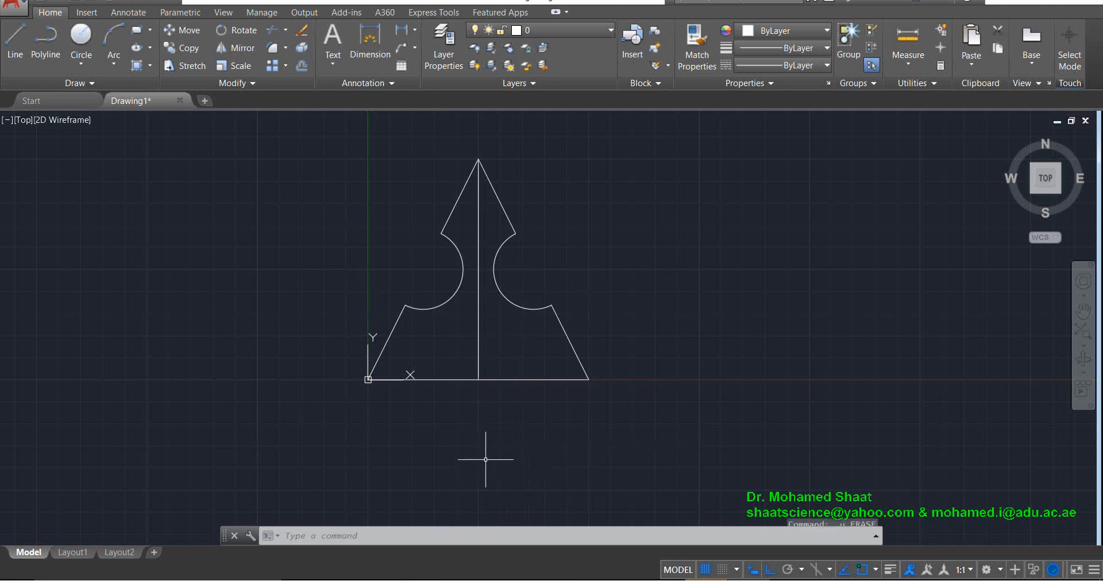
key(ctrl+z)
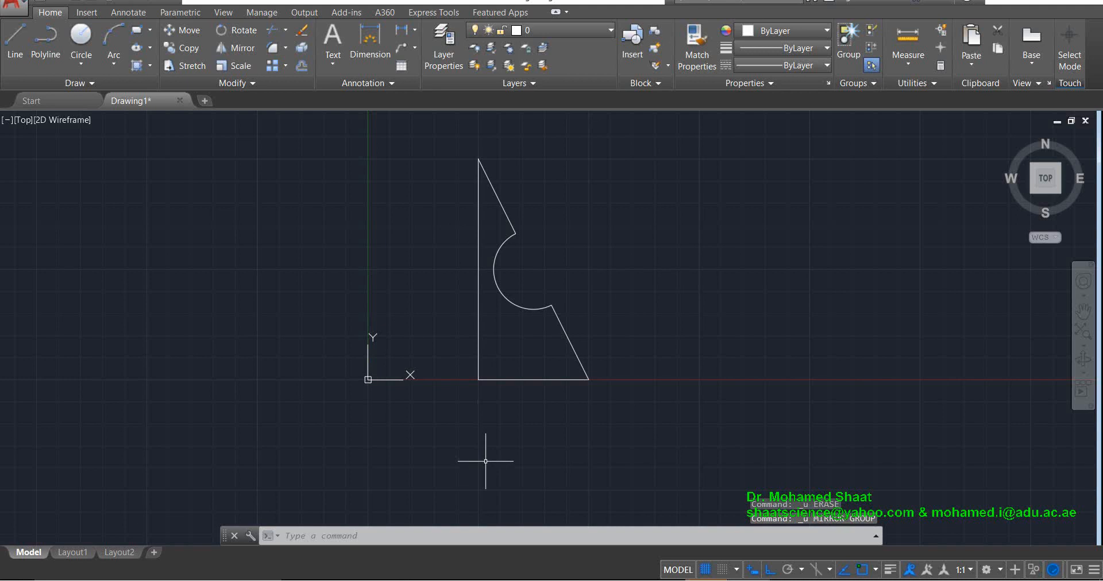
Mirror the notched triangle again about its vertical edge, picking the edge's bottom and top endpoints, without erasing the source objects
click(233, 48)
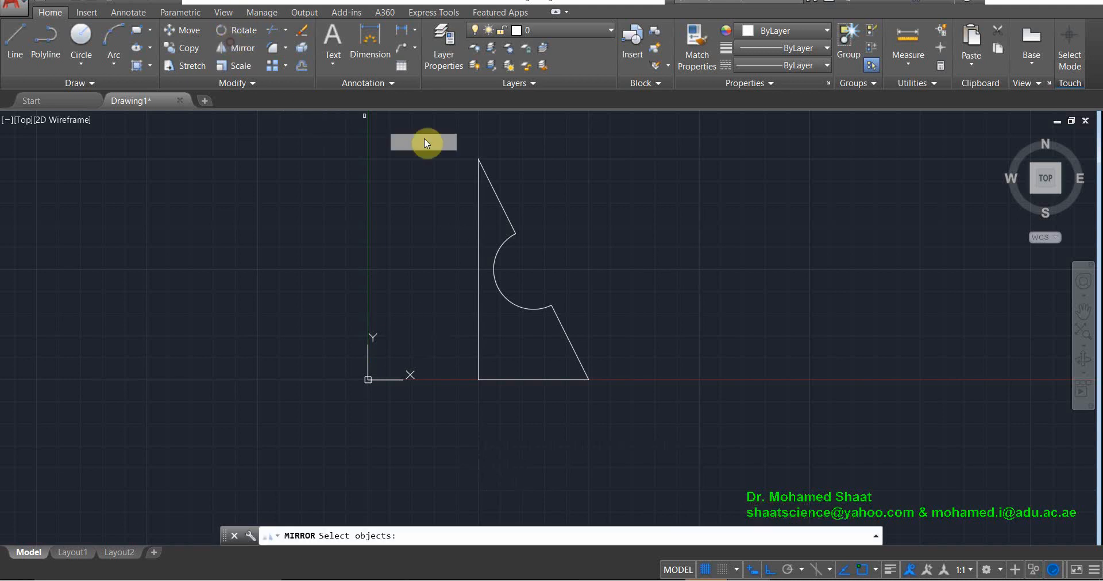
click(455, 140)
click(648, 417)
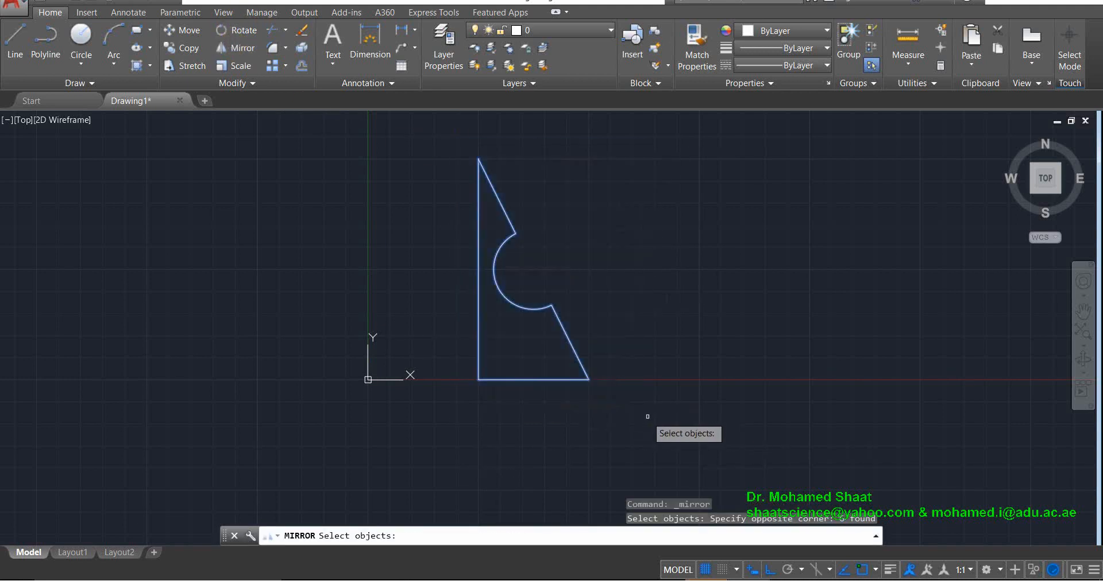
key(Return)
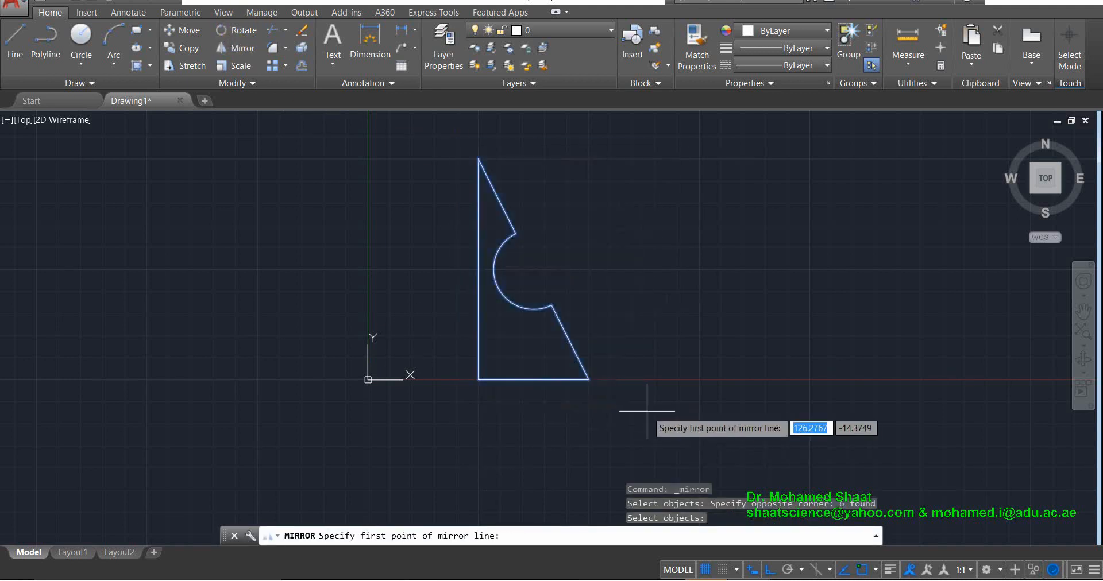
click(478, 380)
click(477, 160)
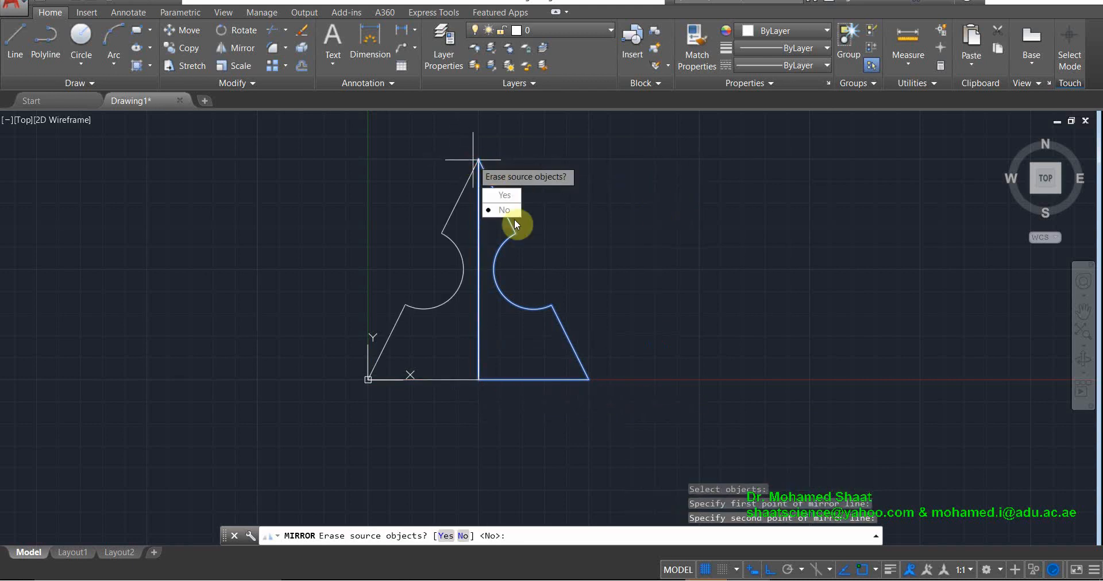
text(n)
key(Return)
Erase the vertical centre line to leave only the outline of the symmetric shape
click(487, 229)
click(475, 239)
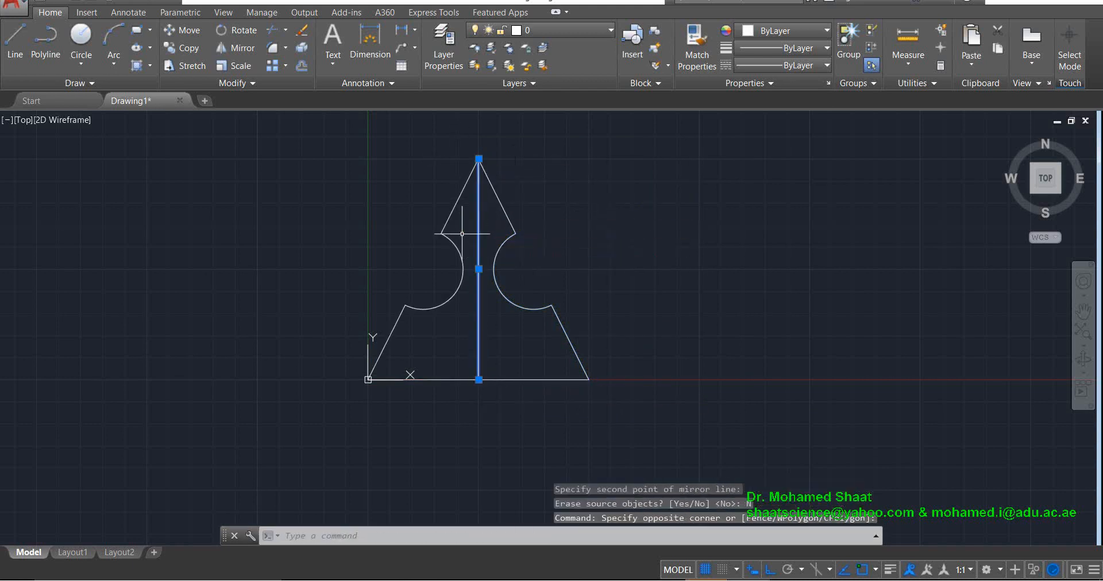
key(Delete)
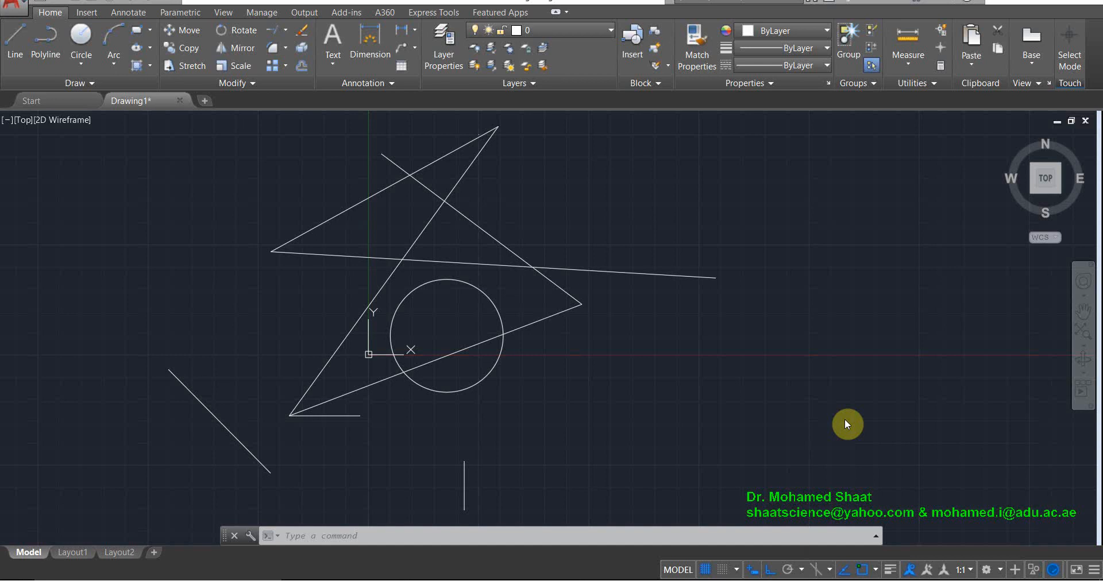
click(285, 30)
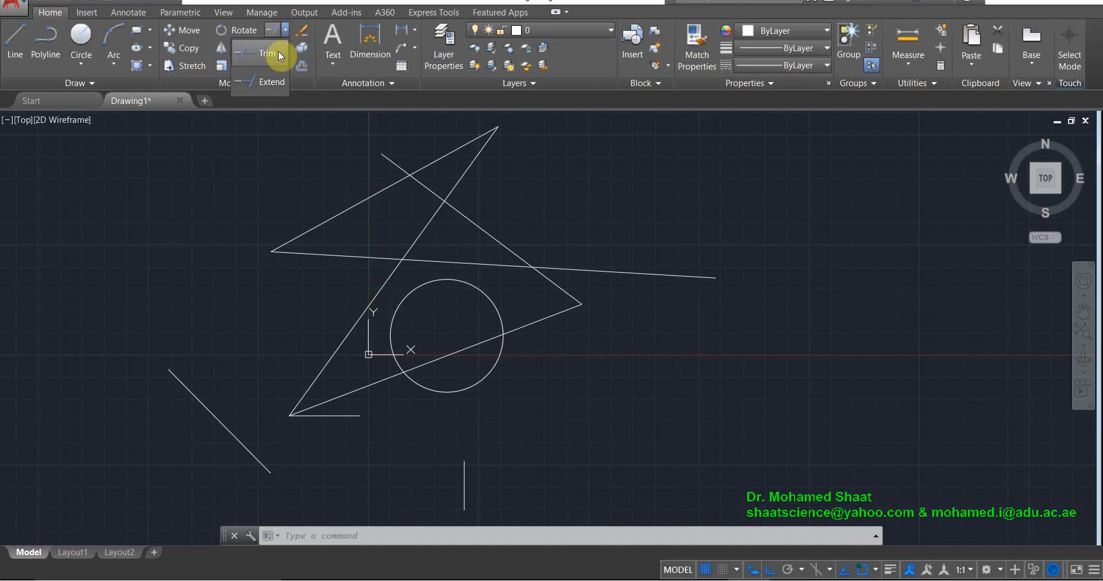
click(276, 53)
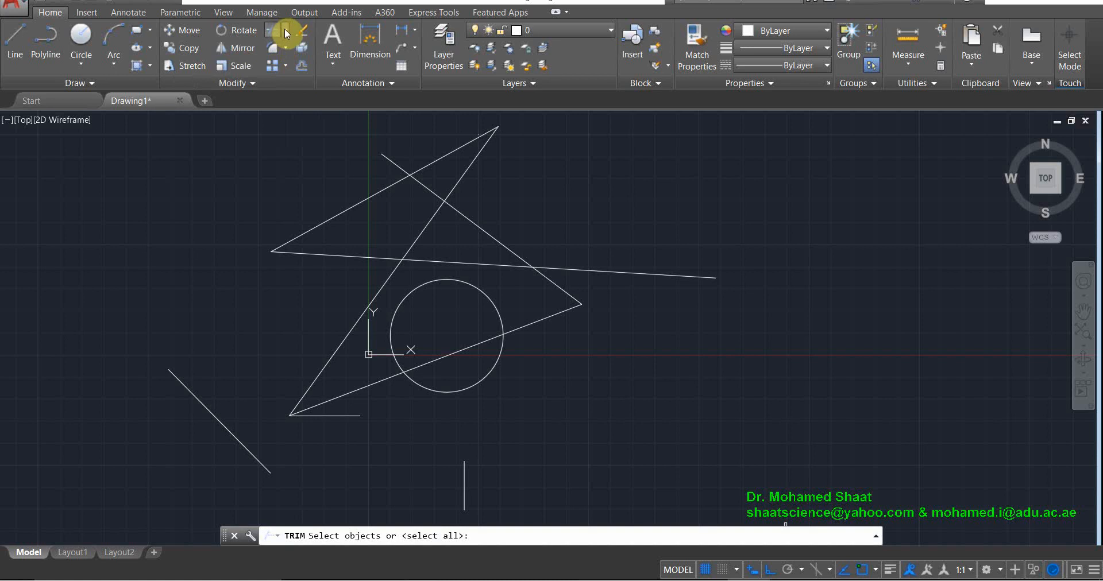
click(285, 29)
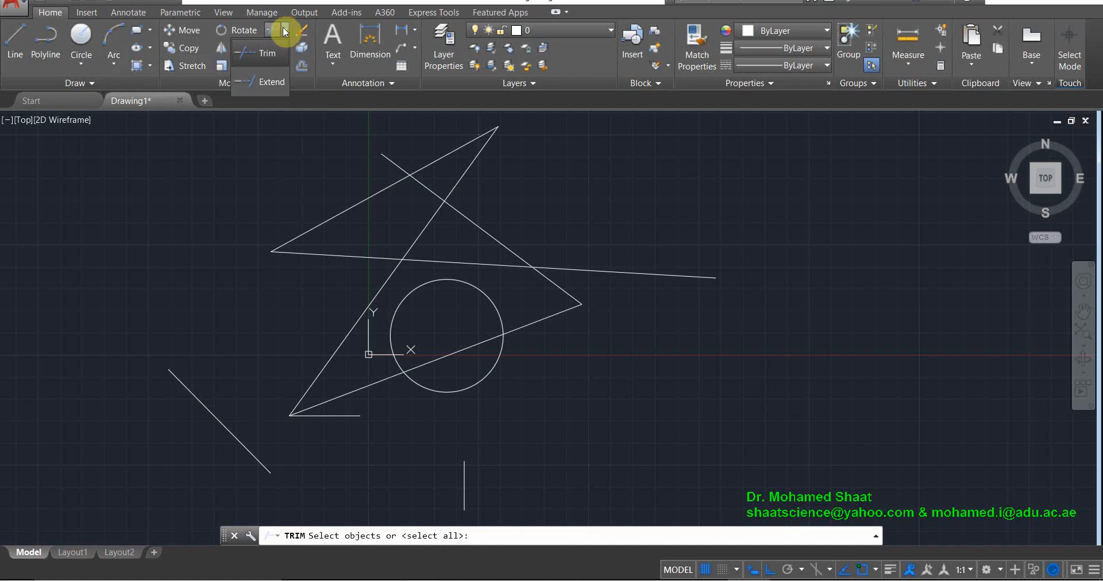
click(283, 27)
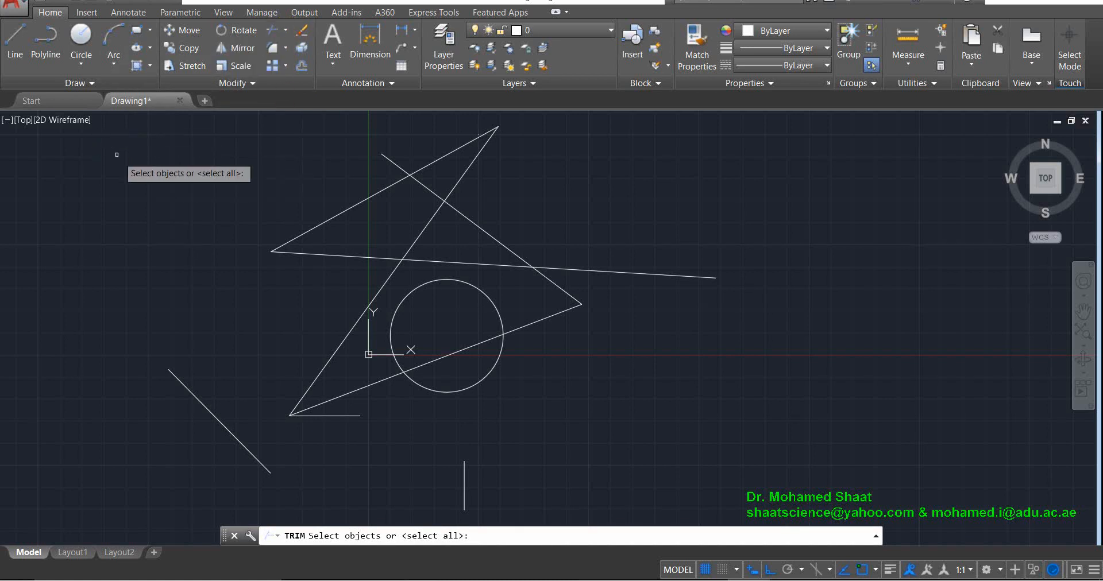
key(Escape)
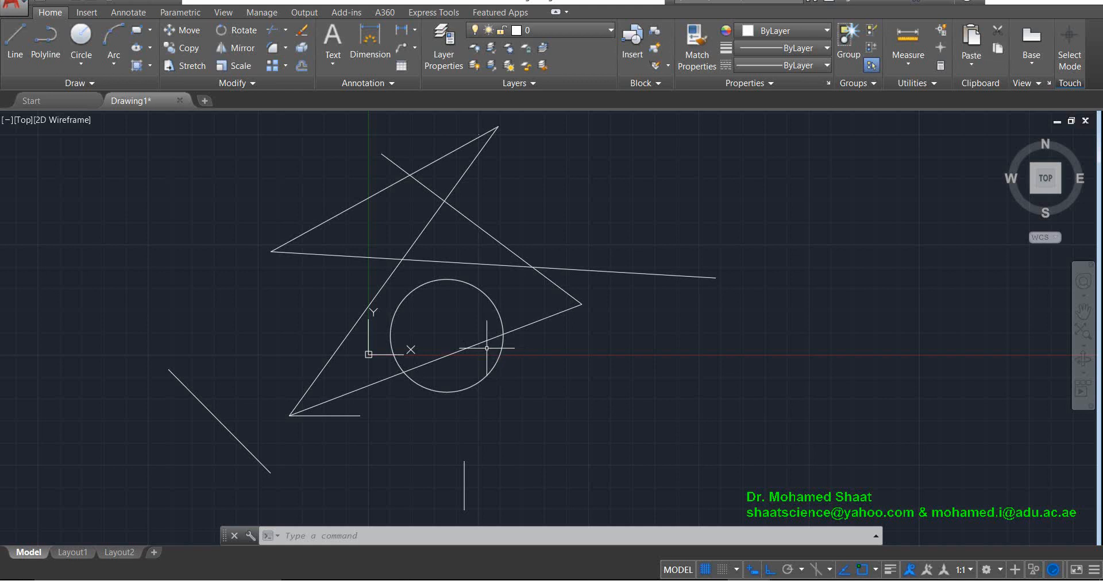
click(287, 27)
click(286, 32)
click(287, 33)
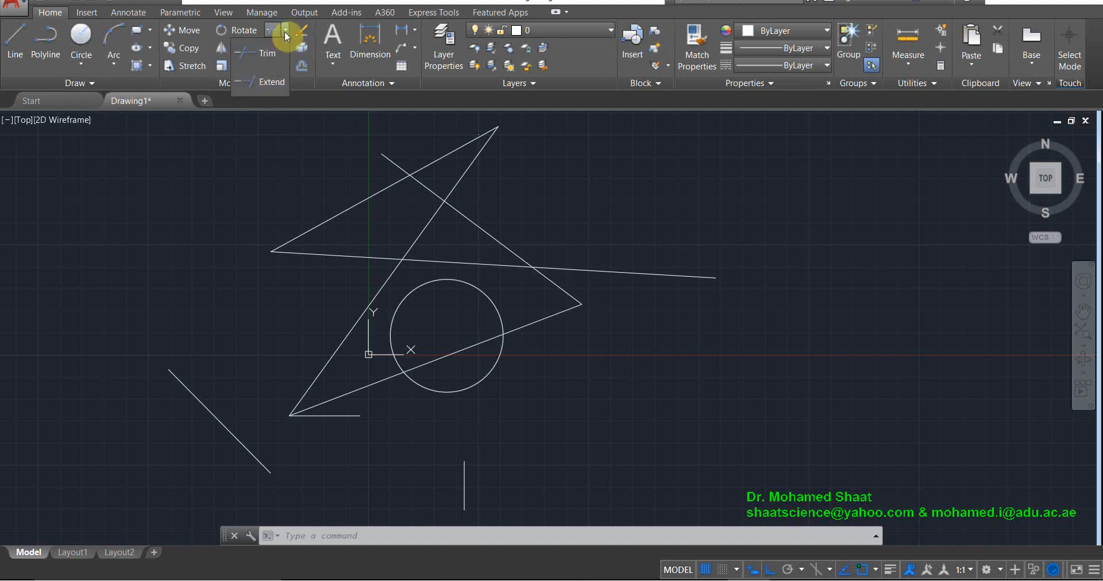
click(285, 32)
click(285, 31)
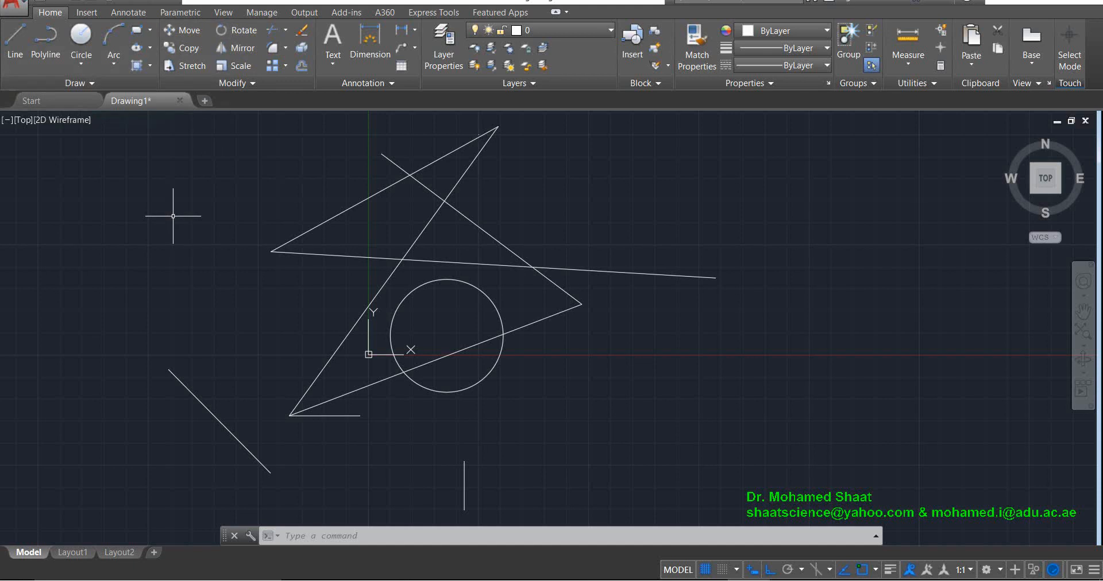
Using the long near-horizontal line as cutting edge, trim the crossing slanted line below it and the steep line above it
click(277, 32)
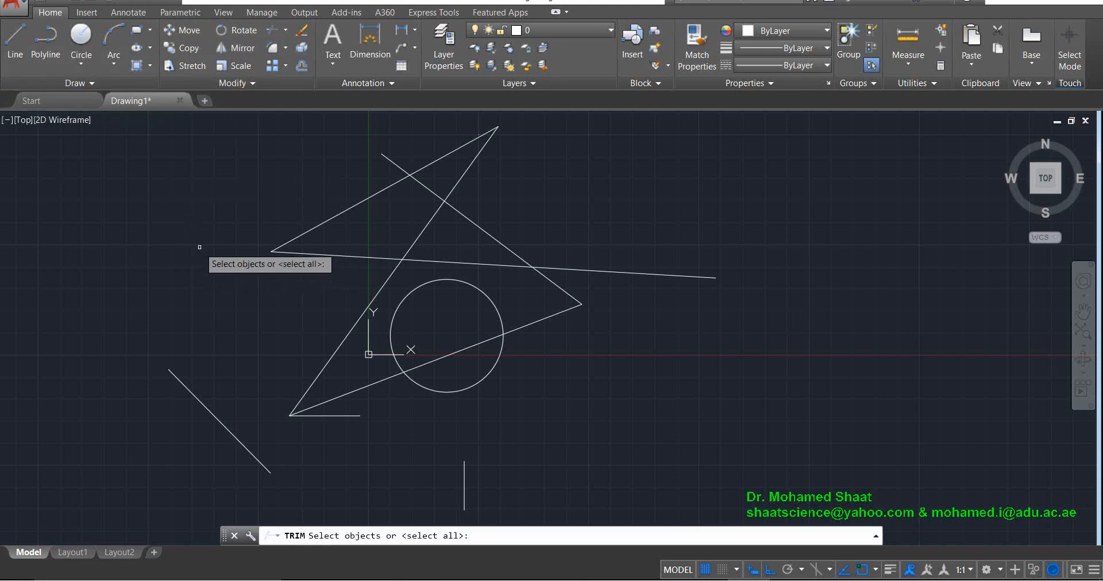
click(274, 32)
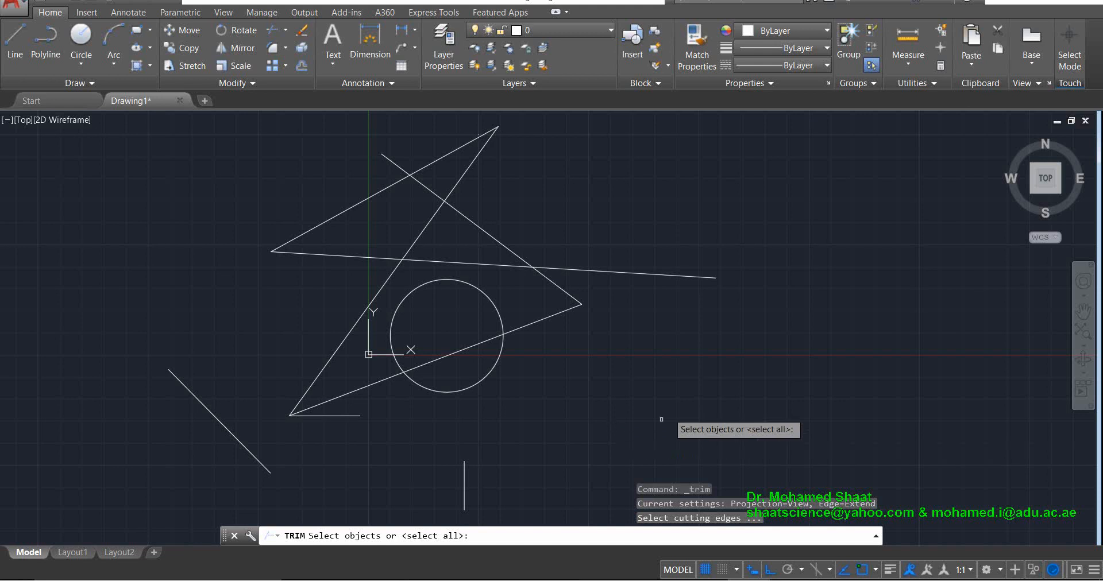
click(629, 272)
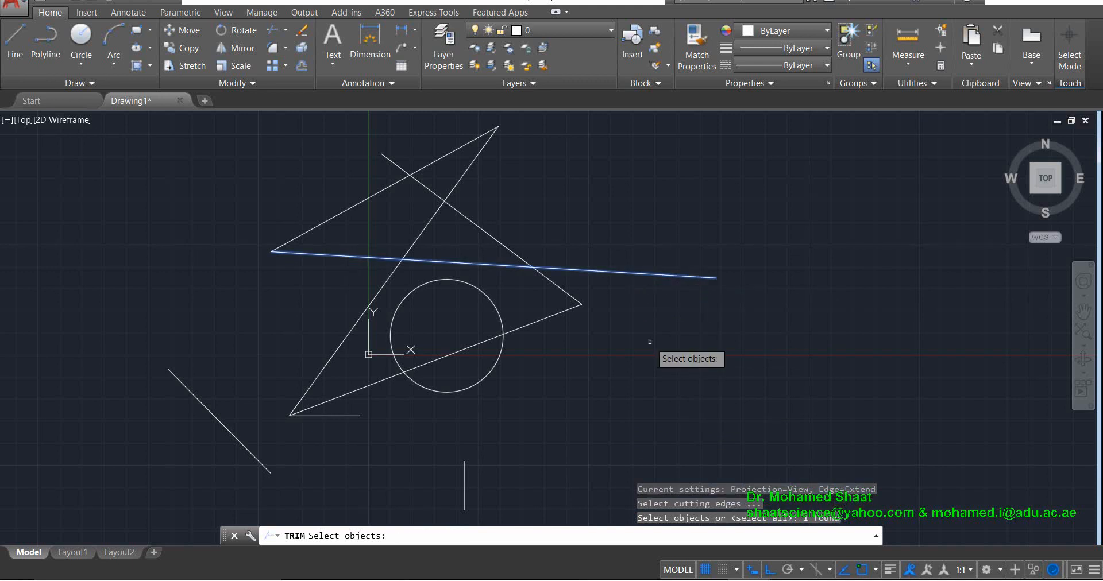
key(Return)
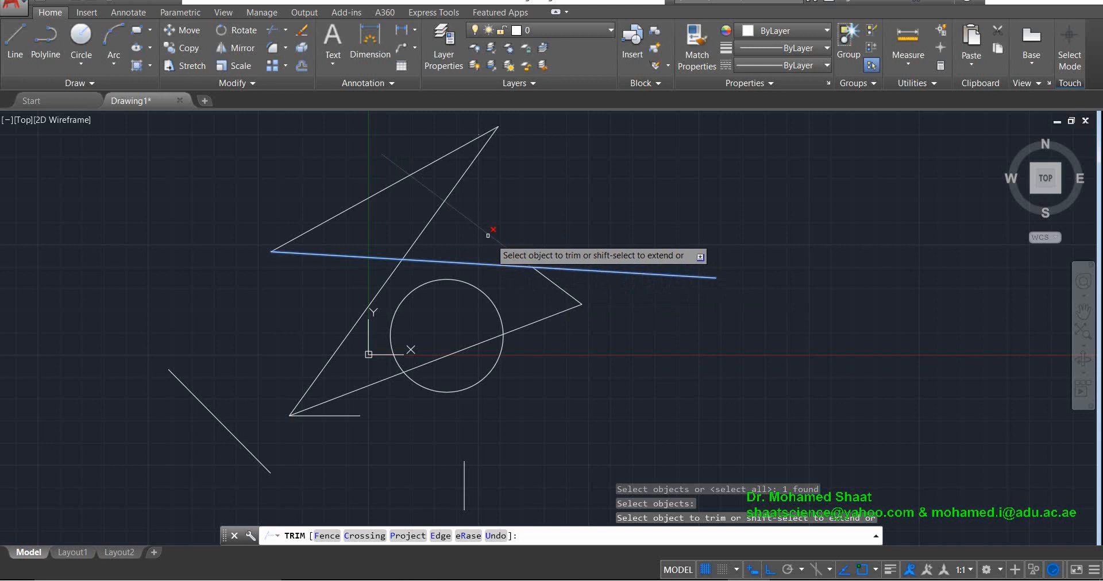
click(556, 283)
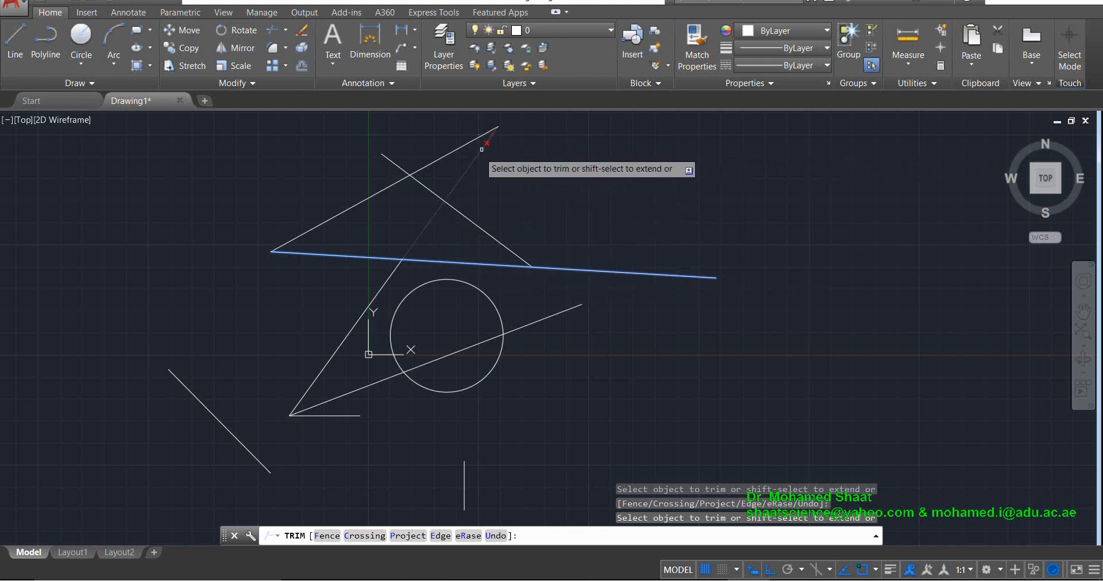
click(423, 229)
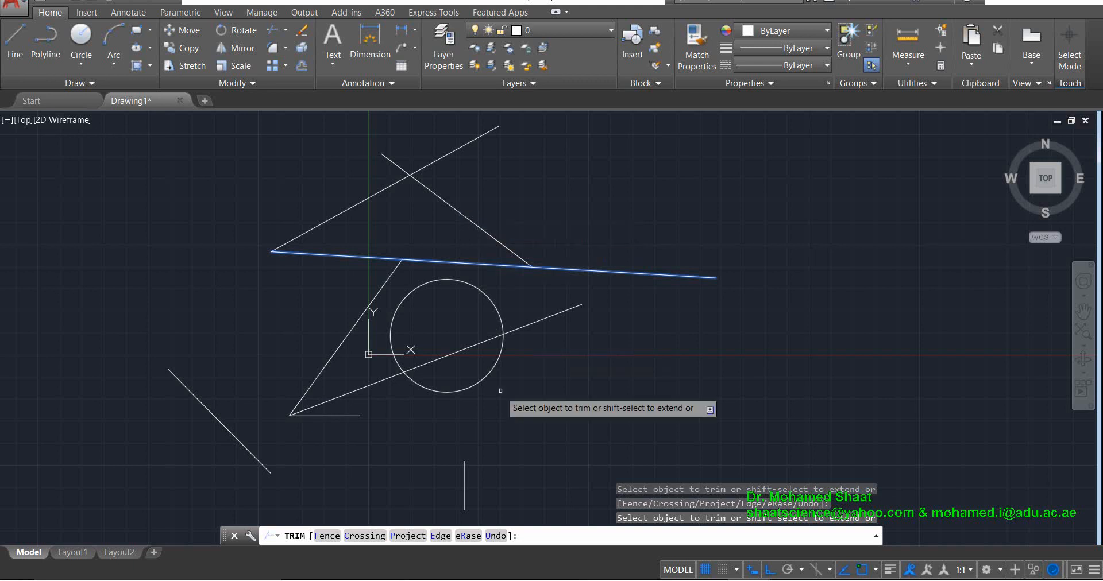
Erase the two leftover slanted segments with Trim's eRase option, and undo the whole trim operation
click(467, 537)
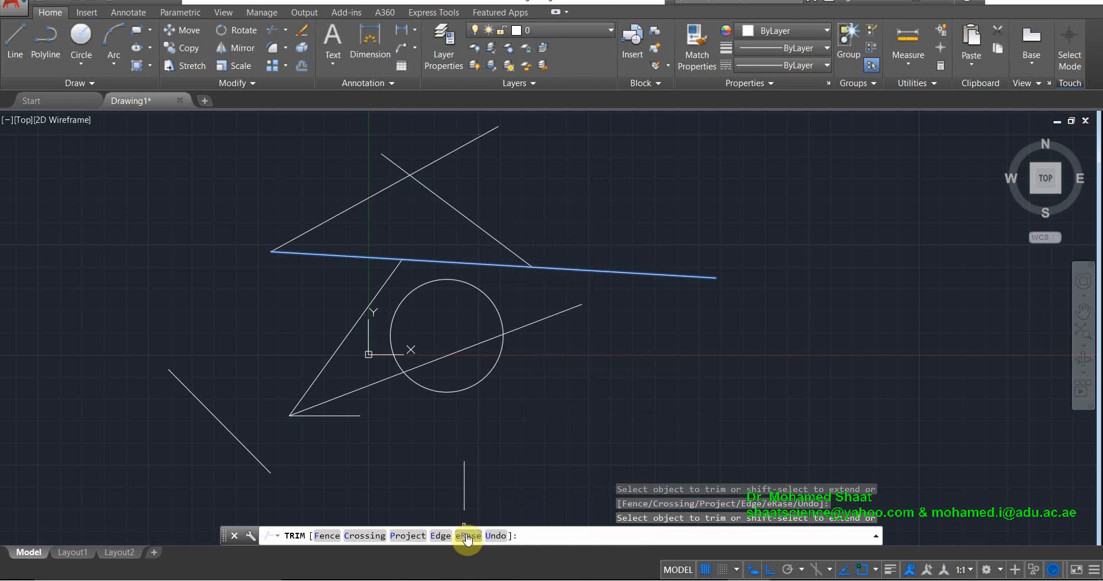
click(463, 529)
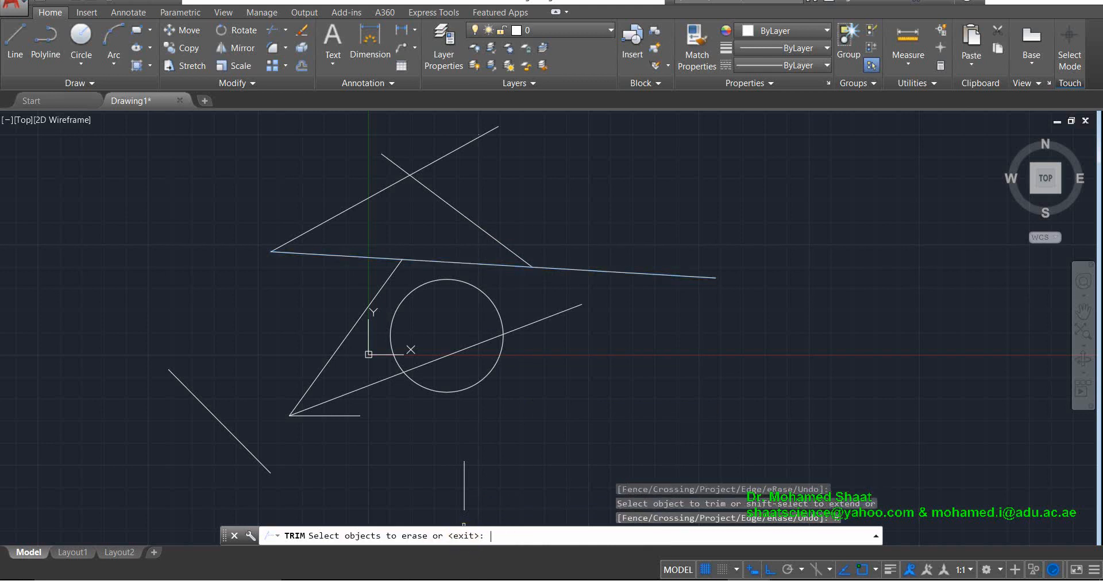
click(482, 229)
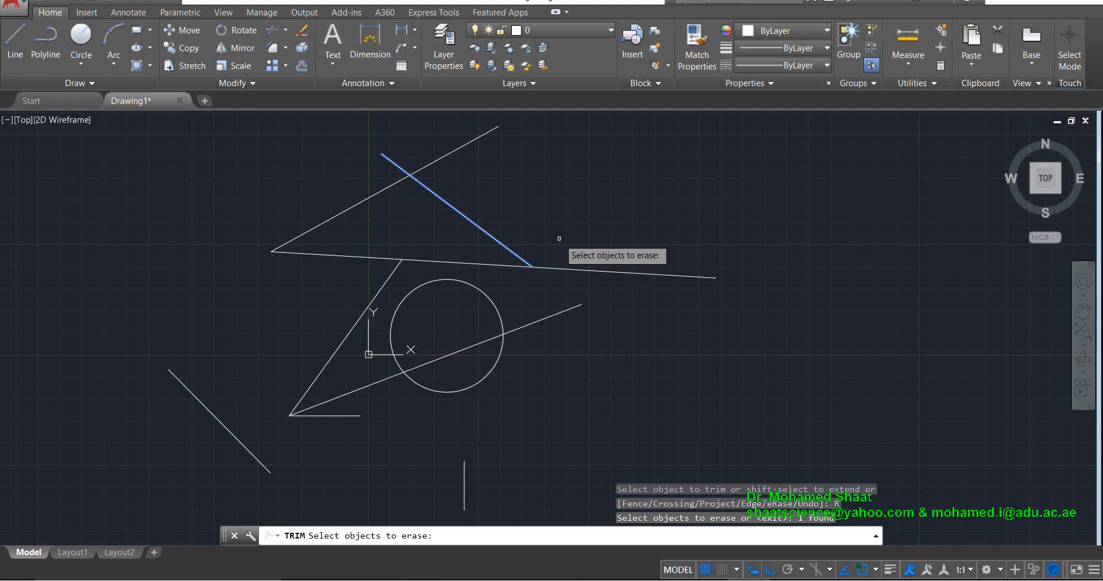
key(Return)
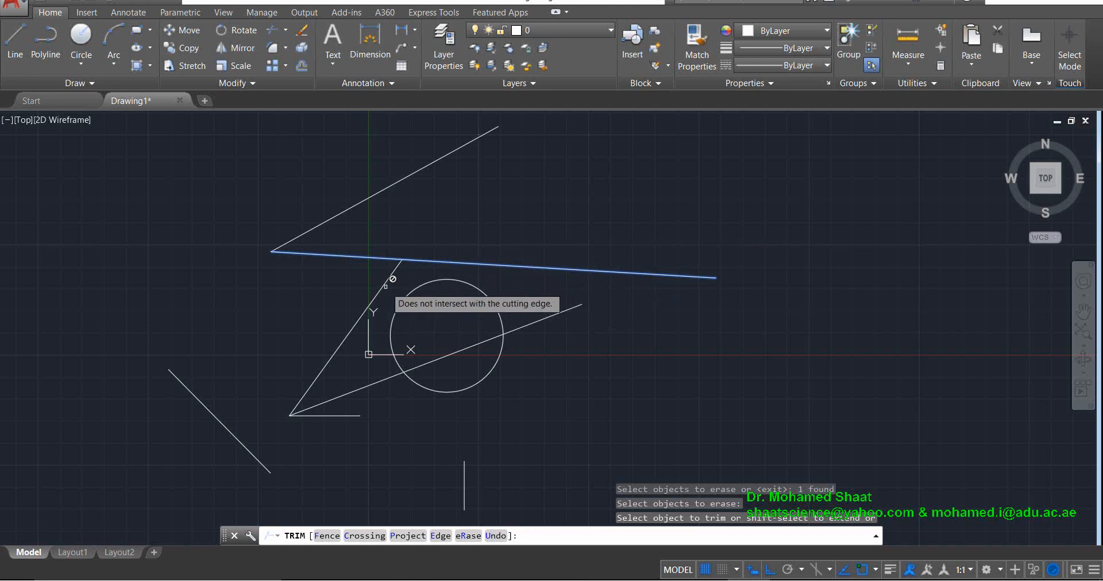
click(468, 536)
click(382, 288)
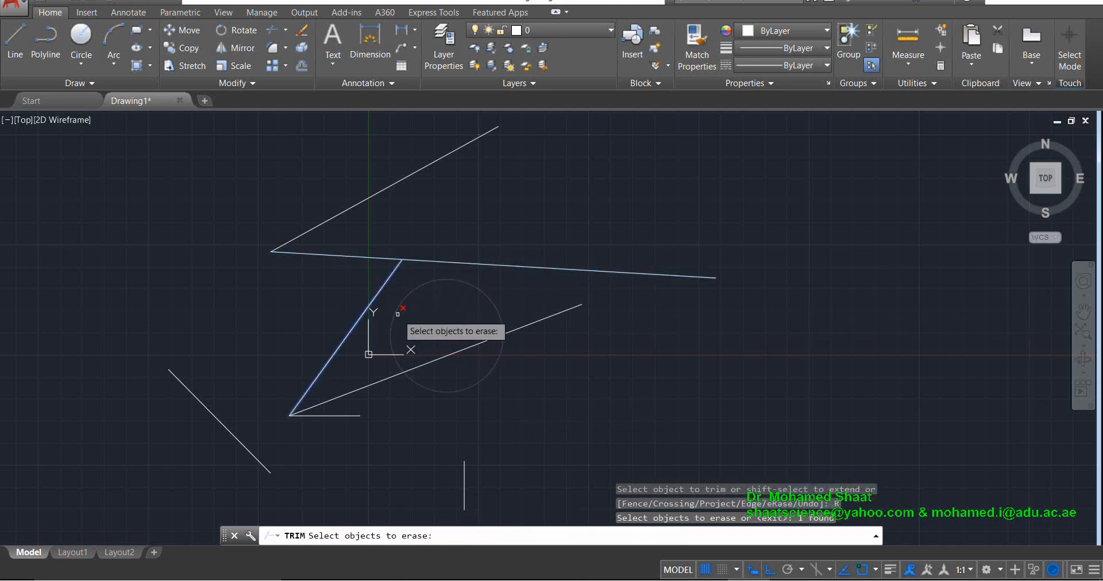
key(Return)
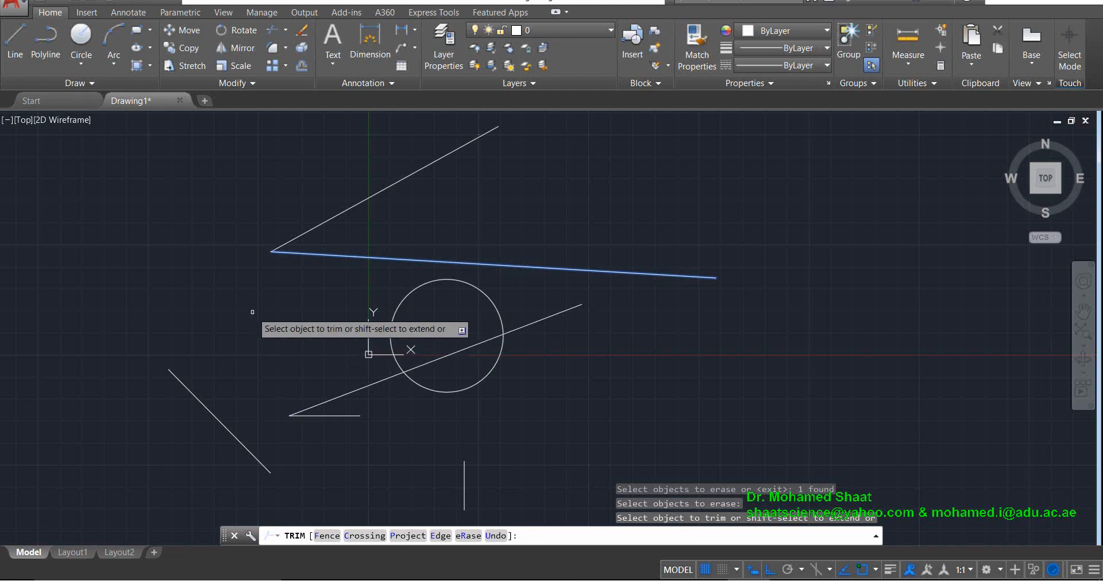
key(Escape)
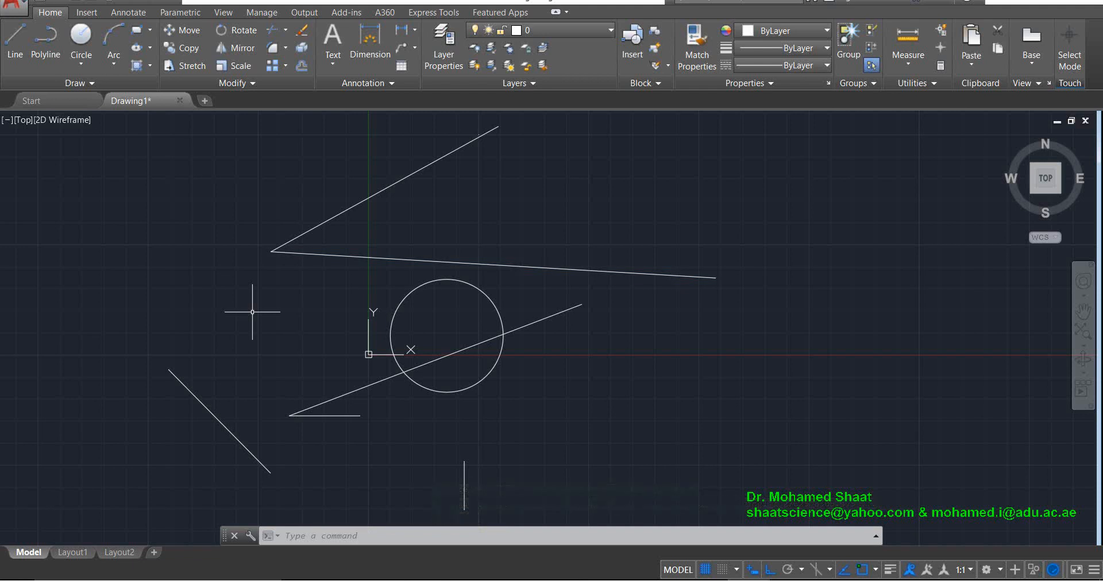
key(ctrl+z)
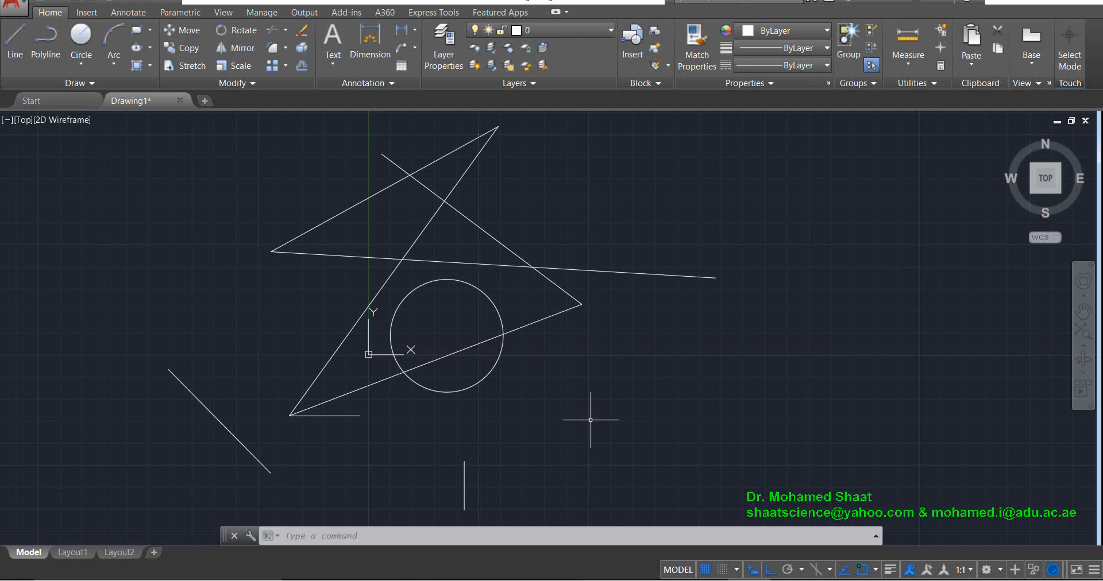
Trim the left end of the near-horizontal line back to the steep line, using all objects as cutting edges
click(270, 30)
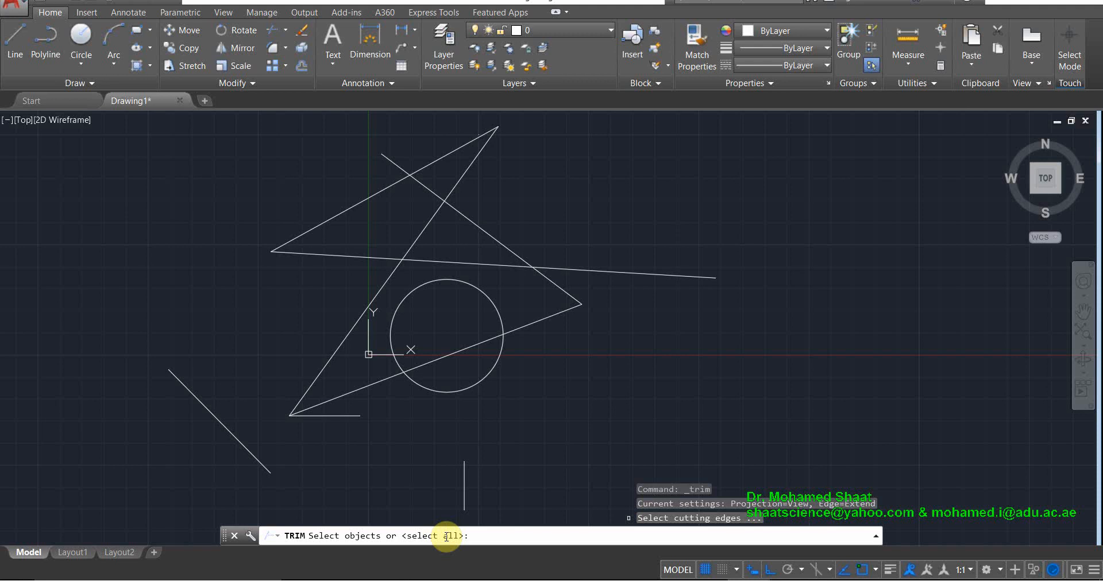
key(Return)
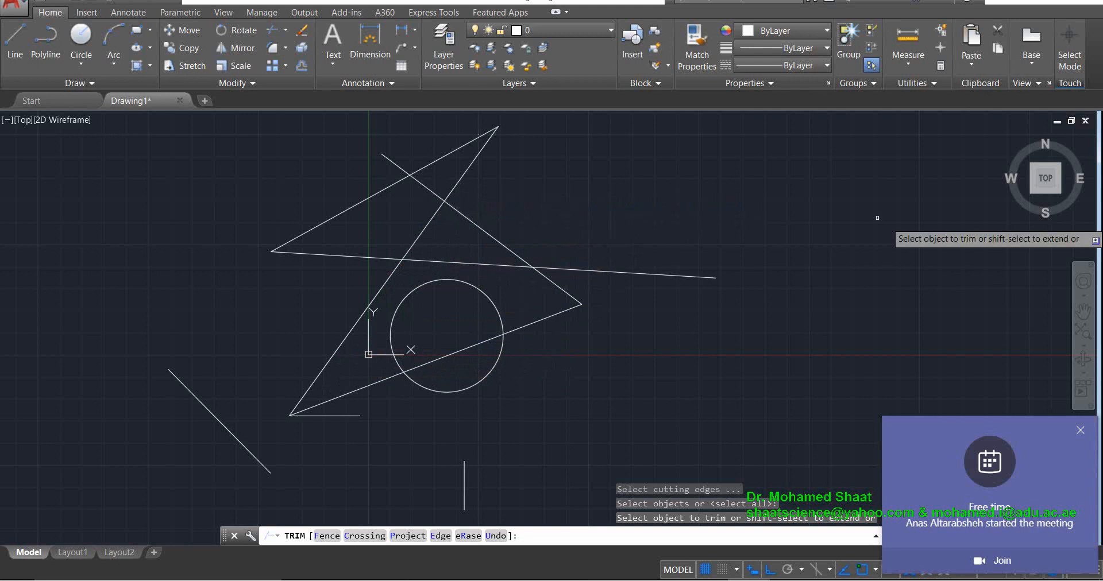
click(1081, 430)
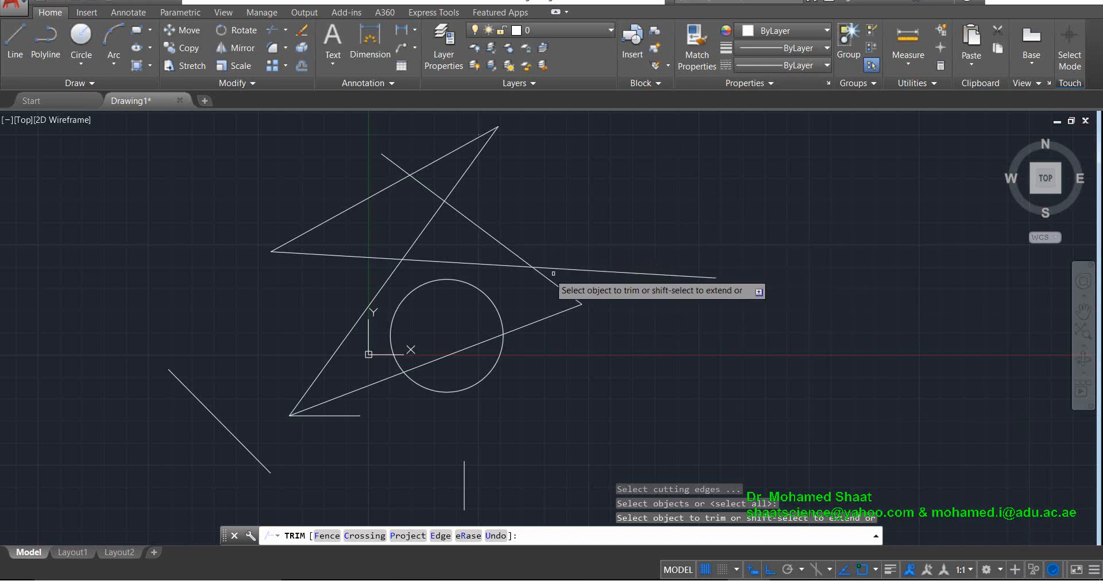
click(345, 253)
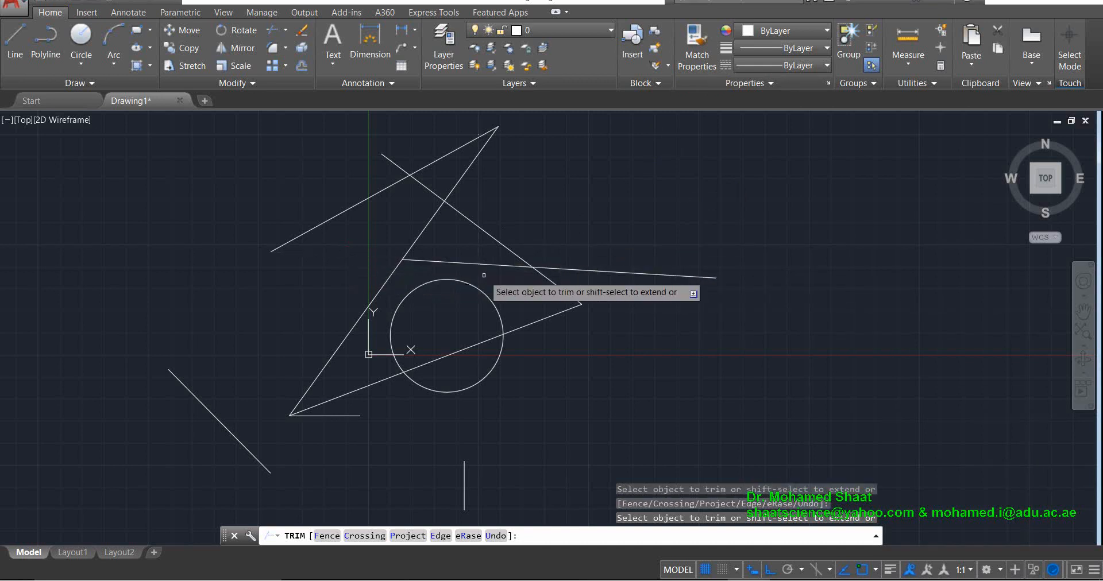
Try to trim the near-horizontal line between the steep line and the descending line, and undo the last trim
click(485, 265)
click(434, 265)
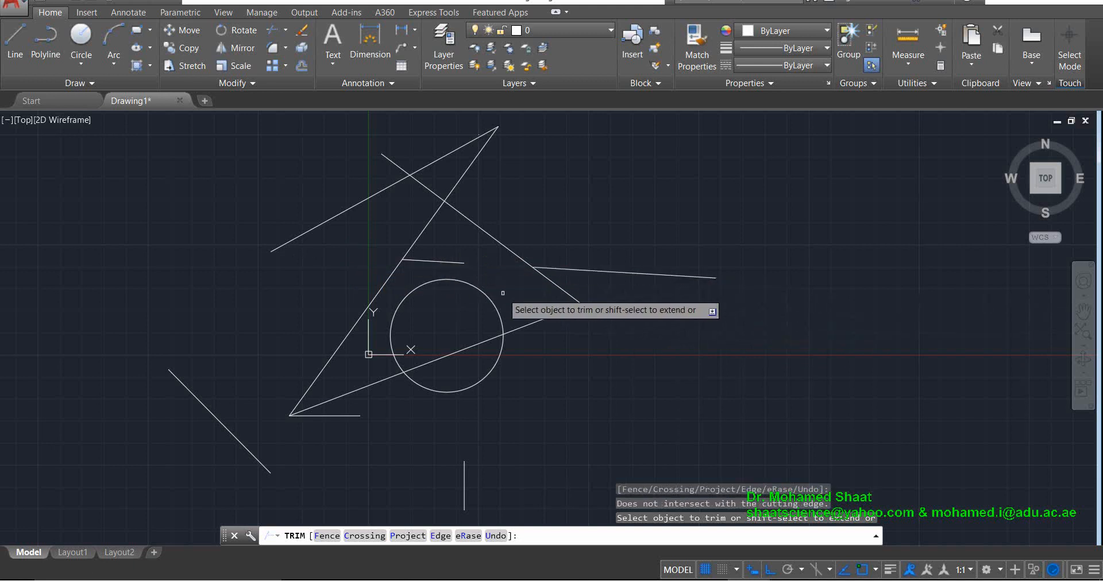
text(u)
key(Return)
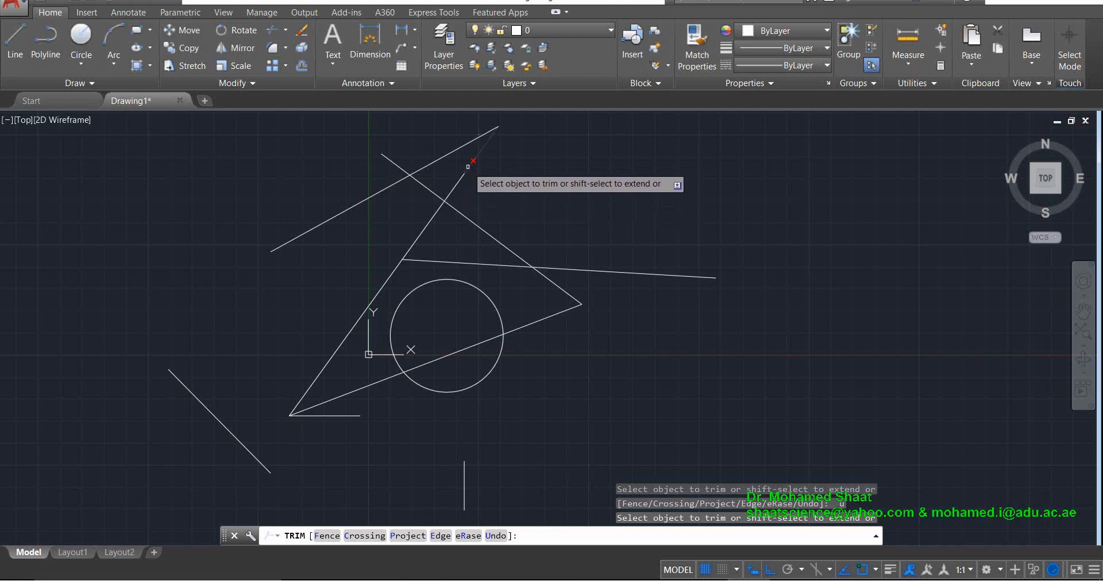
Trim the steep line's upper part, the right-hand overhangs of the near-horizontal and lower slanted lines, and the circle's lower arc
click(455, 186)
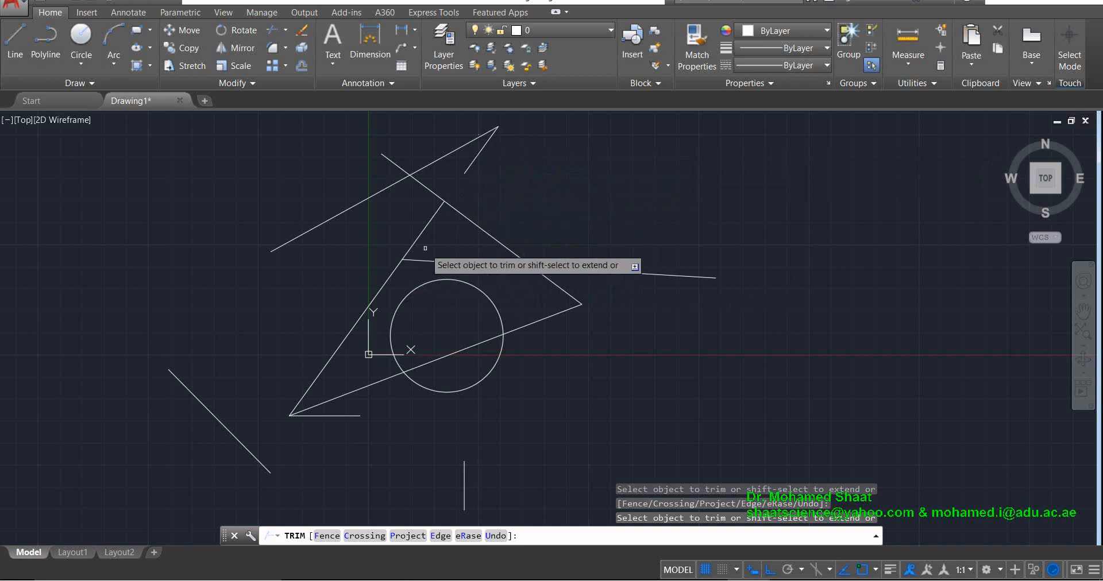
click(424, 229)
click(610, 271)
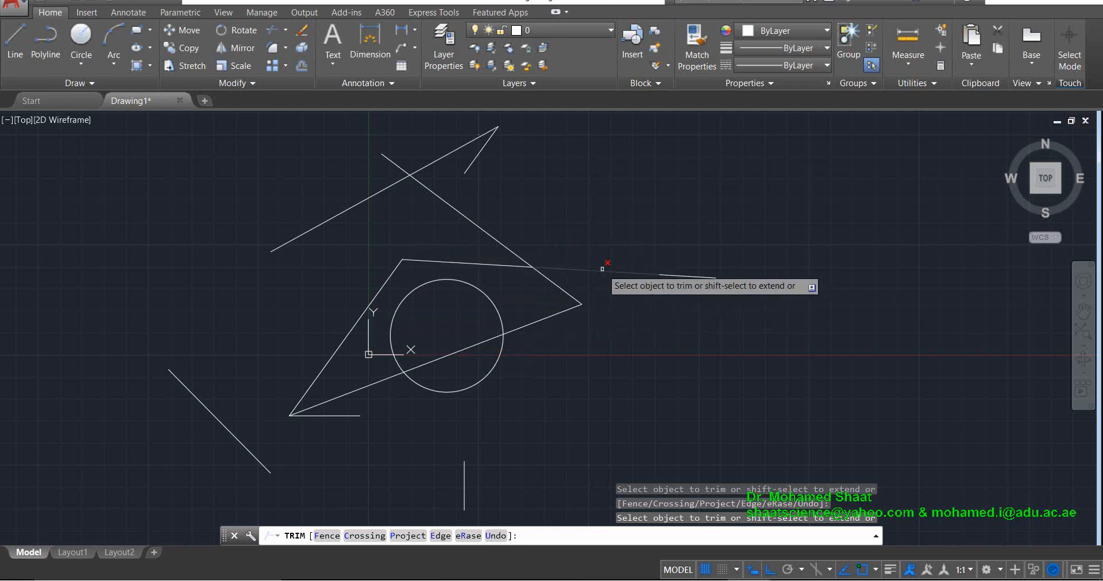
click(530, 325)
click(489, 375)
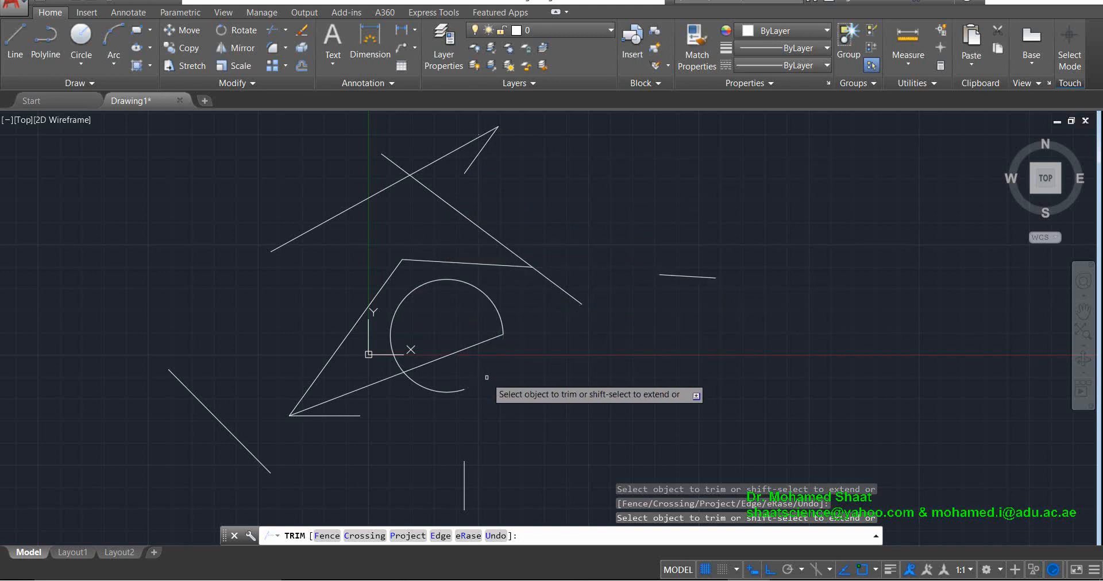
click(332, 357)
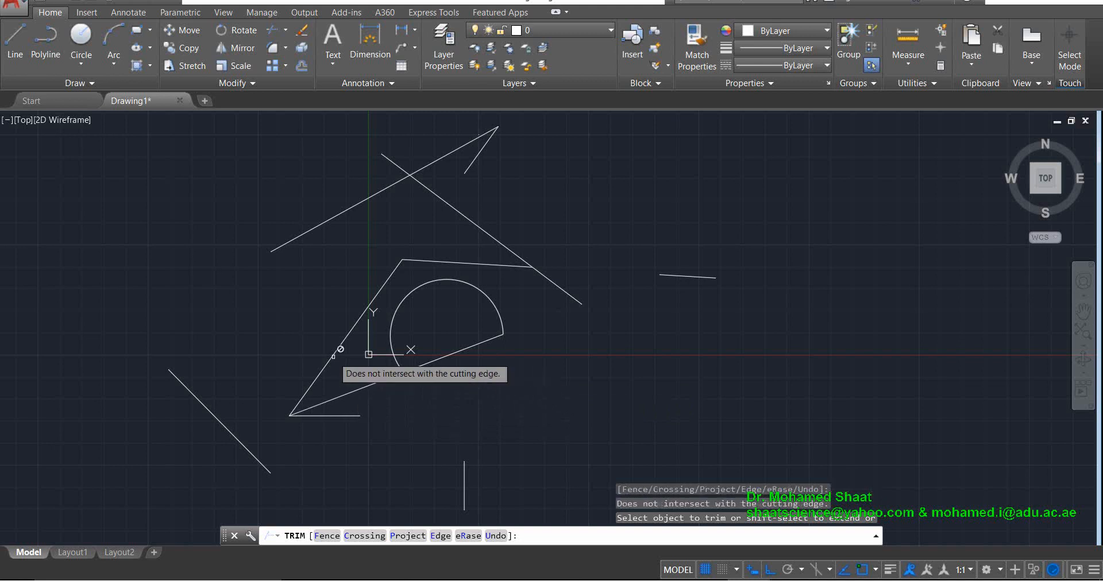
click(359, 390)
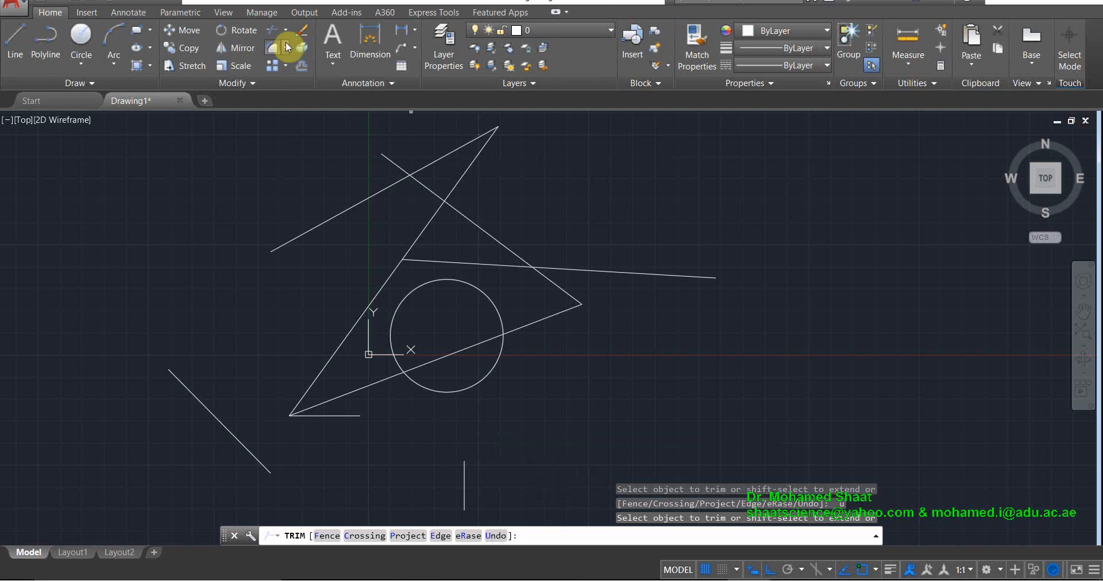
Trim the segments crossed by a fence drawn around the figure and through the circle's lower arc, using all cutting edges, and undo the trim
click(267, 30)
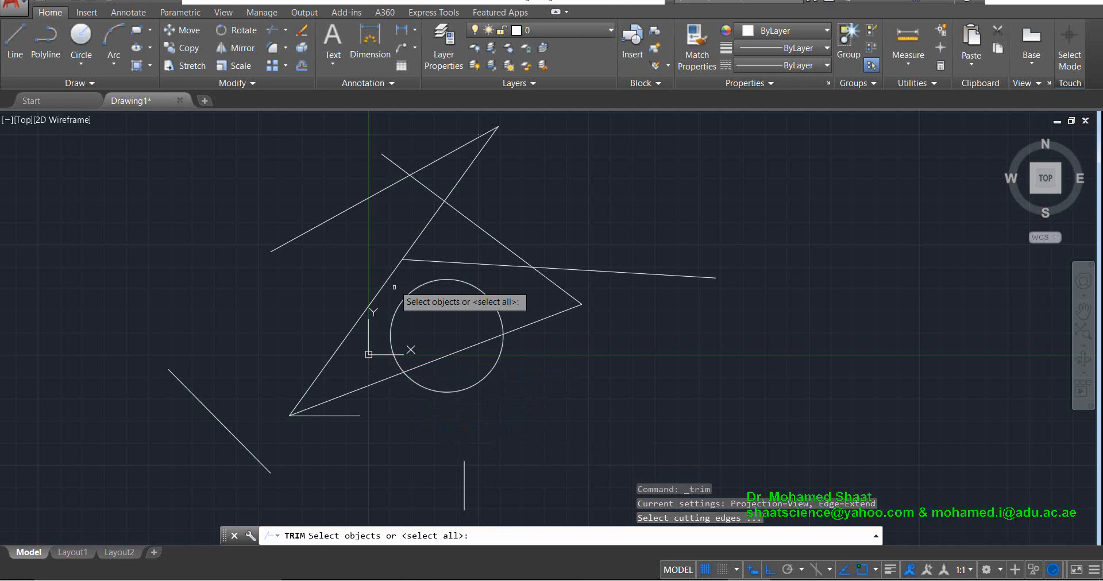
key(Return)
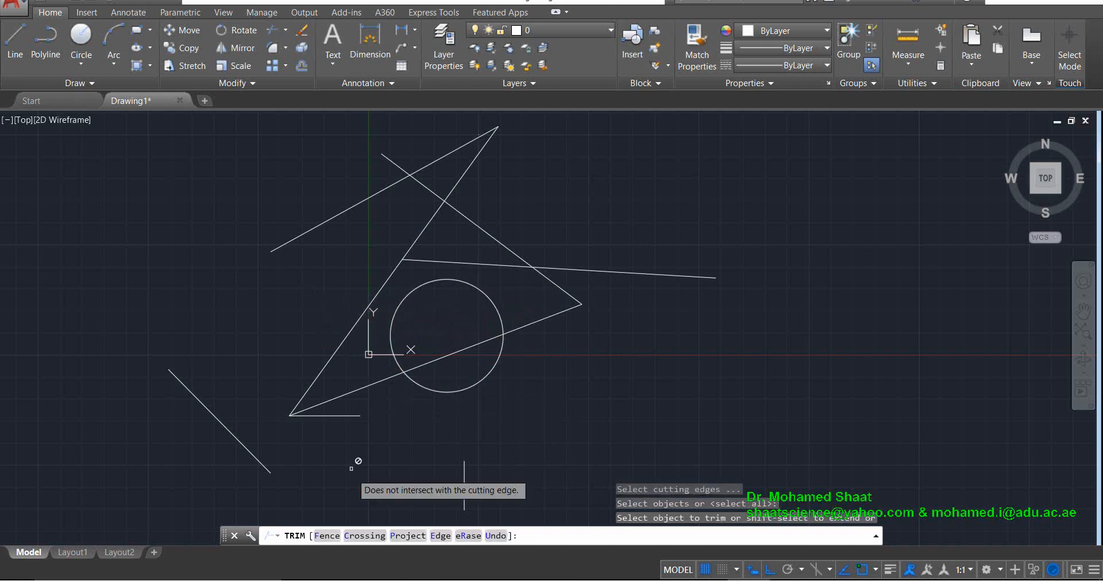
click(322, 536)
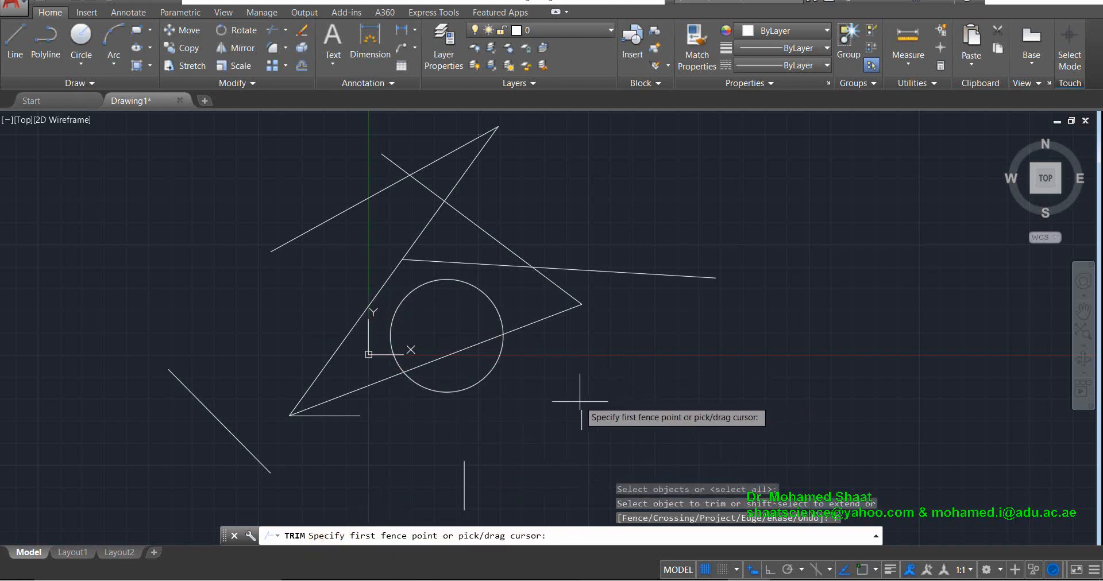
click(553, 401)
click(536, 308)
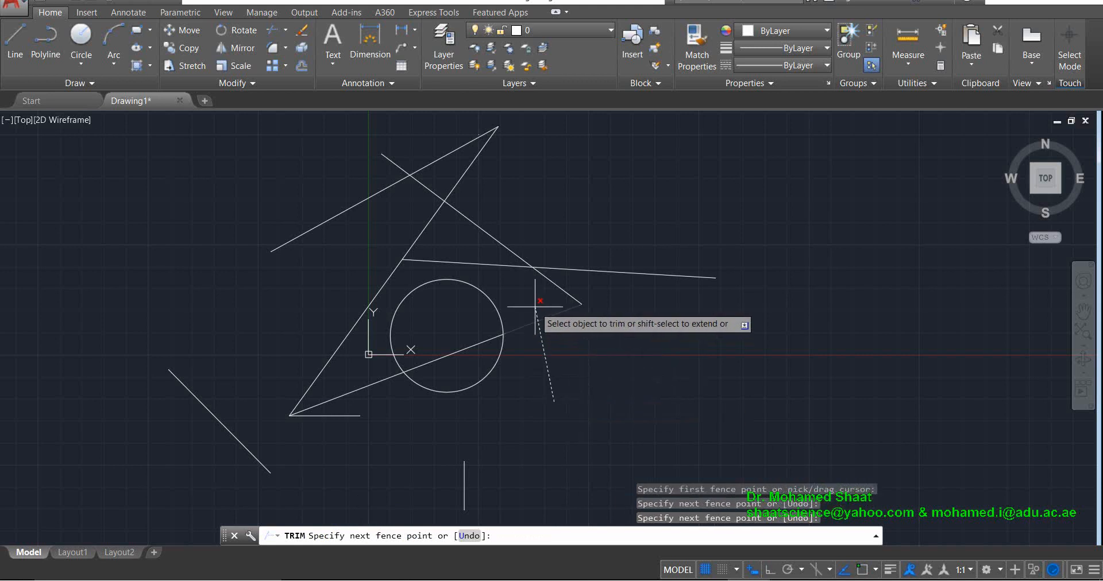
click(573, 279)
click(573, 248)
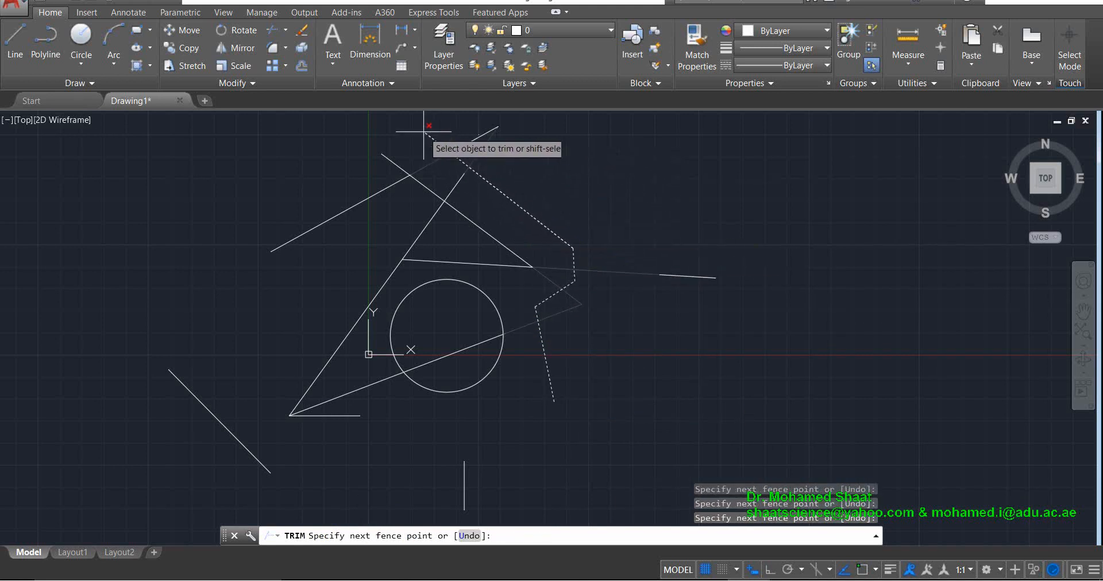
click(423, 132)
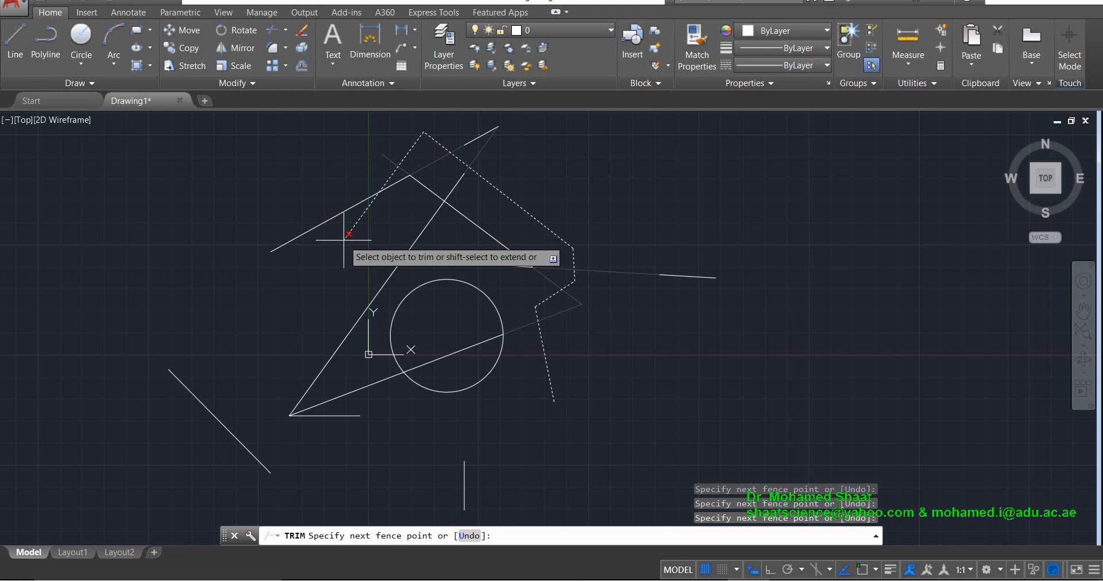
click(323, 248)
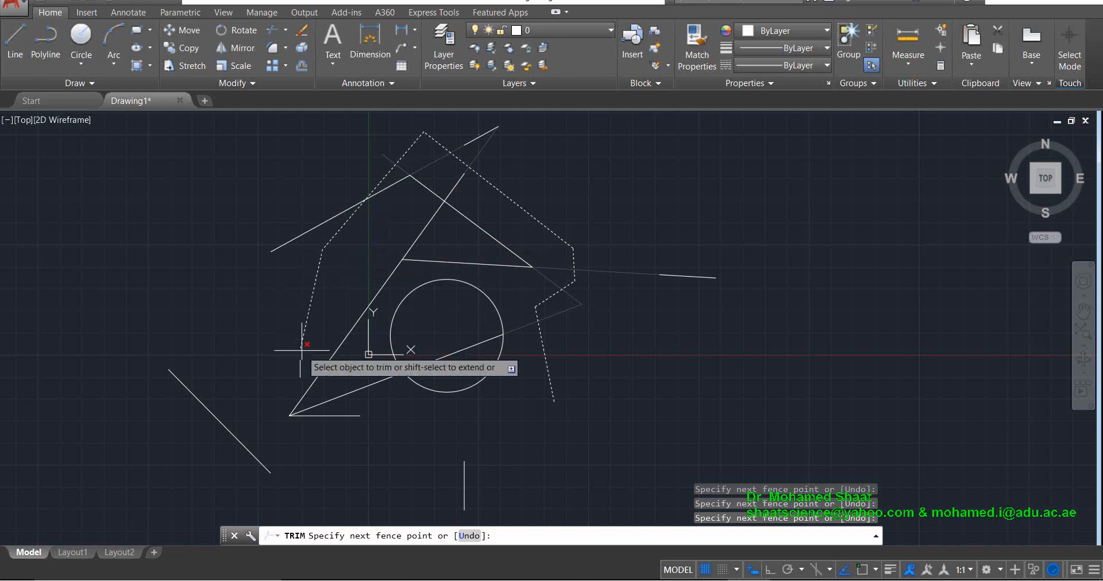
click(383, 422)
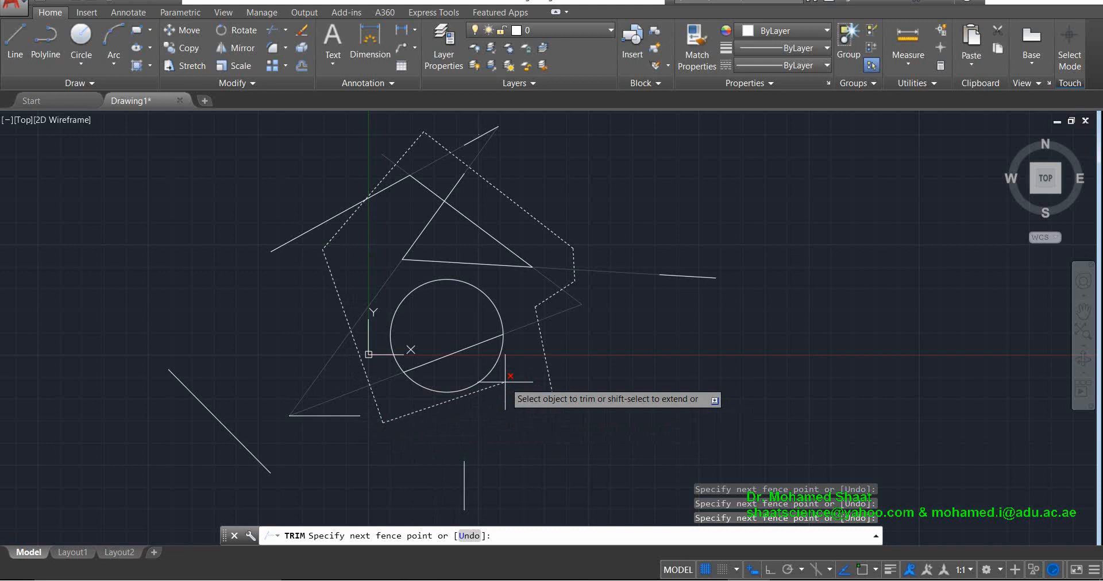
click(476, 372)
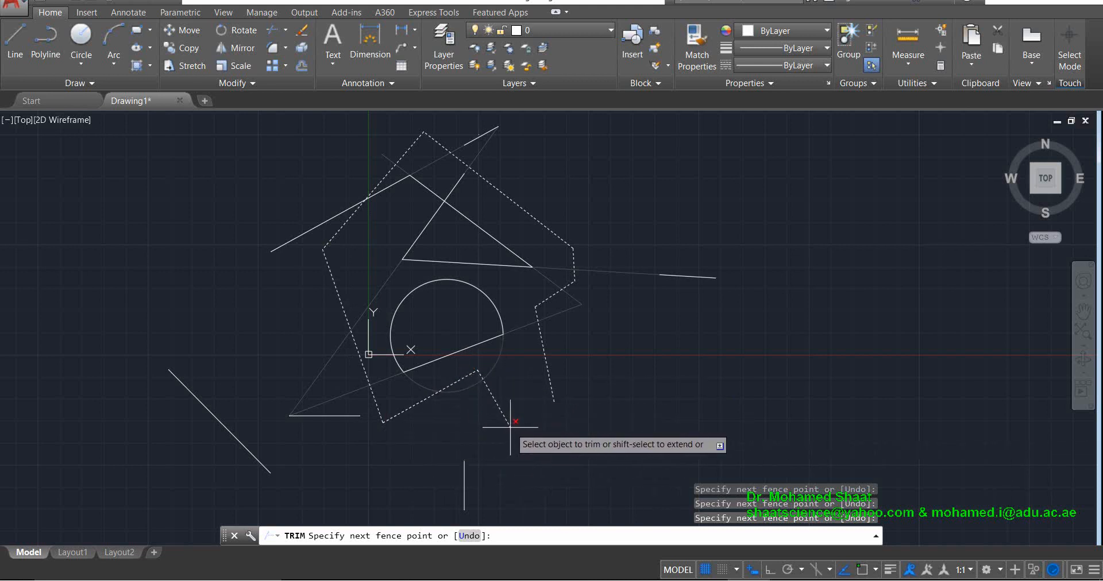
key(Return)
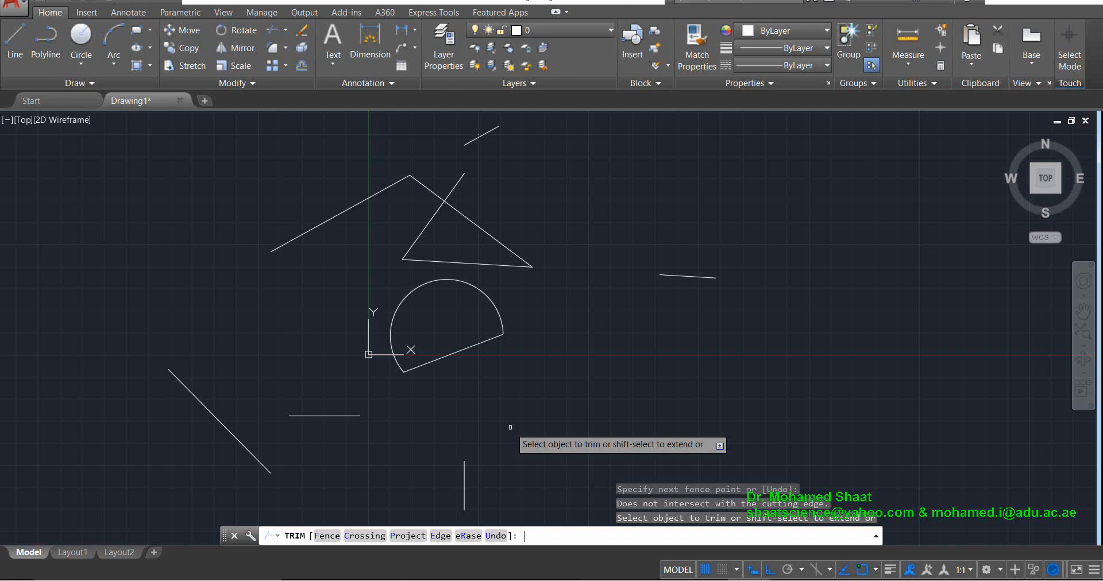
key(Escape)
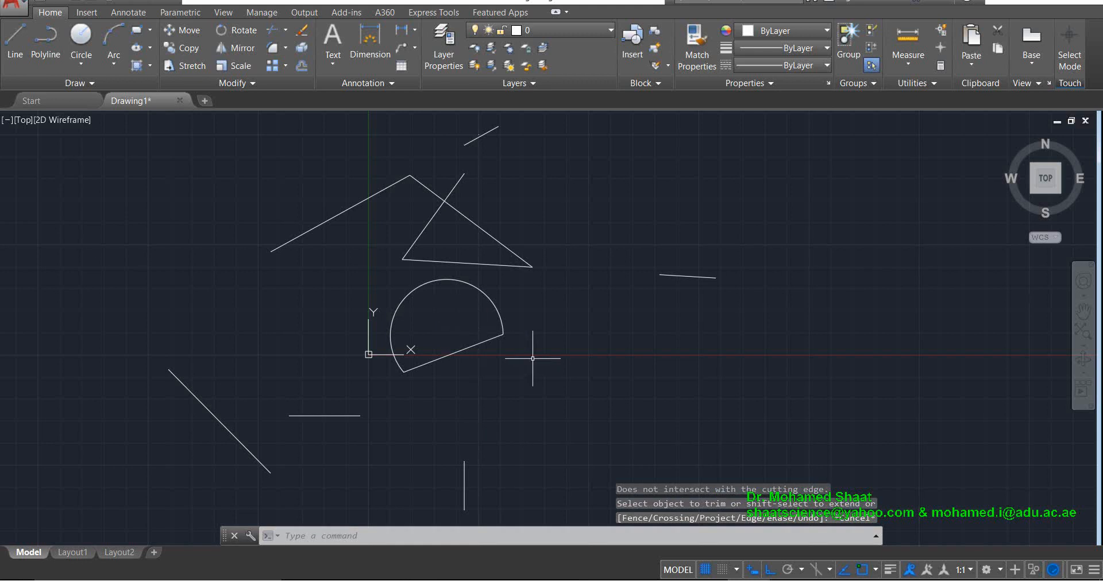
key(ctrl+z)
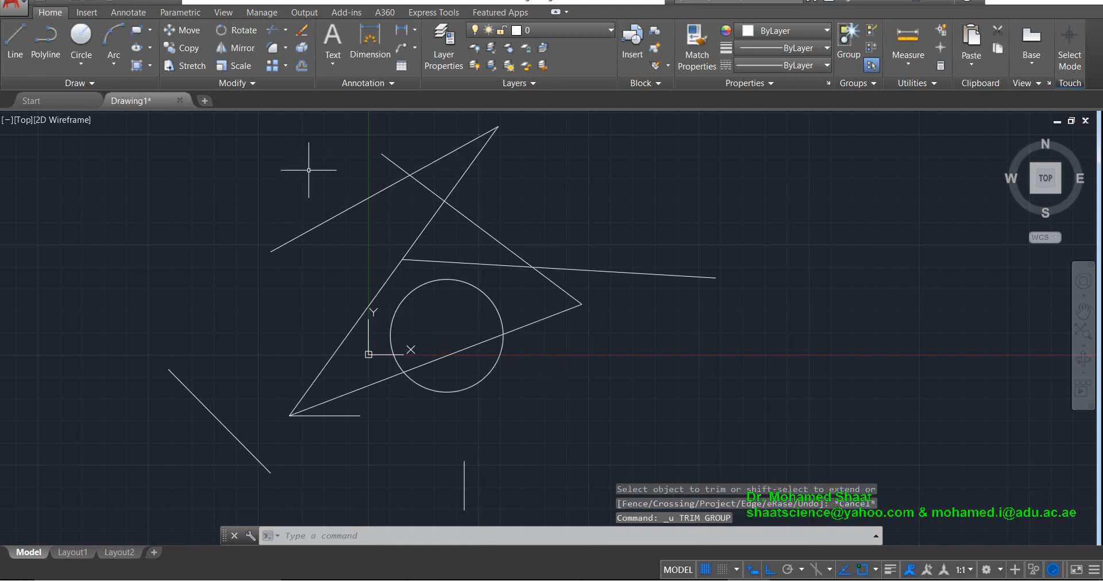
Trim the near-horizontal line on both sides of its crossing with the descending line, and undo the trim operation
click(275, 30)
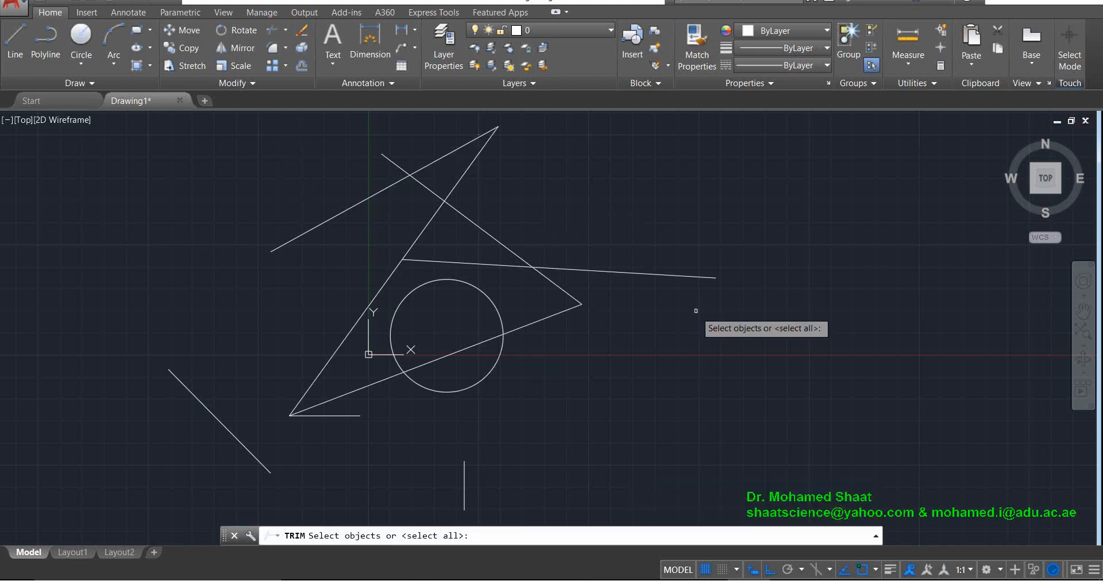
click(635, 272)
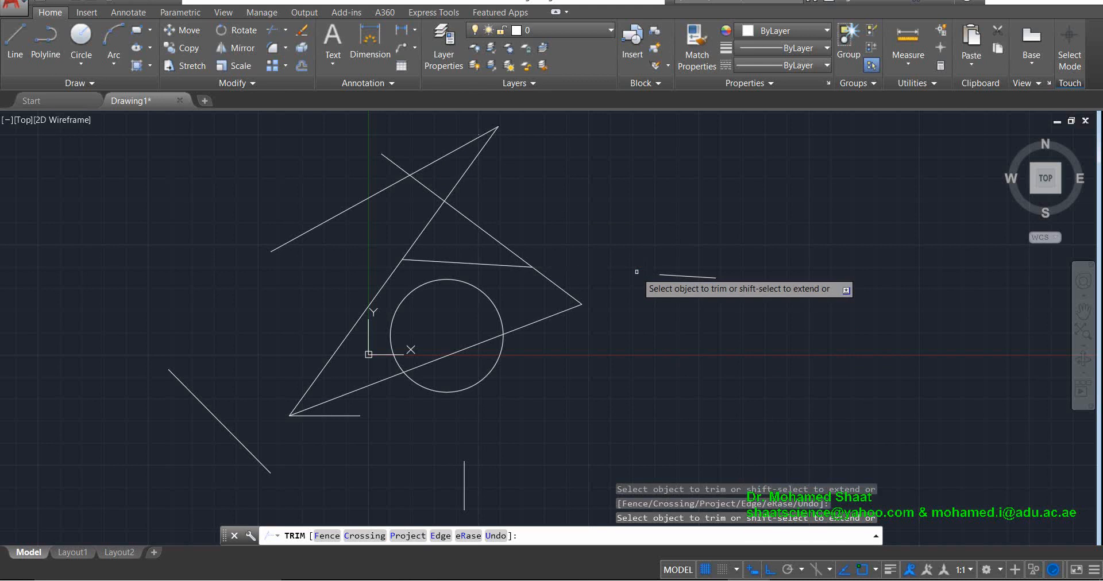
click(468, 265)
key(Escape)
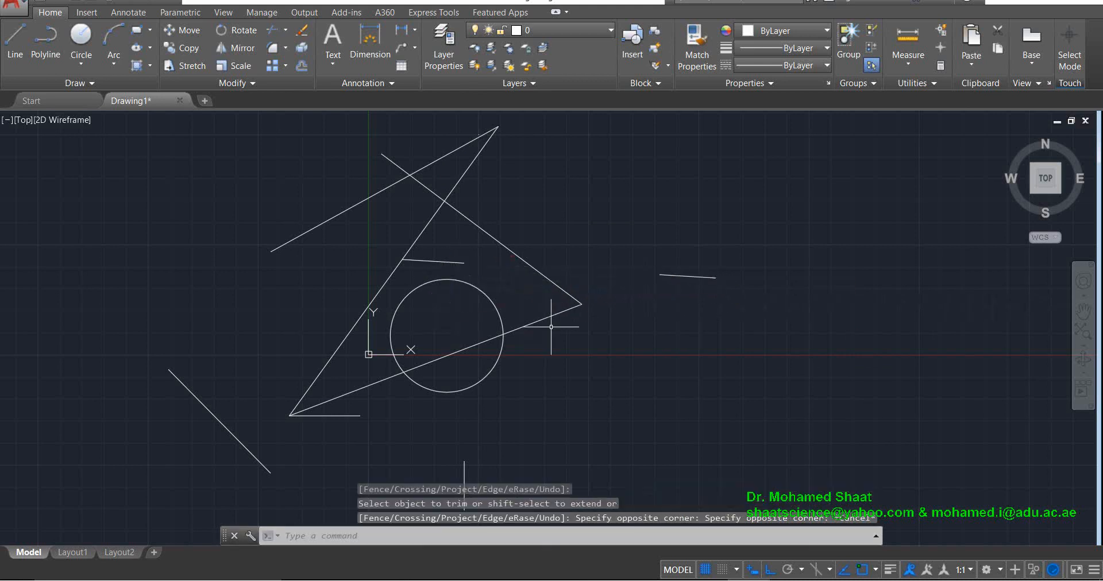
key(ctrl+z)
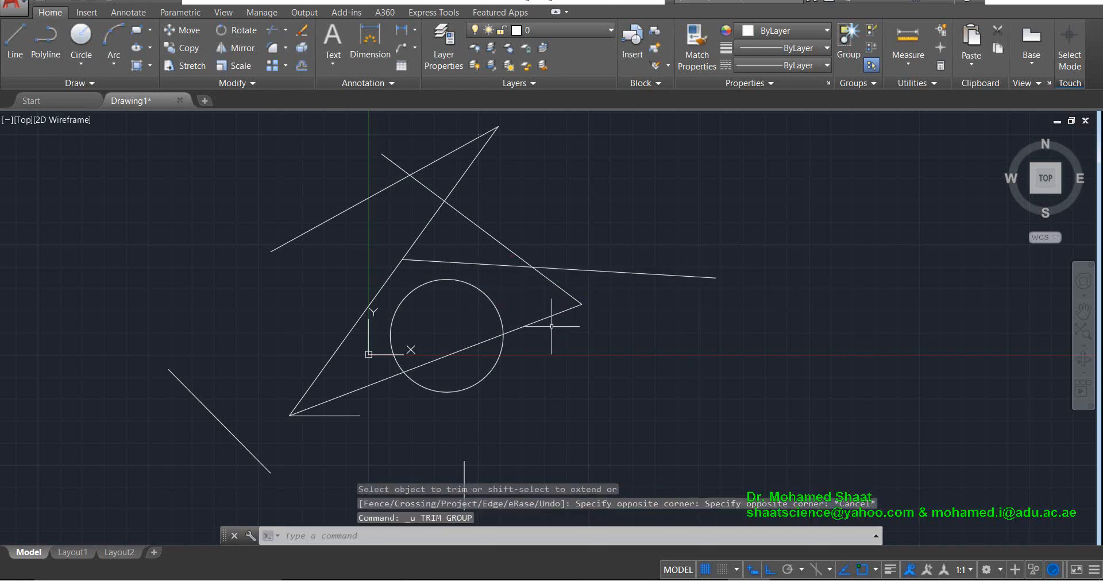
click(285, 29)
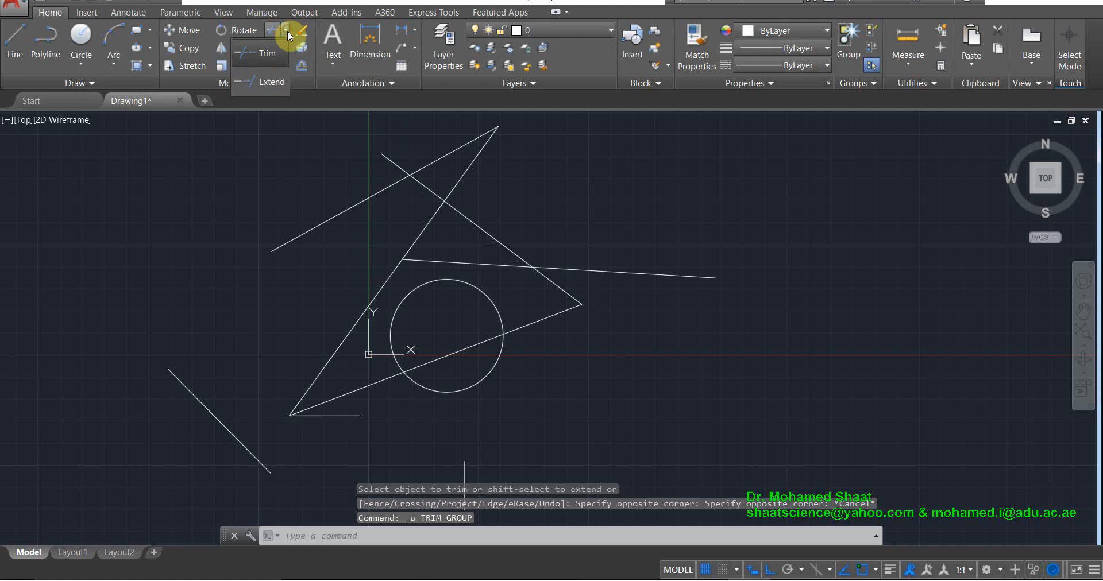
click(271, 78)
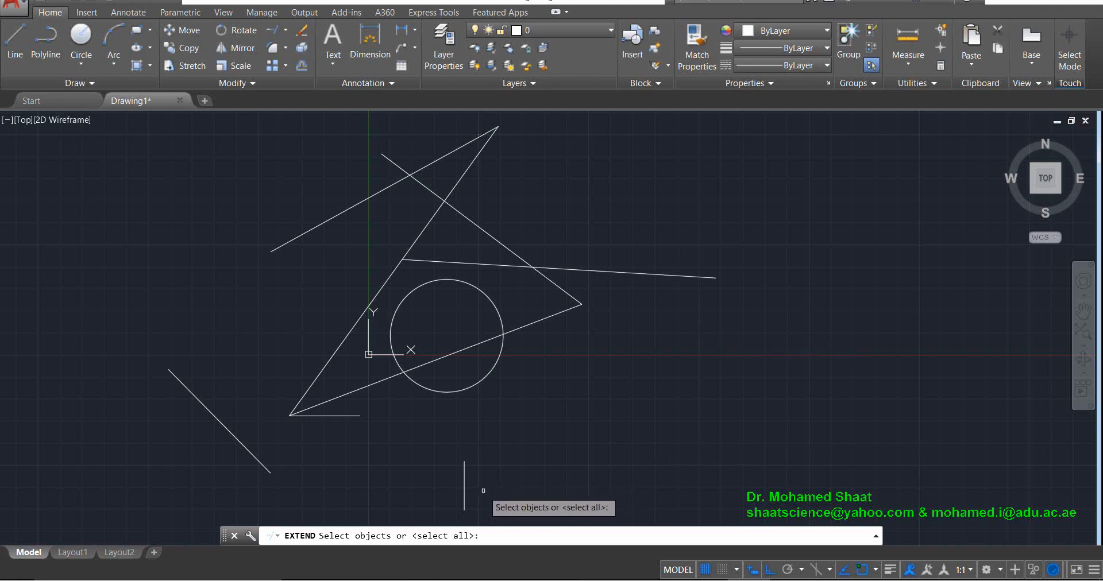
key(Escape)
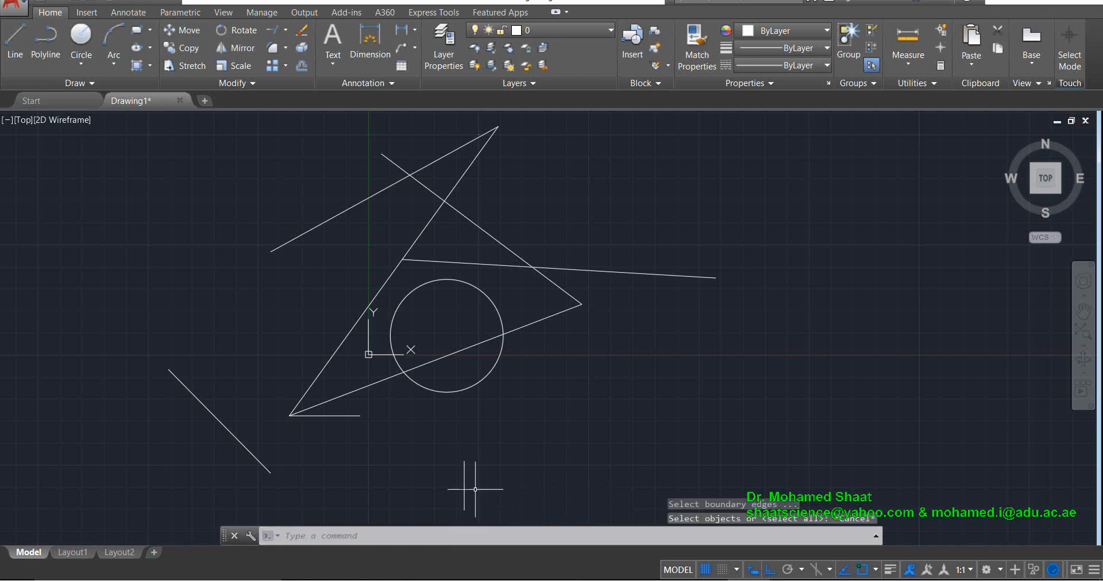
Stretch the short vertical line's upper endpoint straight up to the level of the short horizontal line, and undo the grip edit
click(492, 486)
click(408, 493)
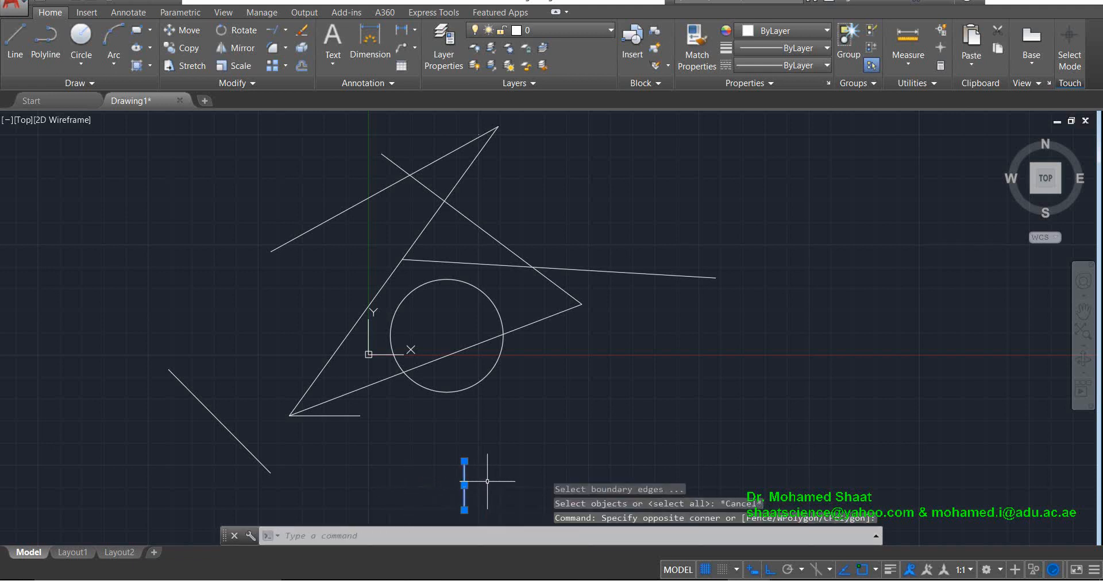
click(465, 461)
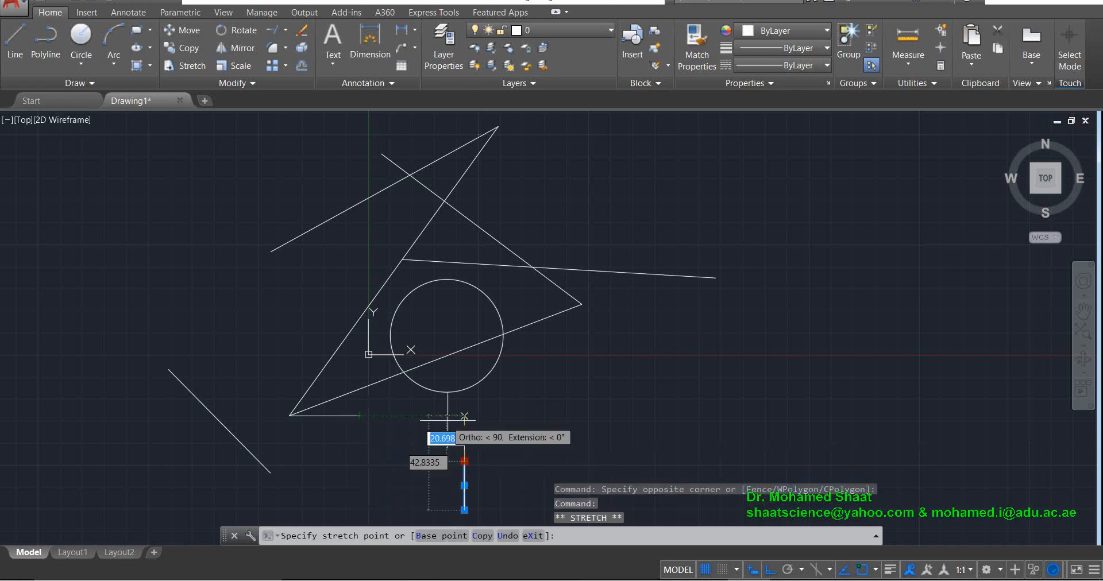
click(464, 415)
key(Escape)
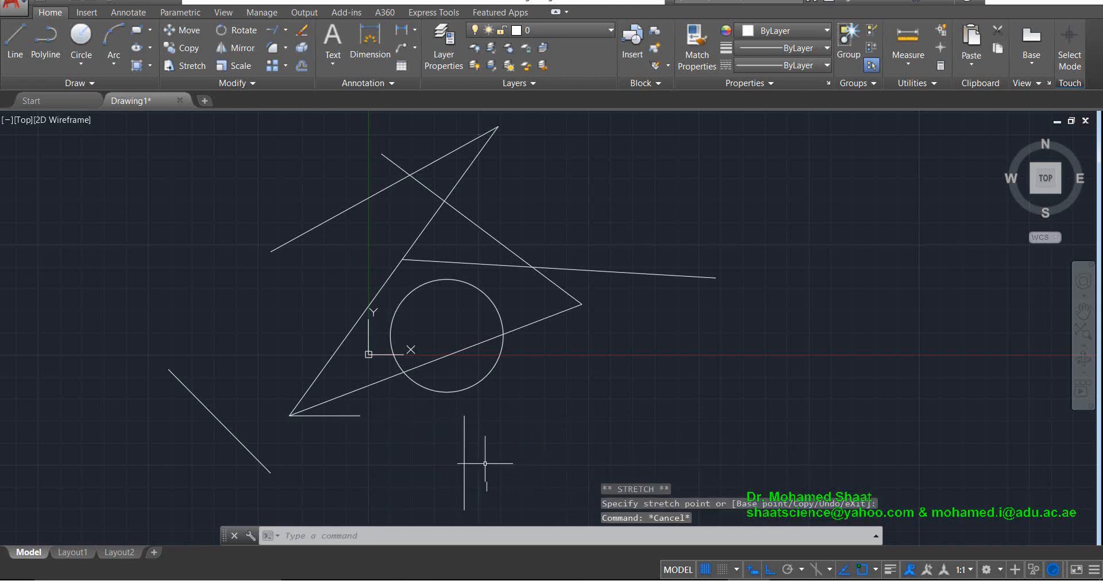
key(ctrl+z)
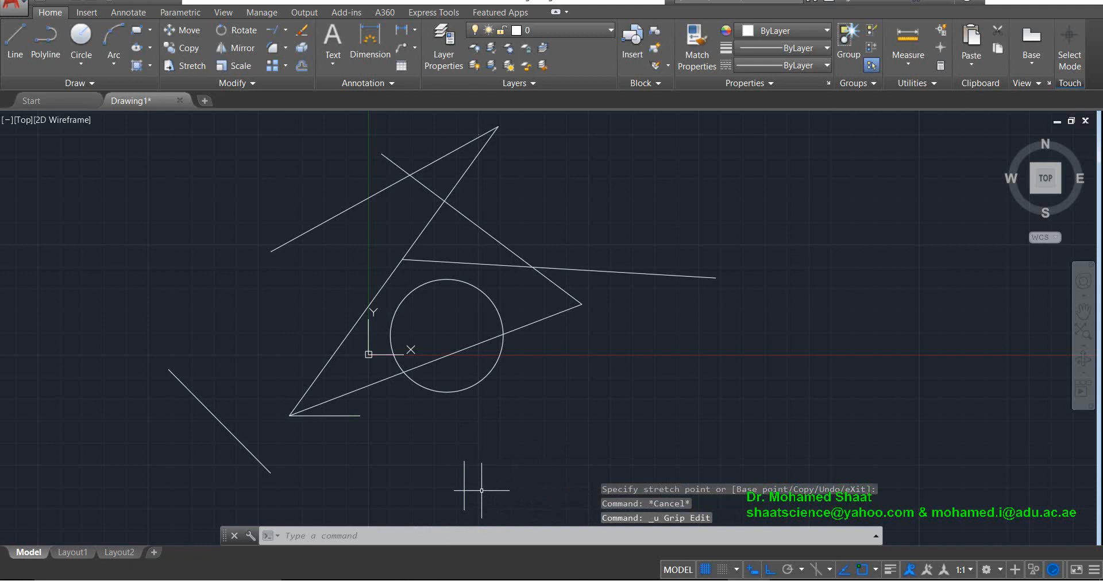
Repeat the grip stretch of the vertical line's upper endpoint, aligning it with the horizontal line, and undo it
click(488, 472)
click(435, 496)
mouse_move(465, 461)
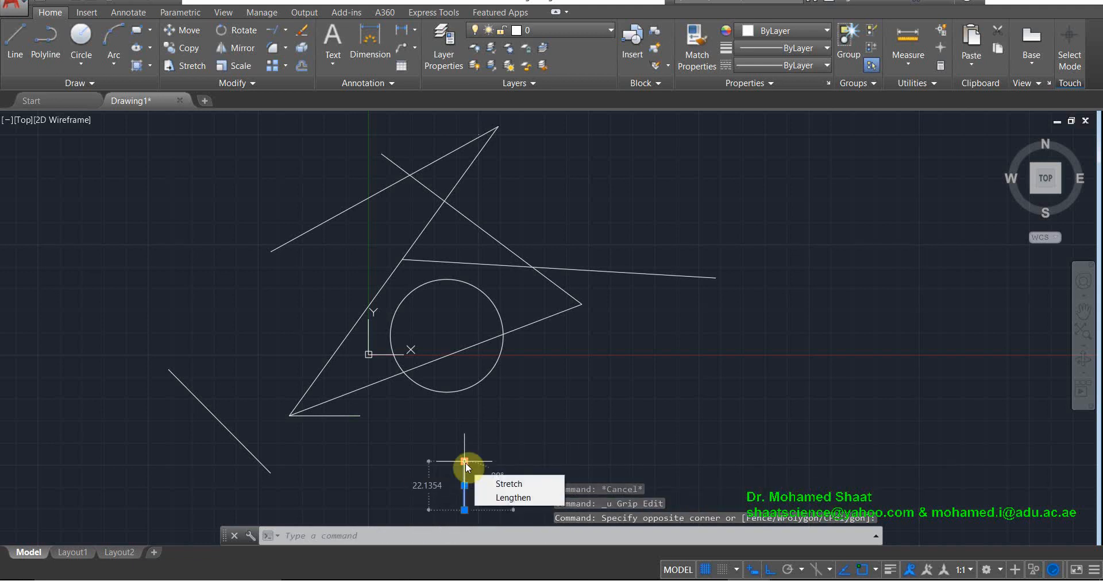
click(464, 461)
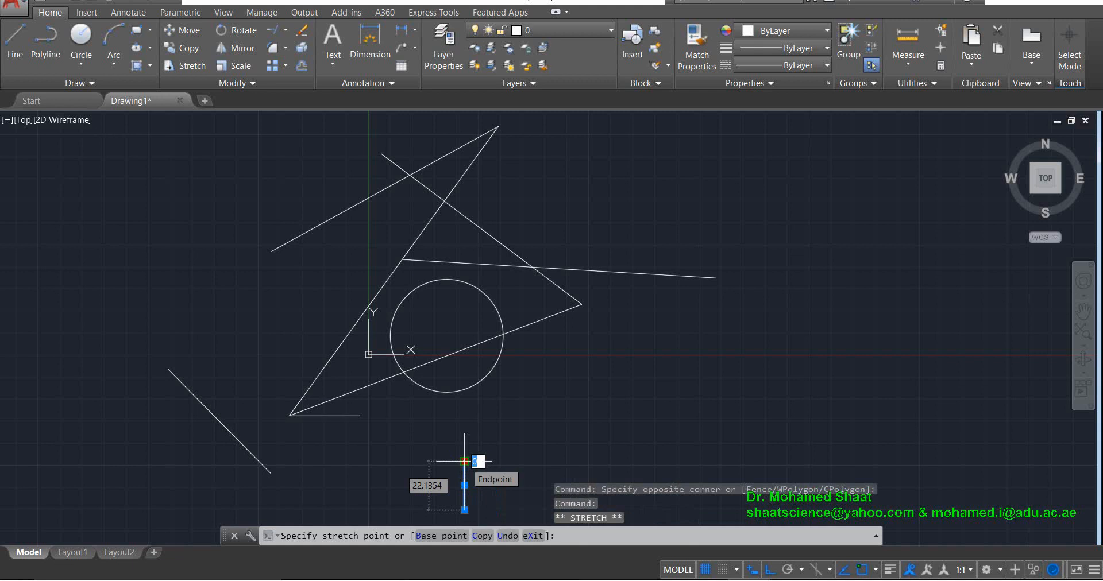
click(465, 416)
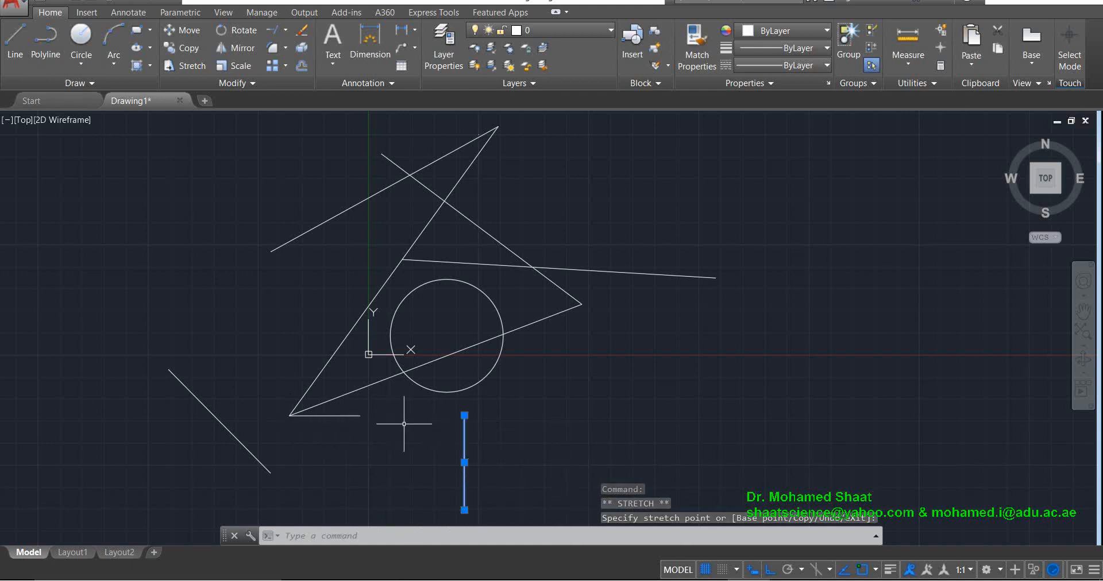
key(ctrl+z)
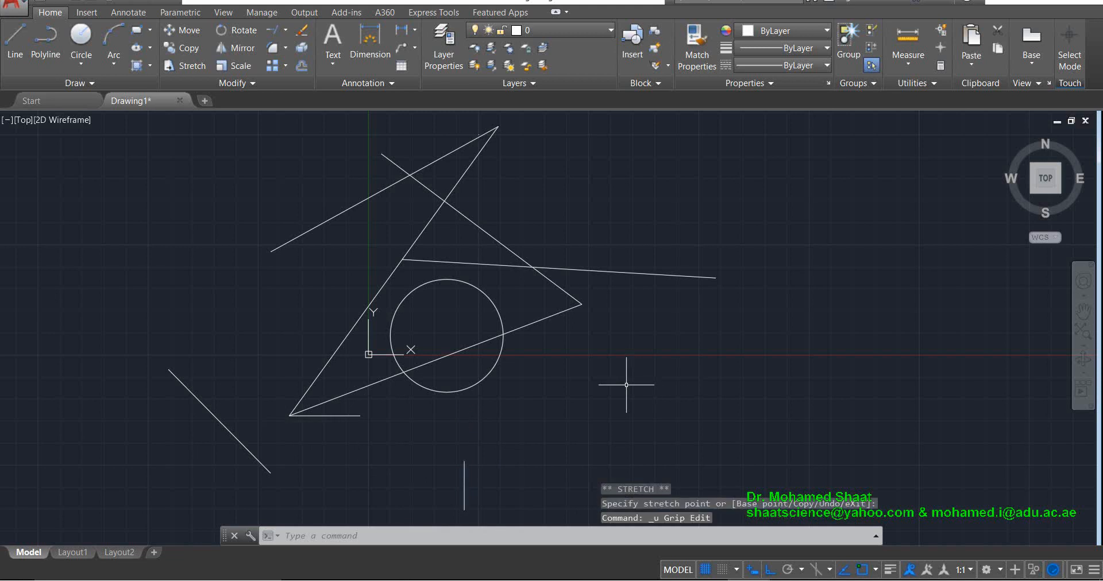
Extend the short vertical line and the short horizontal line until they meet at a corner, using all objects as boundary edges
click(285, 31)
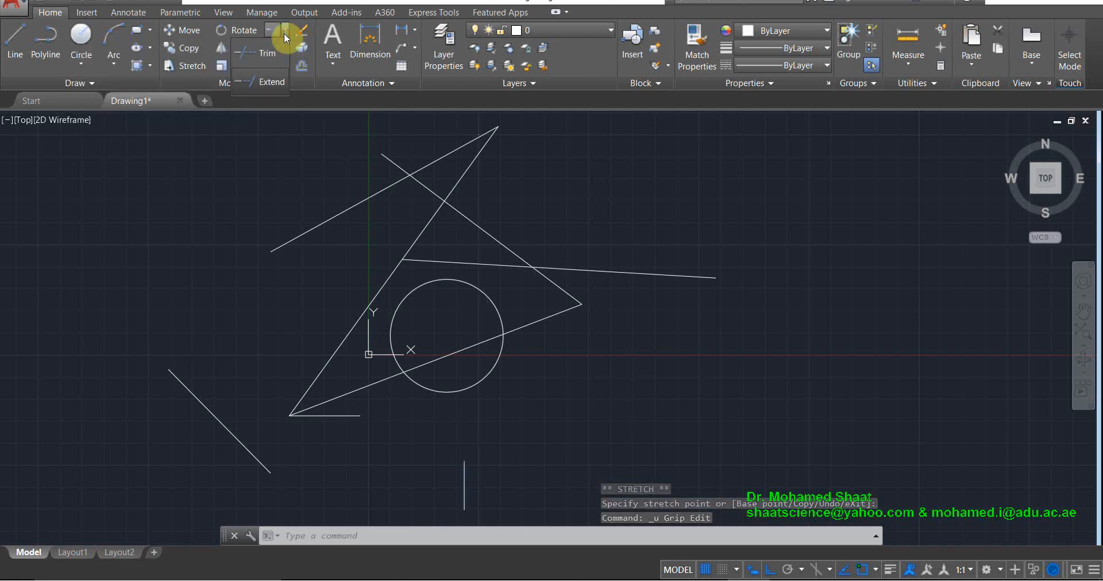
click(260, 81)
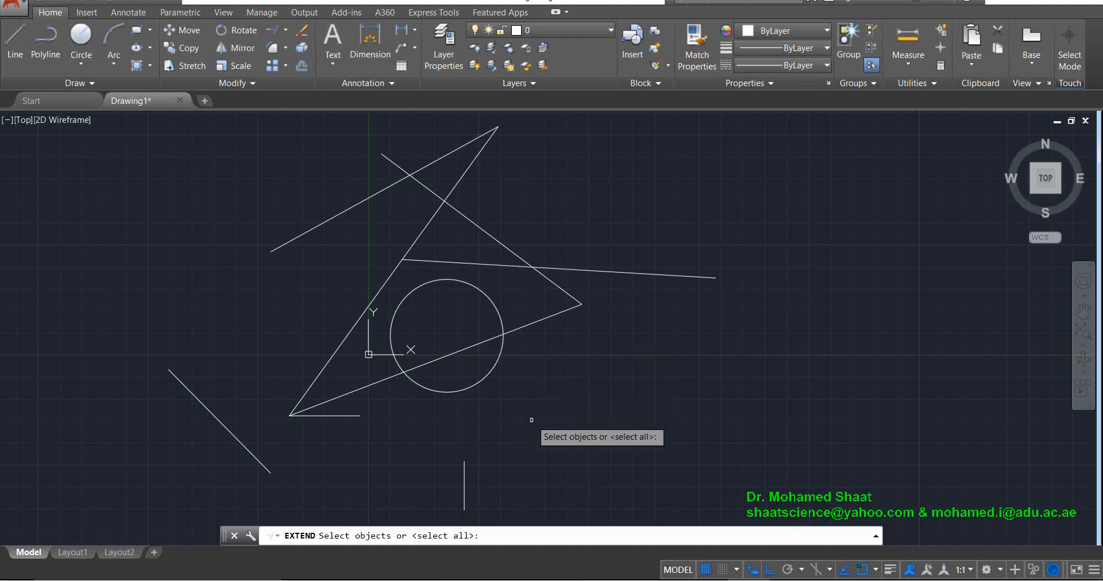
key(Return)
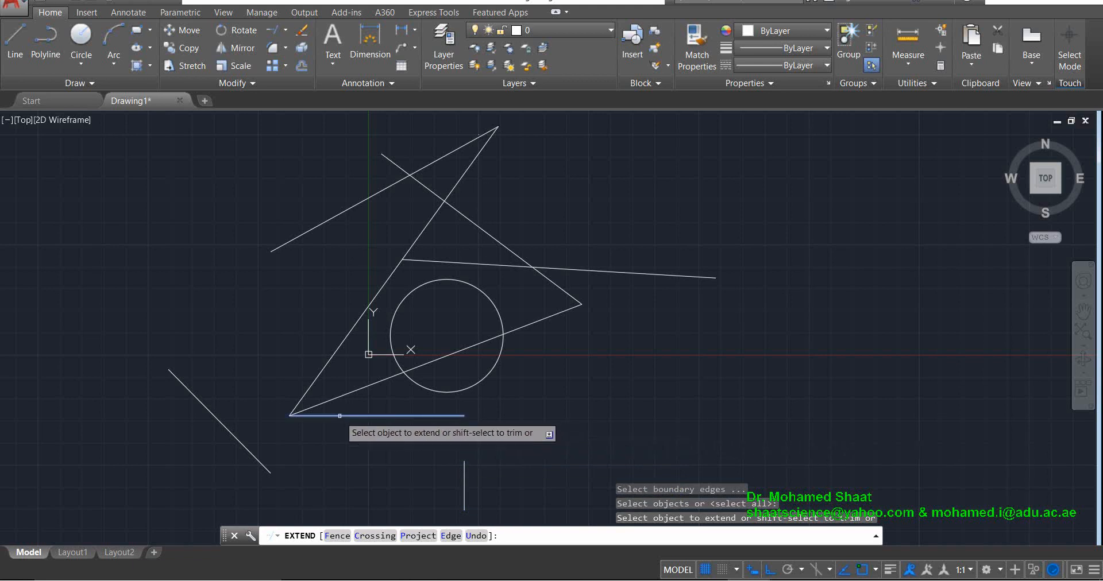
click(464, 472)
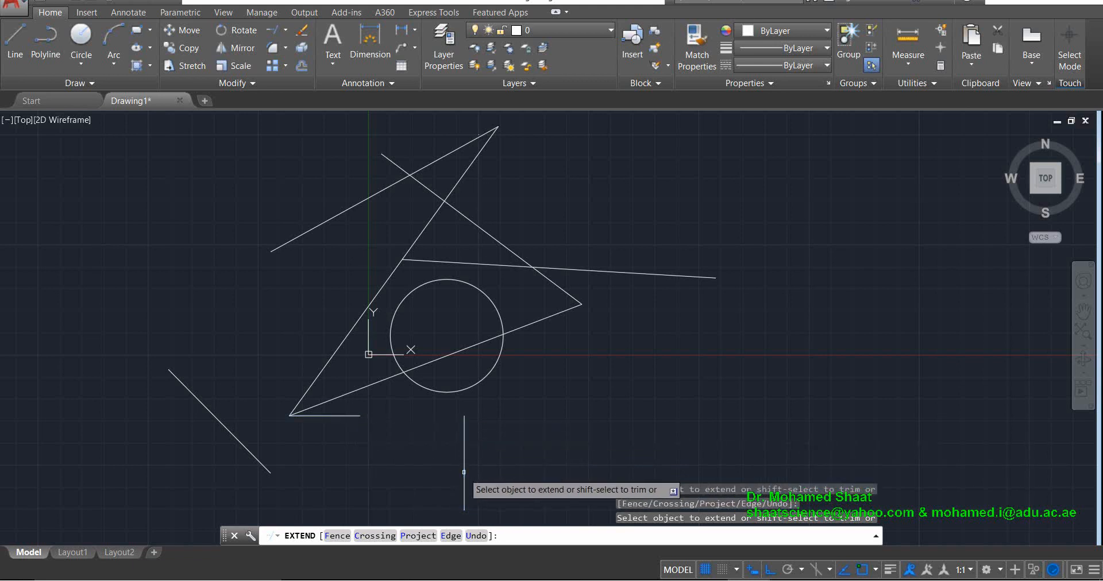
click(347, 416)
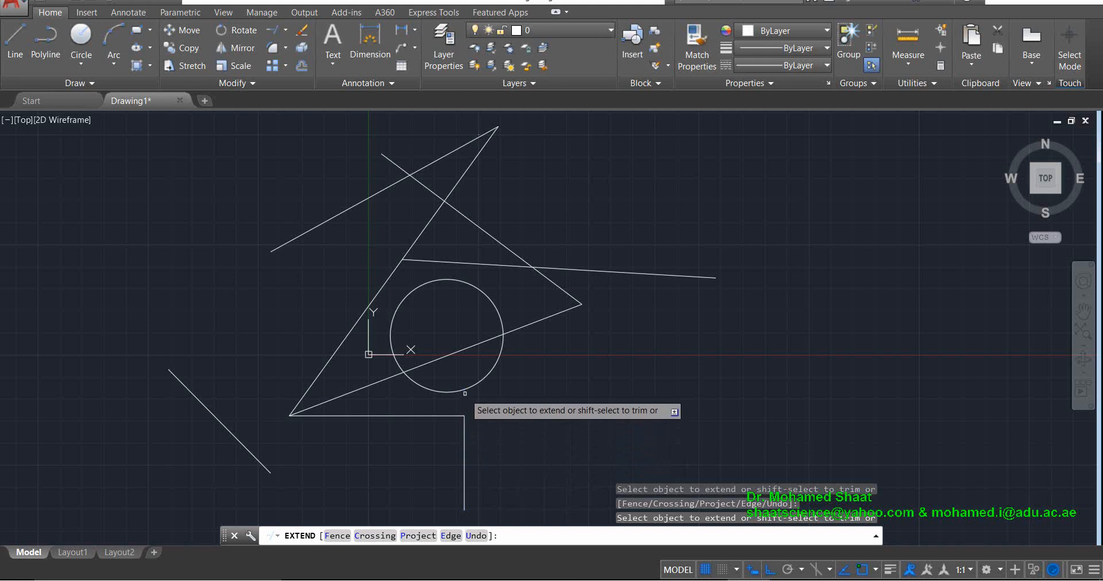
Extend the vertical line to the circle, the lower slanted line to the near-horizontal line, and the latter's left end to the upper slanted line
click(464, 428)
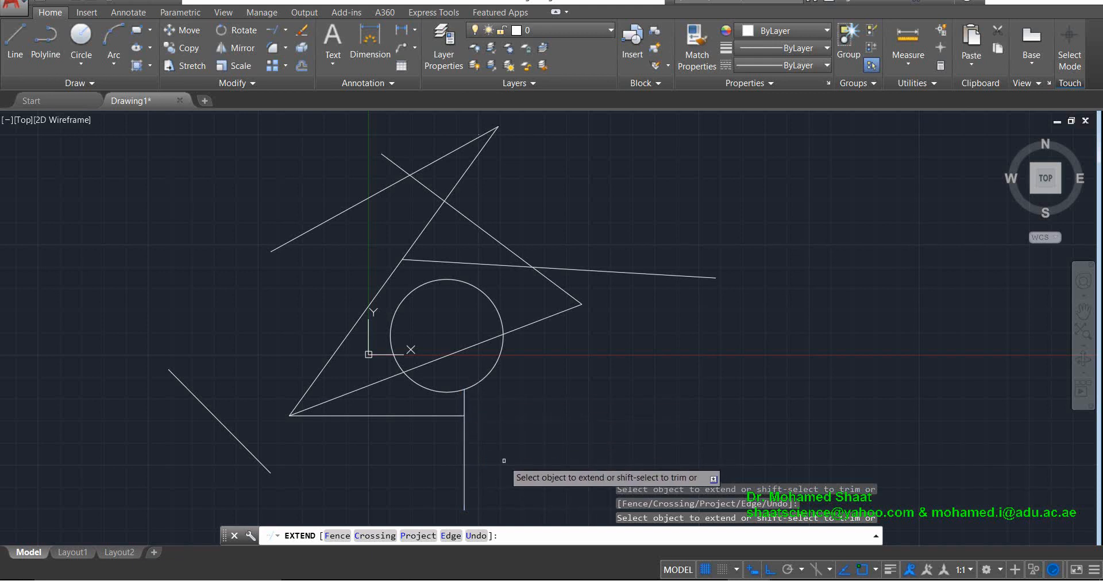
click(549, 318)
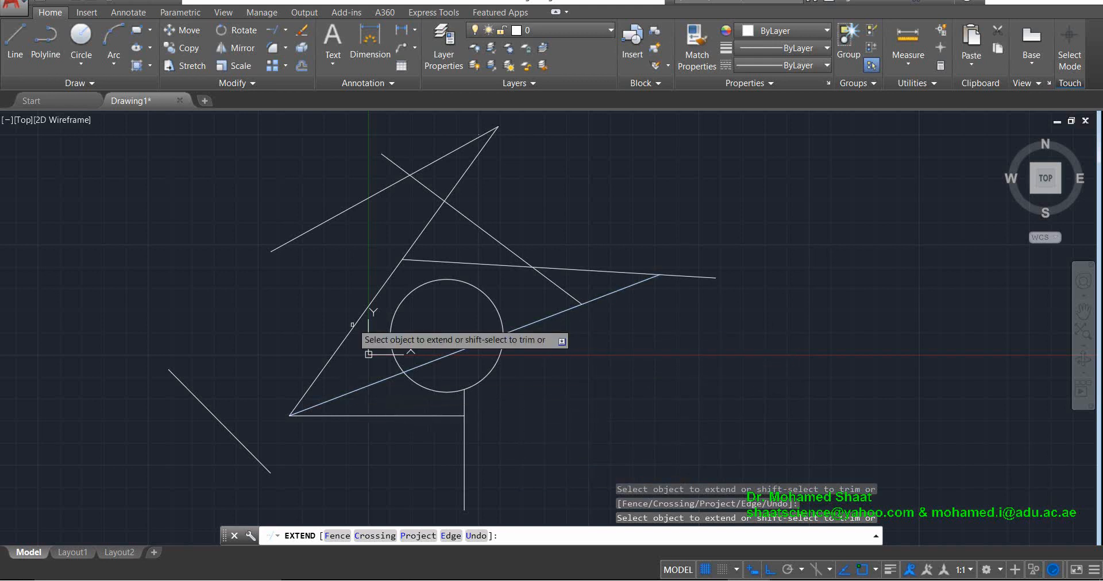
click(437, 261)
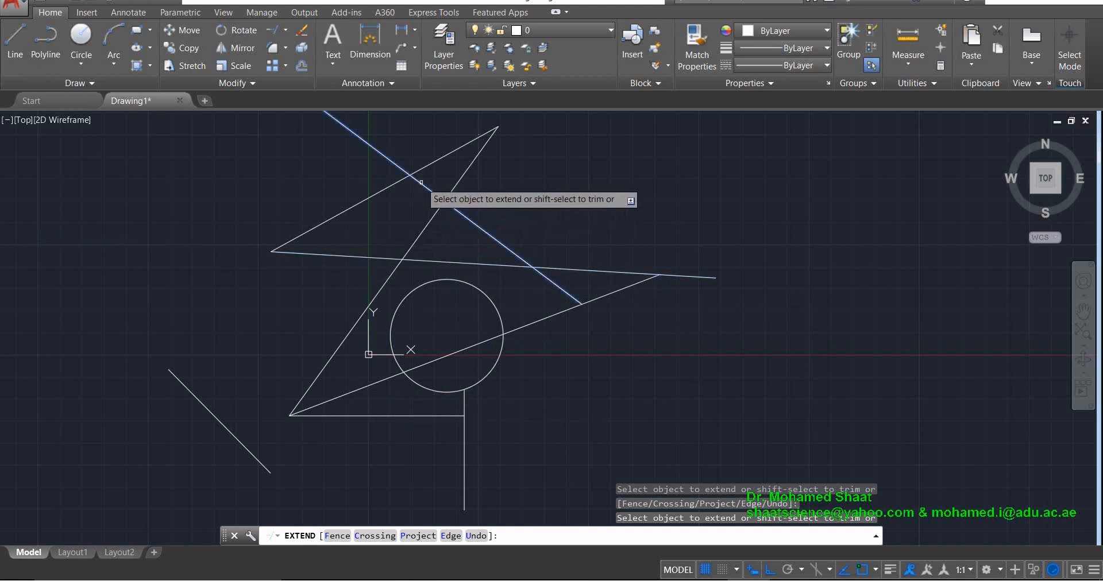
Extend the lower-left end of the long slanted line crossing the circle to the separate diagonal line
scroll(421, 182, down, 4)
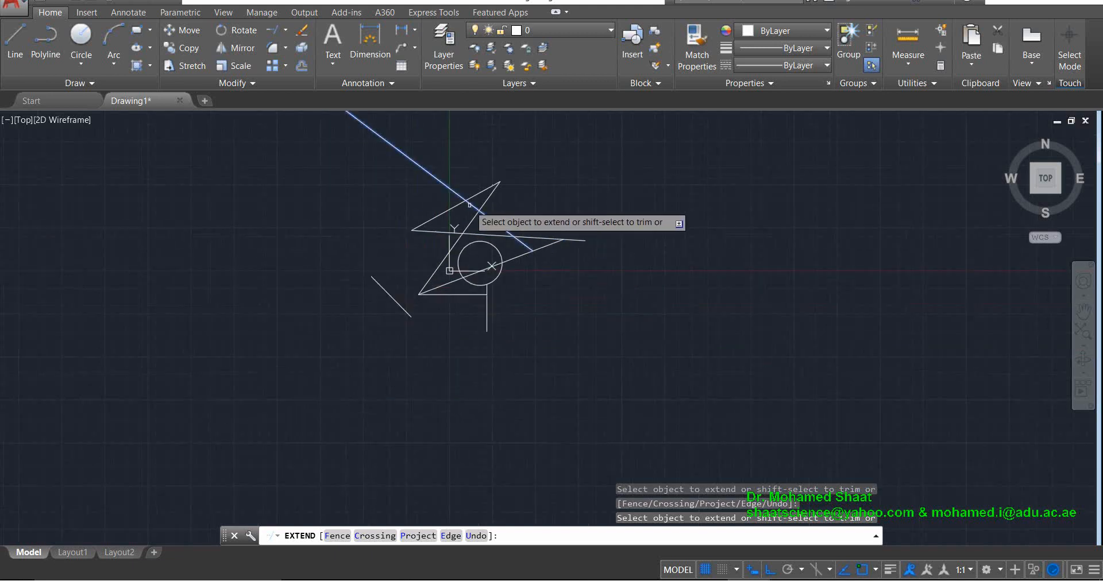
scroll(471, 204, down, 3)
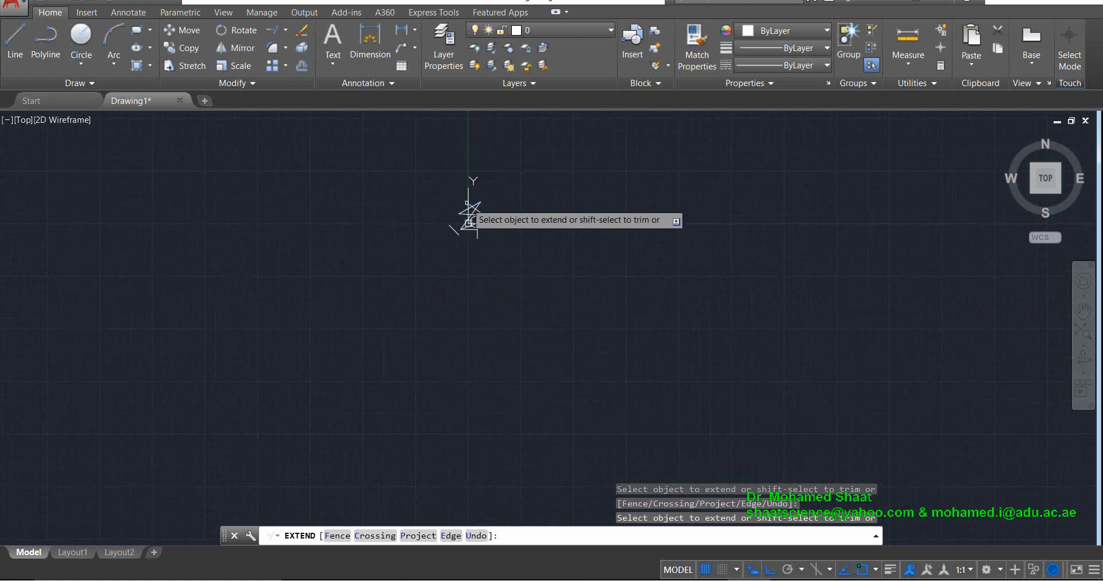
scroll(474, 209, up, 2)
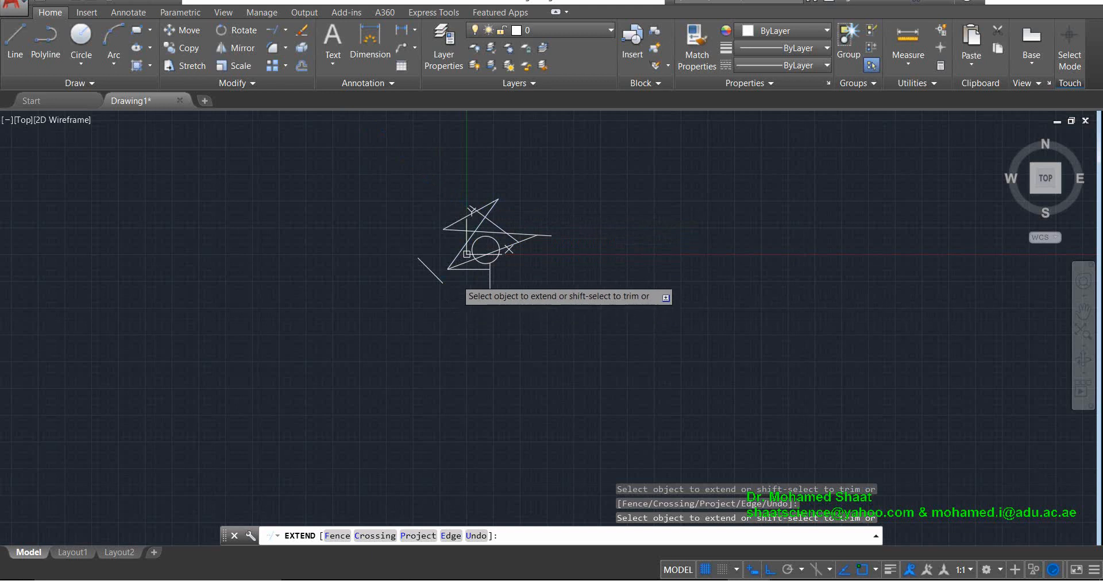
scroll(455, 276, down, 2)
scroll(442, 198, up, 5)
scroll(415, 186, down, 10)
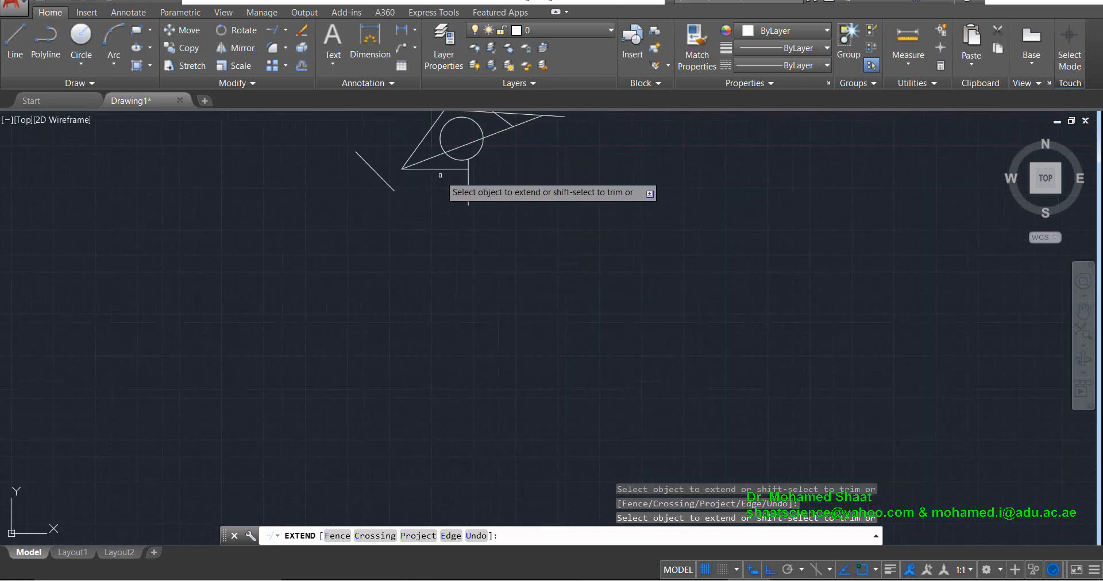
scroll(452, 131, up, 4)
scroll(449, 152, up, 4)
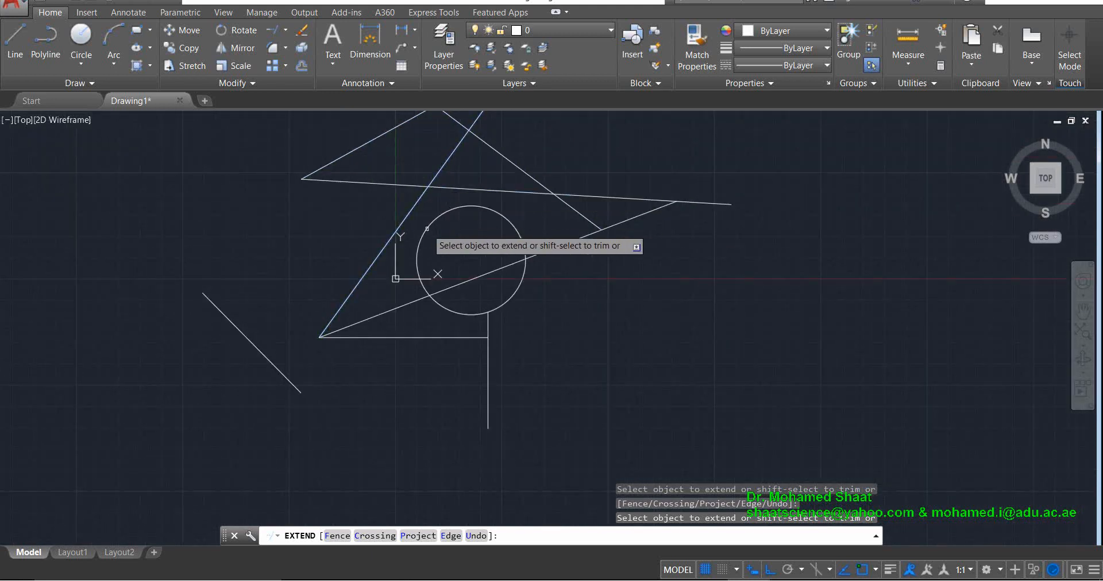
click(366, 320)
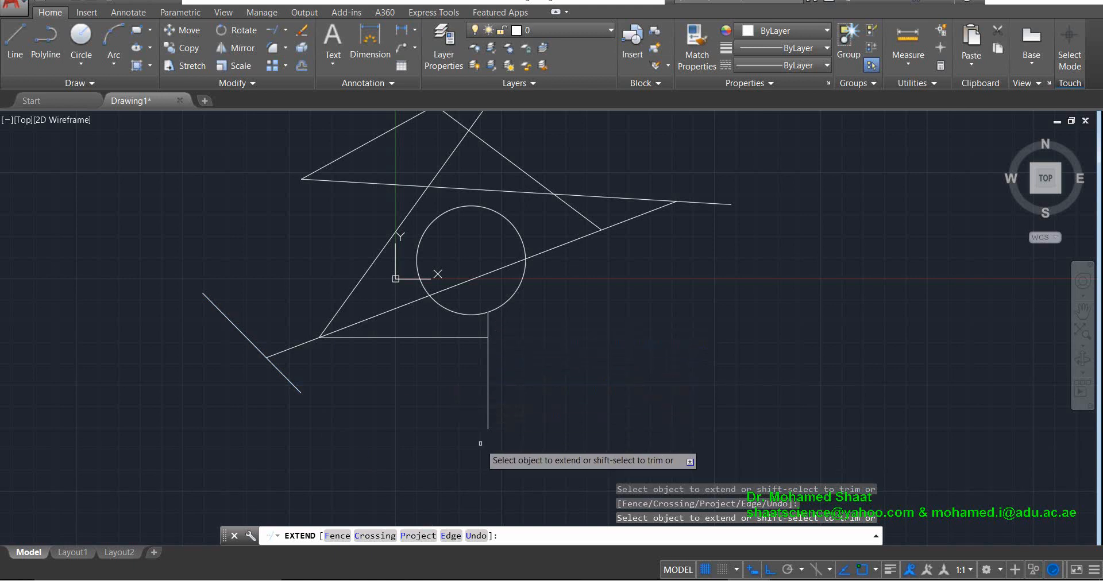
Extend the separate diagonal line and the vertical line downward until they meet at a corner, and end the Extend command
scroll(475, 448, down, 3)
middle_drag(421, 344, 370, 239)
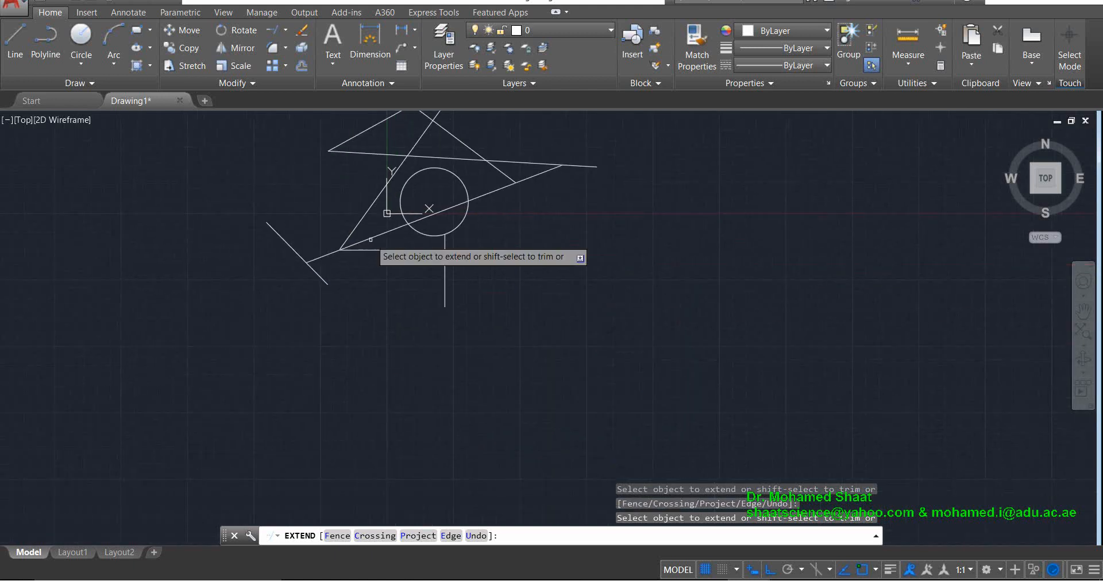
click(321, 277)
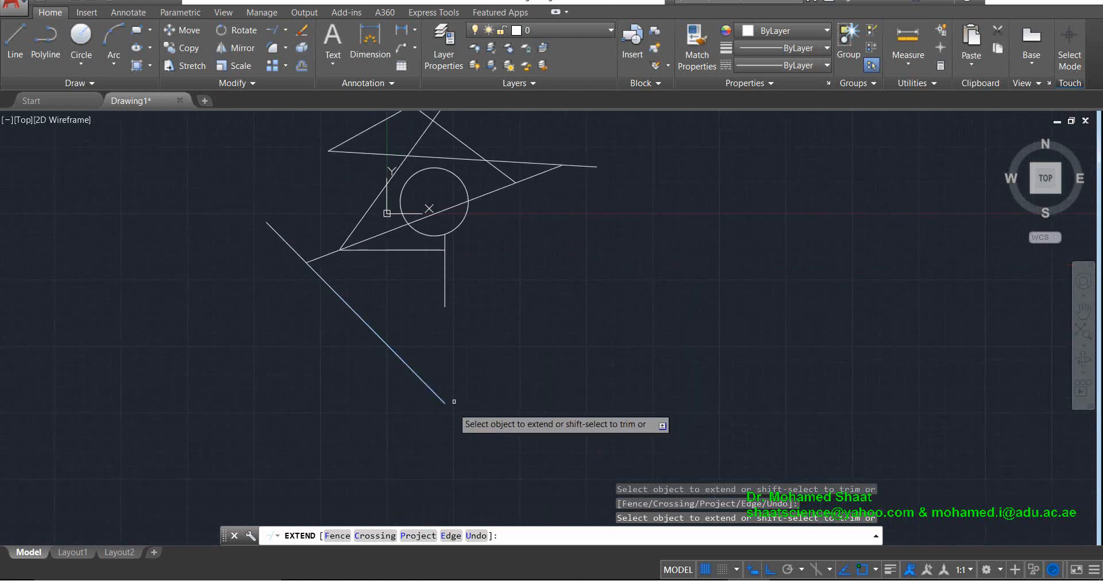
click(446, 283)
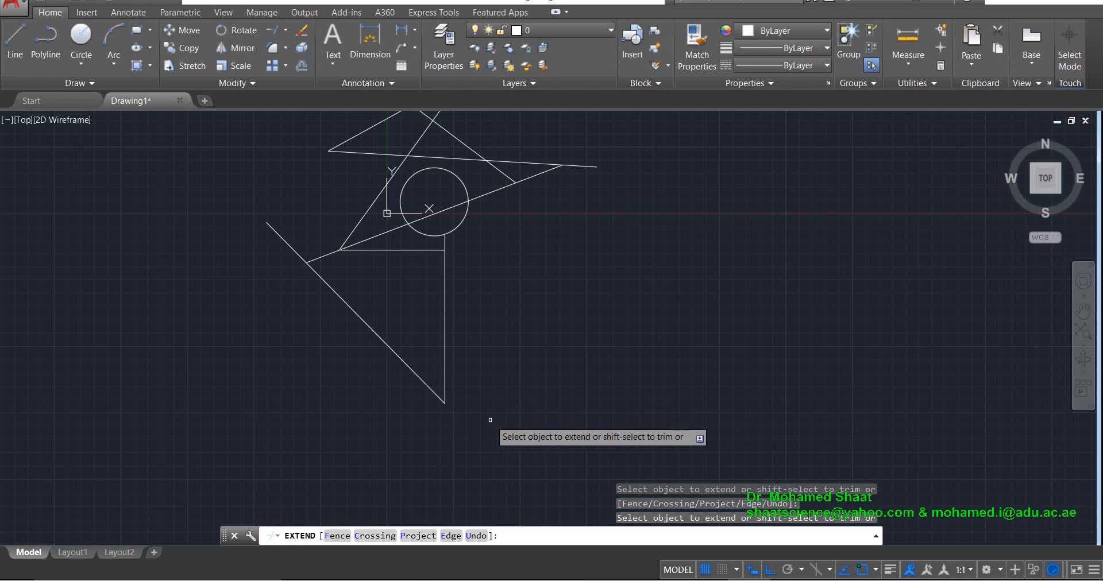
key(Escape)
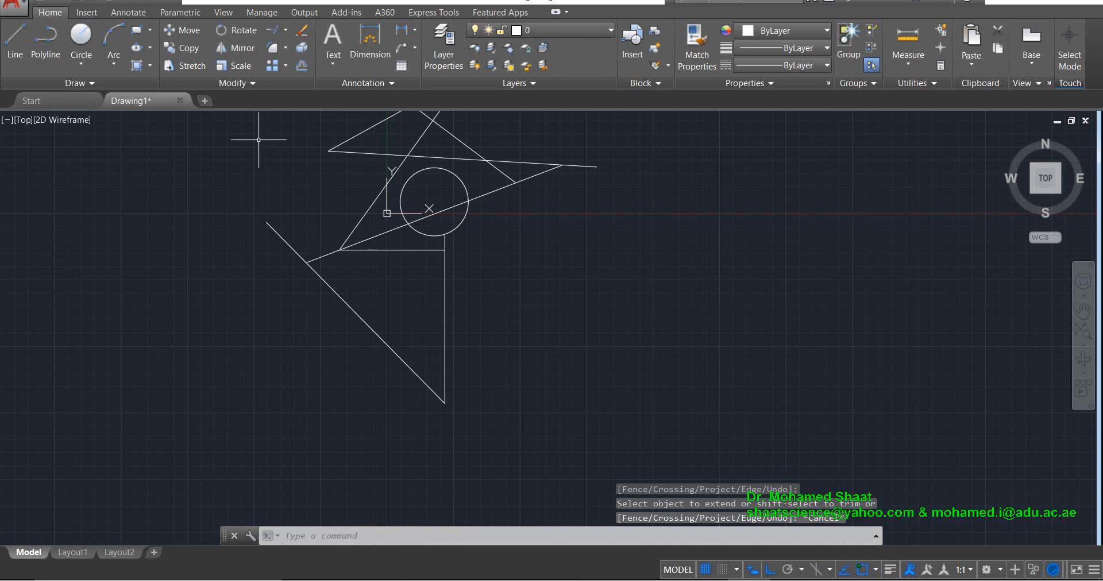
click(286, 30)
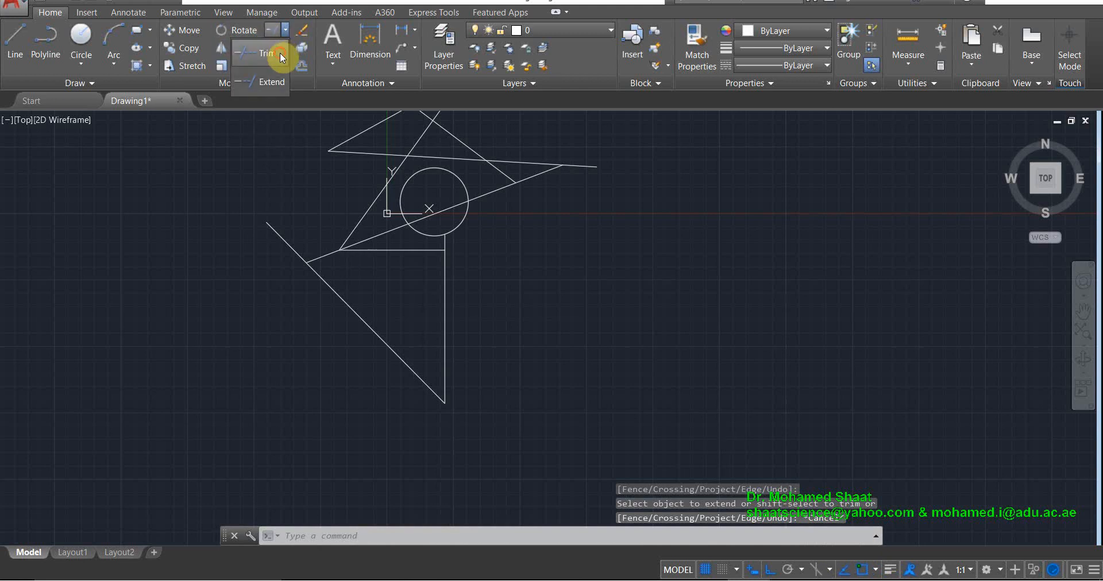
click(280, 53)
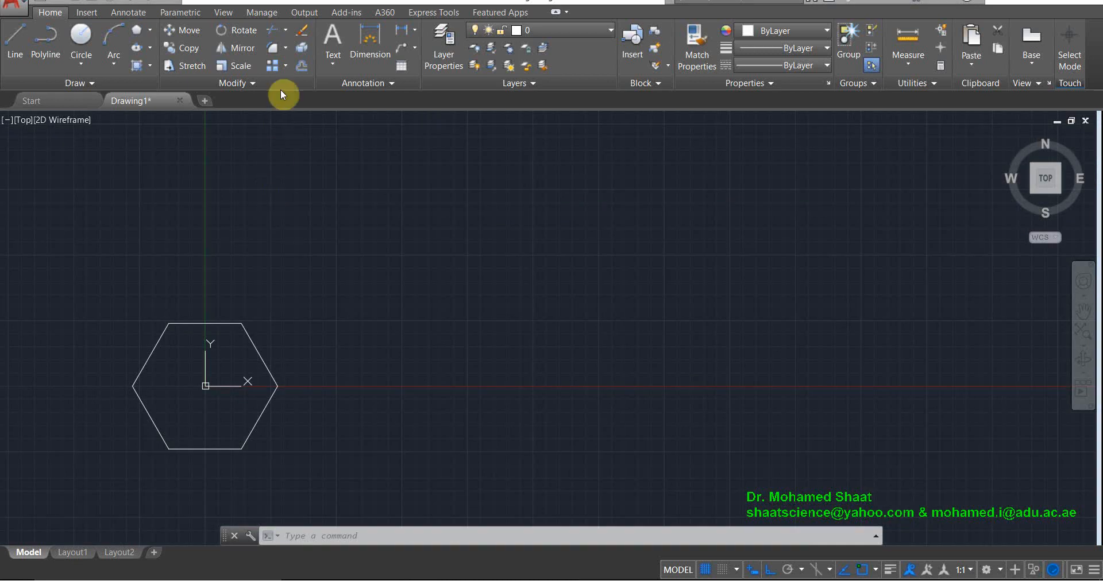
click(285, 67)
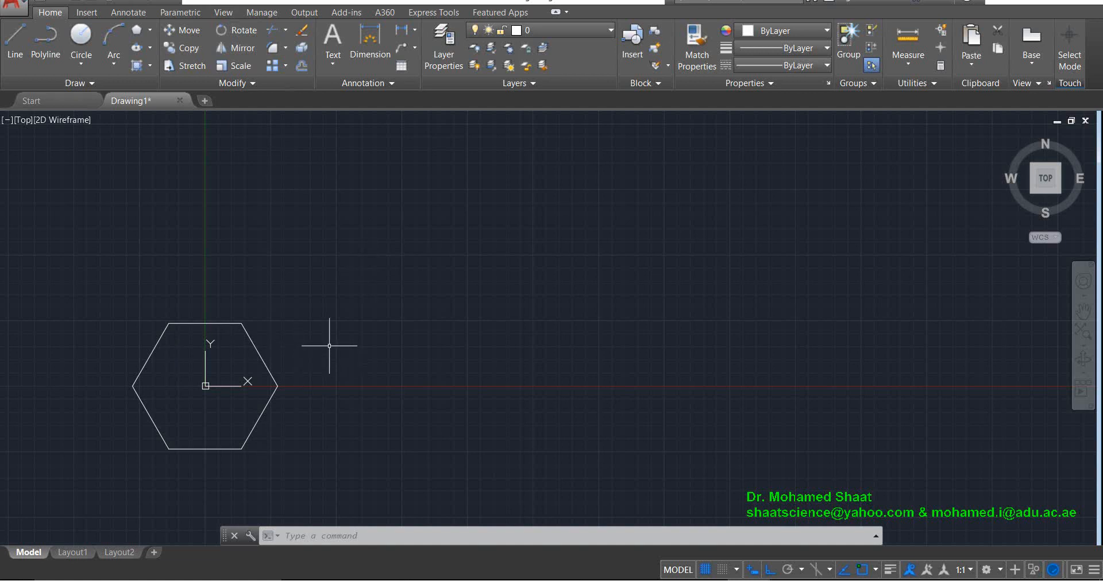
click(284, 68)
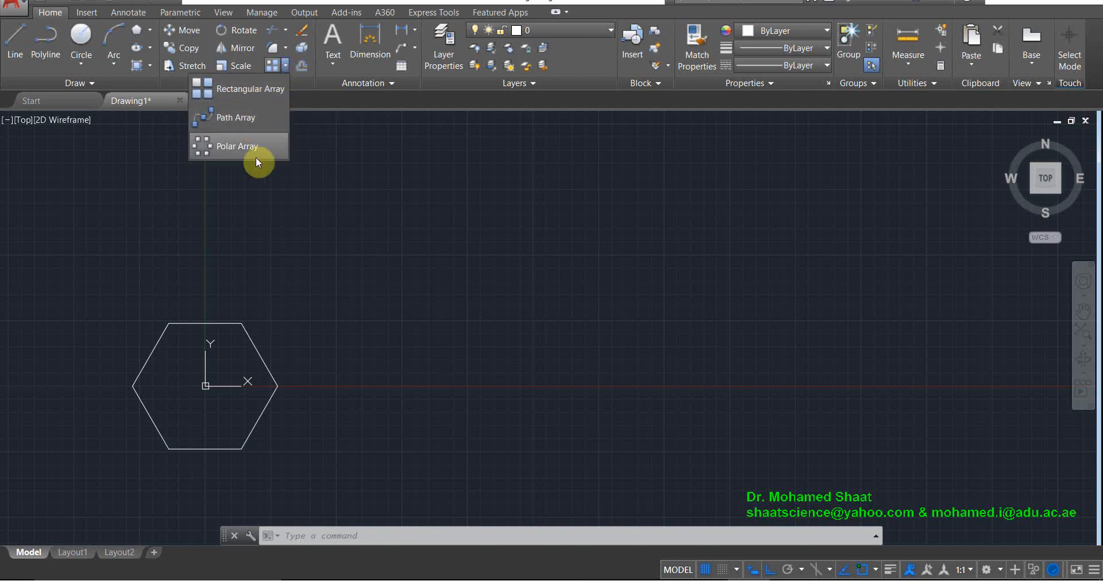
click(457, 350)
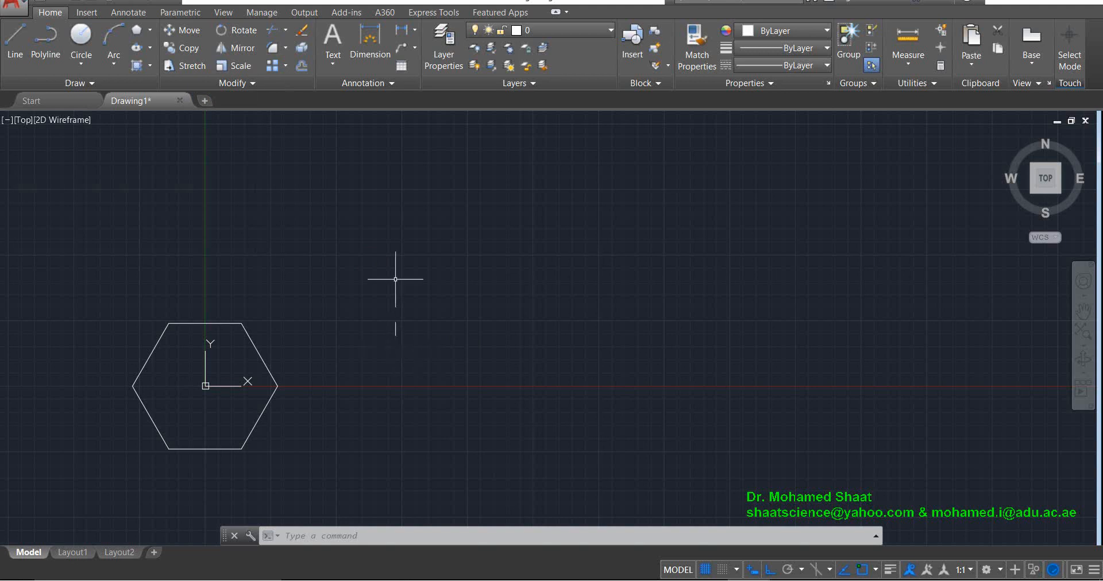
click(286, 63)
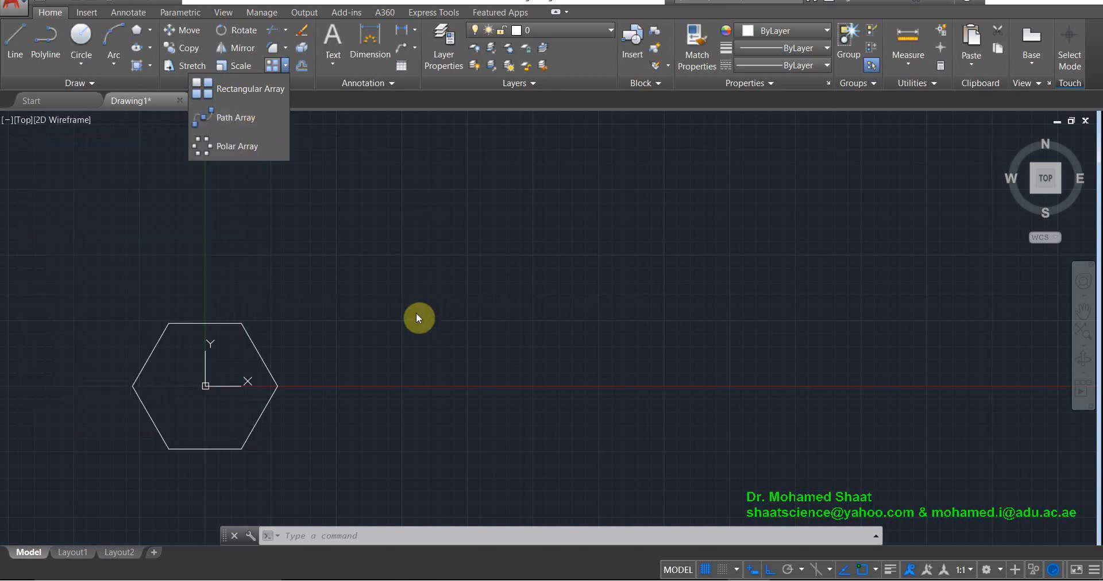
click(417, 317)
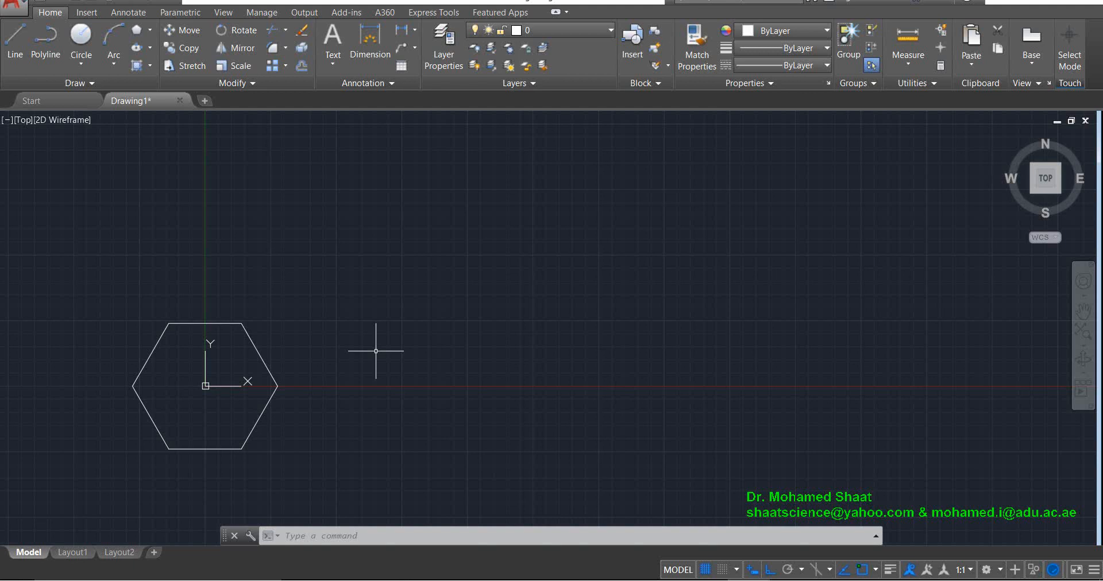
click(285, 68)
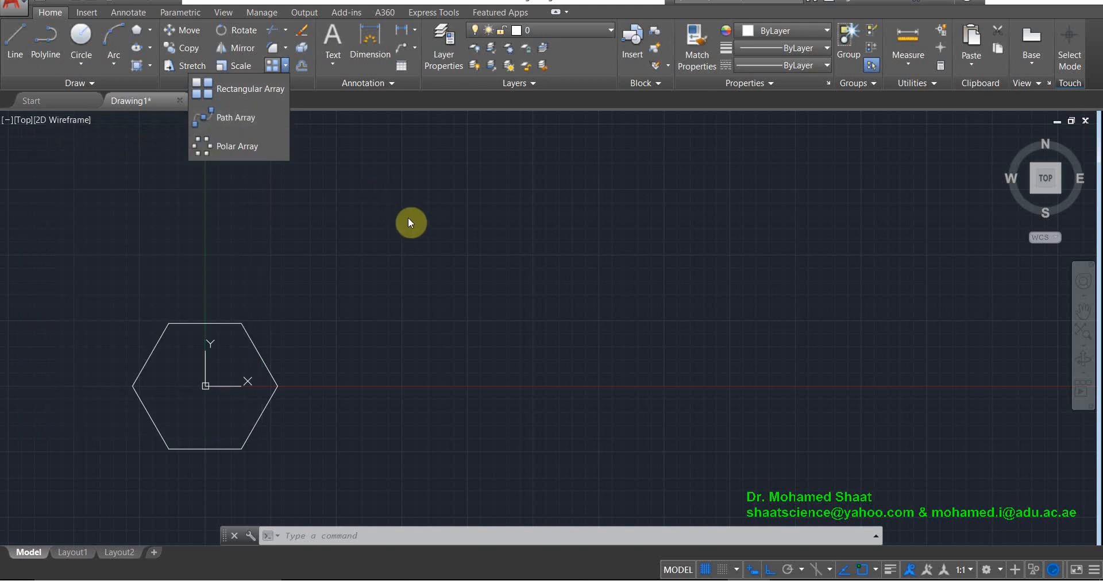
click(400, 215)
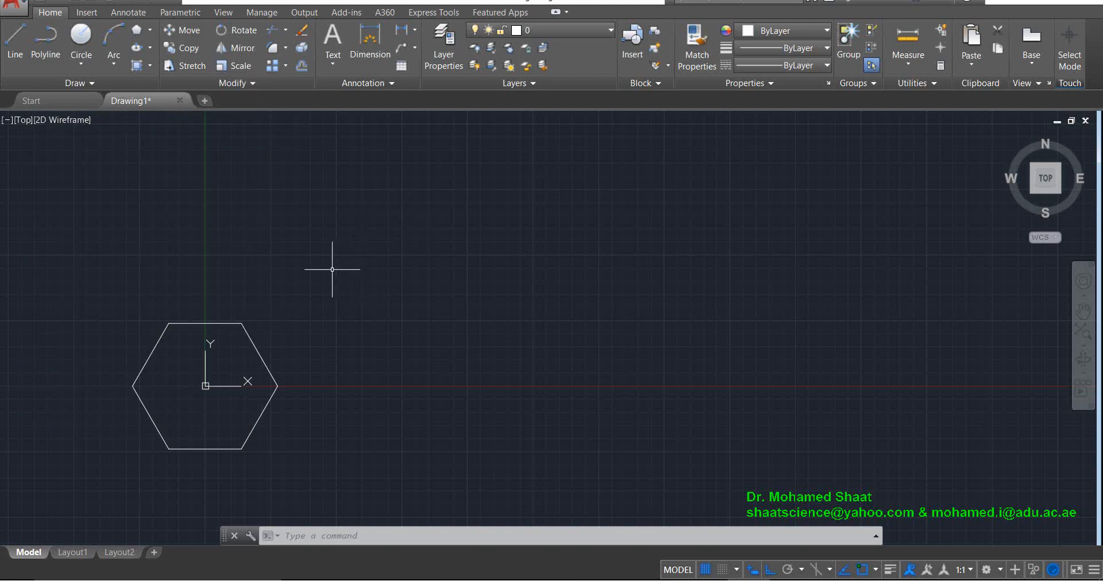
Create a rectangular array preview from the hexagon centred on the origin
click(285, 64)
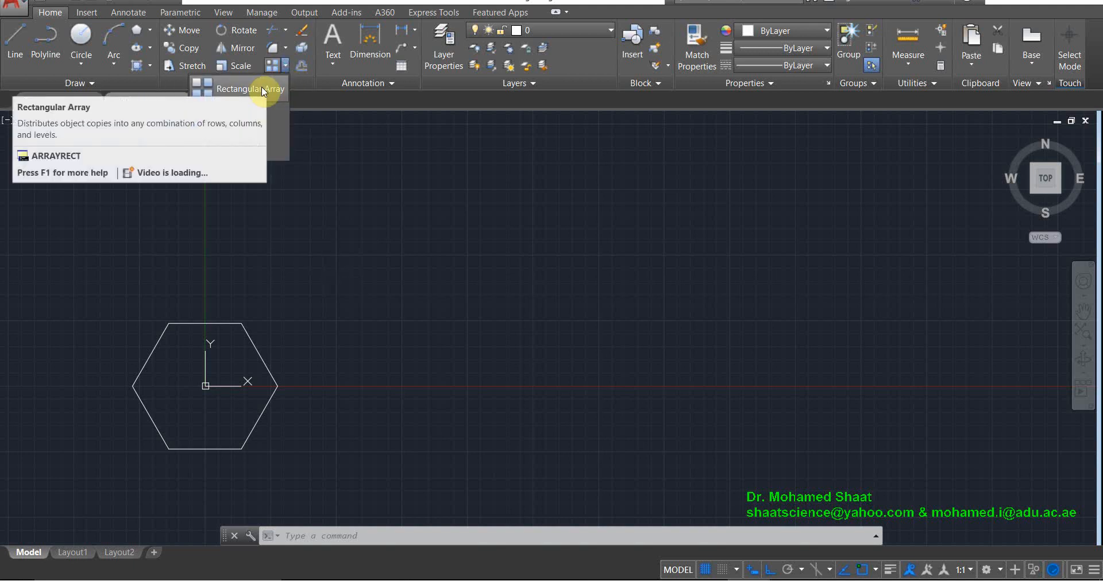
click(262, 91)
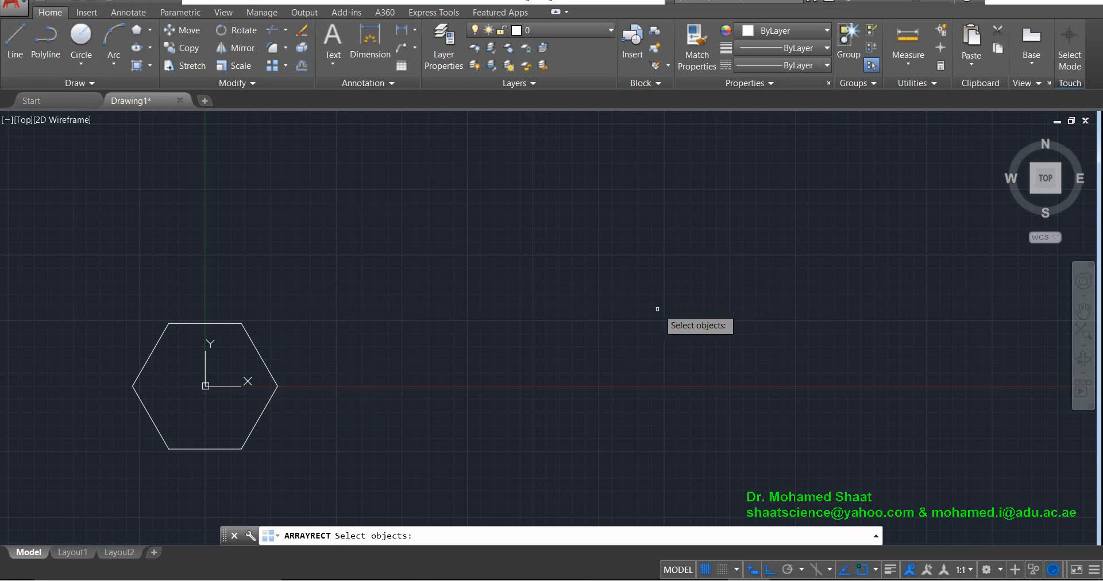
click(272, 66)
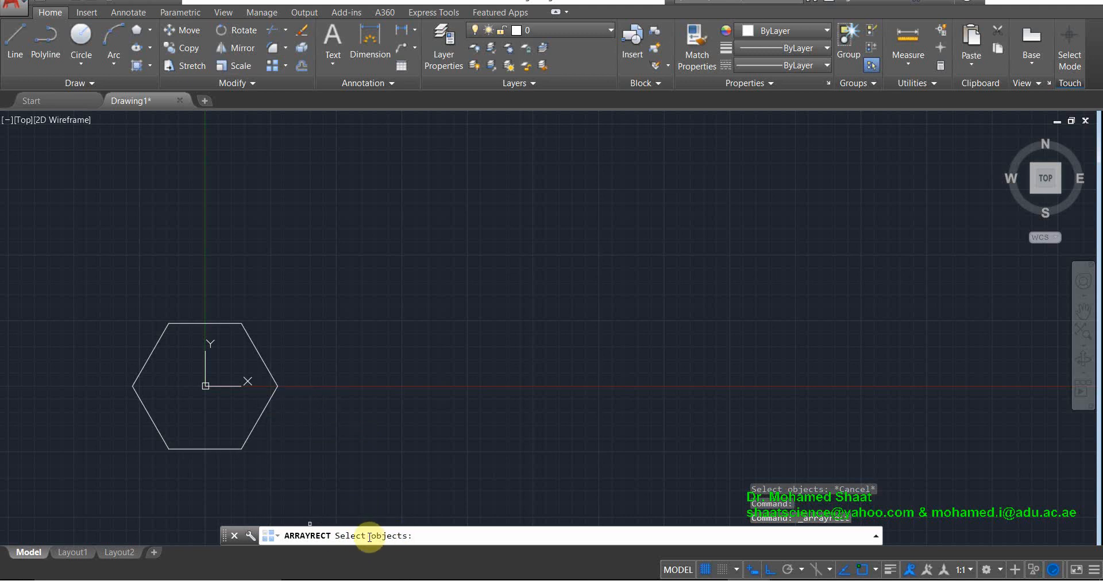
click(250, 337)
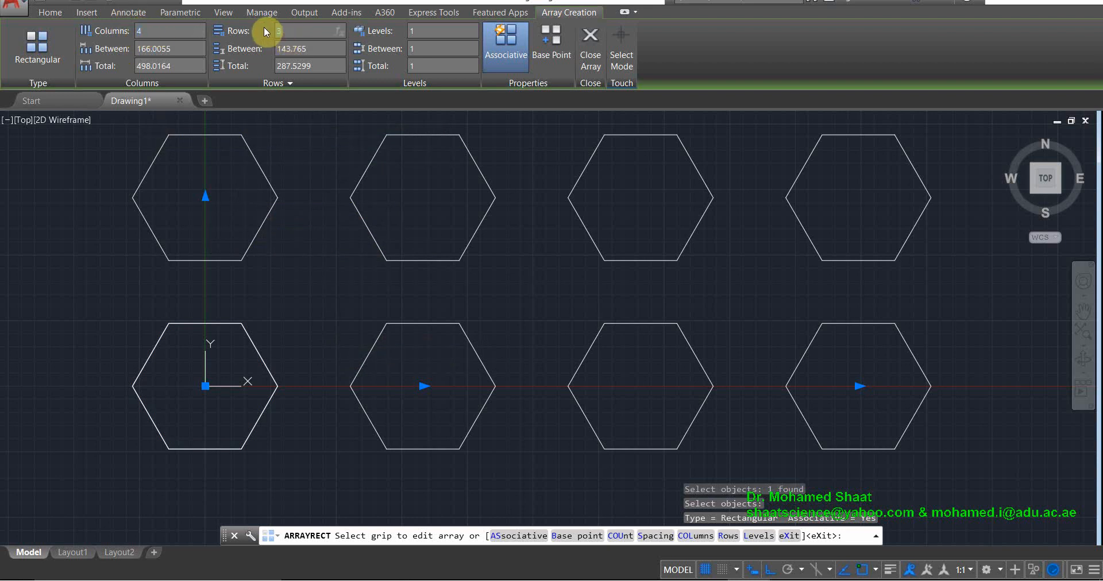
Set the number of rows in the hexagon array to 5
scroll(396, 207, down, 8)
scroll(415, 179, up, 4)
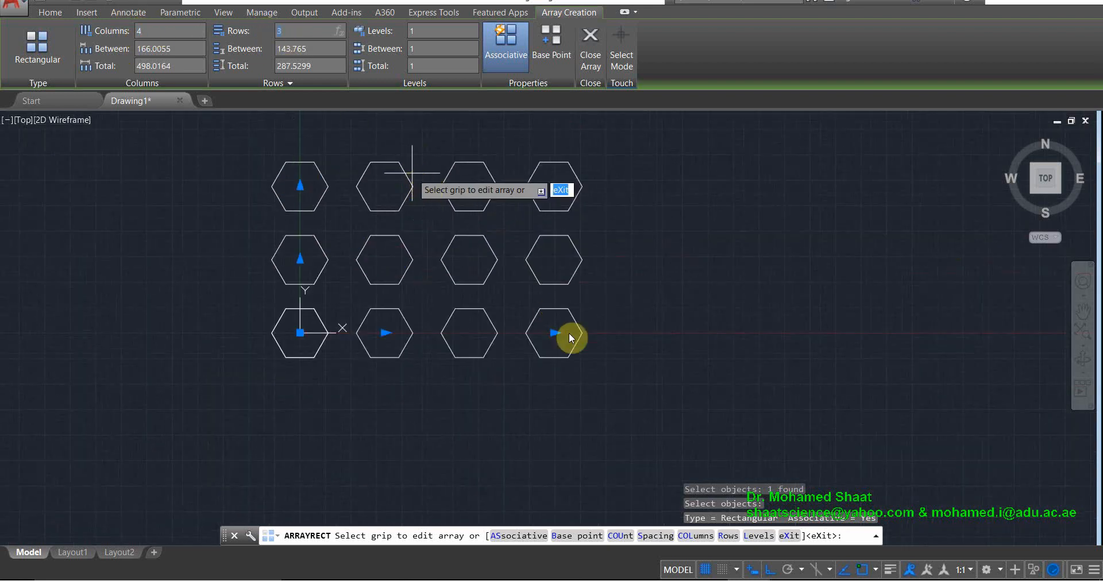
scroll(566, 335, up, 2)
scroll(455, 318, down, 2)
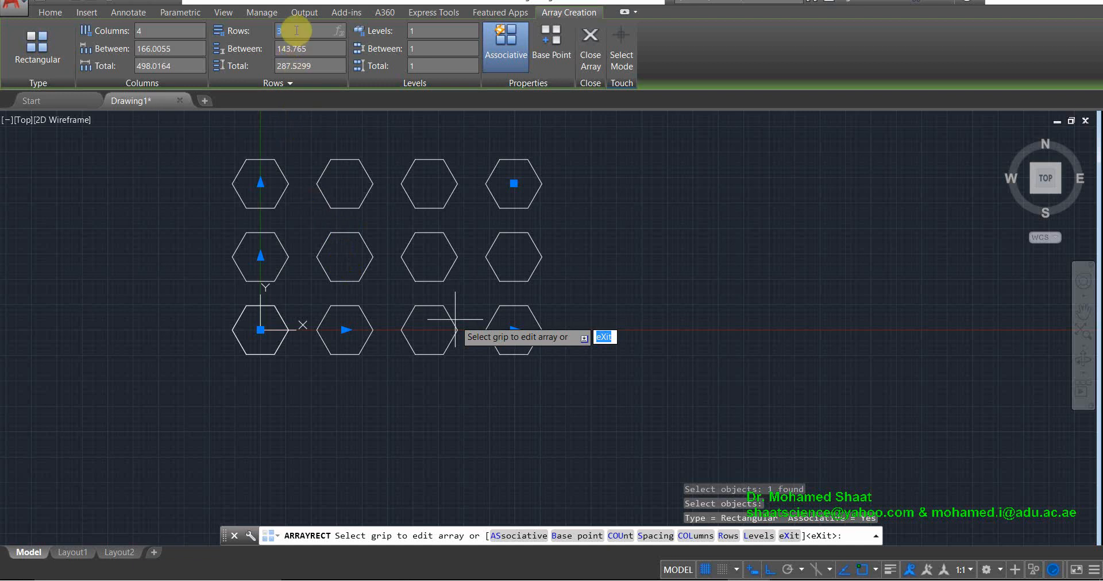
text(5)
key(Return)
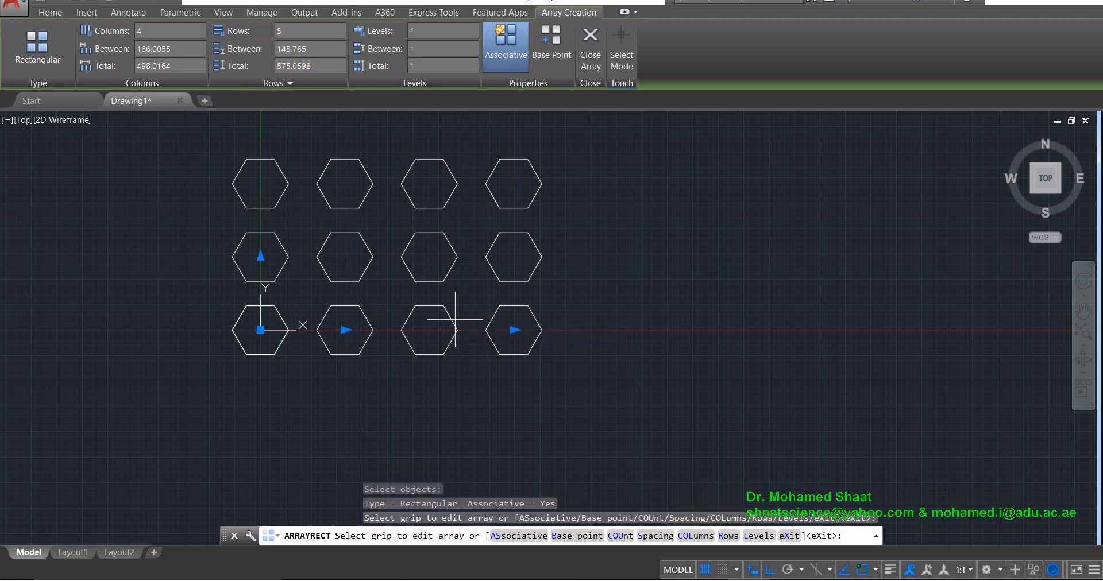
Set the number of columns in the hexagon array to 10
scroll(489, 285, down, 4)
scroll(477, 219, up, 2)
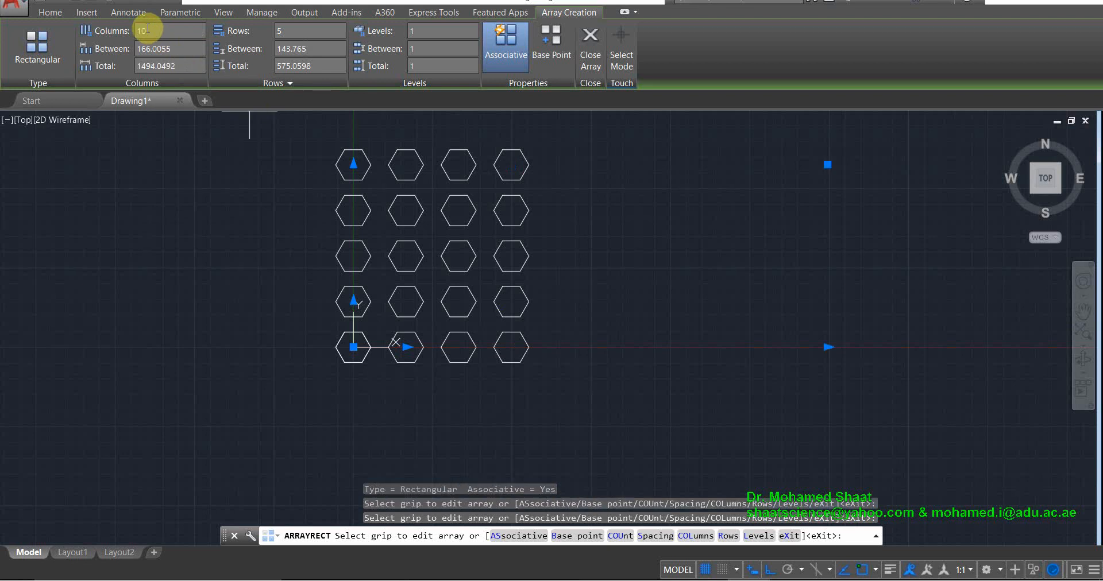
key(Return)
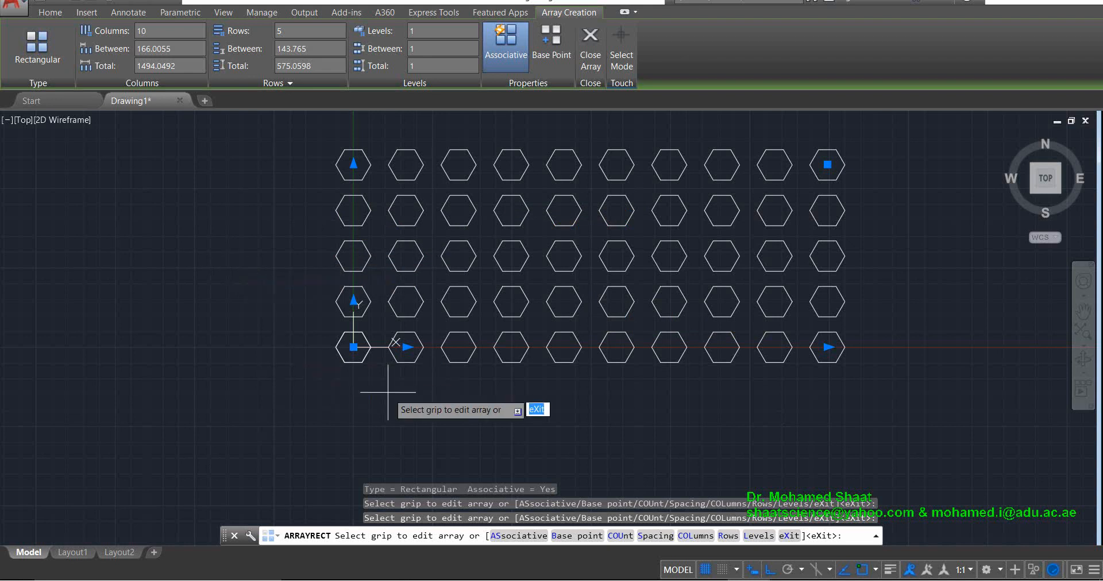
Examine the row and column spacing between neighbouring hexagons around the array's base hexagon
scroll(394, 340, down, 2)
scroll(397, 345, up, 5)
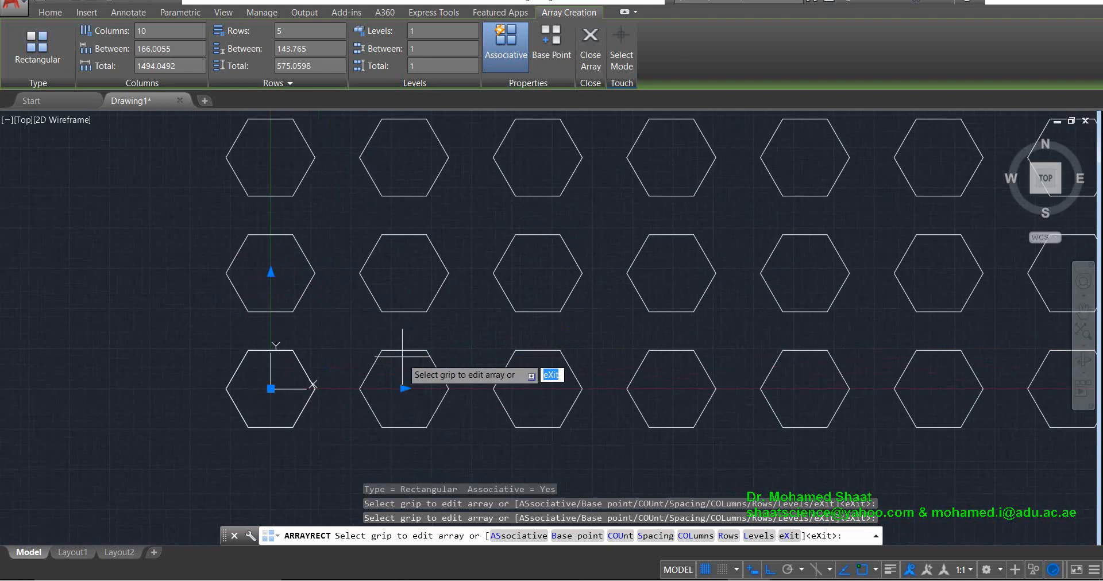
scroll(321, 402, down, 2)
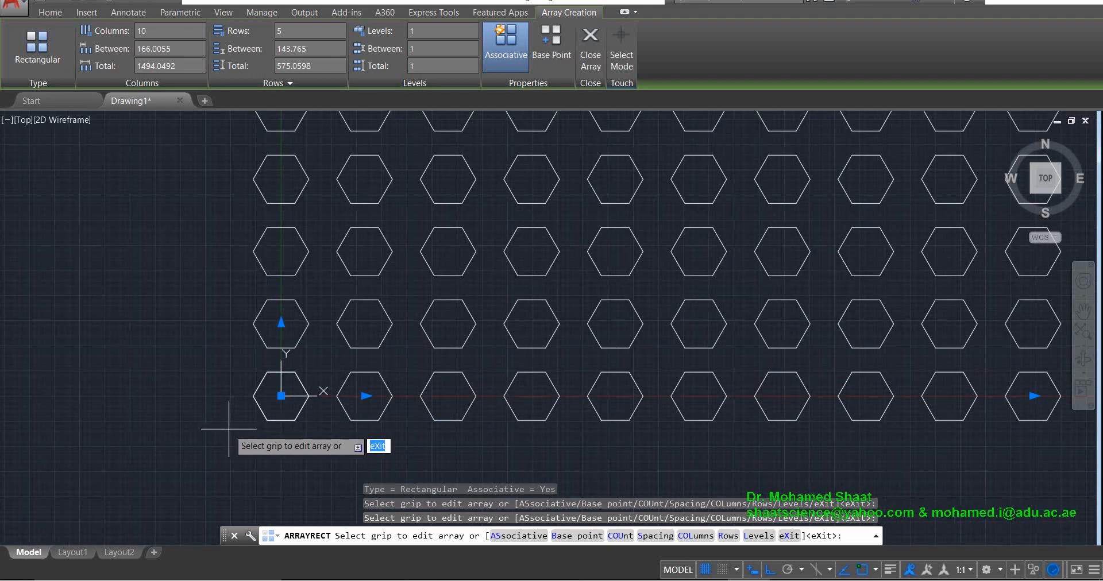
scroll(229, 431, down, 2)
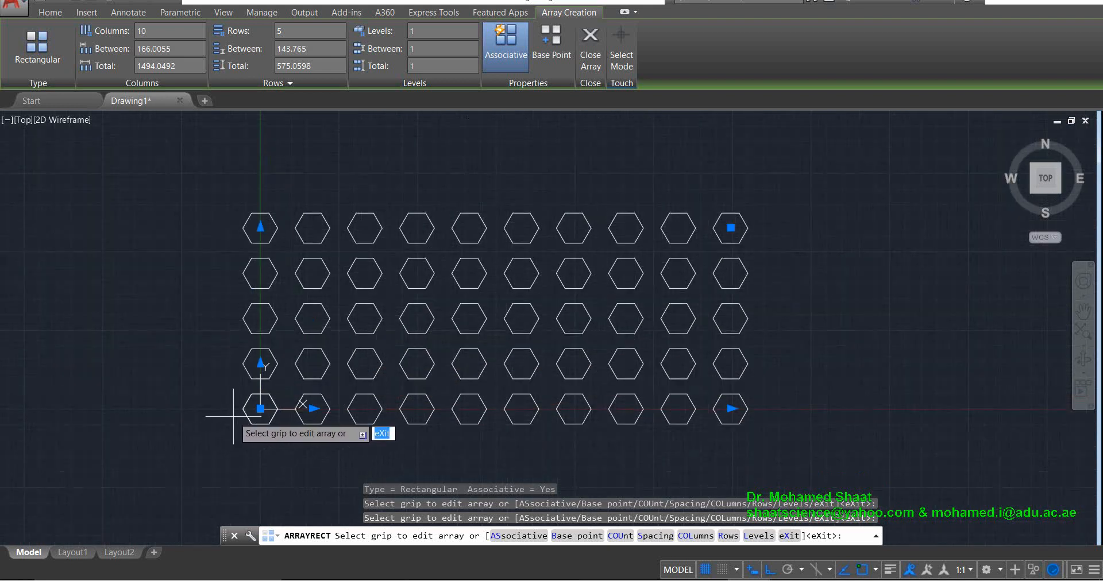
scroll(253, 413, up, 2)
scroll(339, 422, up, 2)
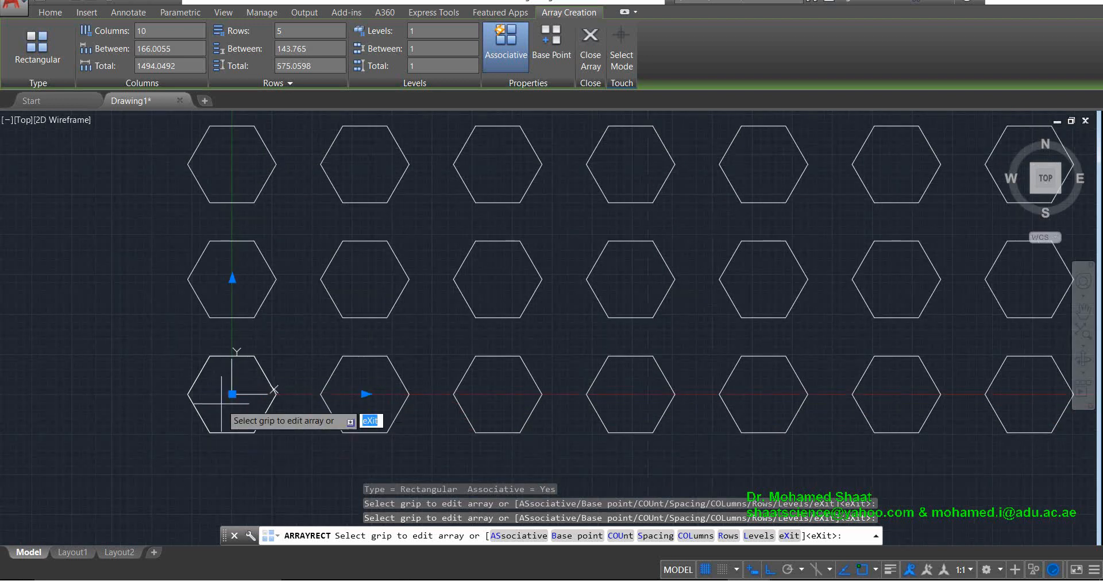
scroll(445, 402, down, 4)
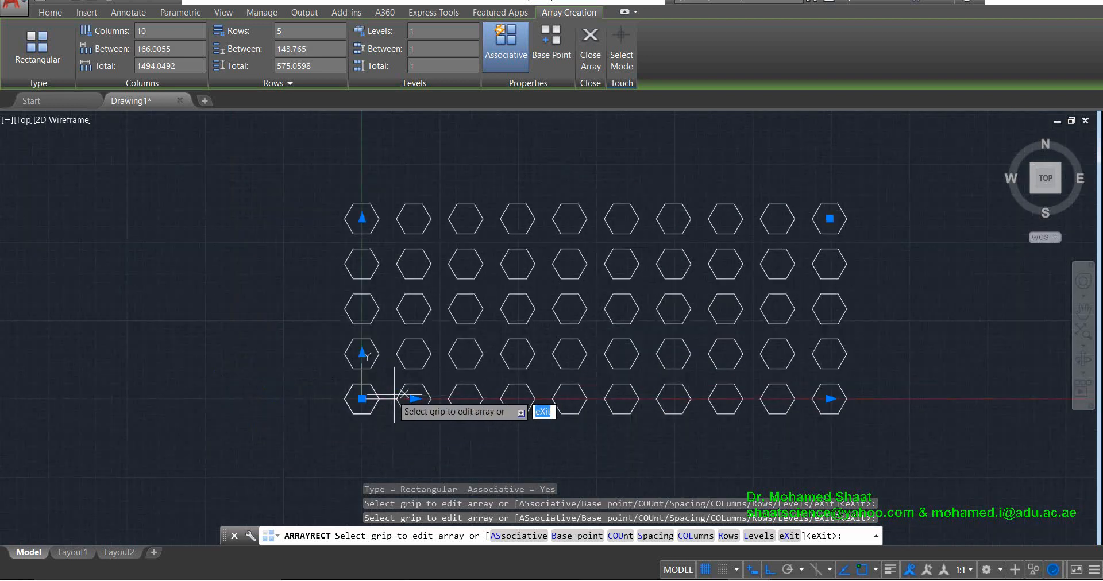
scroll(367, 409, up, 2)
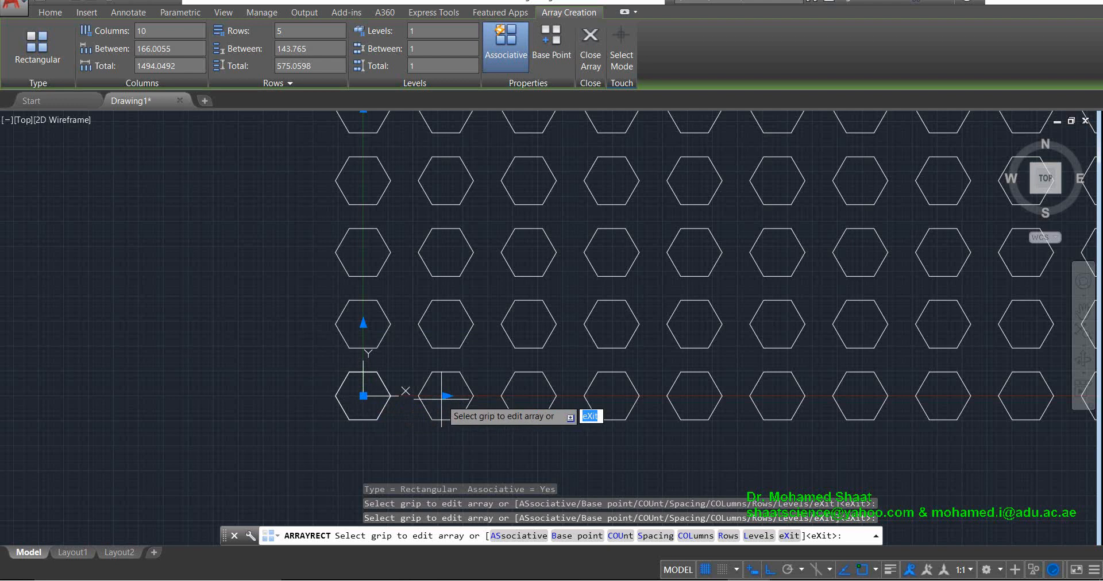
scroll(425, 396, down, 2)
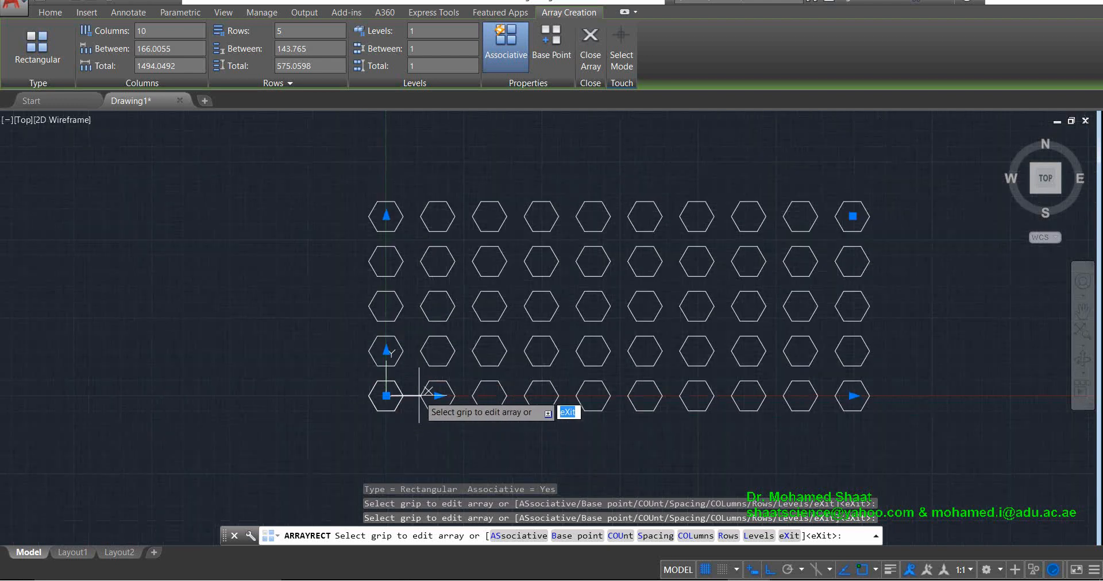
Set the spacing between the rows of the hexagon array to 150
click(280, 50)
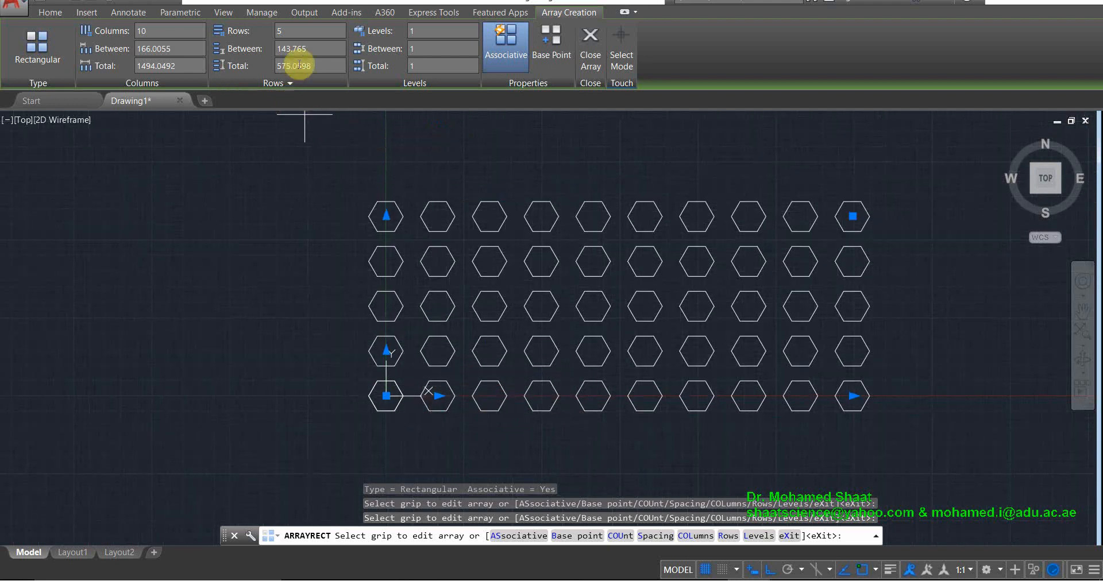
click(154, 48)
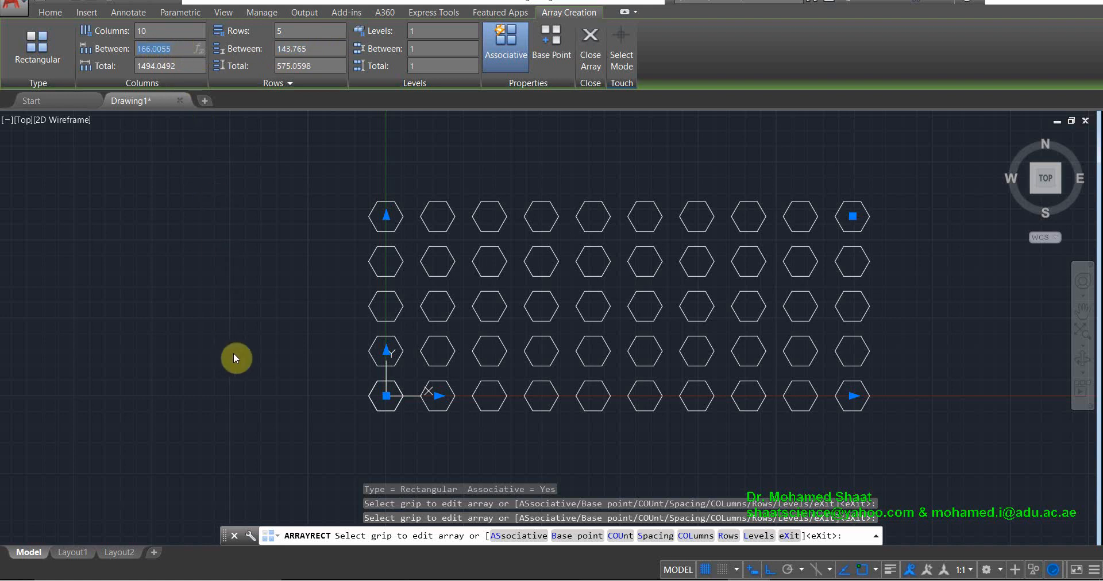
click(310, 49)
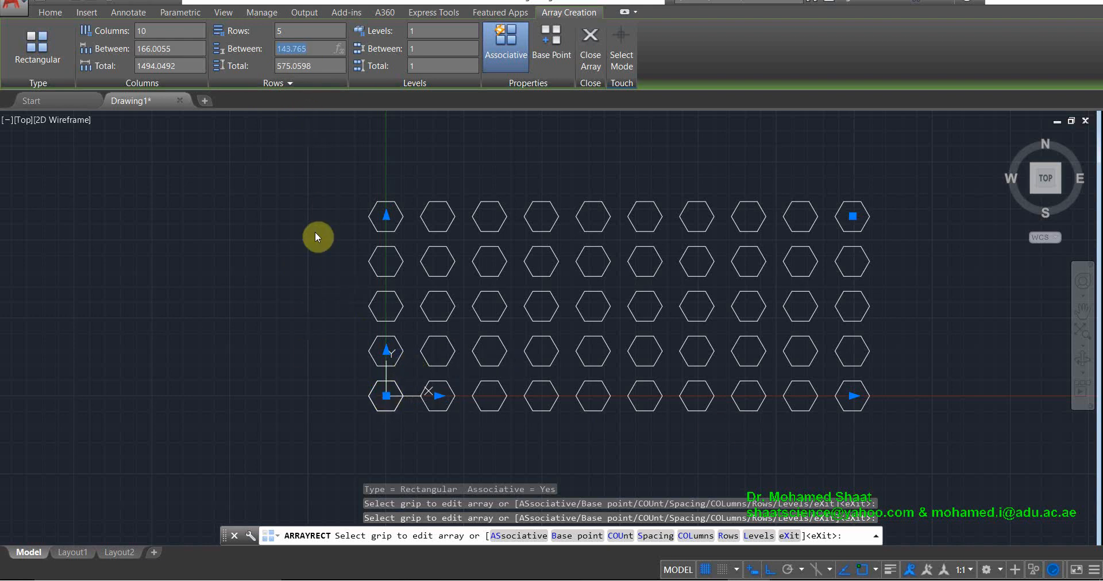
text(150)
key(Return)
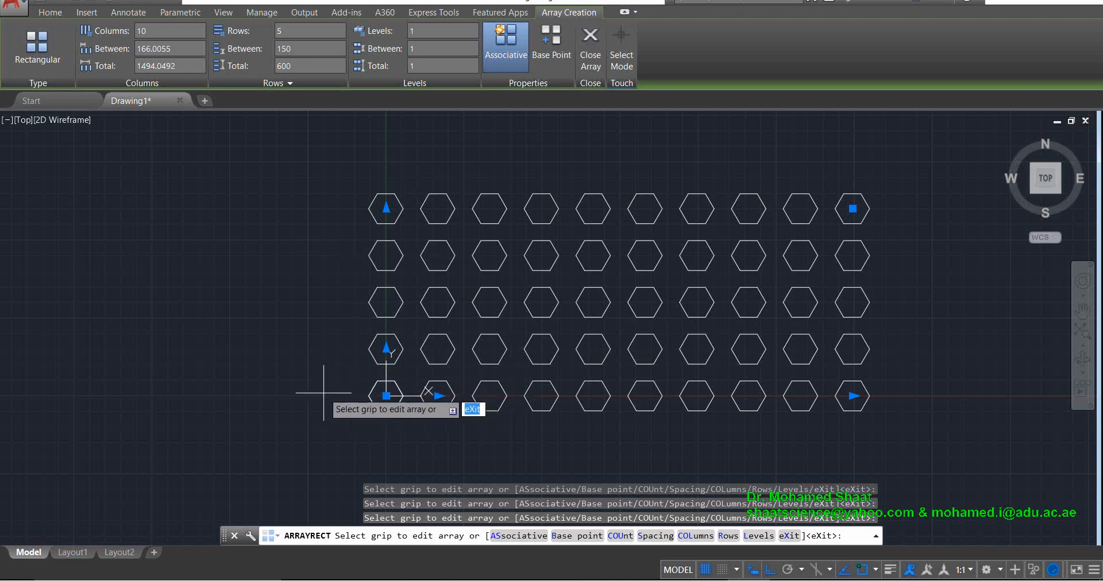
Set the spacing between the columns of the hexagon array to 200
click(156, 65)
click(174, 49)
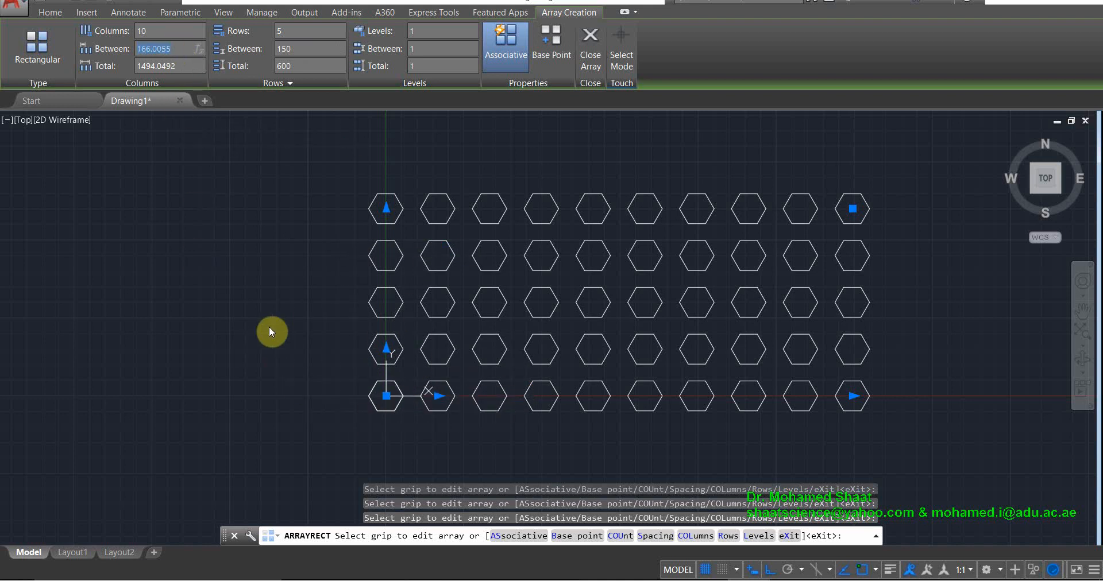
text(200)
key(Return)
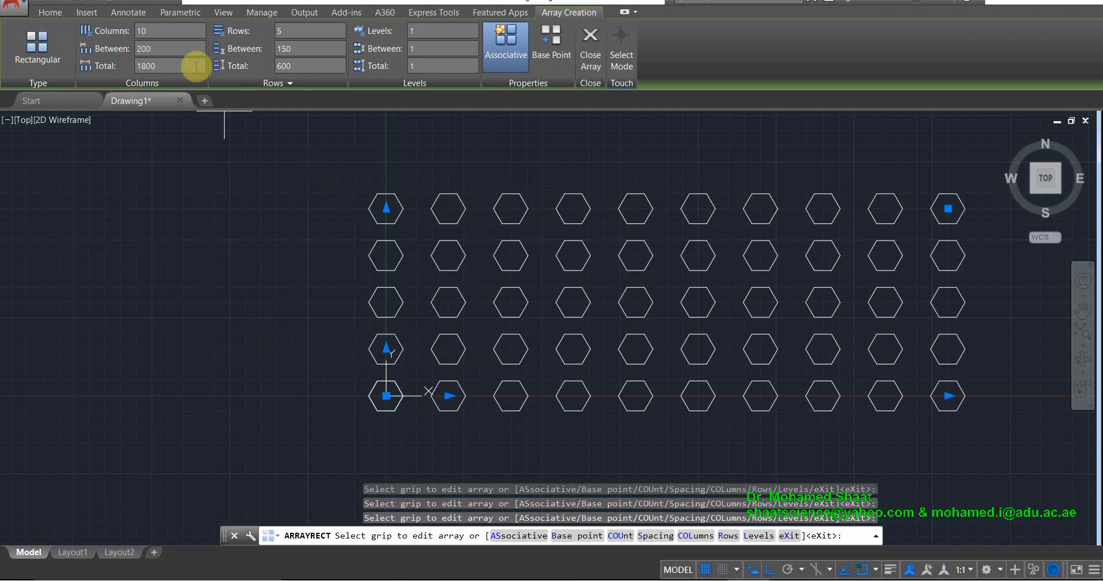
Set the total distance from the first to the last column of the hexagon array to 2000
click(303, 49)
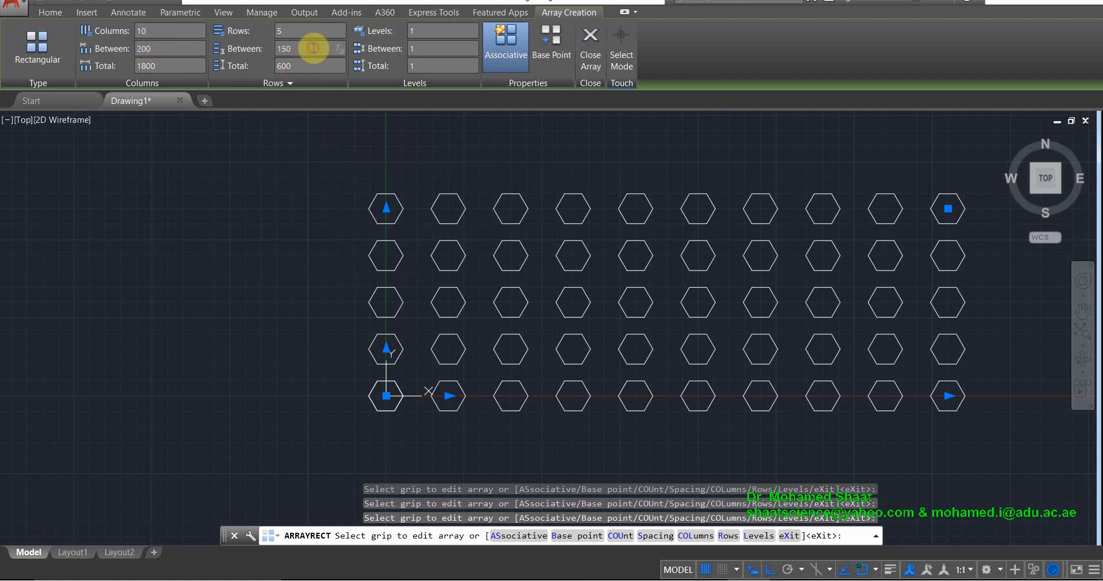
click(150, 48)
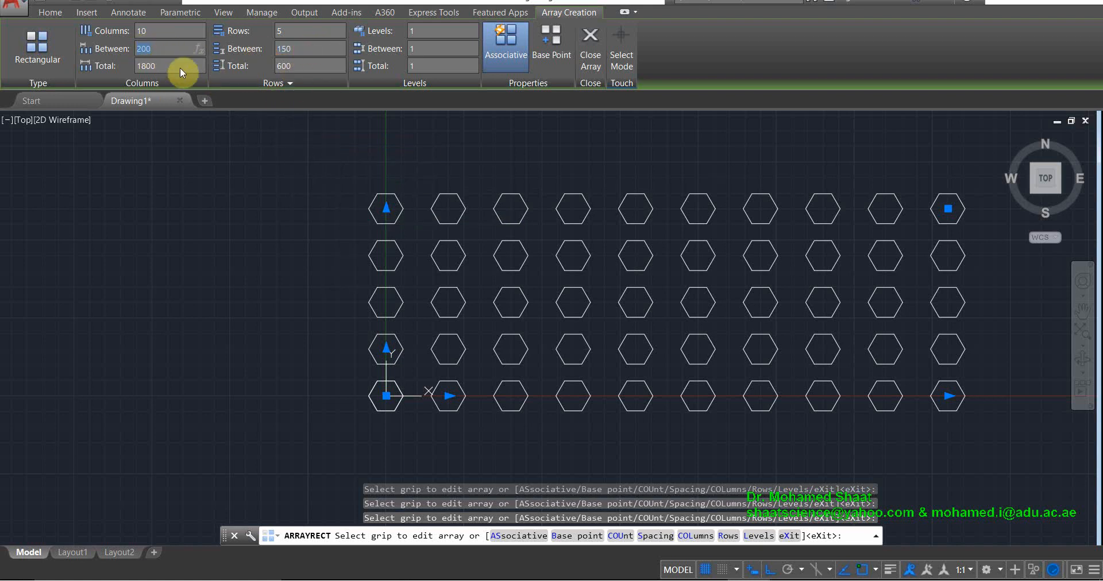
click(175, 67)
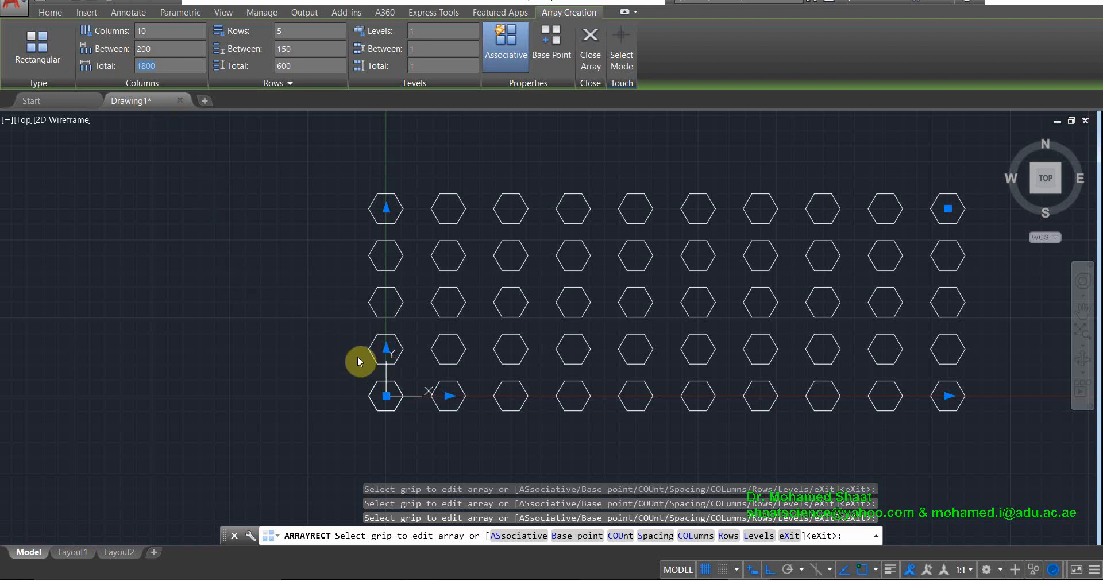
text(2000)
key(Return)
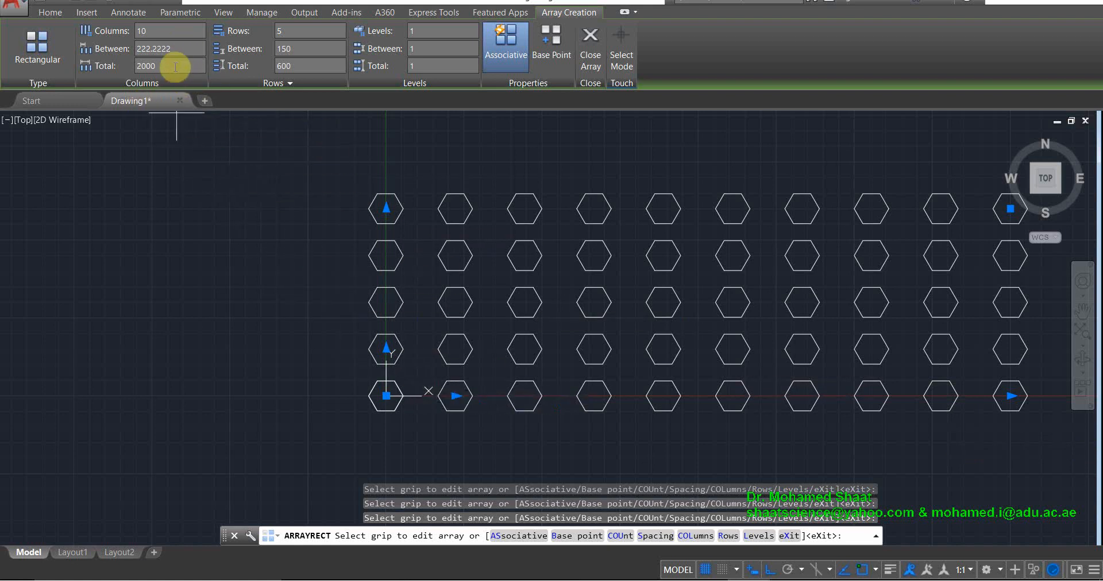
Set the total distance from the first to the last row of the hexagon array to 1000
click(312, 67)
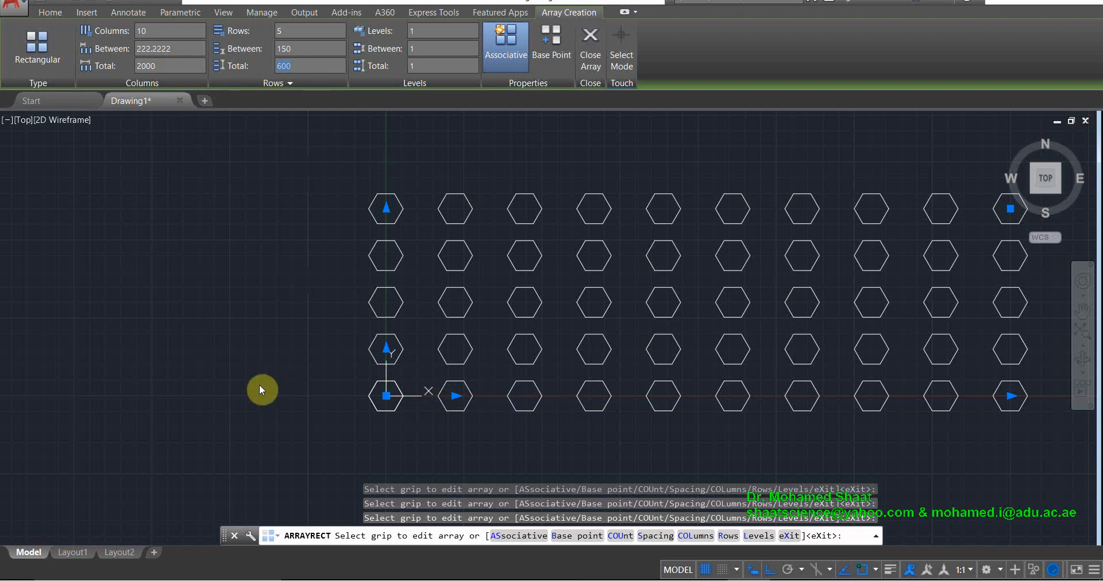
text(0)
key(Return)
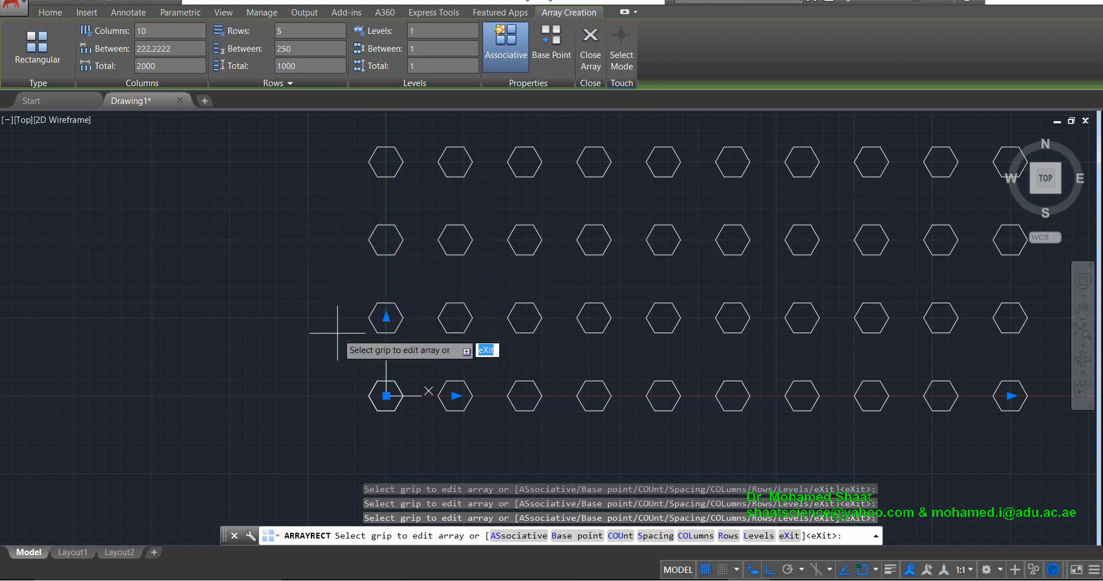
scroll(338, 317, down, 4)
scroll(367, 316, up, 5)
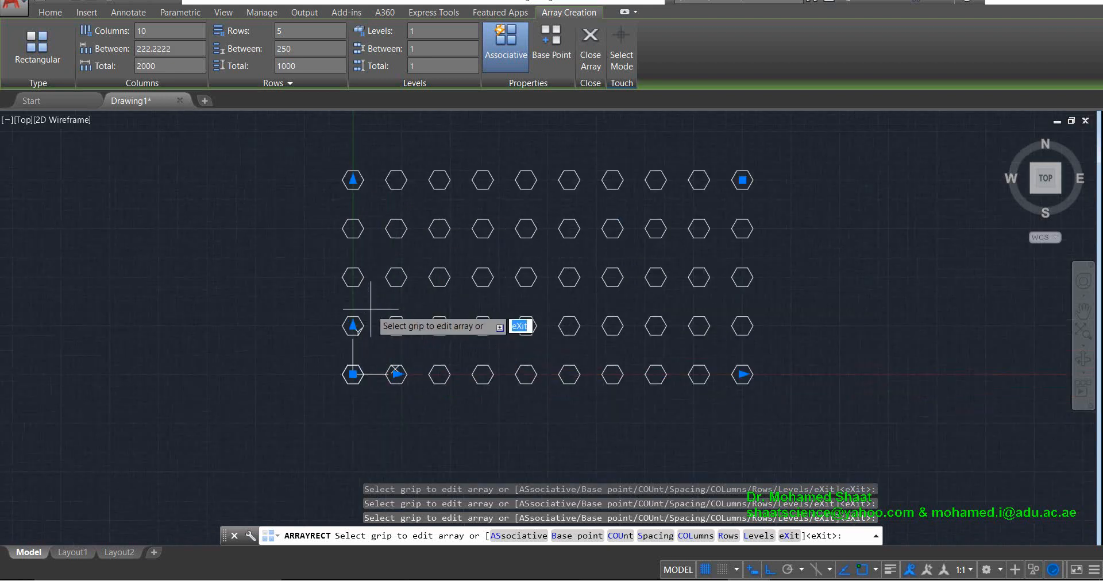
scroll(345, 304, down, 3)
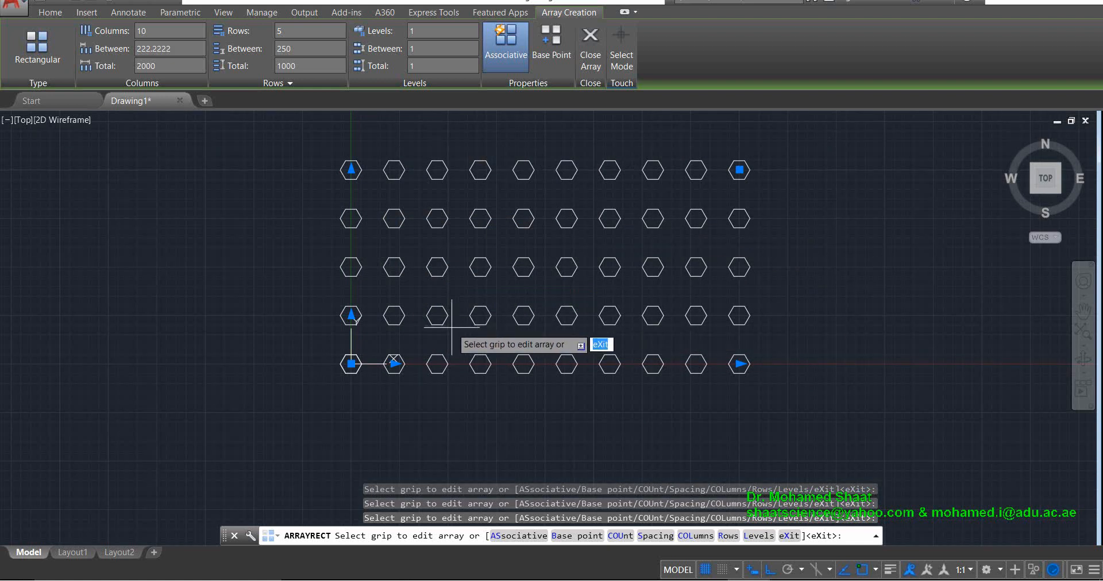
click(428, 45)
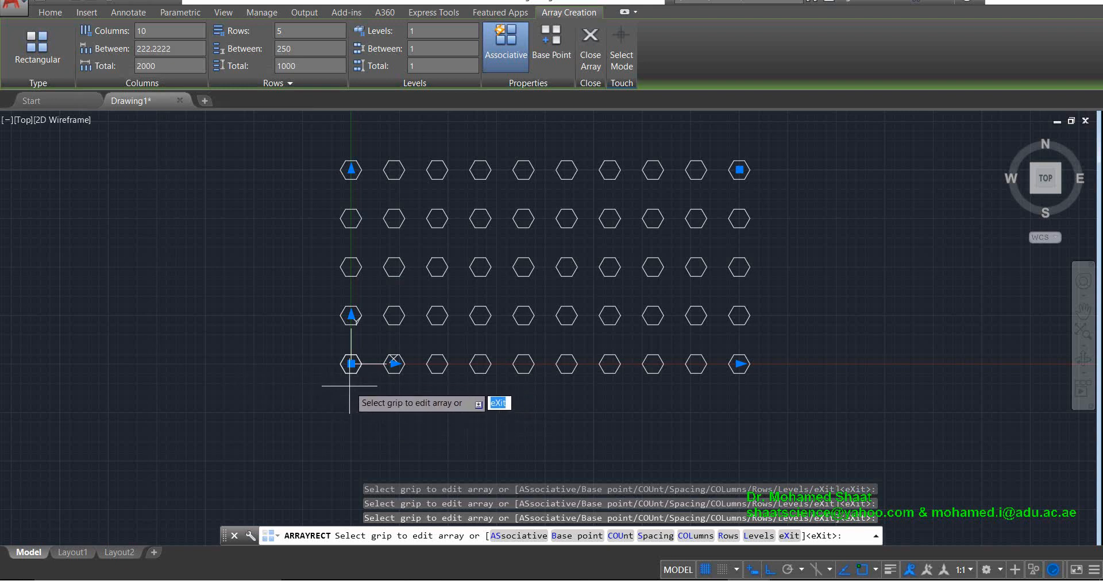
scroll(349, 384, up, 2)
scroll(350, 382, up, 5)
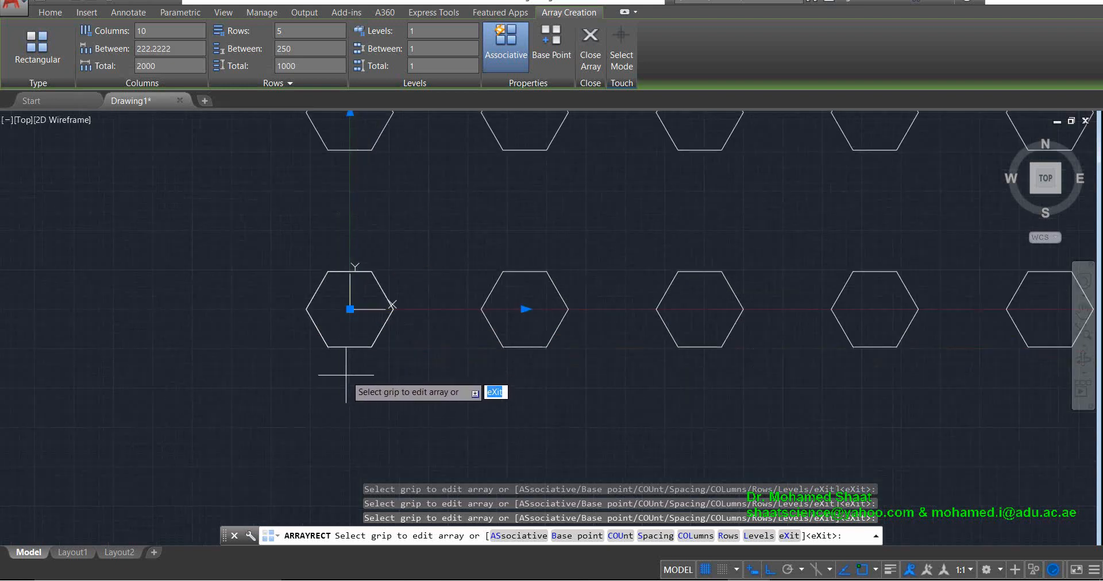
middle_drag(363, 368, 387, 431)
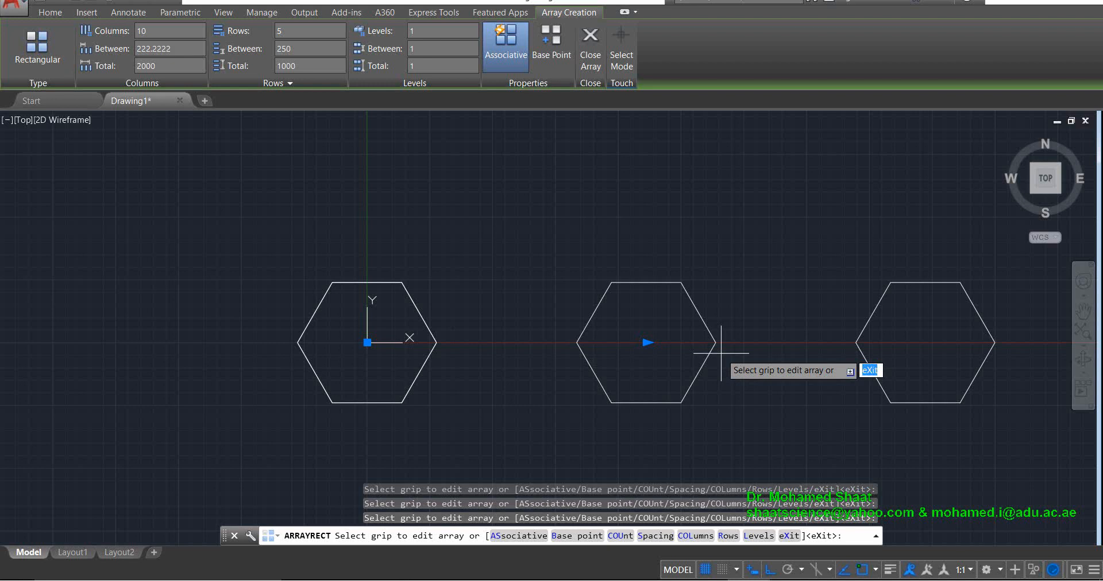
scroll(525, 333, down, 2)
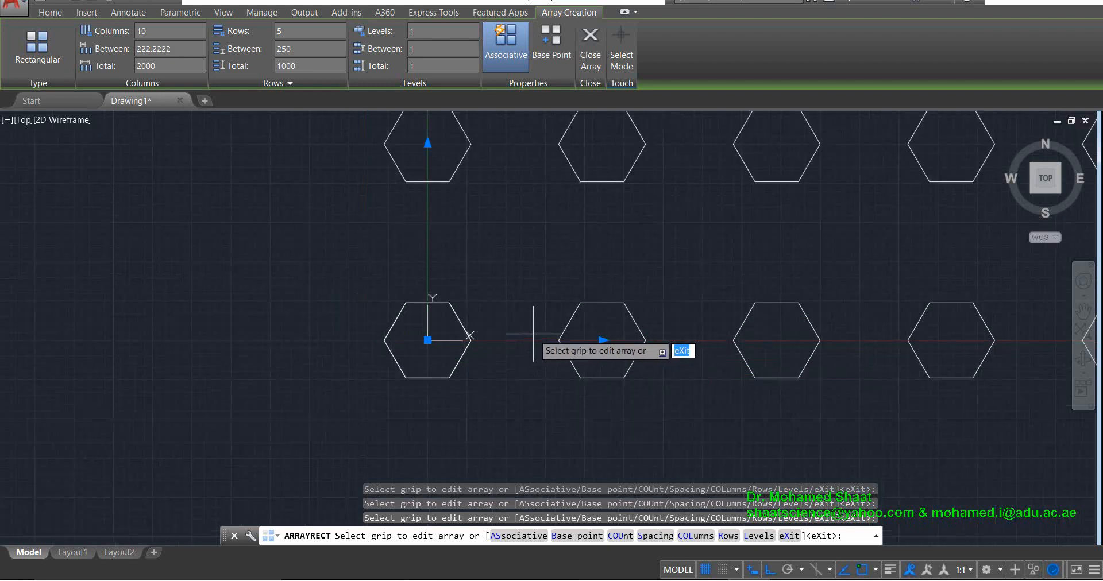
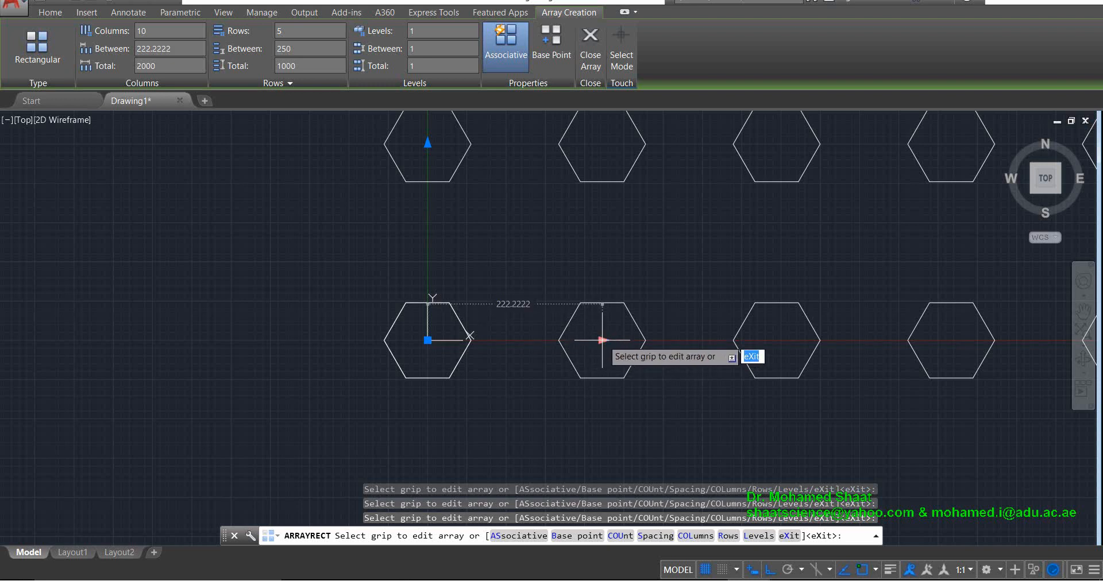
click(602, 340)
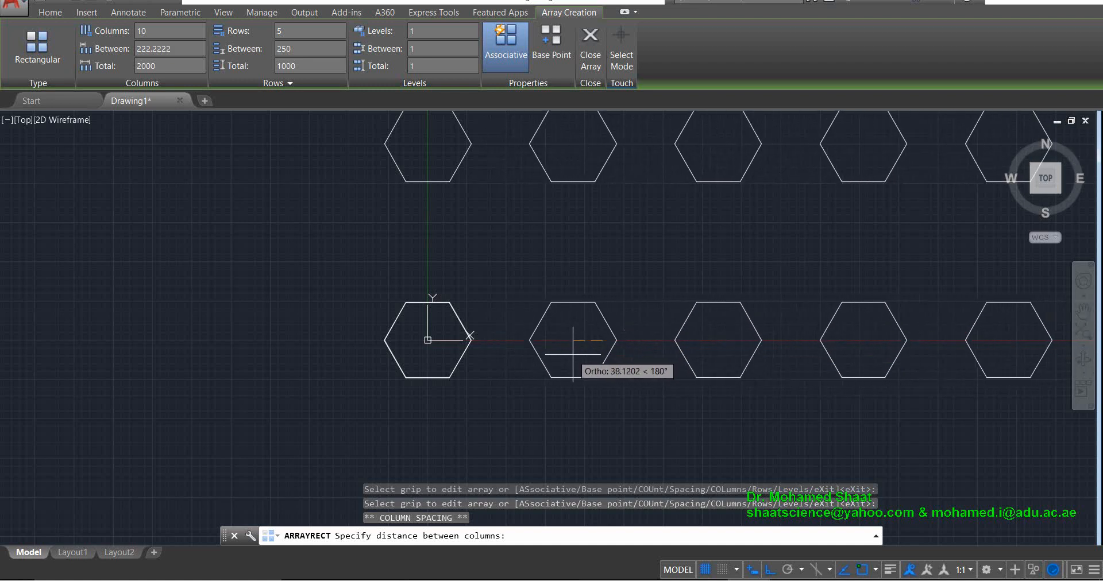
key(Escape)
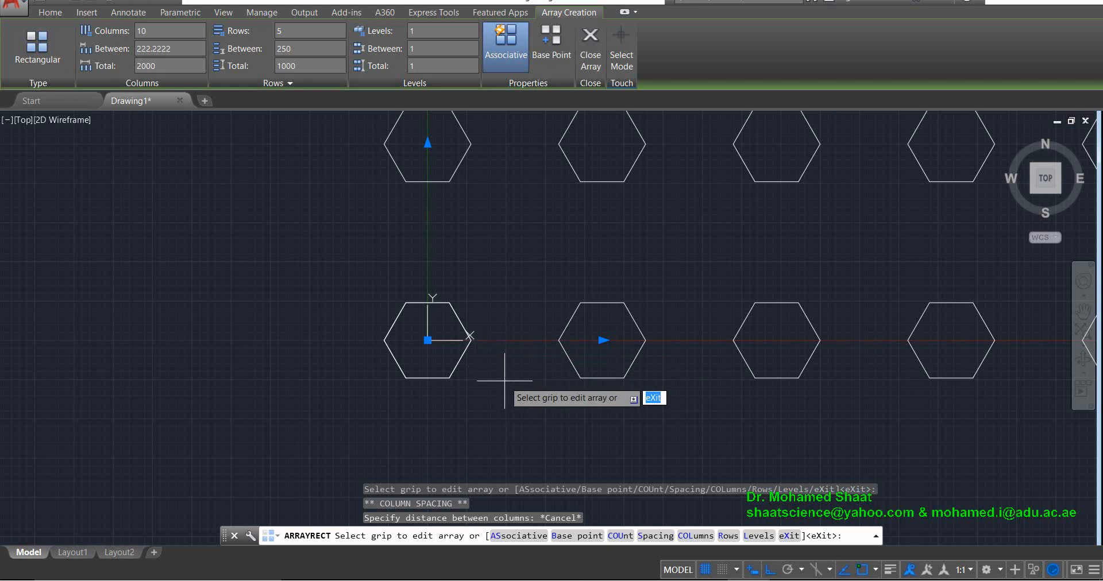
Try to set the hexagon array's column spacing to 0
click(165, 46)
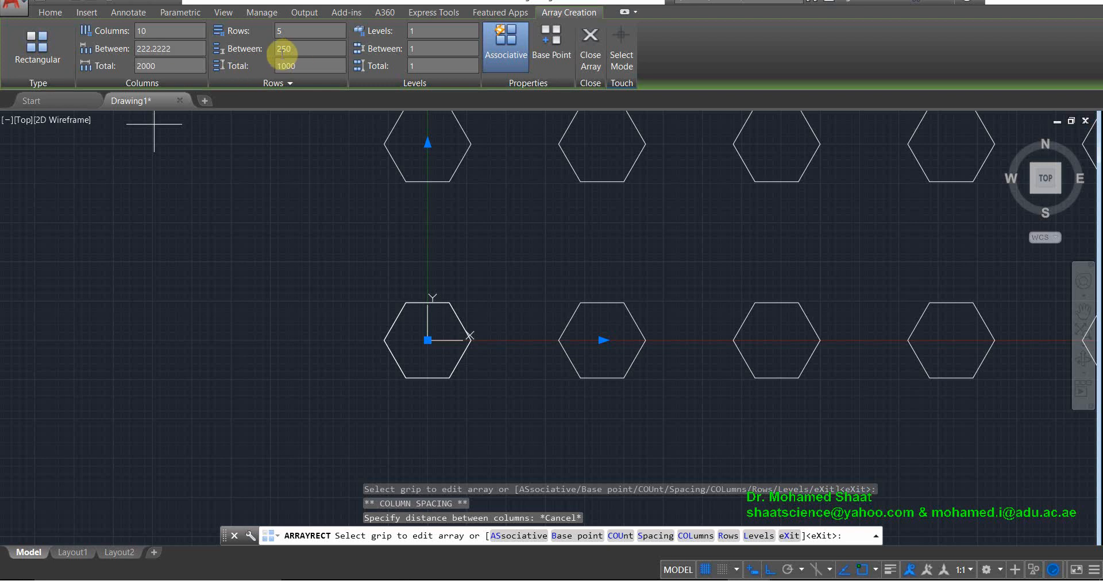
click(183, 47)
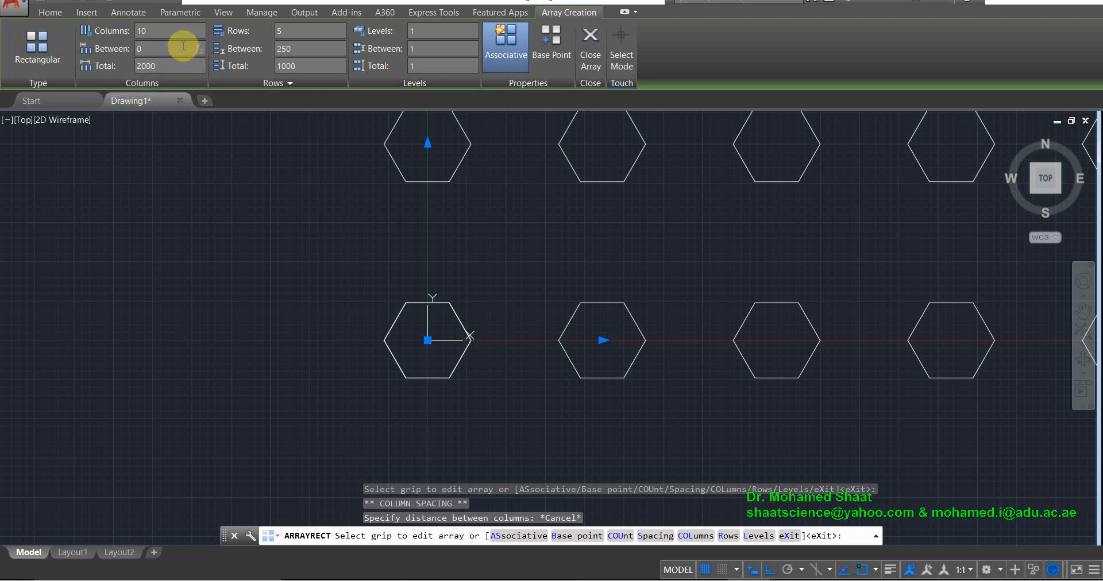
key(Return)
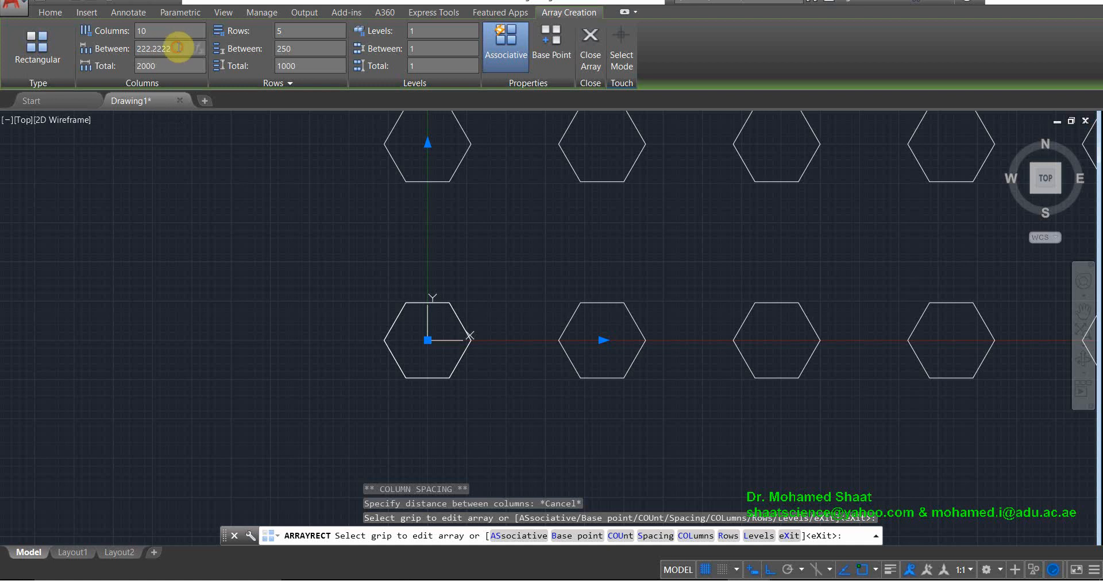
key(Return)
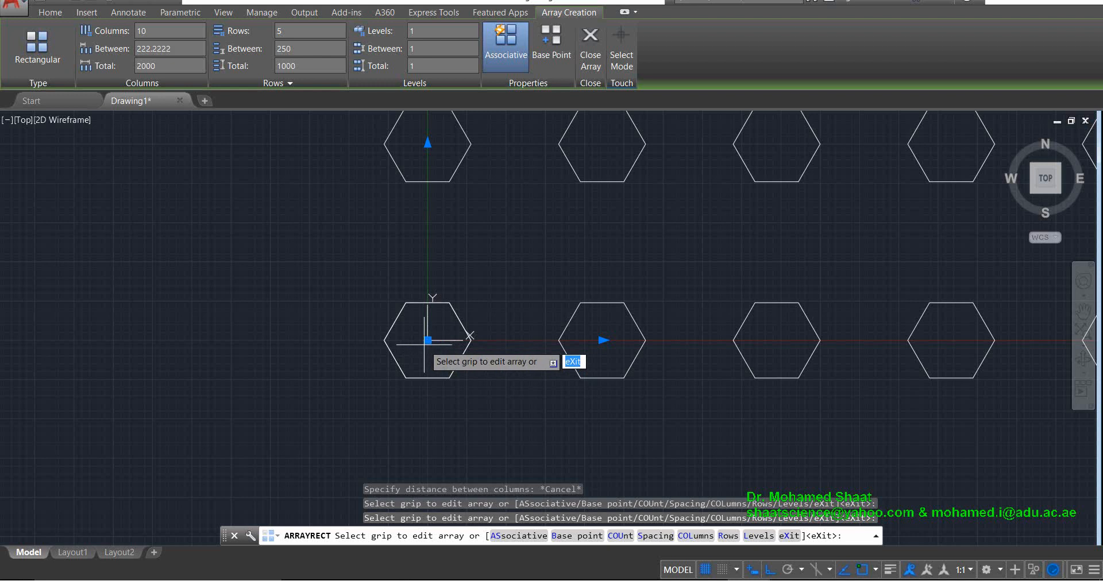
Set the array's base point to the leftmost vertex of the first hexagon
scroll(436, 344, up, 6)
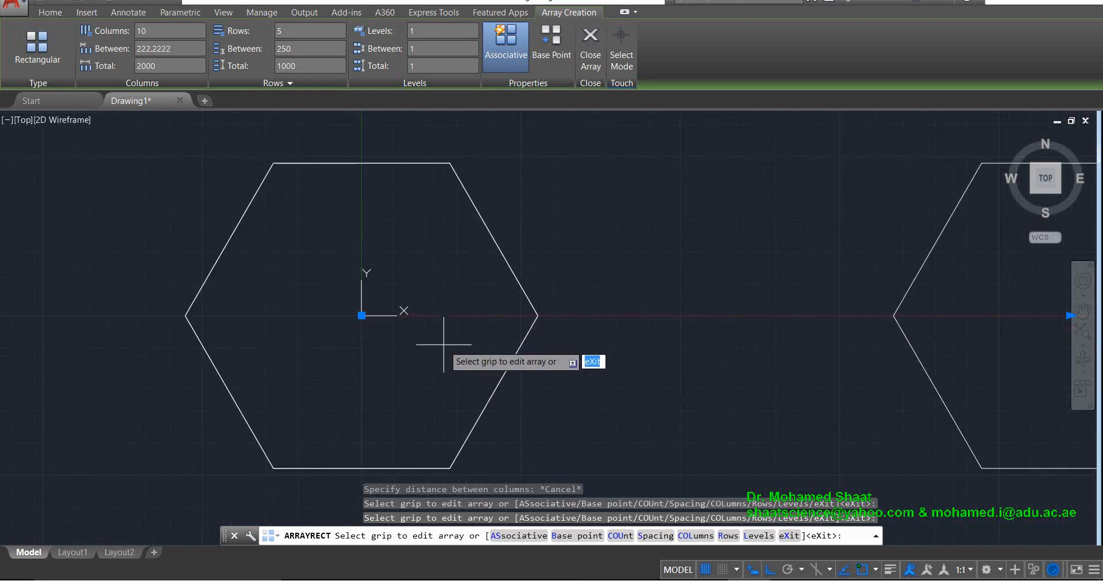
scroll(391, 338, up, 2)
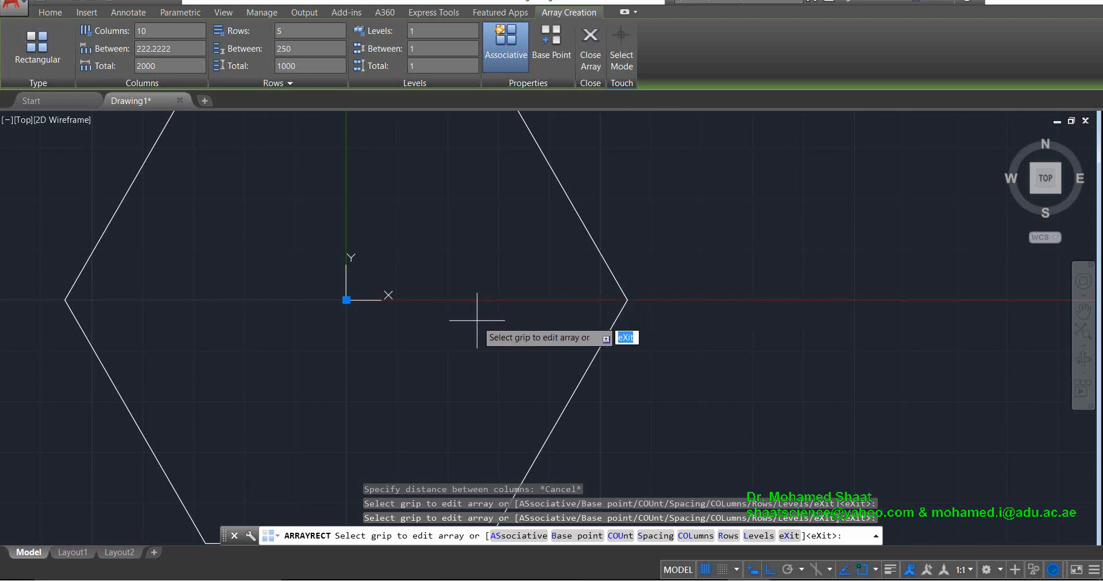
scroll(474, 316, down, 2)
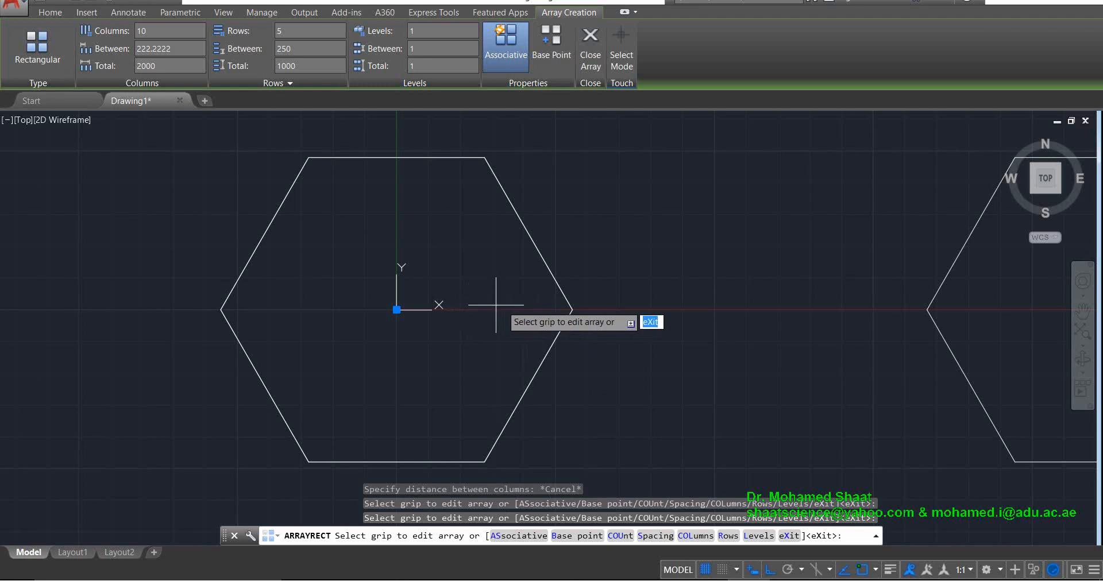
scroll(508, 308, down, 3)
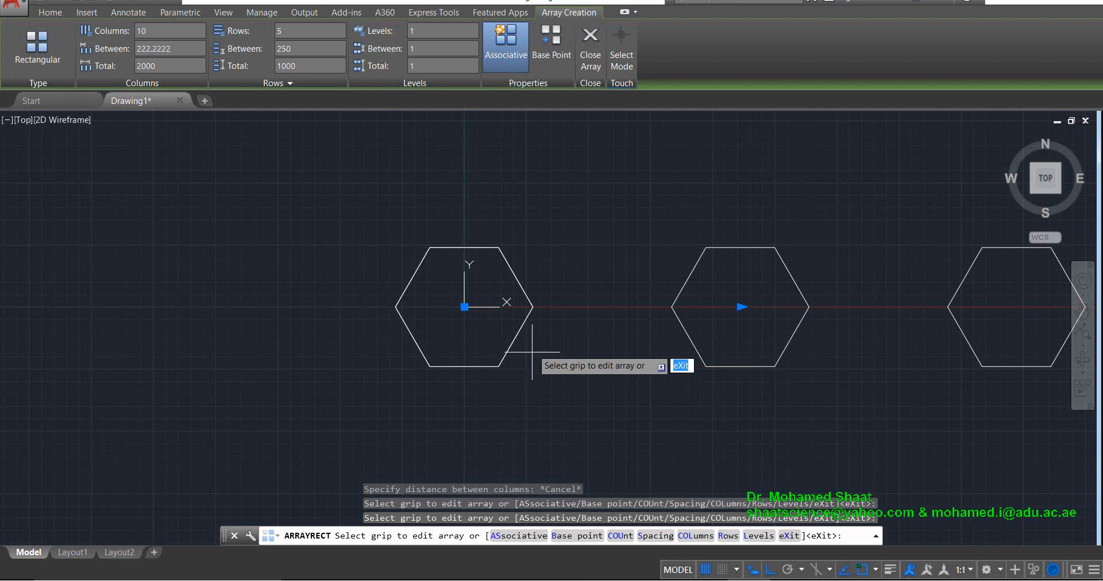
click(553, 44)
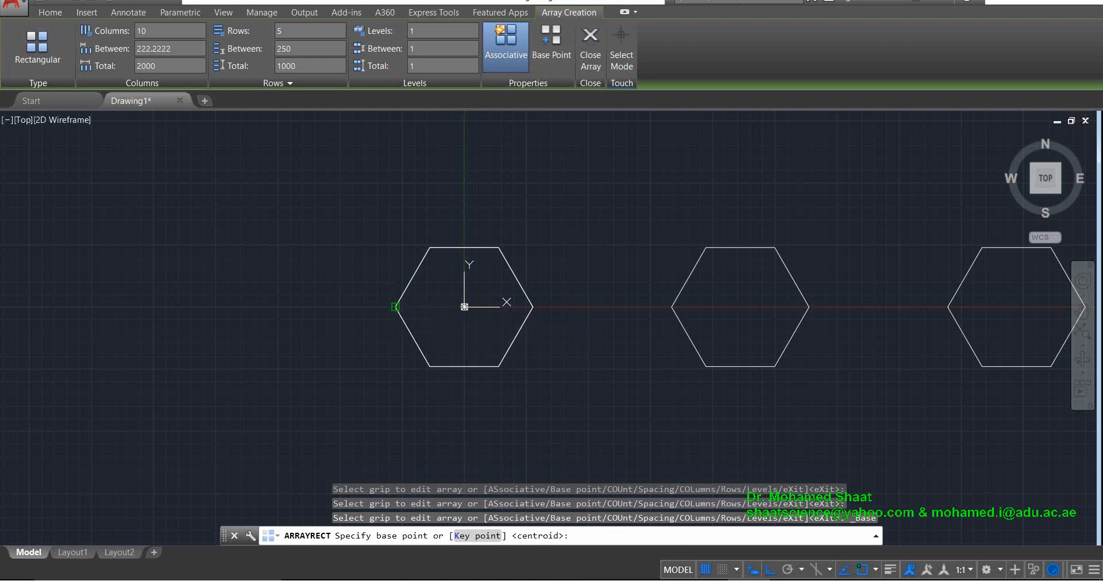
click(395, 307)
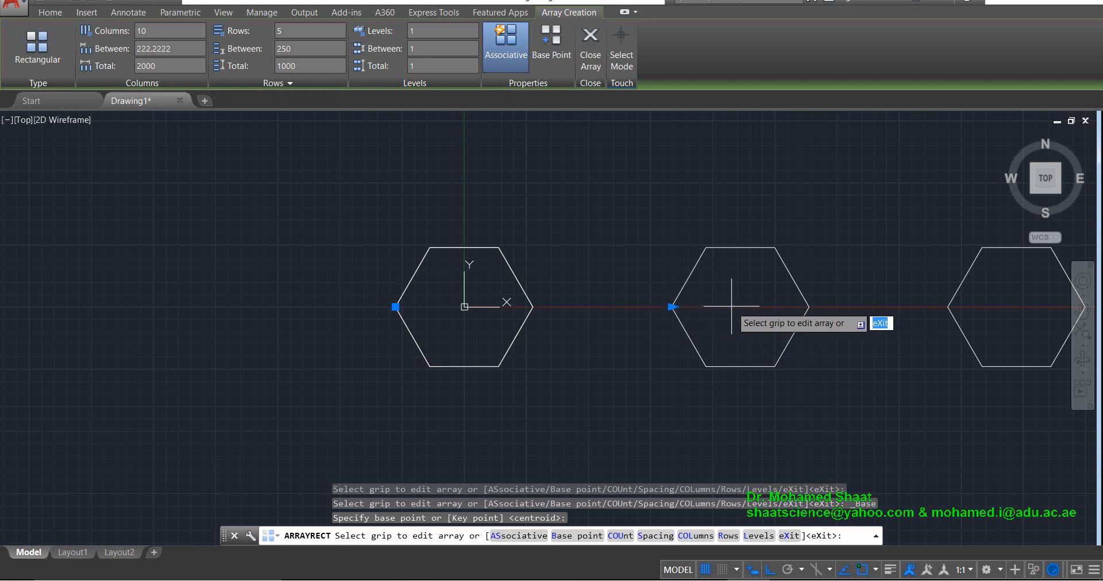
Reduce the array's column spacing to 110.6703 by snapping the second column to the first hexagon's rightmost vertex
click(672, 307)
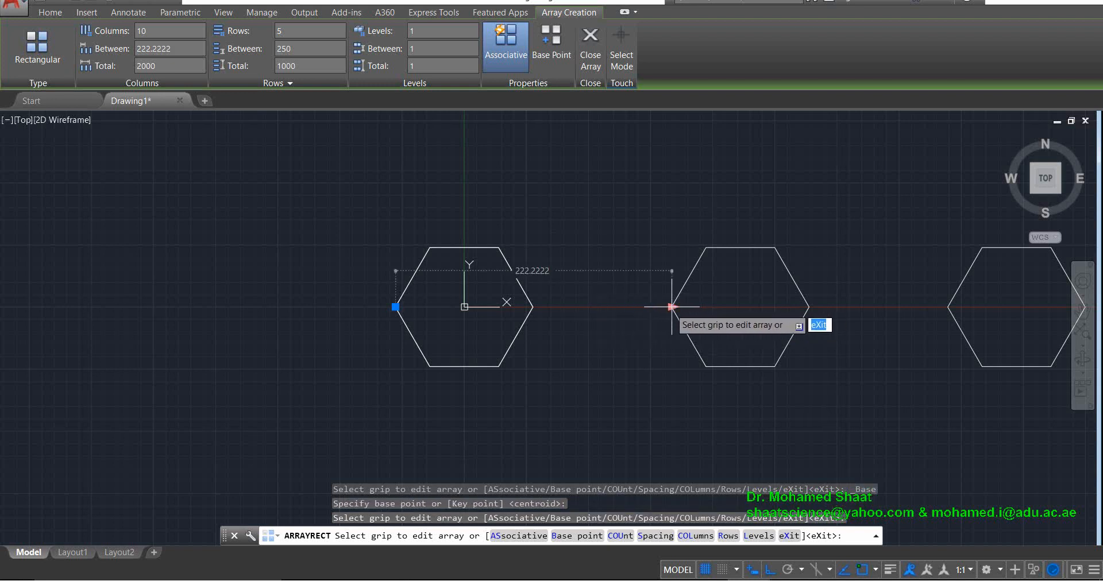
click(671, 307)
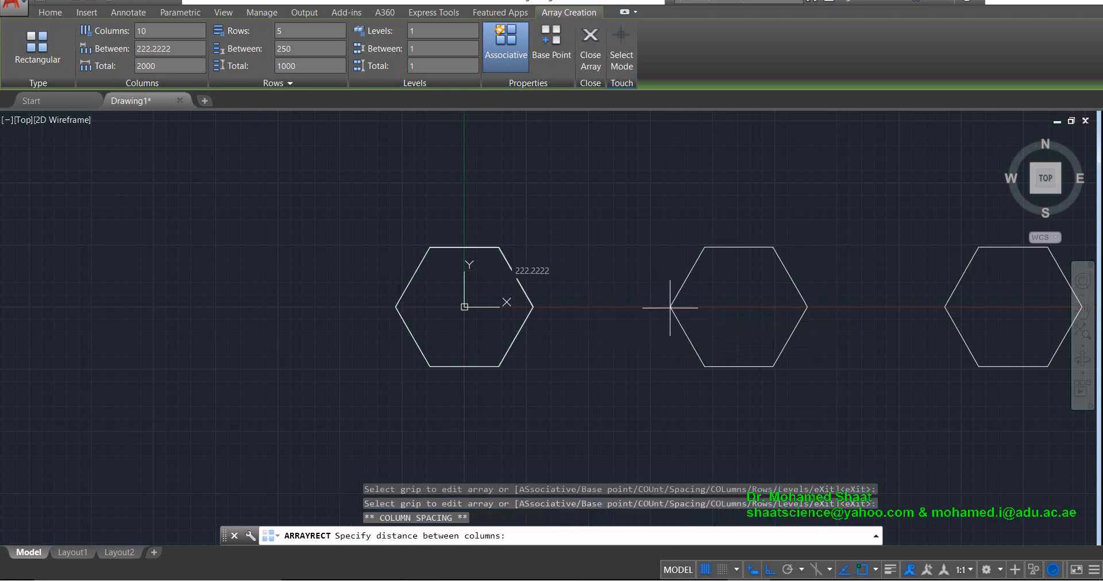
click(534, 307)
scroll(615, 339, down, 6)
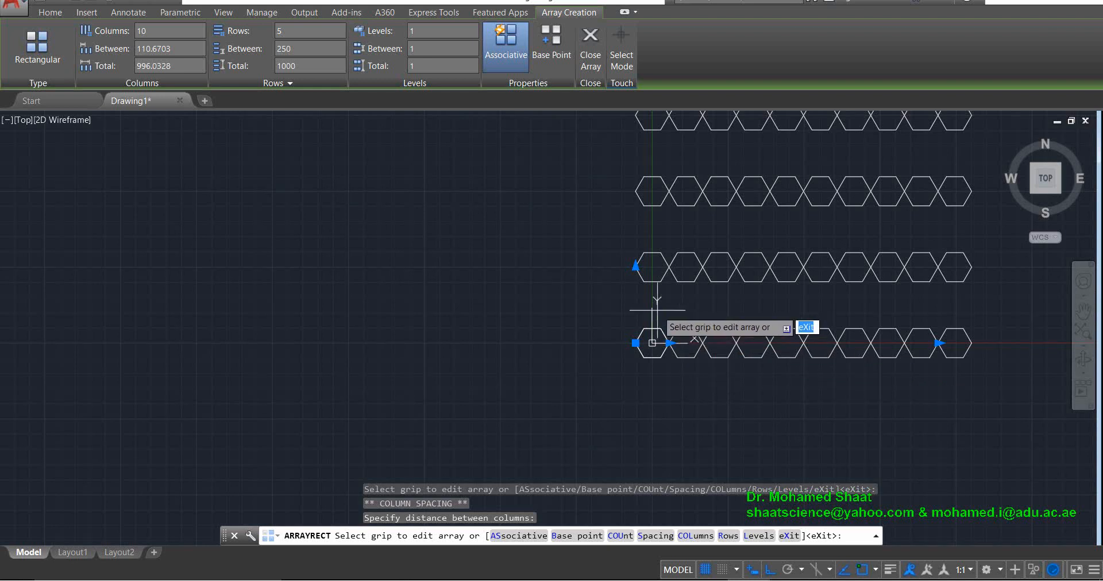
scroll(661, 328, up, 4)
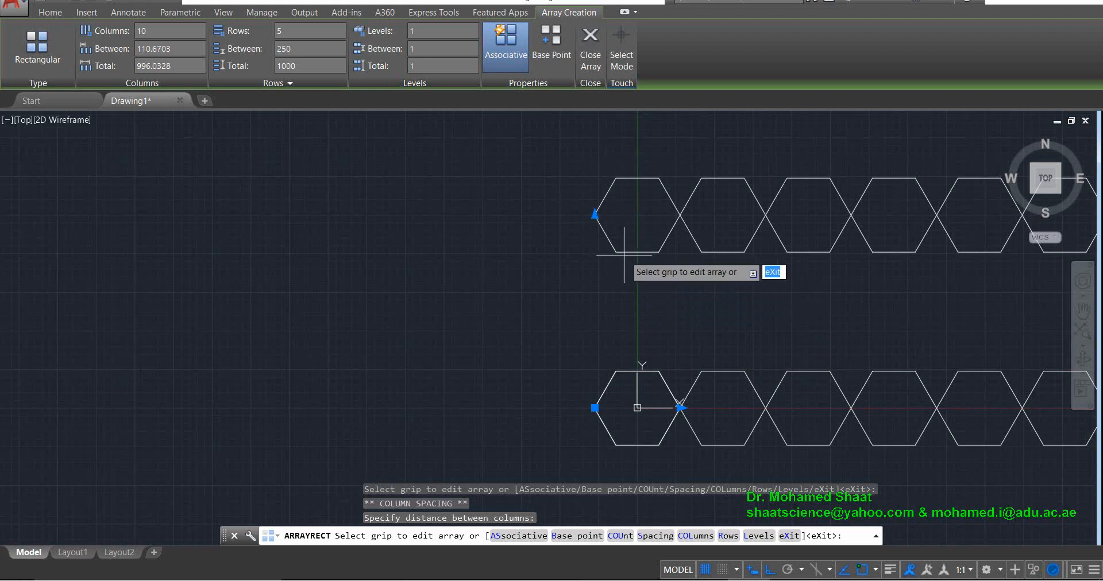
scroll(620, 253, up, 3)
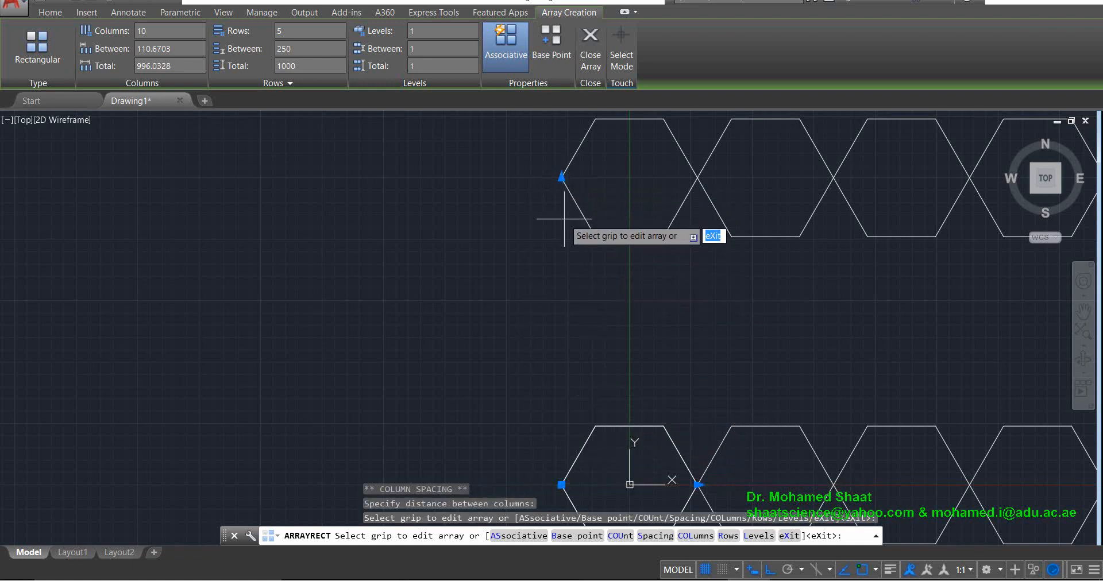
click(561, 177)
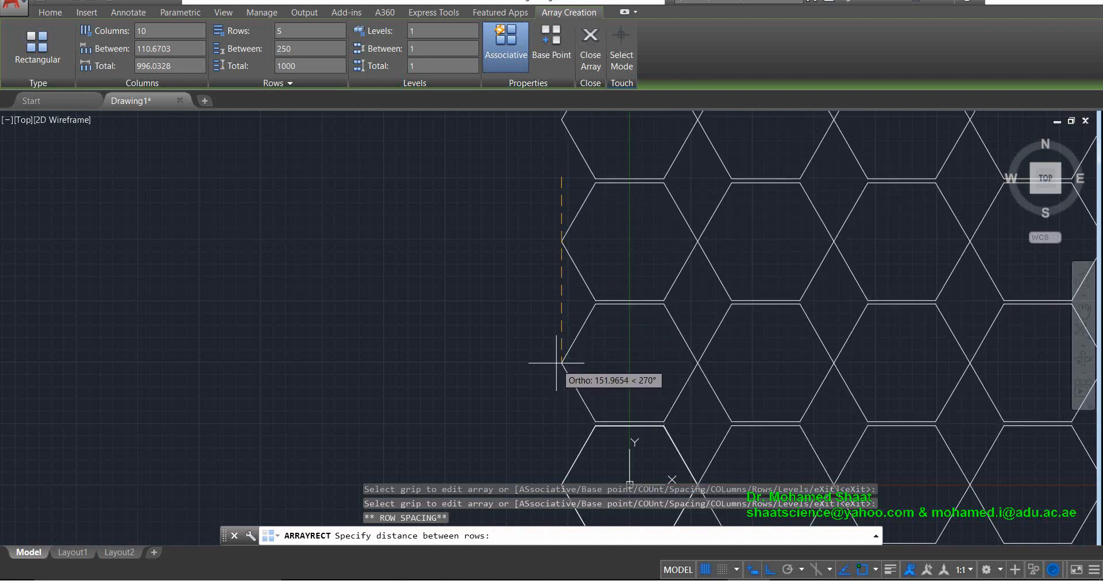
key(Escape)
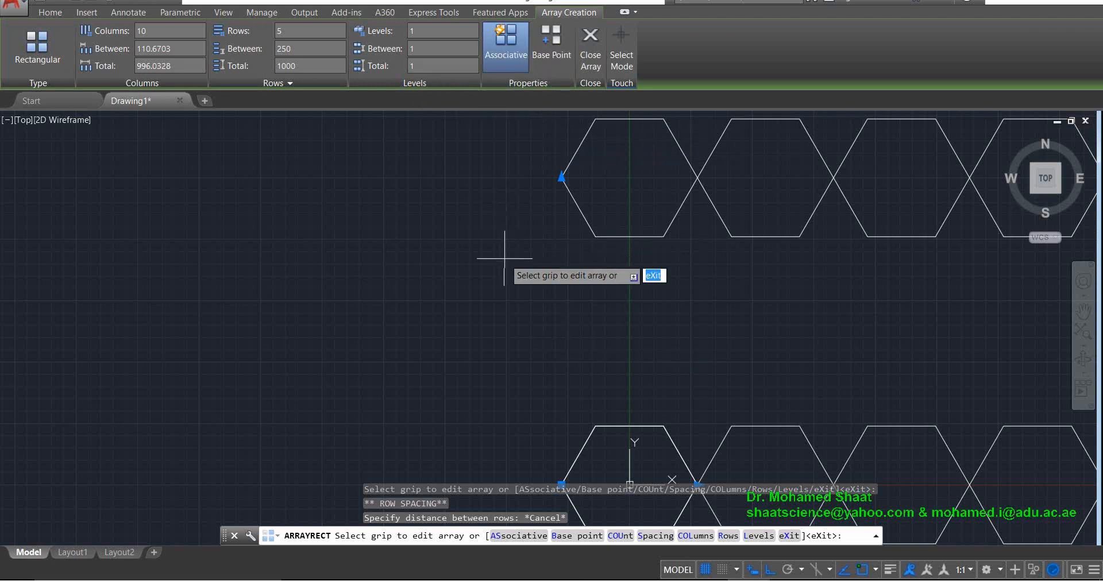
click(550, 38)
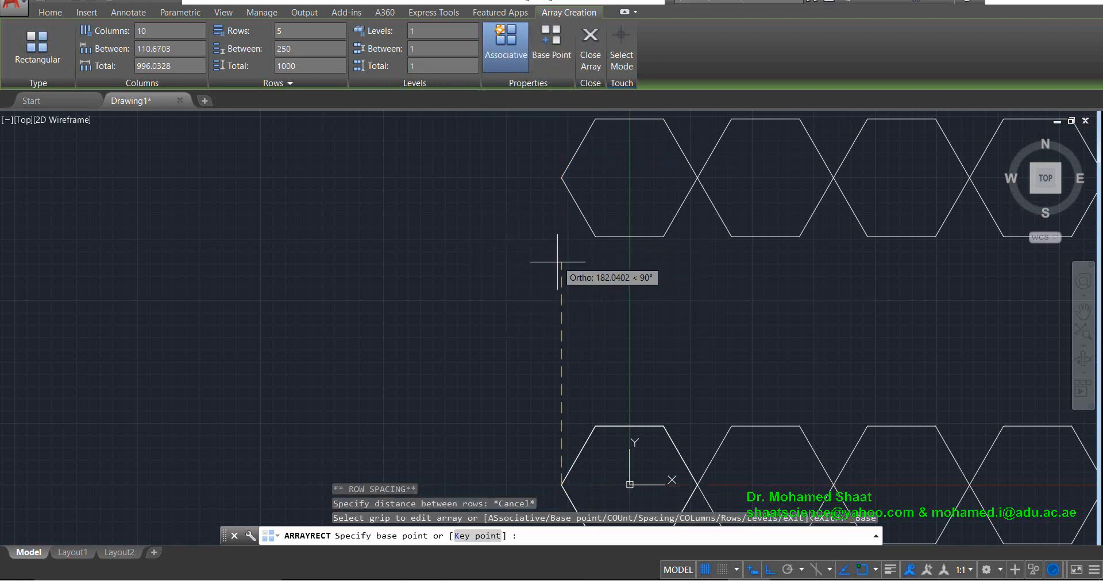
scroll(563, 287, up, 4)
scroll(571, 303, down, 8)
key(Escape)
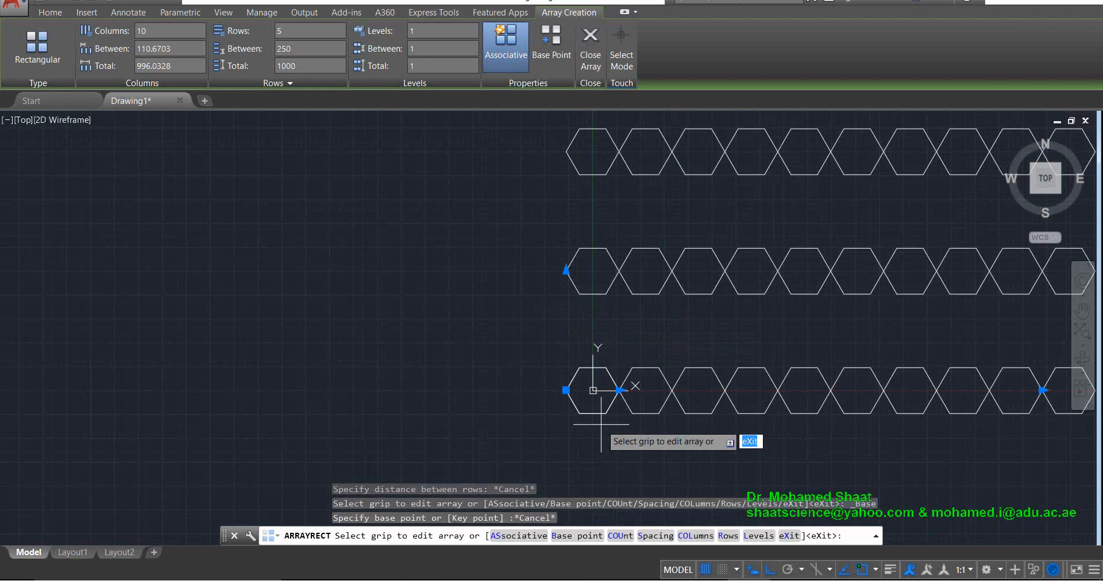
Move the array's base point to the lower-left vertex of the first hexagon
scroll(591, 406, down, 2)
scroll(589, 431, up, 6)
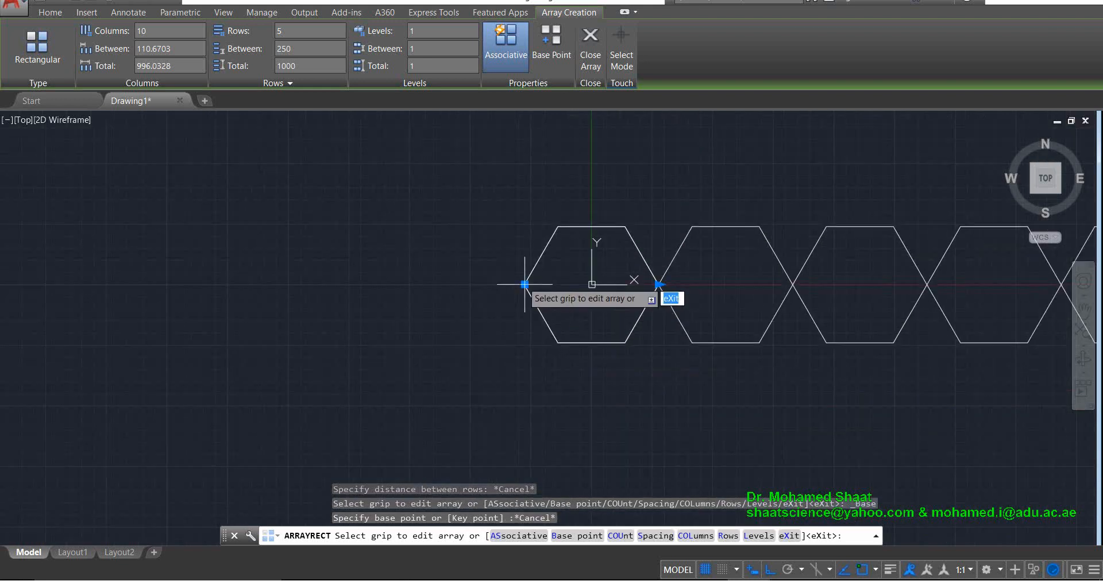
click(549, 51)
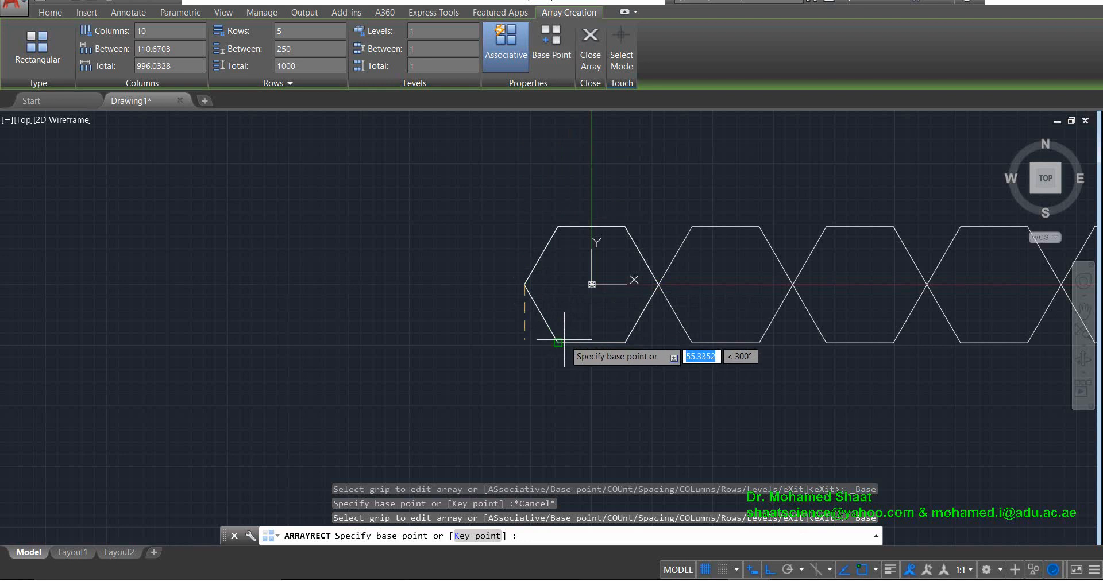
click(557, 342)
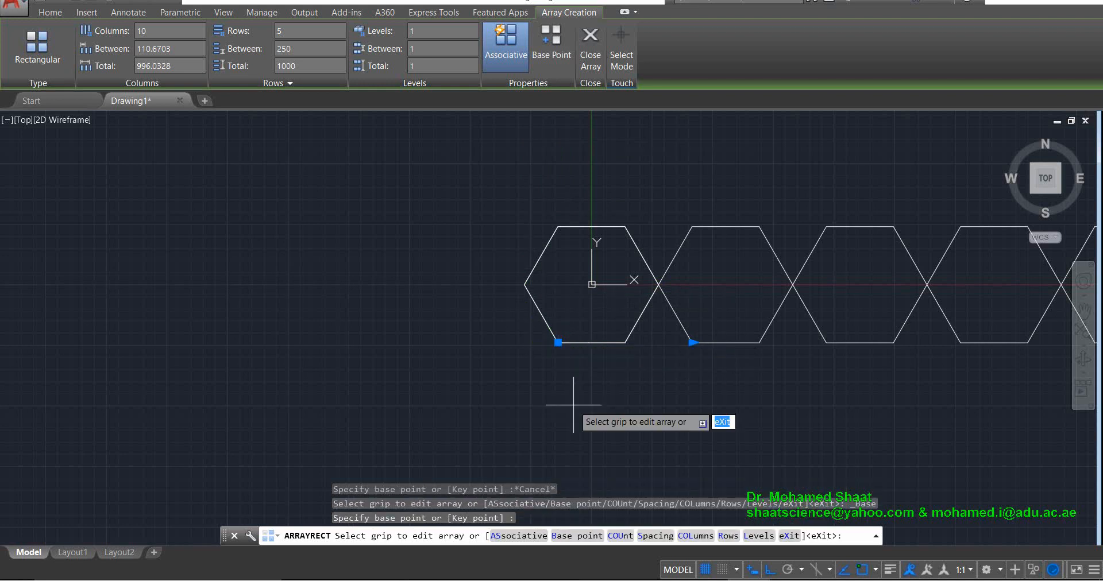
Reduce the array's row spacing to 95.8433 by snapping the second row to the first hexagon's upper-left vertex
scroll(572, 399, down, 2)
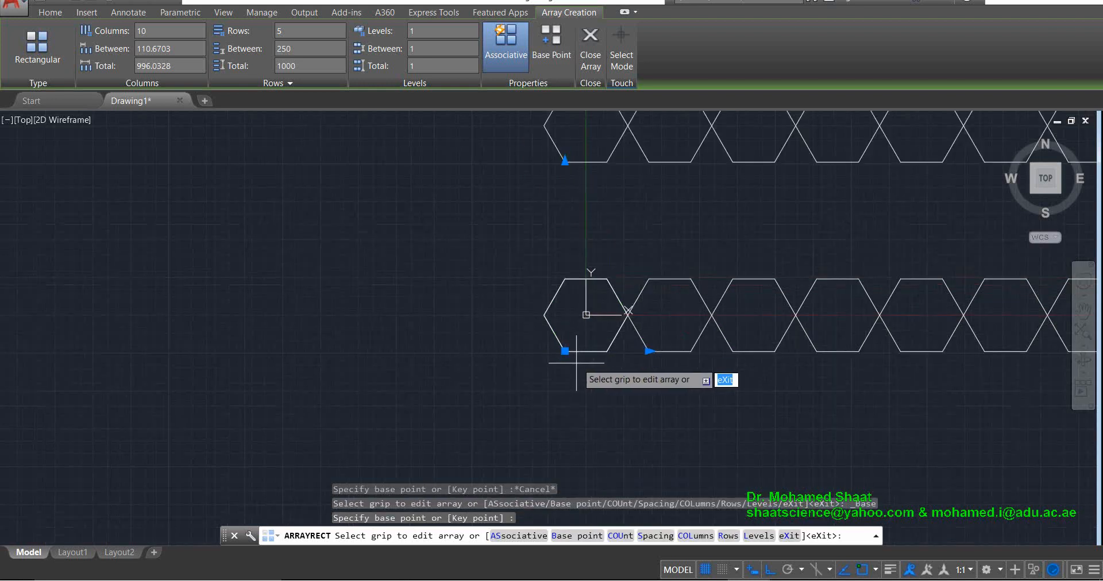
click(565, 162)
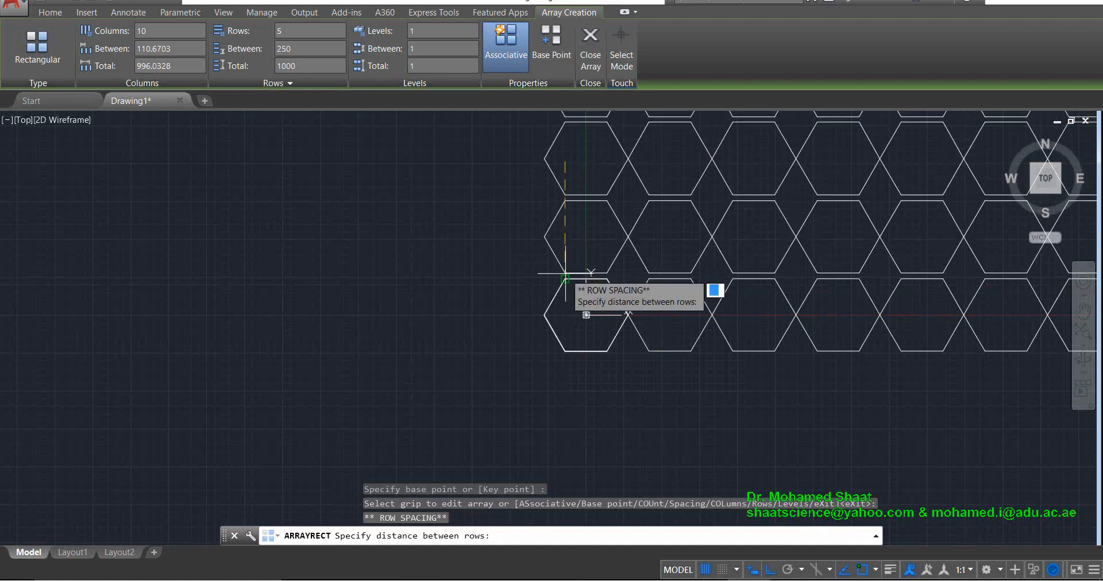
click(584, 291)
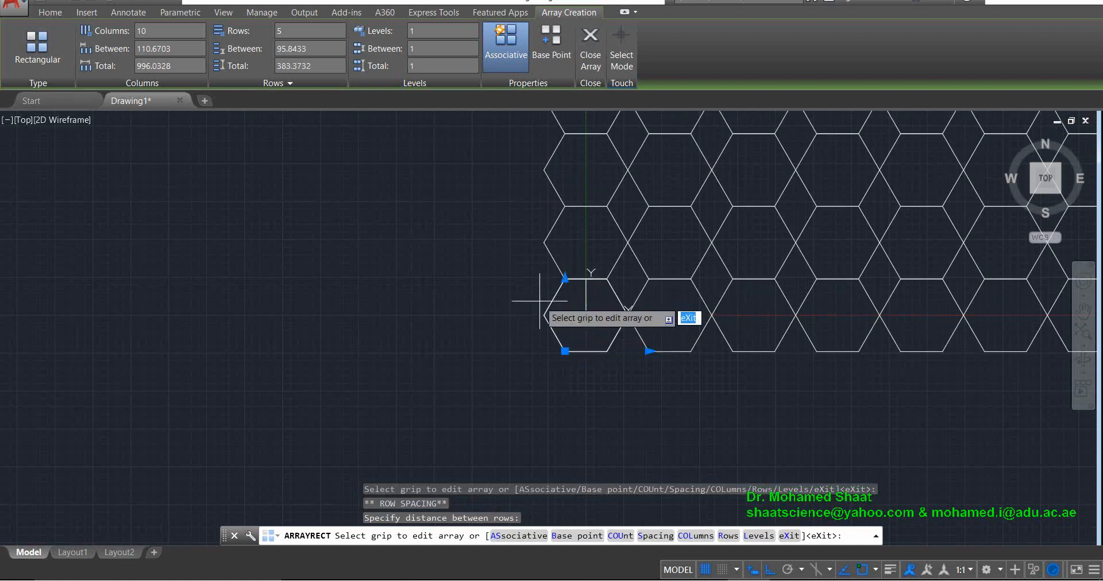
Examine the shared edges and vertices between neighbouring hexagons, from the first cell to the whole array
scroll(575, 300, up, 3)
scroll(575, 300, up, 2)
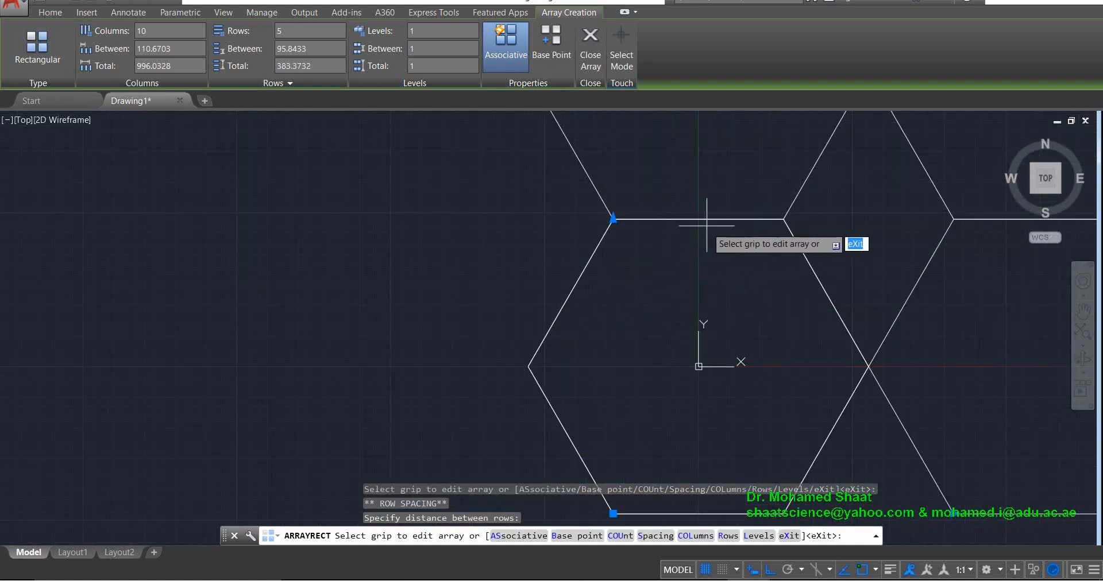
scroll(706, 278, down, 2)
scroll(833, 345, down, 6)
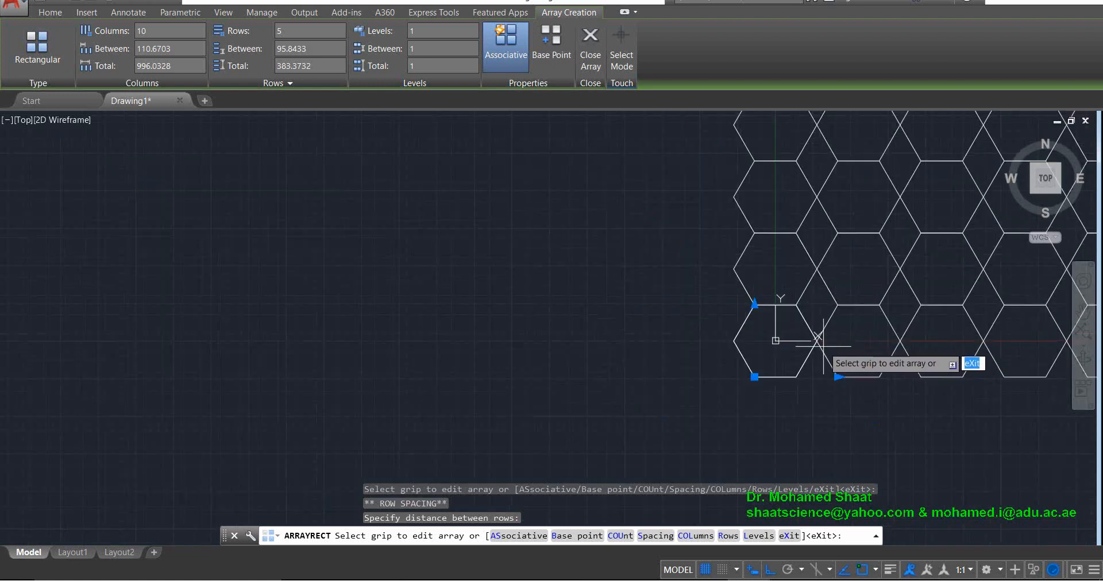
scroll(908, 342, down, 2)
middle_drag(977, 300, 517, 282)
scroll(517, 283, up, 2)
scroll(635, 338, up, 2)
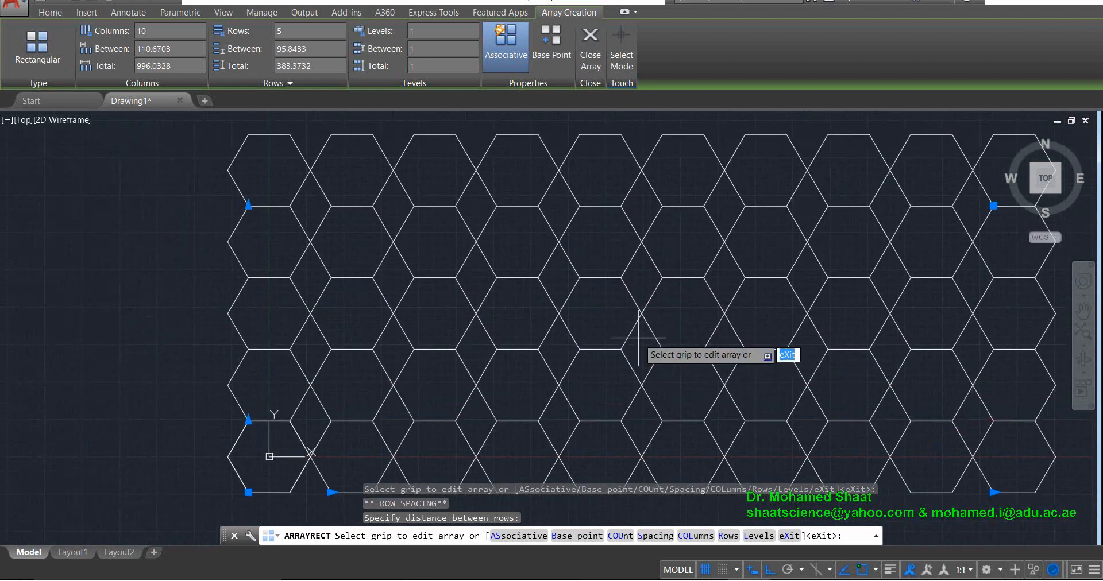
Review the rectangular array's column and row counts, spacings and total distances, and finish the array
scroll(627, 355, down, 3)
scroll(575, 353, up, 1)
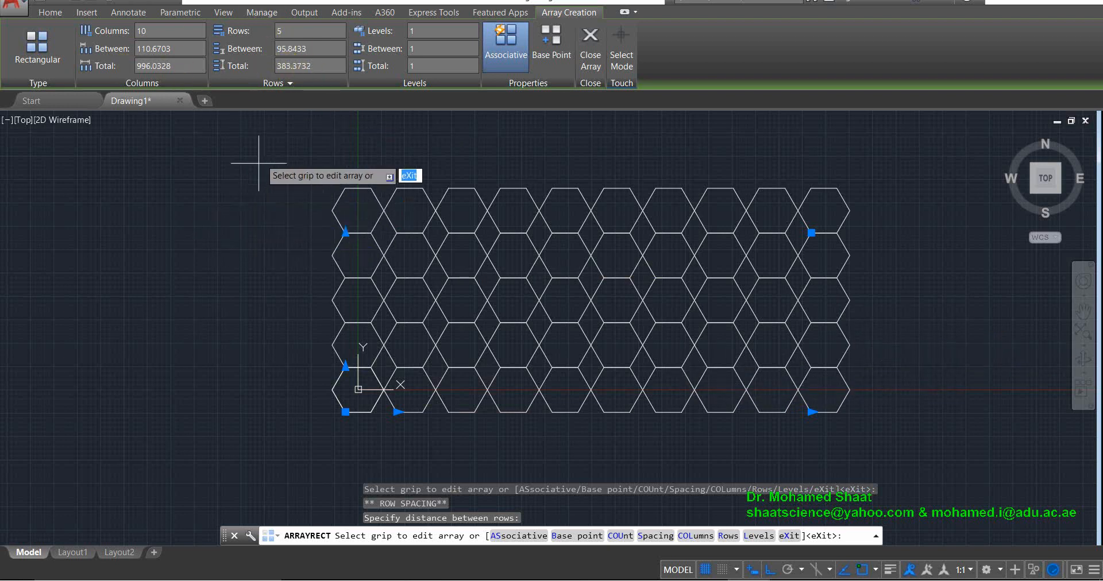
click(293, 30)
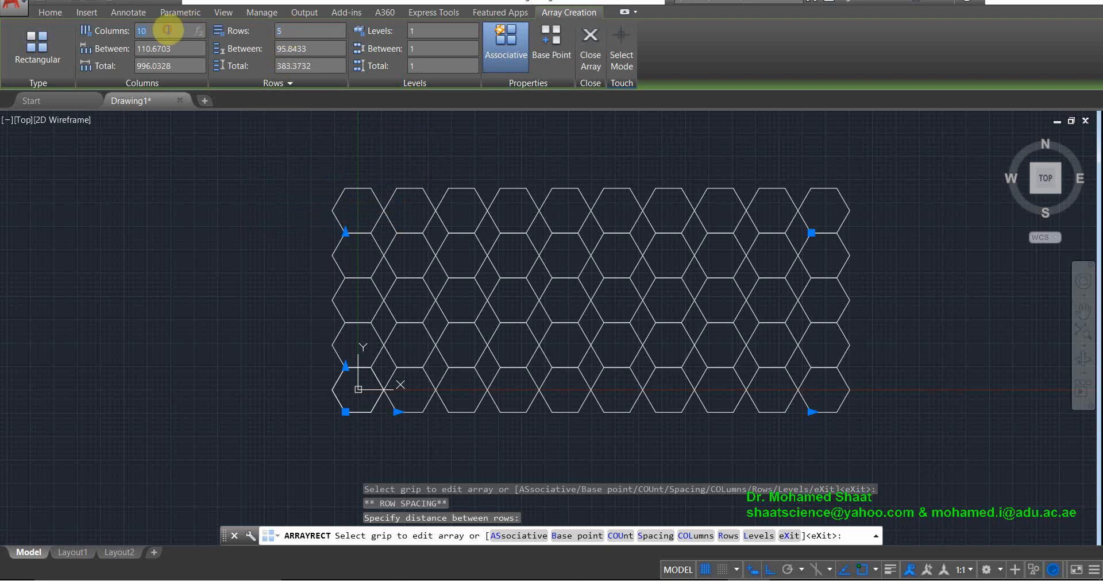
click(290, 29)
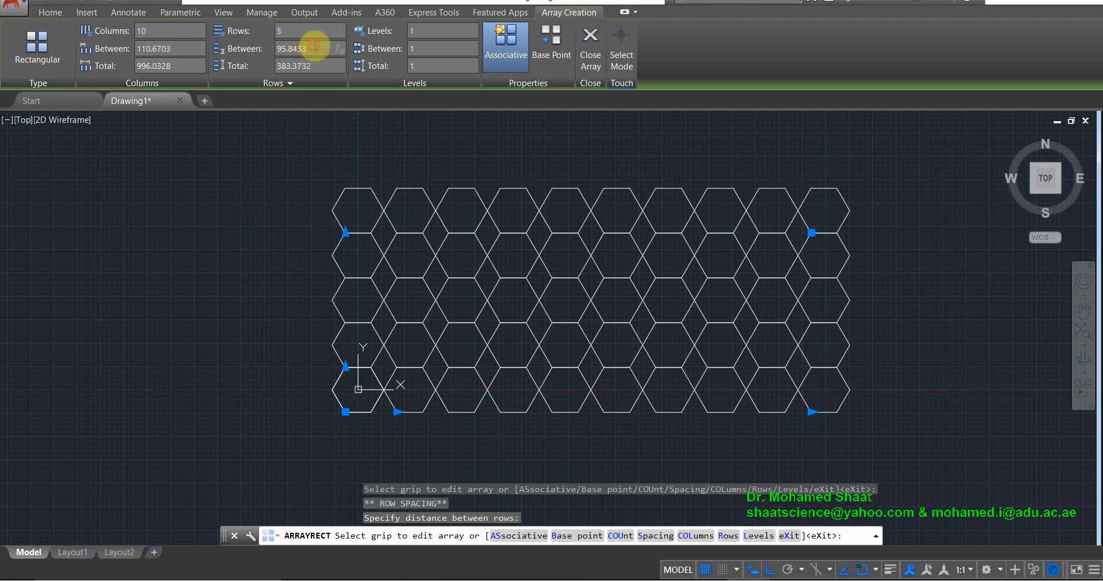
click(315, 46)
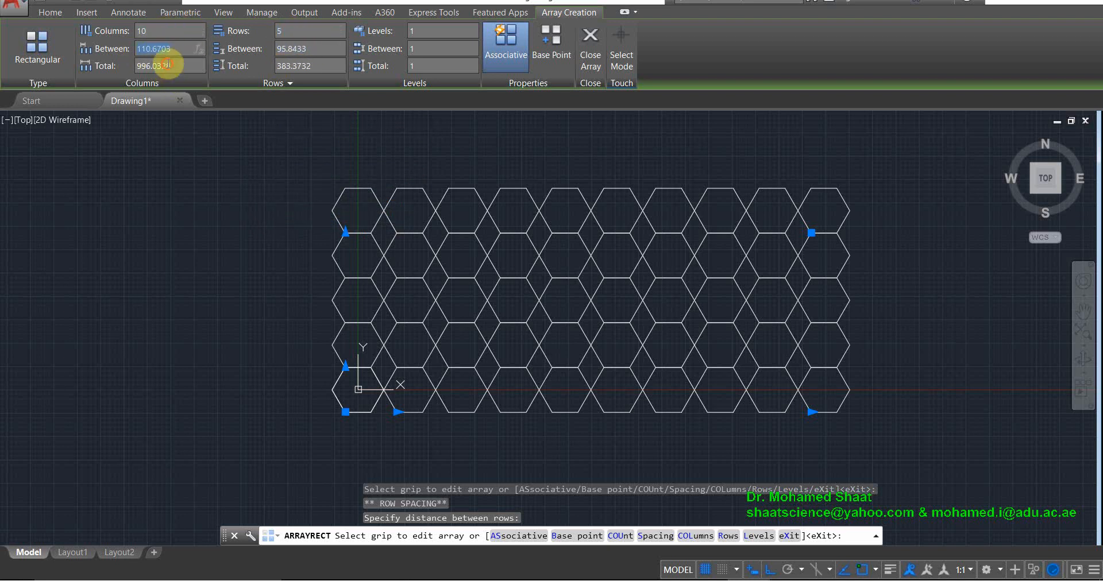
click(310, 66)
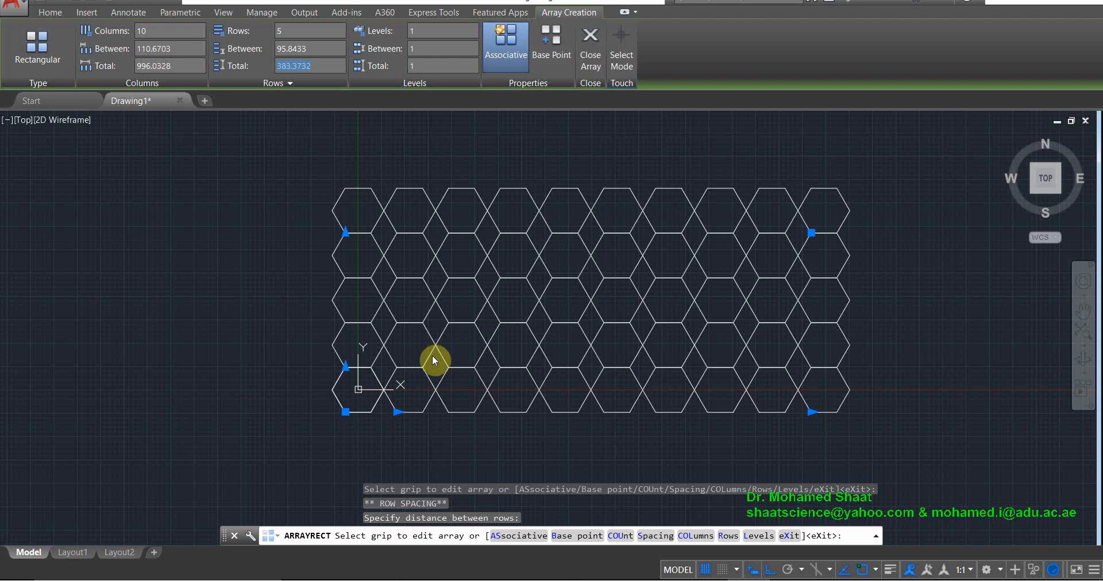
click(550, 311)
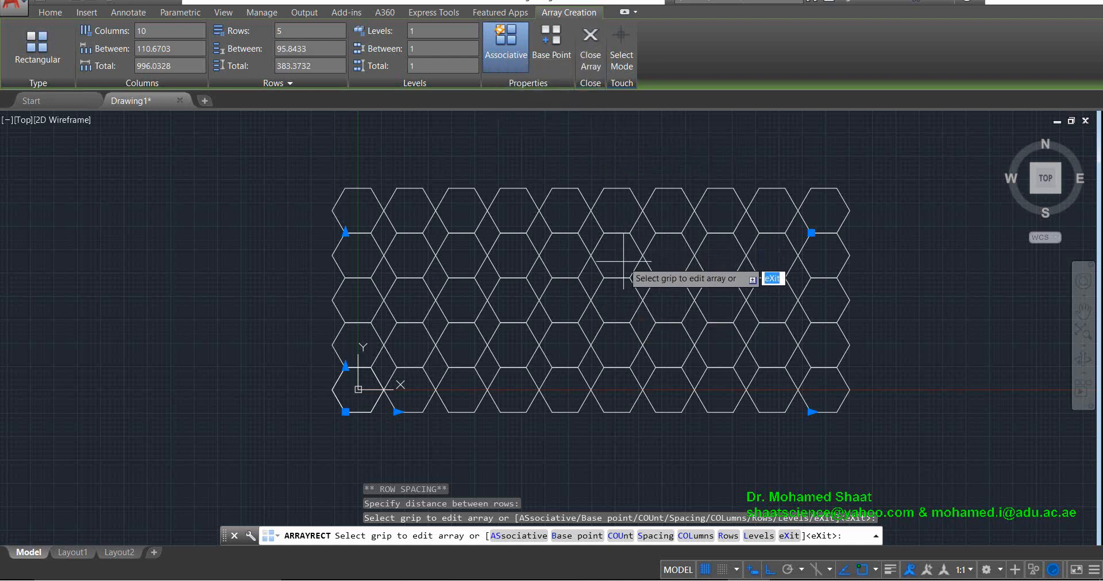
key(Return)
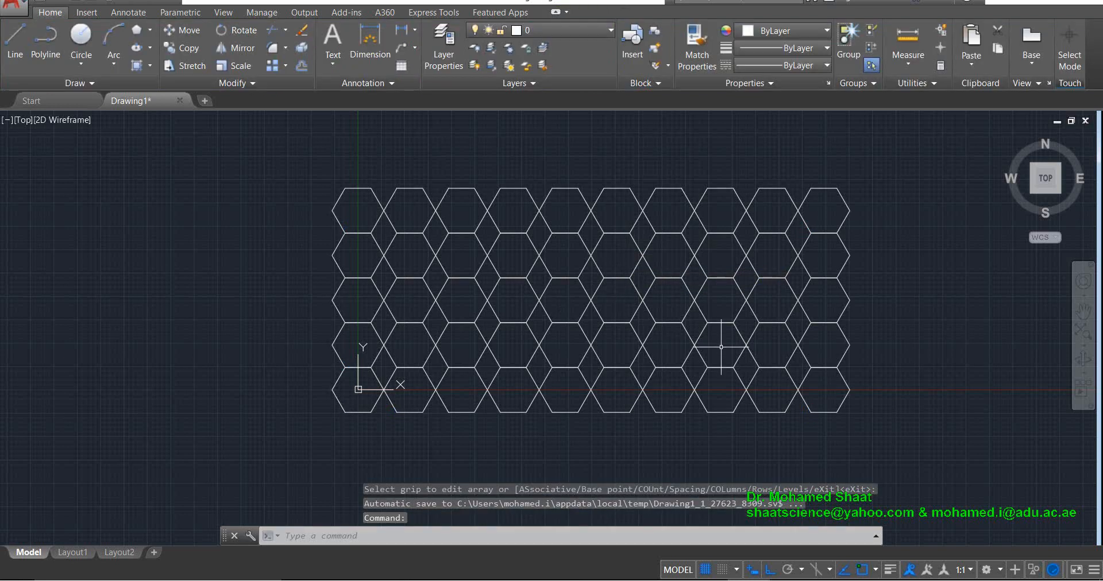
Select the finished hexagon array to check that it is one object, and clear the selection
click(869, 190)
click(741, 265)
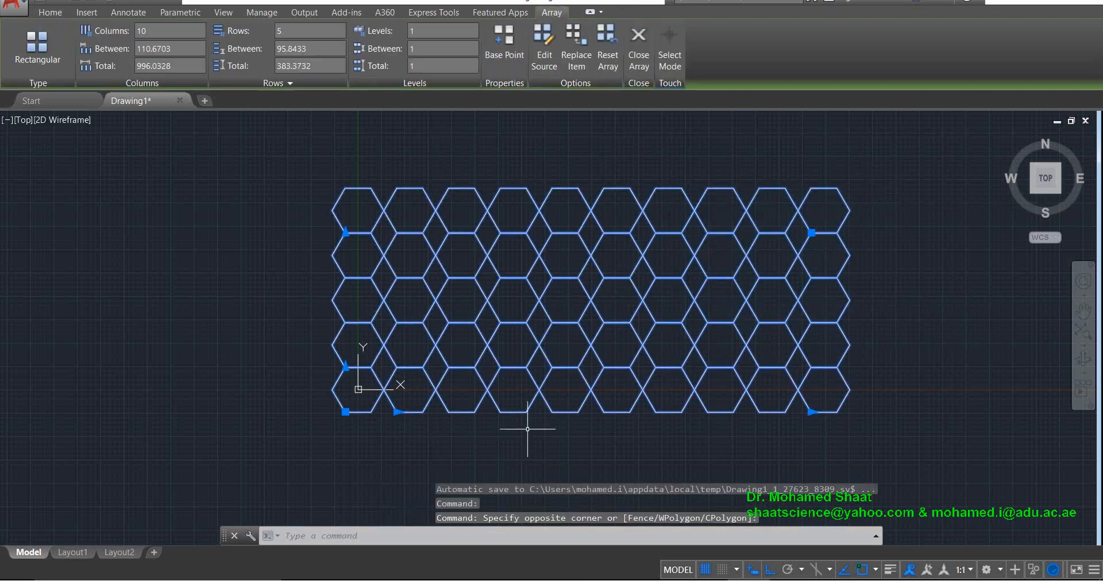
key(Escape)
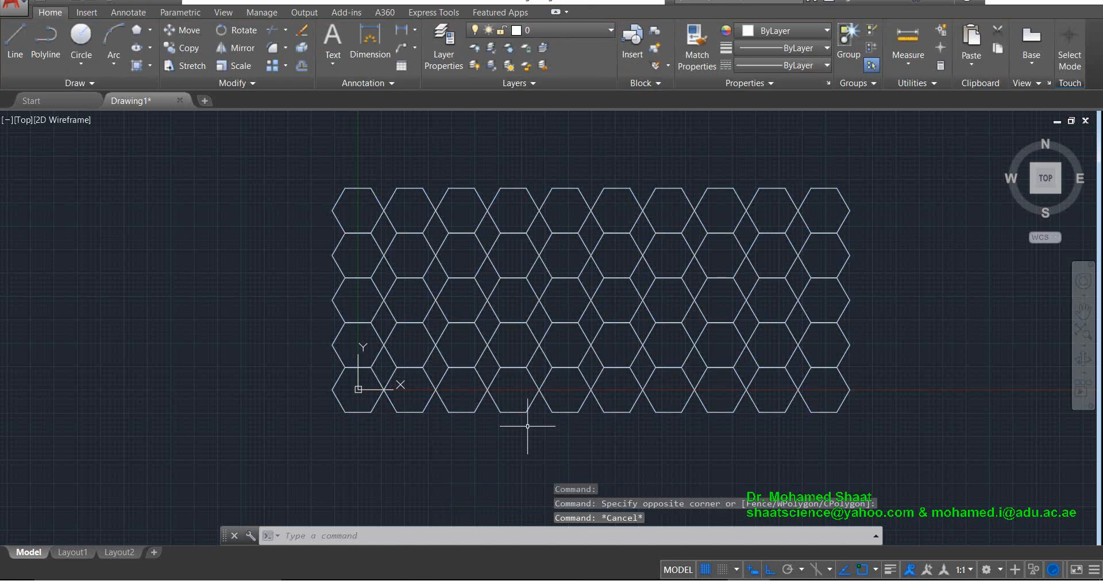
Try widening the finished hexagon array's column spacing to 332.0109 with its spacing grip, and undo the change
click(859, 225)
click(645, 344)
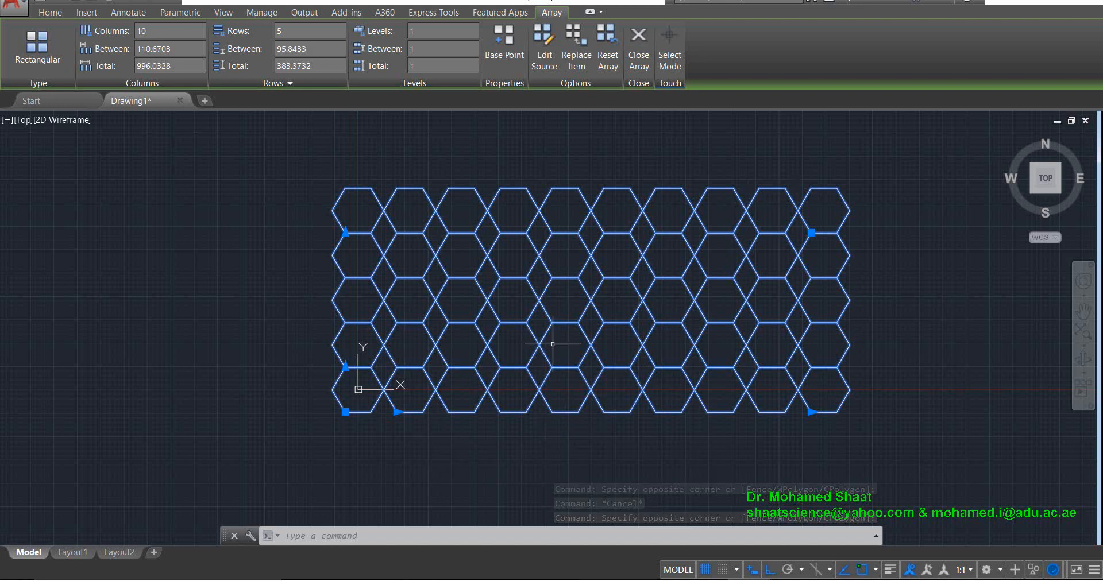
click(397, 412)
click(499, 415)
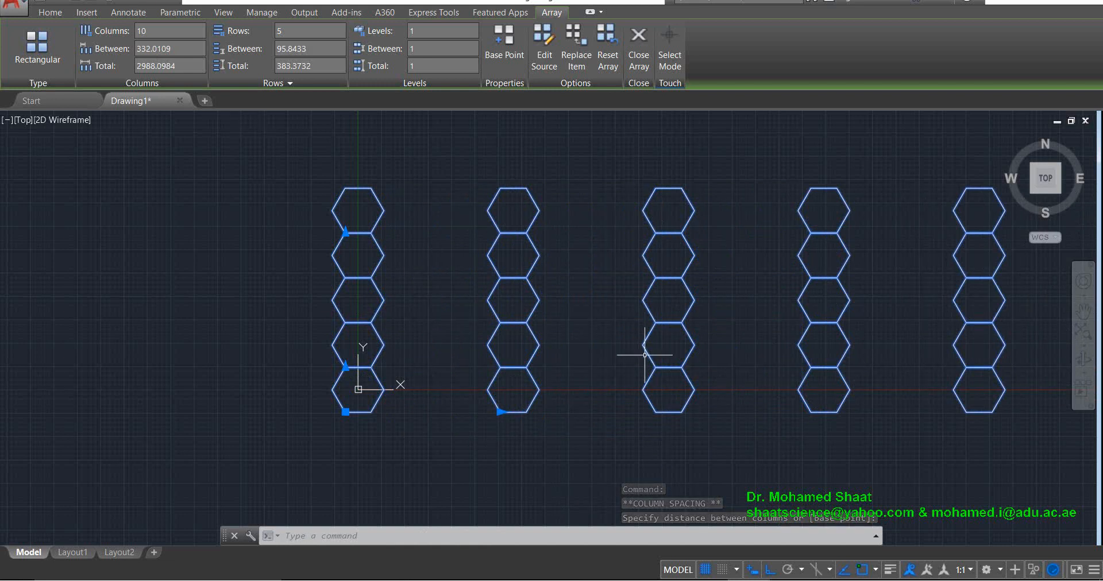
key(ctrl+z)
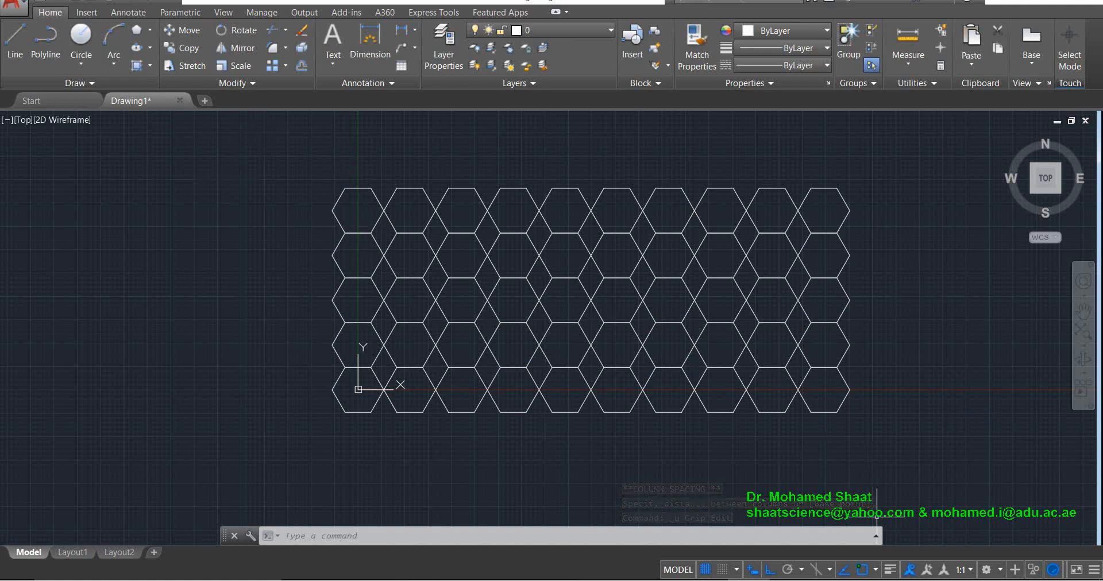
click(868, 580)
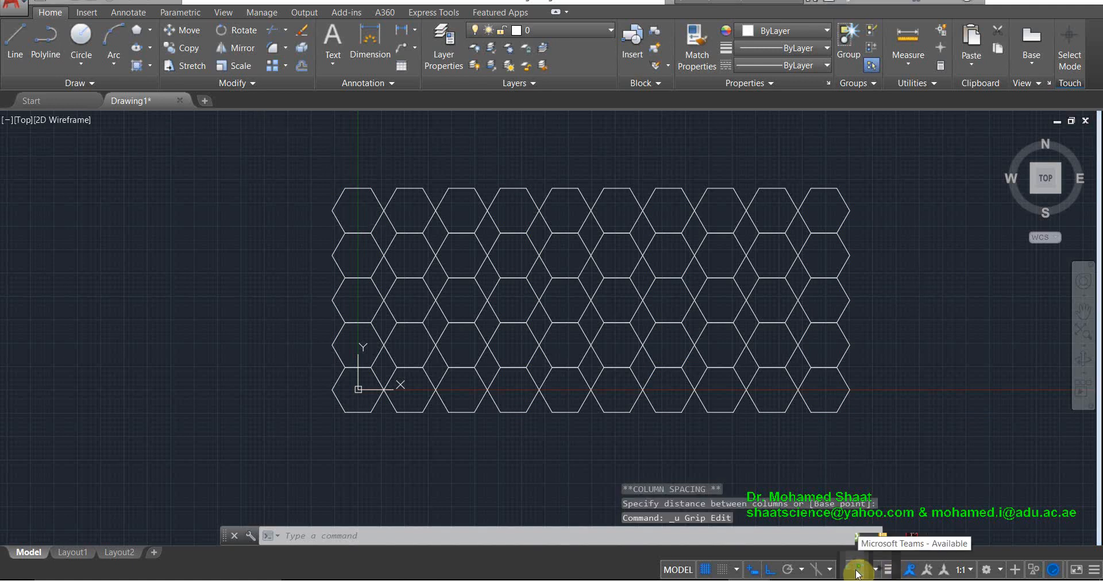
right_click(874, 570)
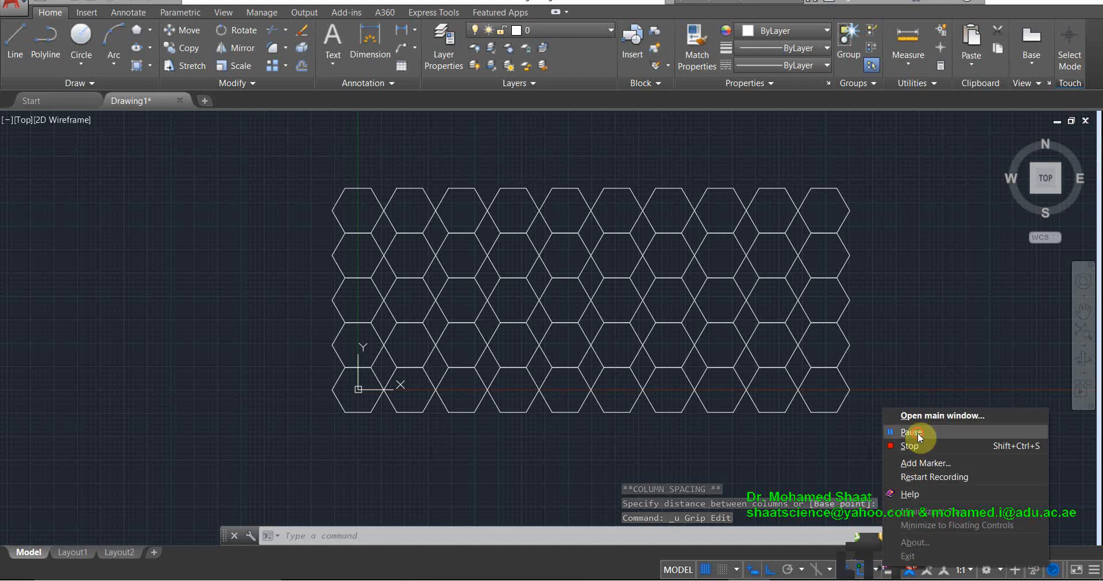
click(918, 432)
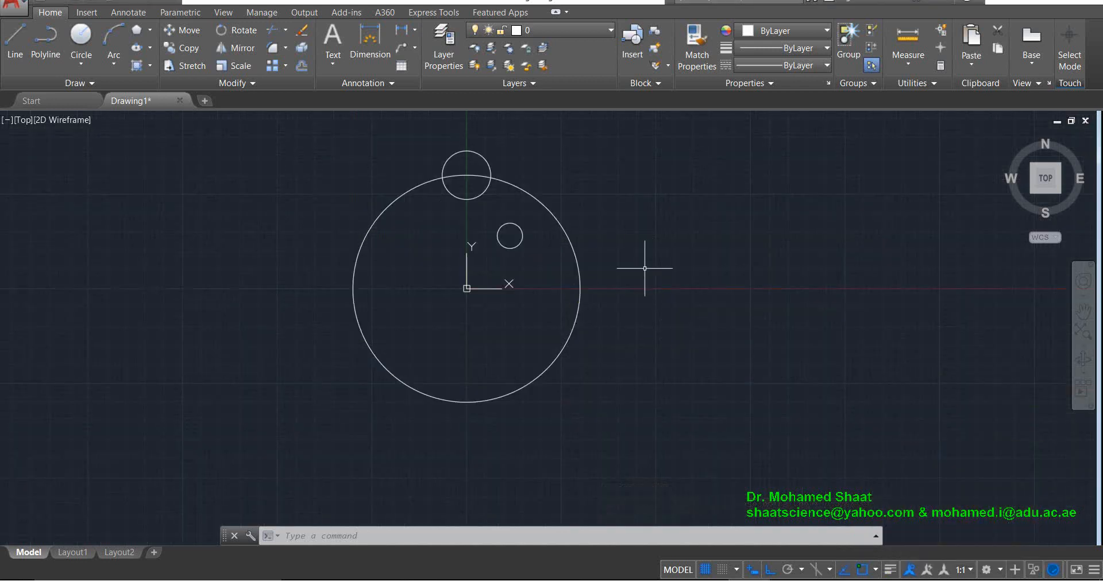
Create a polar array of the circle at the top of the large circle, with 8 items around the large circle's centre
click(285, 65)
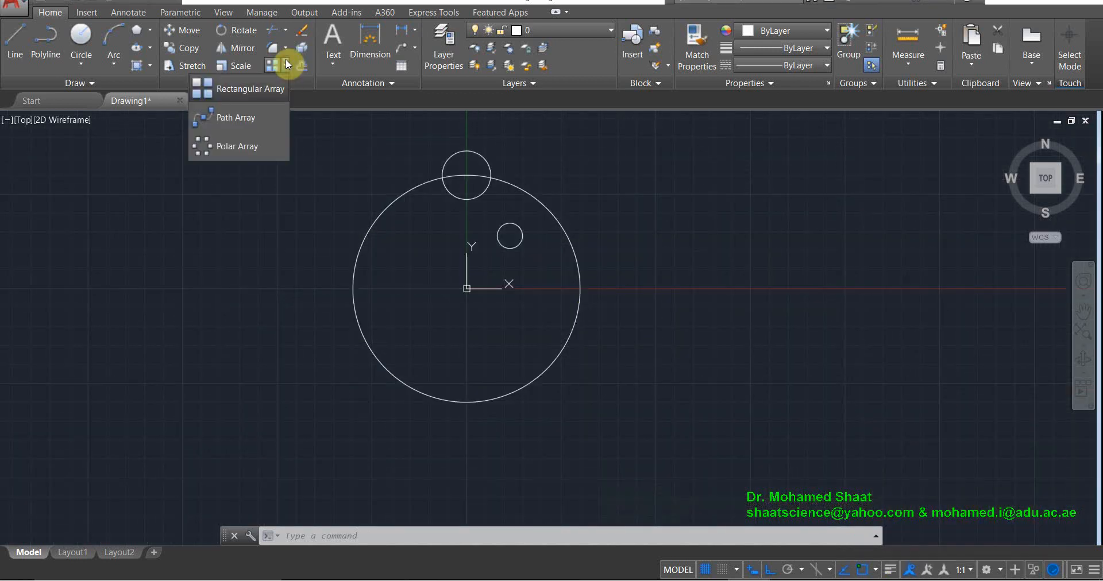
click(249, 146)
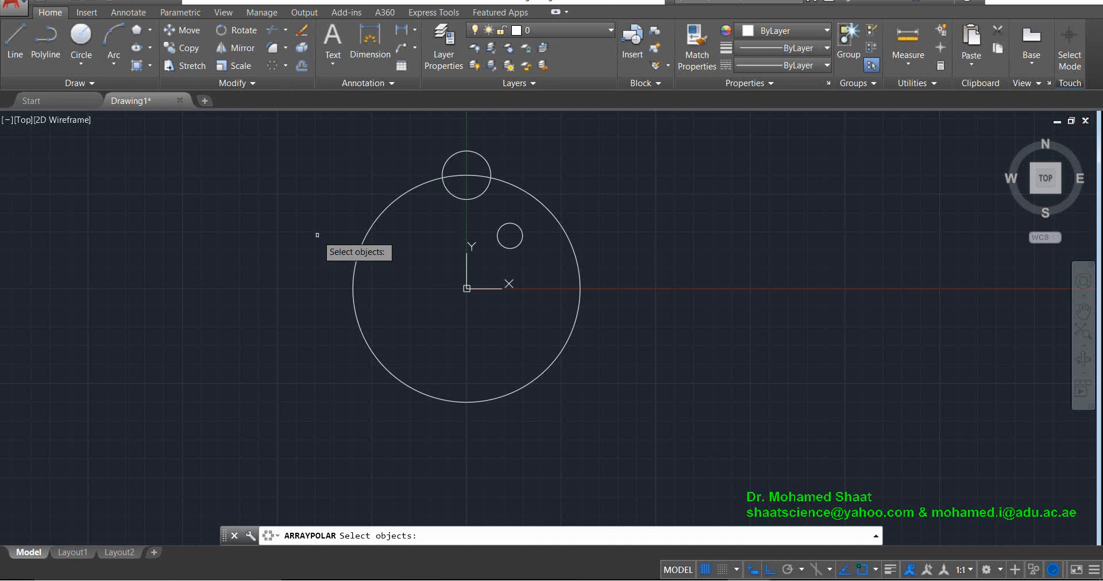
click(285, 66)
click(257, 147)
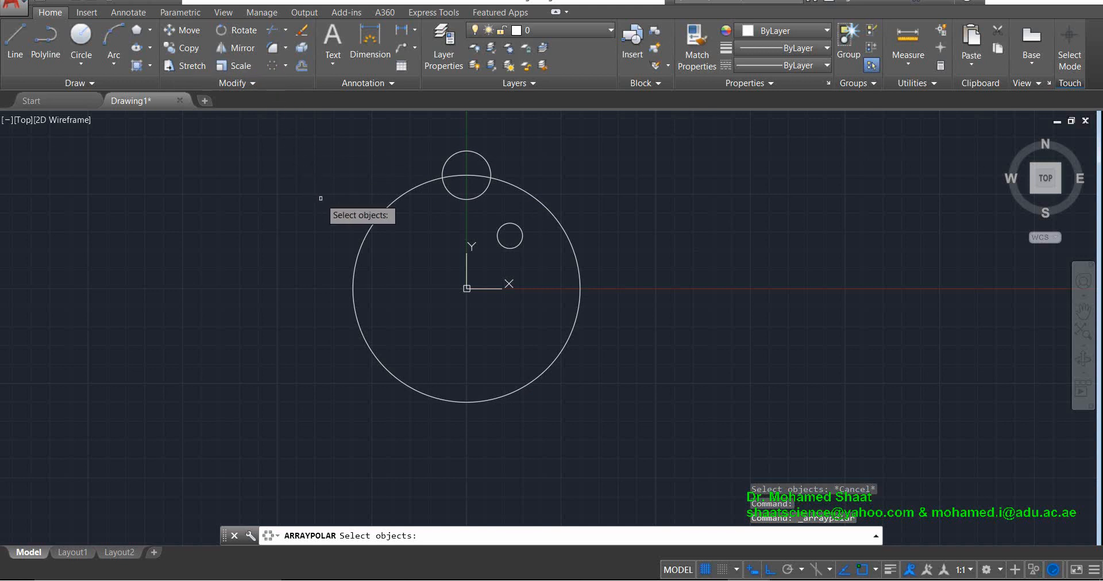
click(467, 198)
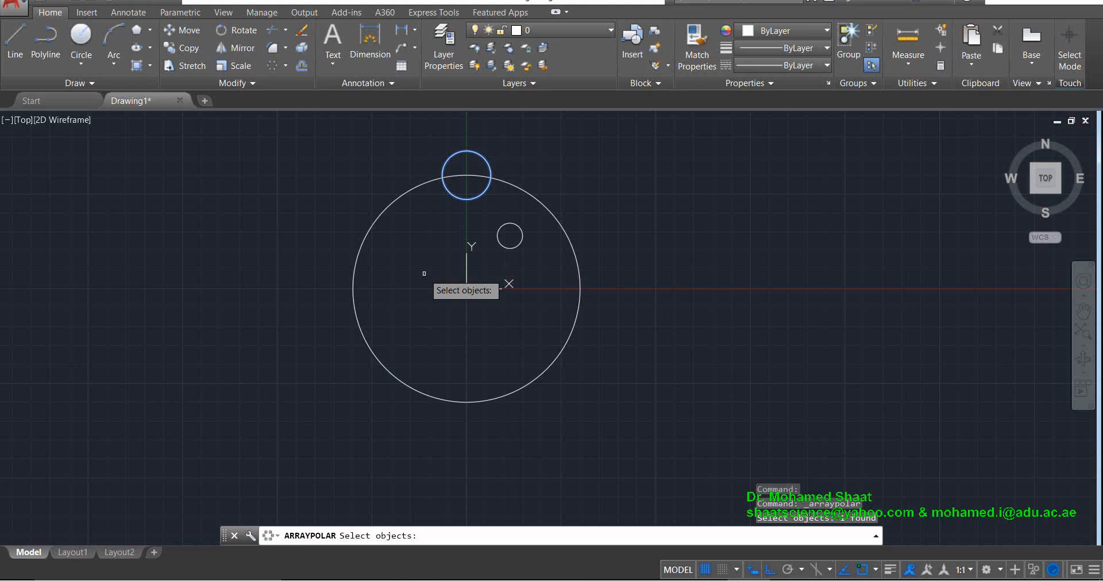
key(Return)
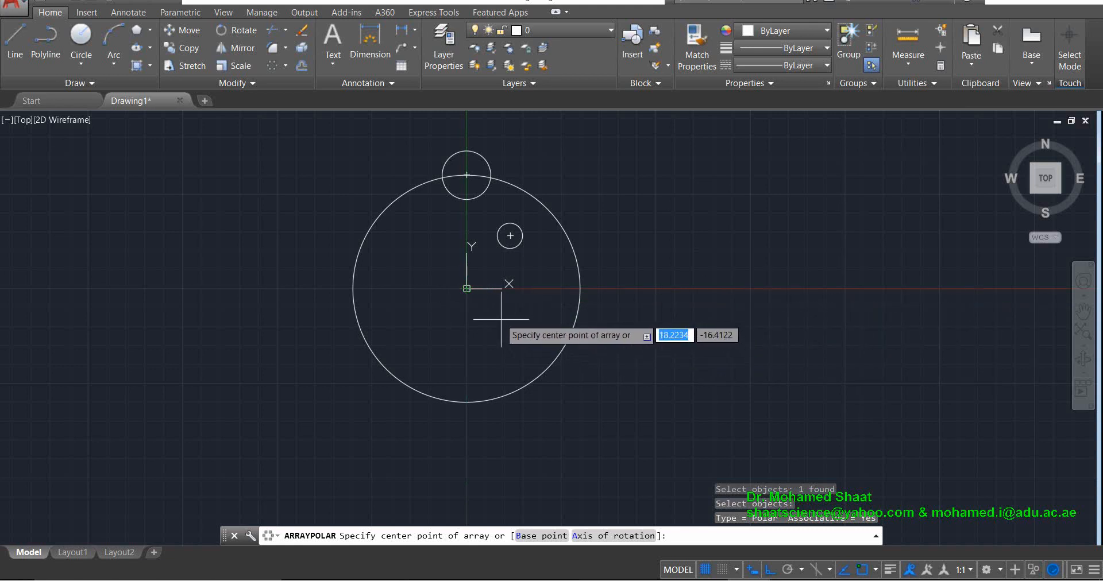
click(467, 288)
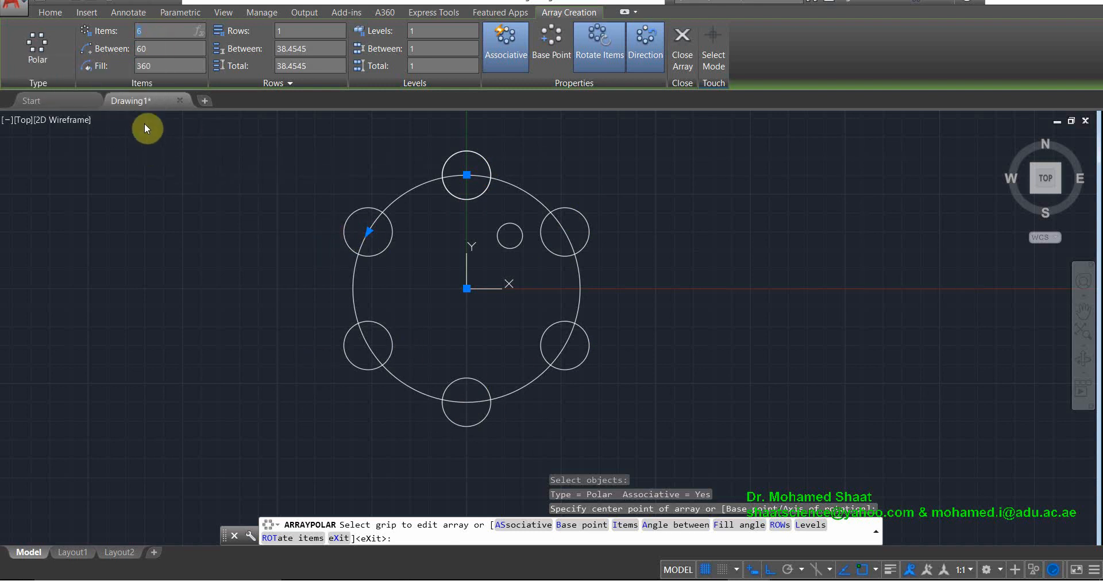
text(8)
key(Return)
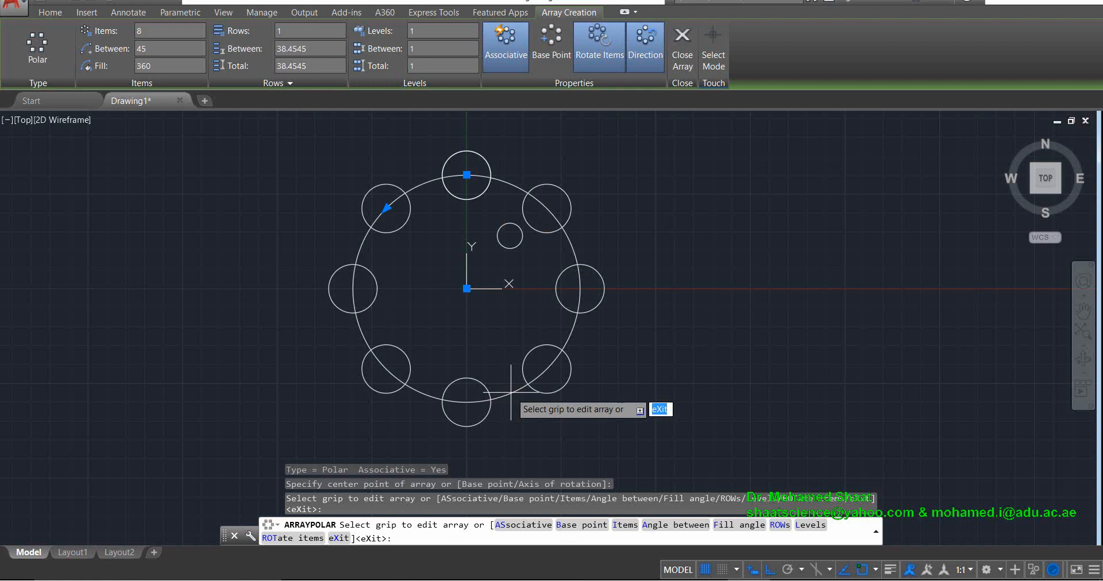
Set the angle between the polar array's items to 30 degrees
click(164, 66)
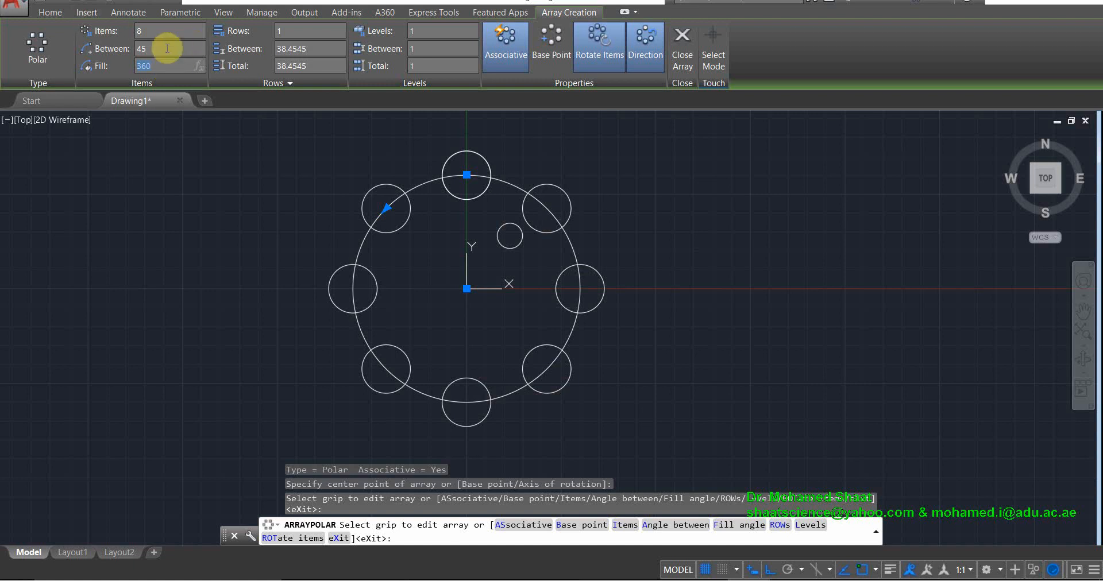
click(159, 50)
text(30)
key(Return)
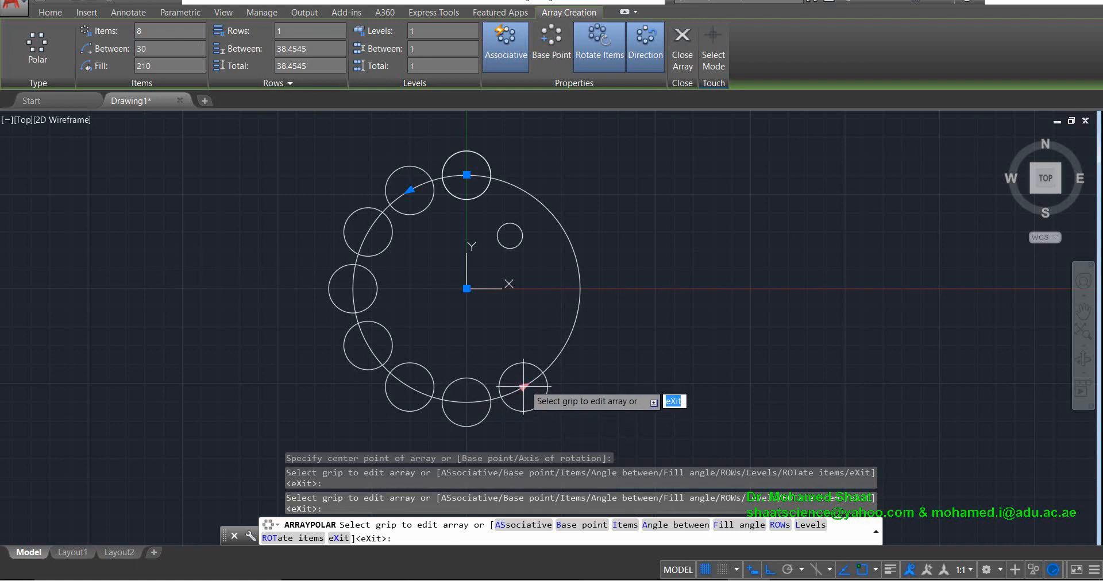
Set the polar array's fill angle to 360 degrees
click(162, 65)
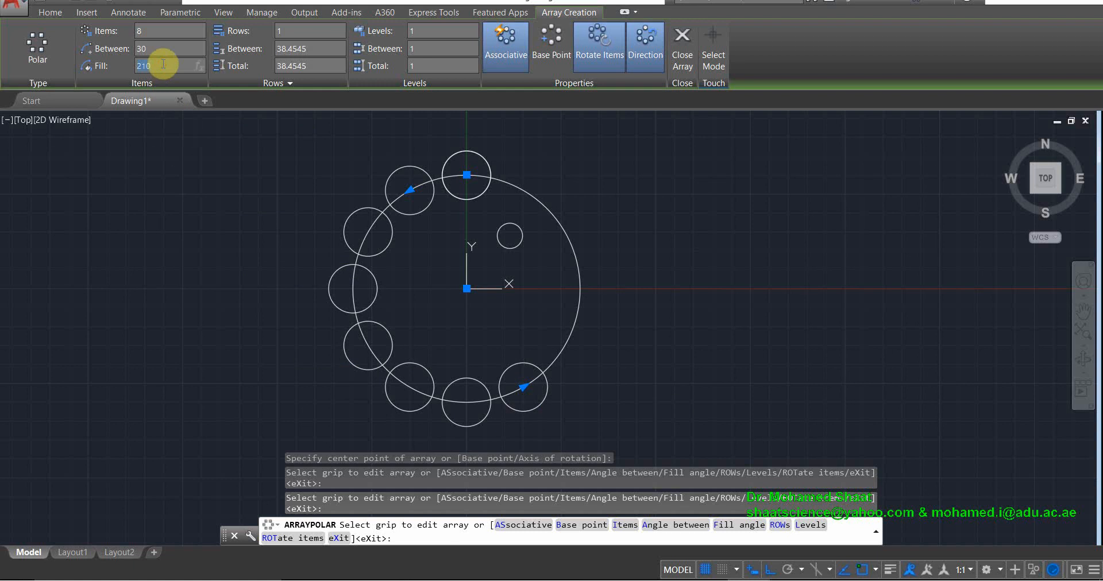
click(155, 31)
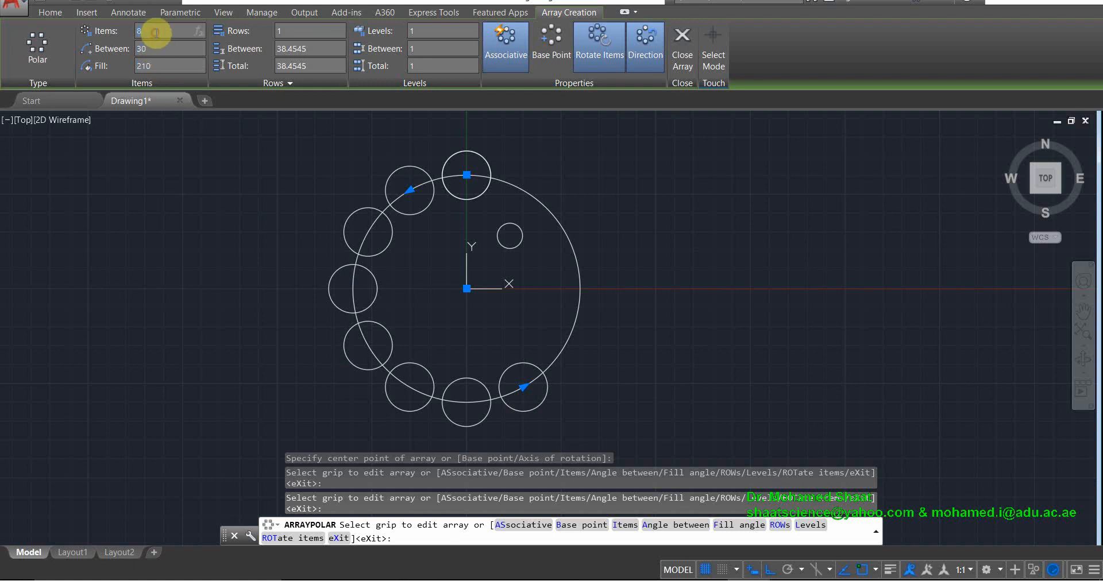
click(165, 64)
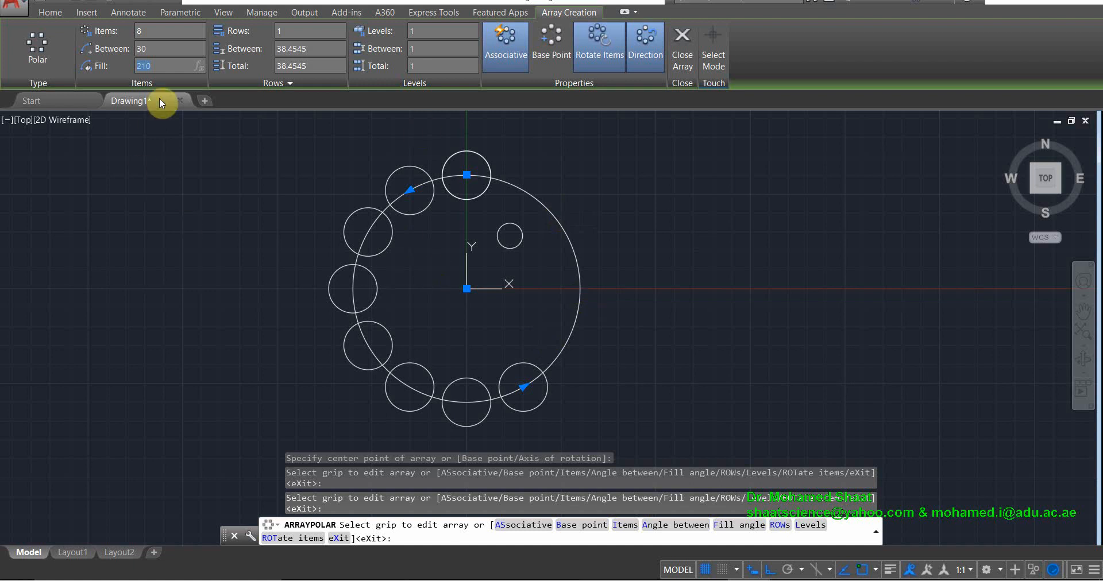
text(0)
key(Return)
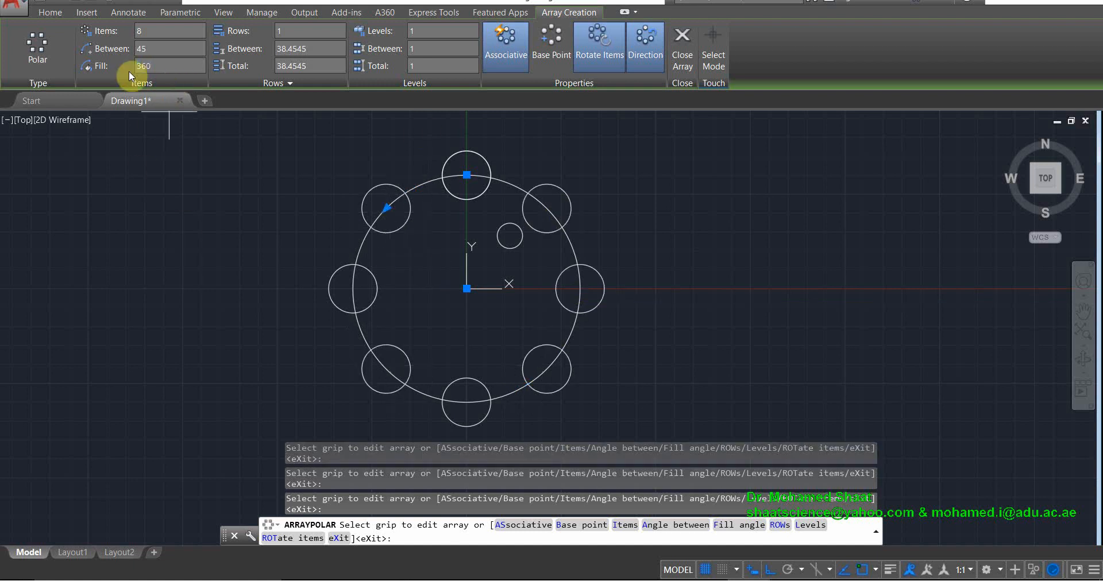
Set the polar array's number of rows to 3
click(151, 52)
click(286, 31)
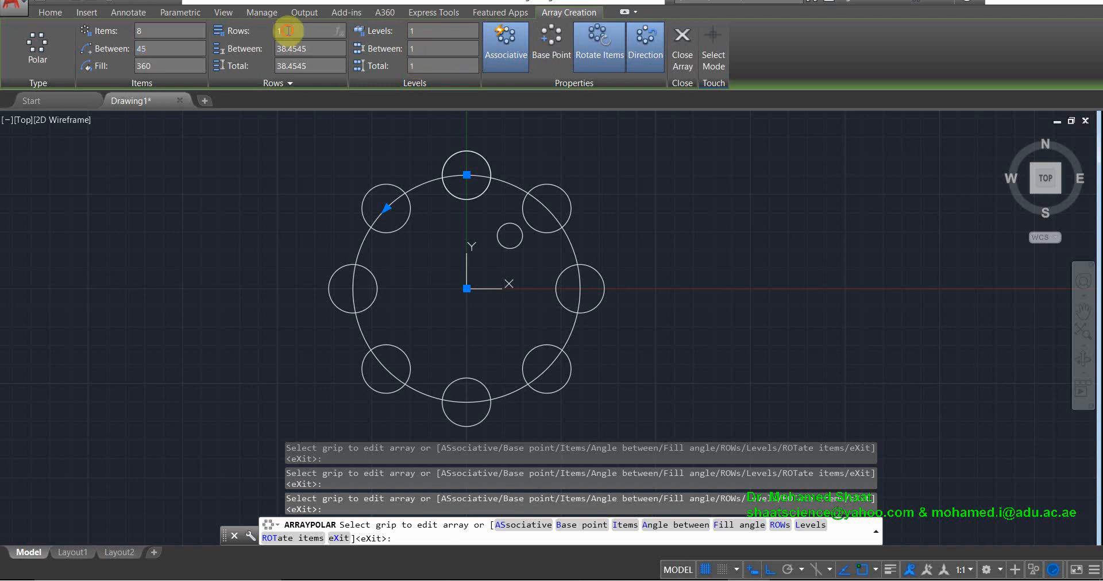
text(3)
key(Return)
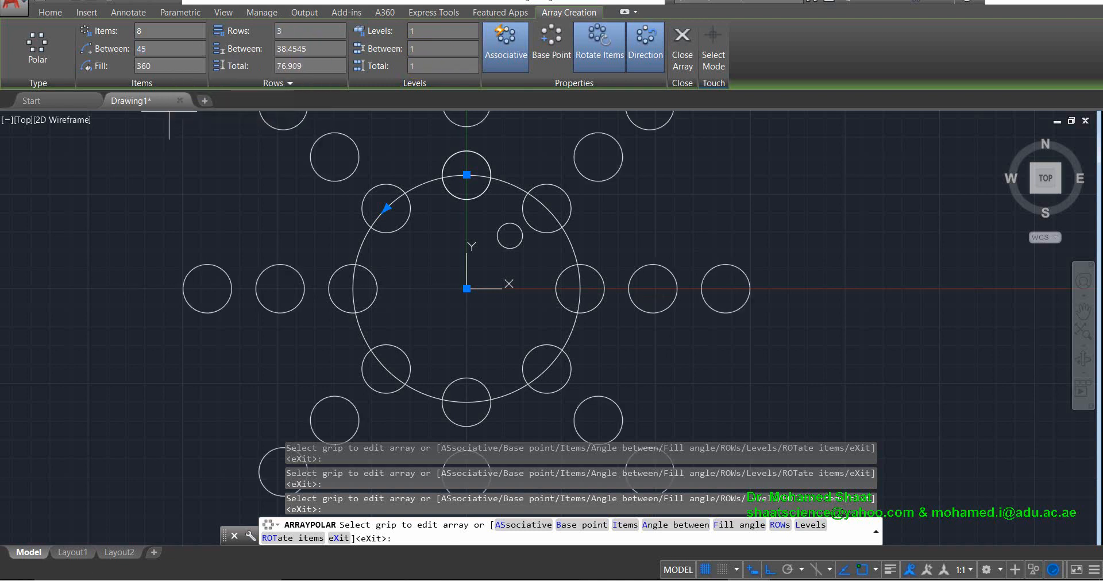
Examine the concentric rows of the polar array together with its row count, row spacing and total row distance
scroll(803, 286, down, 2)
scroll(752, 290, up, 2)
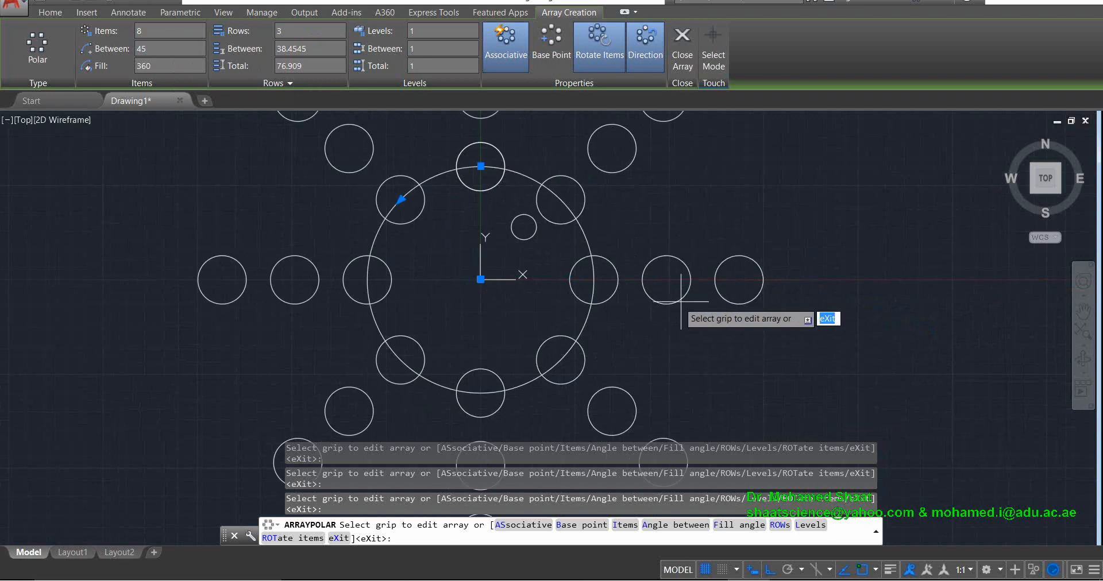
scroll(637, 290, down, 2)
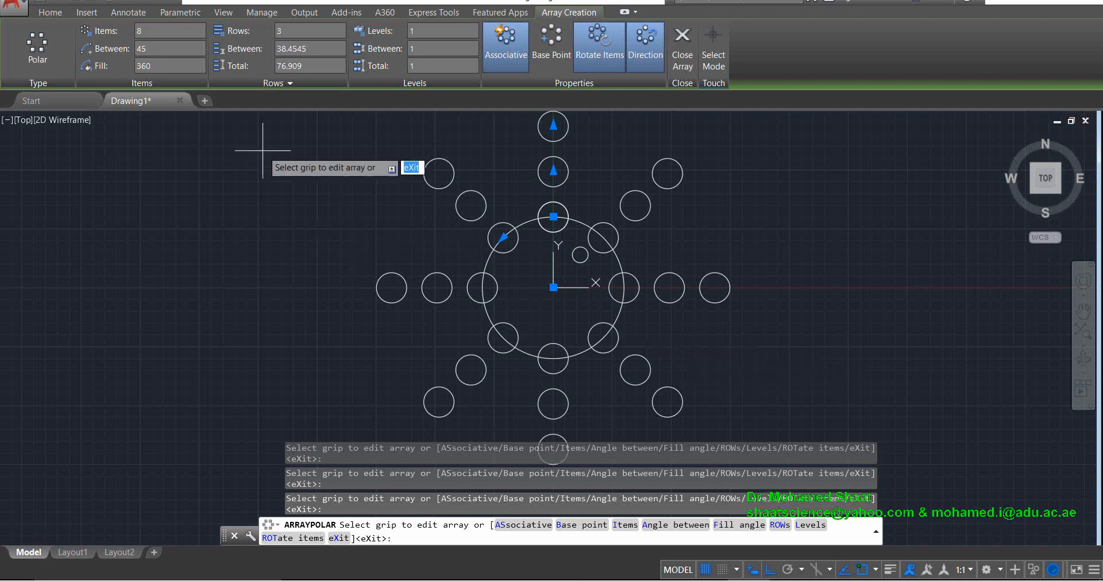
click(303, 31)
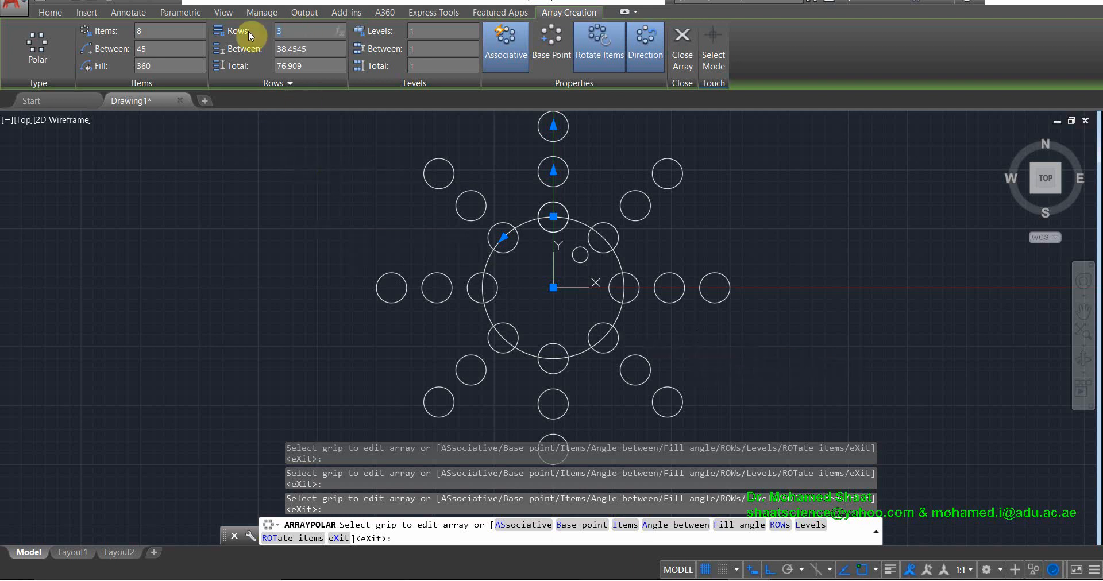
click(323, 49)
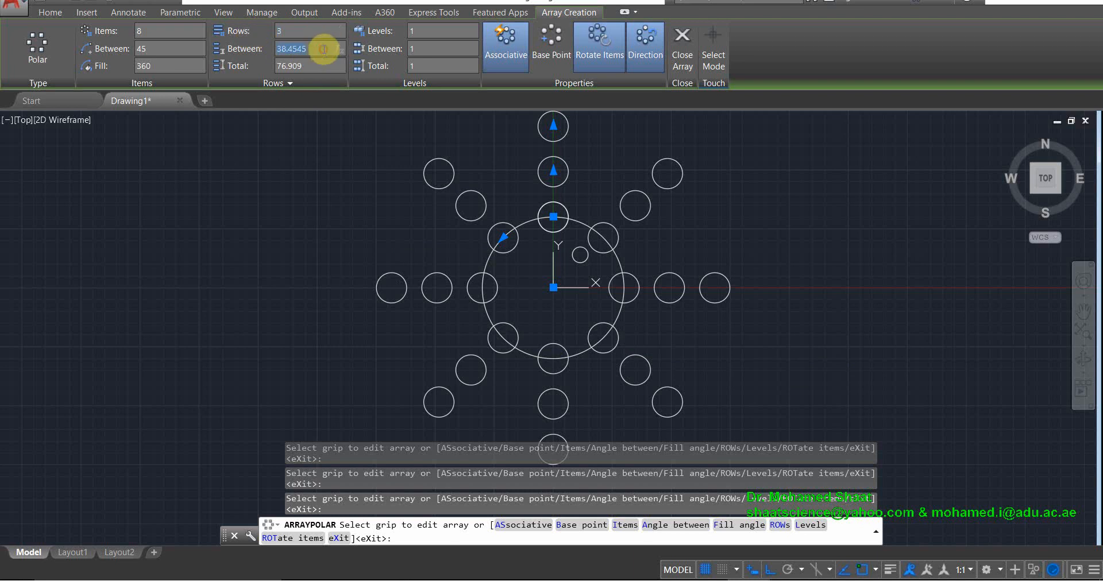
click(320, 61)
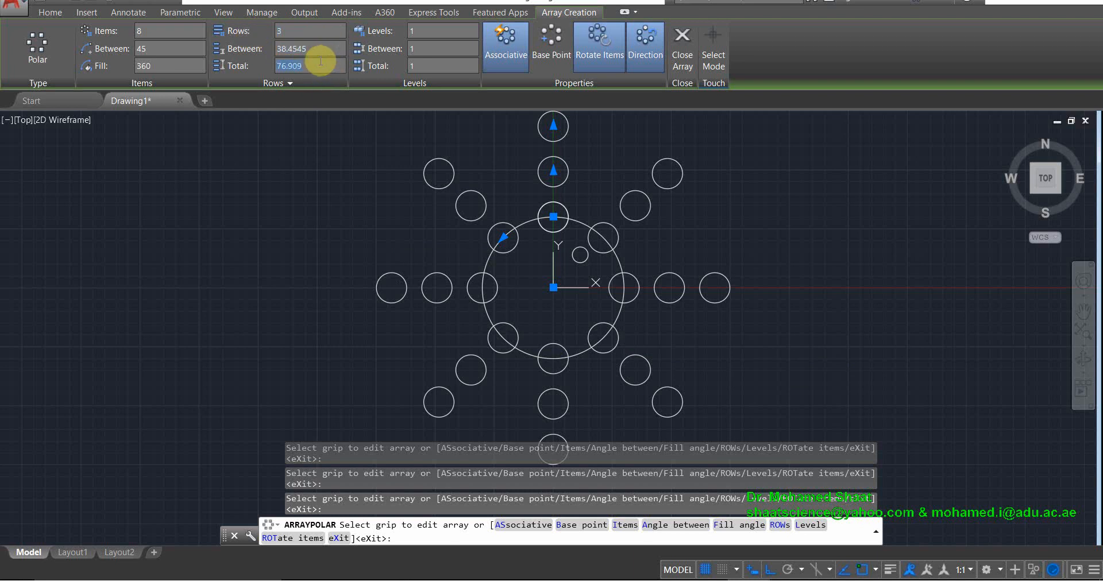
Set the polar array's total row distance to 100
text(2)
text(00)
key(Return)
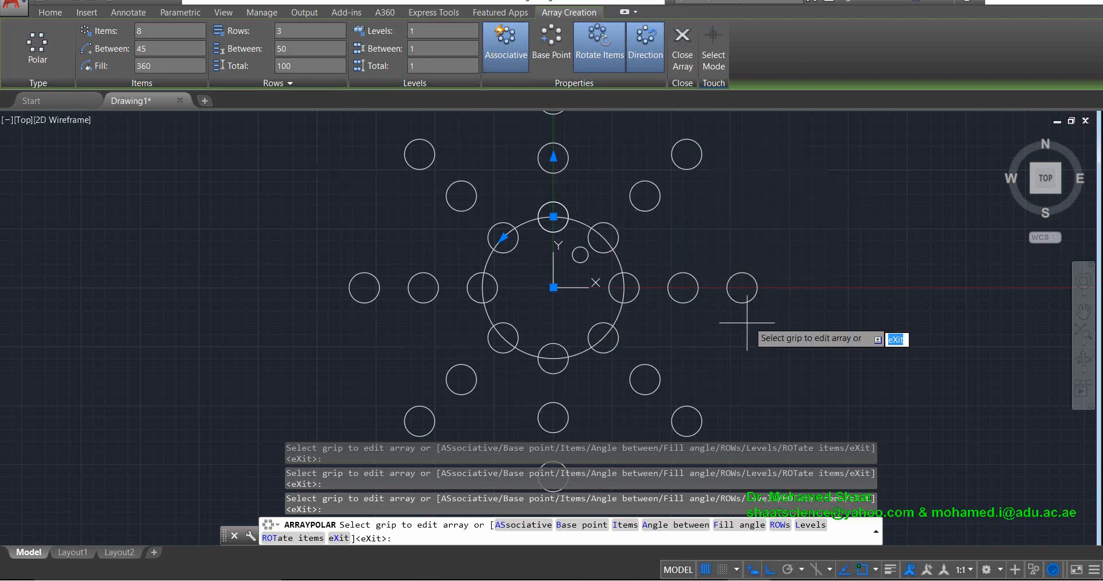
click(310, 66)
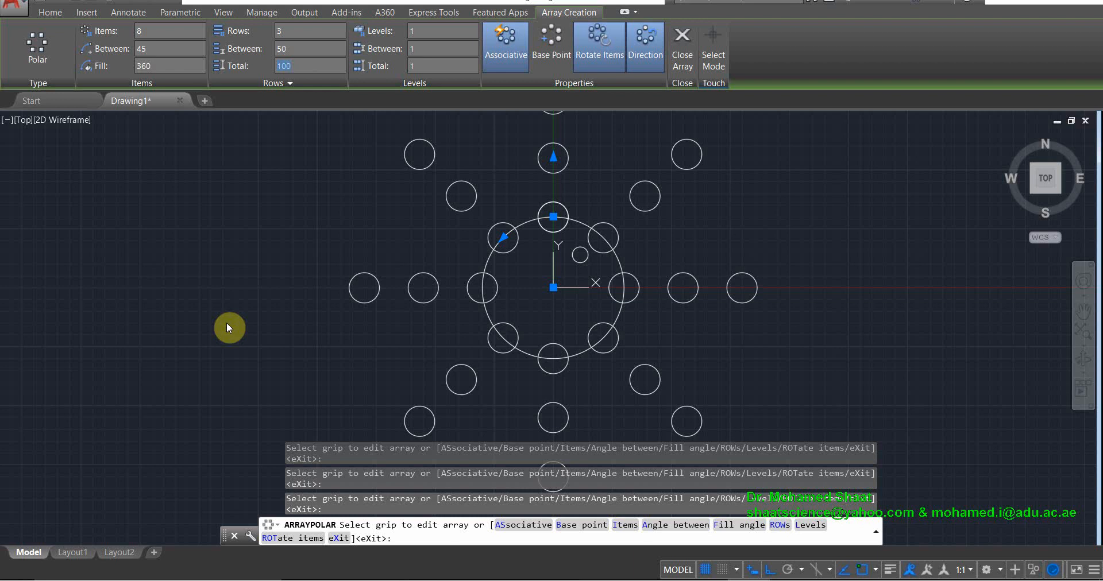
Set the polar array's number of rows to 1
click(291, 31)
text(1)
key(Return)
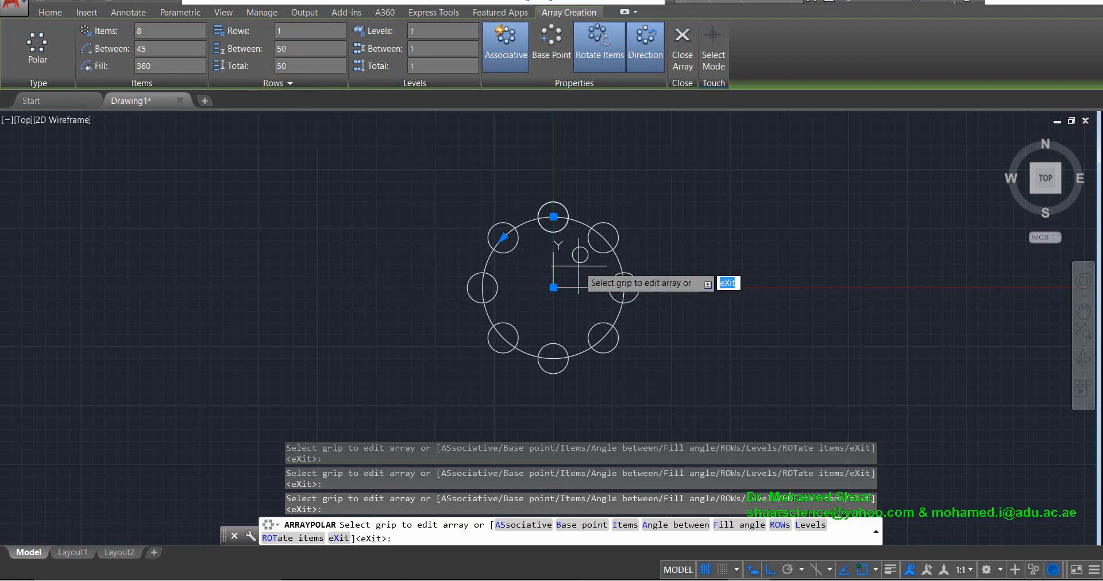
Swing the array's angle grip clockwise to about 19 degrees between items, and try to undo the change
scroll(632, 314, up, 2)
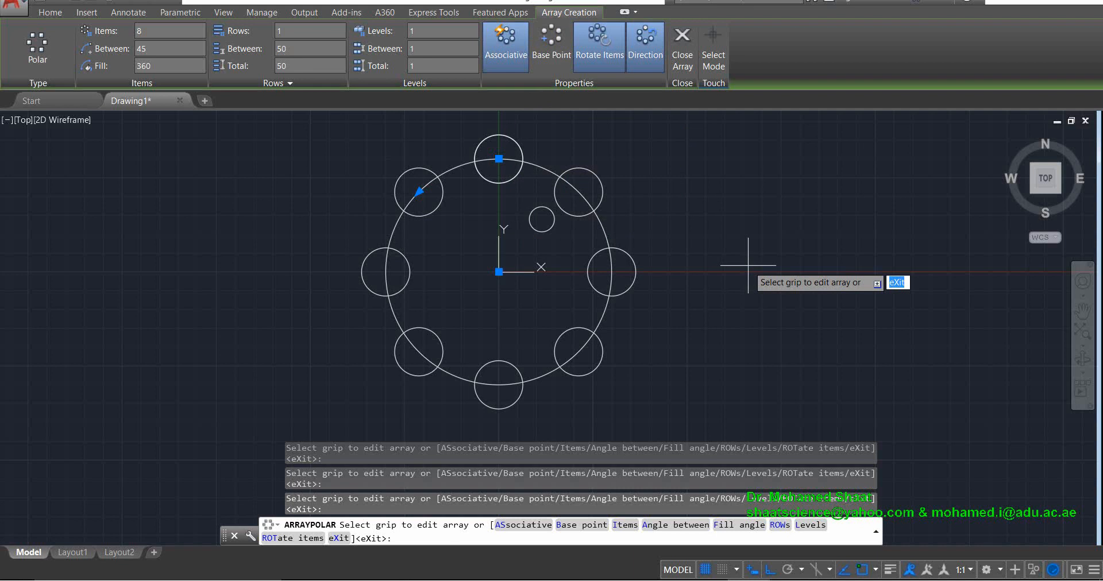
click(419, 191)
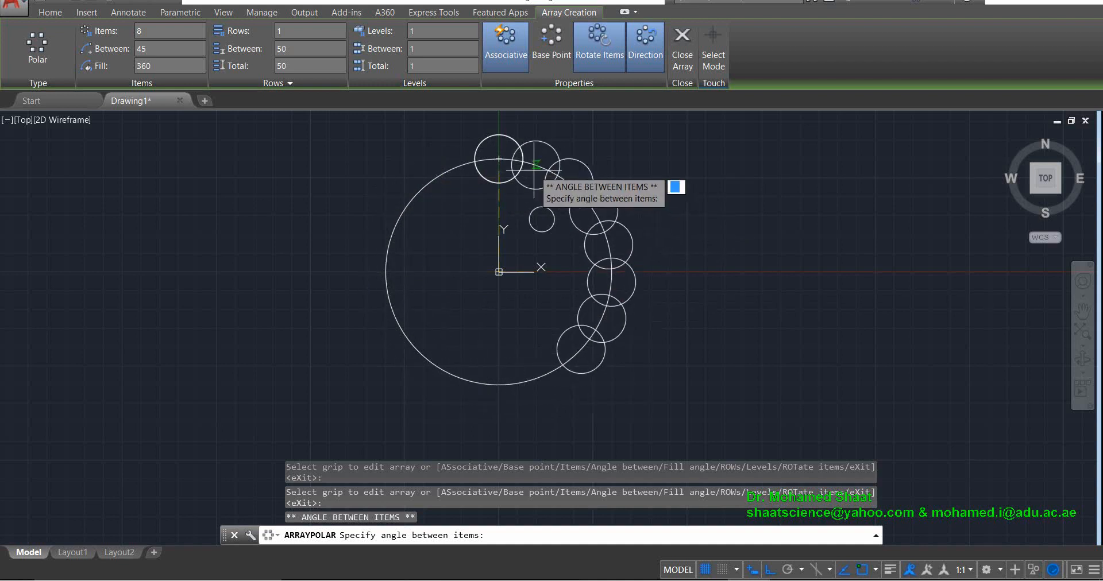
click(667, 183)
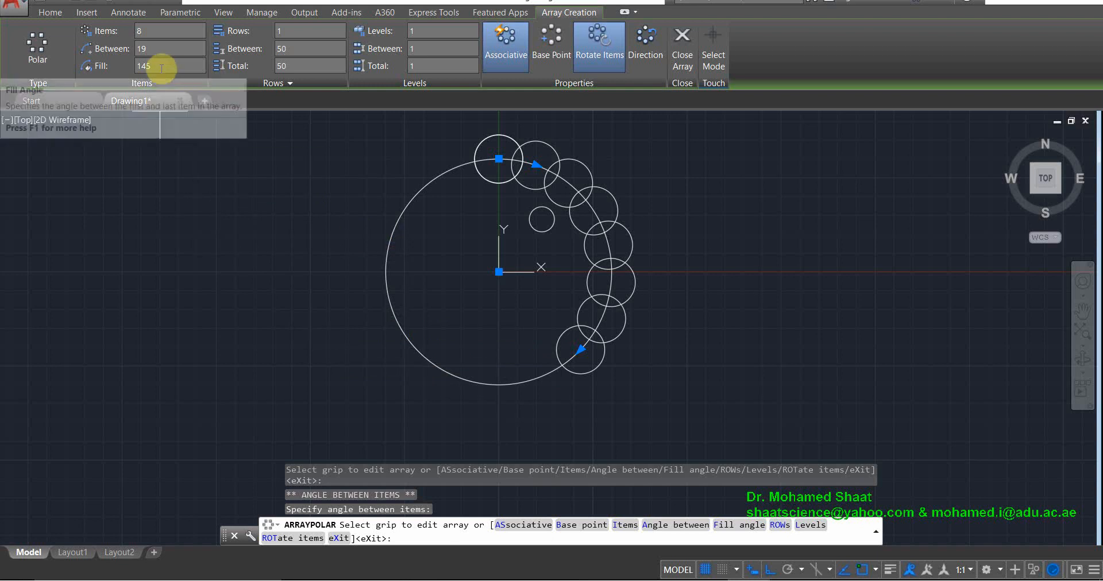
key(ctrl+z)
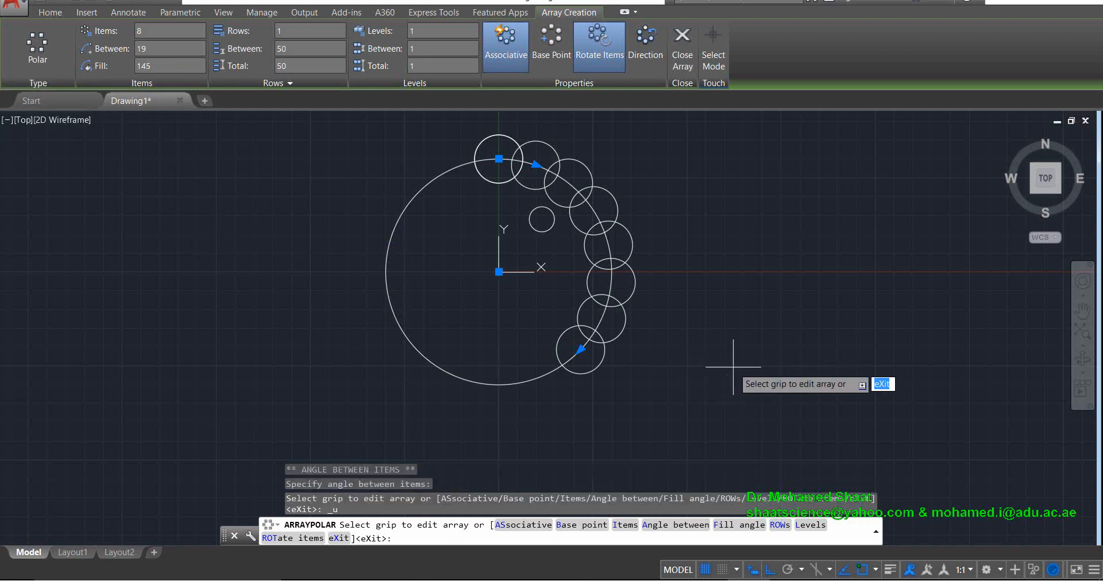
Set the polar array's fill angle to 360 degrees and finish the array
click(161, 64)
text(360)
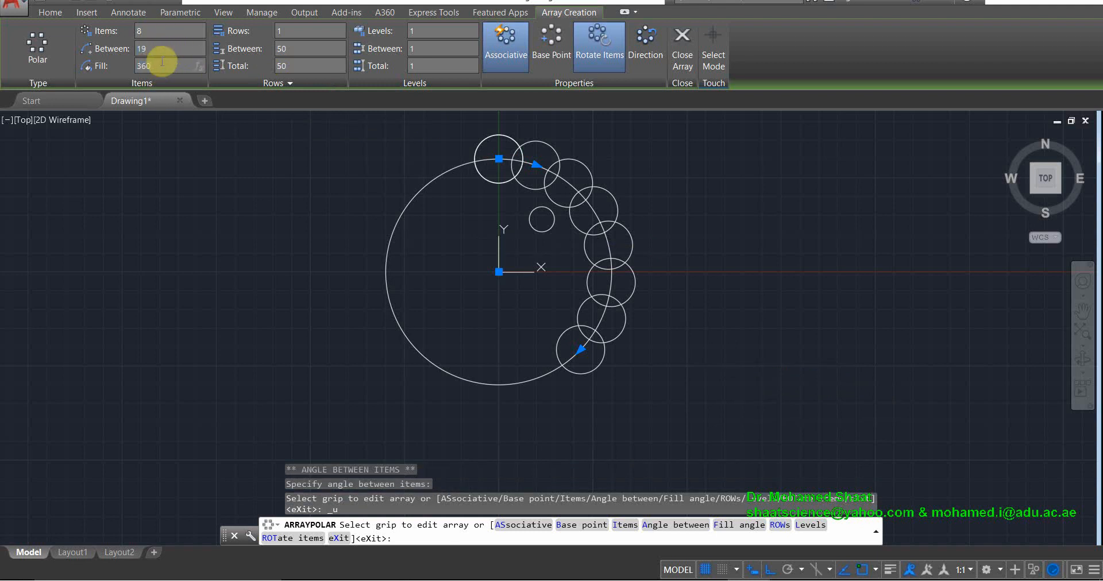
key(Return)
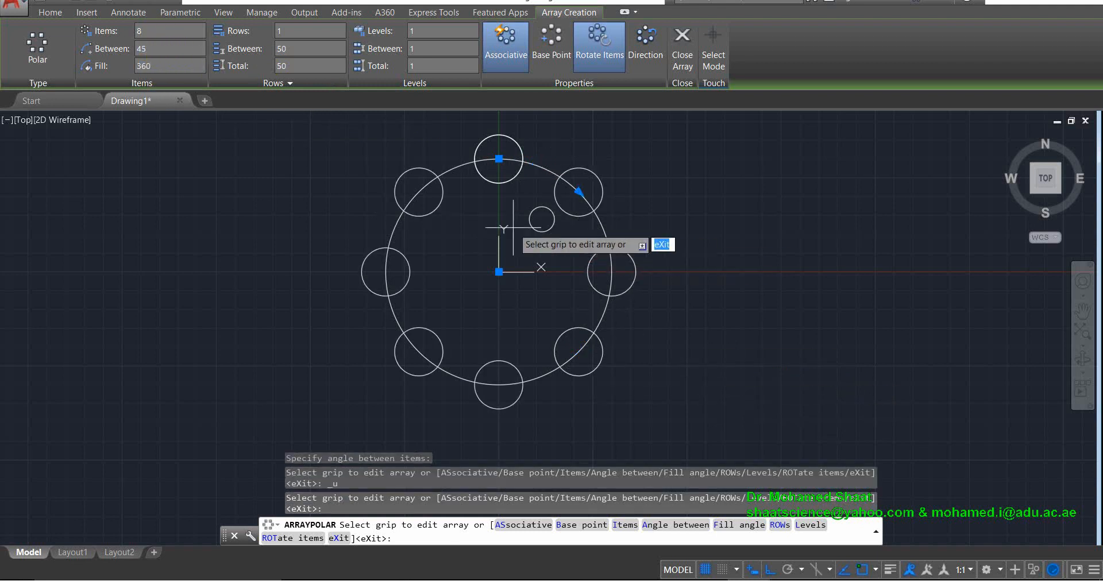
click(154, 31)
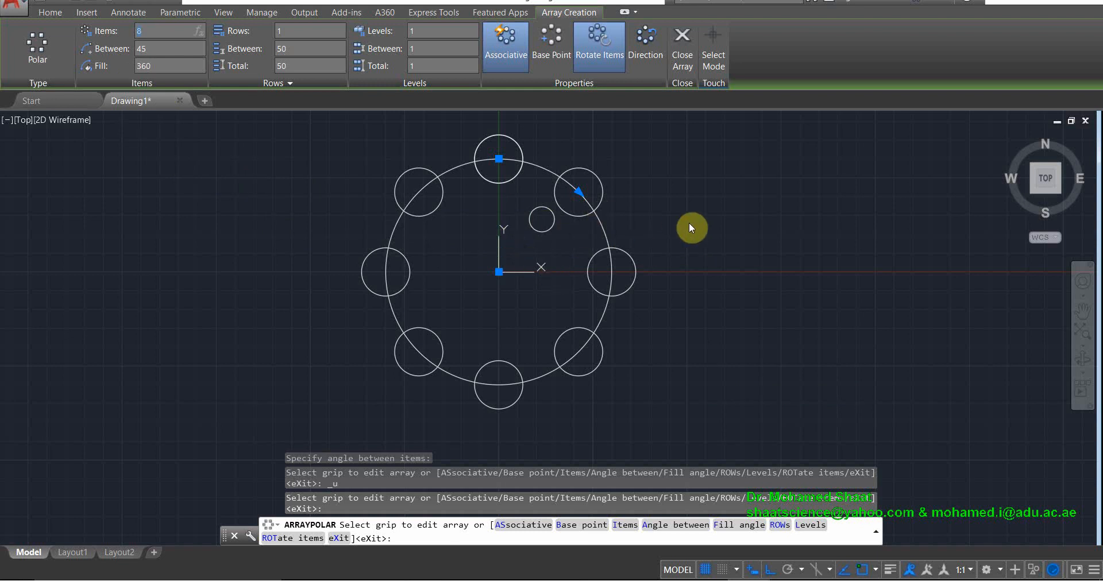
key(Return)
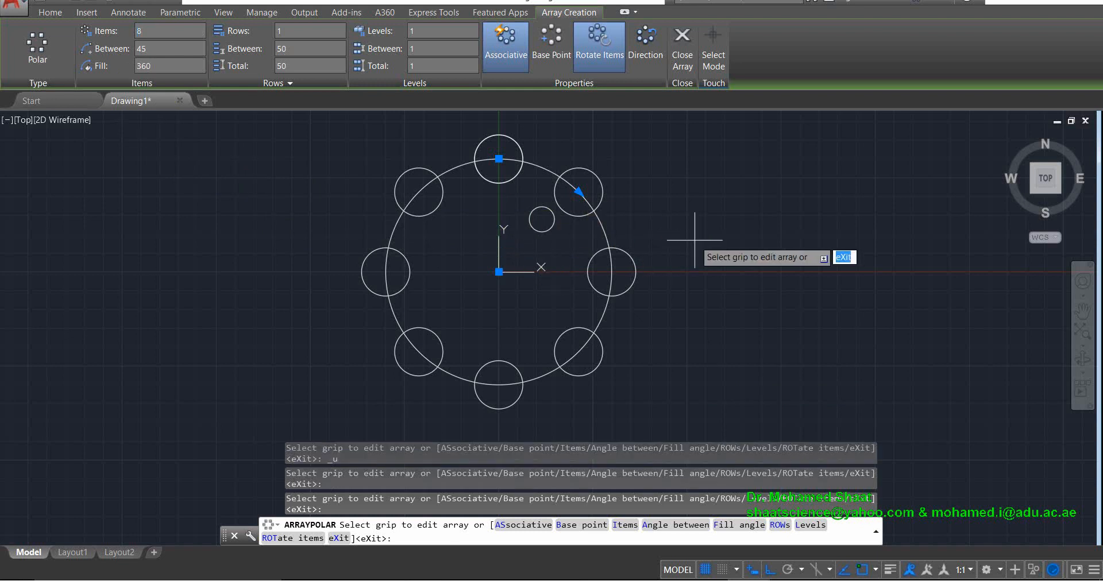
key(Return)
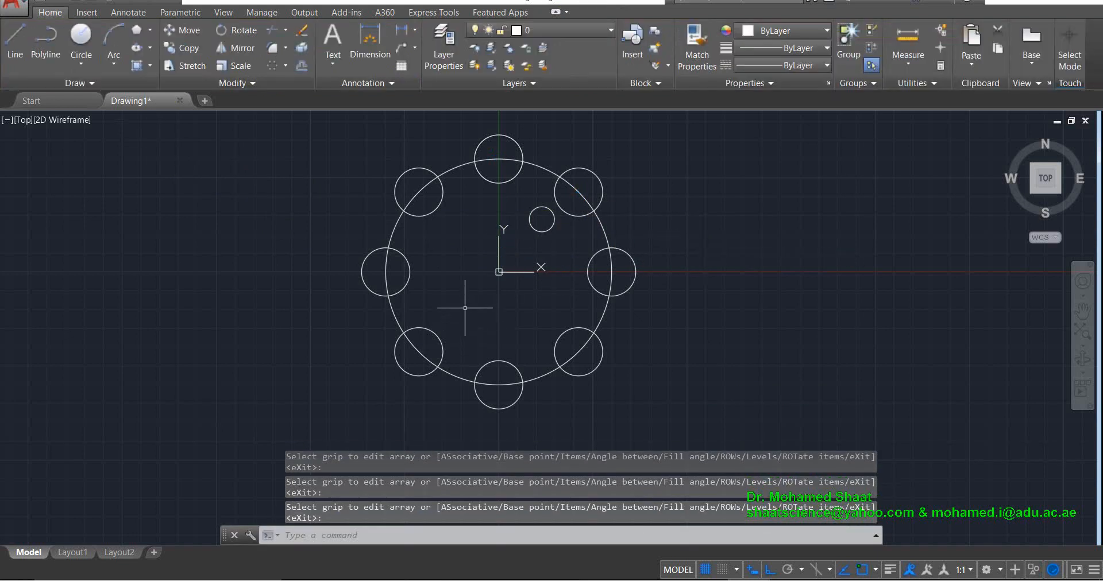
Create a polar array of the small inner circle around the large circle's center
click(273, 64)
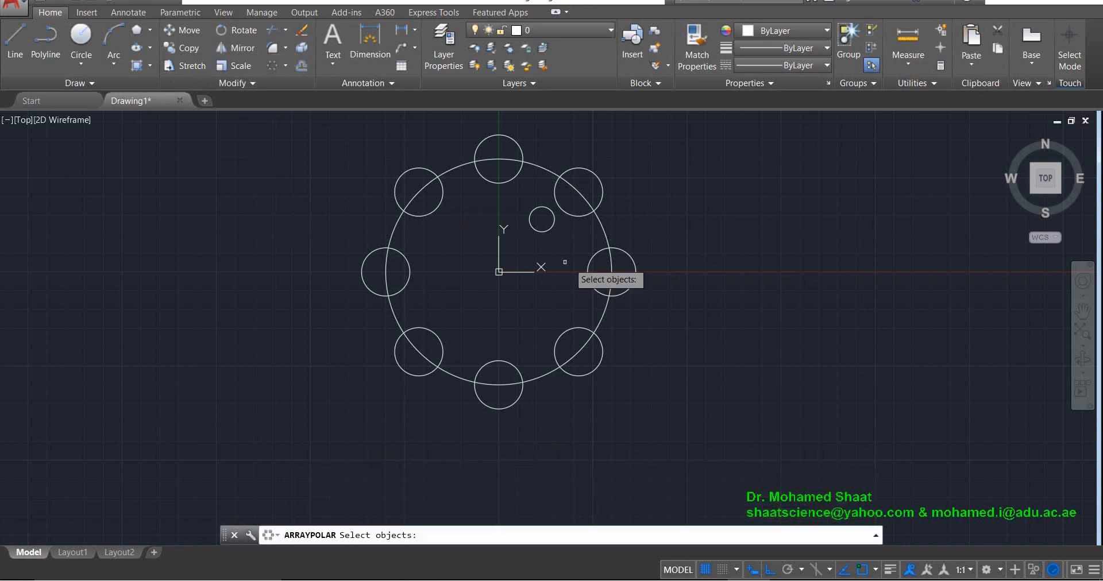
click(551, 228)
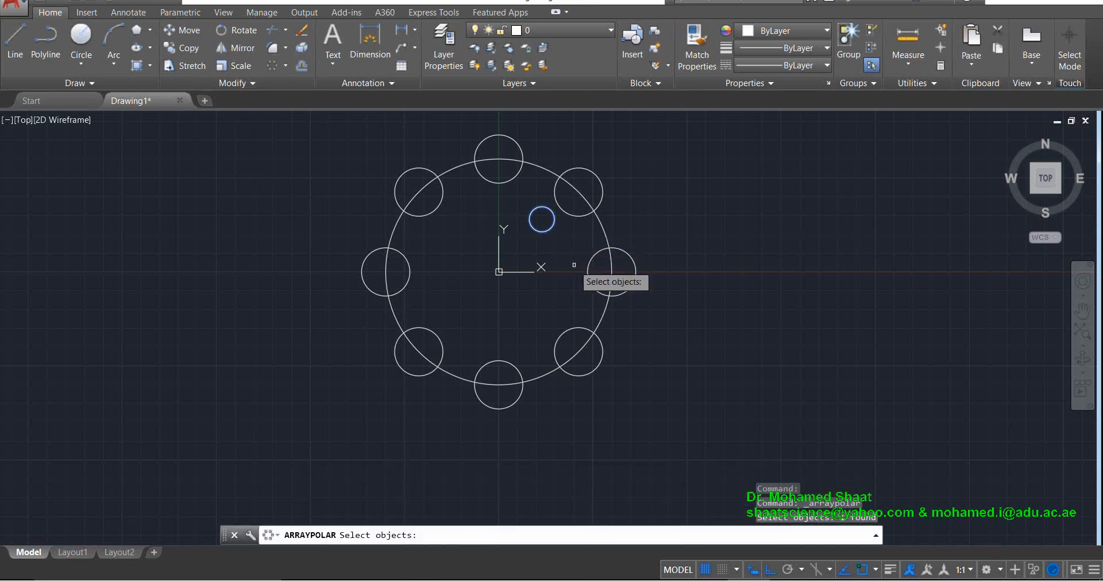
key(Return)
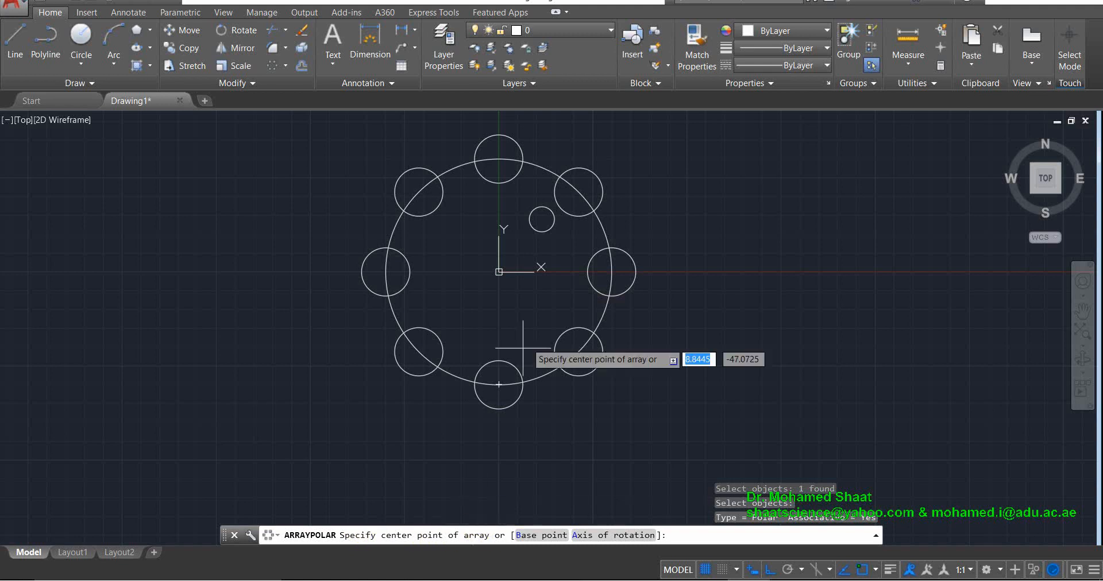
click(498, 272)
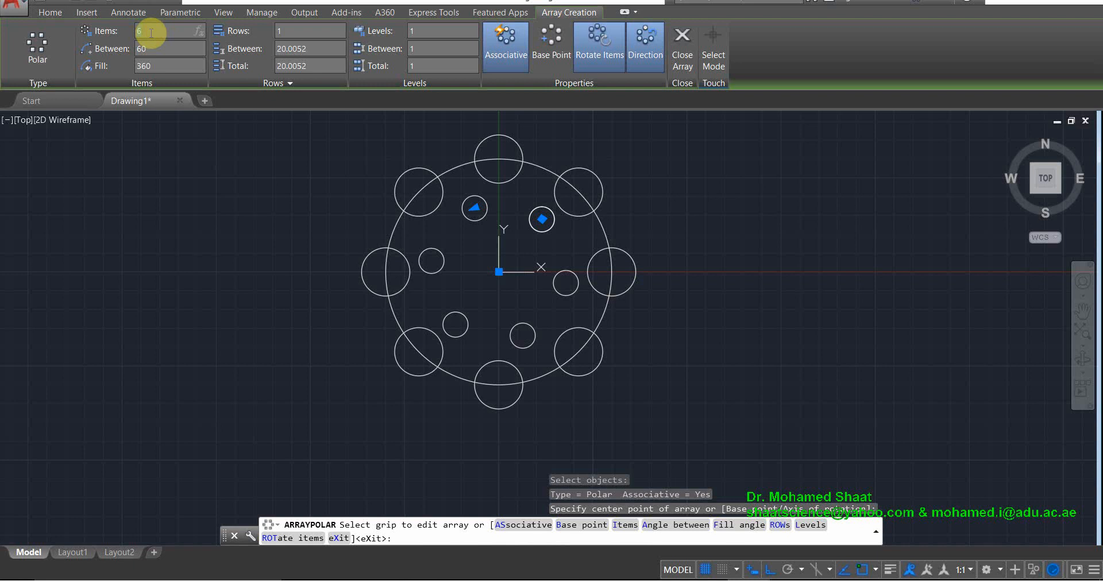
Set the small circle's polar array to 8 items and finish the array
click(150, 32)
text(8)
key(Return)
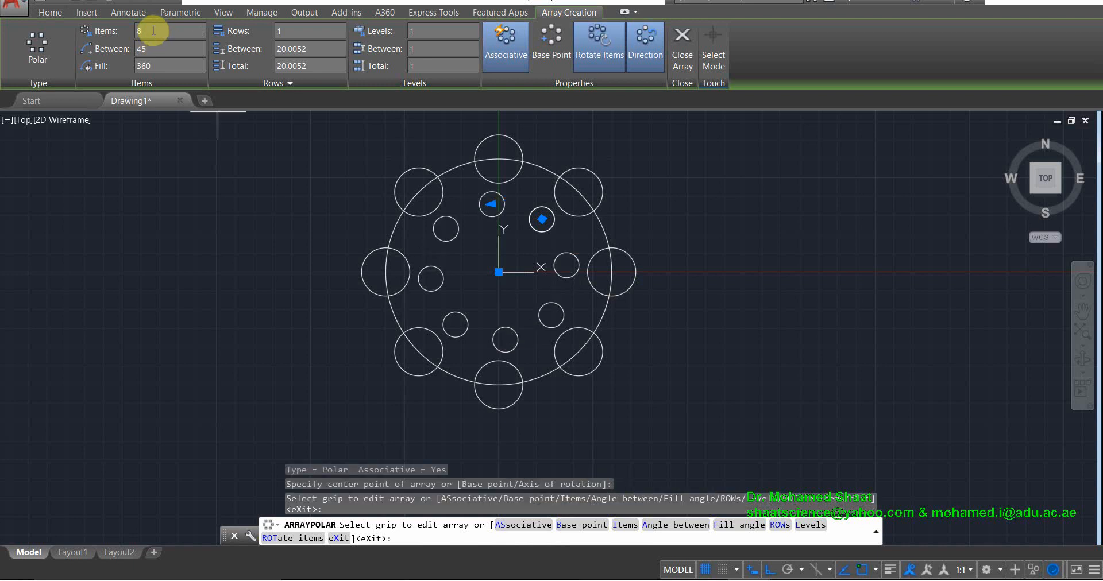
click(163, 65)
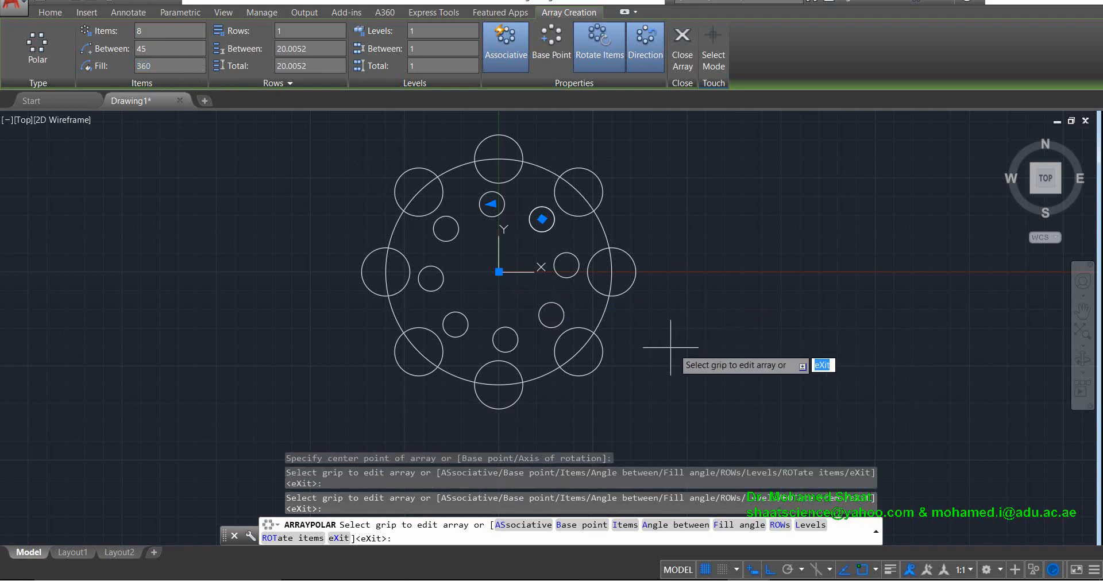
key(Return)
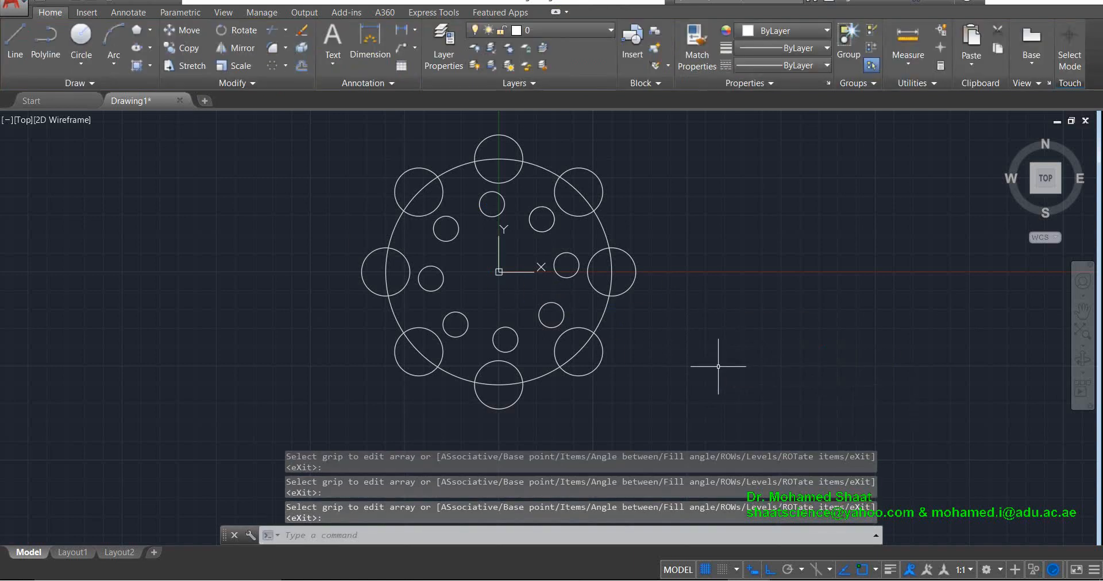
scroll(507, 342, up, 2)
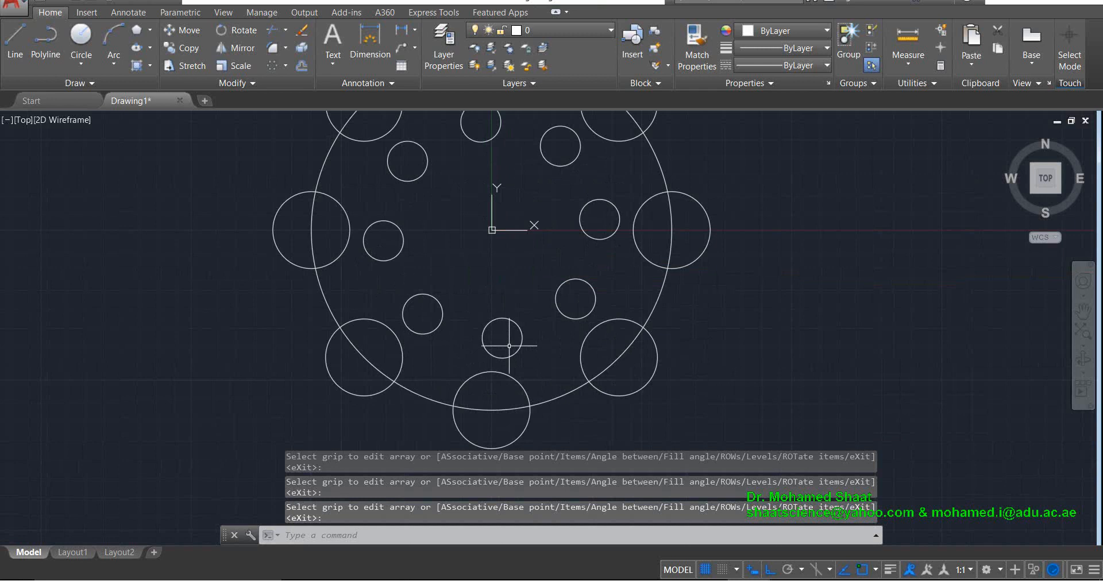
scroll(509, 346, down, 2)
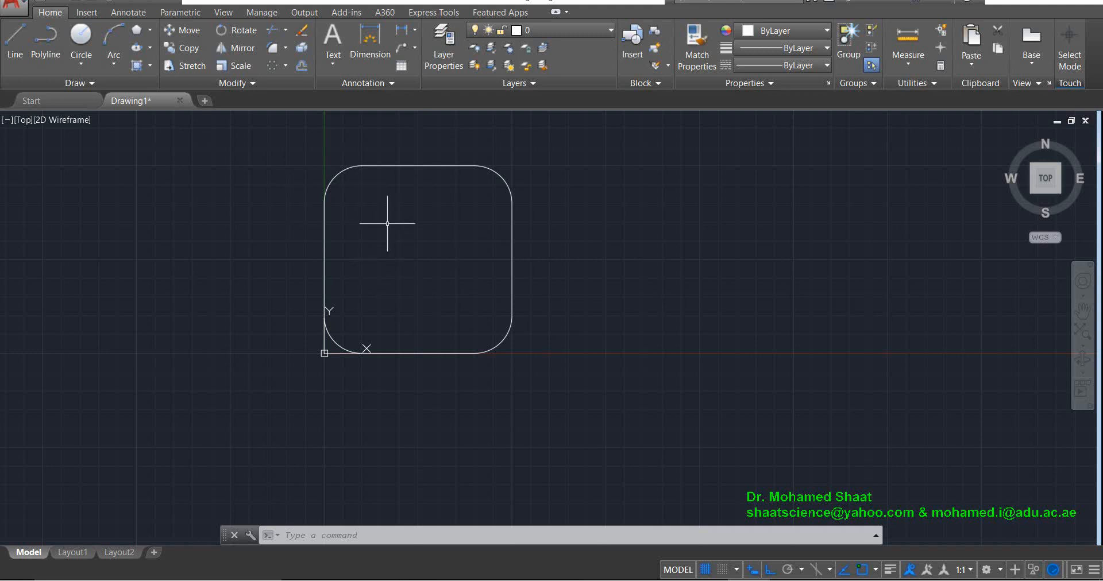
Offset the rounded square's right edge outward by a distance of 10
click(302, 66)
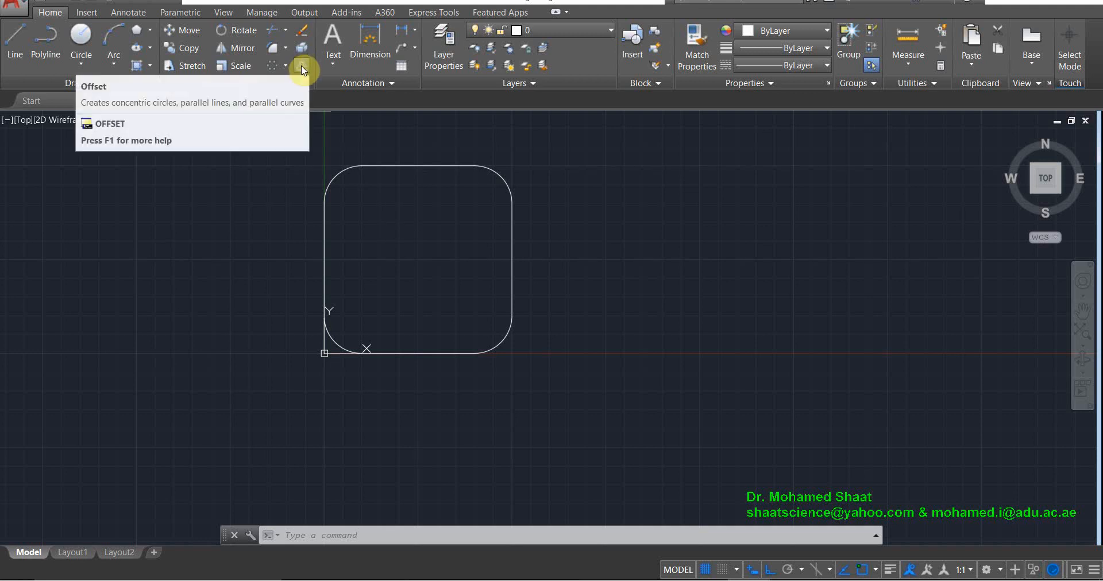
click(301, 66)
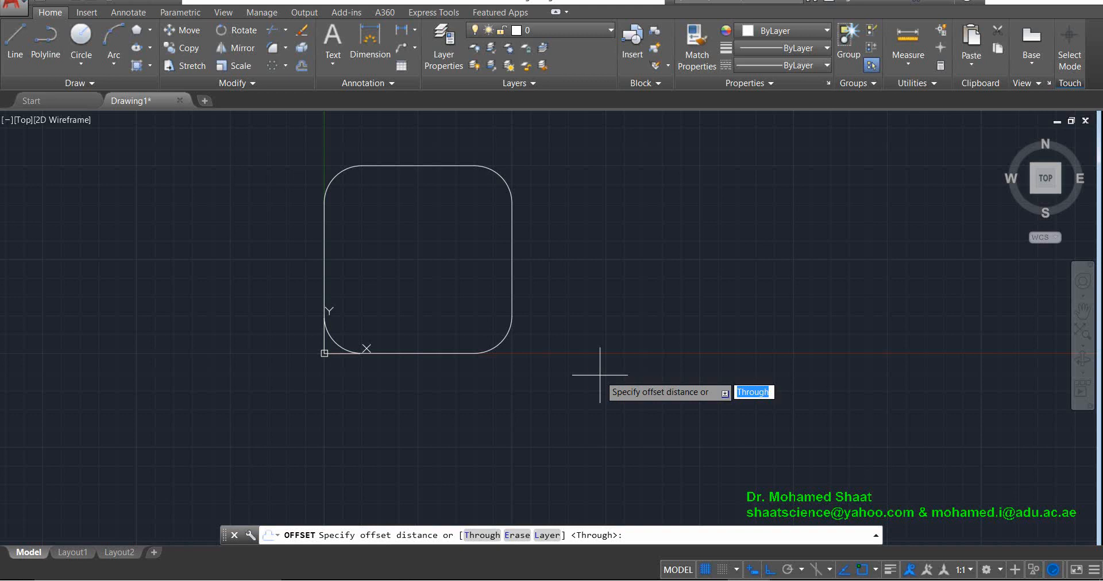
text(10)
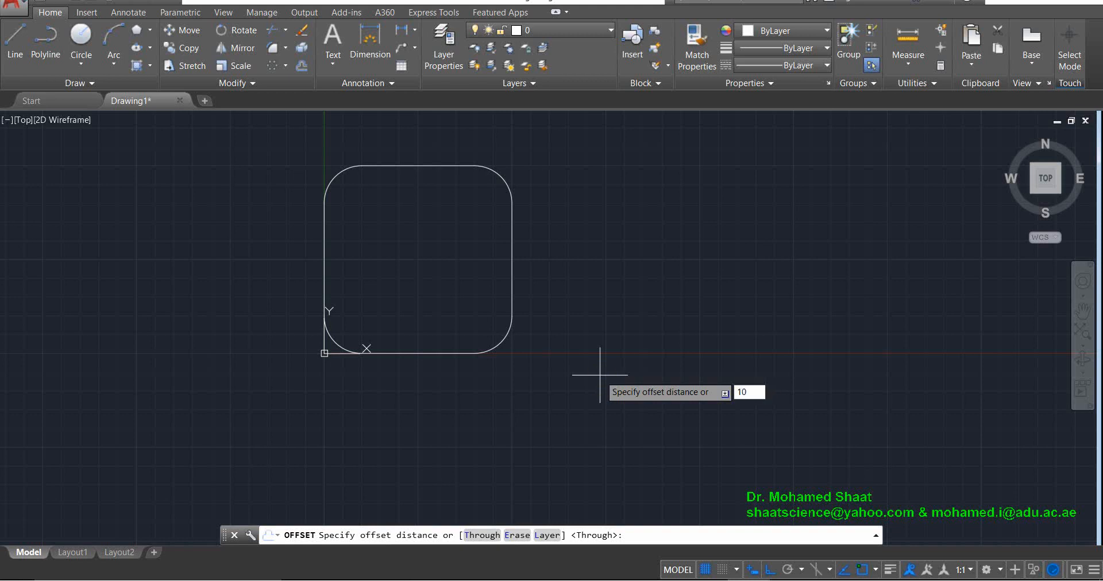
key(Return)
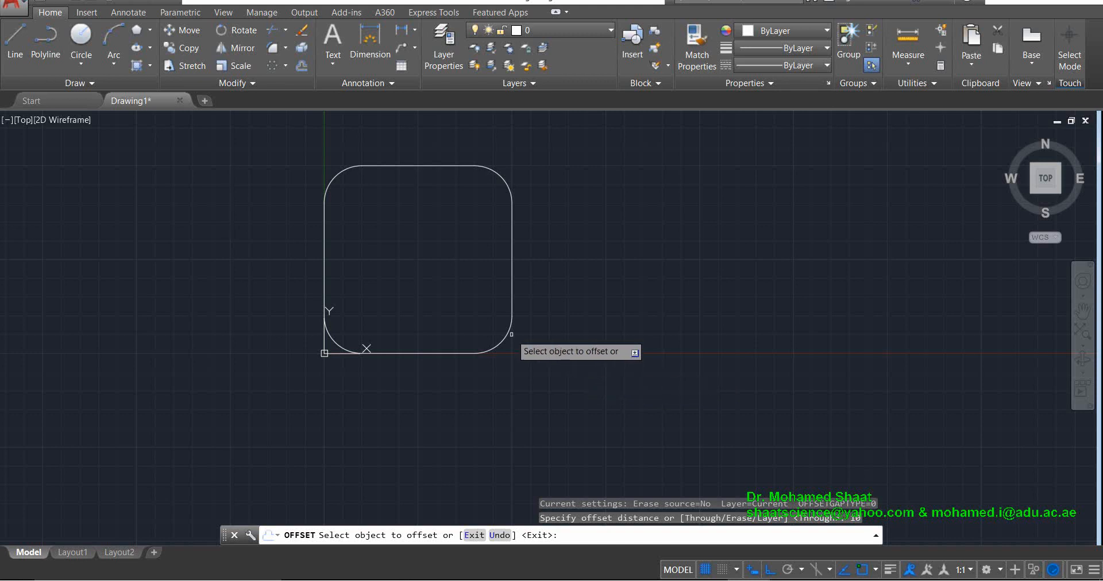
click(511, 277)
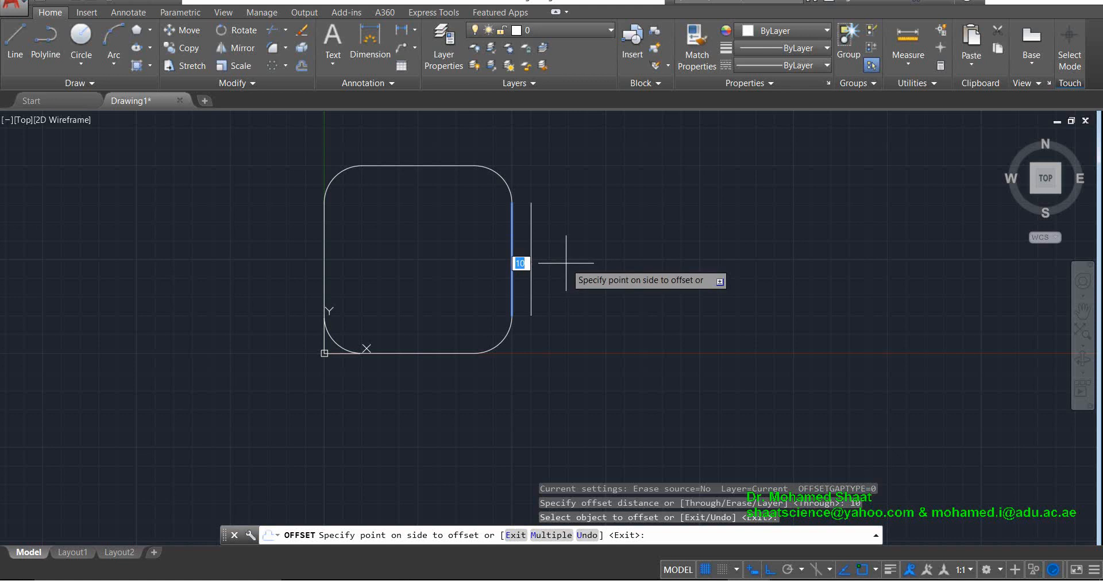
click(566, 263)
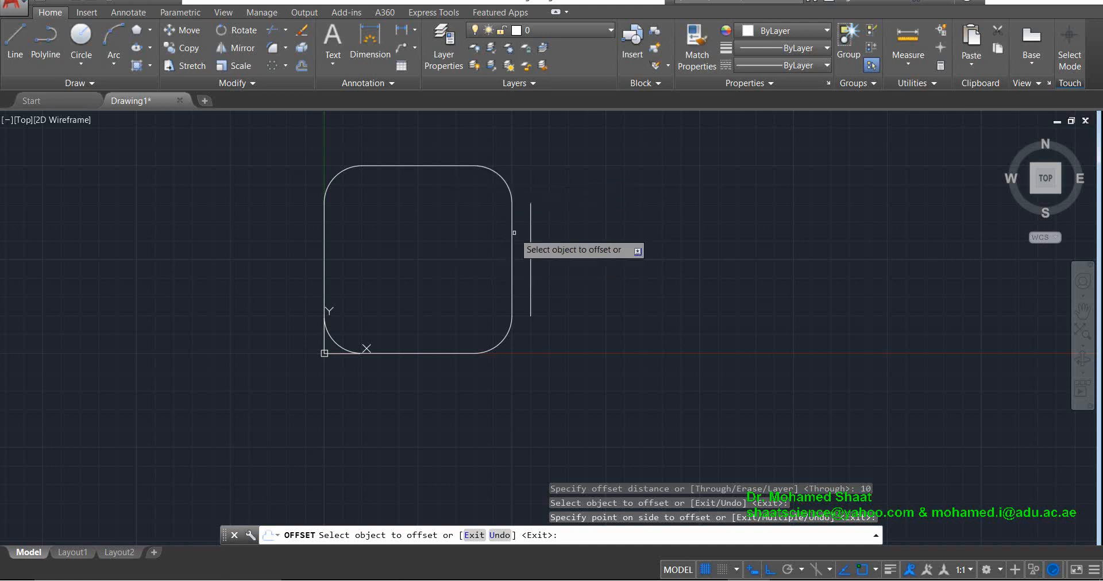
Offset the rounded square's upper-right corner arc by 10, once outward and once inward
click(506, 183)
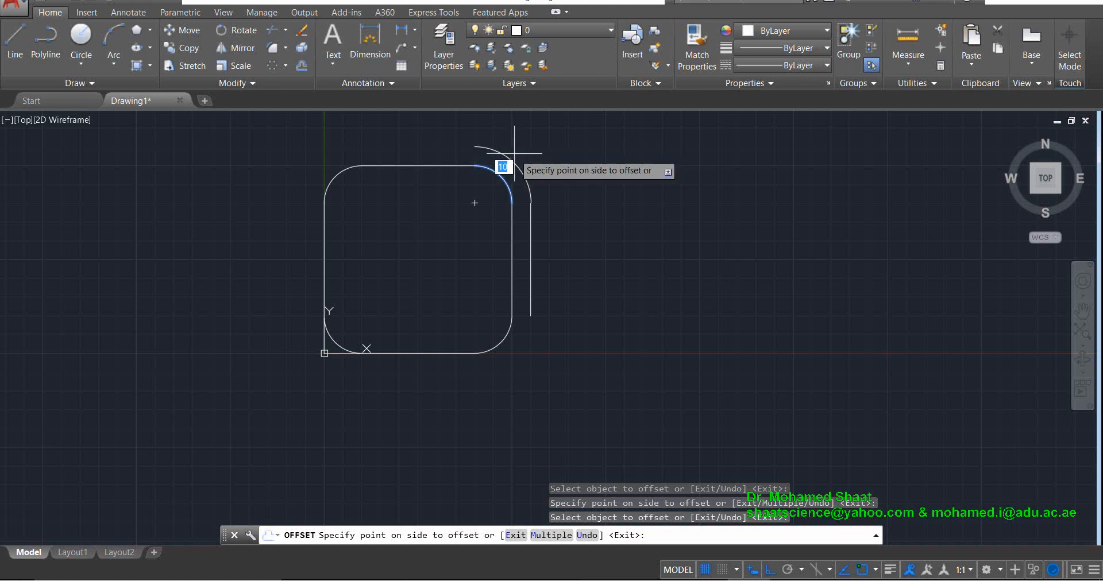
click(514, 153)
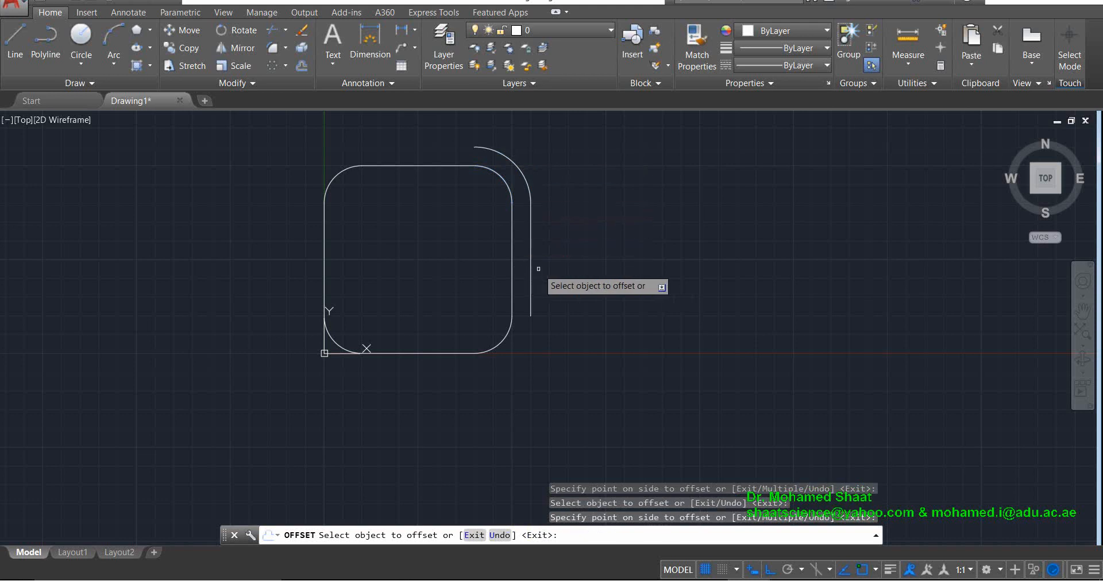
click(494, 173)
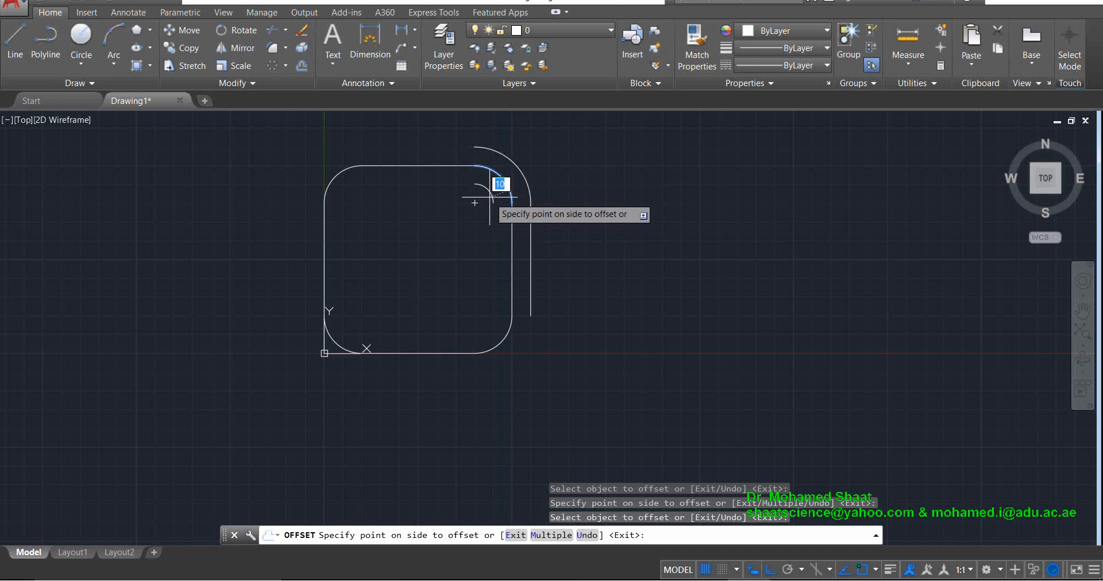
click(475, 203)
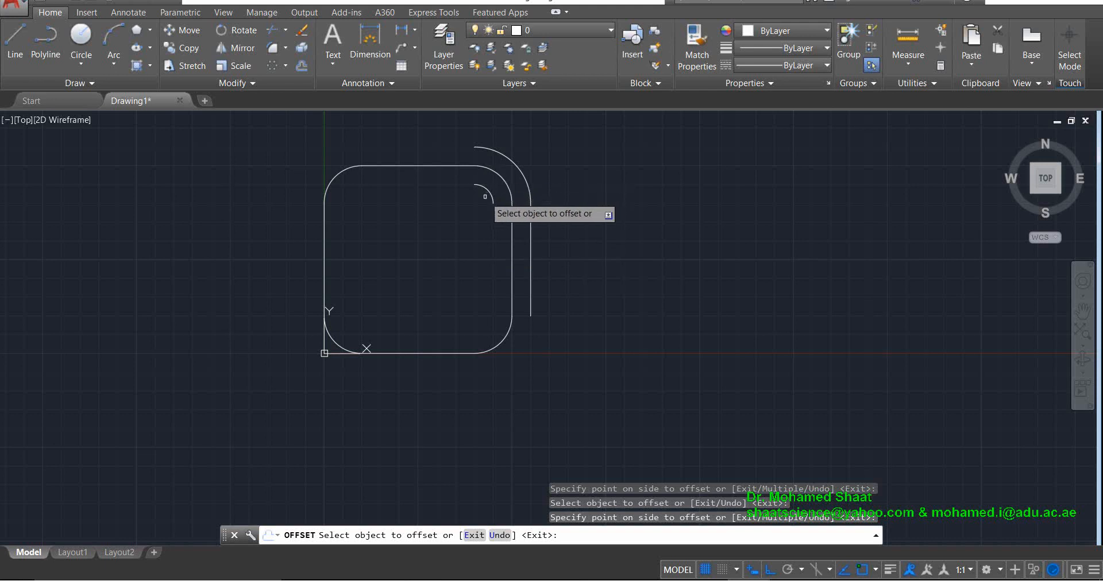
Offset the rounded square's top edge, upper-left corner arc and left edge outward by 10
click(444, 166)
click(436, 147)
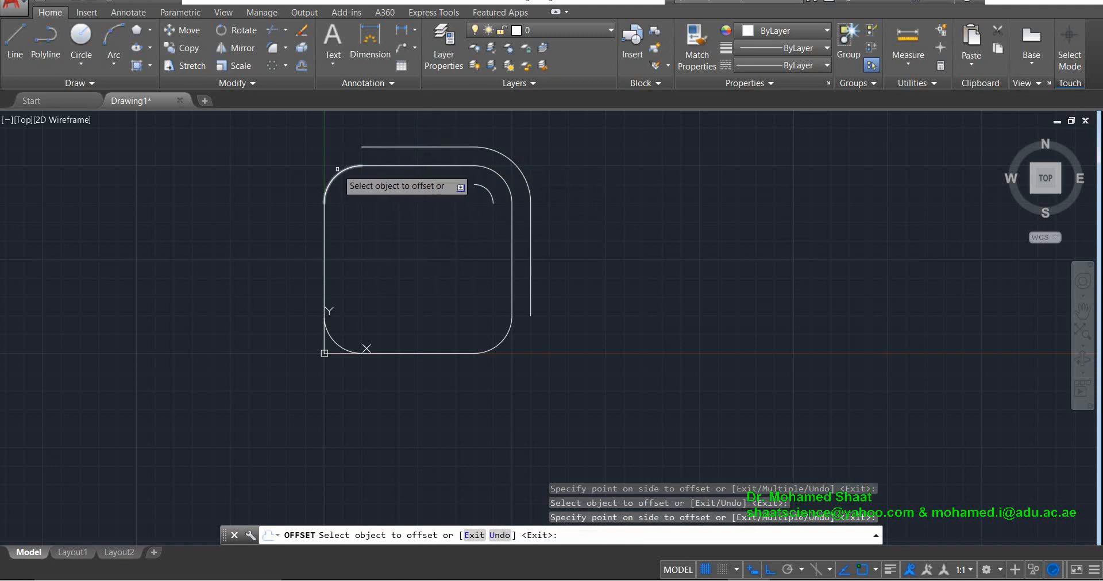
click(338, 170)
click(298, 229)
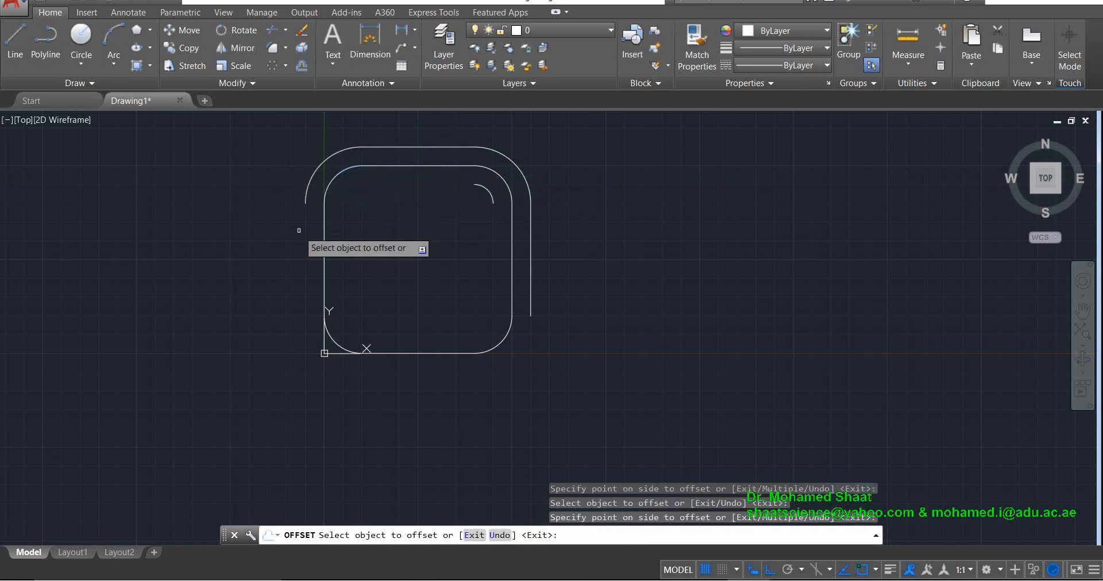
click(324, 244)
click(292, 284)
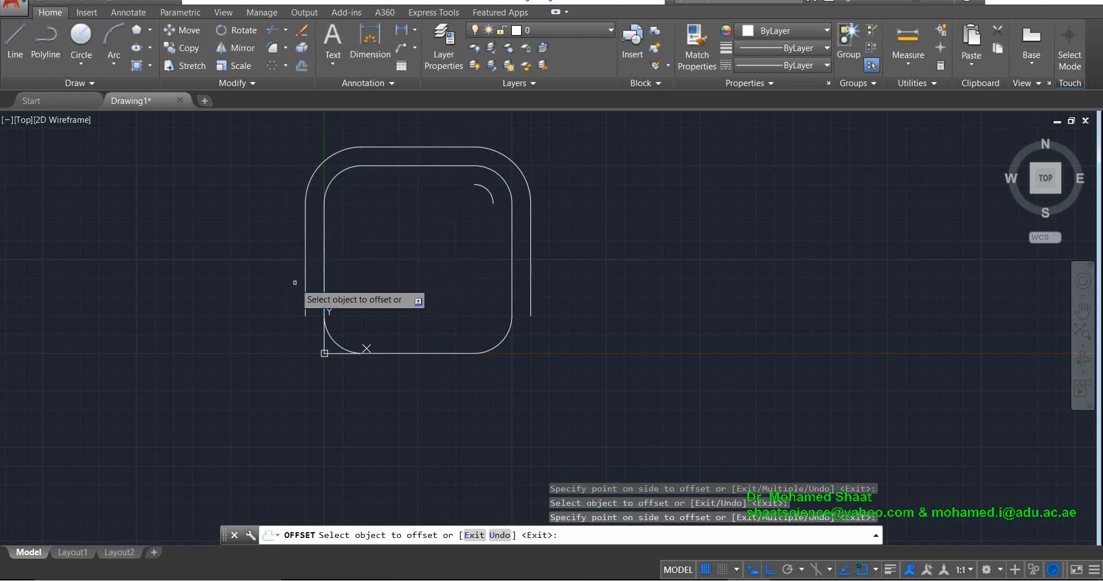
Offset the rounded square's lower-left arc, bottom edge and lower-right arc outward by 10 to close the outer outline, and finish the offset
click(341, 346)
click(322, 369)
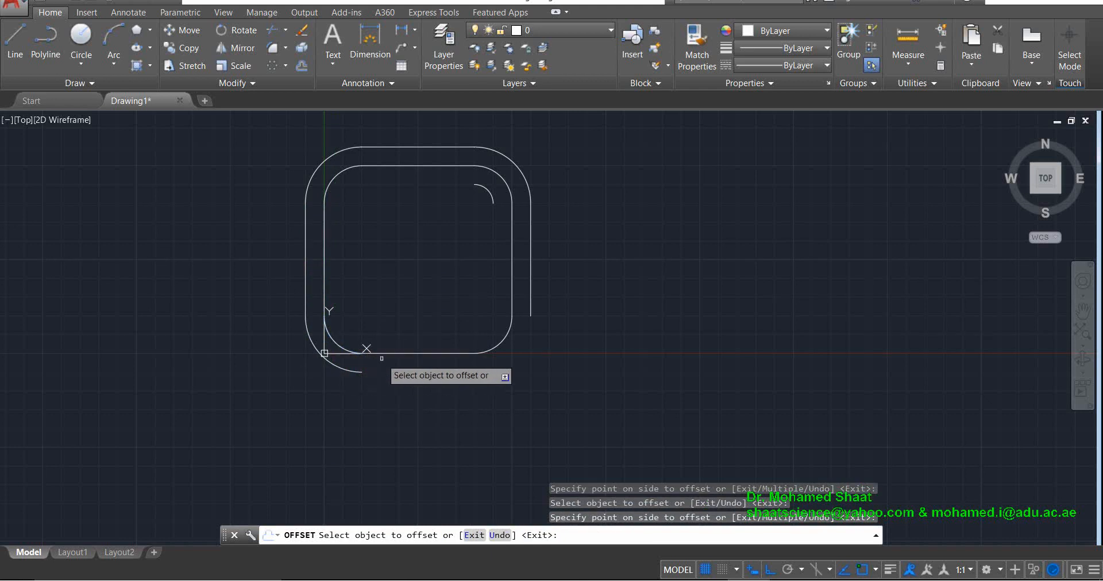
click(381, 354)
click(414, 377)
click(501, 346)
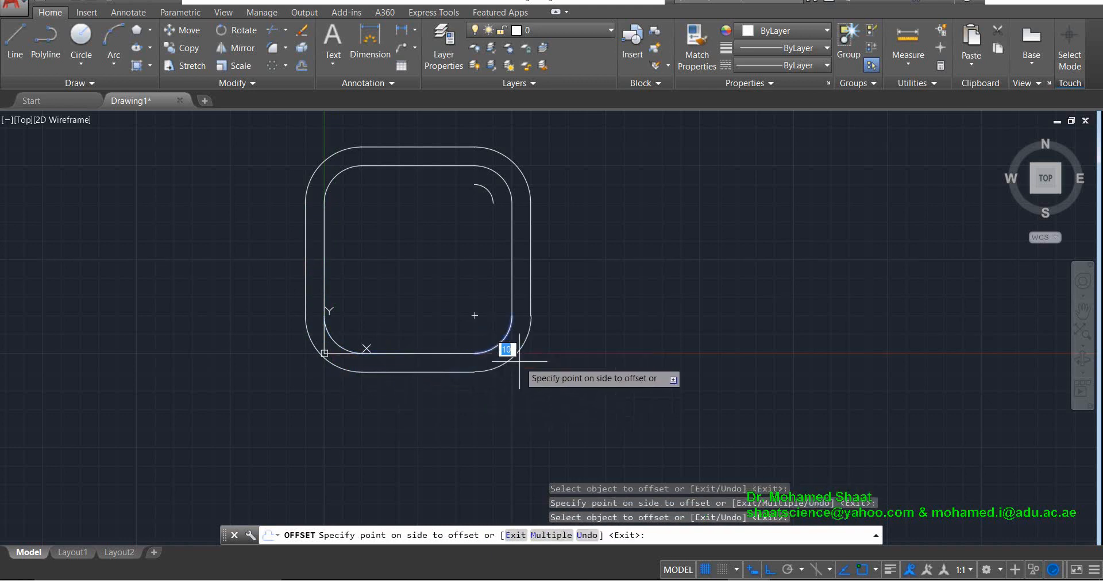
click(520, 328)
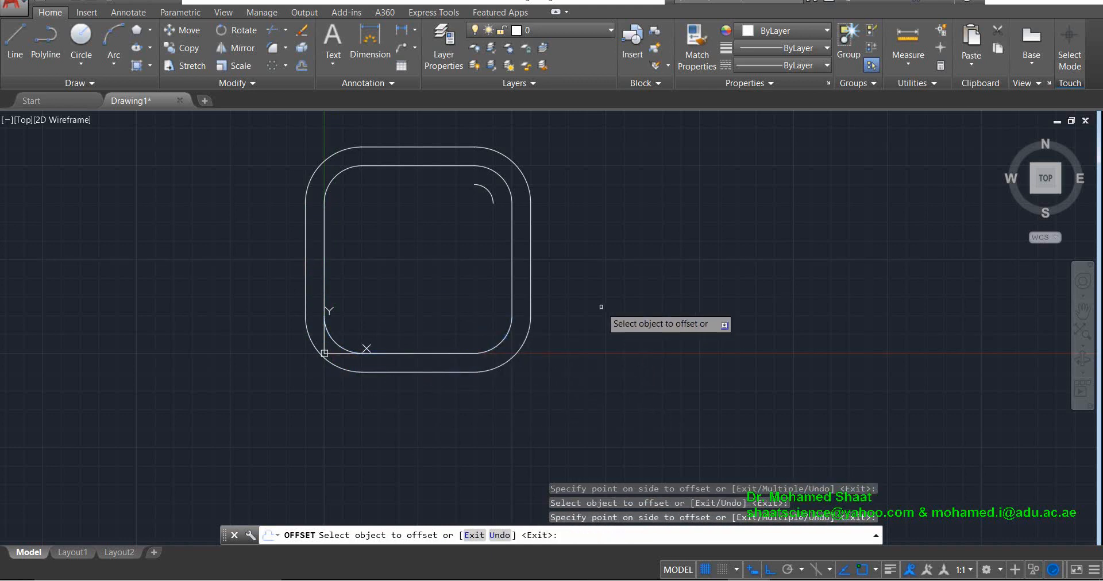
key(Return)
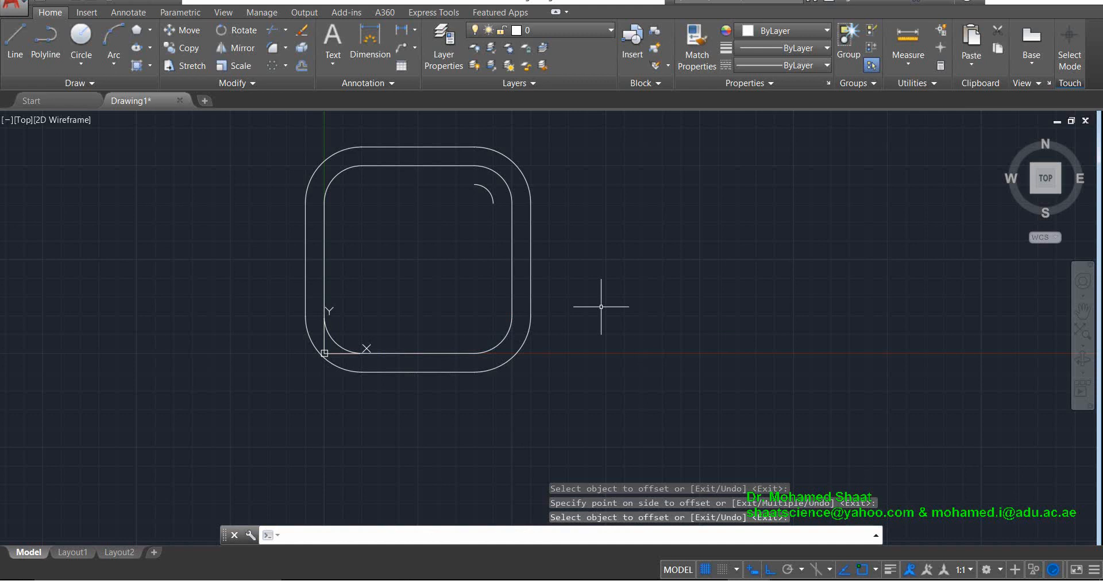
Delete the stray offset arc inside the rounded square's upper-right corner
click(488, 190)
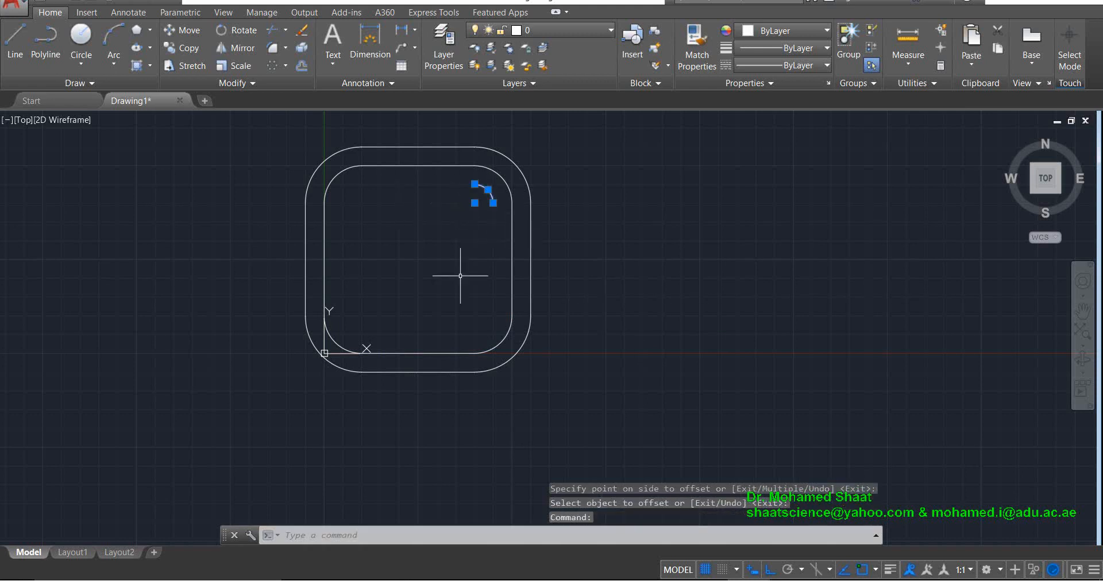
key(Delete)
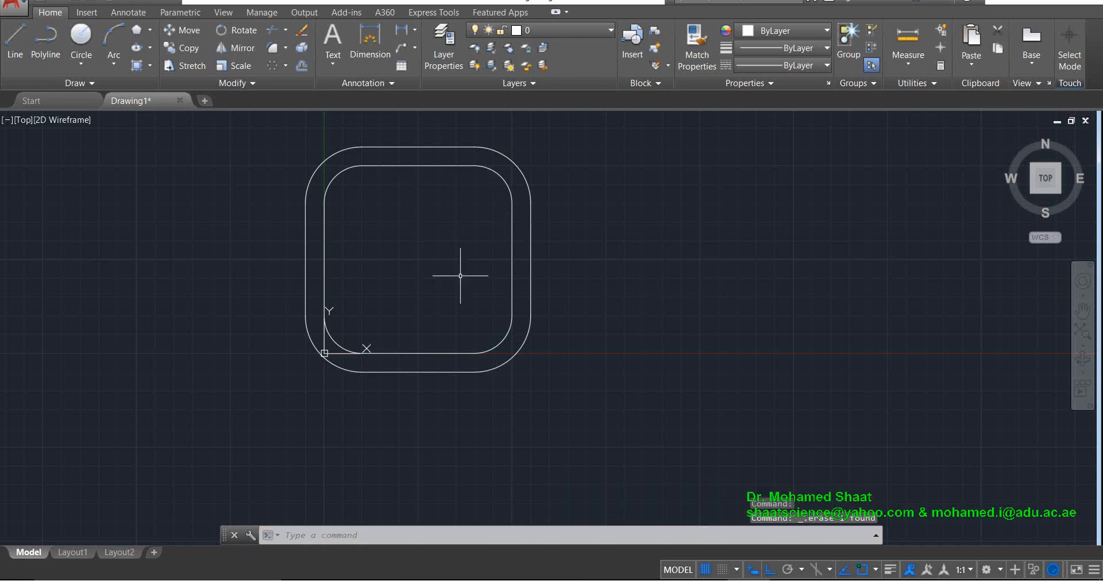
click(506, 167)
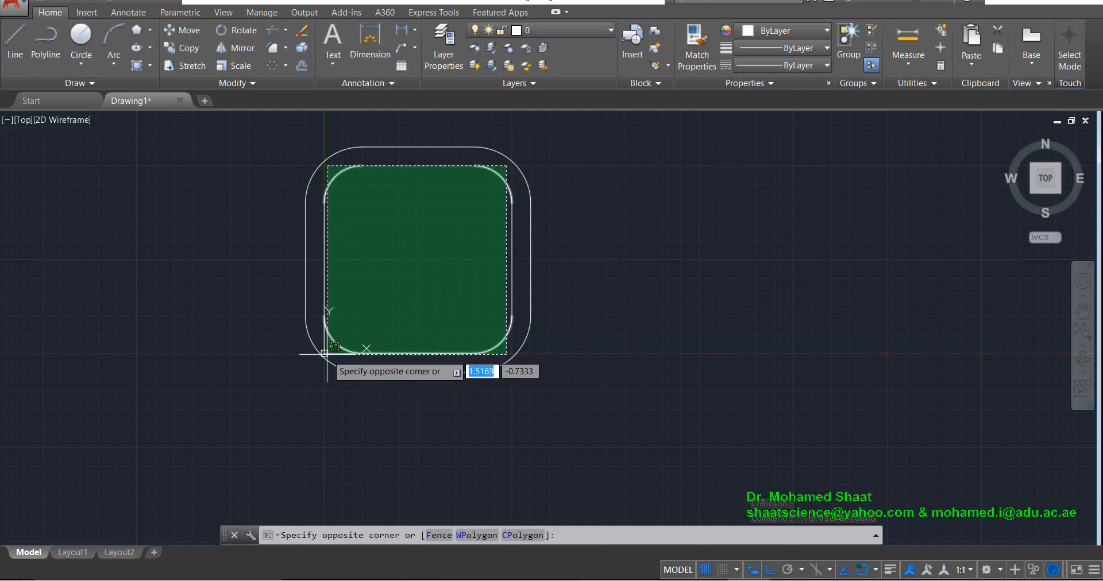
click(323, 352)
click(512, 264)
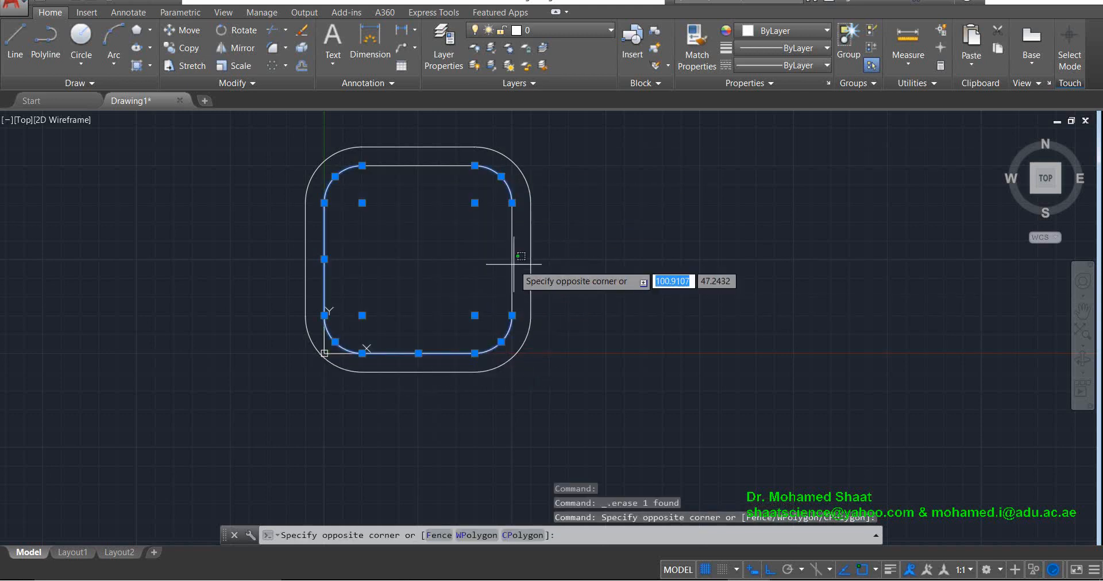
click(438, 313)
click(422, 168)
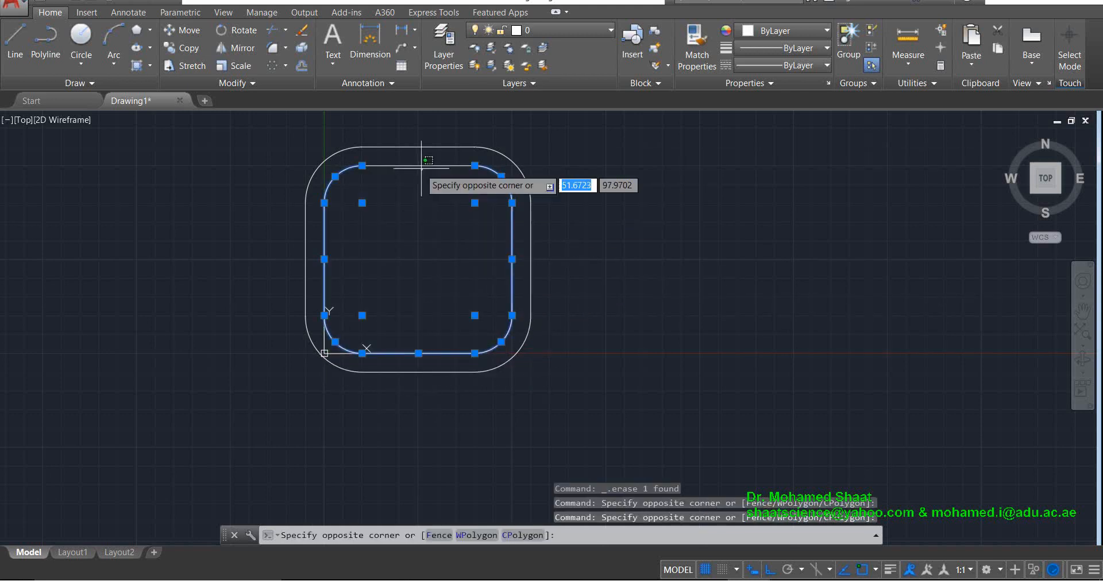
click(422, 168)
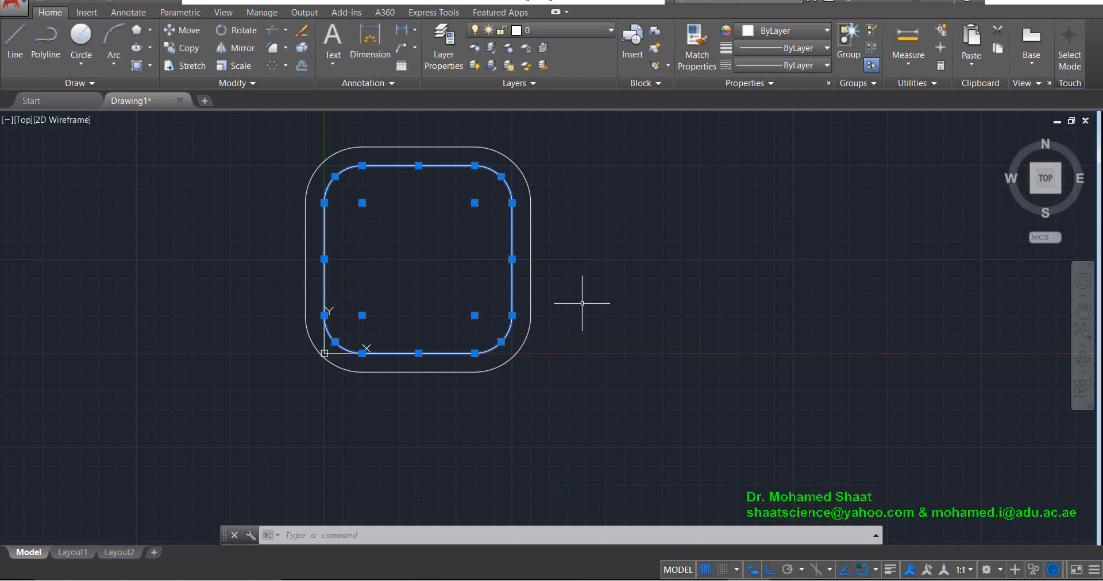
key(Escape)
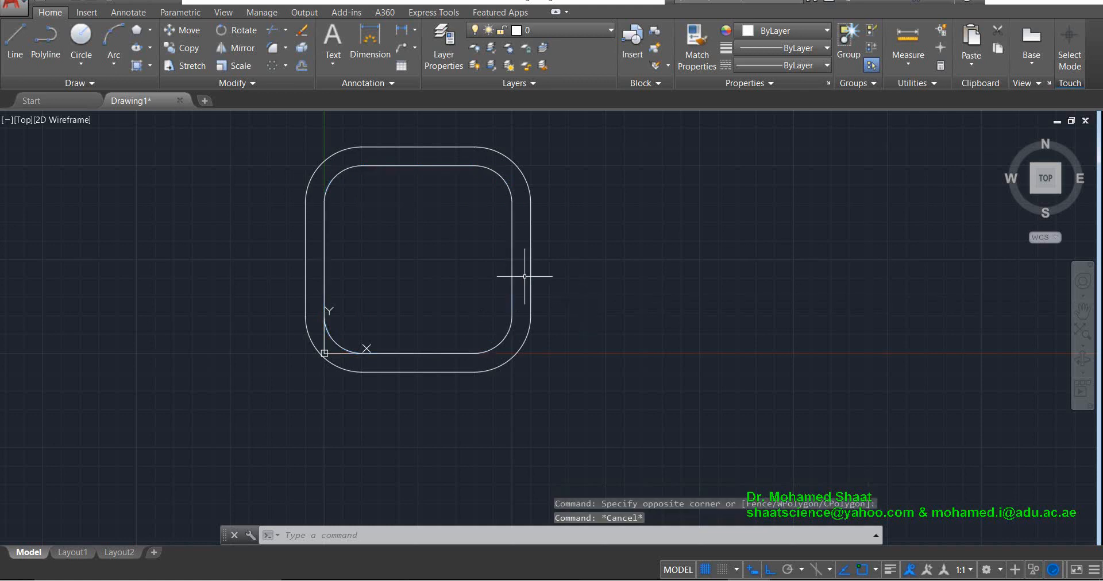
Offset the original rounded square's right edge and upper-right corner arc inward by a distance of 10
click(302, 65)
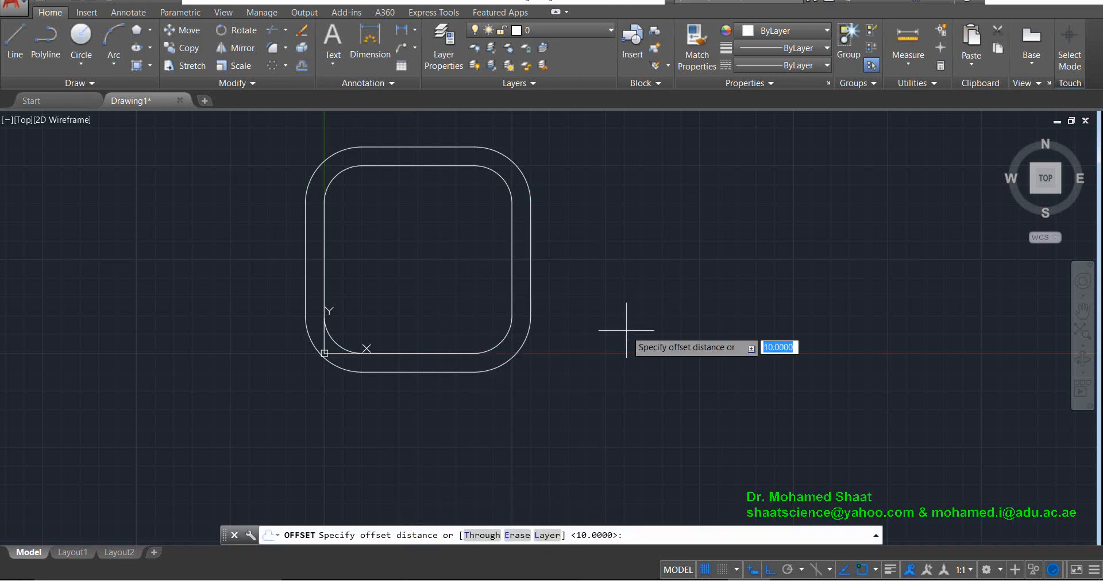
text(10)
key(Return)
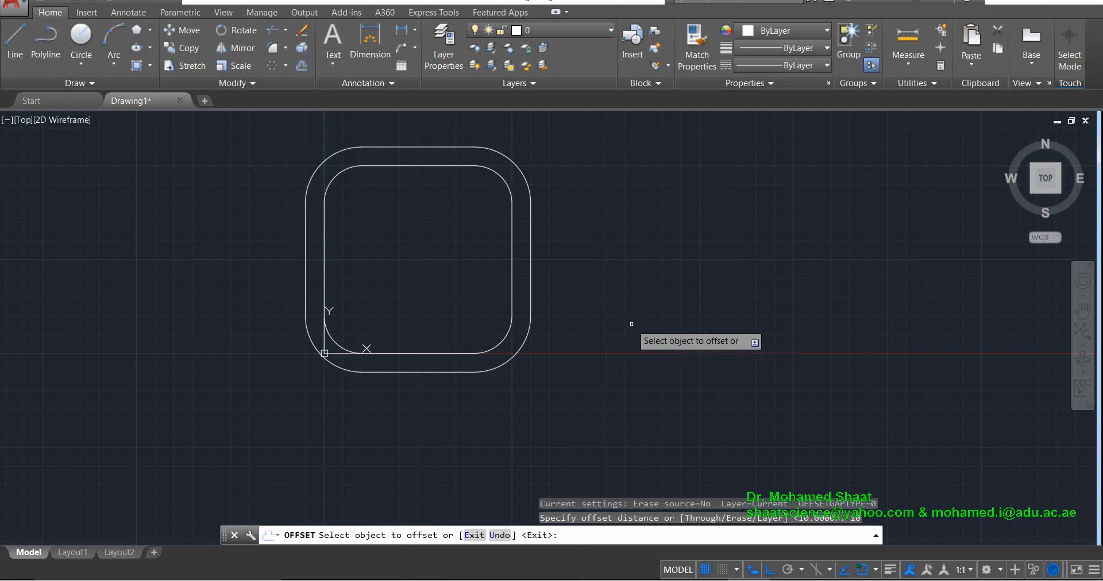
click(509, 262)
click(504, 269)
click(505, 189)
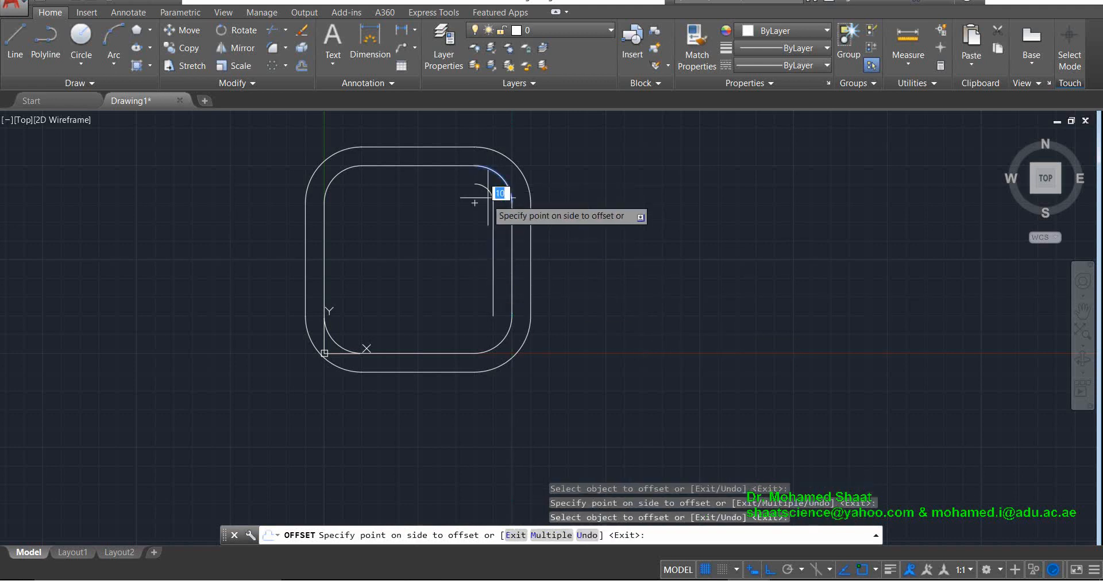
click(494, 189)
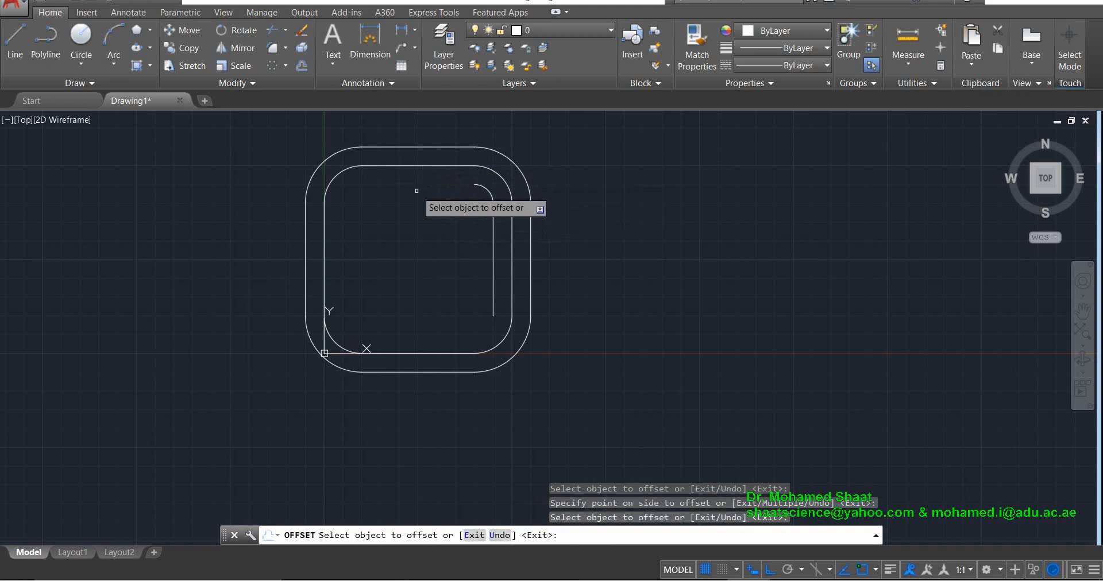
Offset the original rounded square's top edge, upper-left corner arc and left edge inward by 10
click(422, 167)
click(345, 175)
click(332, 175)
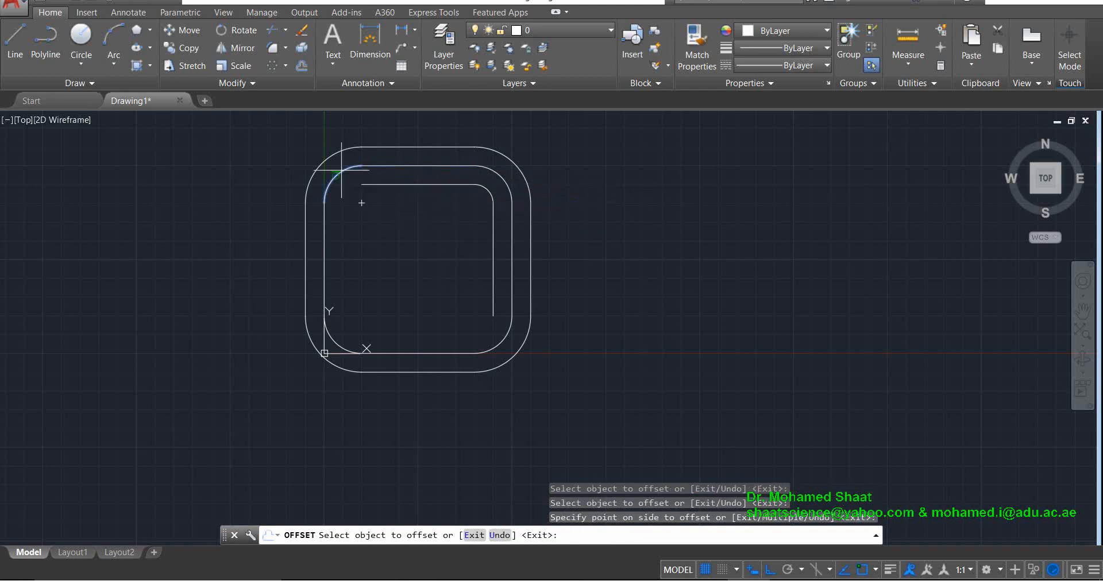
click(353, 206)
click(327, 258)
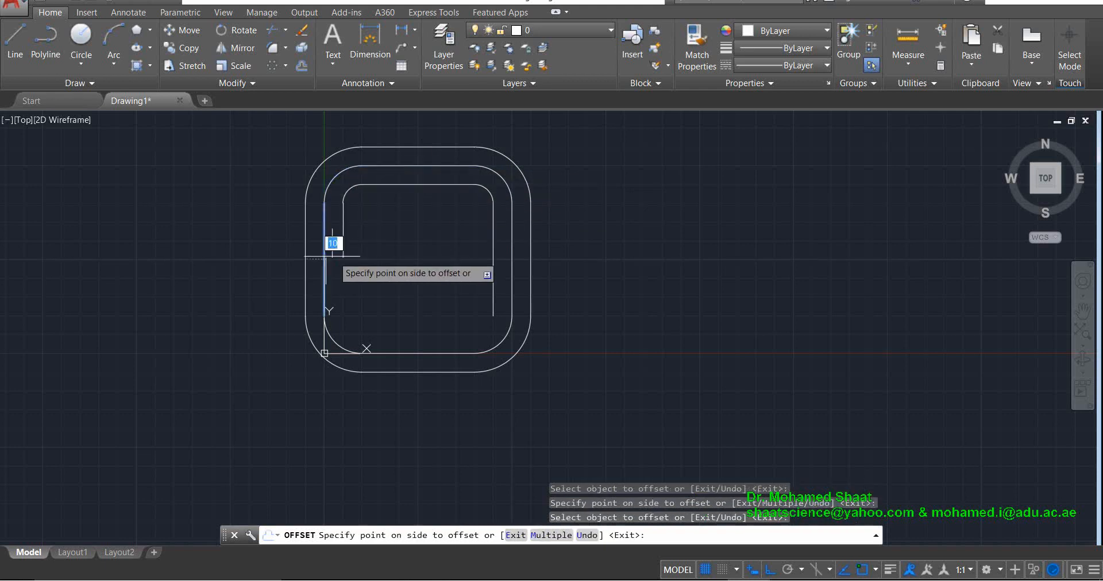
click(359, 303)
Offset the original square's lower-left arc, bottom edge and lower-right arc inward by 10 to close the inner outline, and finish the offset
click(325, 353)
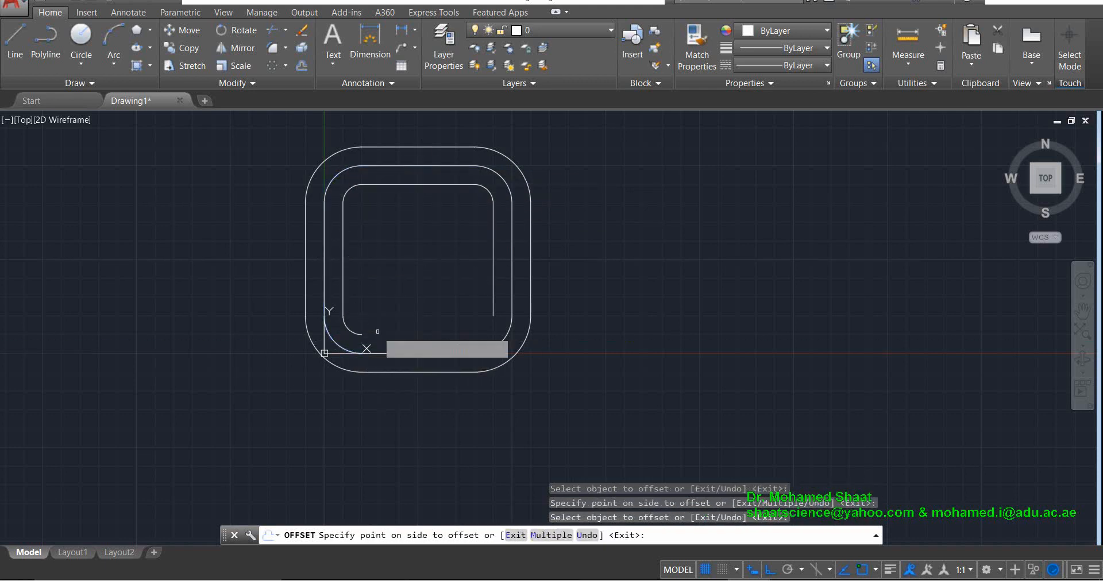
click(377, 343)
click(413, 353)
click(428, 339)
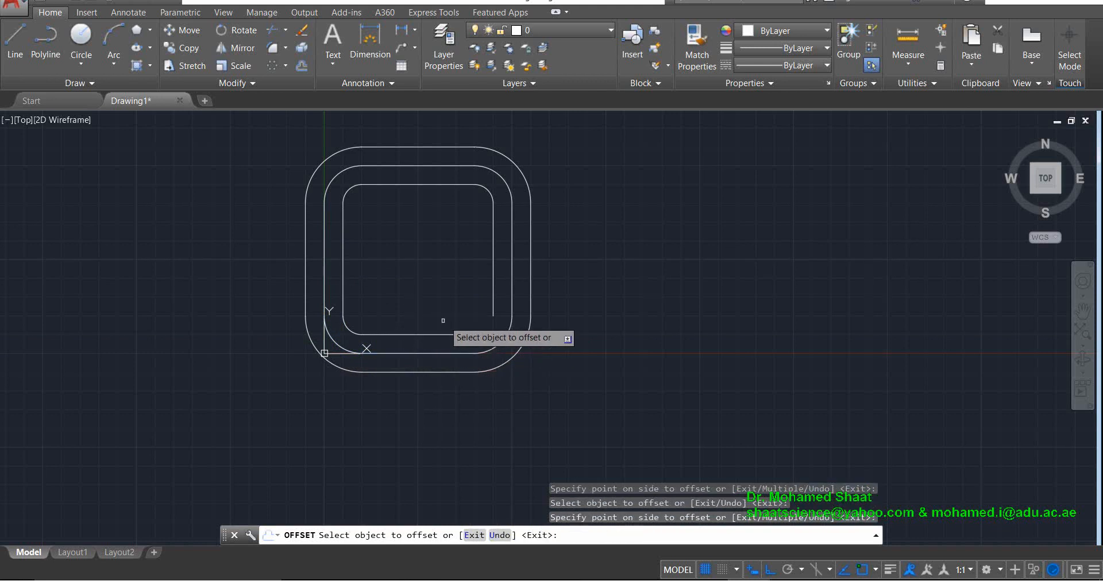
click(506, 345)
click(414, 300)
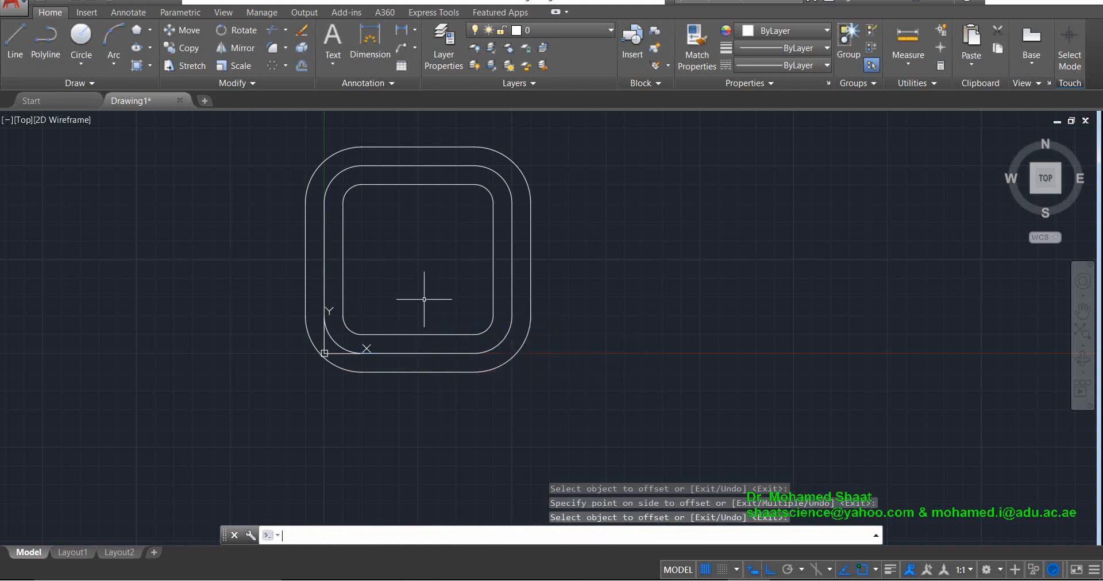
key(Return)
click(868, 580)
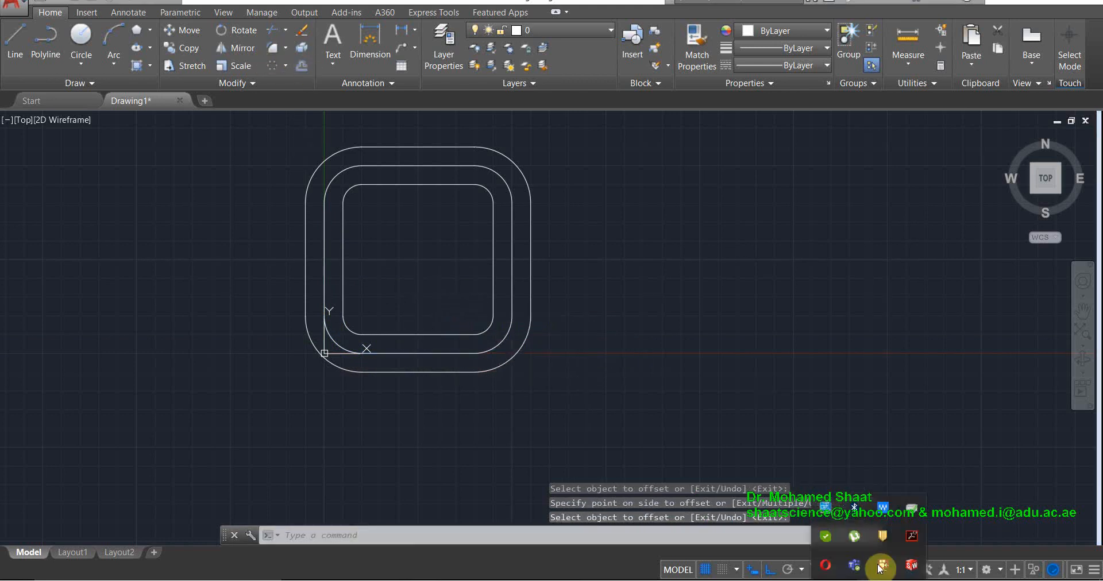
right_click(879, 567)
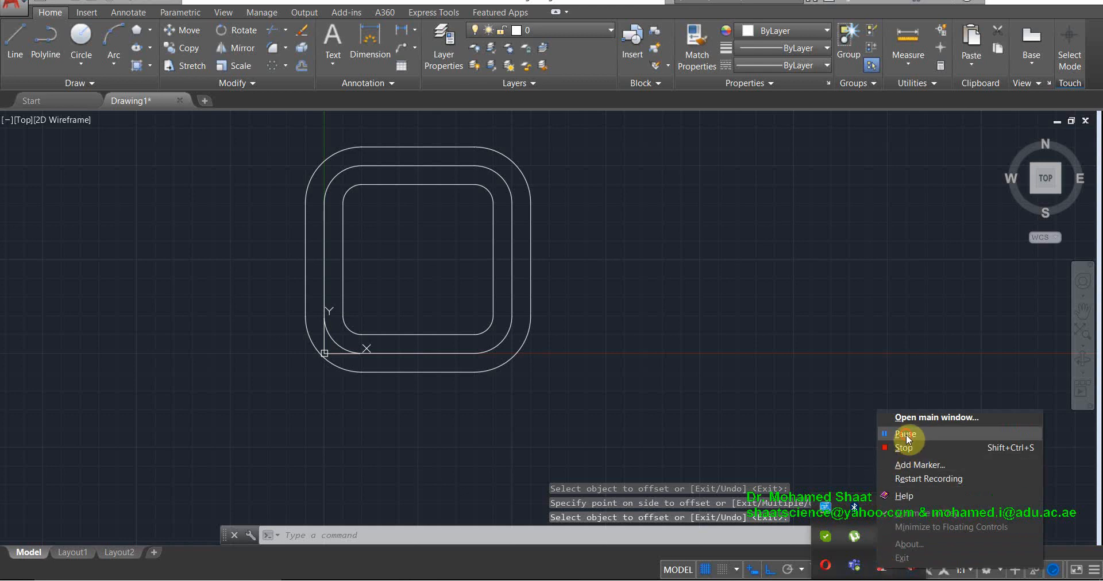
click(905, 434)
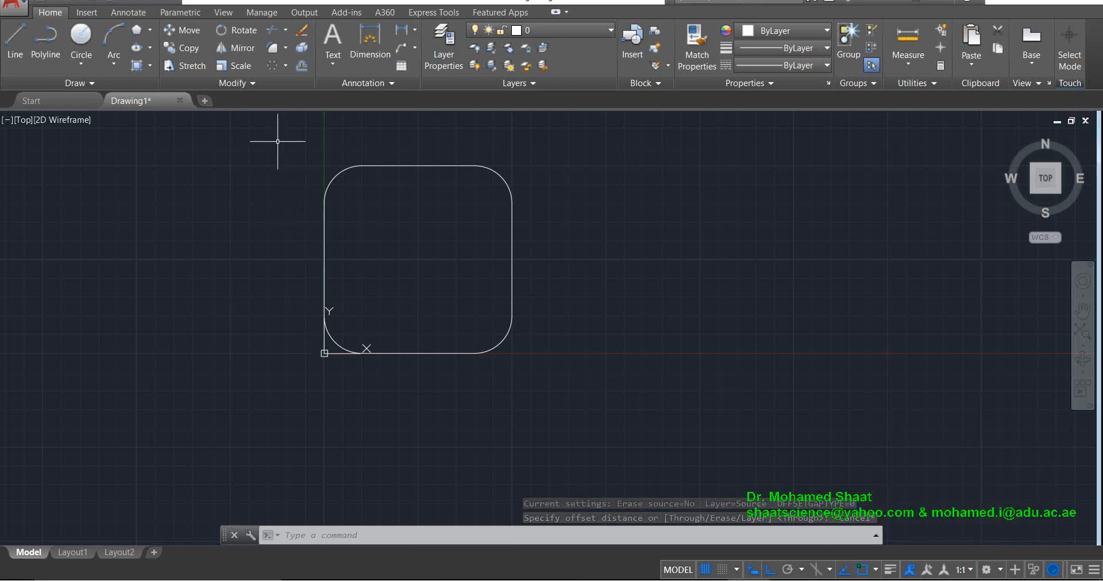
Offset the rounded square's right edge by a distance of 10, once outward and once inward
click(302, 66)
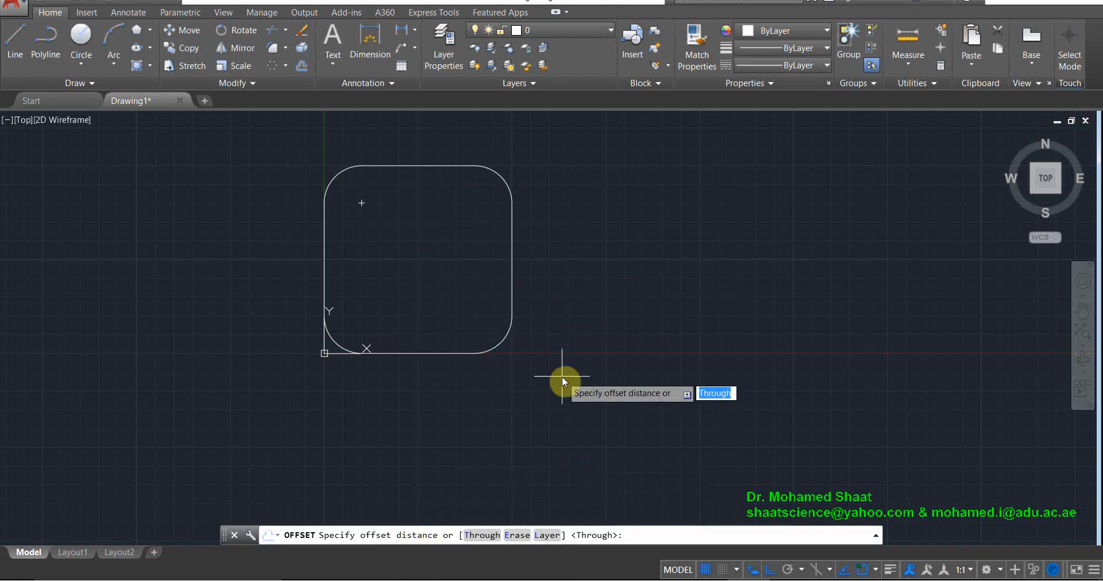
text(10)
key(Return)
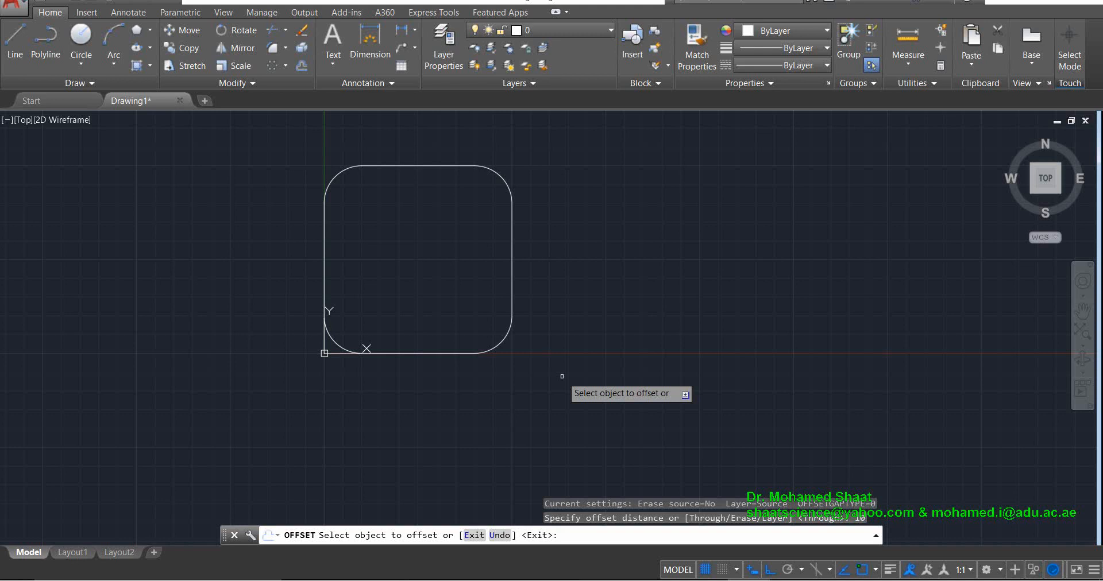
click(513, 268)
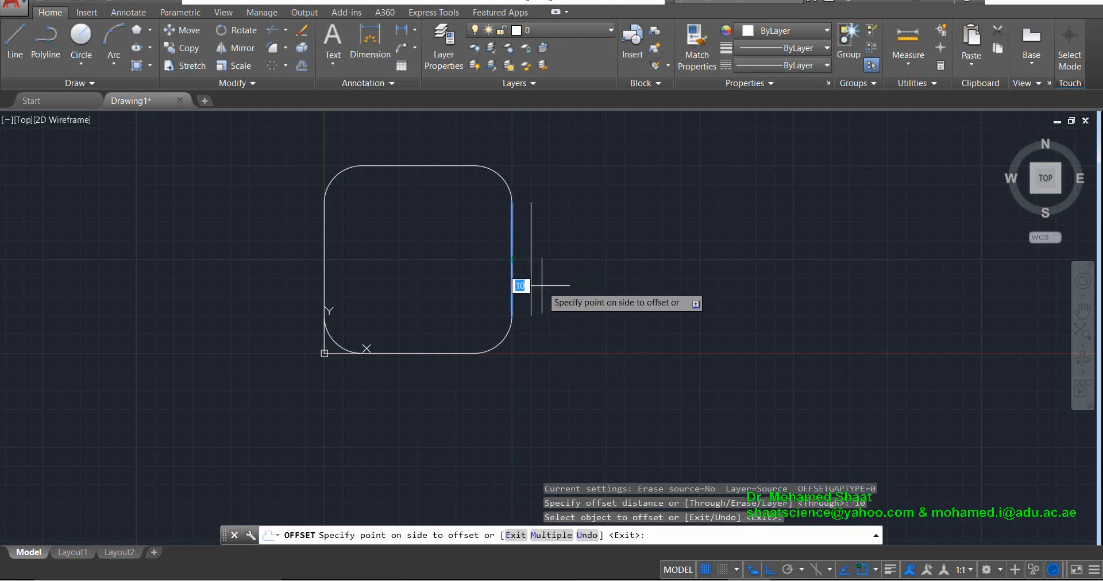
click(541, 286)
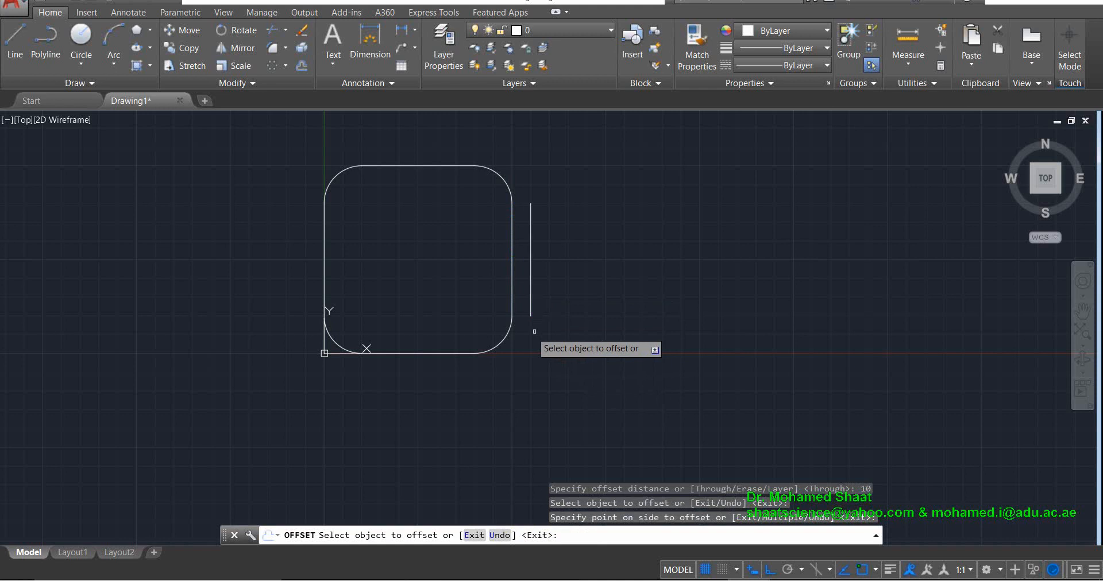
click(512, 272)
click(477, 287)
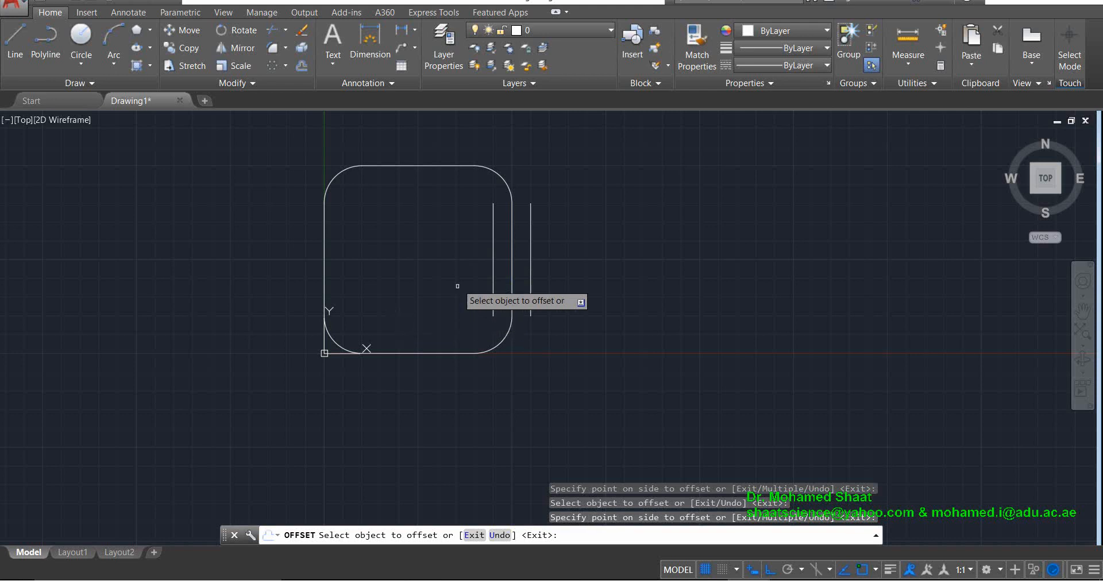
Offset the rounded square's upper-right corner arc and top edge by 10, each once outward and once inward
click(495, 172)
click(496, 148)
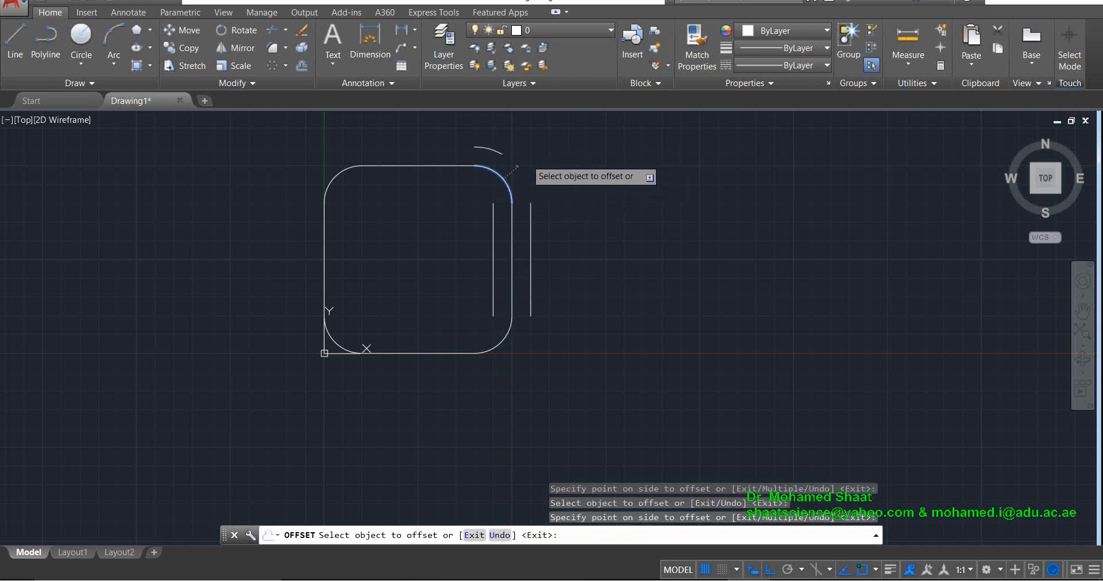
click(489, 168)
click(449, 174)
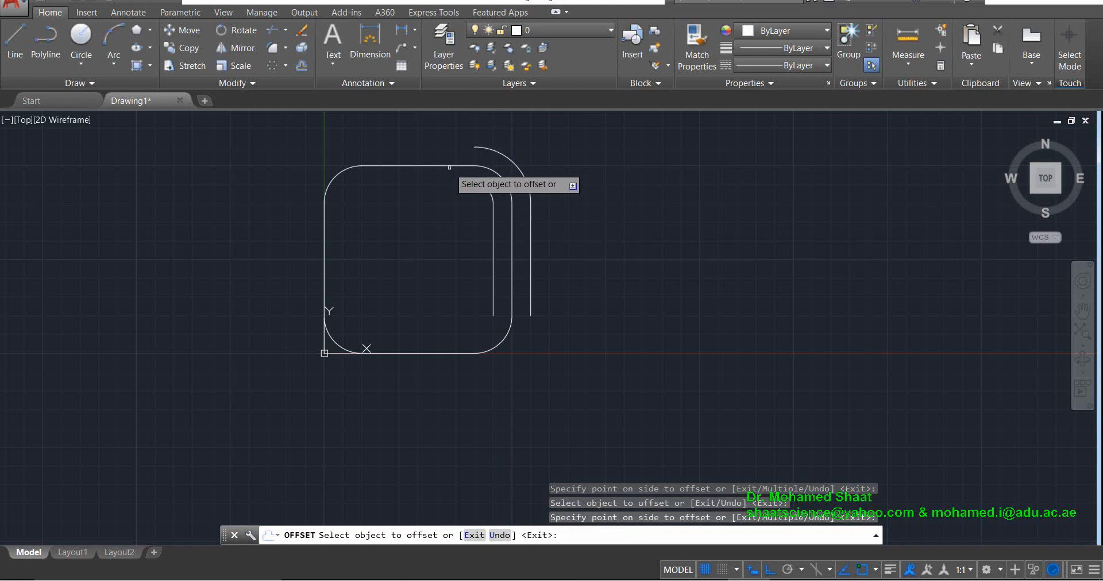
click(445, 166)
click(414, 143)
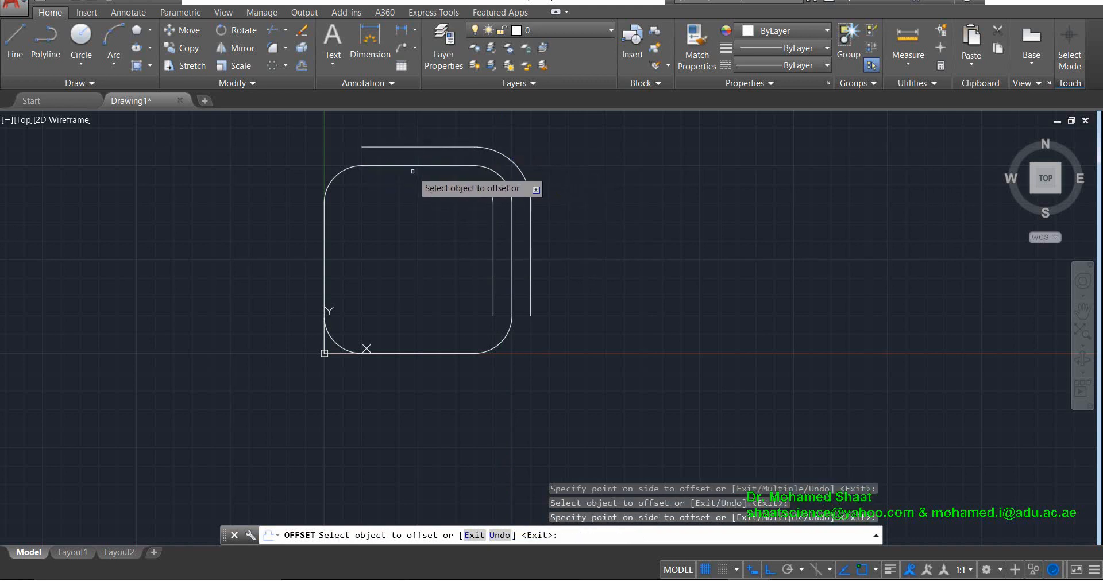
click(412, 166)
click(407, 204)
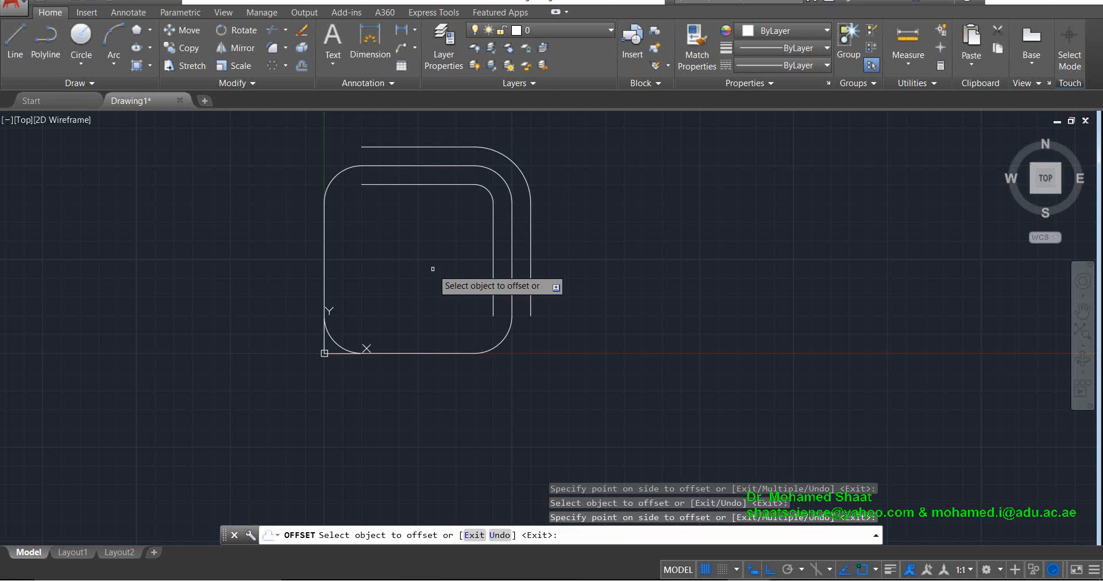
Undo all the earlier offsets within the Offset command, back to the original rounded square
text(u)
key(Return)
text(u)
key(Return)
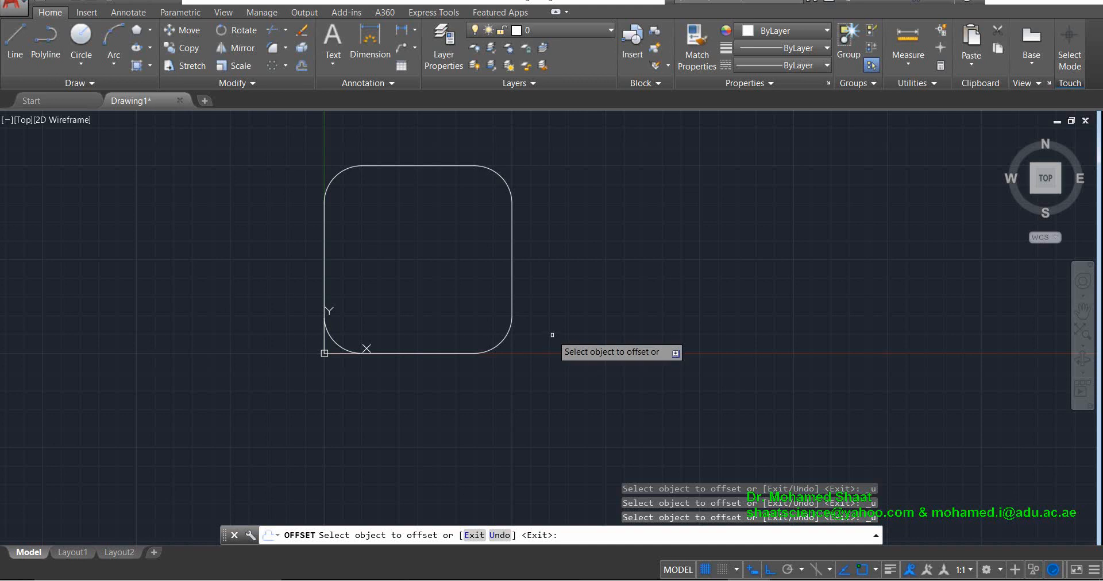
Offset the rounded square's right edge by 10 with the Multiple option, once outward and four times inward
click(511, 244)
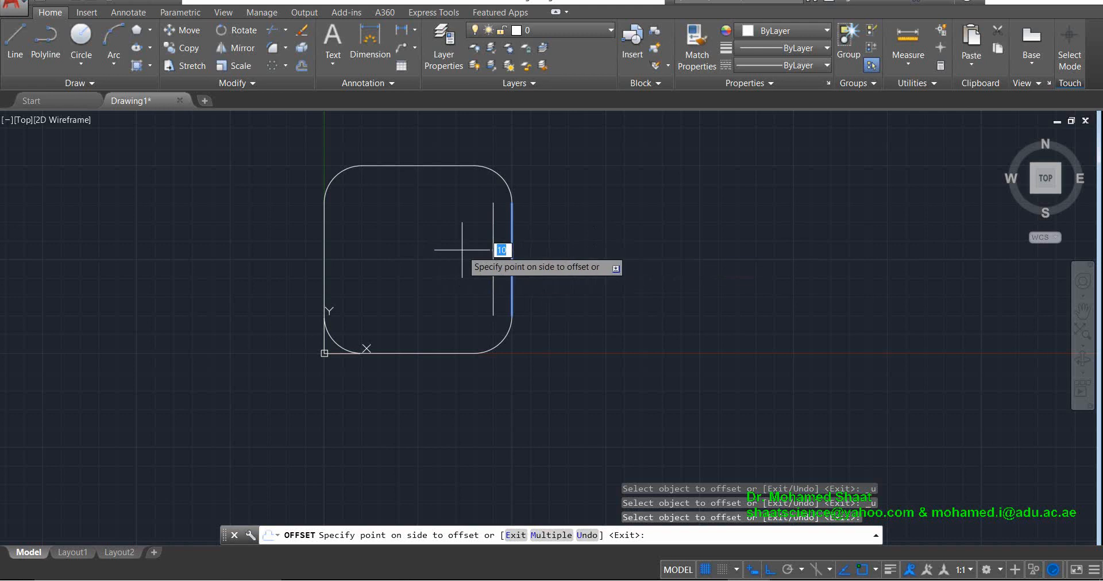
click(546, 536)
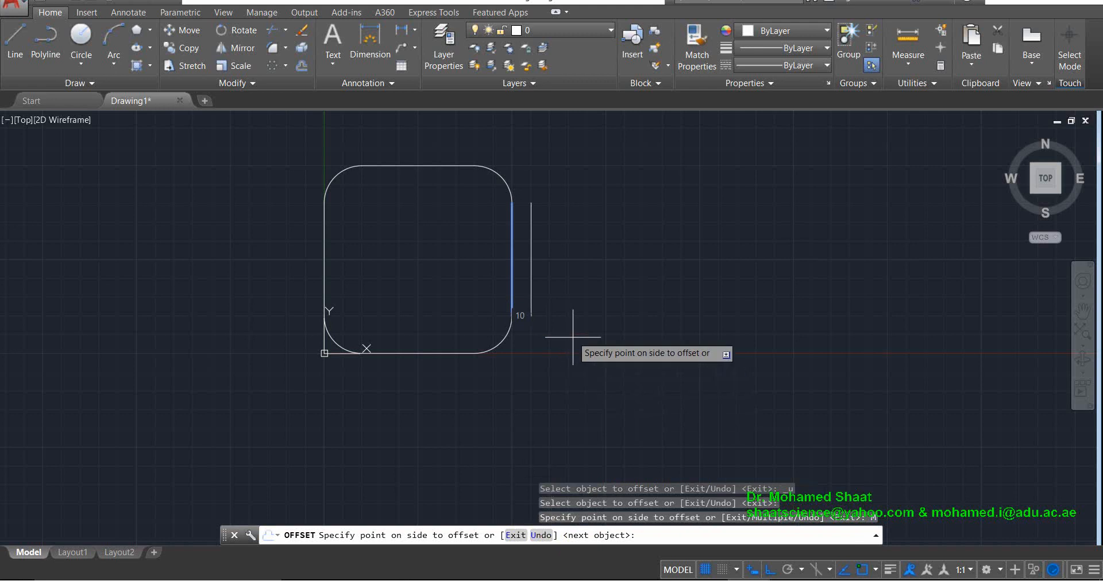
click(566, 256)
click(493, 270)
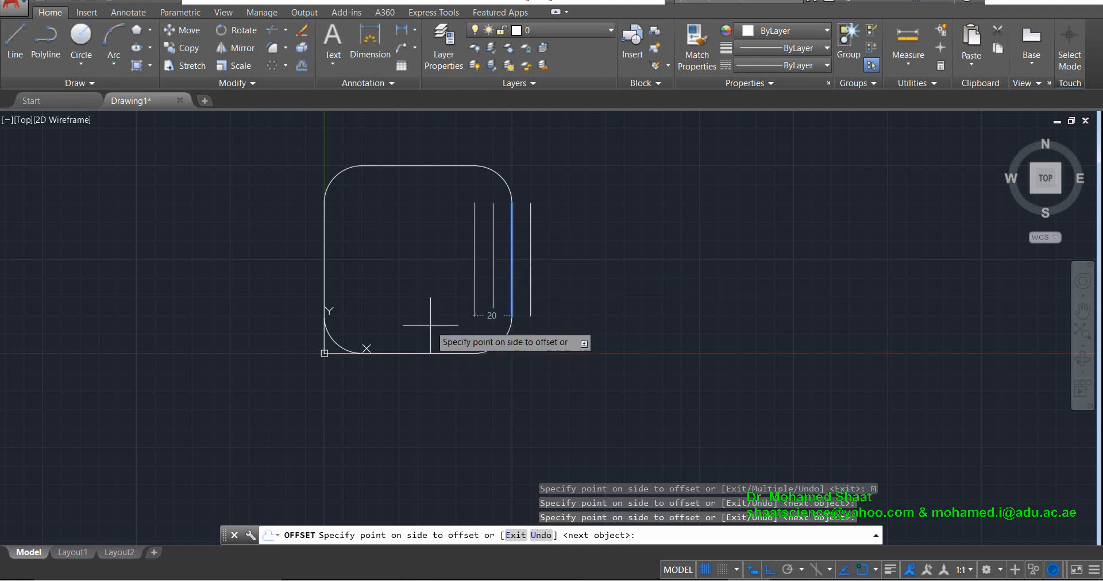
click(385, 315)
click(380, 311)
click(376, 307)
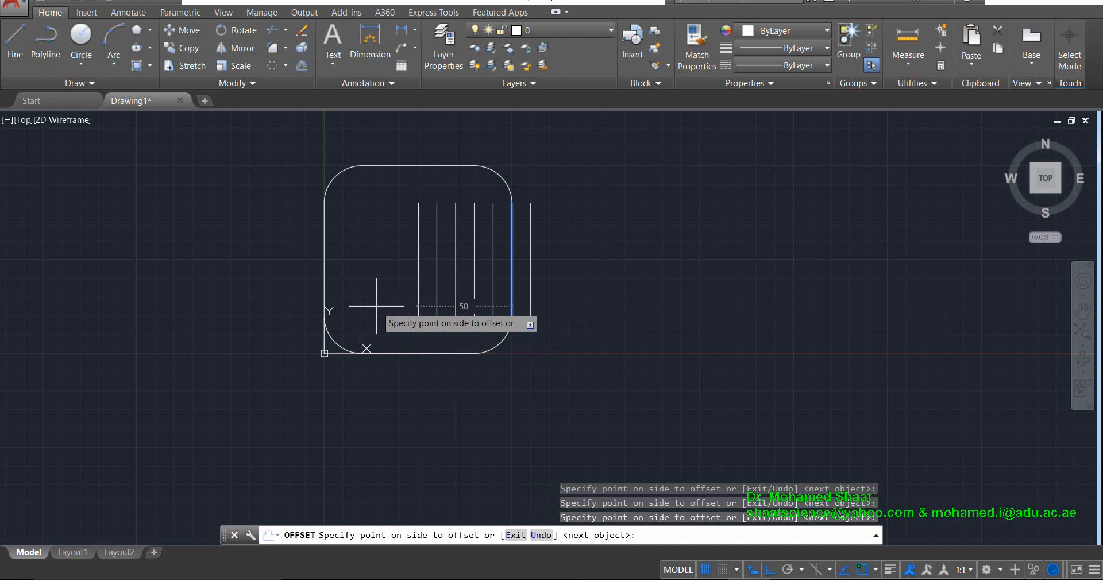
Add five more outward copies of the right edge at spacings of 10, and finish with that edge
click(597, 295)
click(646, 290)
click(694, 286)
click(729, 283)
click(767, 278)
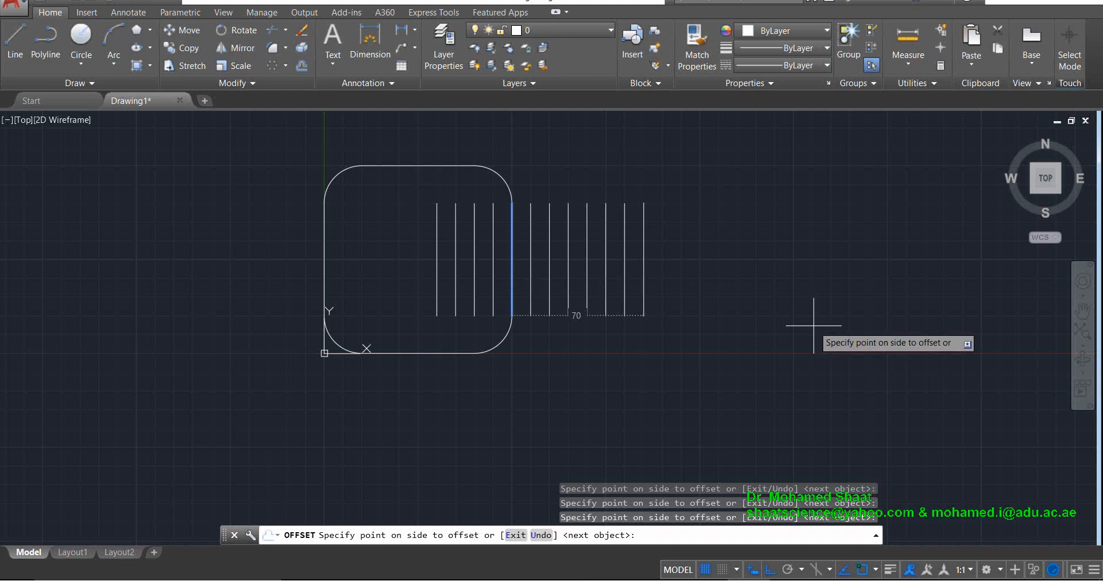
click(702, 282)
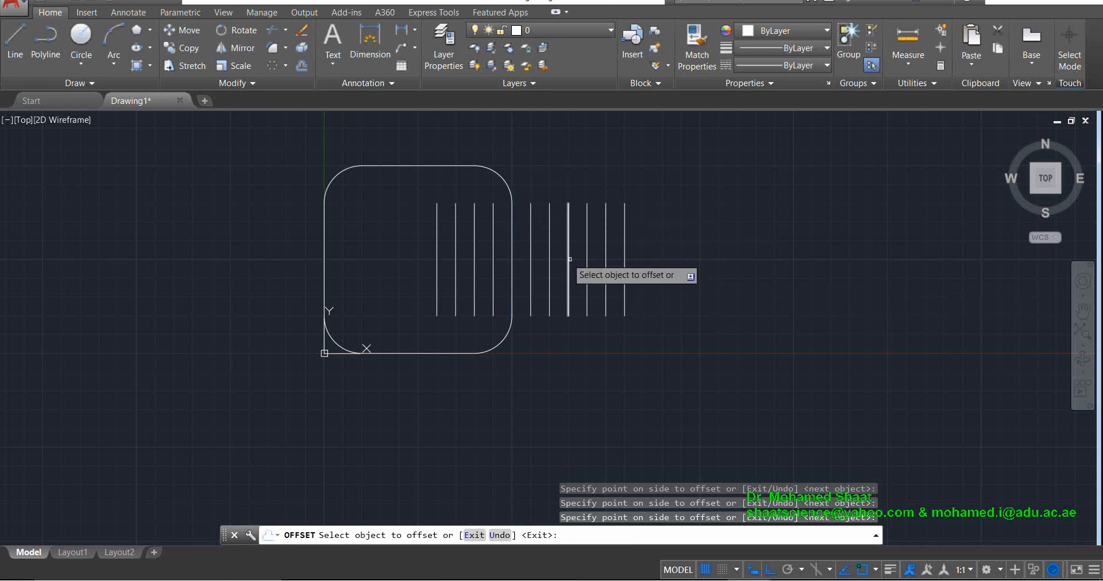
Offset the upper-right corner arc outward five times at spacings of 10, and finish with that arc
click(505, 174)
click(534, 163)
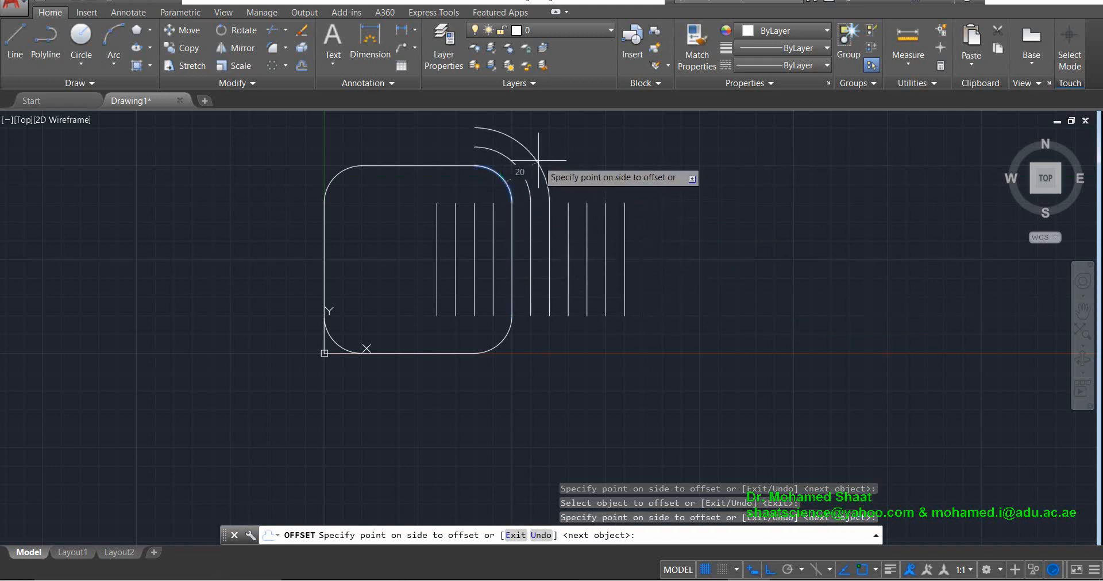
click(560, 151)
click(577, 155)
click(627, 137)
click(638, 138)
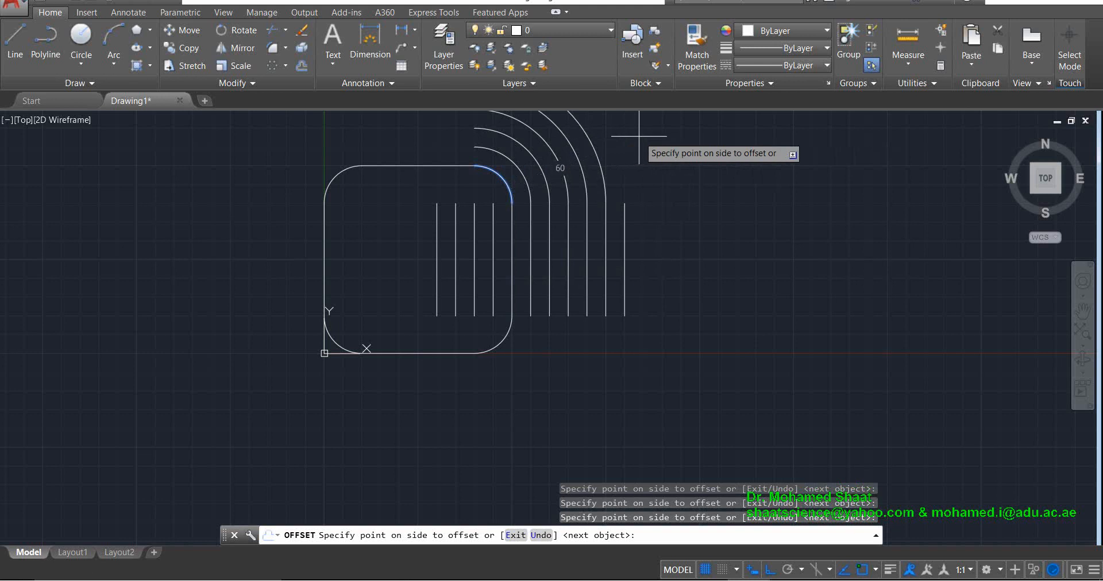
scroll(681, 219, up, 2)
scroll(686, 217, down, 2)
scroll(687, 217, down, 4)
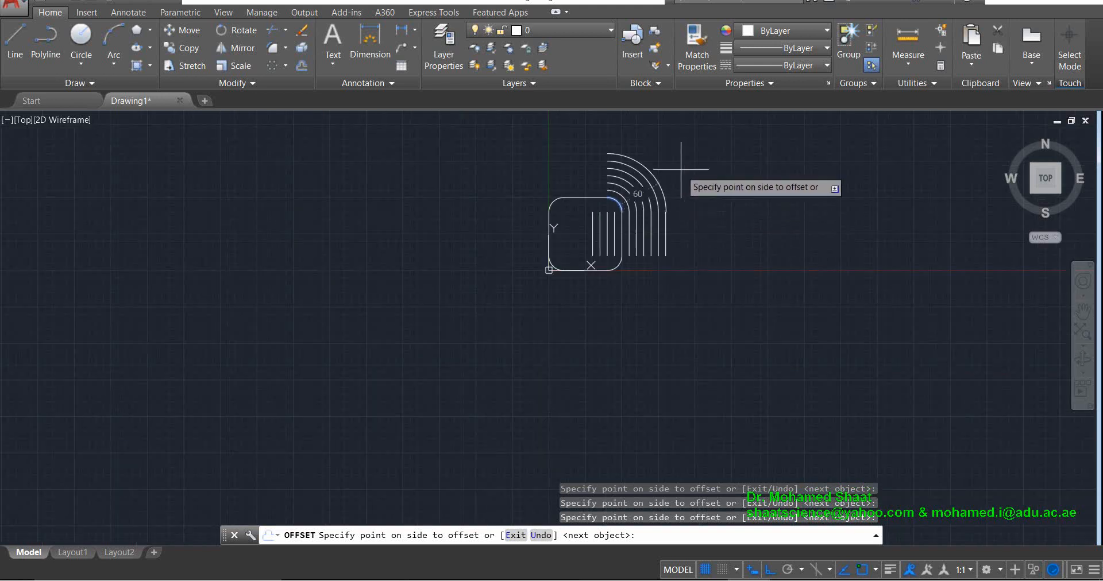
key(Return)
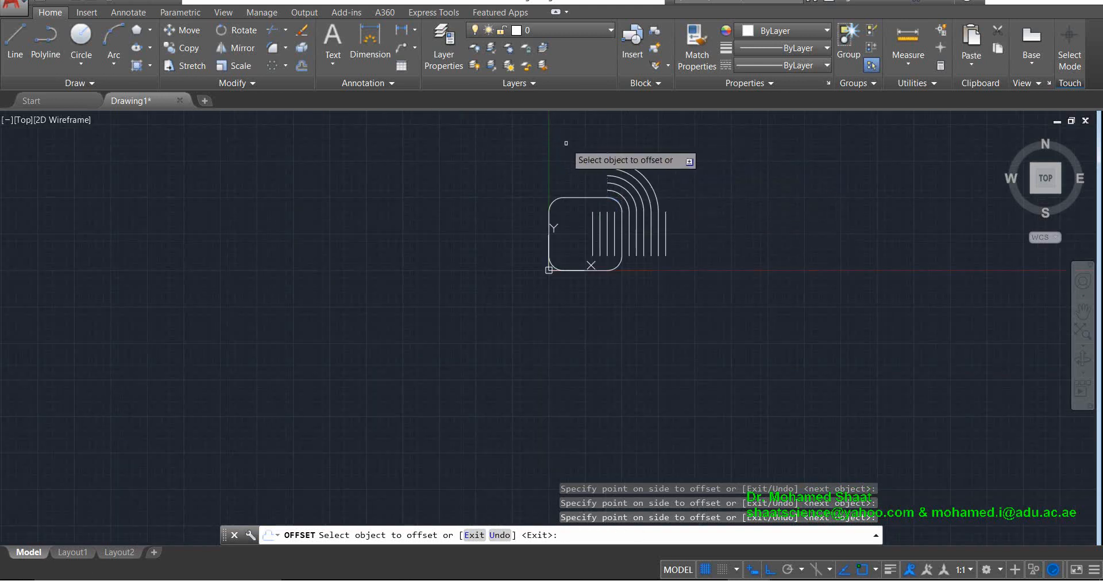
Offset the rounded square's top edge outward five times at spacings of 10, and finish with that edge
scroll(623, 220, up, 4)
click(520, 163)
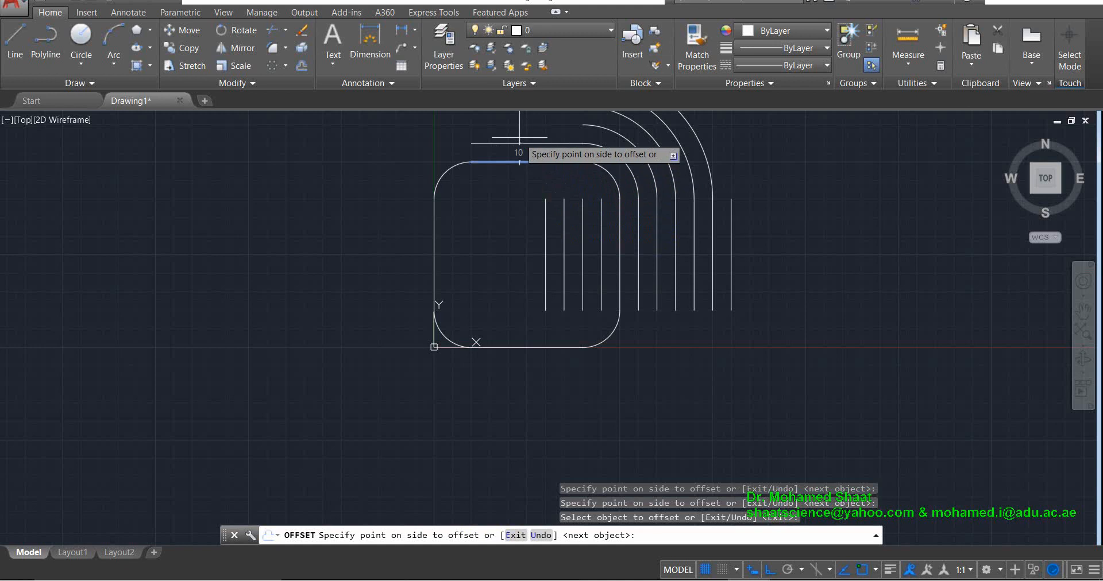
click(515, 133)
scroll(531, 166, down, 2)
middle_drag(532, 178, 548, 384)
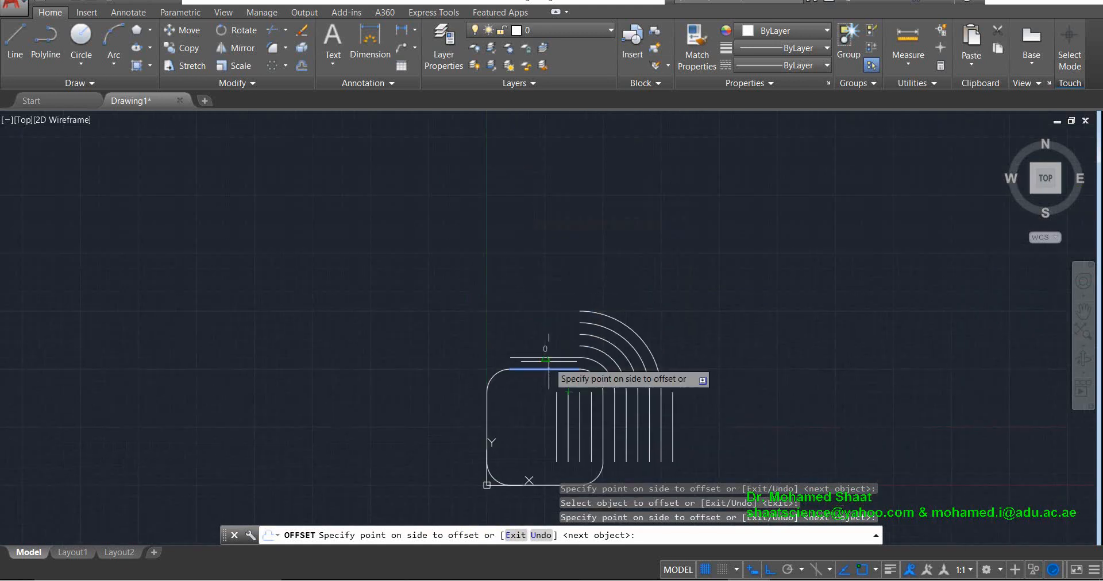
click(542, 301)
click(542, 291)
click(533, 254)
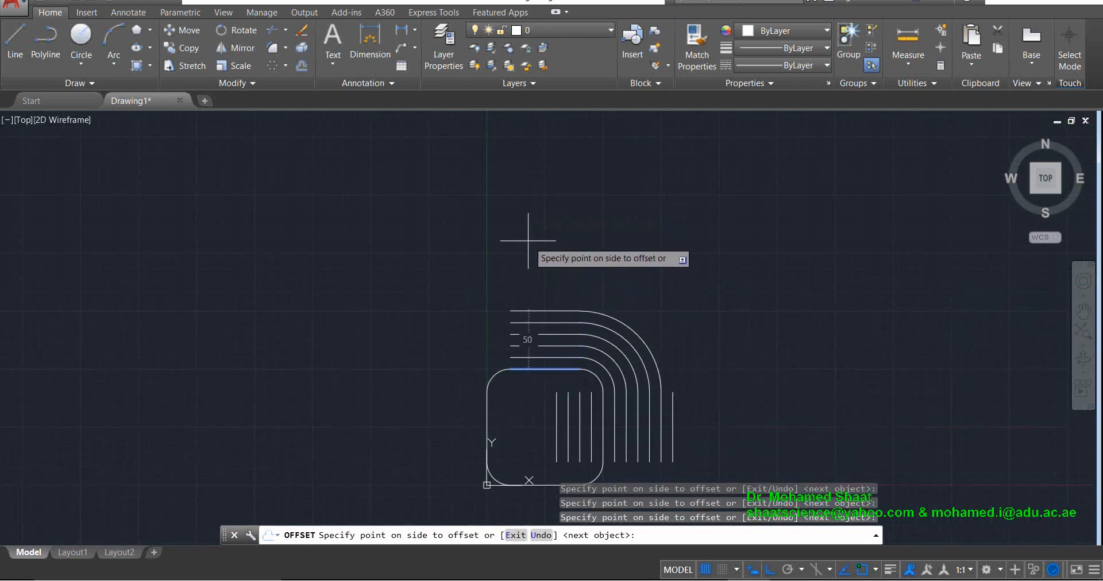
key(Return)
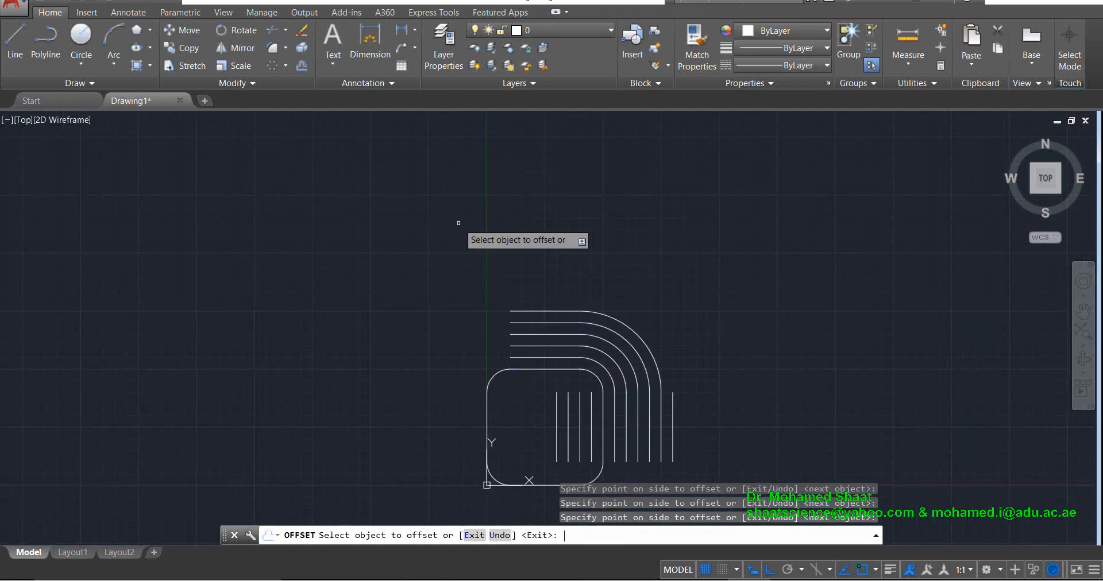
Offset the upper-left corner arc outward four times at spacings of 10, and finish the Offset command
click(499, 372)
click(446, 363)
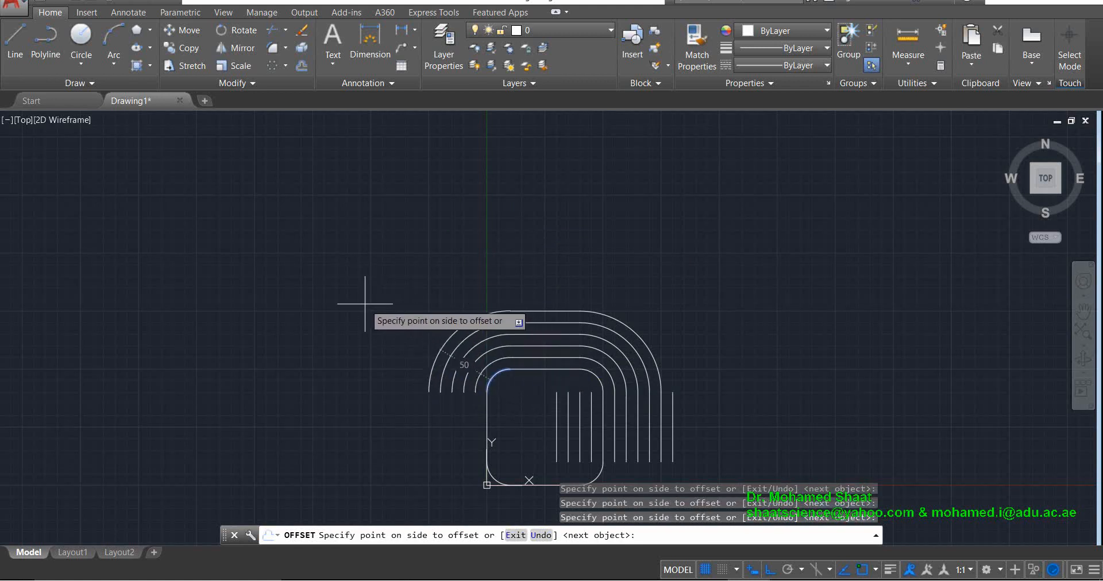
key(Return)
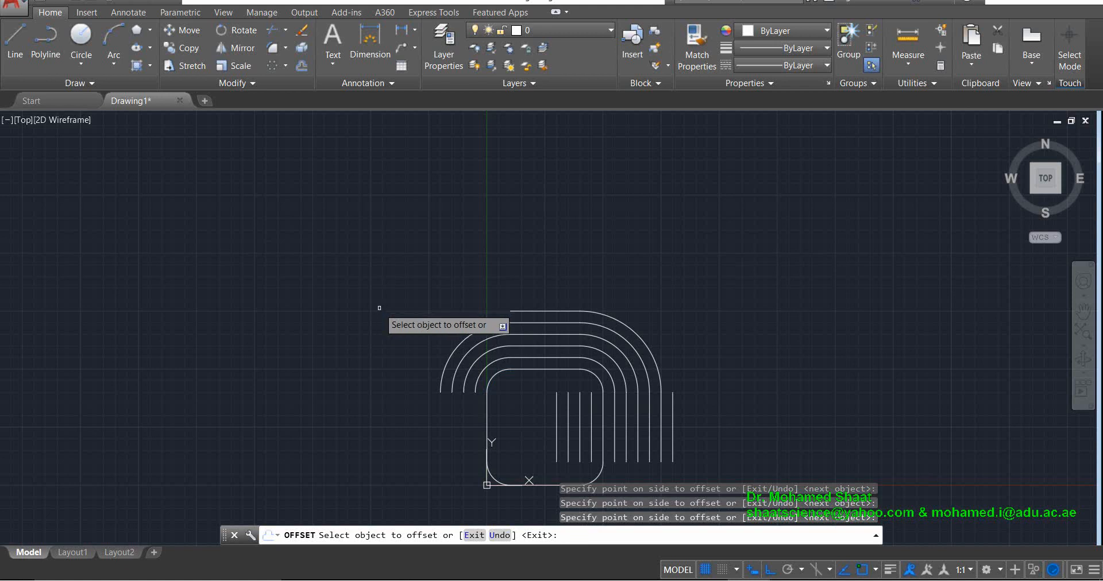
key(Return)
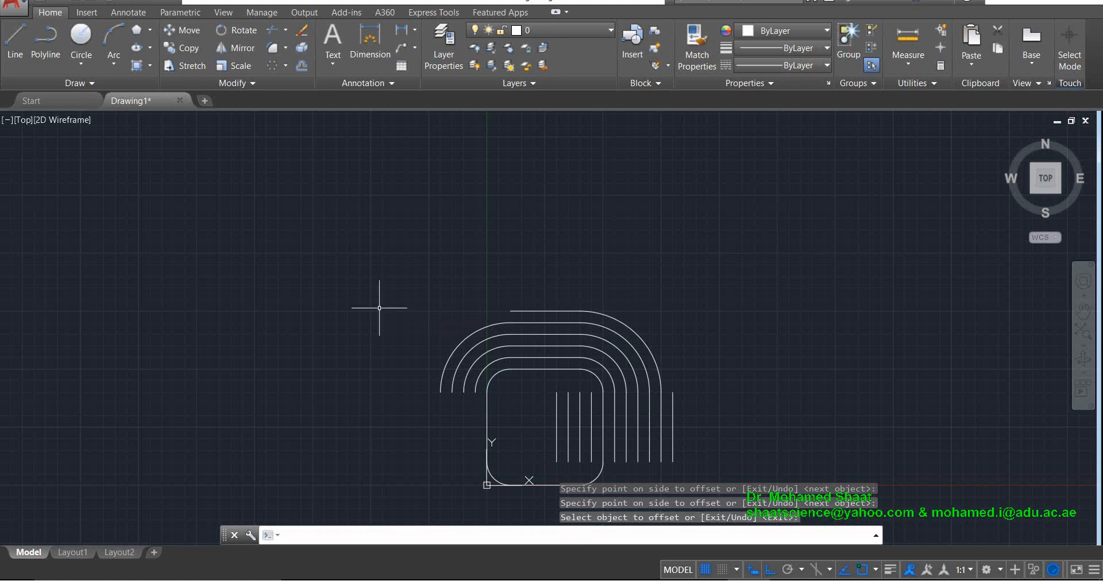
middle_drag(466, 322, 434, 229)
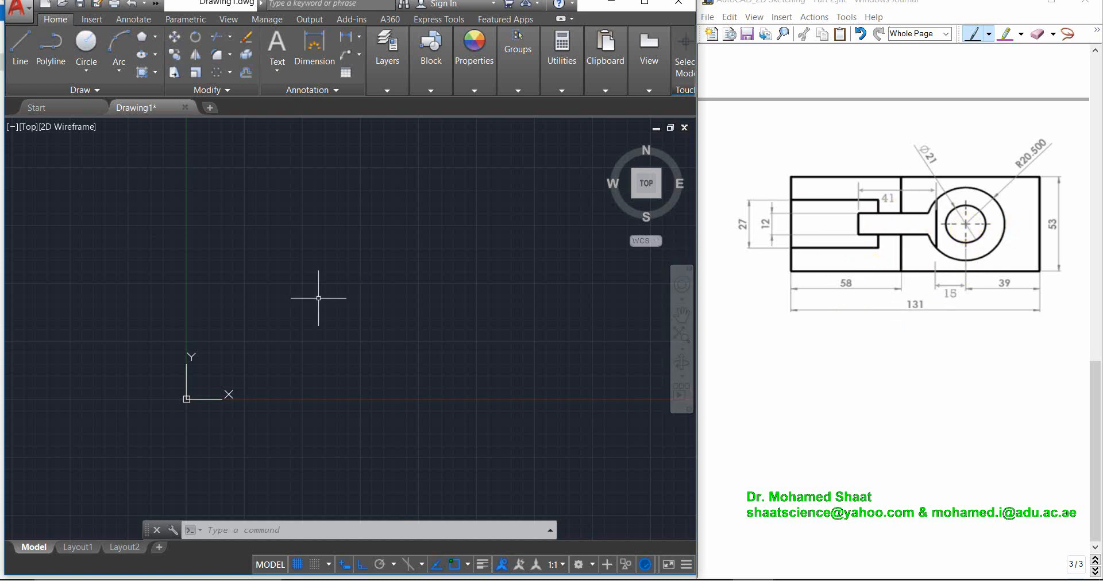
Switch to the Windows Journal sheet, choose a red pen and mark the lower-left corner of the dimensioned part
click(903, 441)
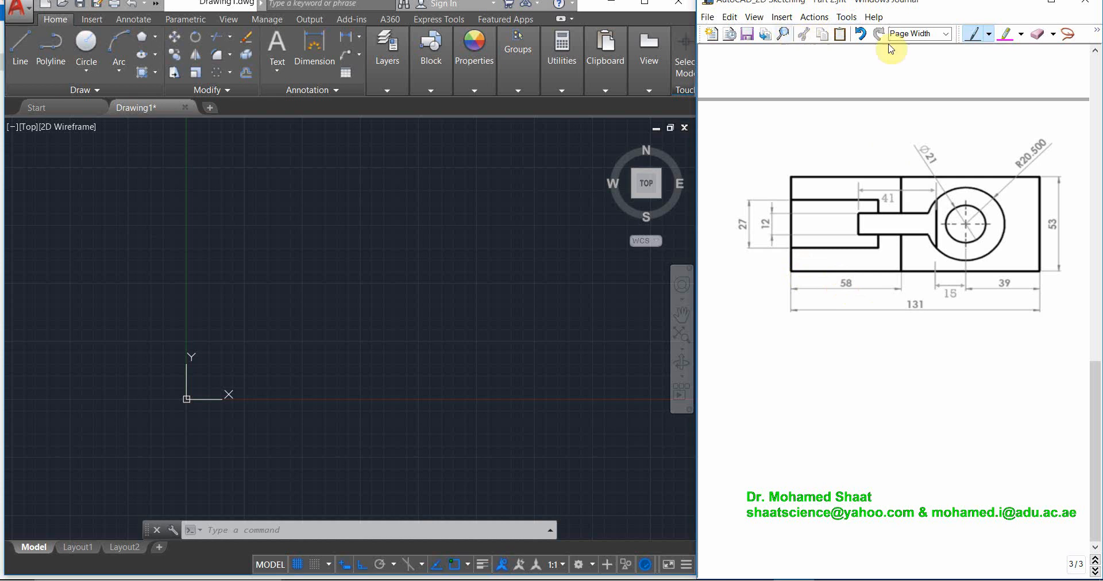
click(989, 34)
click(977, 86)
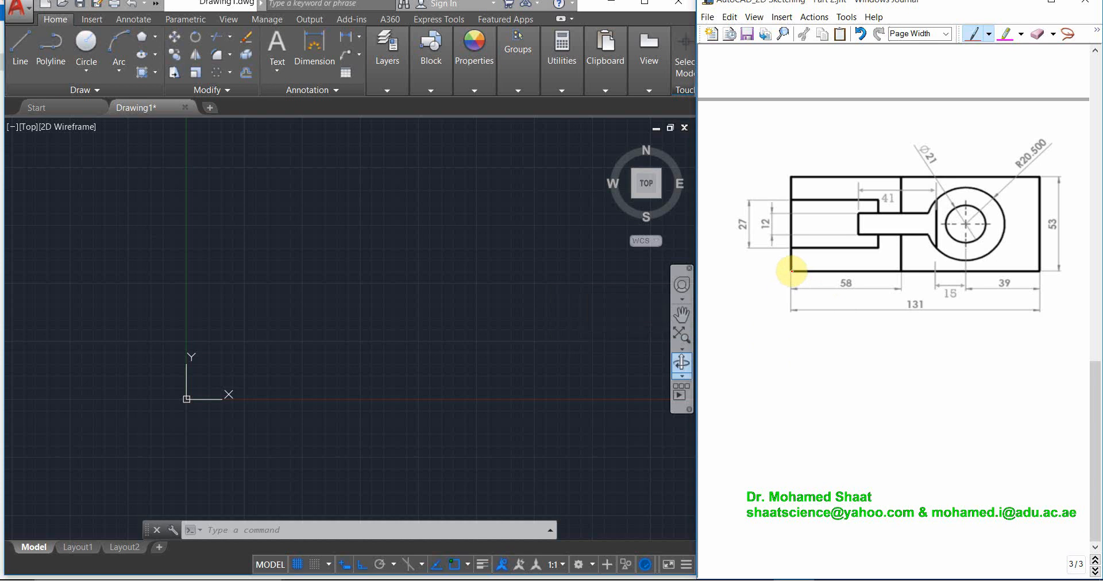
drag(790, 270, 794, 267)
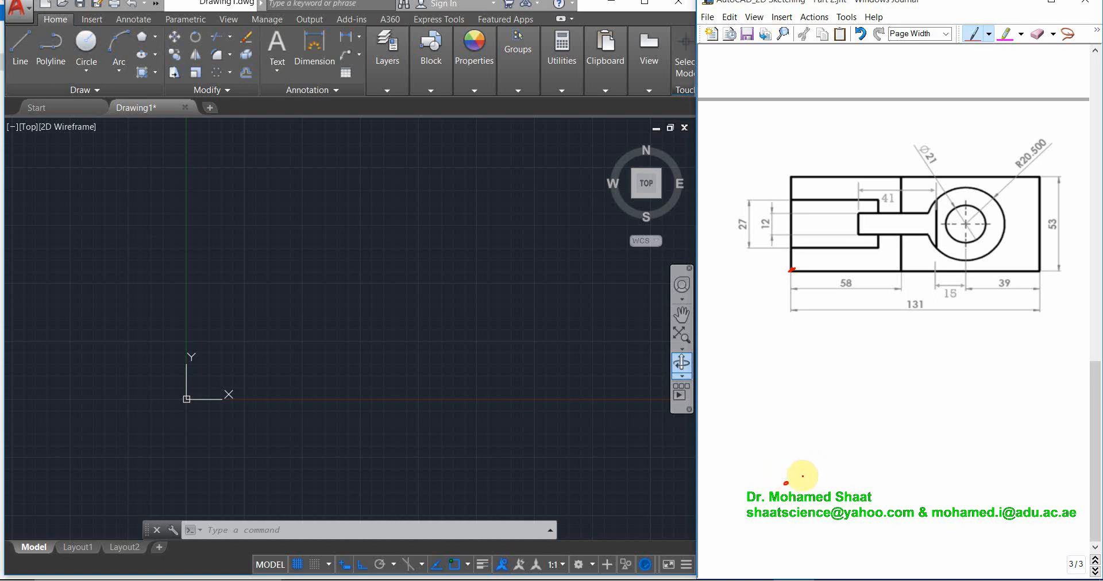
Sketch a freehand red rectangle below the dimensioned part on the Journal sheet to represent its outer outline
drag(786, 483, 1046, 475)
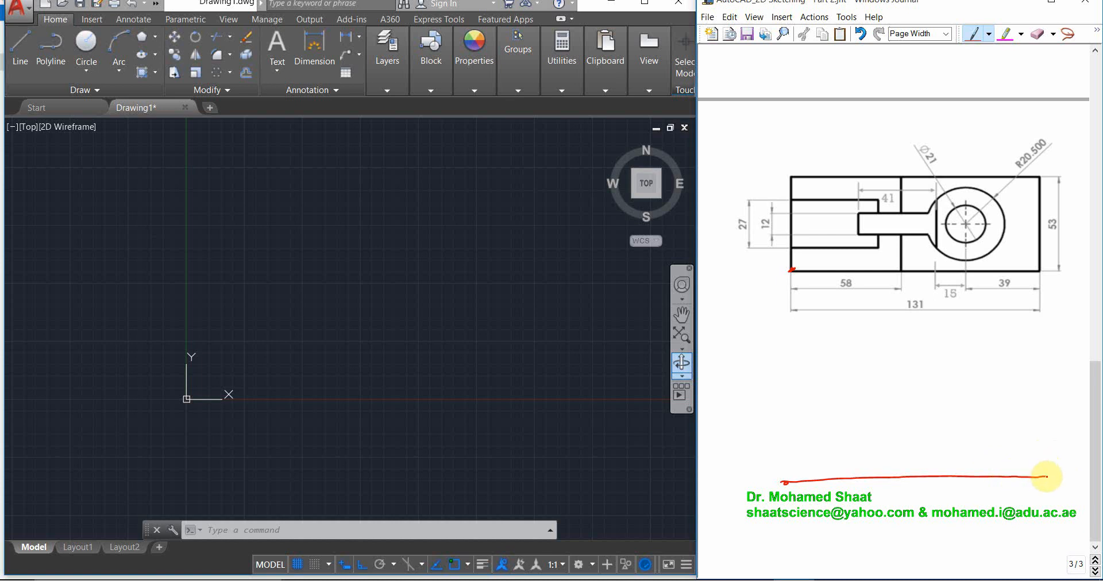
drag(1047, 476, 1050, 404)
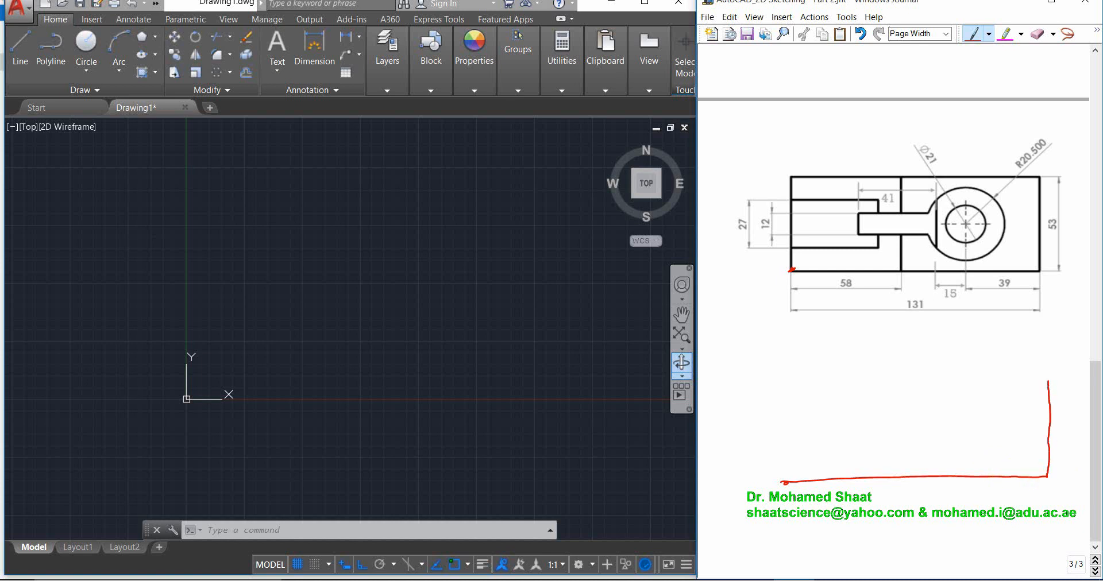
click(1046, 379)
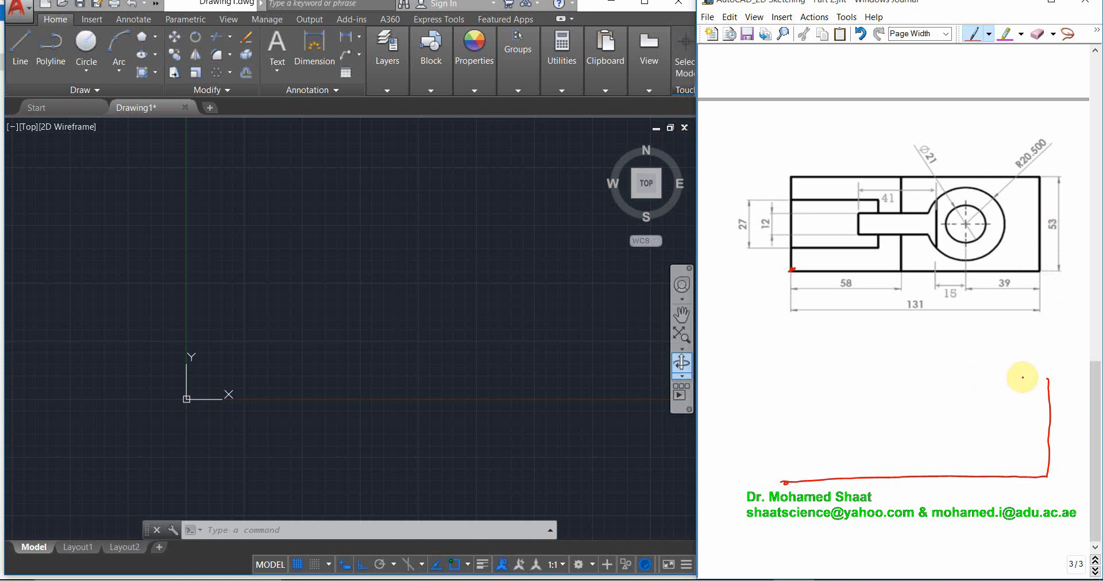
mouse_move(1047, 379)
mouse_down()
mouse_move(768, 379)
mouse_move(785, 471)
mouse_move(774, 381)
mouse_up()
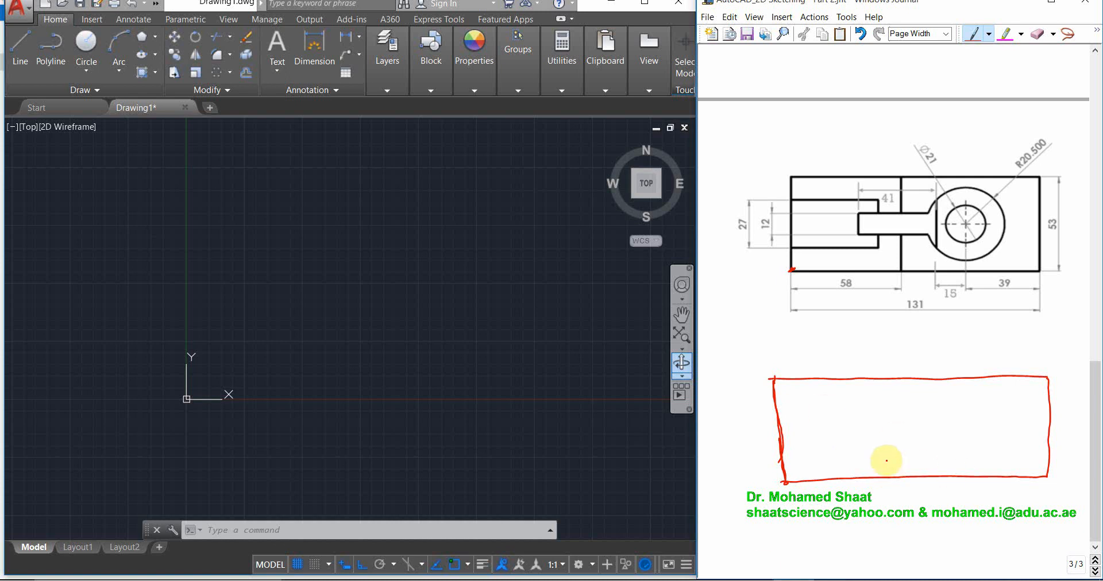
Switch to AutoCAD and draw the part's bottom edge as a 131-long horizontal line from 0,0 with Ortho on
click(394, 376)
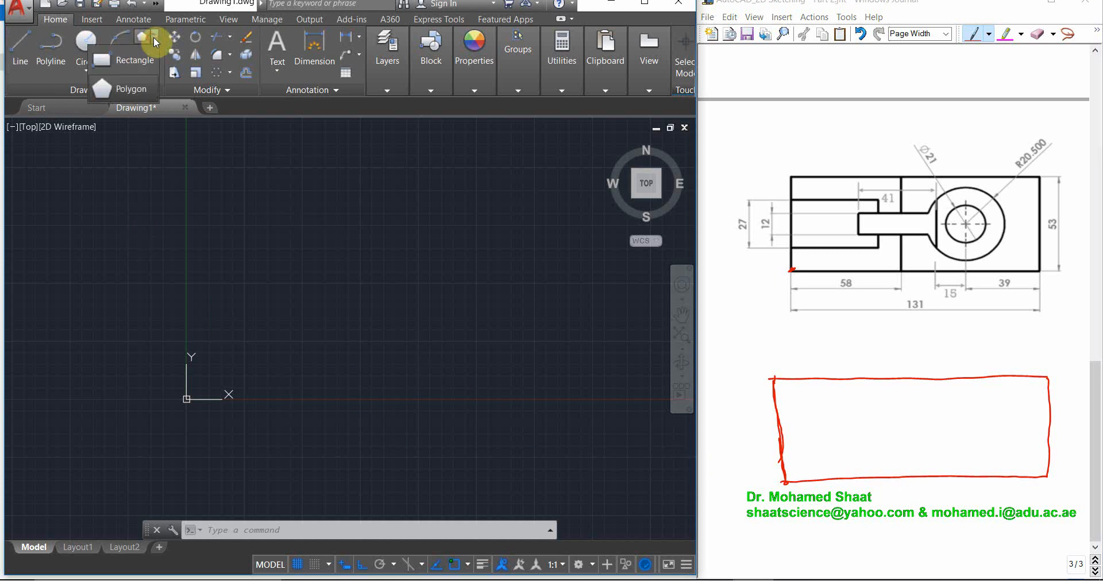
click(23, 46)
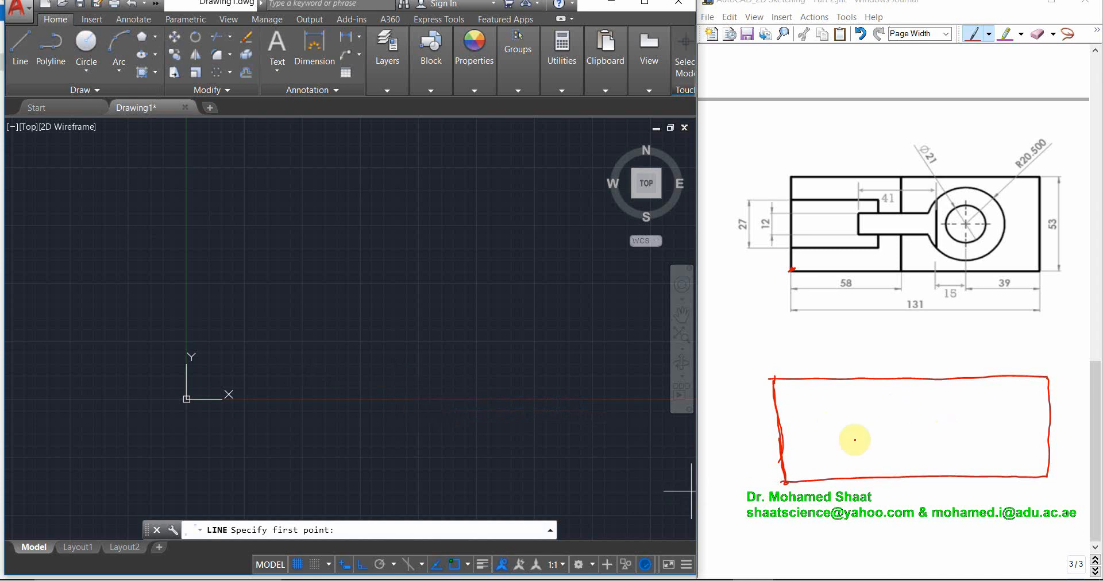
text(0,0)
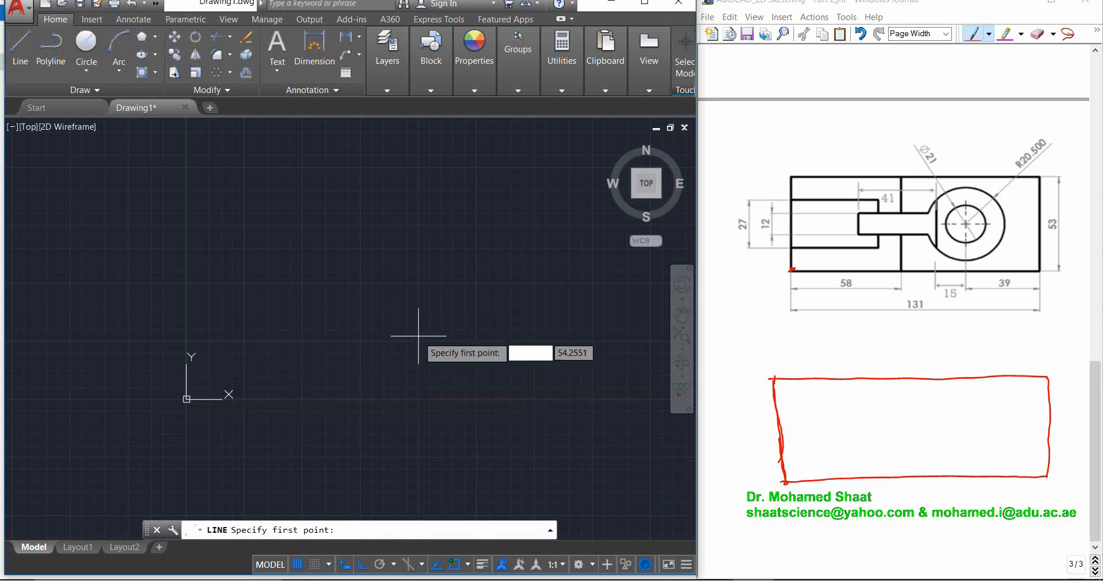
key(Return)
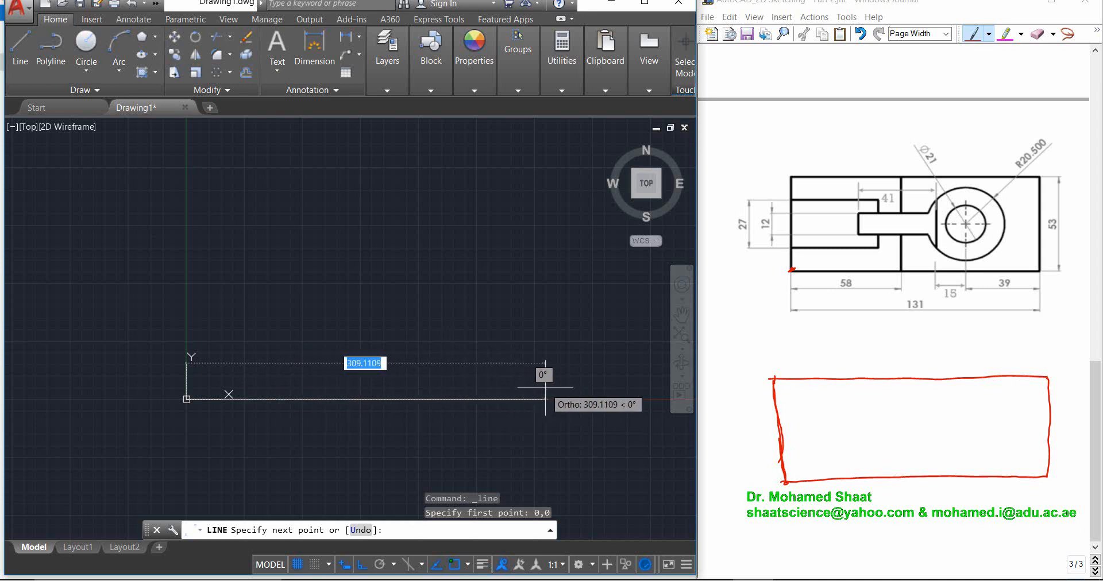
key(F8)
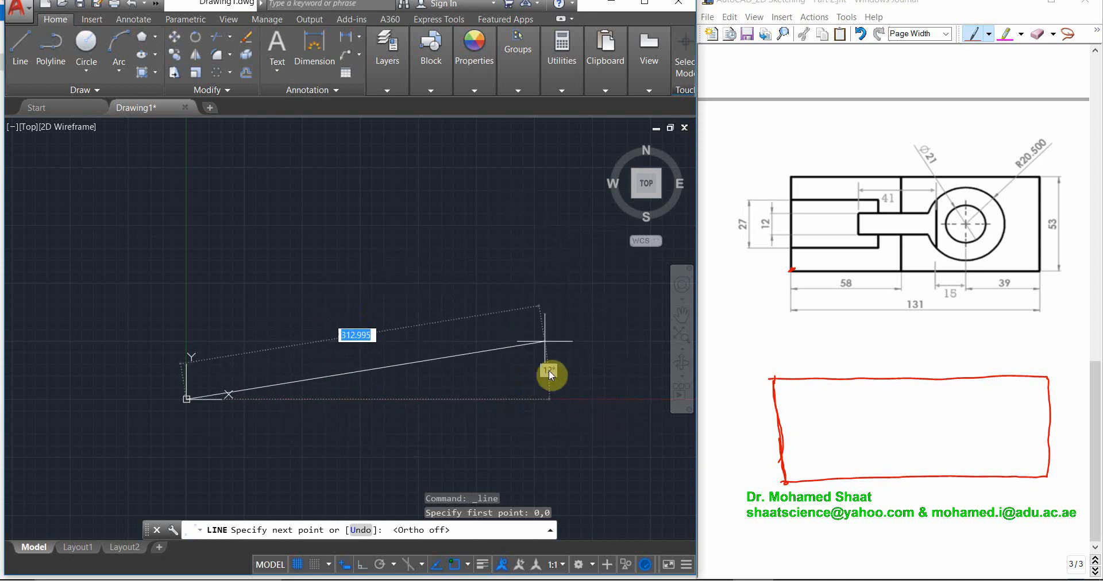
key(F8)
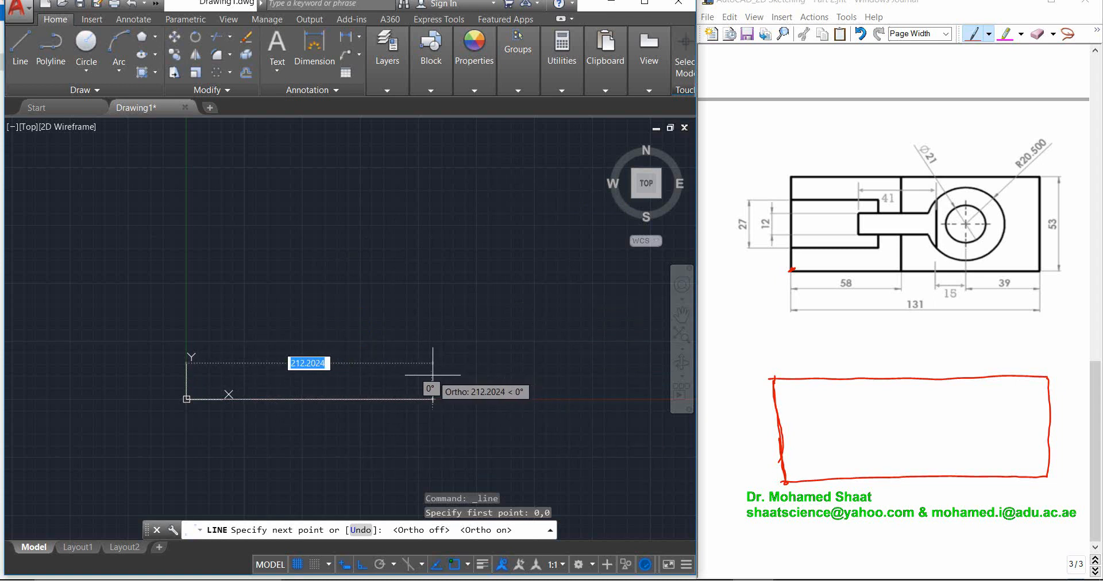
text(131)
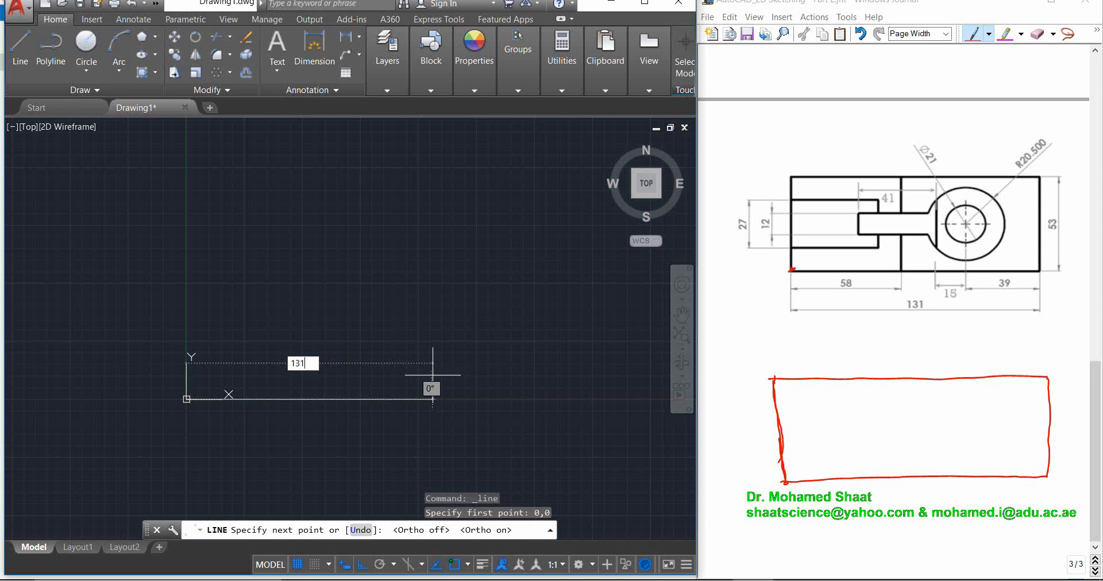
key(Return)
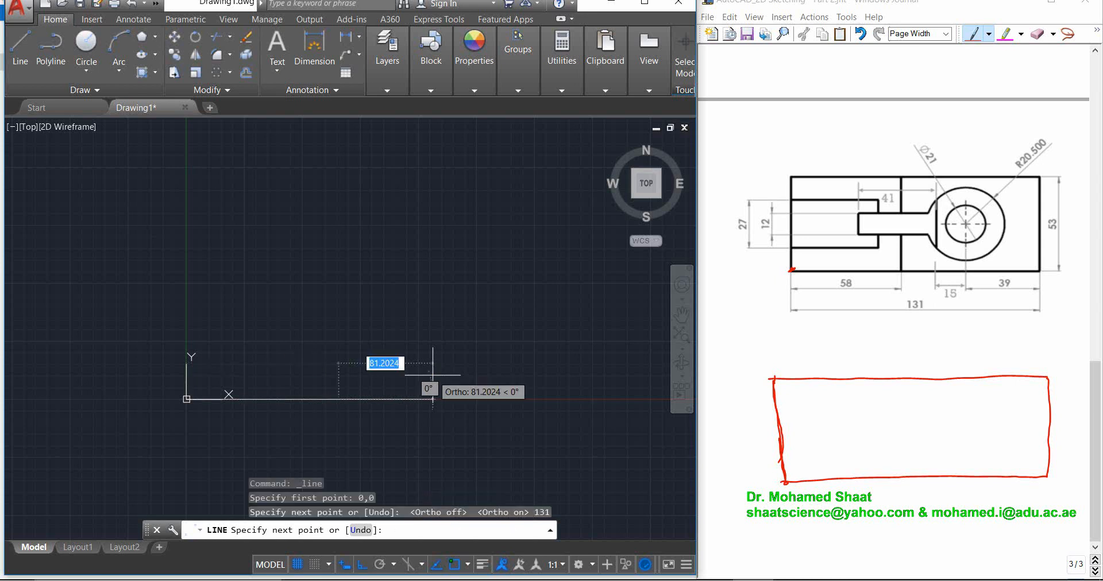
Complete the outer rectangle with a 53-long right edge upward, a 131-long top edge to the left, and close it
text(5)
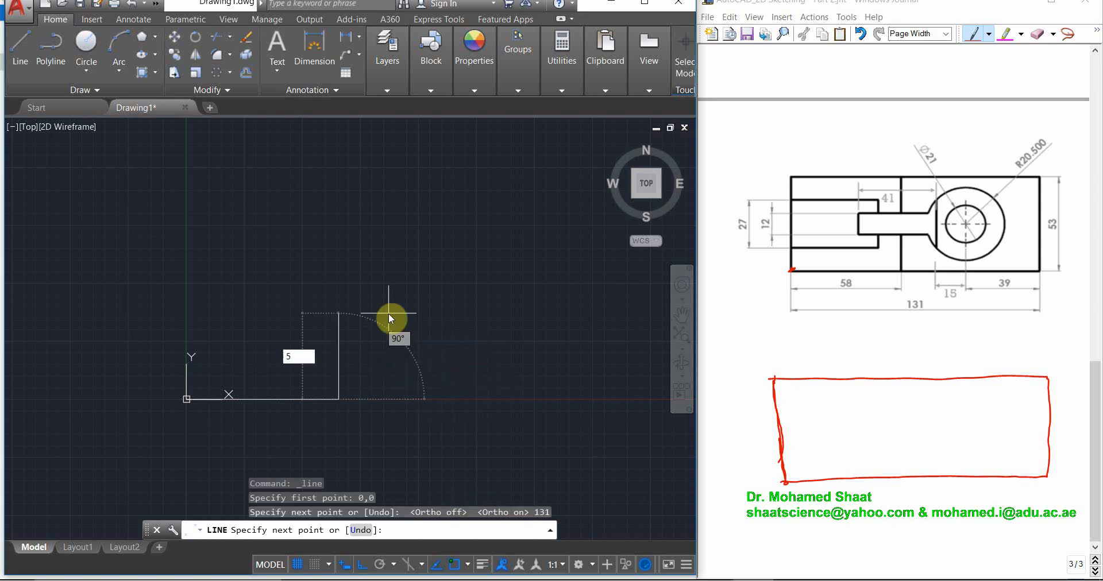
text(3)
key(Return)
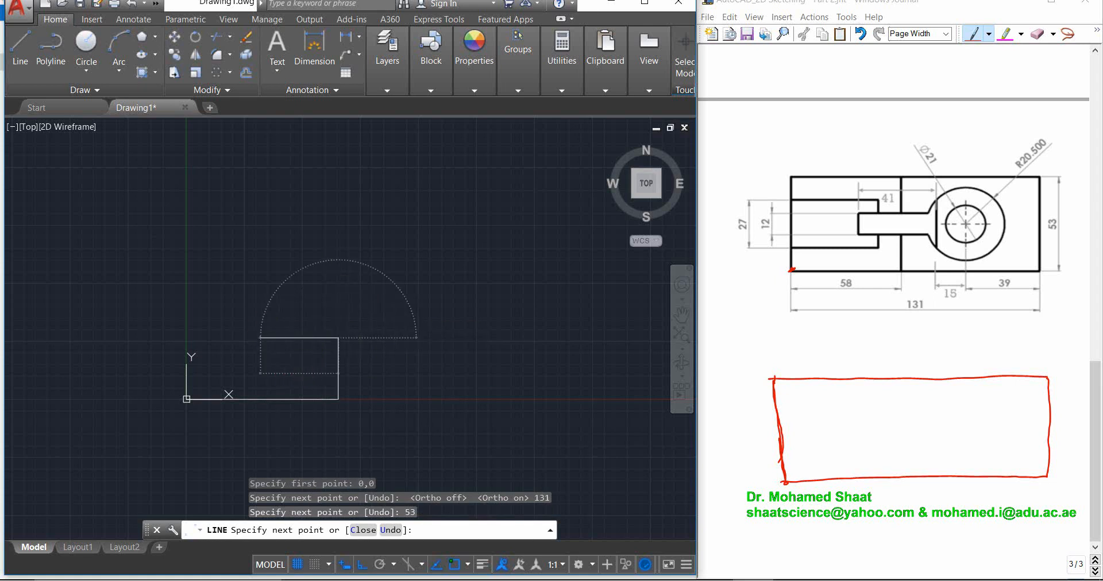
text(131)
key(Return)
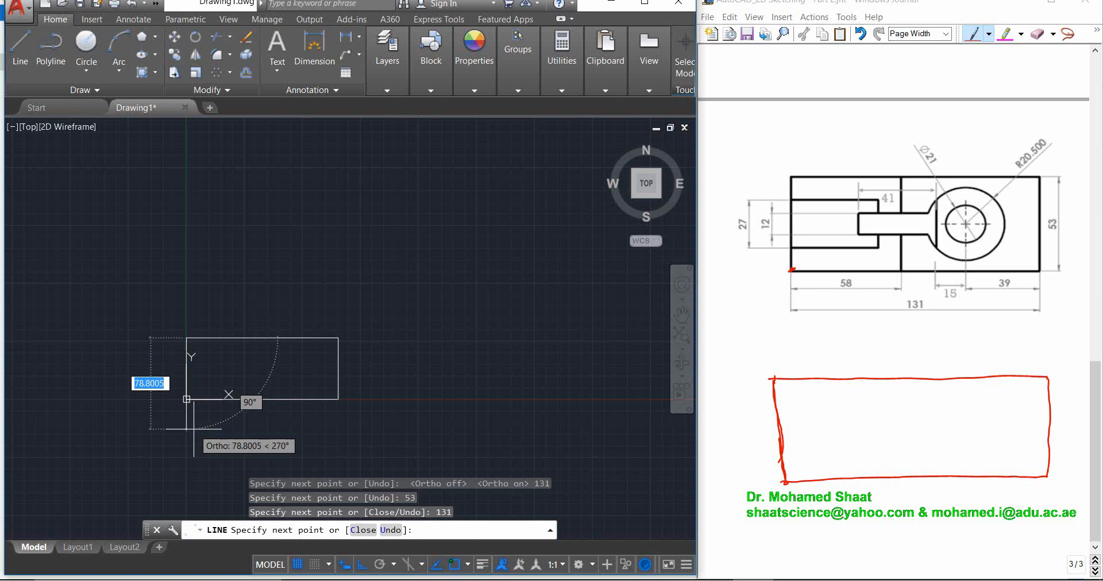
text(c)
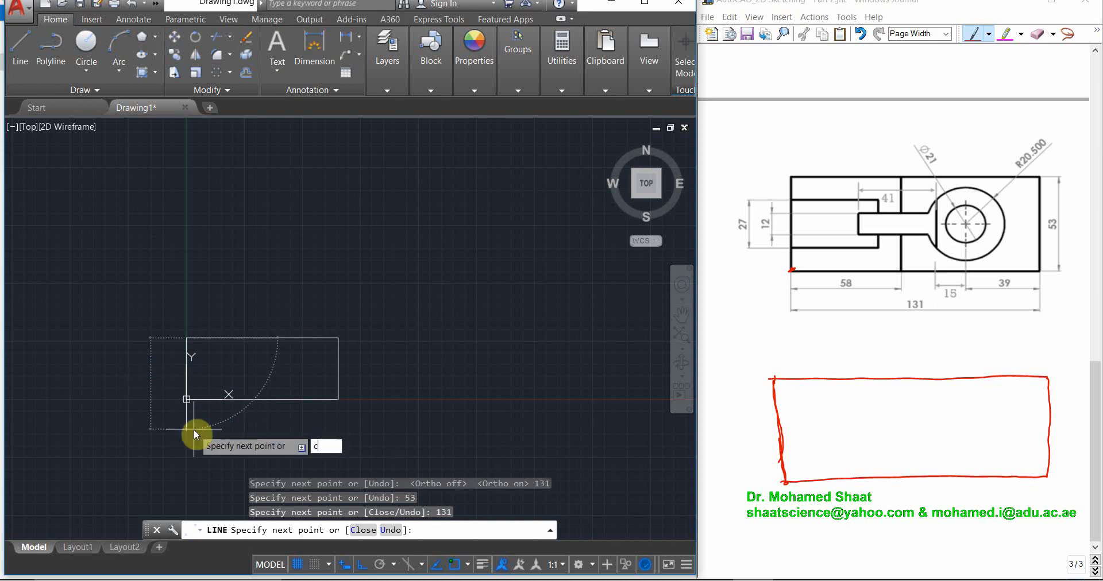
key(Return)
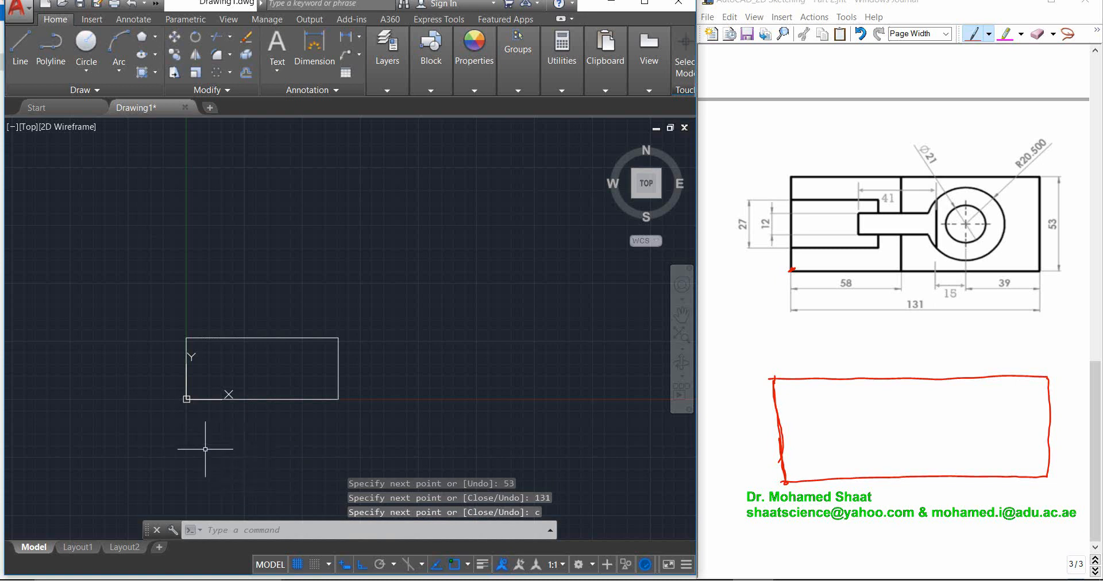
middle_drag(210, 356, 264, 300)
scroll(361, 316, up, 4)
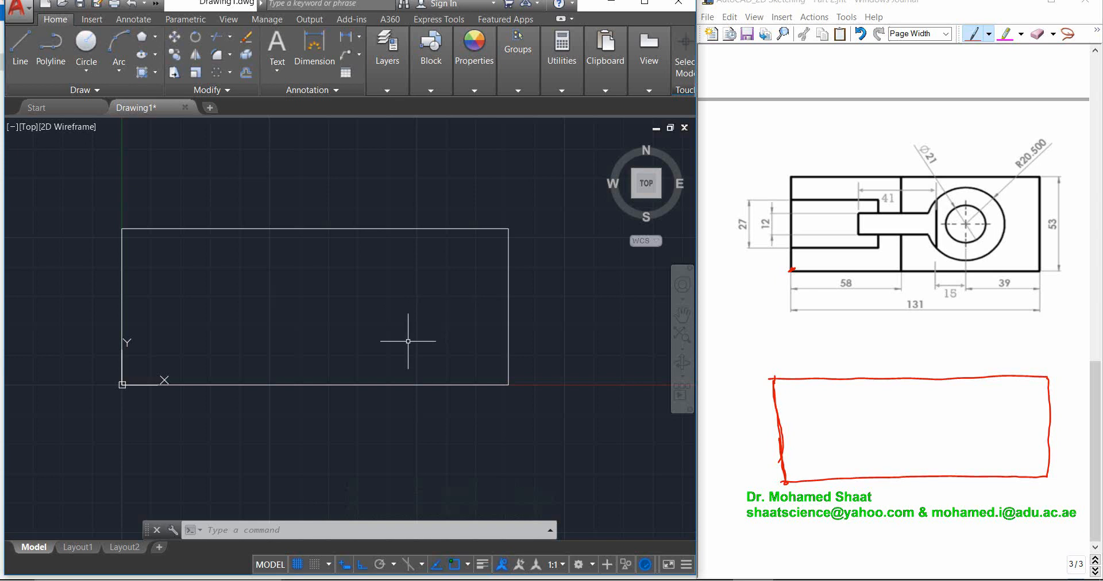
Switch to the Journal sheet and use the black Medium Point pen to mark the 27-high slot's endpoints and lower gap on the left edge
click(983, 36)
click(956, 99)
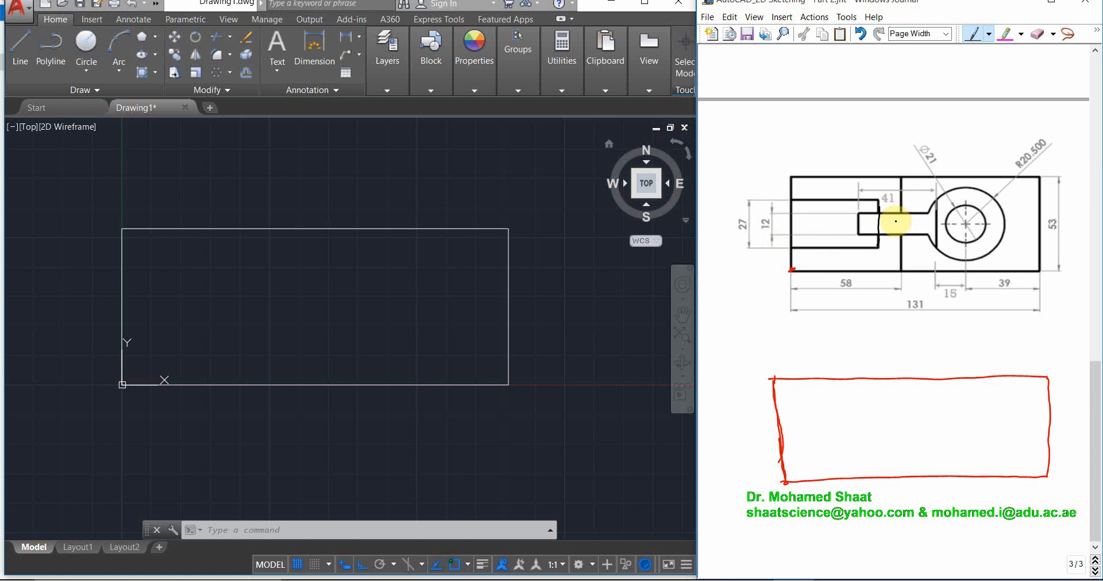
key(ctrl+z)
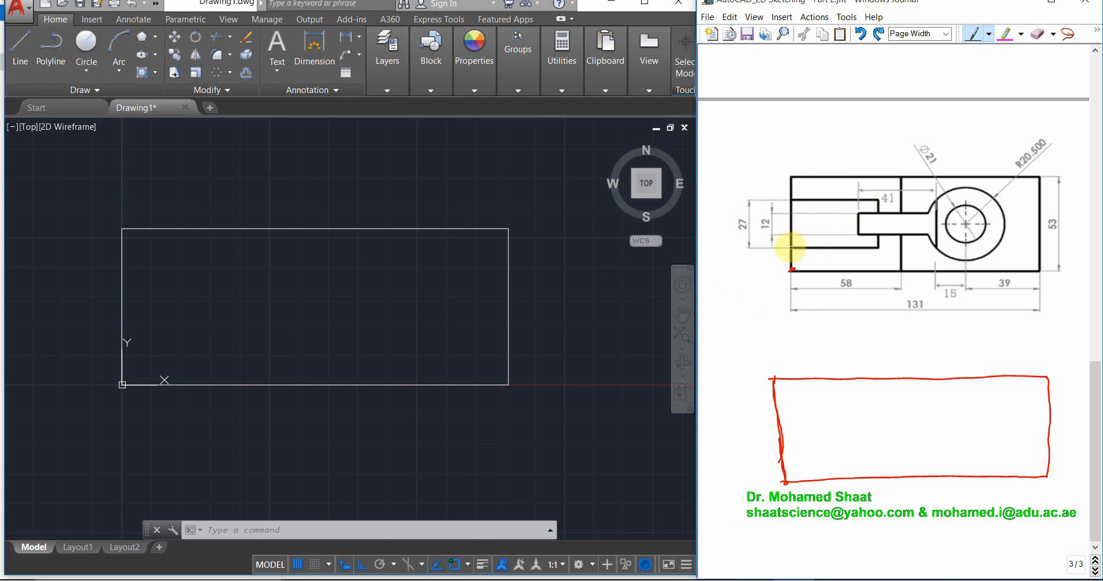
drag(791, 248, 794, 247)
drag(793, 200, 794, 200)
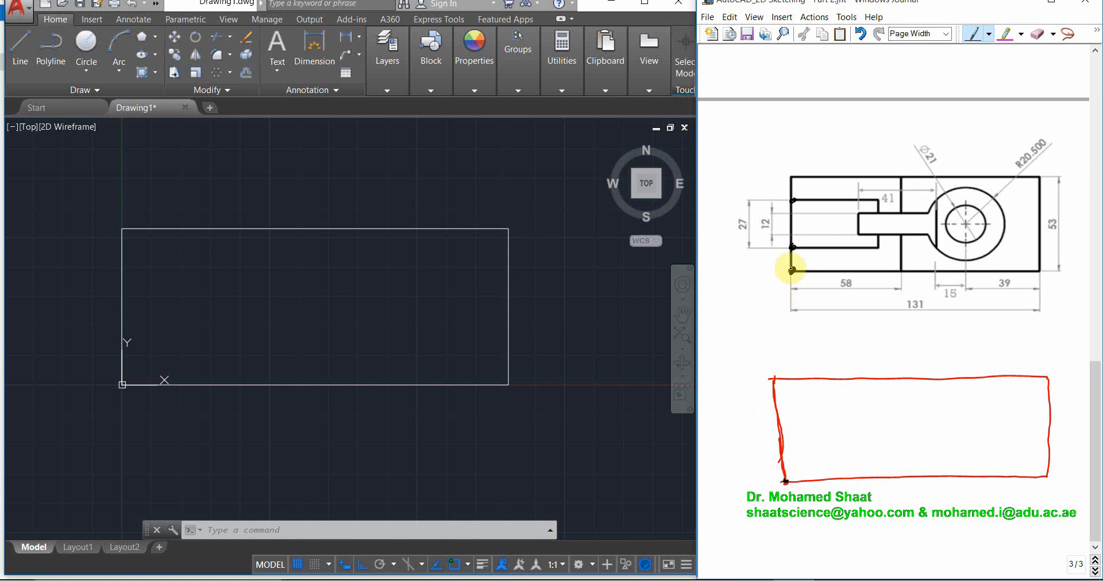
drag(791, 270, 793, 256)
Draw a gap dimension mark beside the part's lower-left corner and write the calculation (53-27)/2 next to it
mouse_move(761, 272)
mouse_down()
mouse_move(779, 271)
mouse_move(773, 248)
mouse_up()
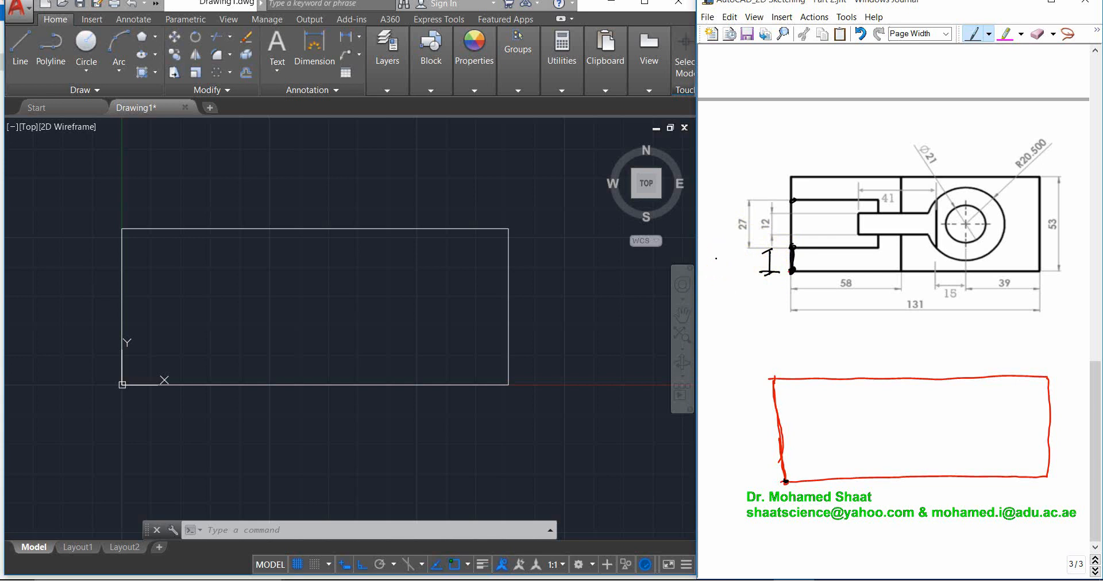
mouse_move(721, 254)
mouse_down()
mouse_move(713, 267)
mouse_move(745, 259)
mouse_up()
drag(747, 254, 761, 265)
drag(731, 276, 742, 283)
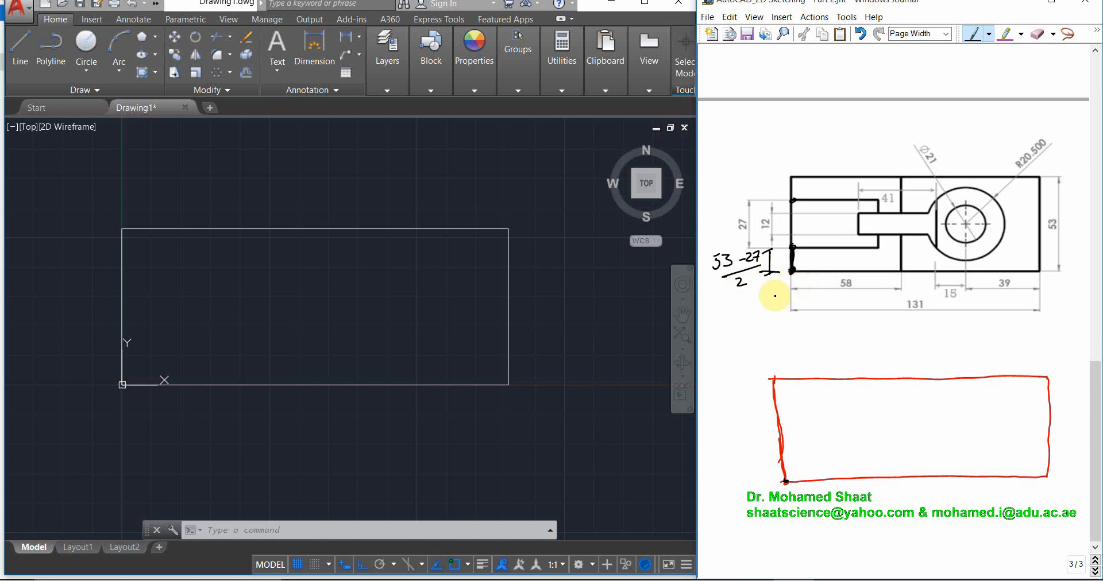
Undo the handwritten calculation and the gap dimension mark beside the lower-left corner
key(ctrl+z)
key(ctrl+z)
key(ctrl+z)
key(ctrl+z)
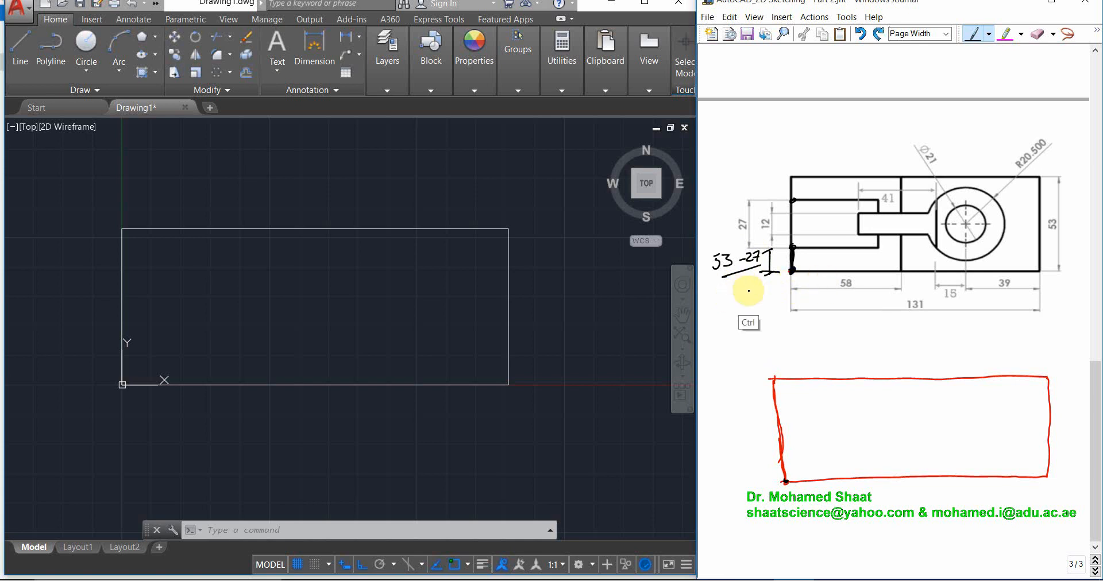
key(ctrl+z)
key(ctrl+z)
key(ctrl+z)
key(ctrl+z)
key(ctrl+z)
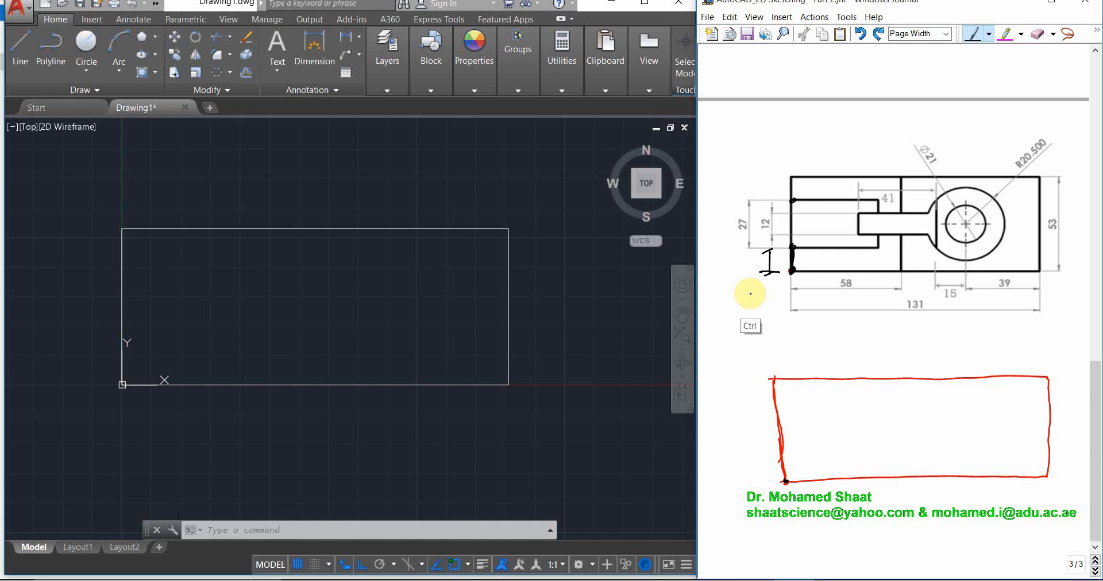
key(ctrl+z)
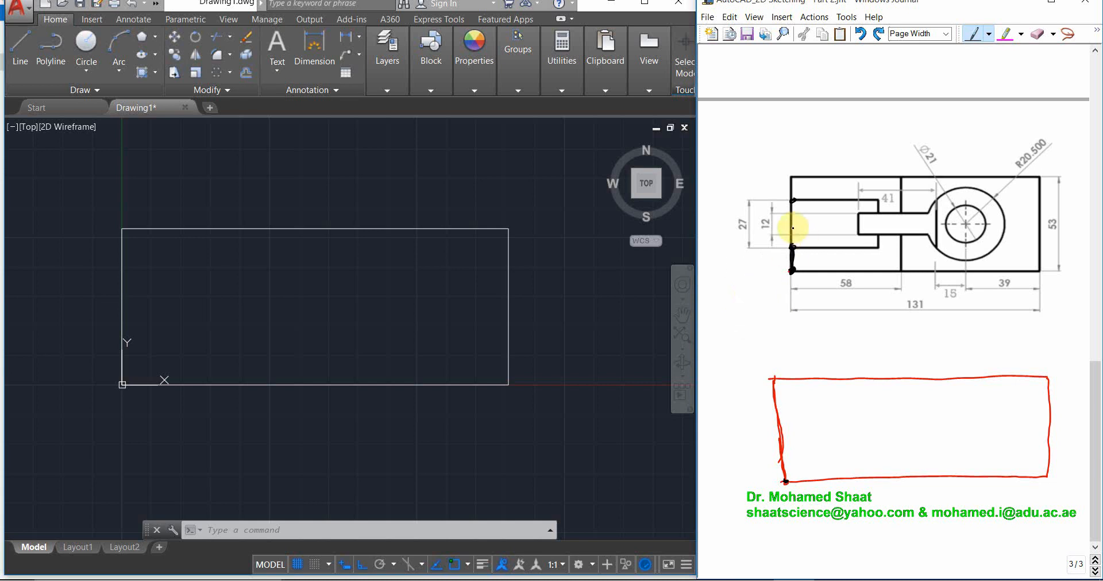
Mark the left edge's midpoint with a cross on the dimensioned part and a triangle on the red sketch
drag(796, 223, 796, 231)
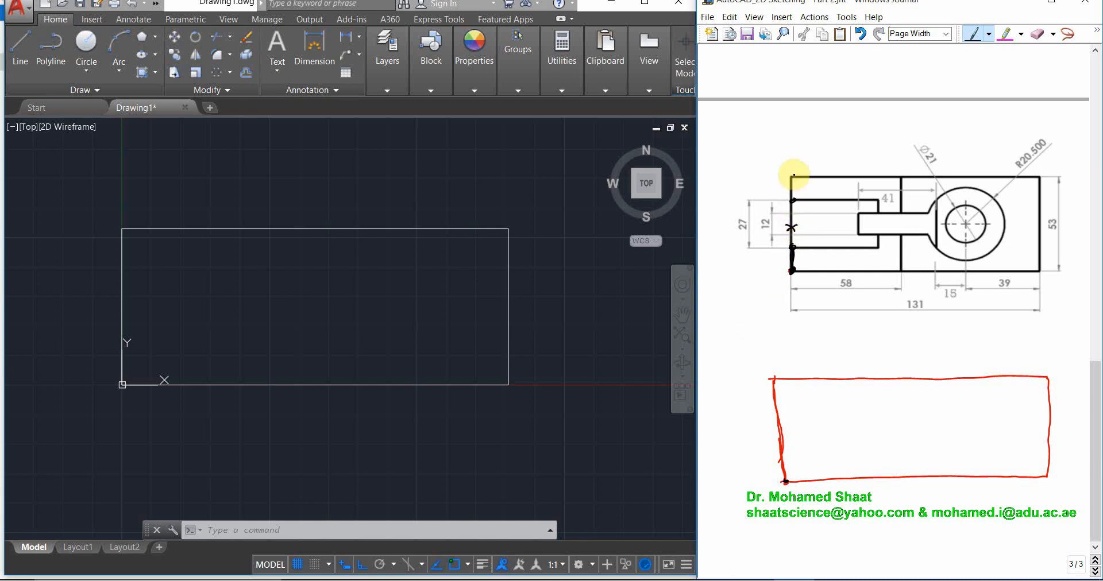
drag(793, 175, 789, 212)
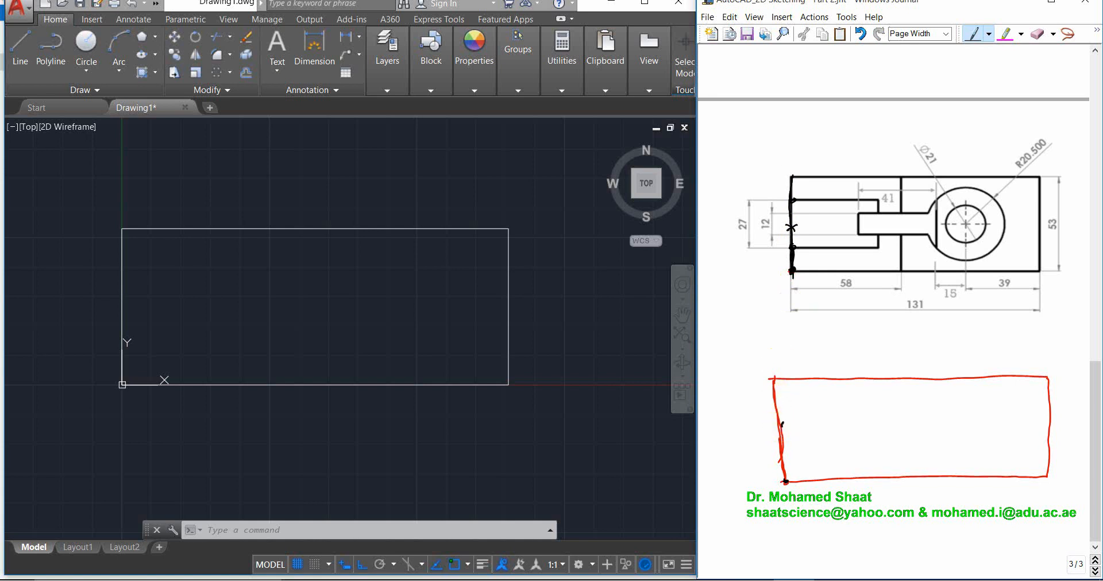
drag(782, 422, 779, 429)
drag(780, 426, 771, 435)
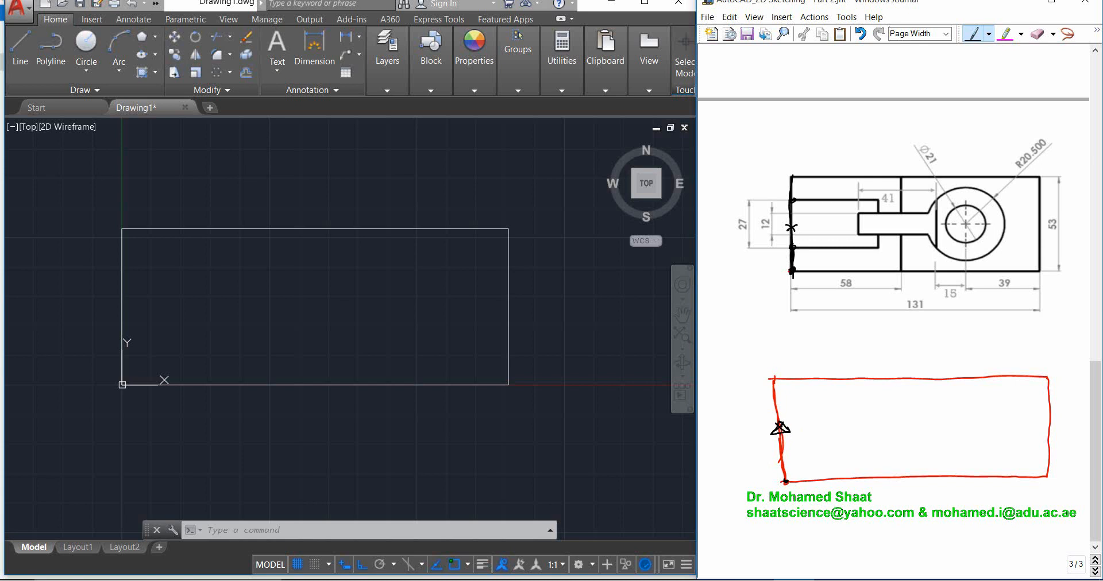
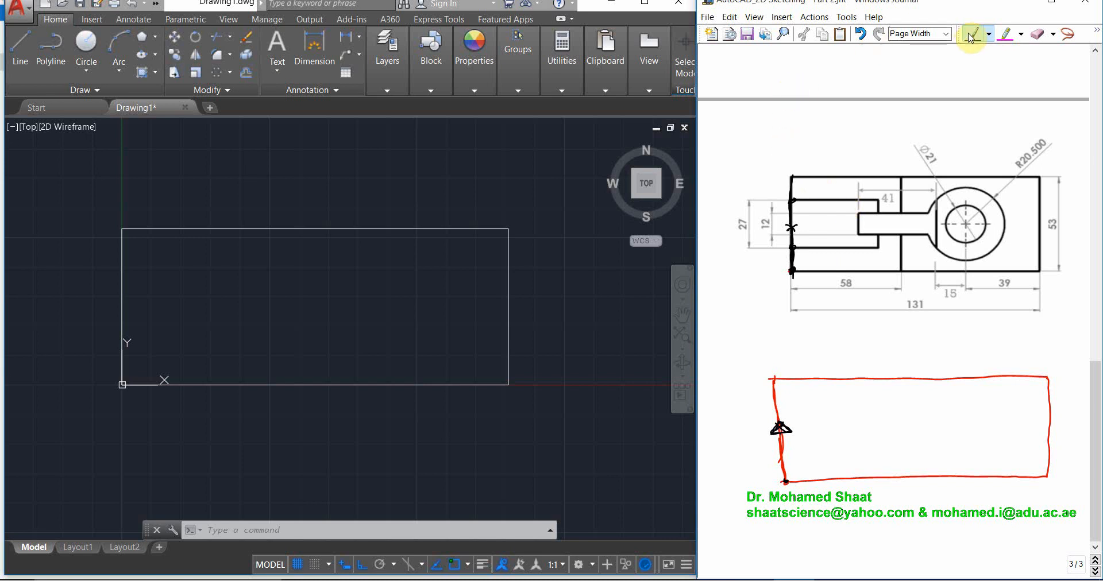
Choose the red Medium Point pen and add a handwritten 42 dimension for the slot's length above the dimensioned part
click(989, 34)
click(959, 92)
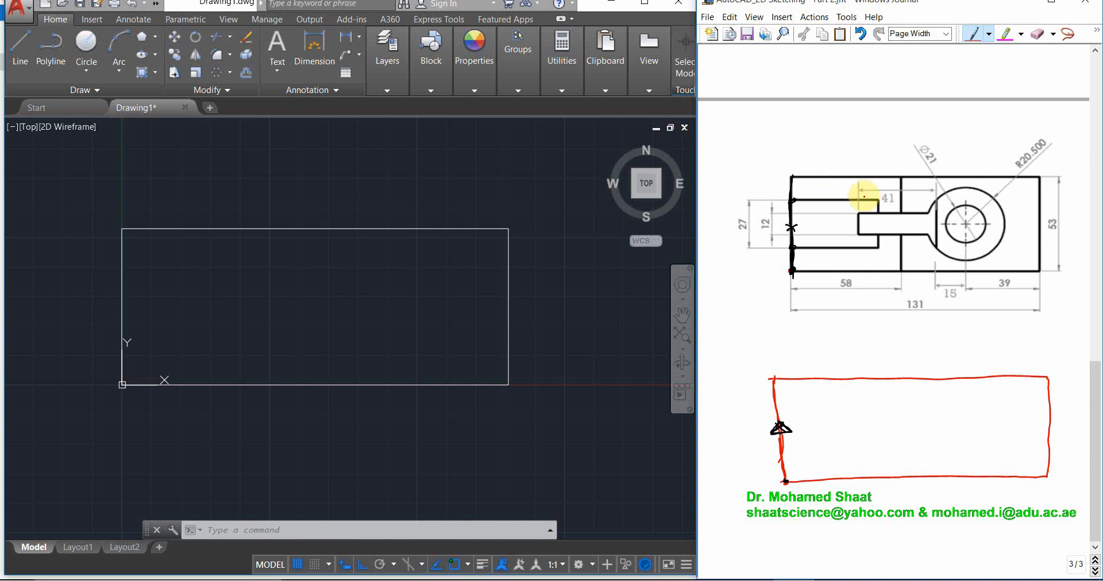
drag(879, 198, 872, 162)
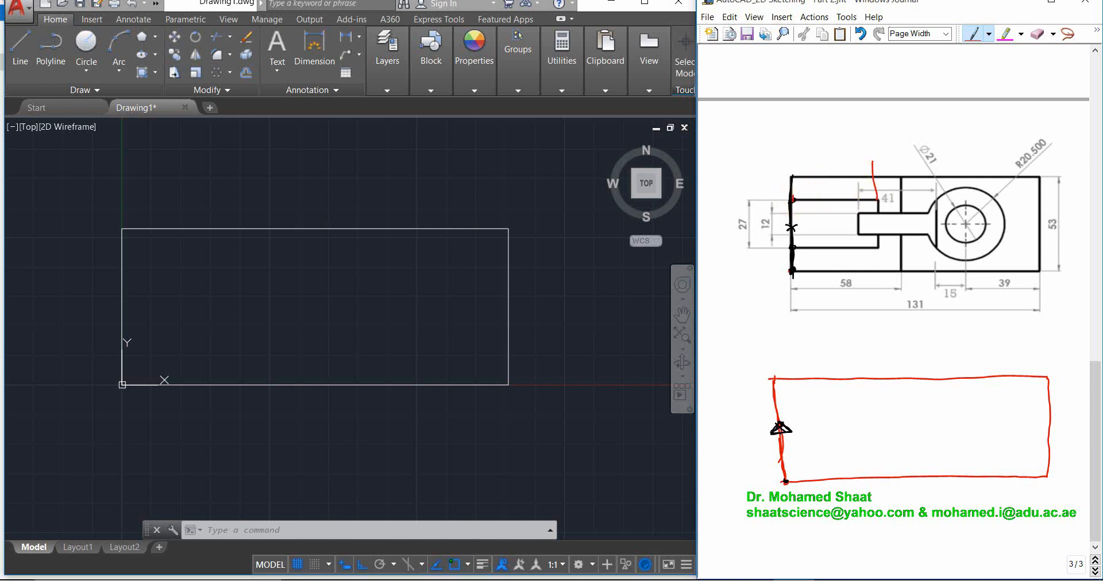
drag(794, 197, 793, 153)
mouse_move(874, 187)
mouse_down()
mouse_move(872, 150)
mouse_move(794, 161)
mouse_move(857, 163)
mouse_up()
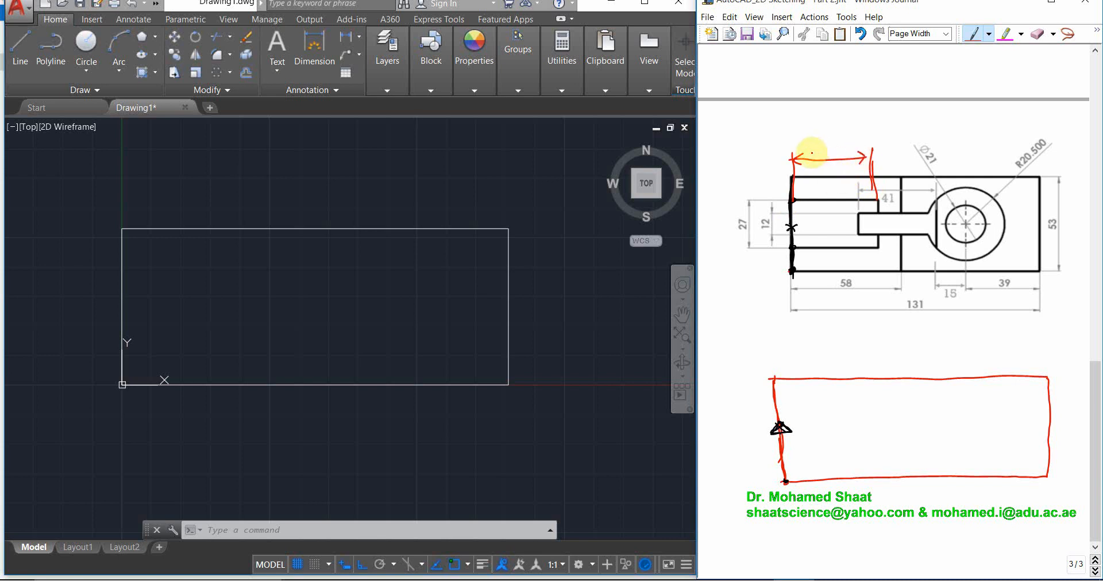
mouse_move(818, 132)
mouse_down()
mouse_move(827, 149)
mouse_move(845, 149)
mouse_up()
click(829, 135)
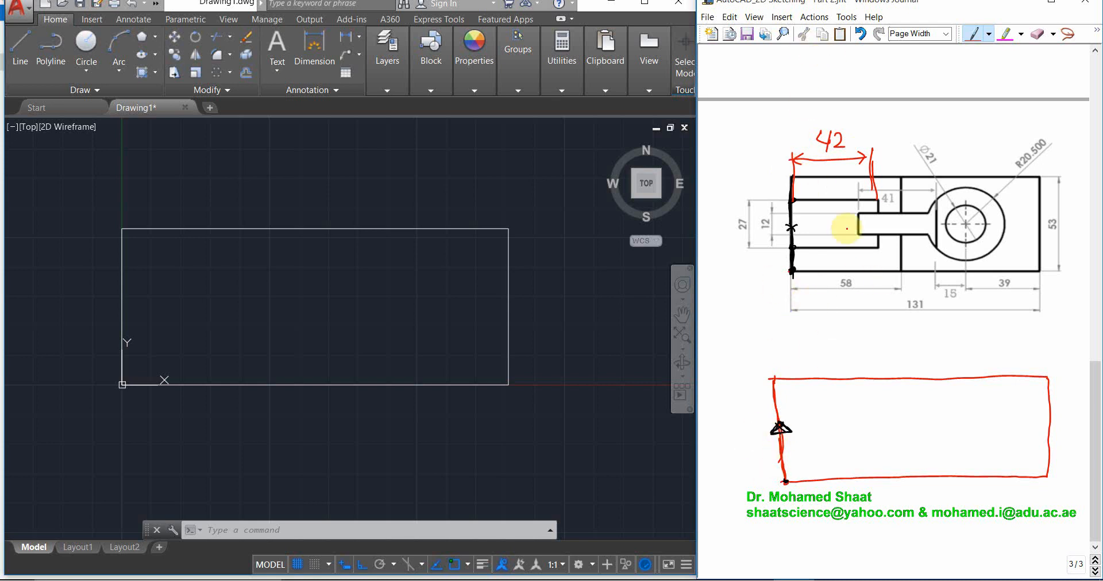
With the black Medium Point pen, mark the slot's 27/2 half-height and sketch its rectangle on the red outline's left edge
click(989, 34)
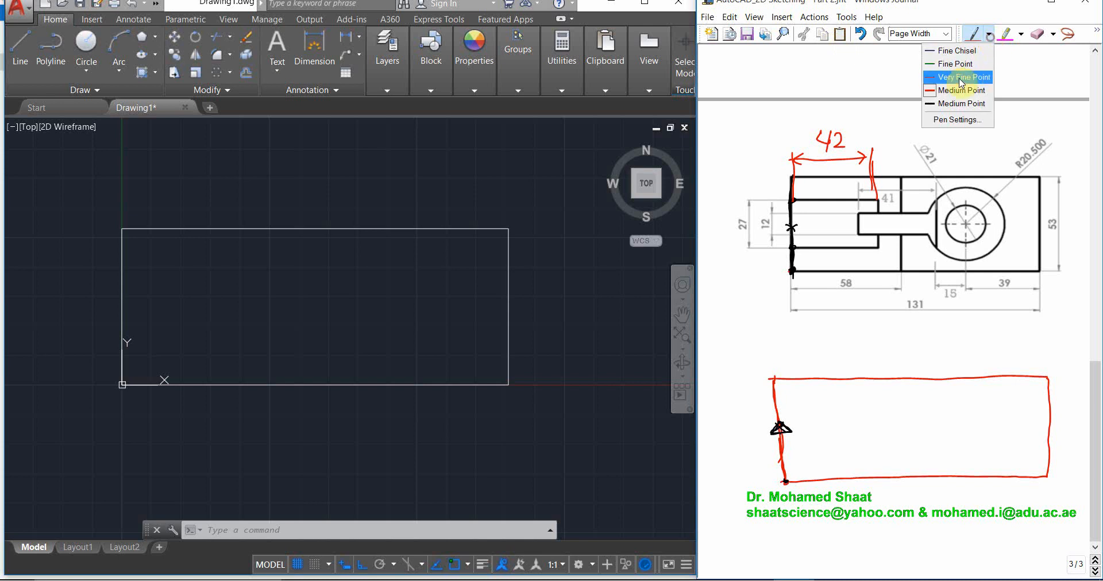
click(951, 102)
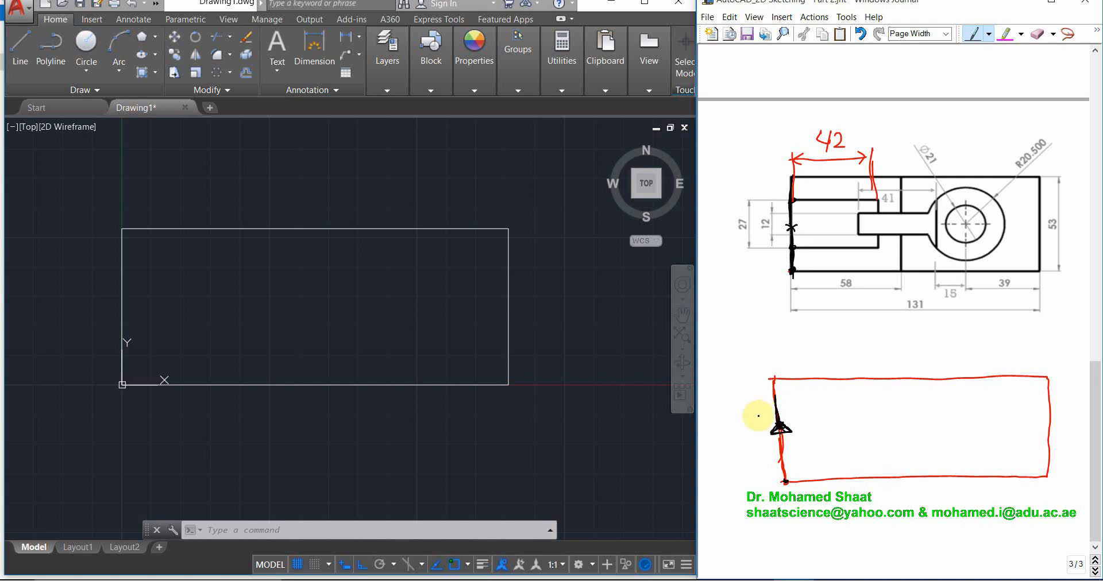
mouse_move(738, 411)
mouse_down()
mouse_move(760, 421)
mouse_move(759, 436)
mouse_up()
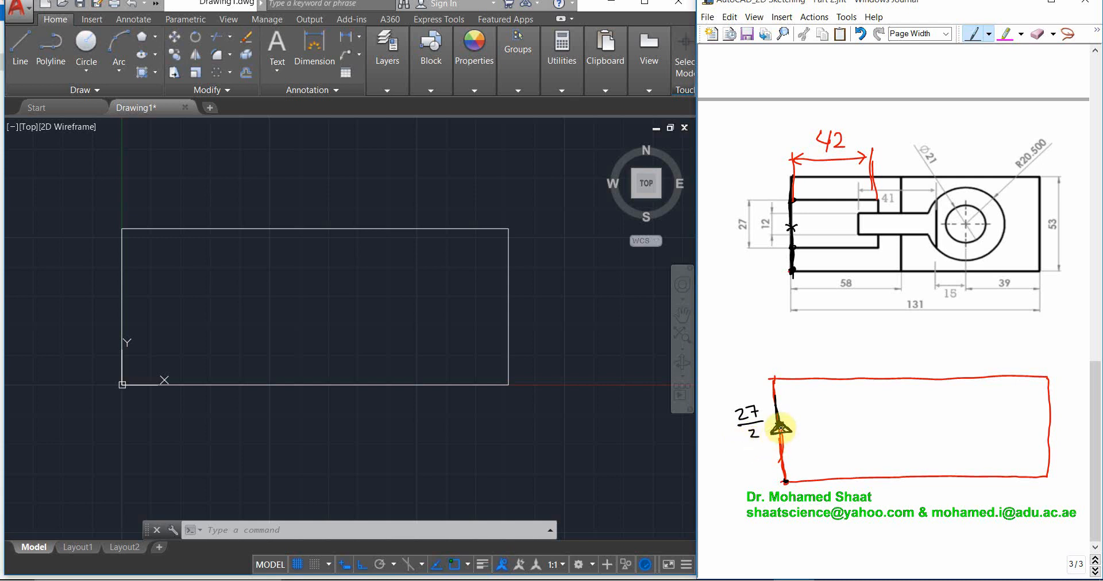
click(781, 458)
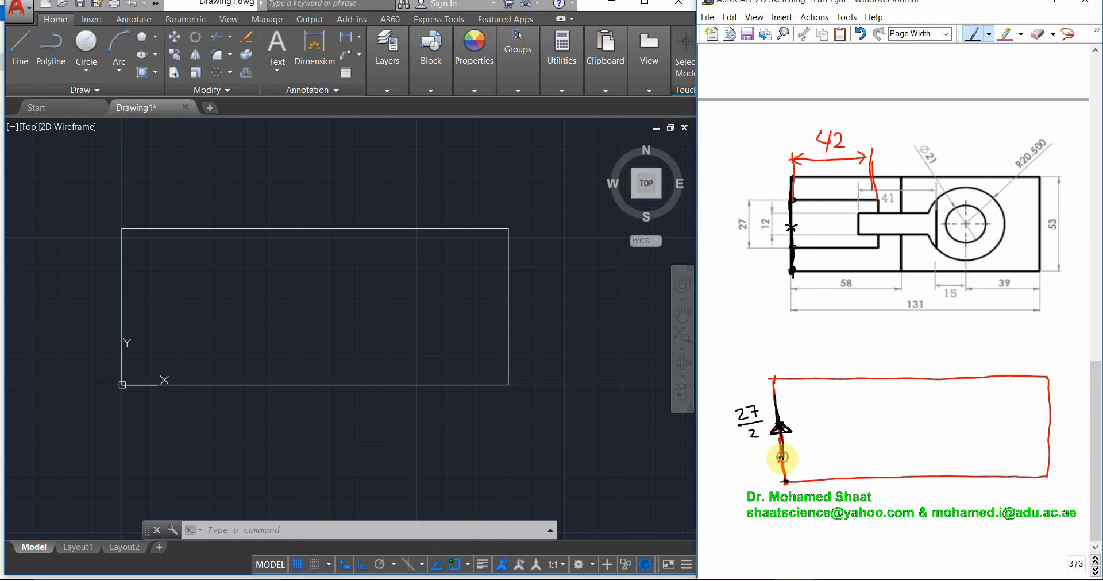
drag(778, 455, 785, 461)
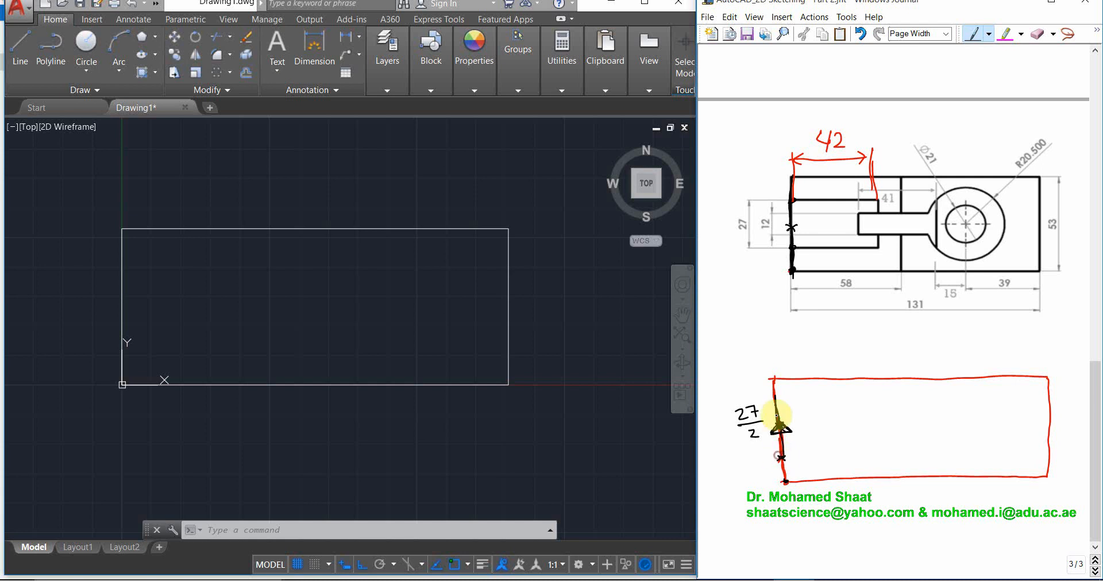
drag(770, 395, 770, 401)
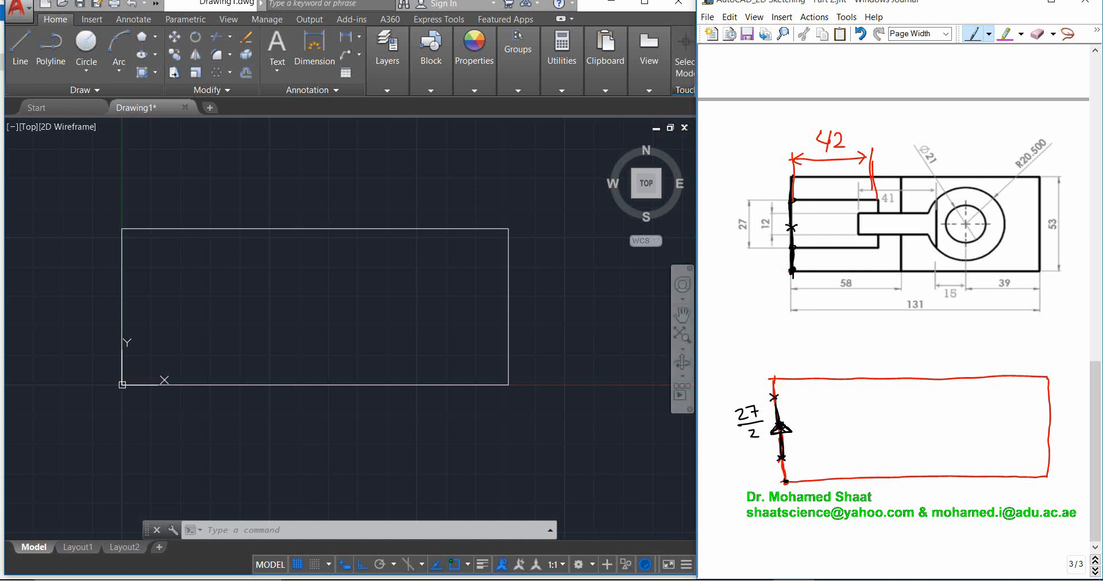
mouse_move(773, 398)
mouse_down()
mouse_move(854, 398)
mouse_move(861, 428)
mouse_move(832, 456)
mouse_move(781, 457)
mouse_up()
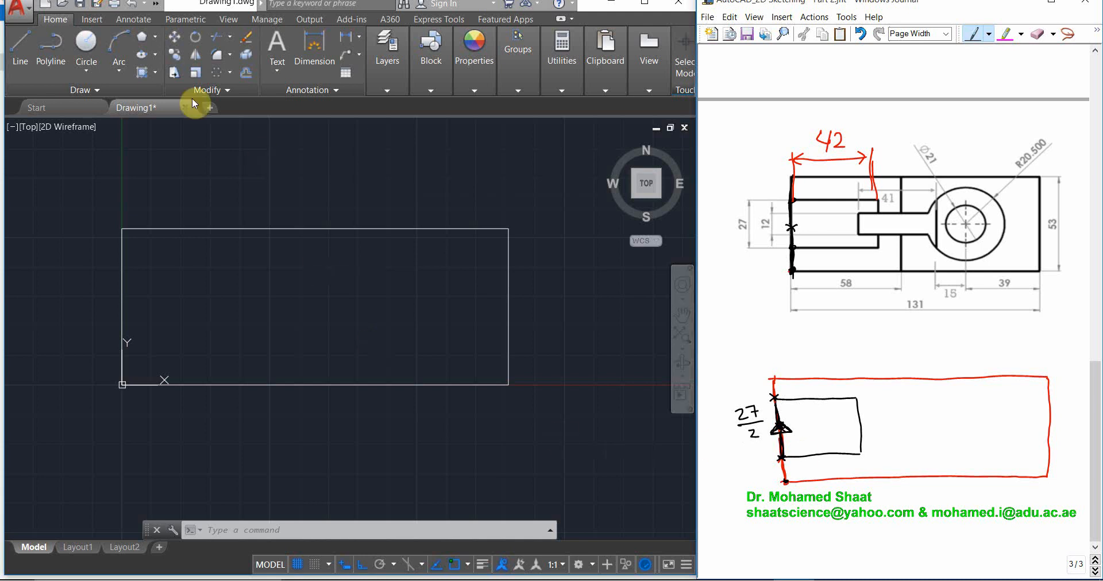
From the left edge's midpoint, draw connected lines 13.5 up, 42 right, 27 down and 42 left to form the slot
click(11, 47)
click(11, 49)
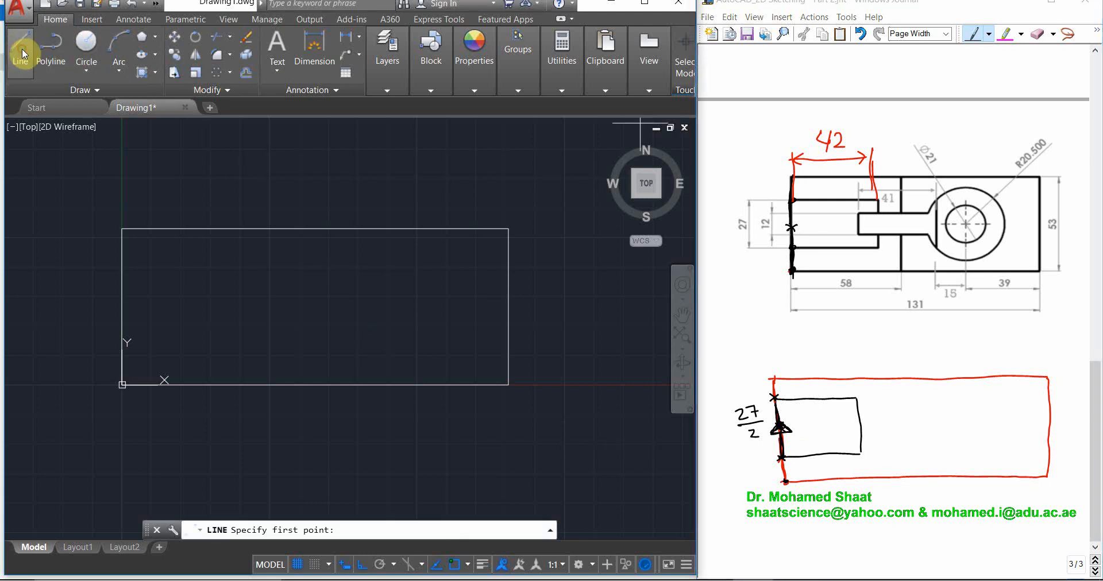
click(122, 306)
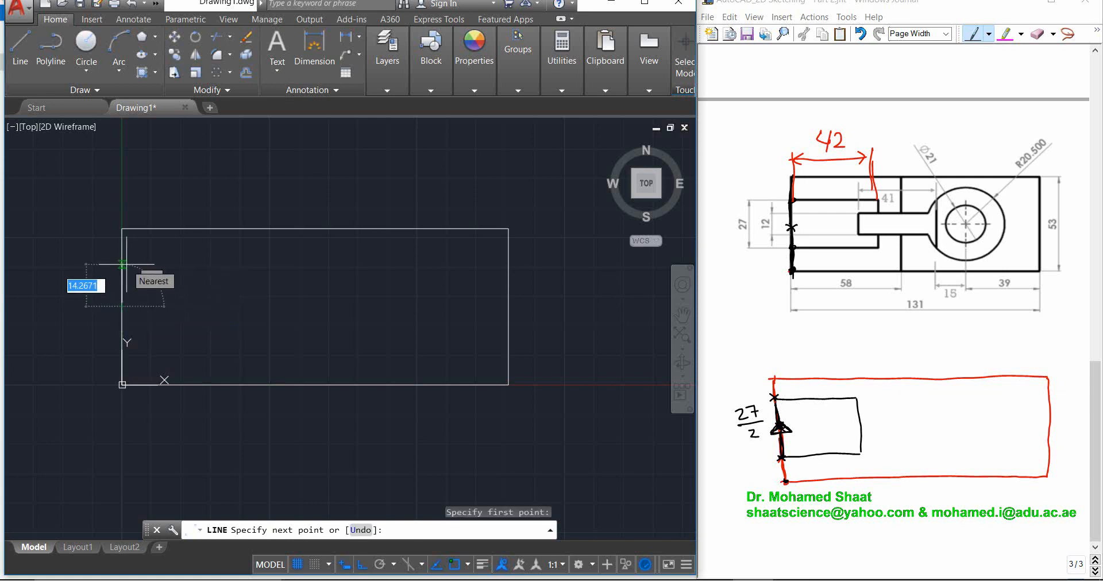
text(13.5)
key(Return)
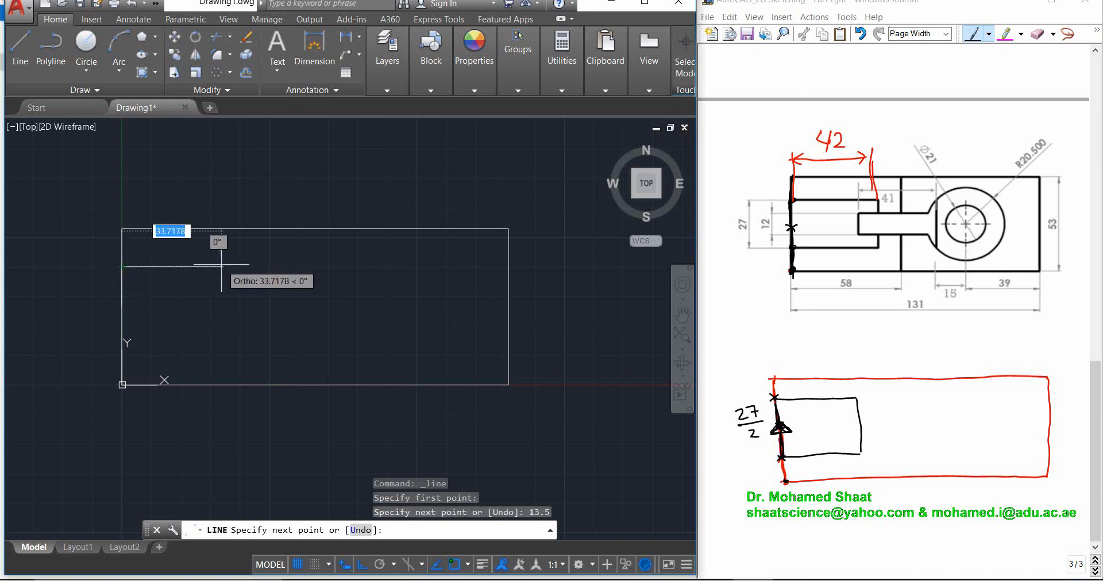
text(42)
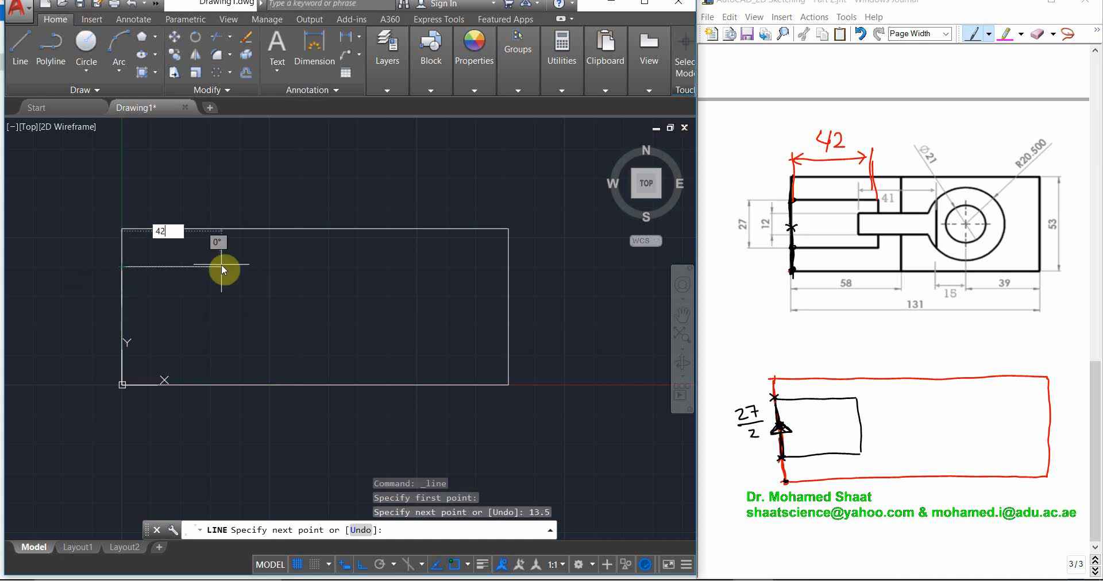
key(Return)
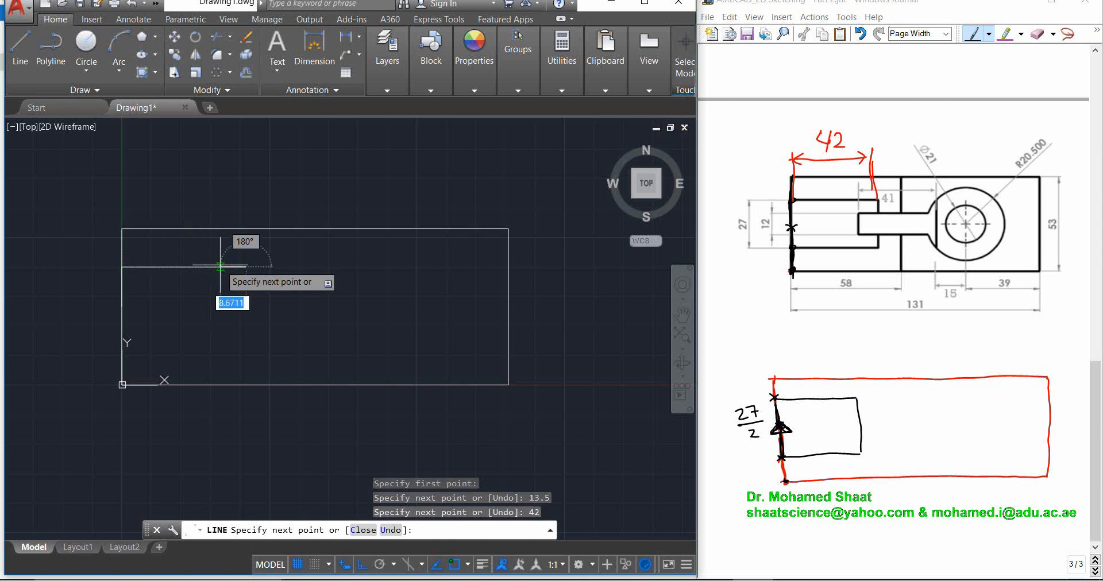
text(27)
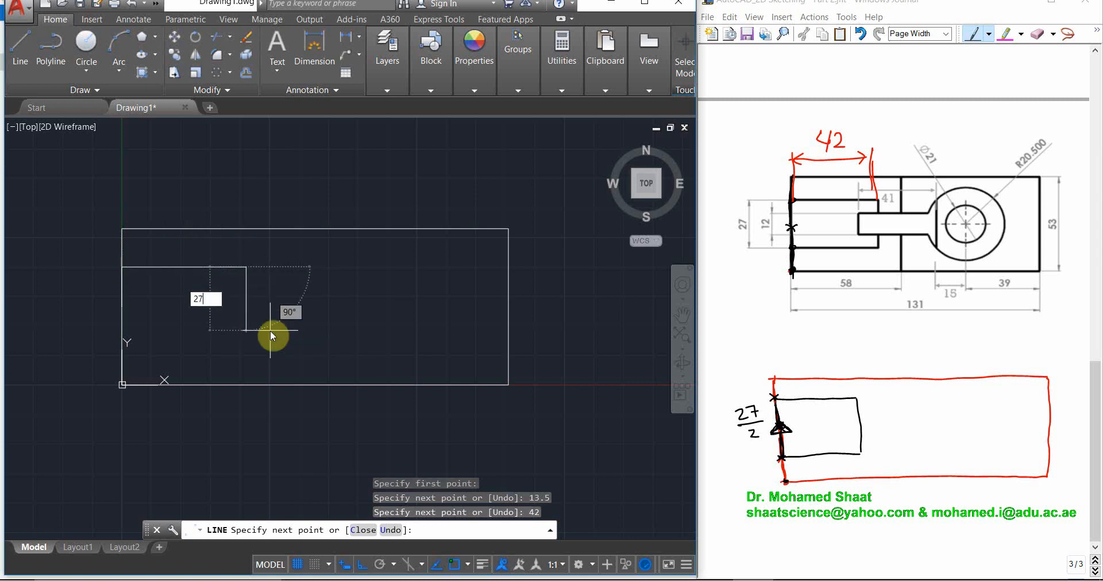
key(Return)
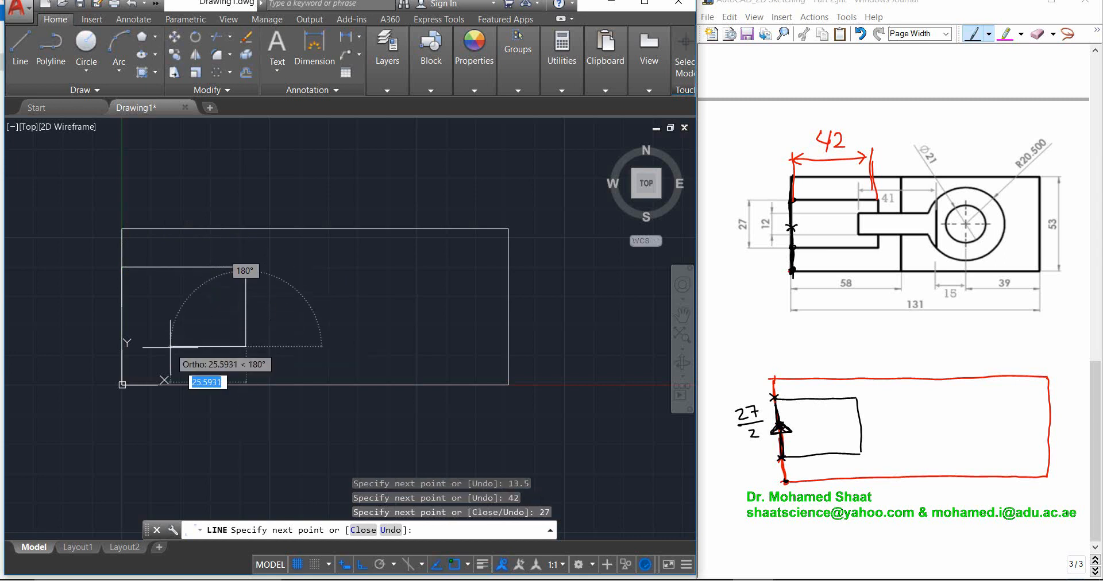
text(42)
key(Return)
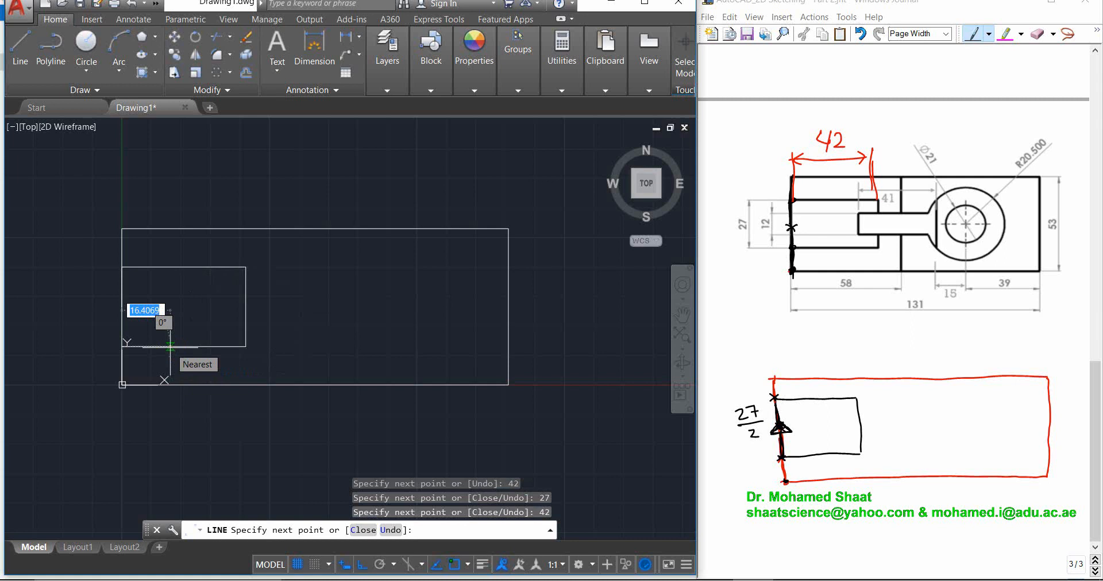
key(Escape)
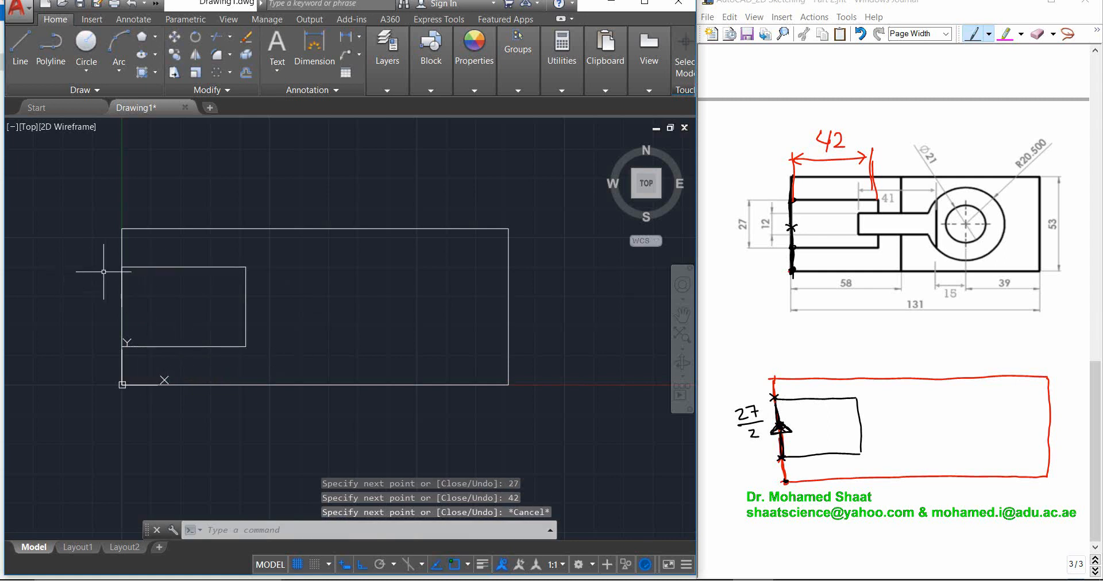
click(175, 267)
click(263, 278)
click(244, 302)
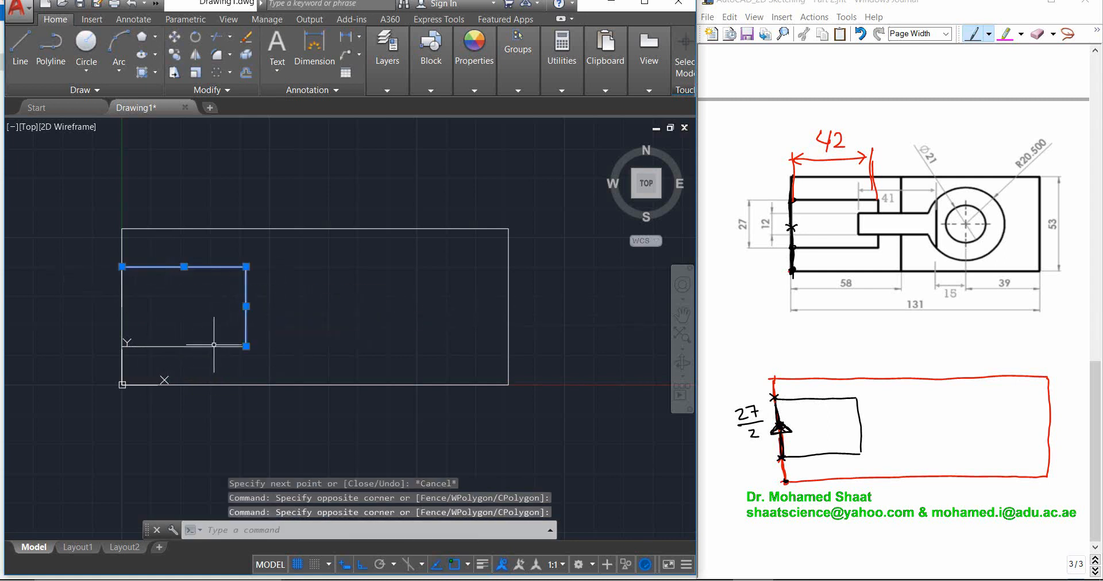
click(221, 321)
click(182, 367)
key(Escape)
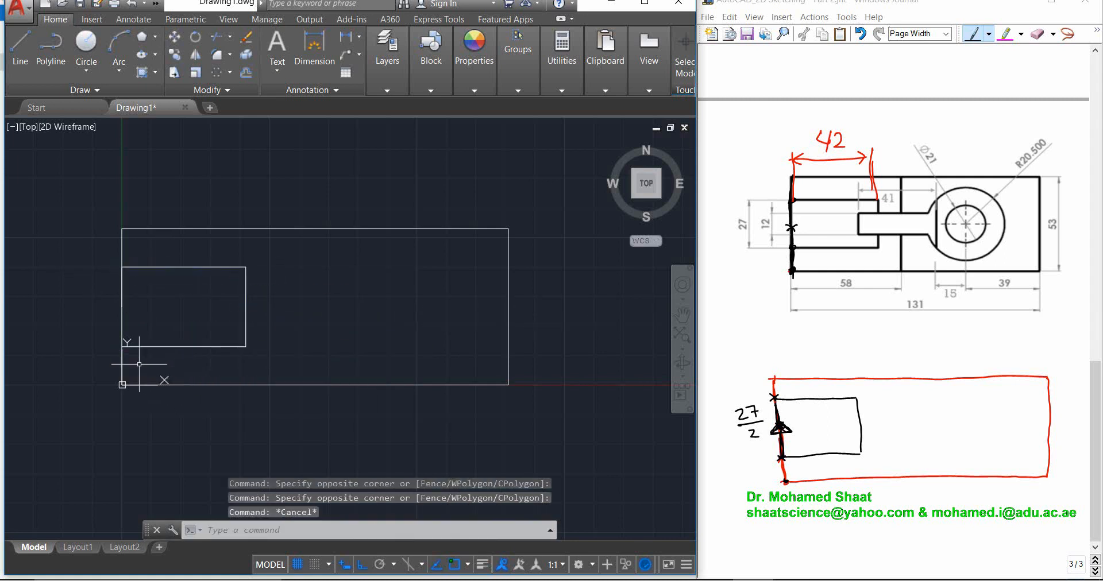
Delete the 13.5 helper line lying on the rectangle's left edge
click(92, 239)
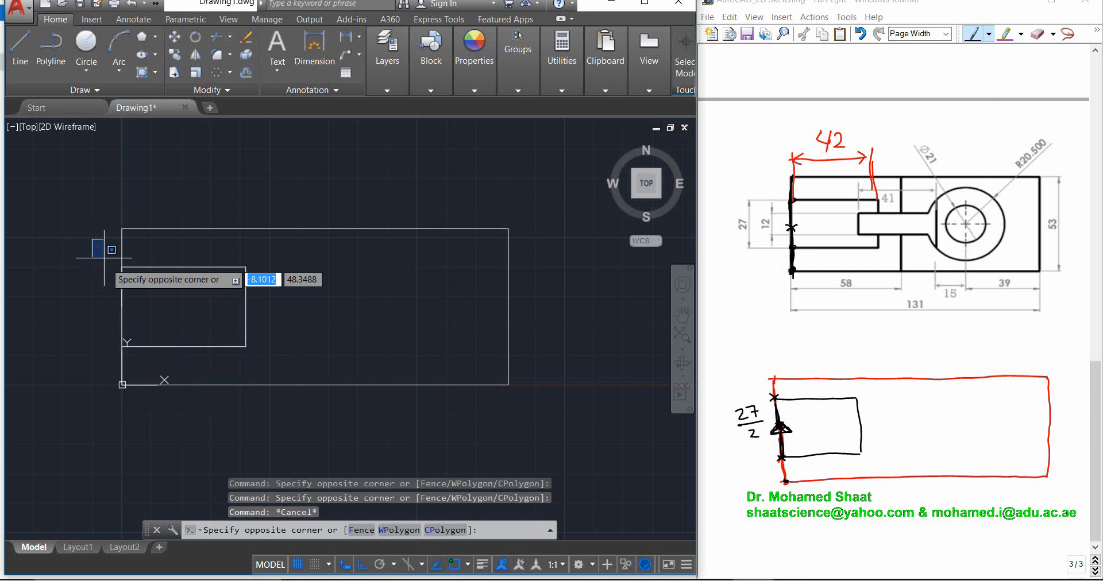
click(172, 330)
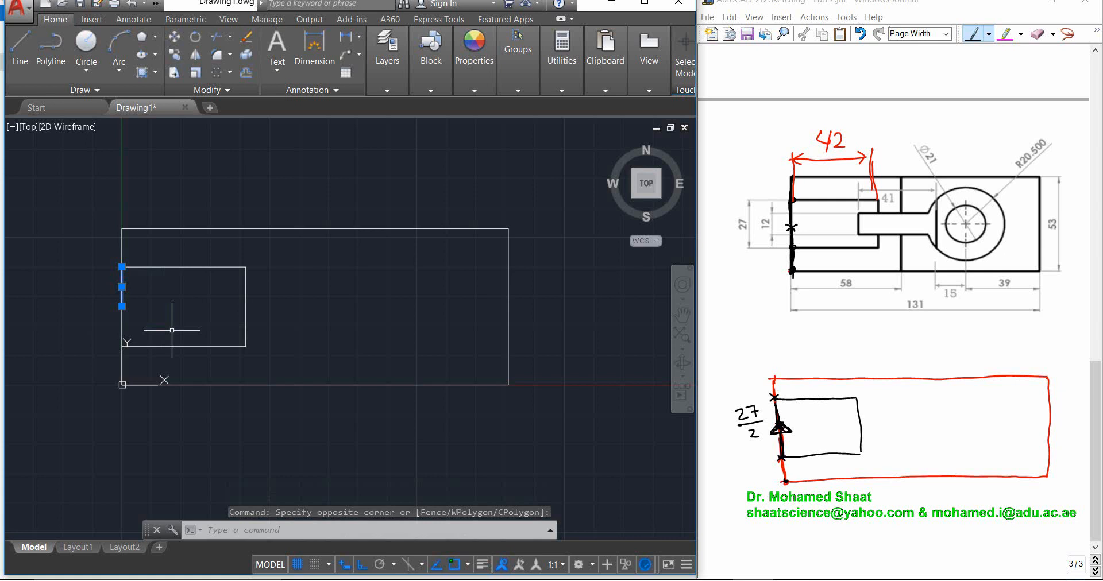
key(Delete)
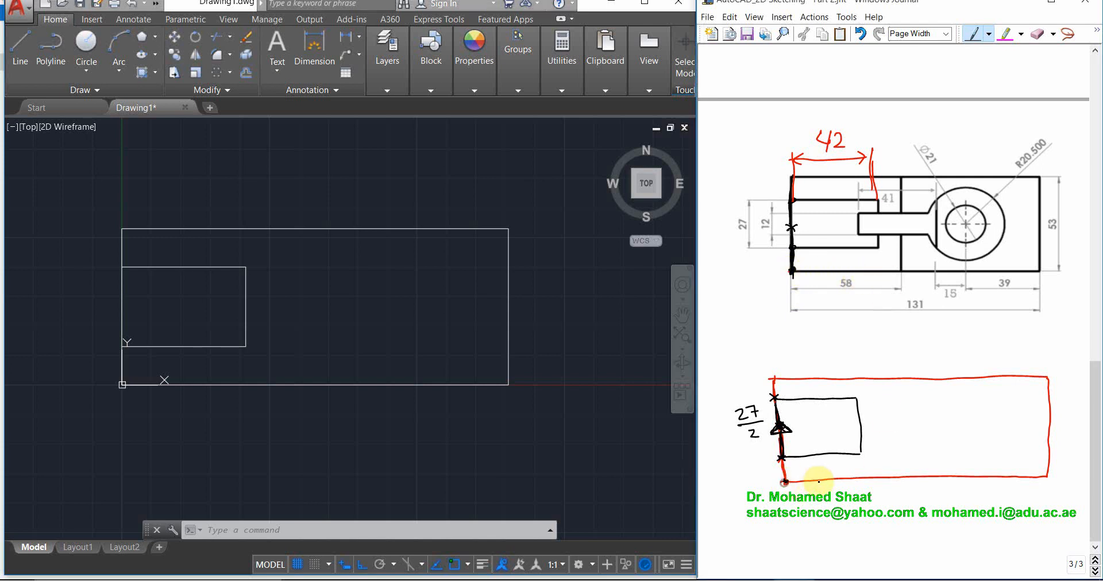
On the red sketch, ink a stroke along the bottom edge and a vertical divider up from its end, then cross out the bottom stroke
drag(784, 483, 909, 480)
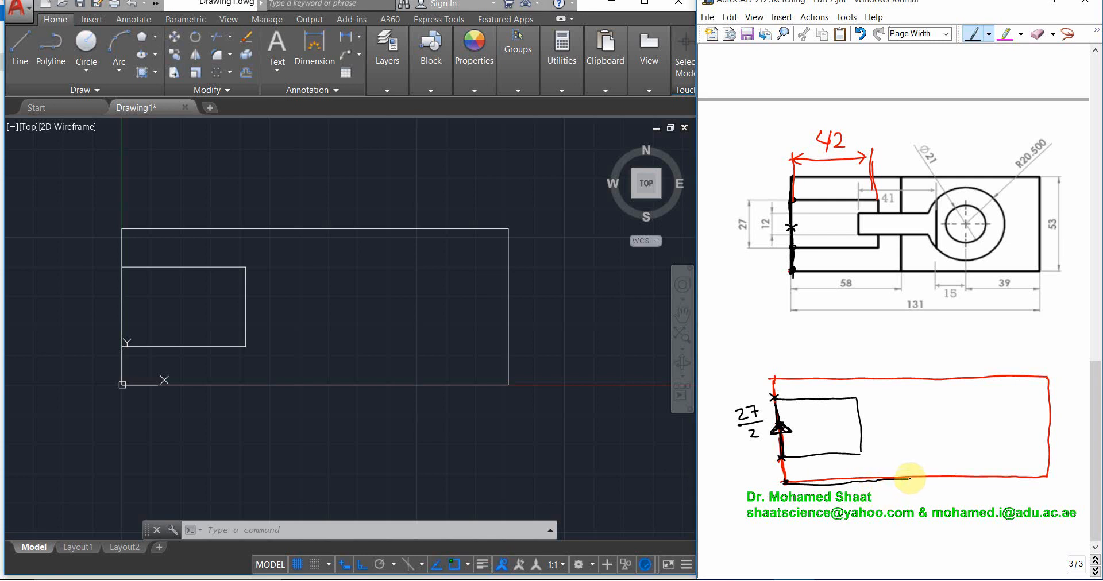
drag(908, 478, 894, 378)
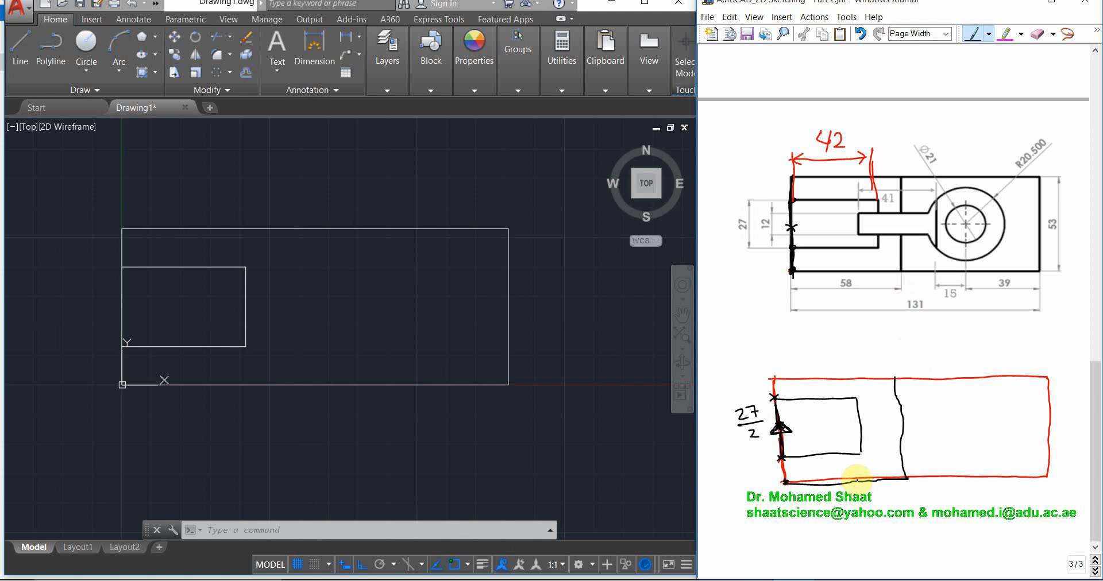
mouse_move(859, 478)
mouse_down()
mouse_move(853, 486)
mouse_move(870, 491)
mouse_up()
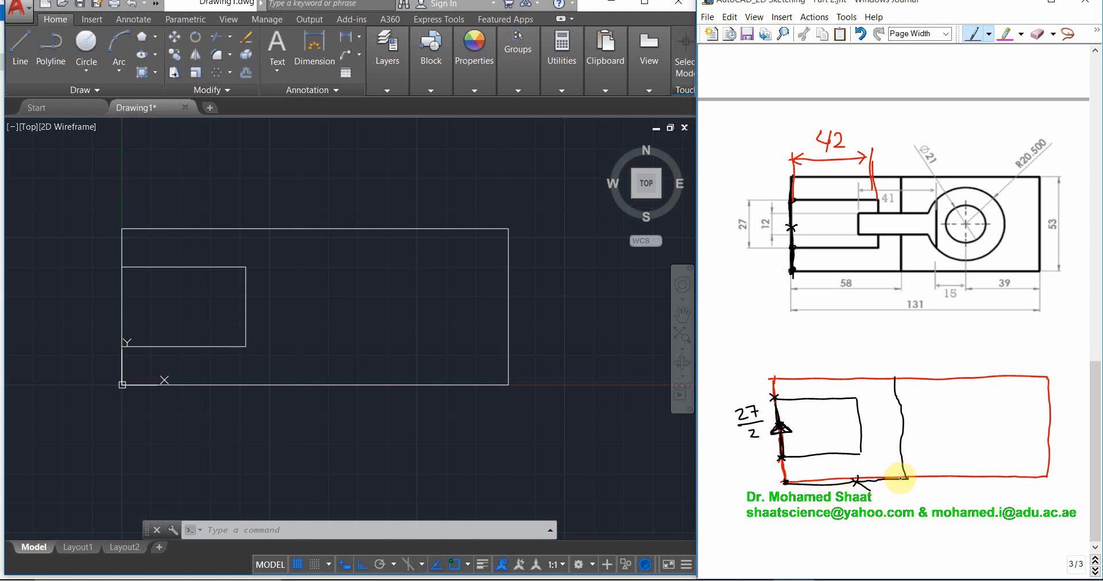
From the rectangle's lower-left corner, draw connected lines 58 right along the bottom edge and 53 up to the top edge
click(20, 40)
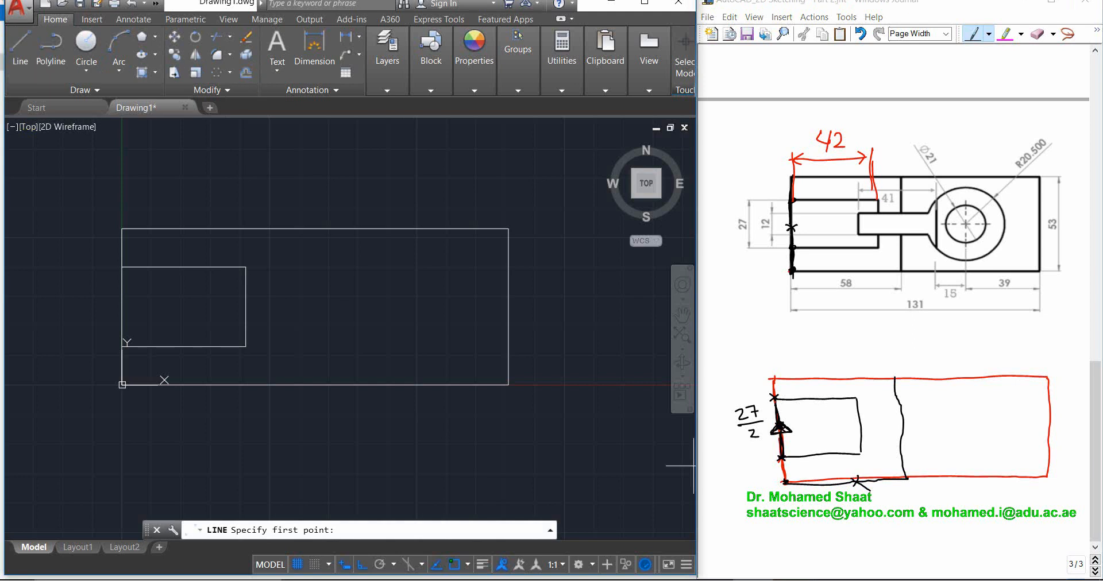
click(122, 384)
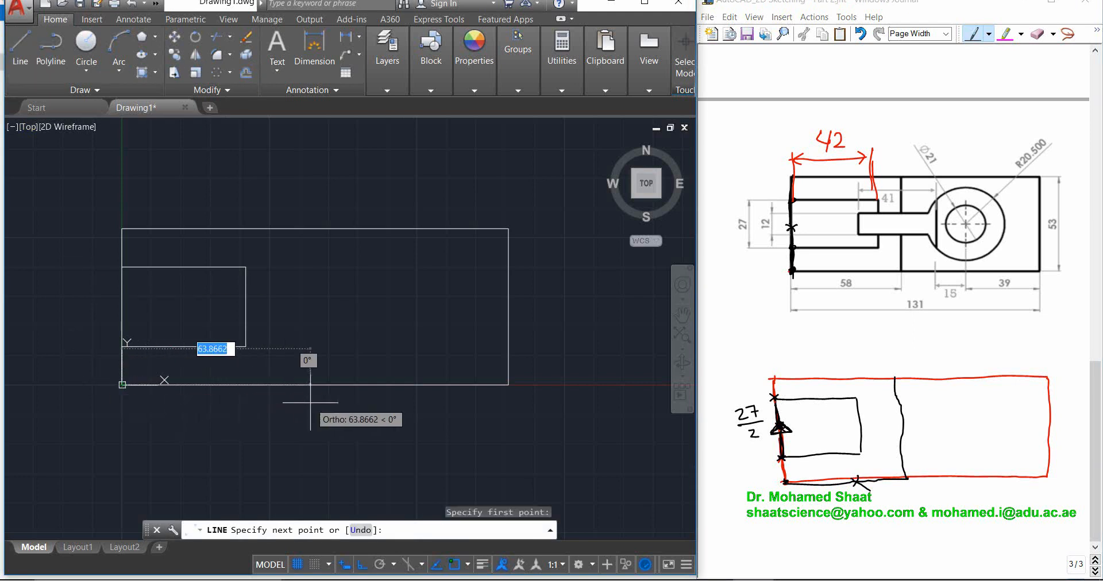
text(58)
key(Return)
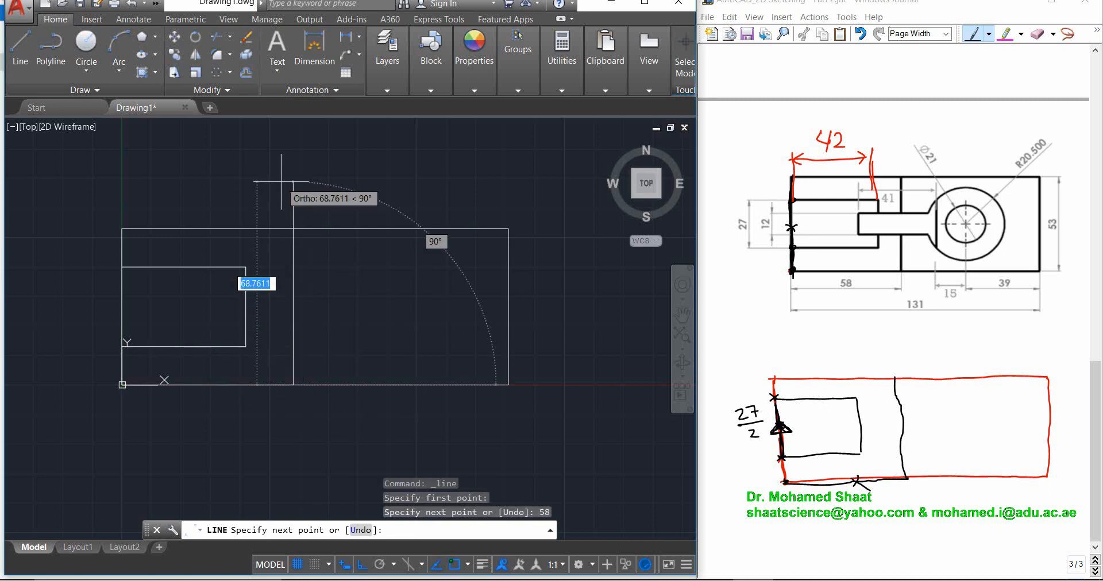
text(53)
key(Return)
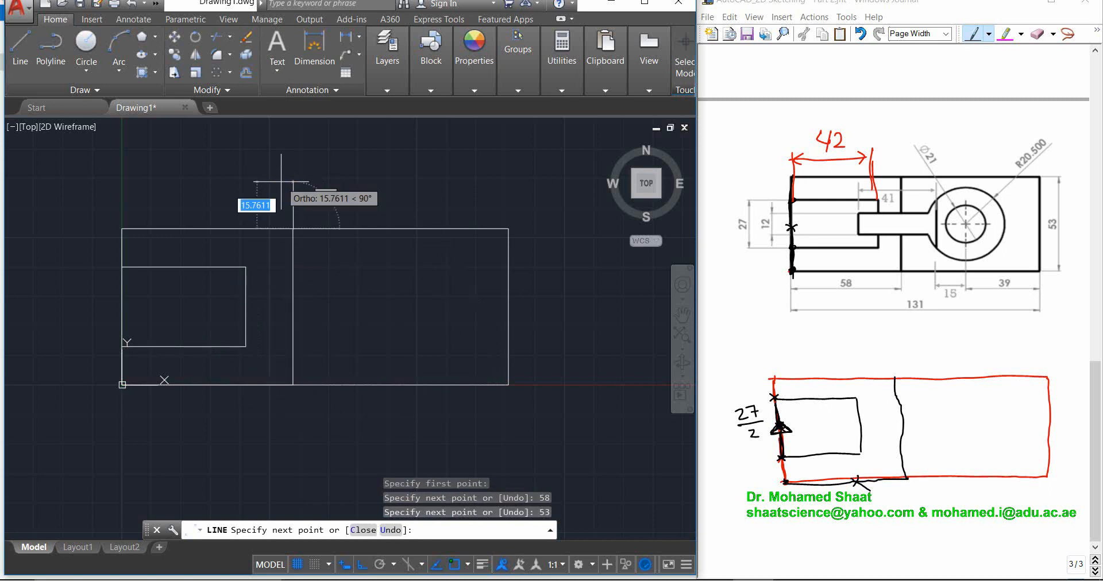
key(Escape)
Delete the 58 helper line overlapping the rectangle's bottom edge, keeping the vertical divider
click(308, 253)
click(259, 278)
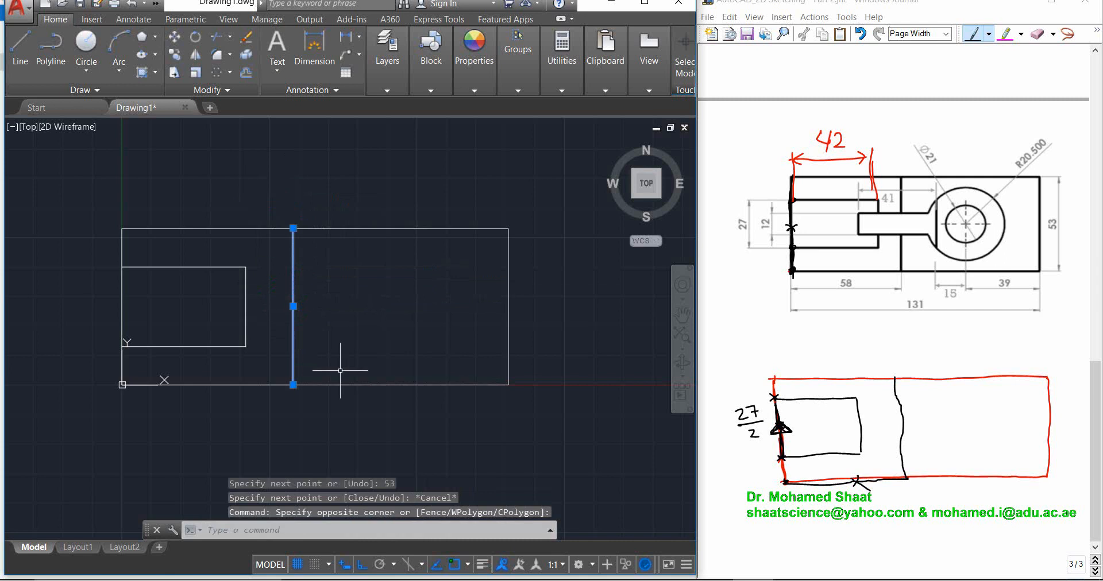
key(Escape)
click(55, 369)
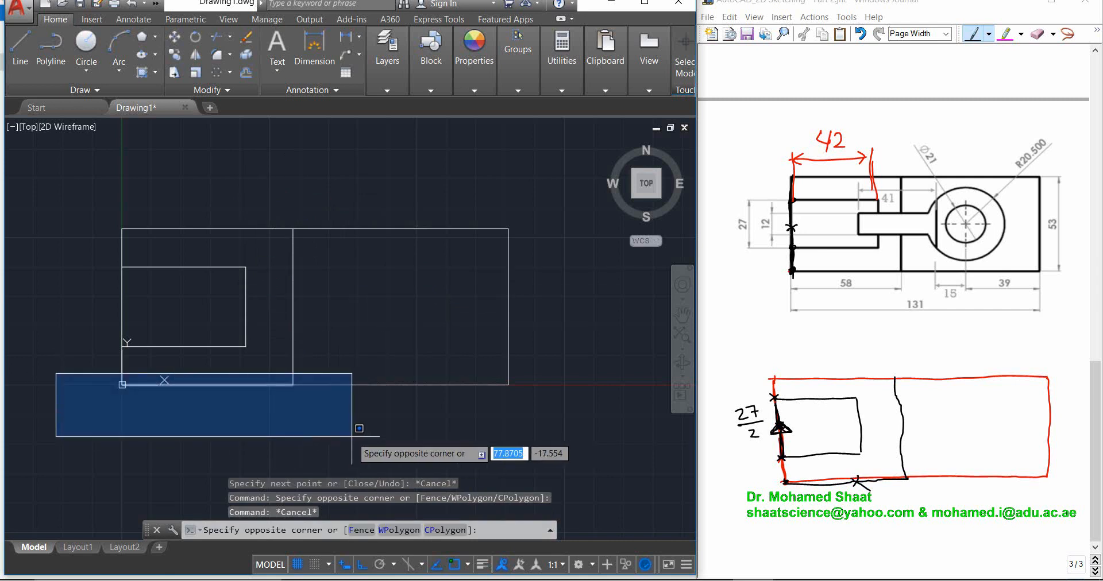
click(356, 436)
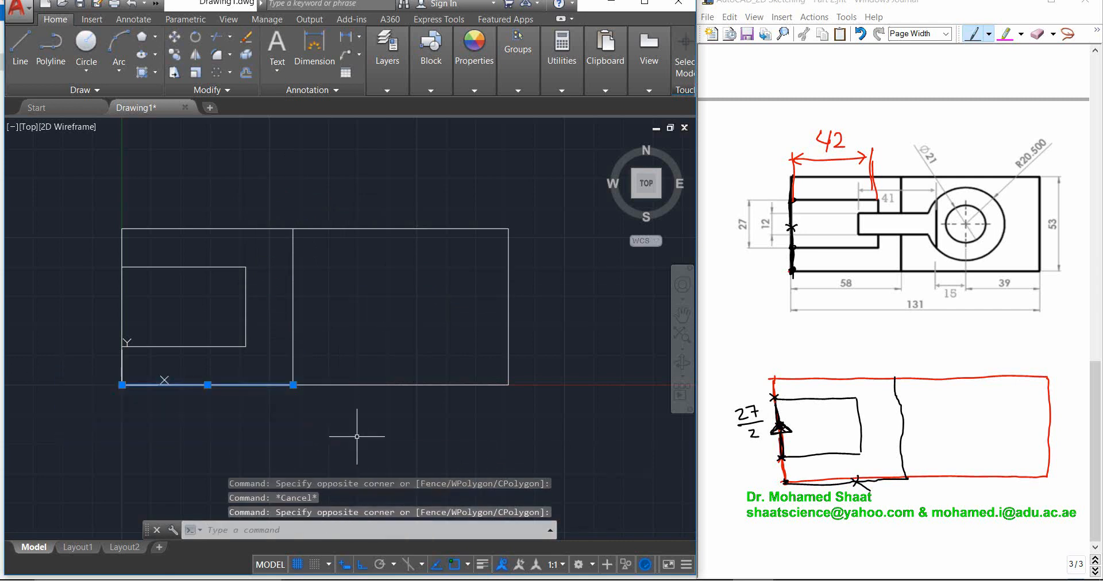
key(Delete)
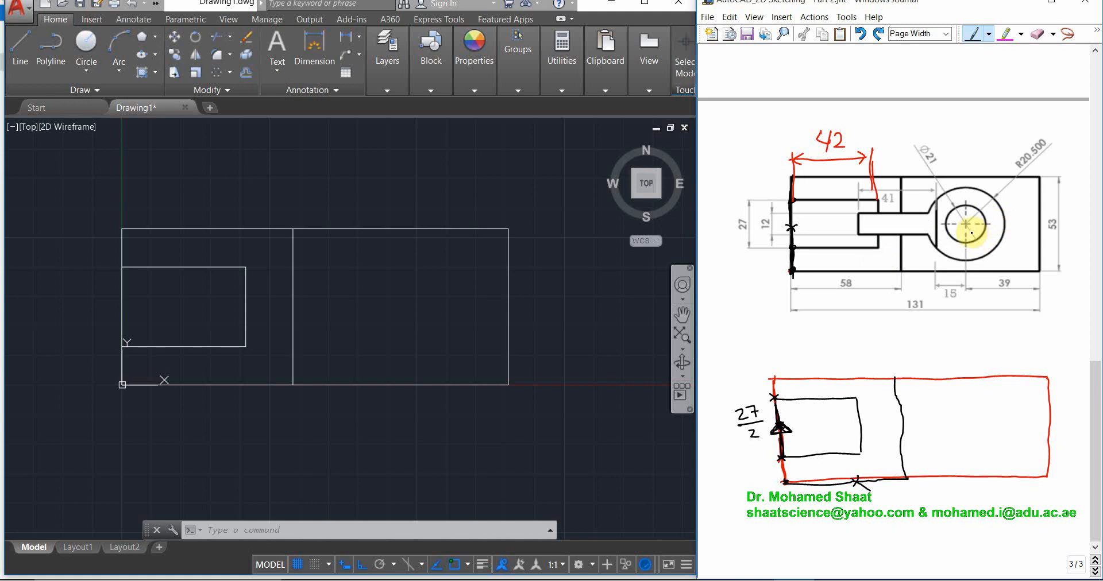
On the dimensioned part, mark the circles' centre with a dot and the lower-right corner with a cross
click(966, 224)
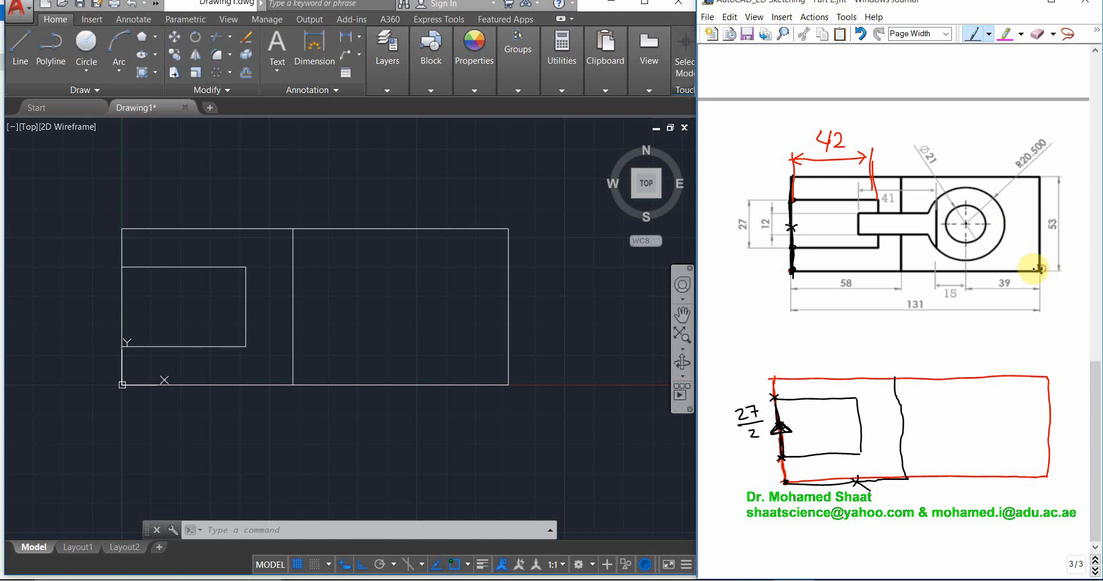
drag(1040, 270, 1036, 272)
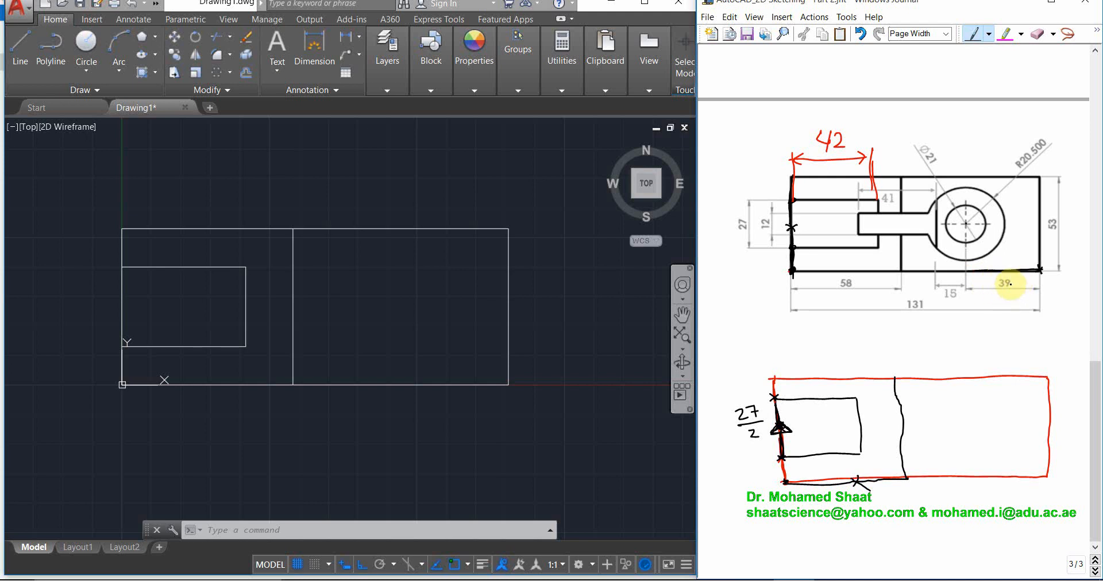
Trace the bottom edge from the lower-right corner to below the circles and a vertical stroke to their centre, then undo both strokes
right_click(969, 275)
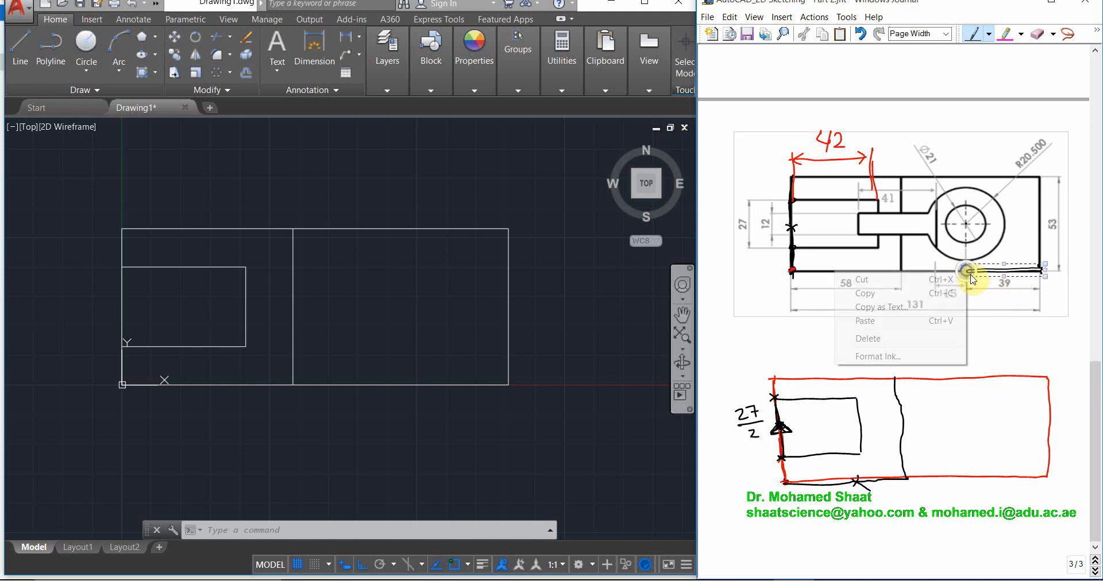
click(994, 274)
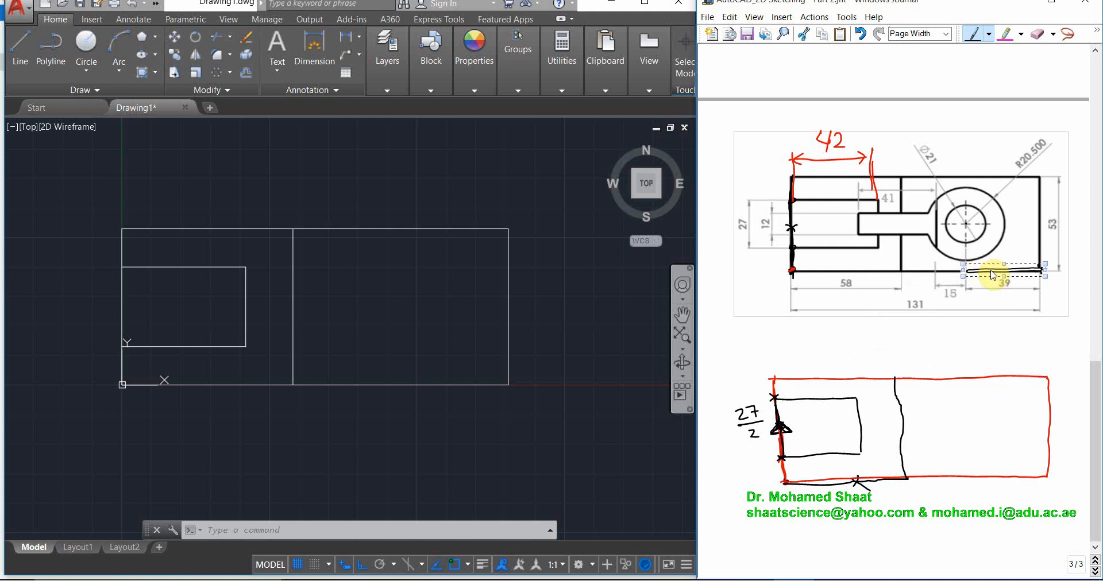
click(960, 276)
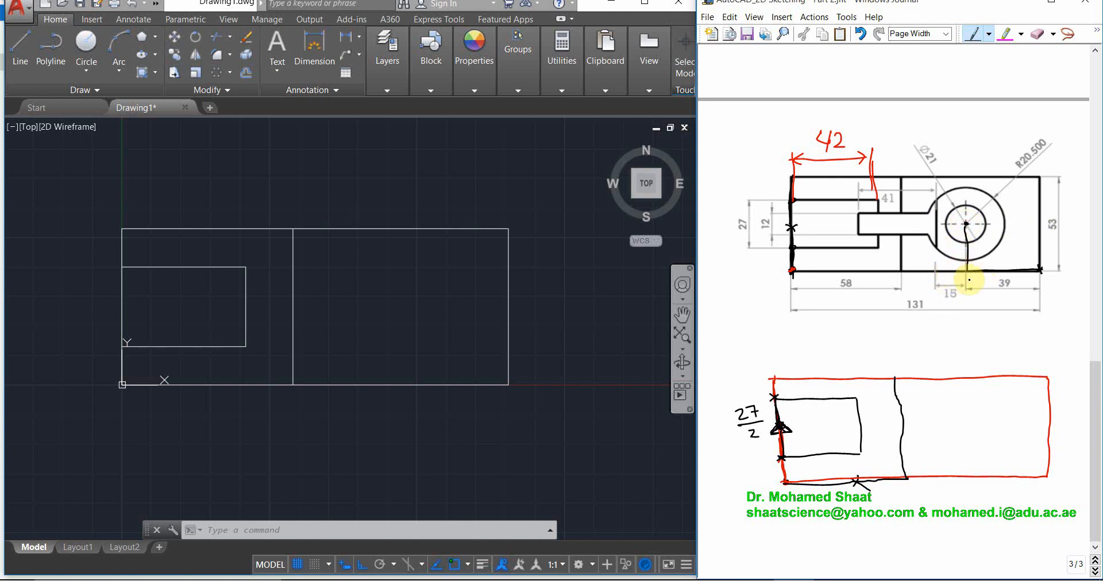
key(ctrl+z)
key(ctrl+z)
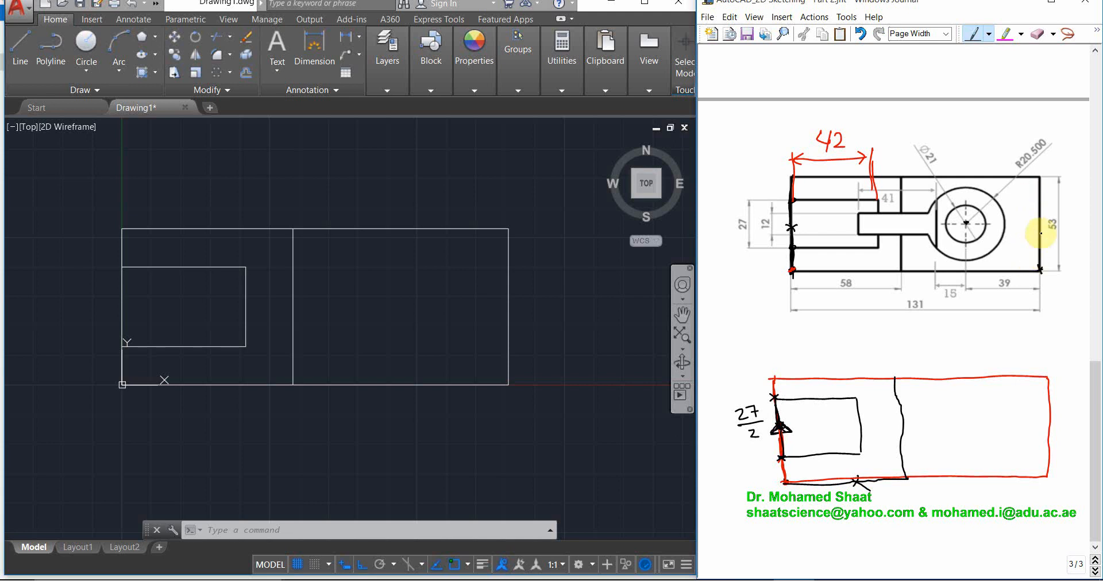
Mark the right edge's midpoint with a cross, trace and cross out a line to the circles' centre, then undo that line and its cross
drag(1034, 220, 1035, 229)
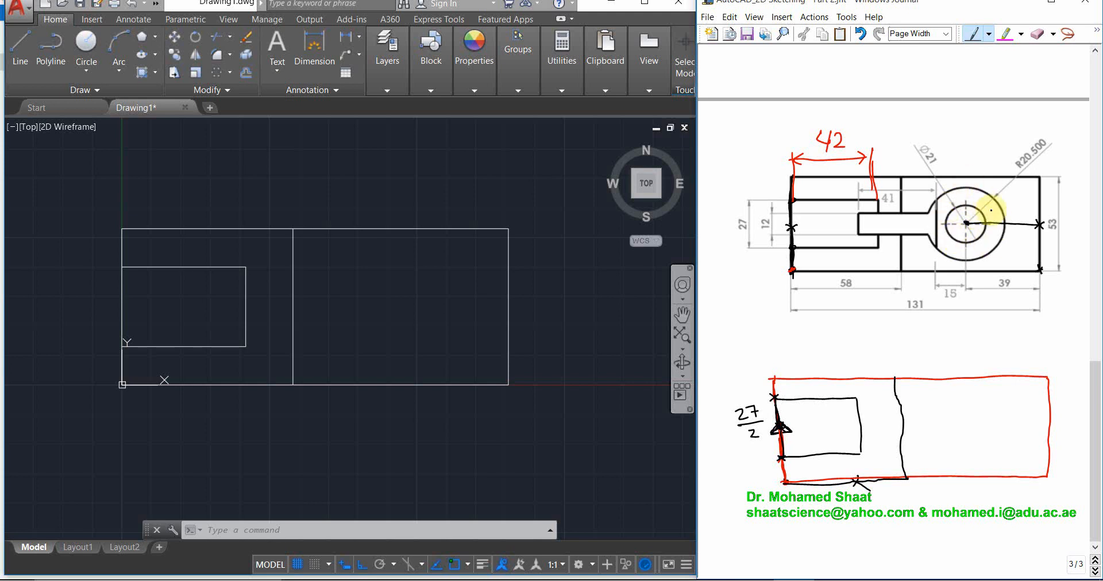
mouse_move(1028, 215)
mouse_down()
mouse_move(1015, 232)
mouse_move(1027, 235)
mouse_up()
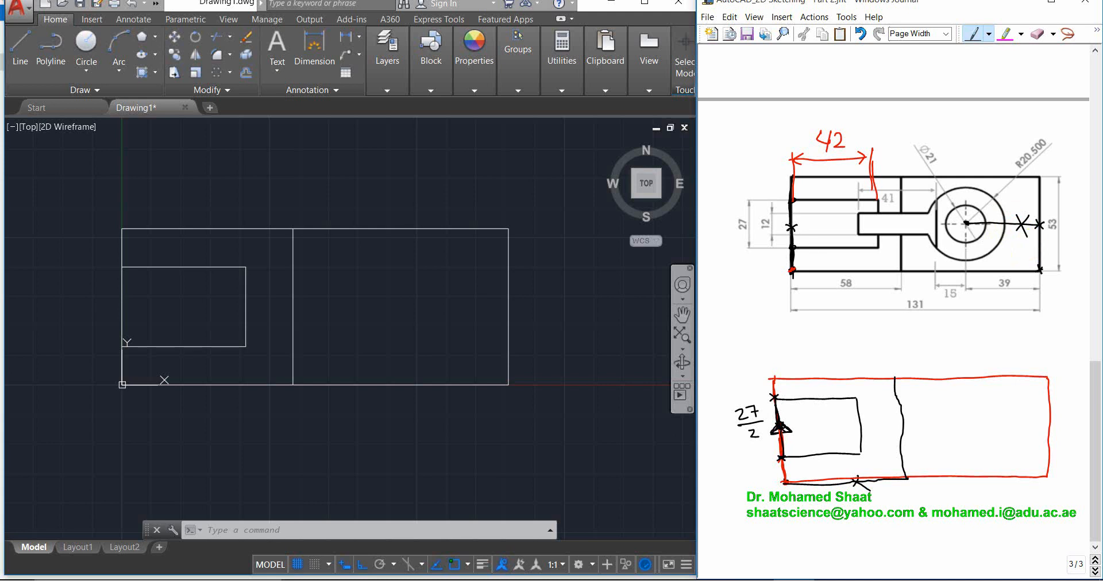
key(ctrl+z)
key(ctrl+z)
key(ctrl+z)
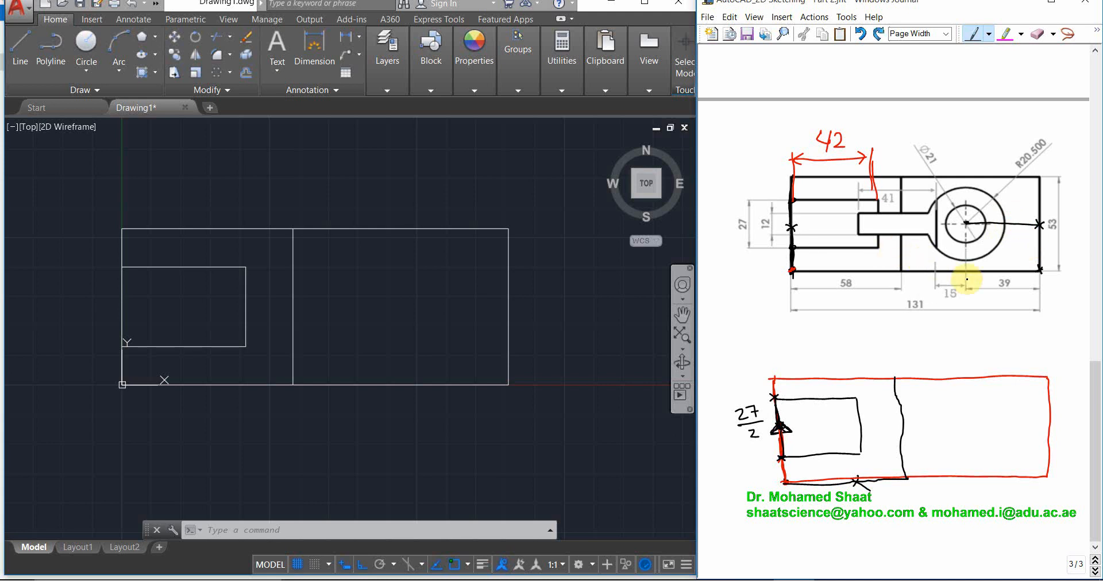
On the red sketch, draw a horizontal stroke inward from the right edge's midpoint and dot its end as the circles' centre
click(1049, 420)
drag(1049, 421, 1026, 419)
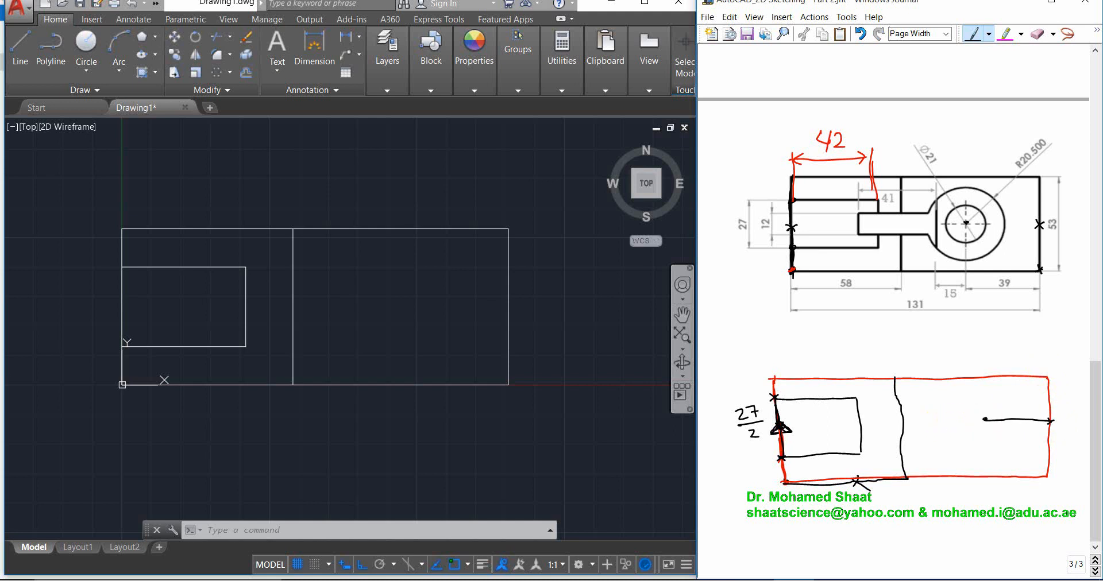
On the red sketch, draw a freehand circle around the dotted centre at the end of the horizontal stroke
mouse_move(977, 385)
mouse_down()
mouse_move(997, 389)
mouse_move(986, 442)
mouse_move(998, 391)
mouse_up()
click(975, 400)
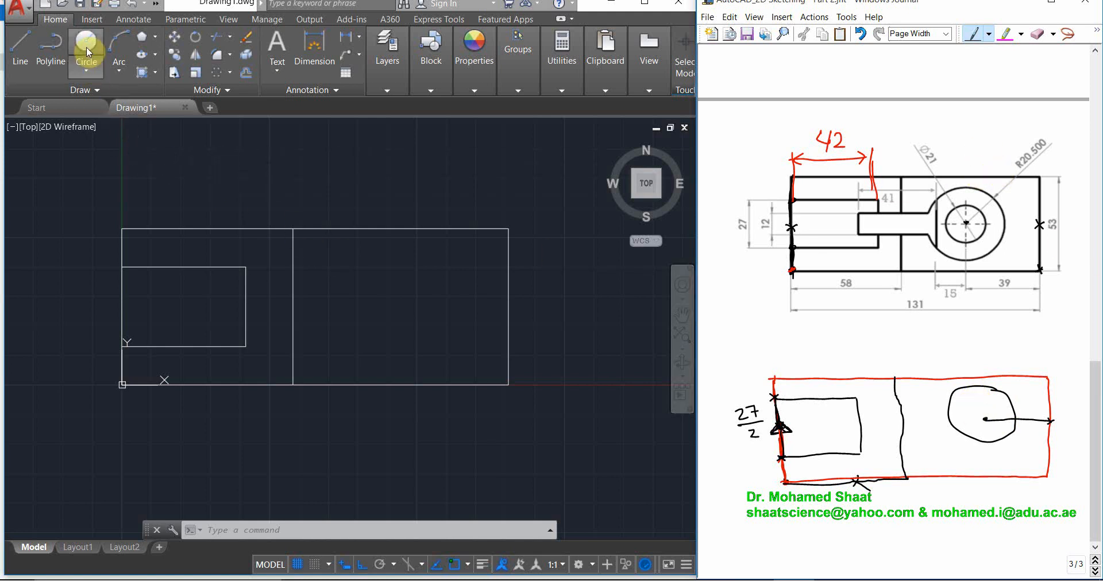
In the AutoCAD drawing, draw a 39-unit horizontal line inward from the midpoint of the rectangle's right edge
click(20, 46)
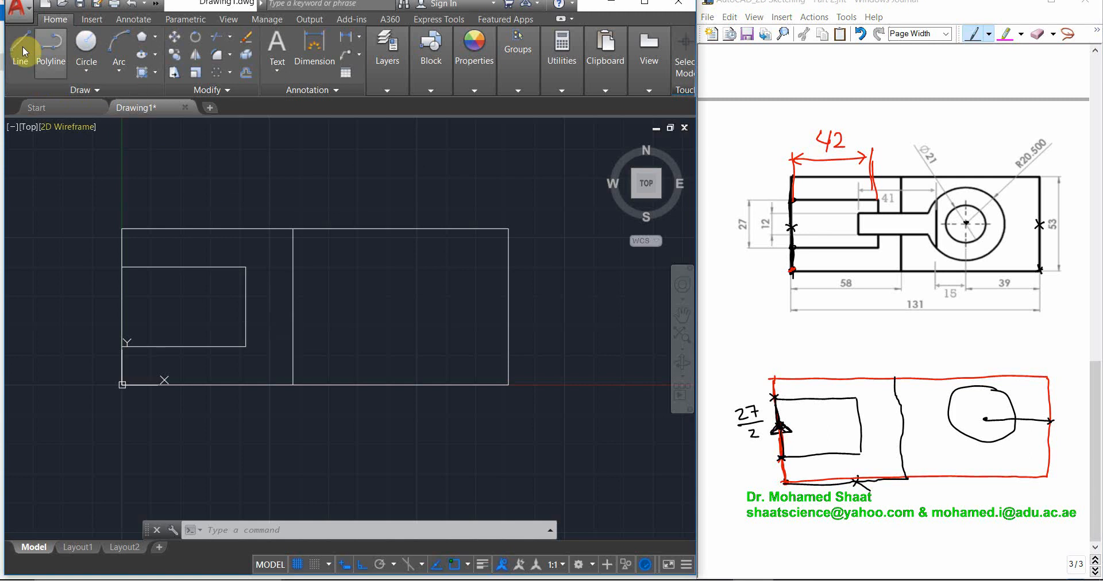
click(508, 307)
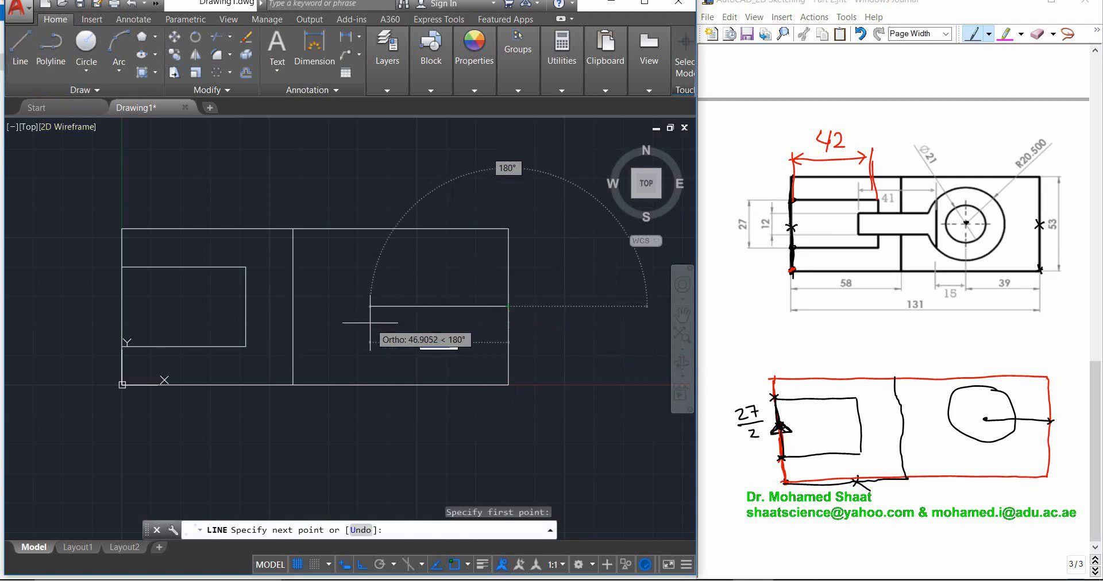
text(39)
key(Return)
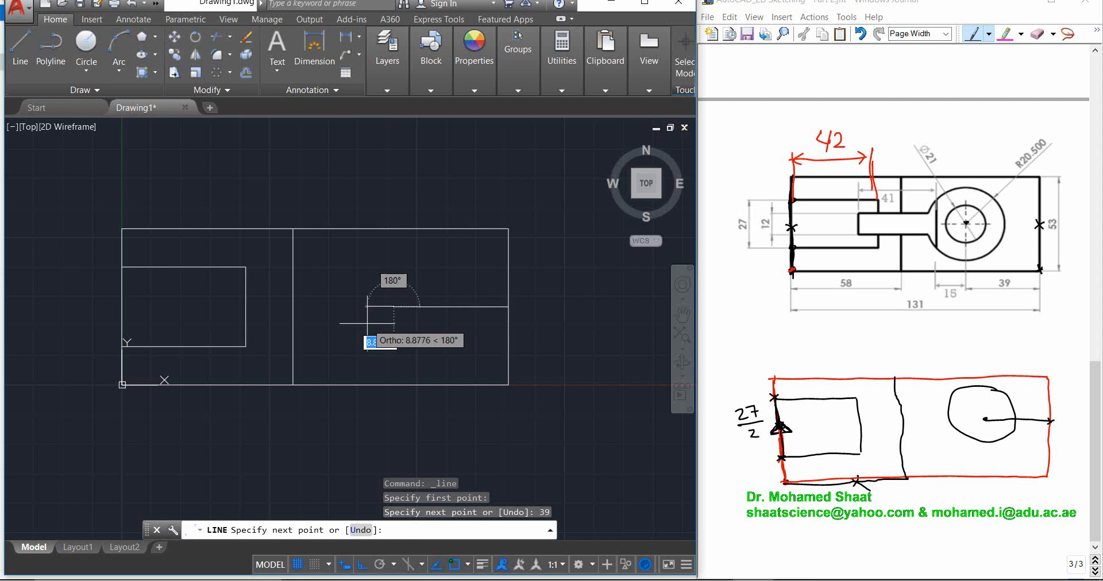
key(Escape)
click(451, 274)
click(382, 327)
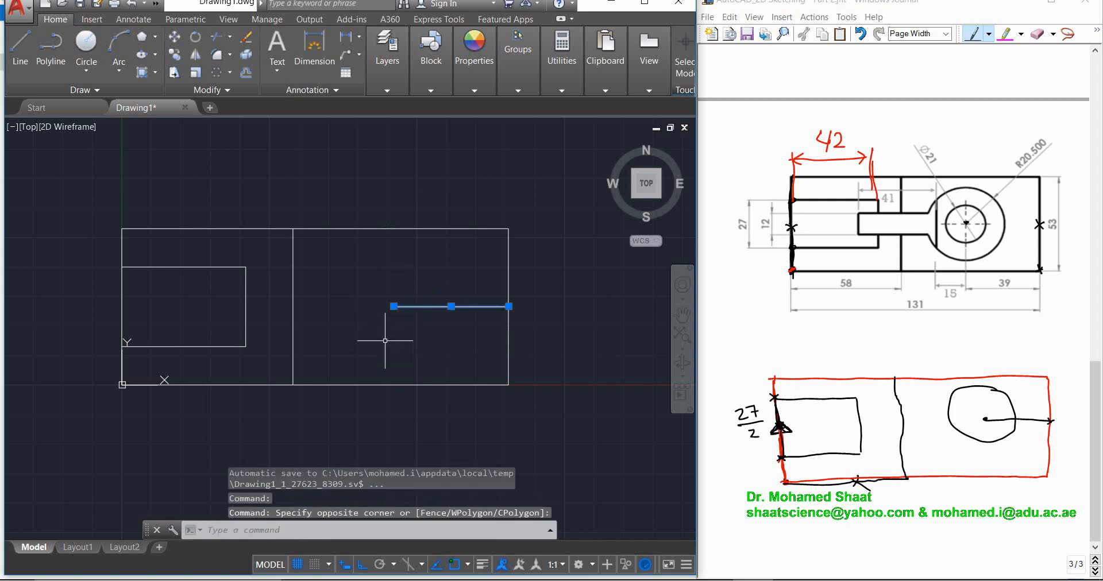
key(Escape)
key(Escape)
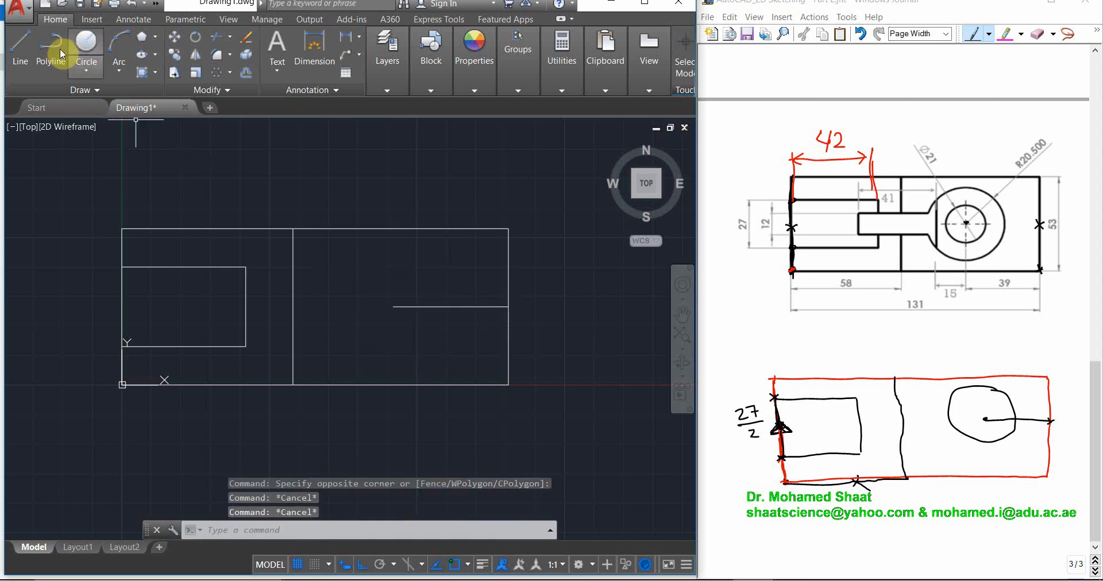
Draw a circle of radius 20.5 centred on the inner end of the 39-unit line
click(85, 49)
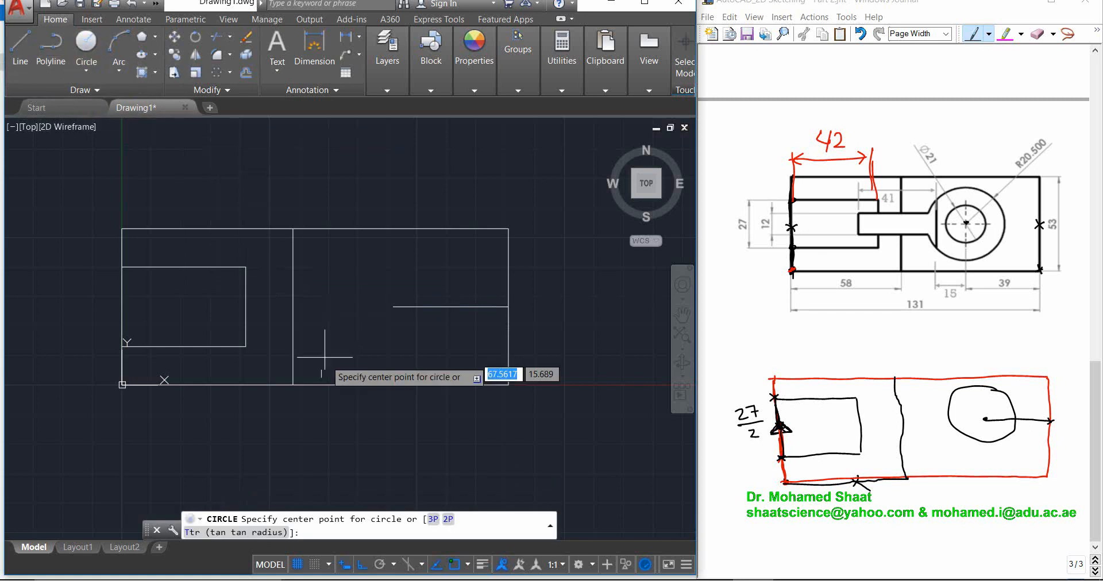
click(393, 306)
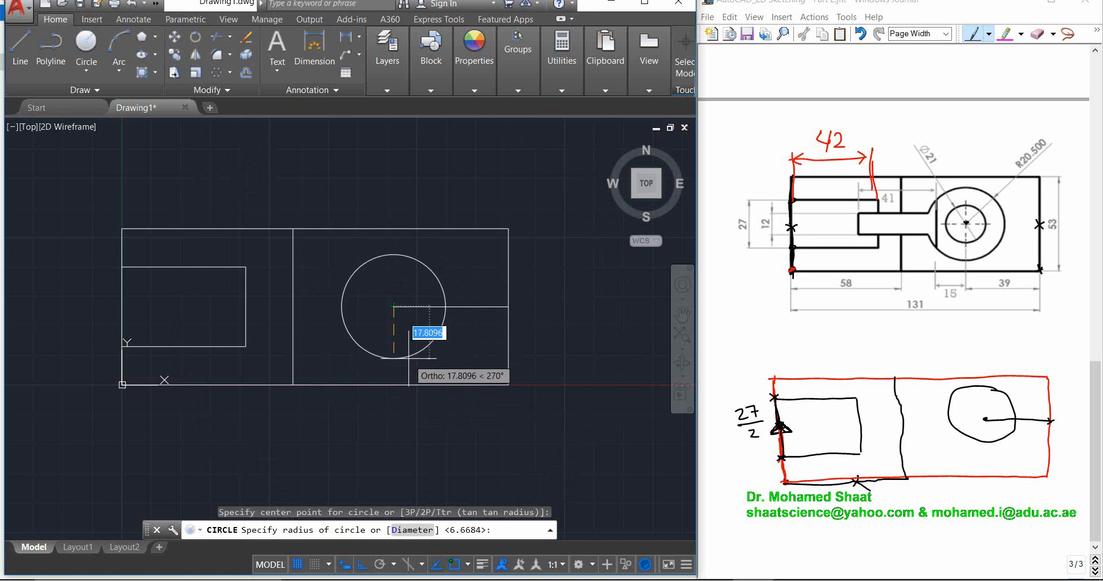
text(20.)
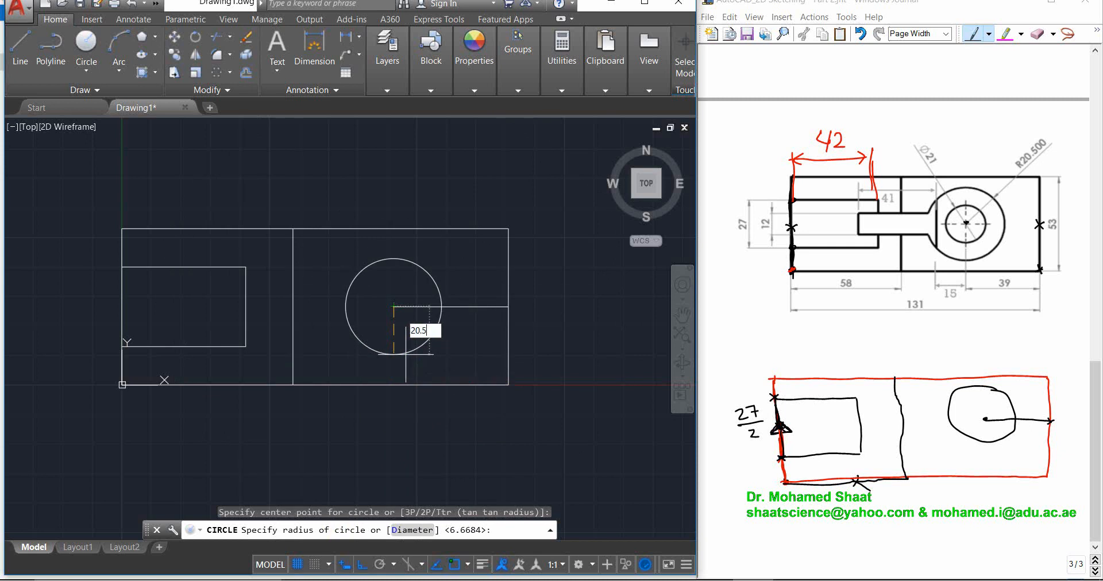
text(5)
key(Return)
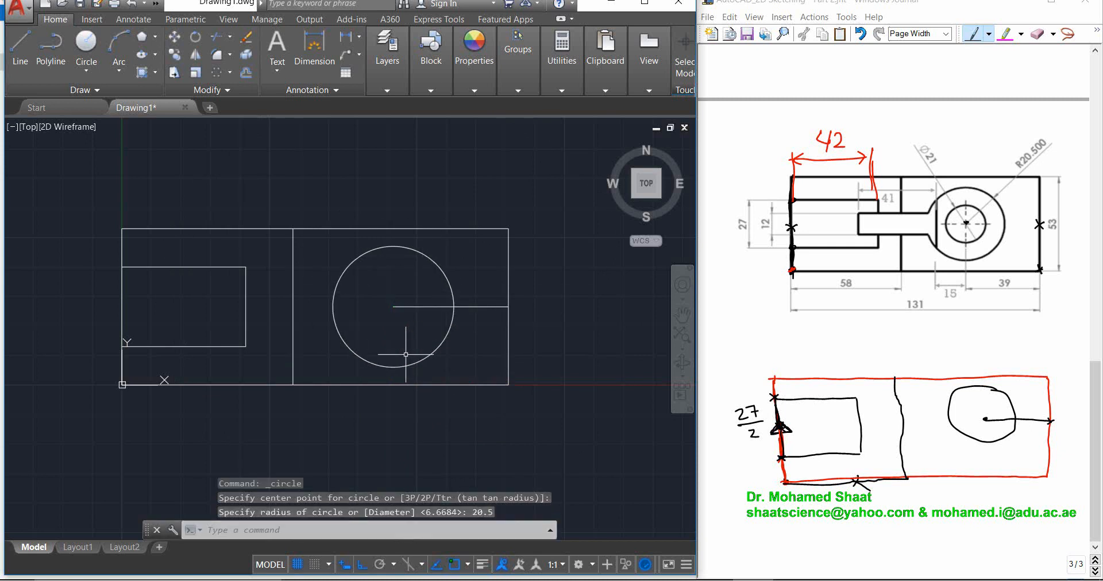
Delete the horizontal construction line between the circle's centre and the right edge
click(493, 286)
click(480, 331)
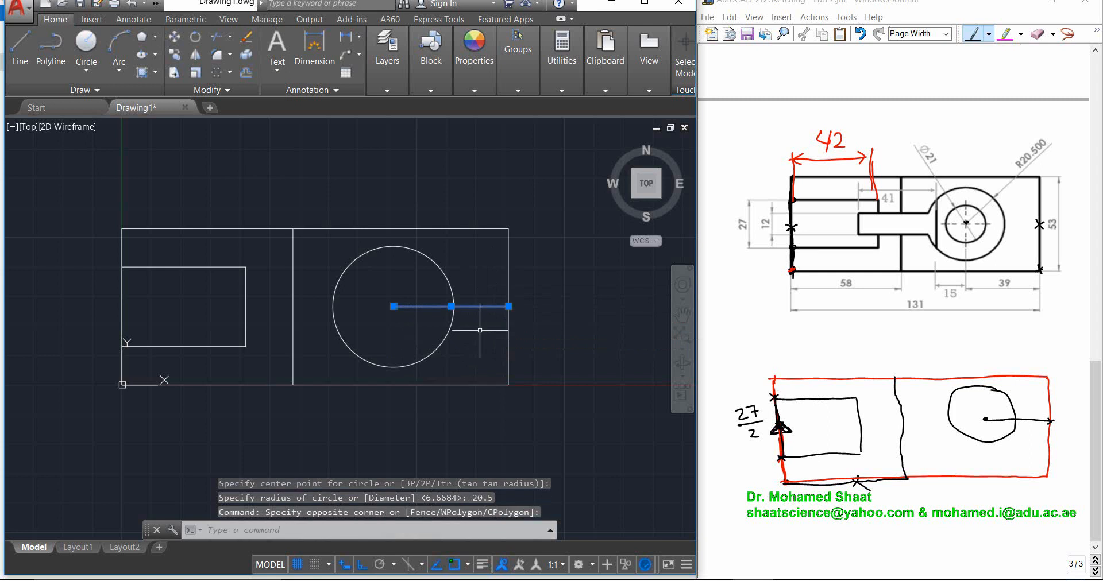
key(Delete)
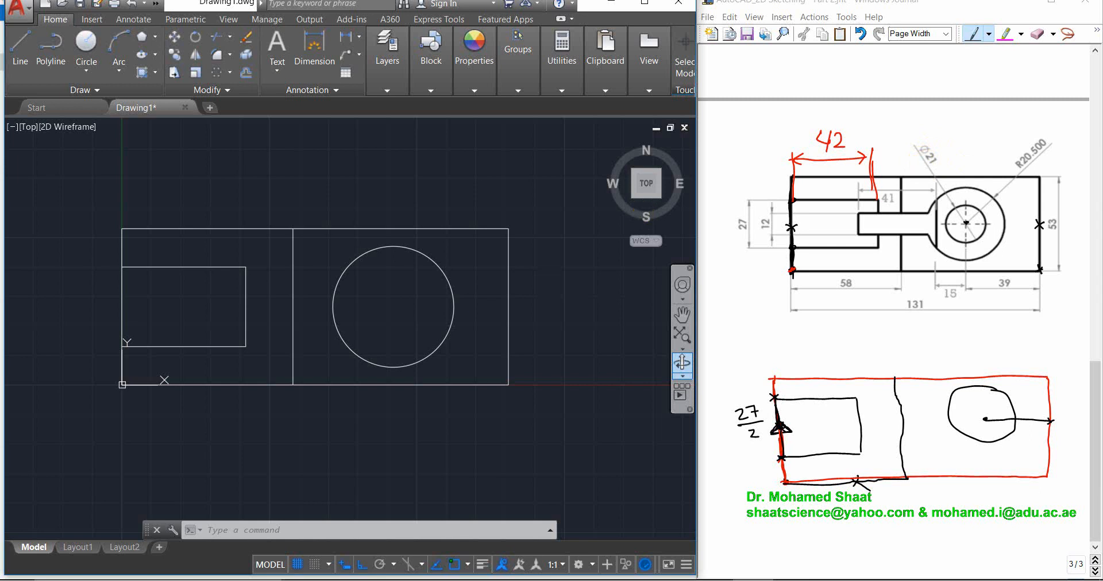
Draw a concentric circle with a diameter of 21 at the centre of the existing circle
click(86, 43)
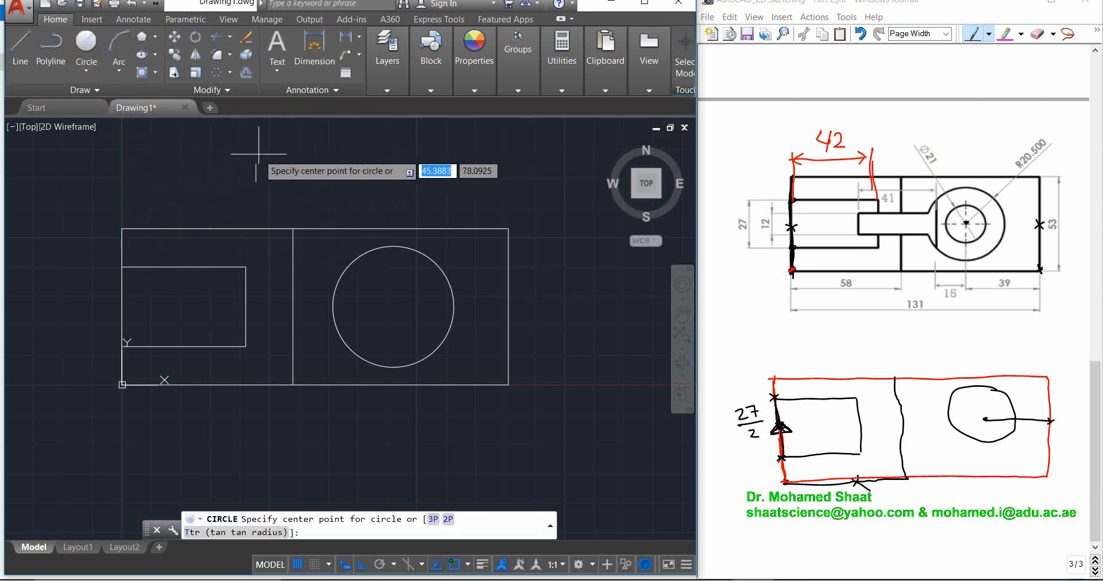
key(Escape)
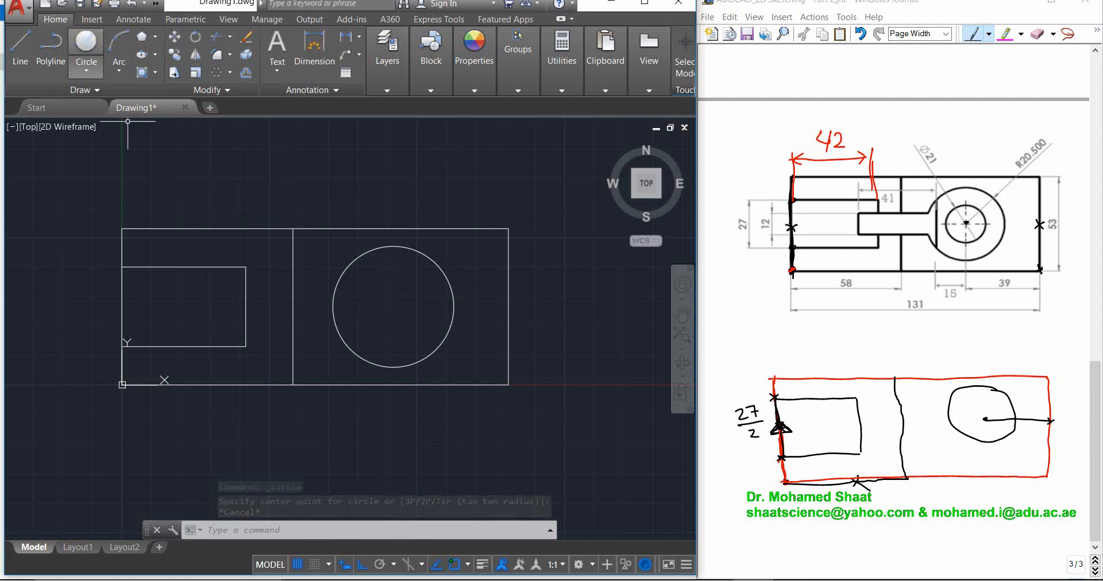
text(c)
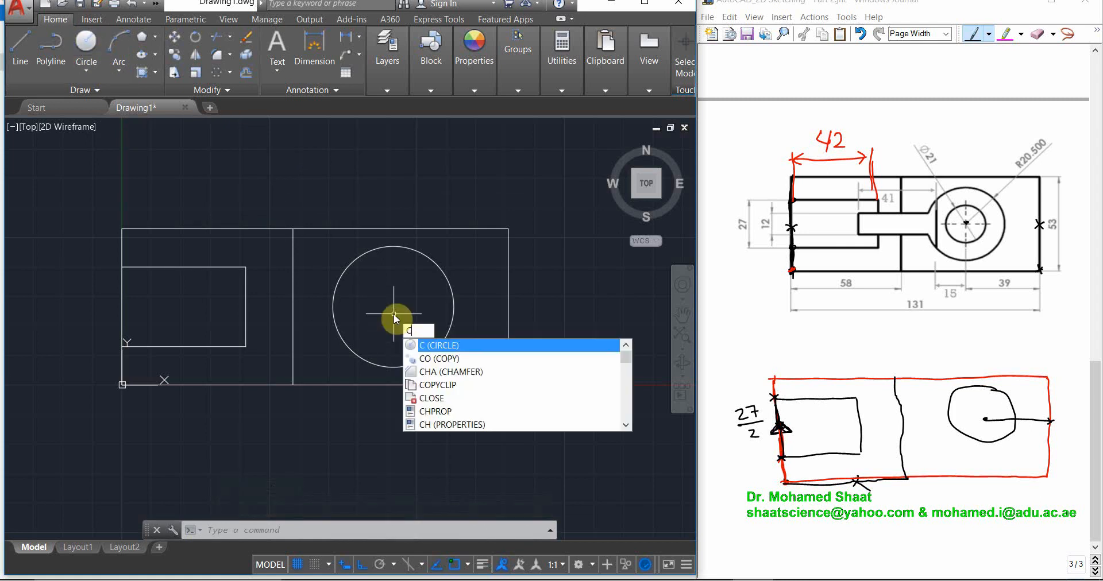
key(Return)
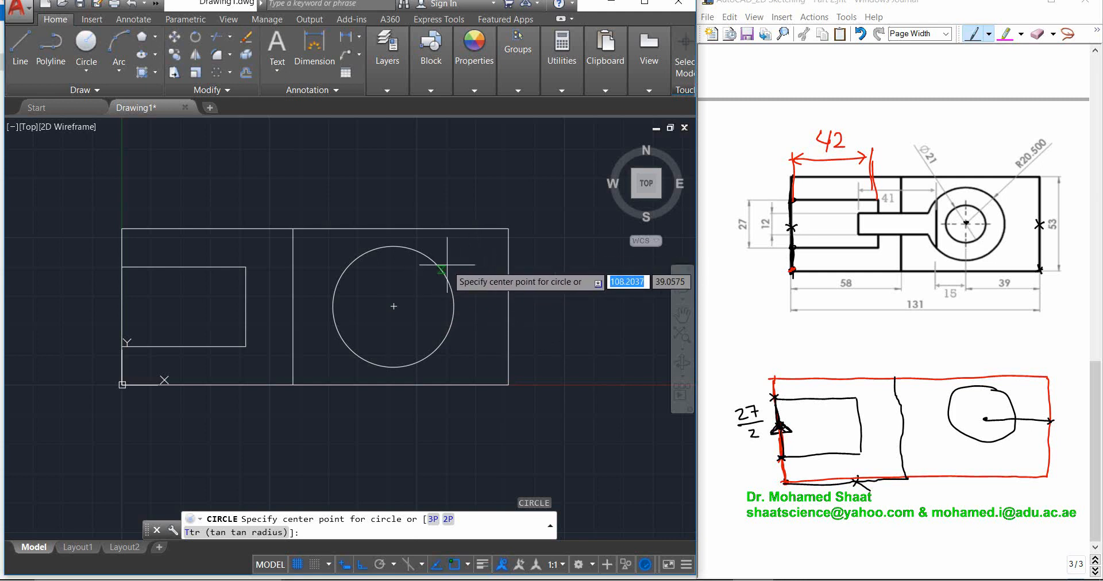
click(394, 307)
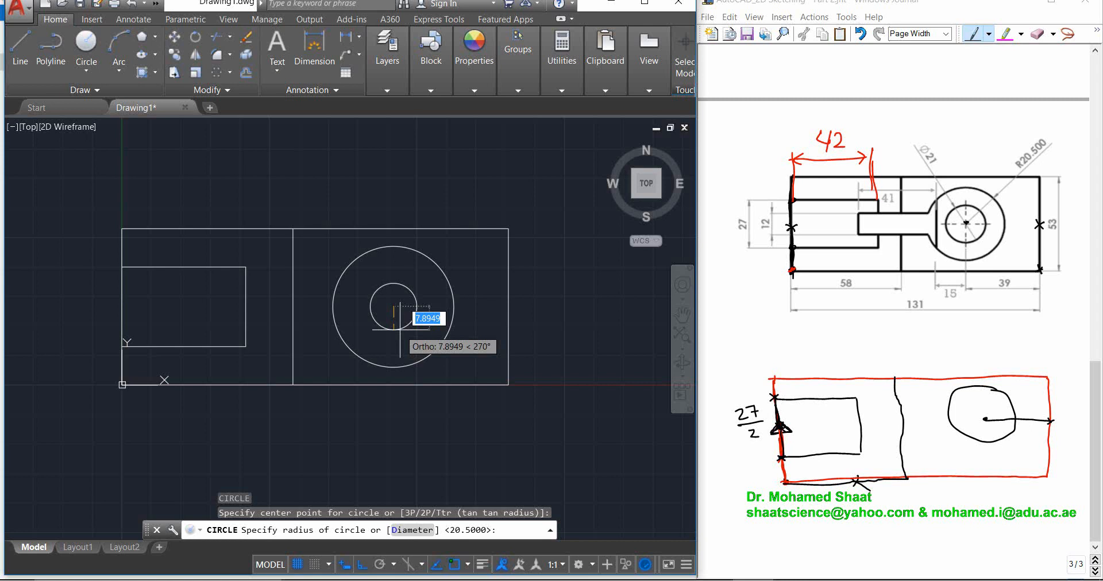
text(d)
key(Return)
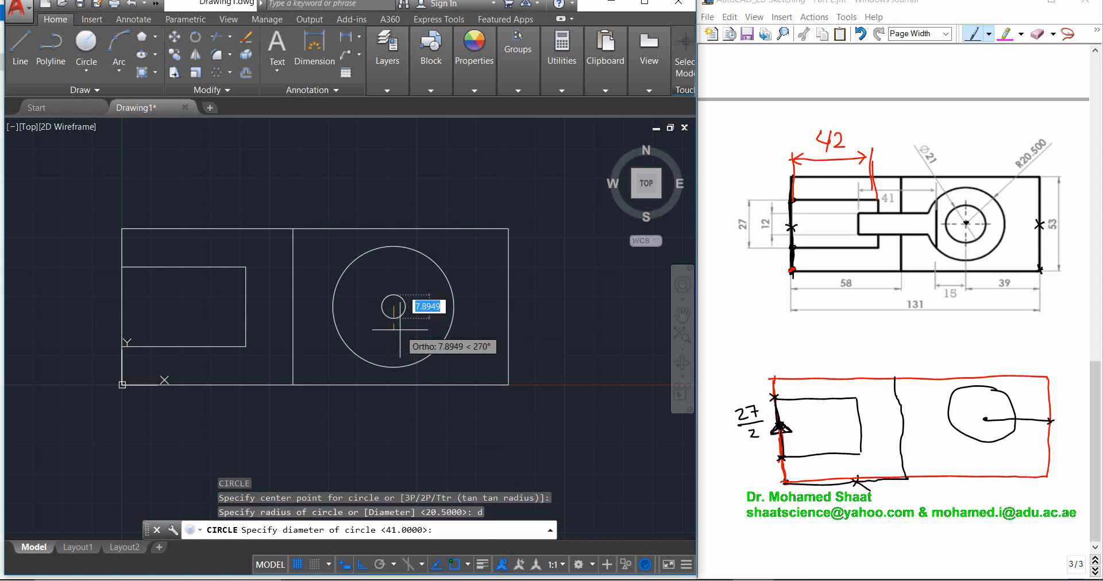
text(21)
key(Return)
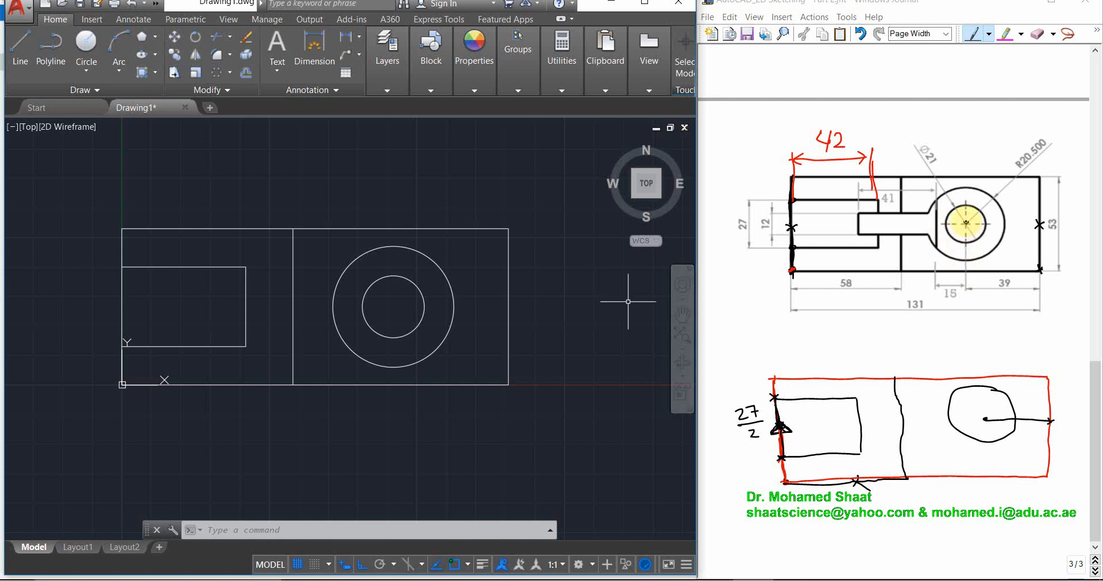
On the dimensioned part, draw a horizontal stroke from the circles' centre to the vertical chord 15 to its left
right_click(965, 223)
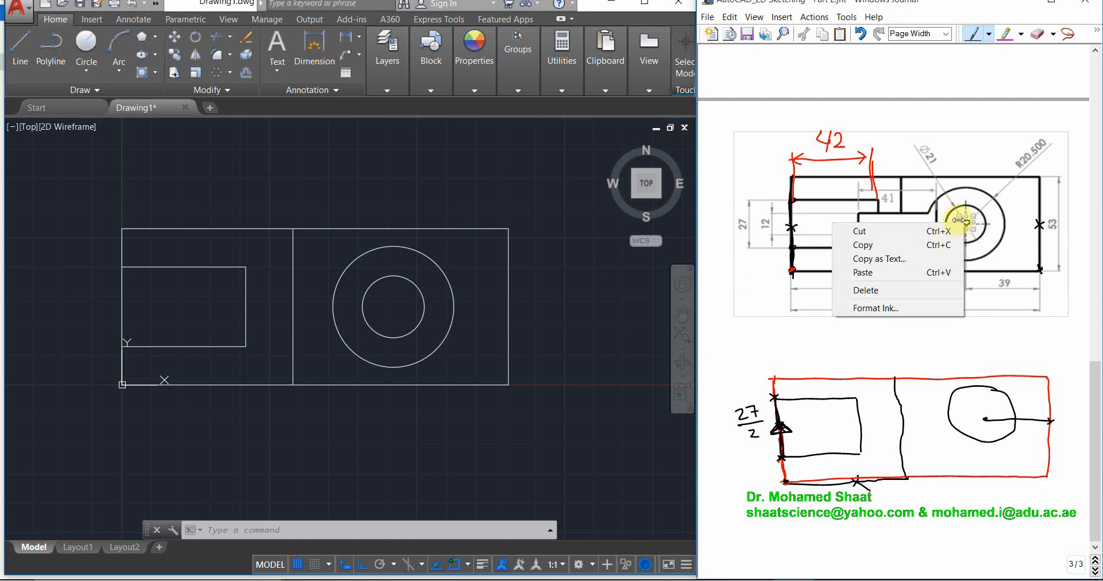
click(965, 225)
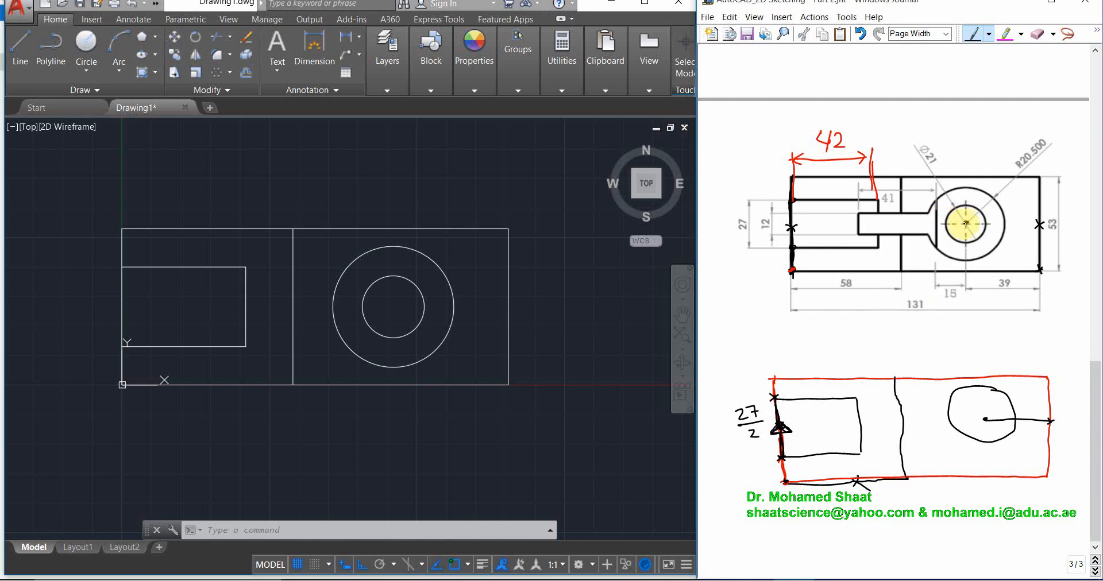
drag(965, 223, 956, 224)
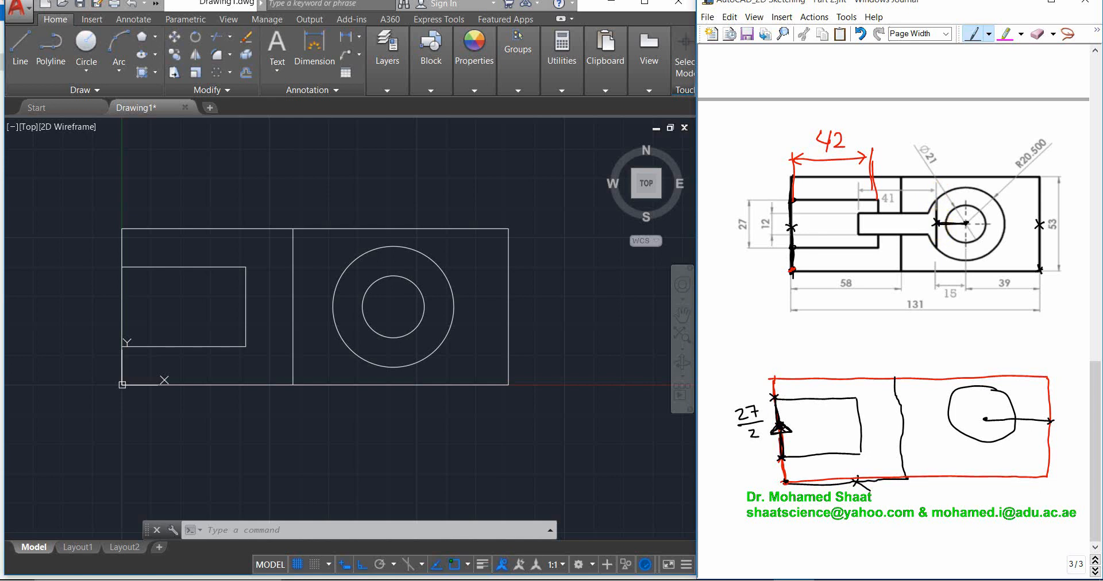
Extend the vertical chord with strokes above and below the part and mark crosses along it near both ends
drag(937, 183, 939, 164)
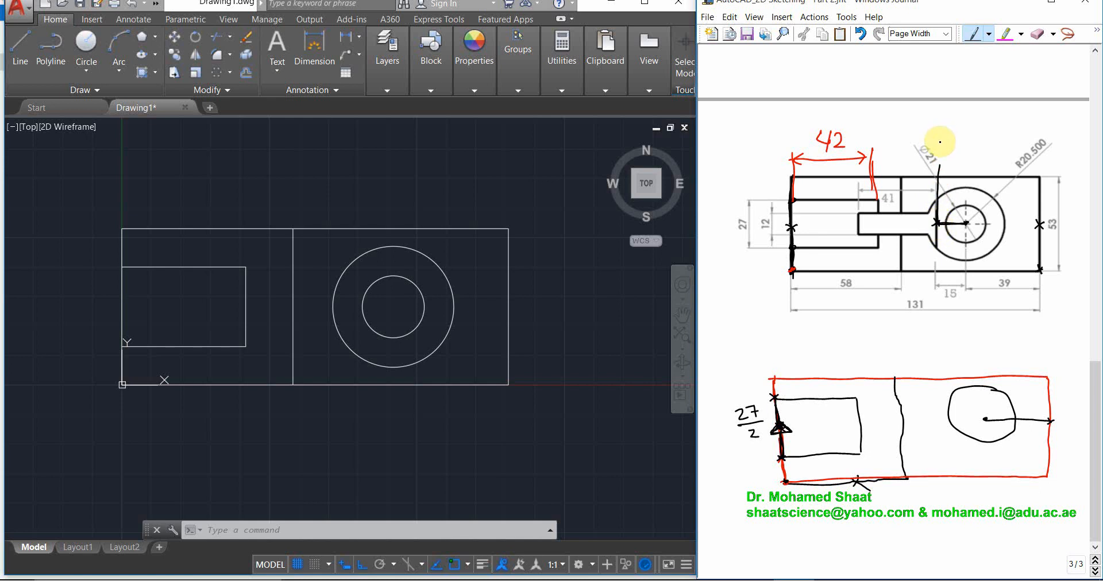
drag(934, 220, 940, 227)
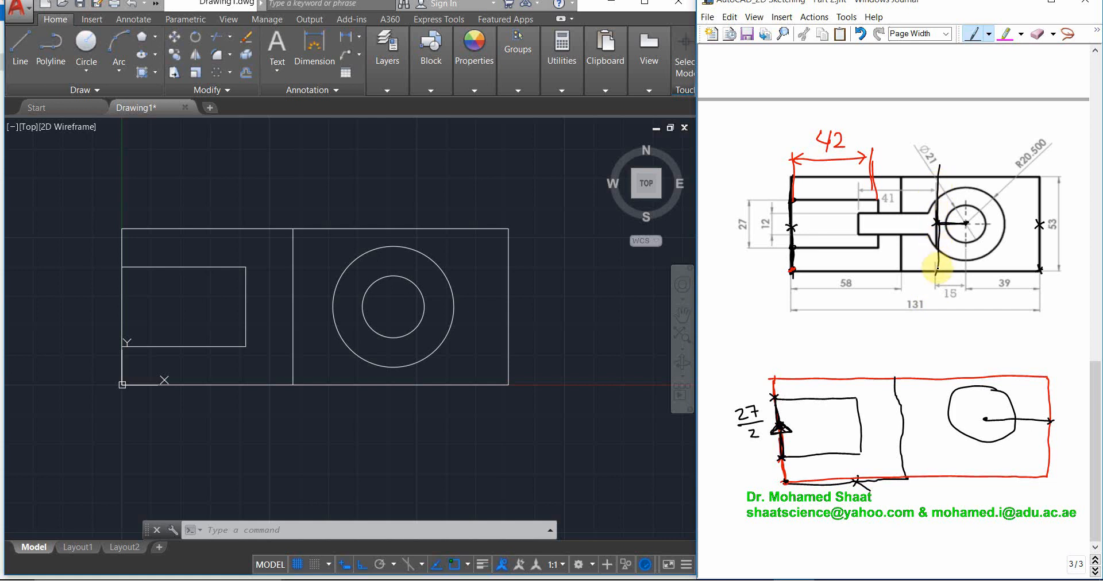
mouse_move(932, 254)
mouse_down()
mouse_move(943, 265)
mouse_move(932, 264)
mouse_up()
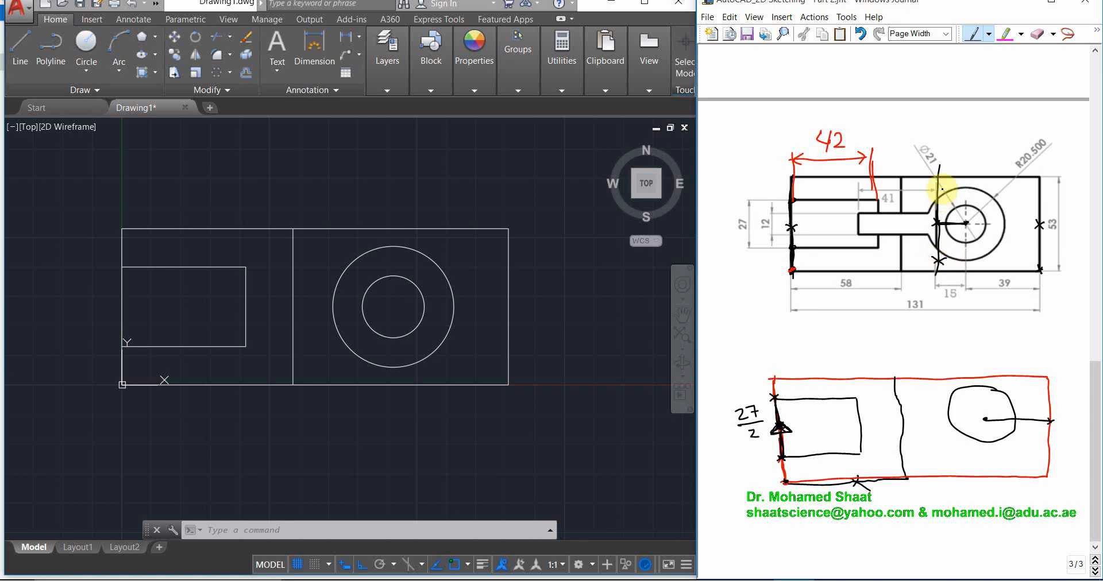
mouse_move(932, 182)
mouse_down()
mouse_move(943, 192)
mouse_move(932, 191)
mouse_up()
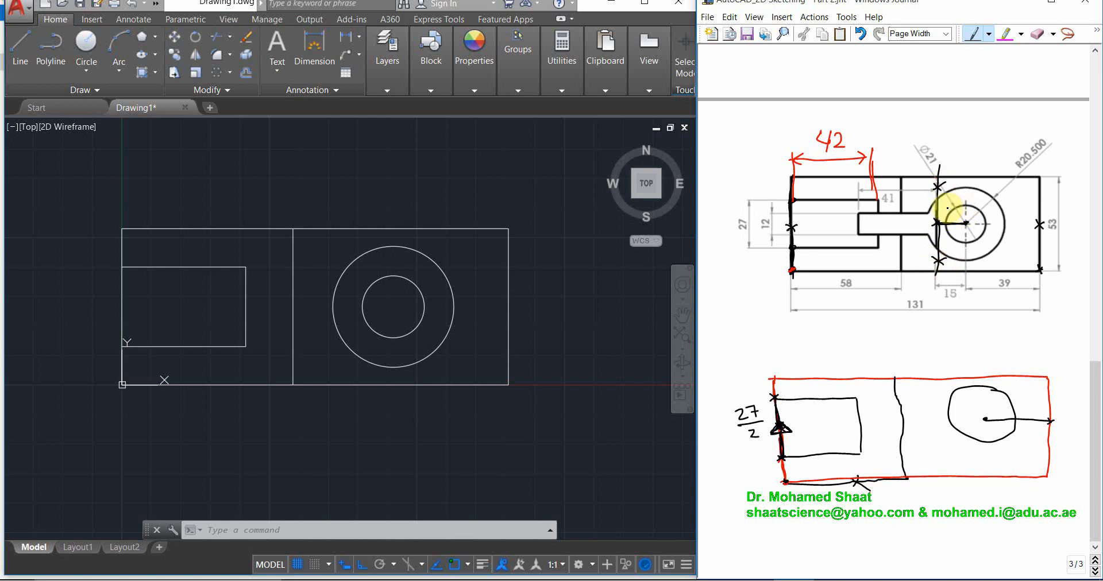
Undo the crosses and the vertical strokes drawn along the chord
key(ctrl+z)
key(ctrl+z)
key(ctrl+z)
key(ctrl+z)
key(ctrl+z)
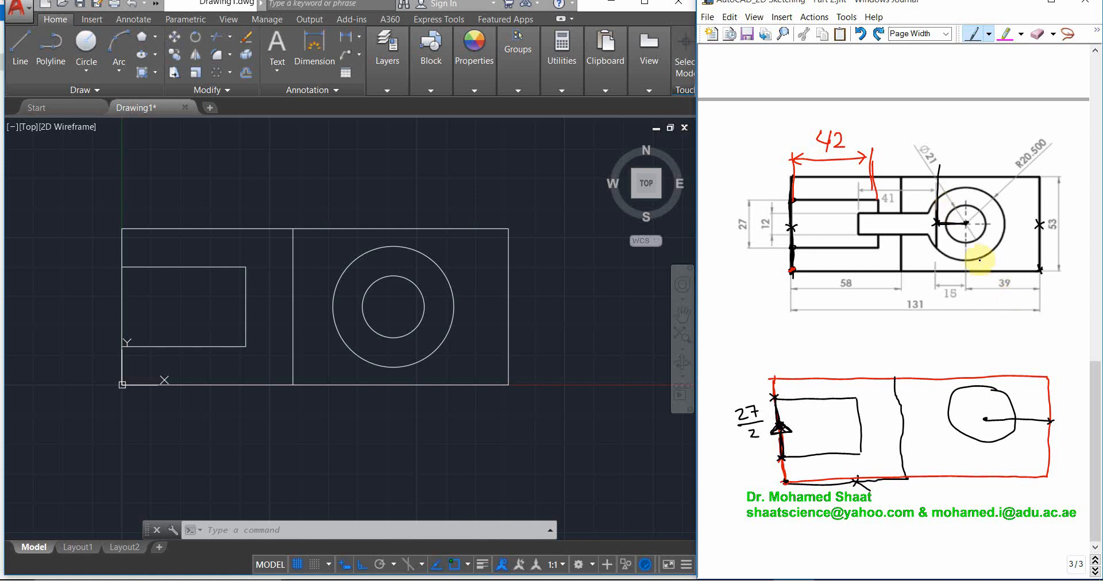
key(ctrl+z)
key(ctrl+z)
key(ctrl+z)
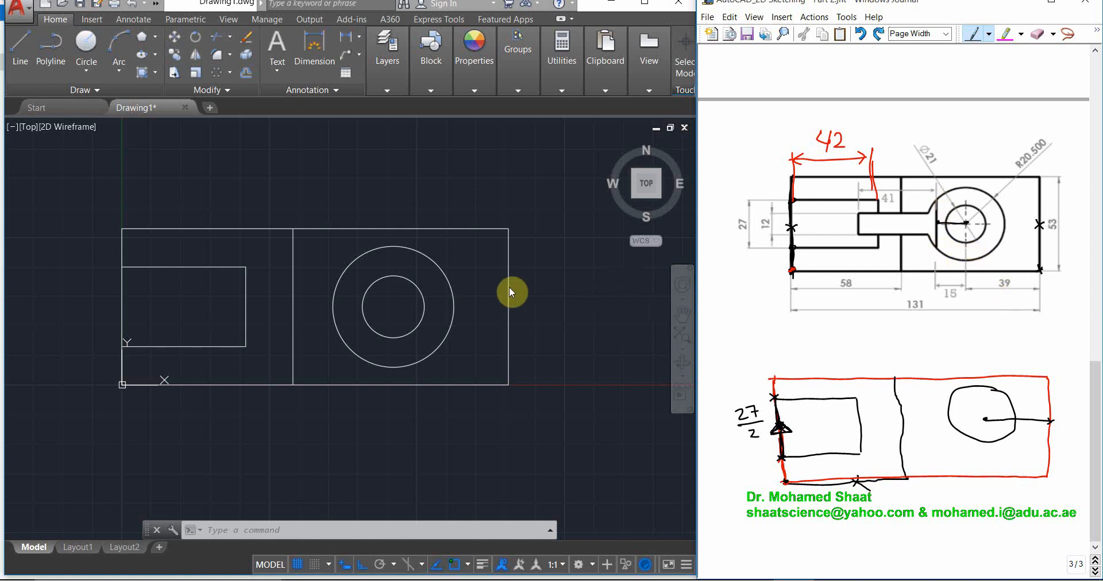
Draw a horizontal line 15 long from the circles' common centre towards the divider, with Ortho on
click(26, 39)
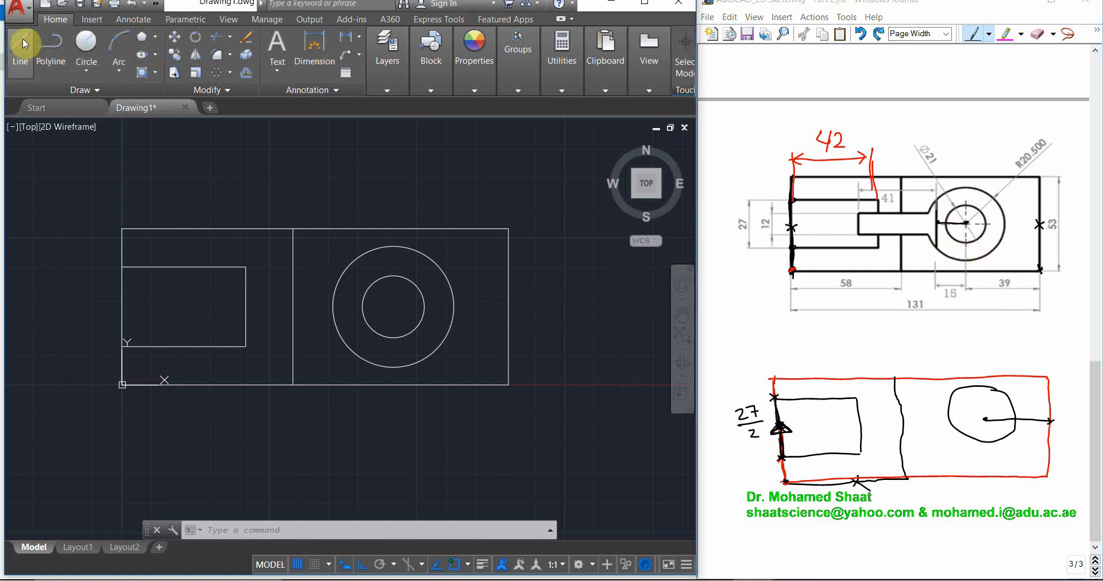
click(22, 39)
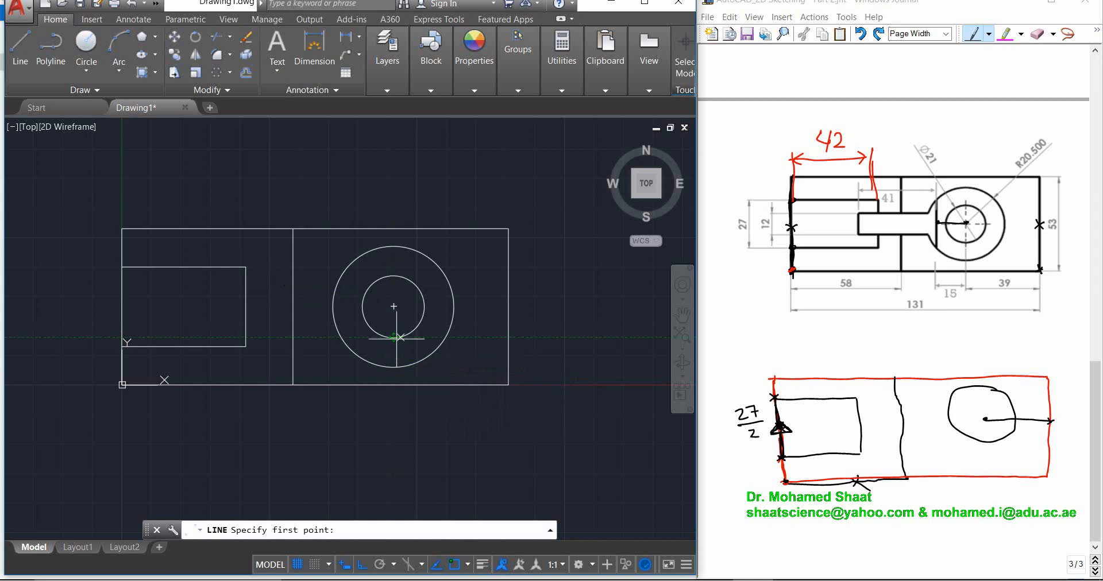
click(393, 306)
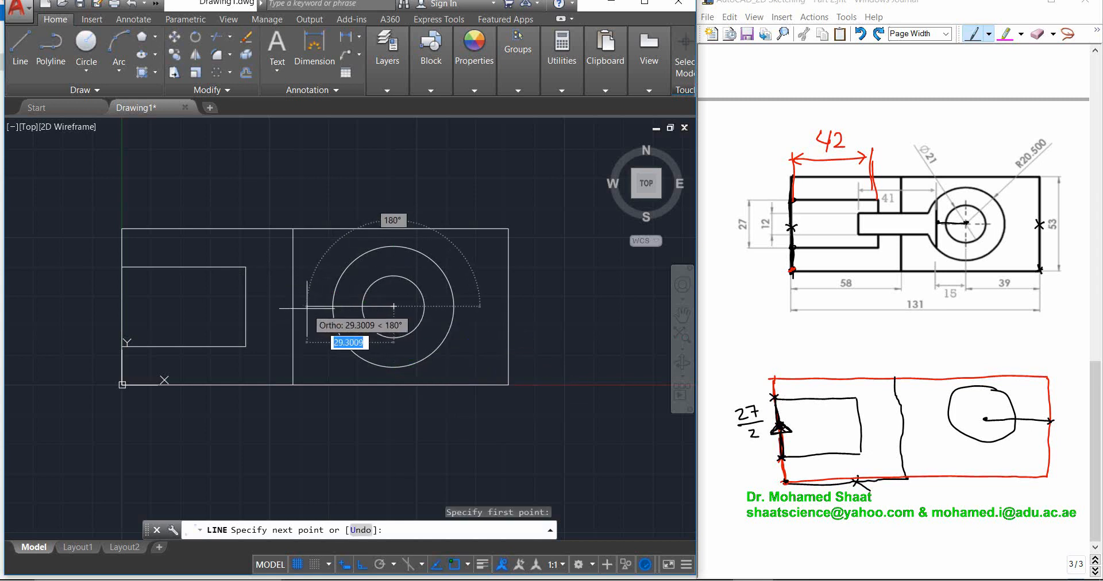
text(15)
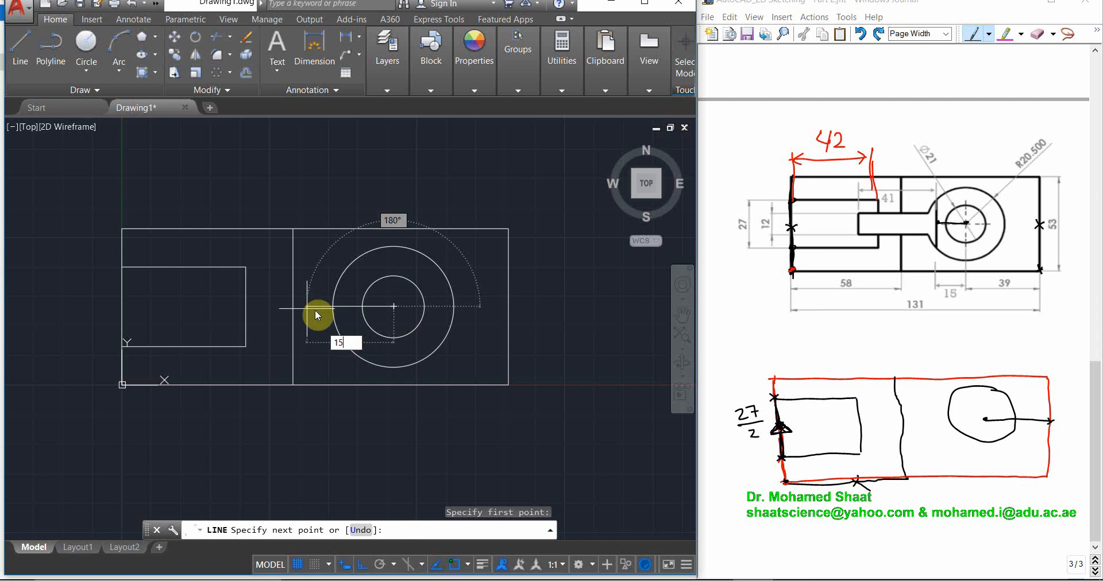
key(Return)
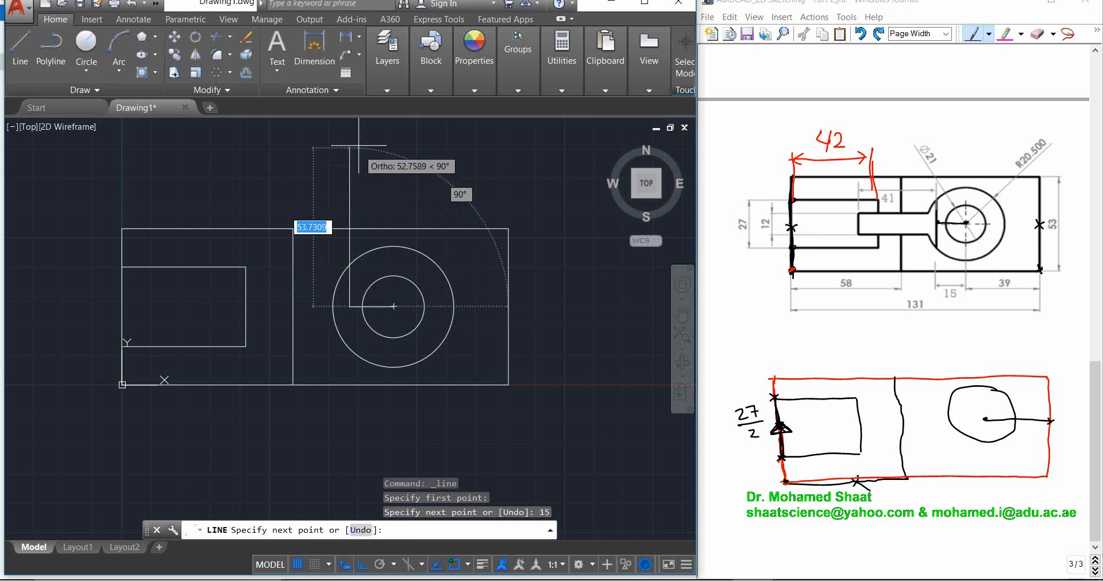
Continue the line vertically upward from its free end to just beyond the outer circle, about 22 long, and end the command
scroll(348, 291, up, 6)
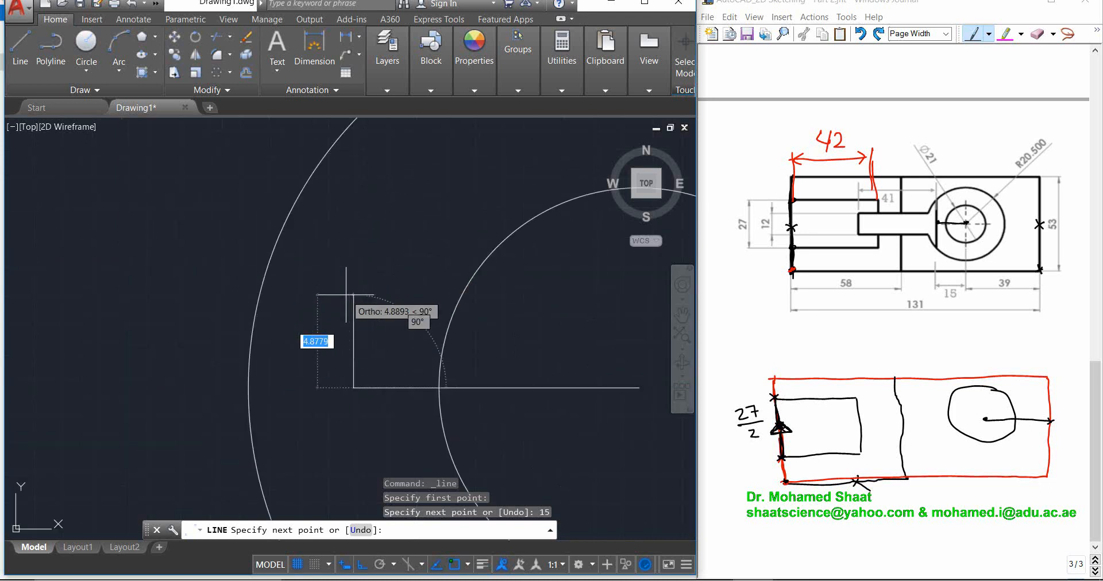
scroll(353, 296, down, 2)
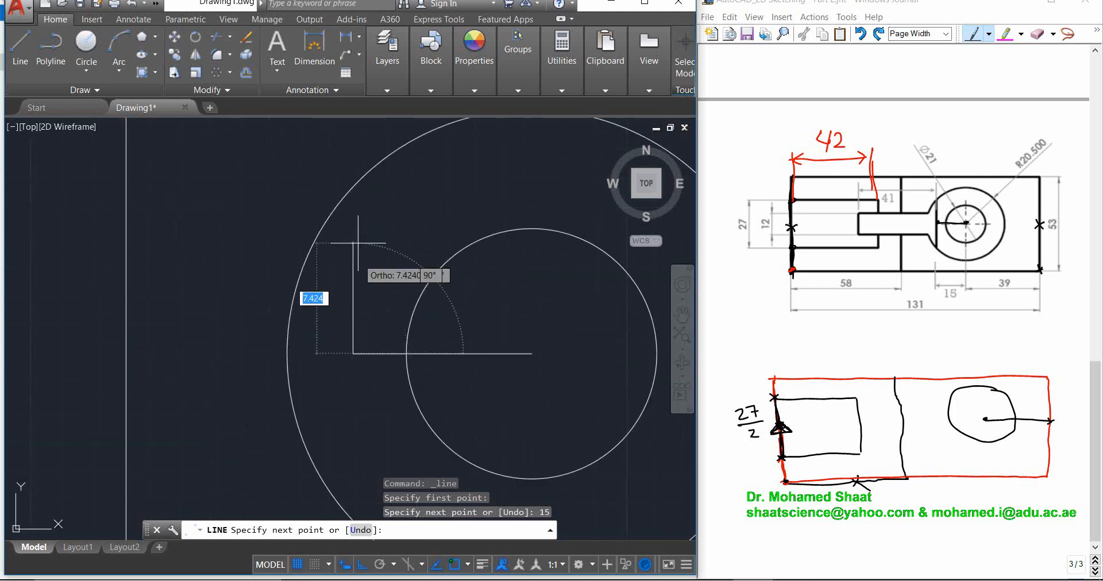
scroll(345, 259, down, 1)
scroll(353, 182, down, 2)
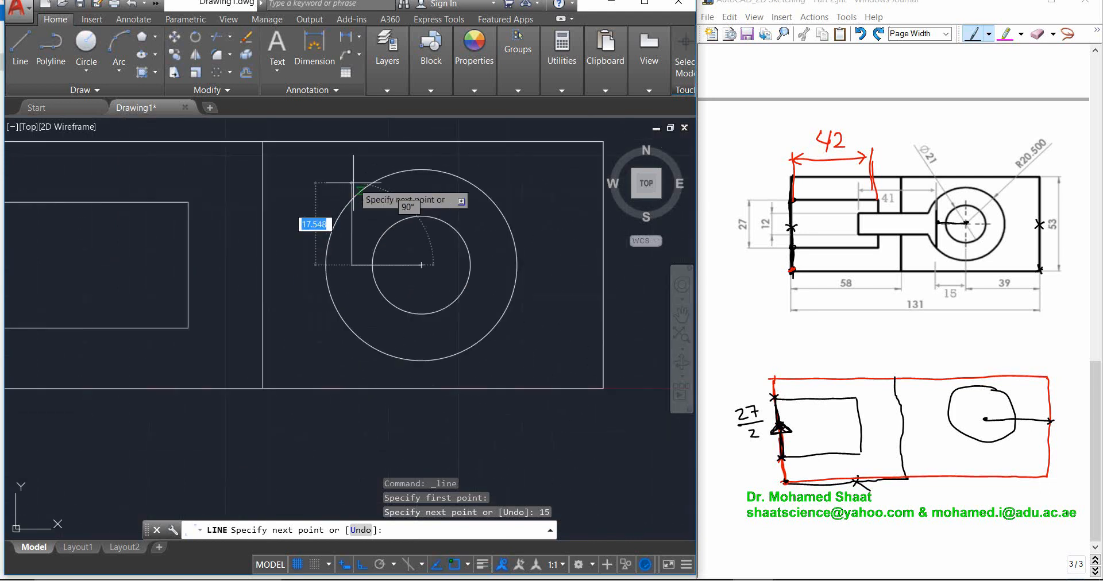
scroll(347, 172, up, 2)
scroll(350, 179, up, 2)
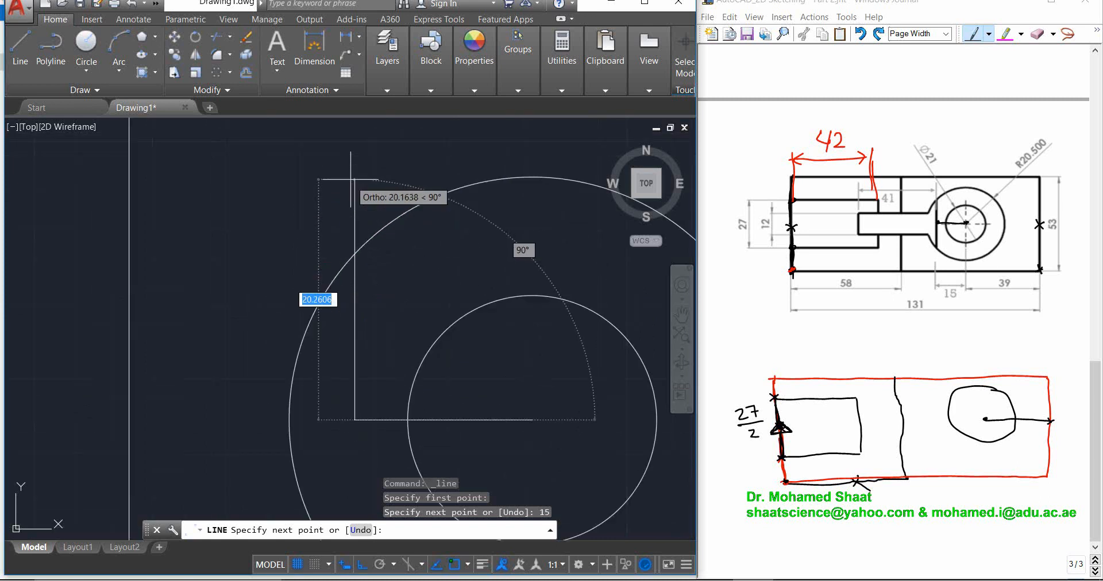
scroll(351, 178, down, 2)
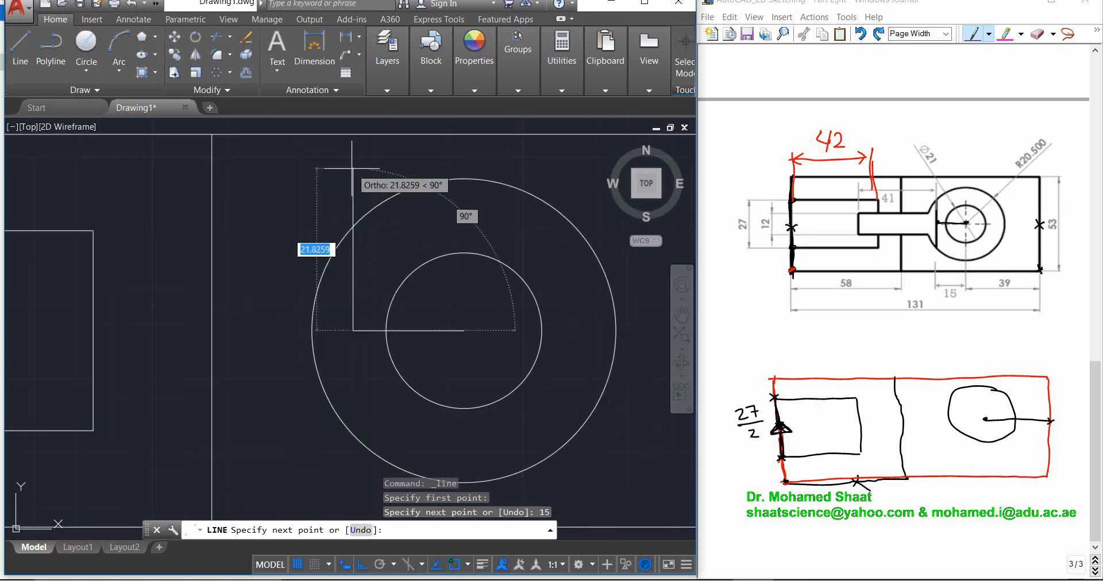
click(352, 169)
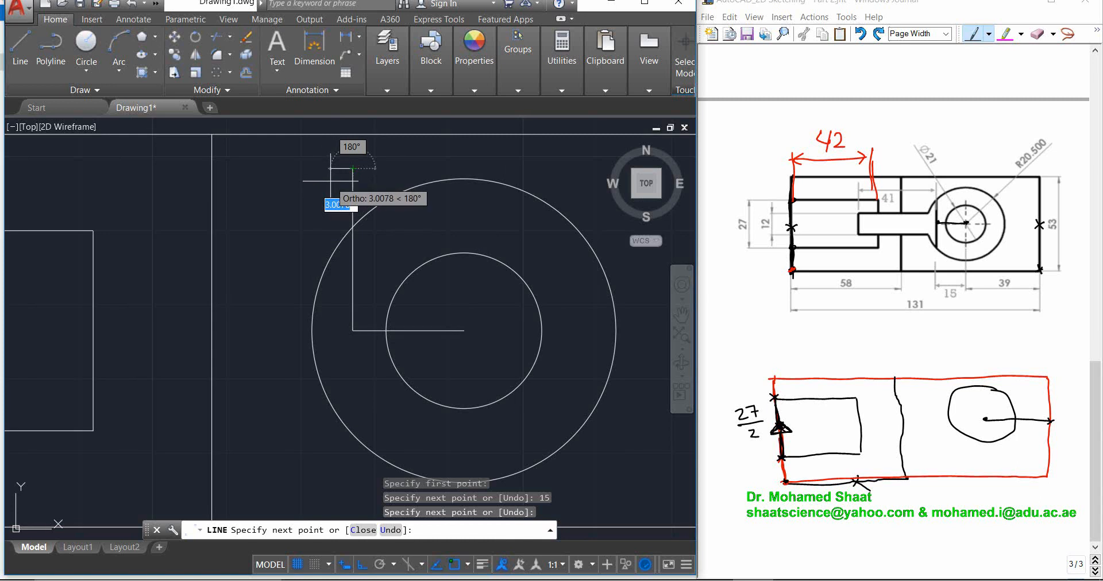
key(Escape)
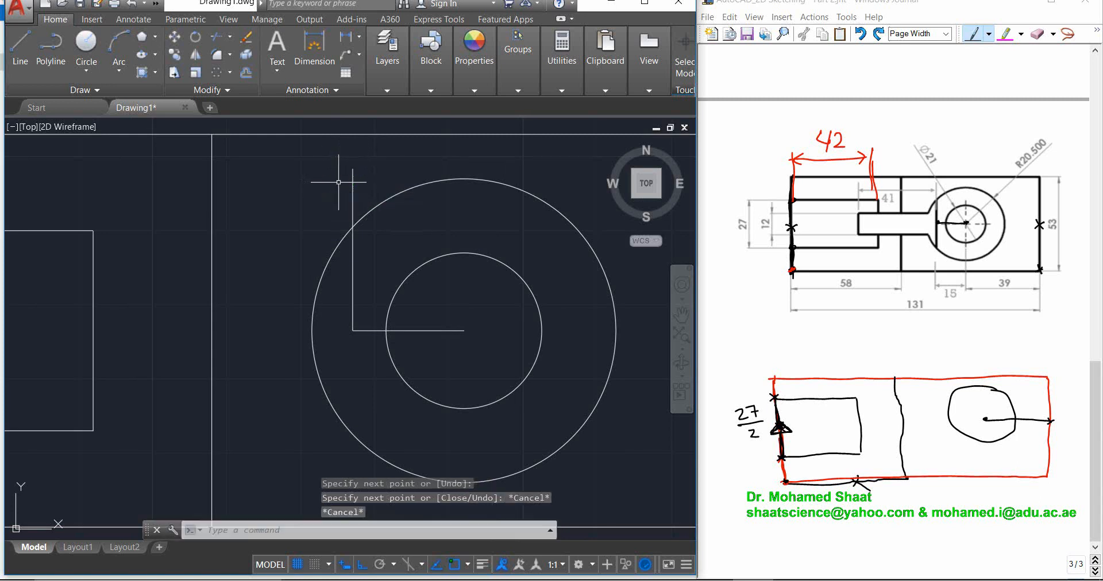
click(376, 177)
click(332, 185)
key(Escape)
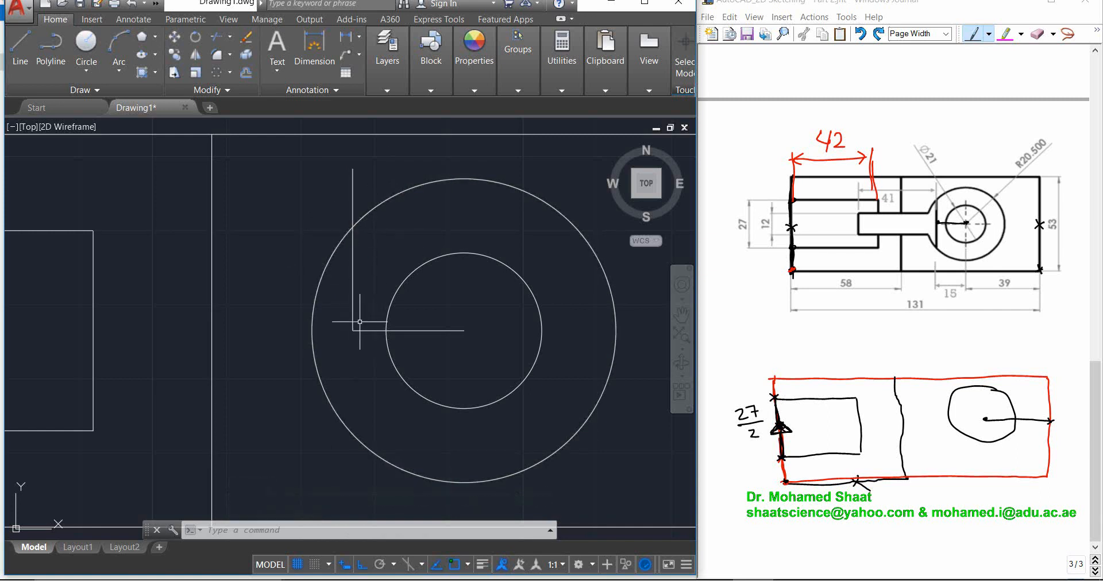
Start a line, and on the journal's lower sketch draw a short stroke from the circle's centre and a vertical chord with crosses near both ends
text(l)
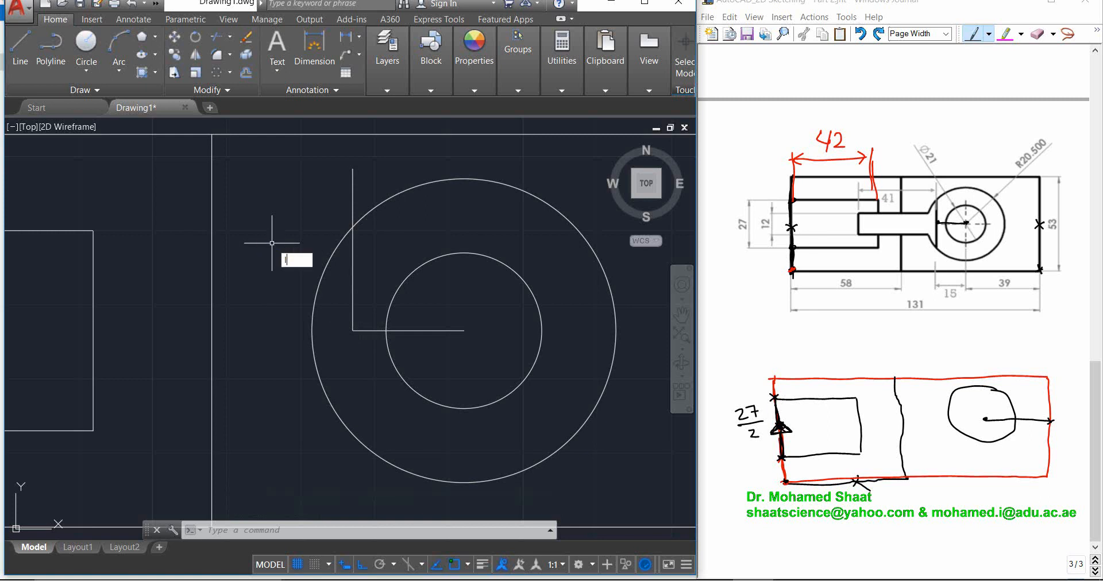
key(Return)
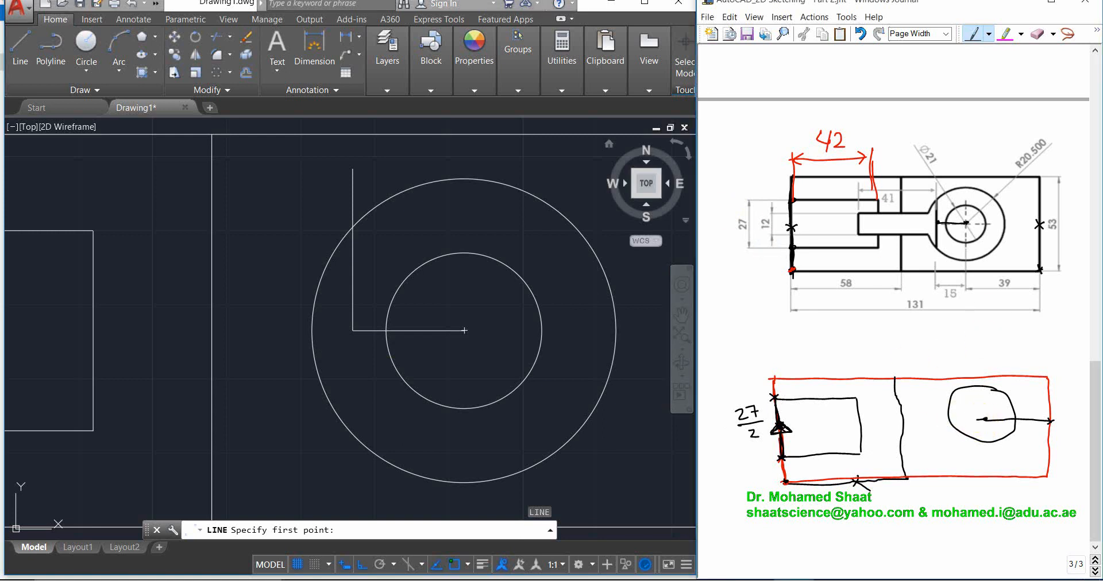
drag(984, 419, 963, 419)
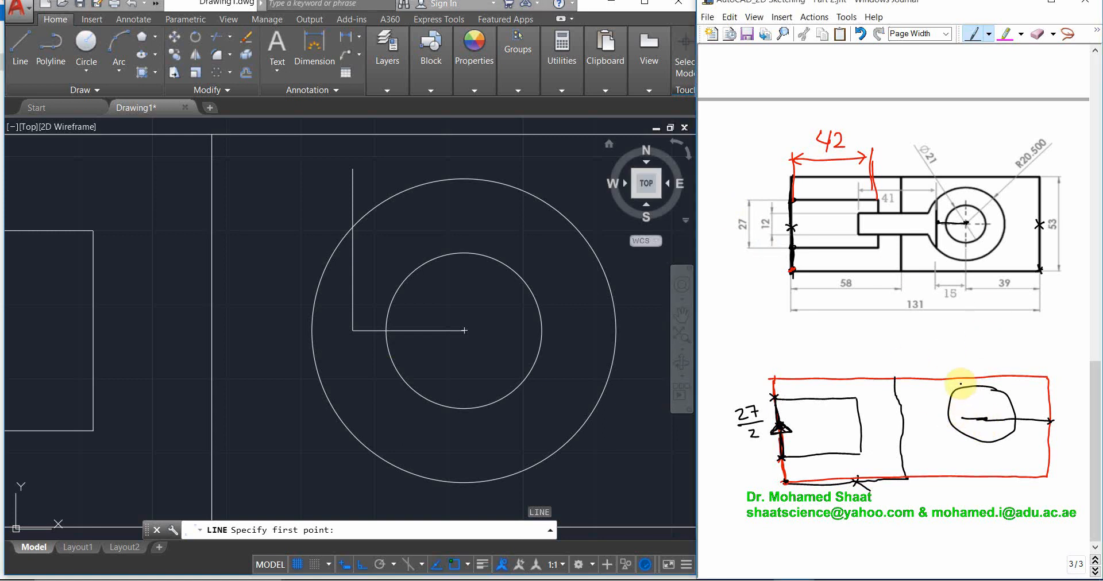
drag(961, 375, 957, 417)
drag(958, 379, 960, 383)
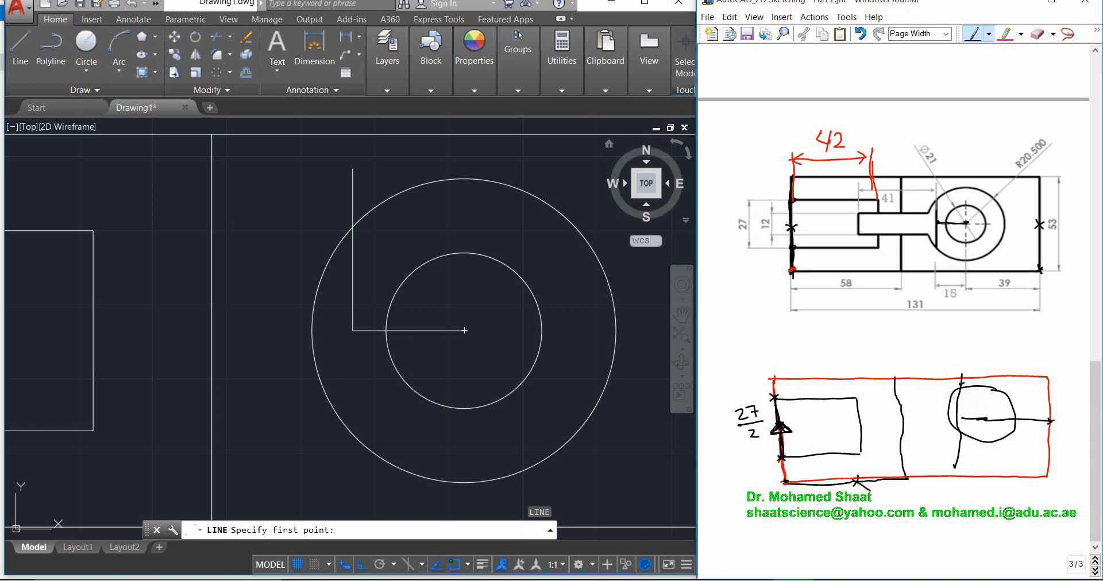
mouse_move(957, 442)
mouse_down()
mouse_move(966, 458)
mouse_move(951, 456)
mouse_up()
drag(968, 375, 952, 379)
drag(958, 374, 966, 380)
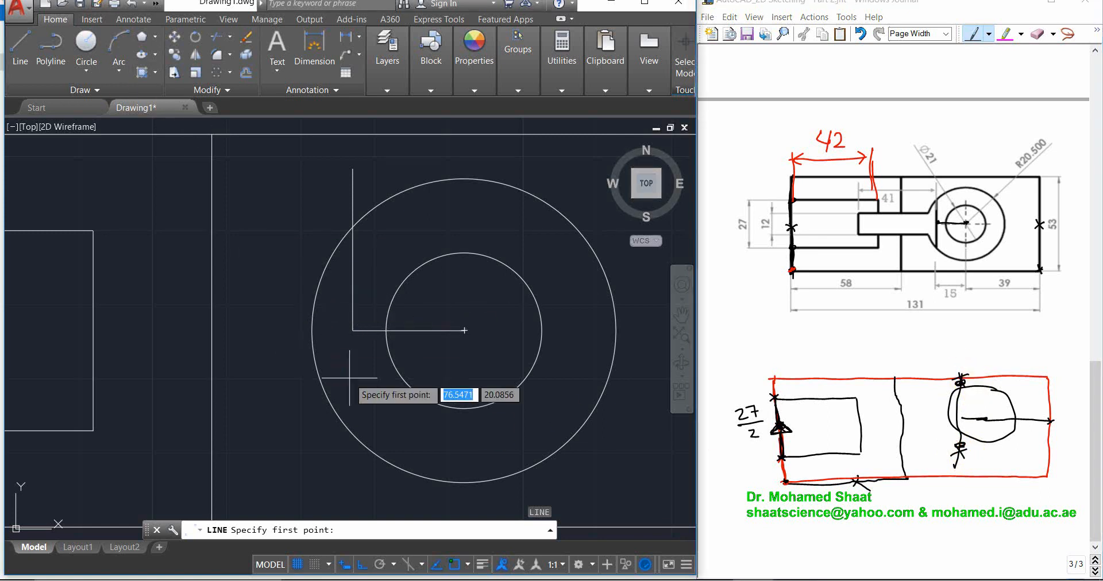
Draw a vertical line from the free end of the horizontal 15 line downward to just beyond the outer circle
click(353, 330)
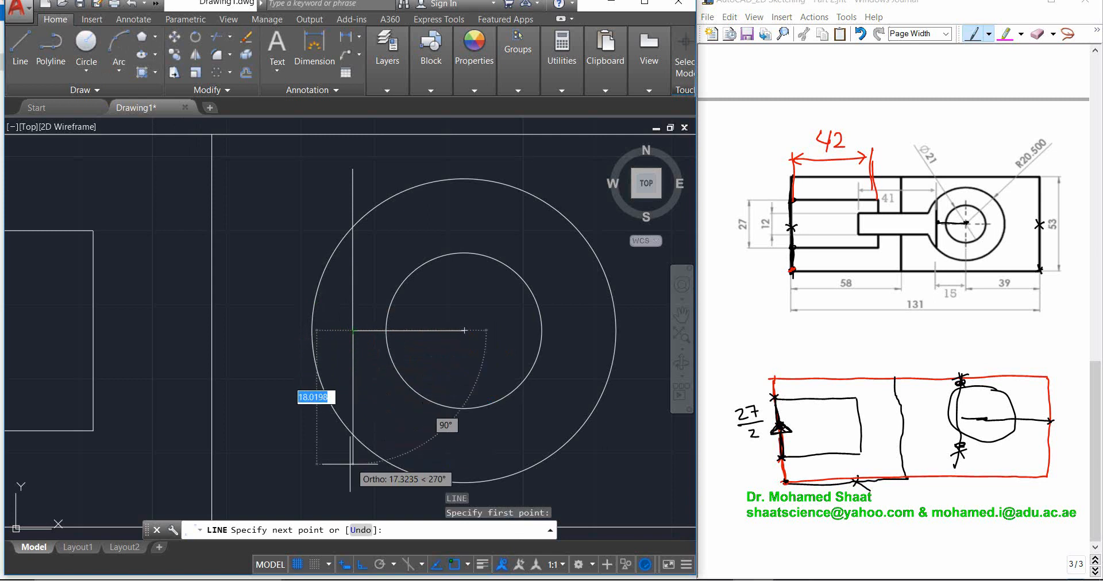
click(264, 484)
key(Escape)
Delete the horizontal construction line between the circles' centre and the vertical chord
scroll(276, 438, down, 5)
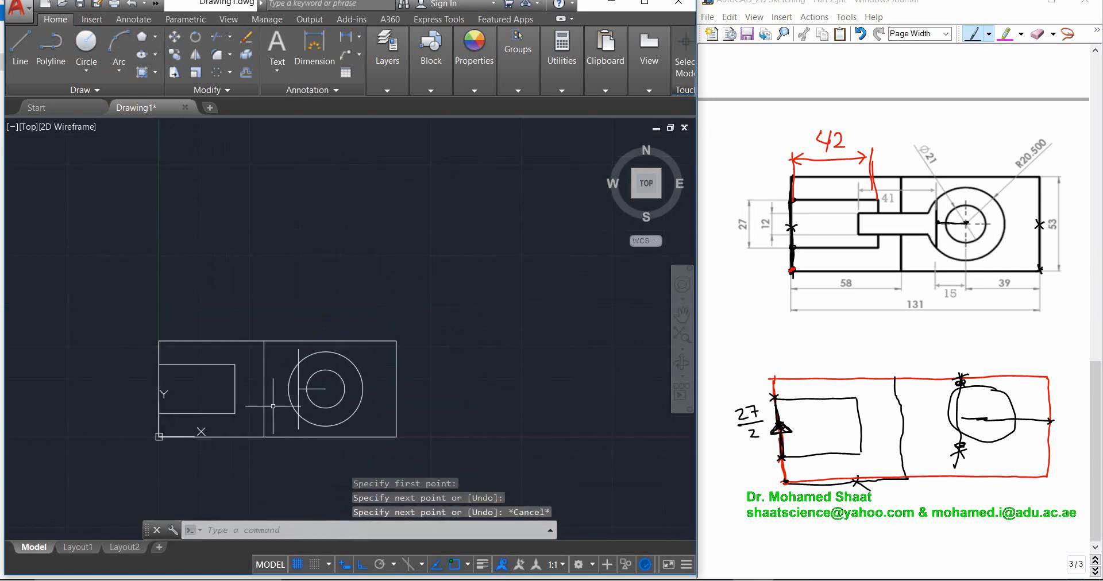
scroll(320, 339, up, 2)
scroll(320, 339, up, 4)
scroll(382, 296, up, 2)
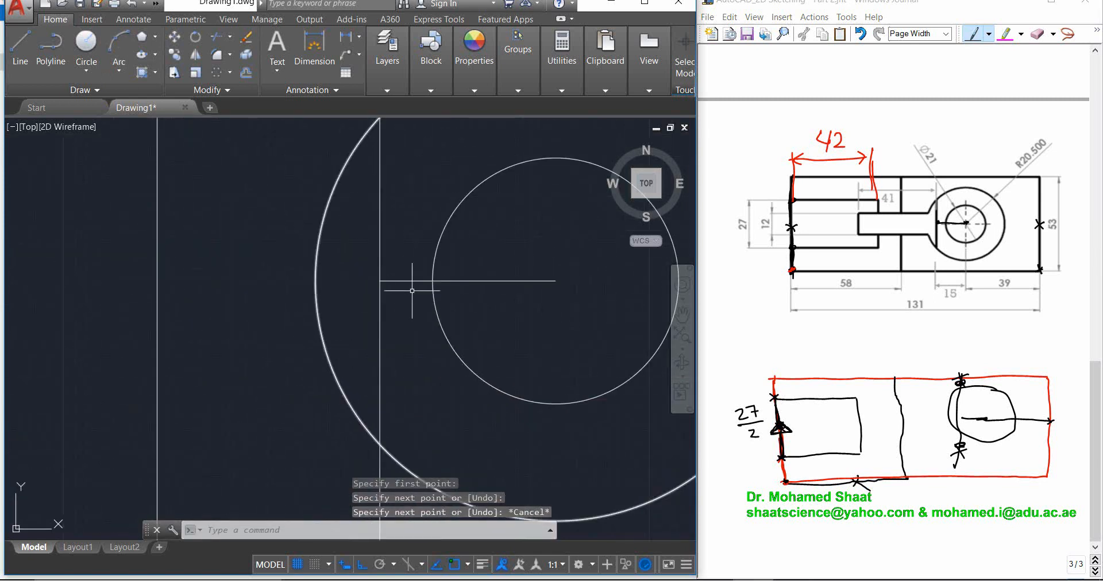
scroll(417, 266, down, 2)
click(417, 266)
click(402, 313)
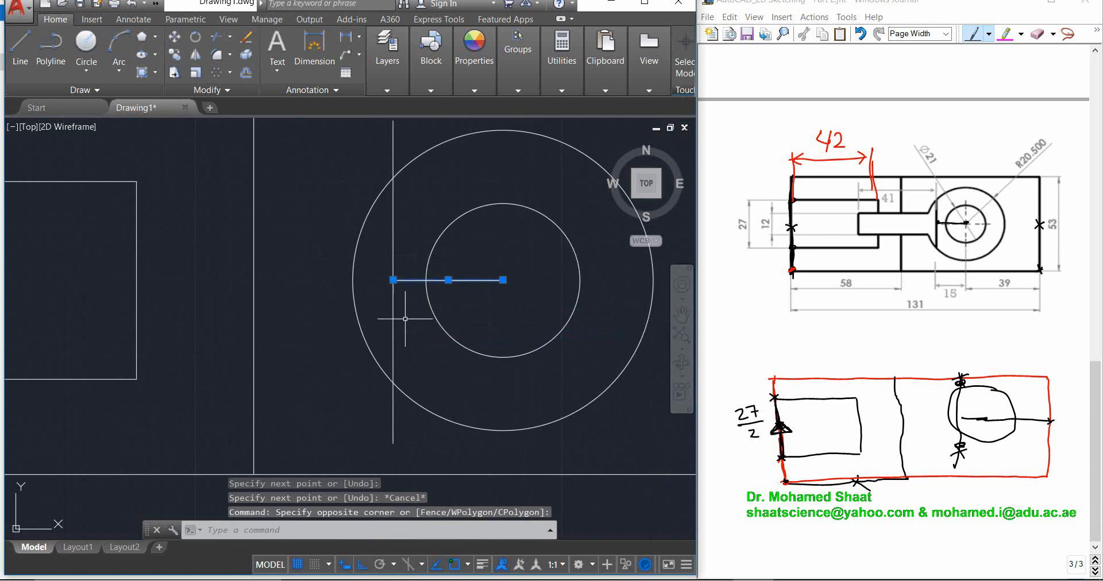
key(Delete)
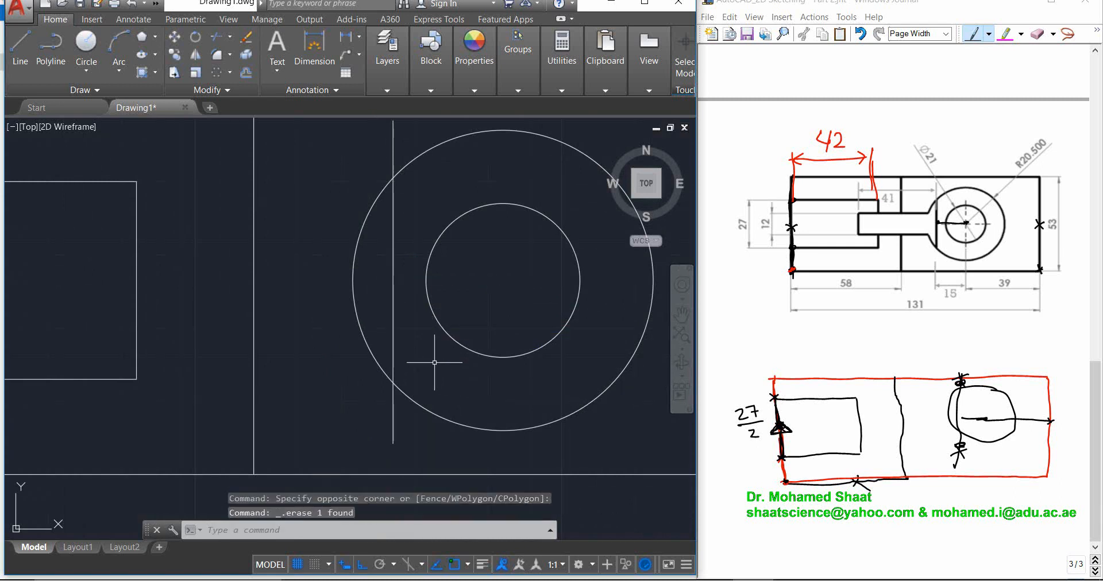
Trim both ends of the vertical chord lines outside the outer circle, using all objects as cutting edges
scroll(407, 302, down, 2)
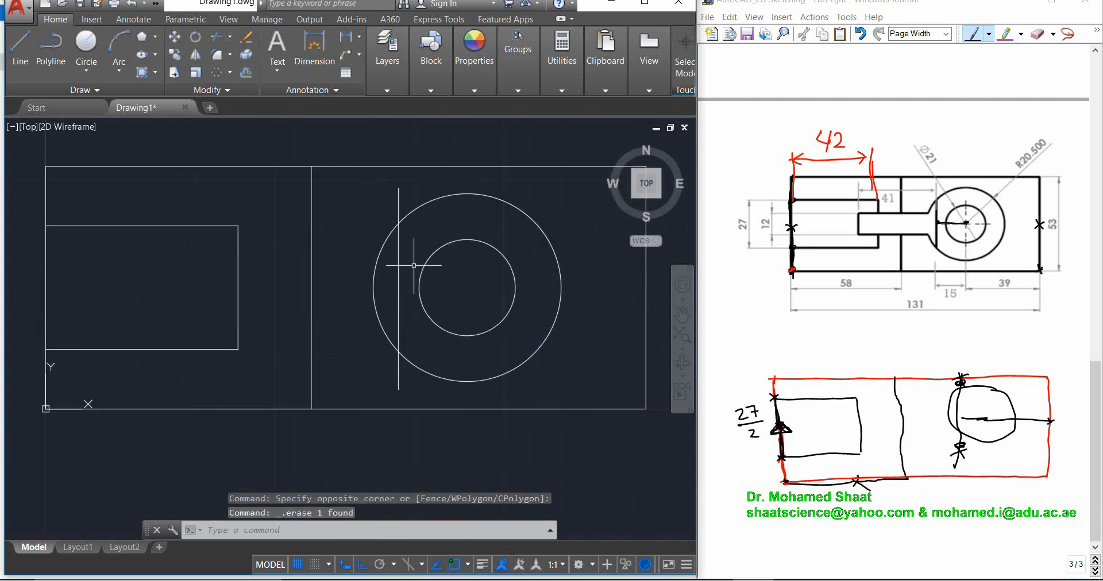
click(216, 37)
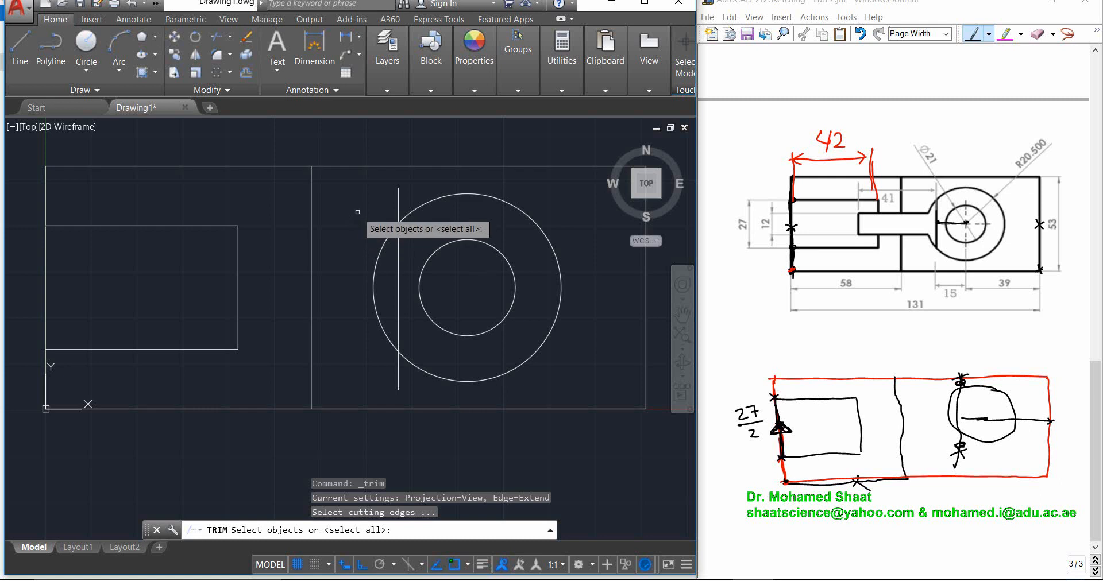
key(Return)
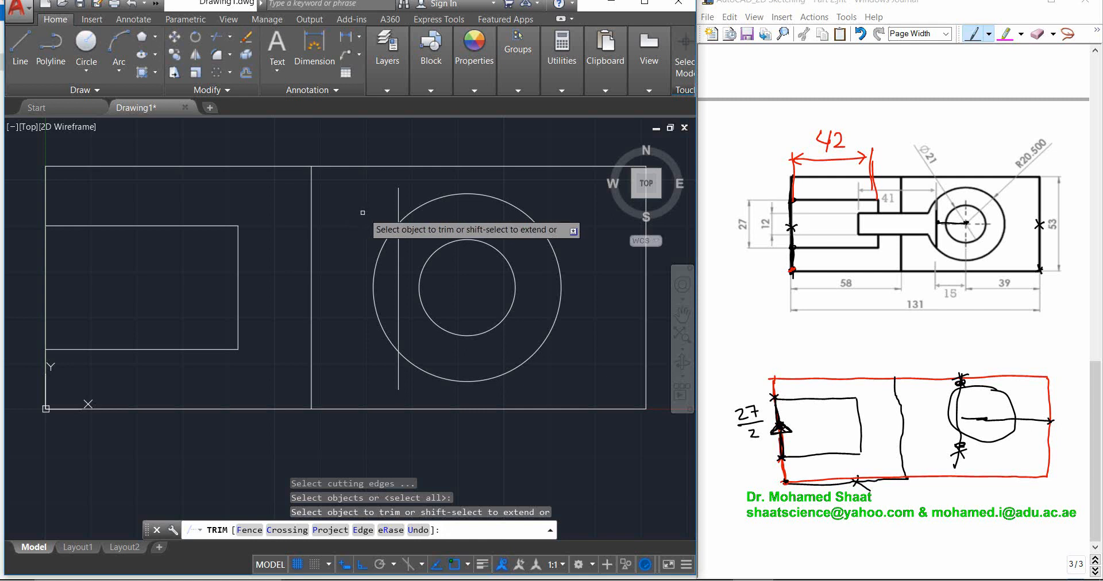
click(398, 198)
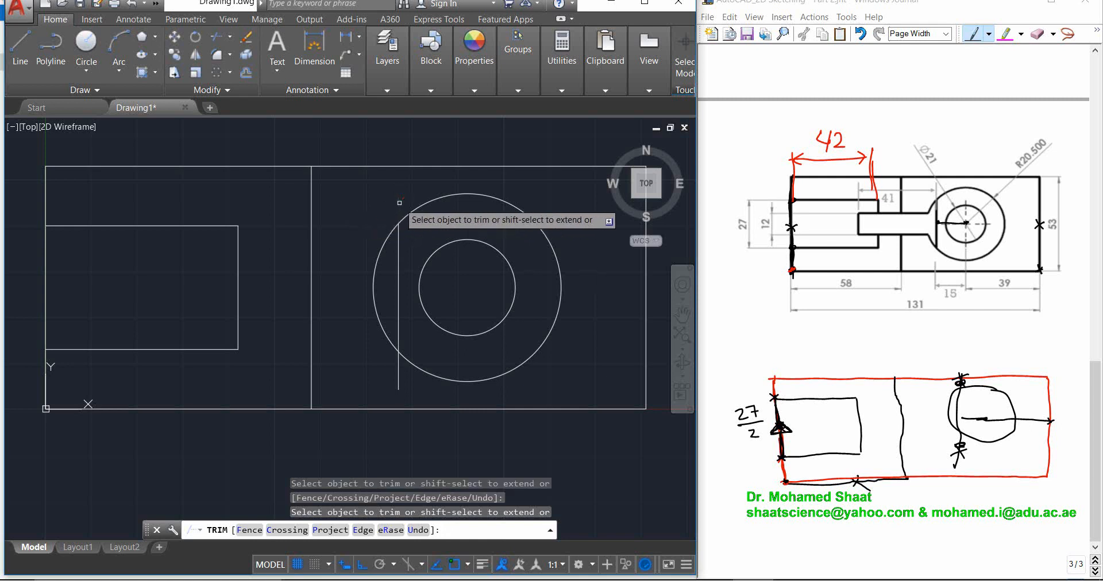
click(398, 379)
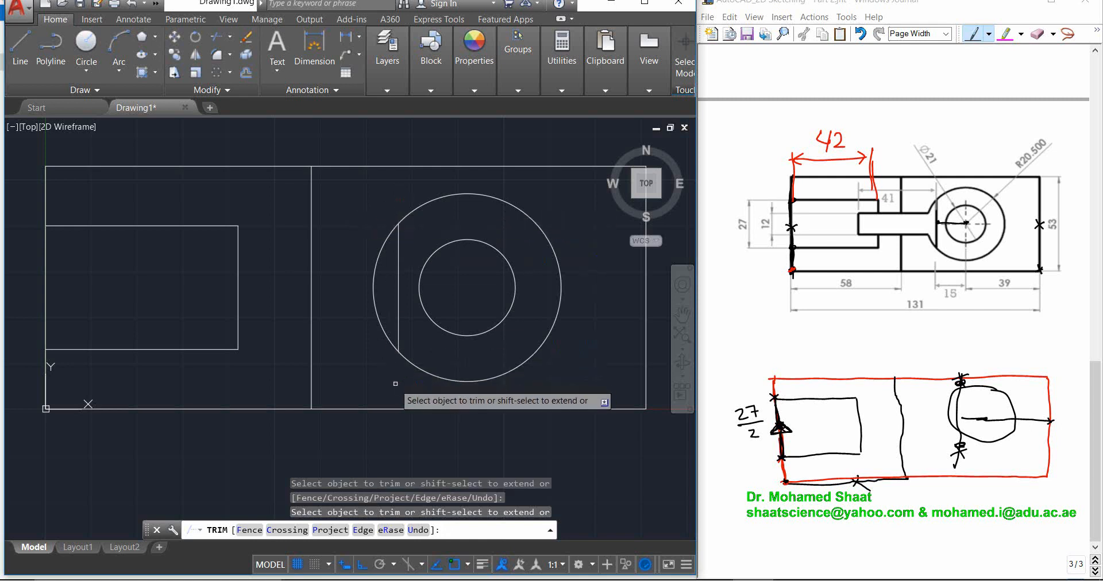
click(363, 364)
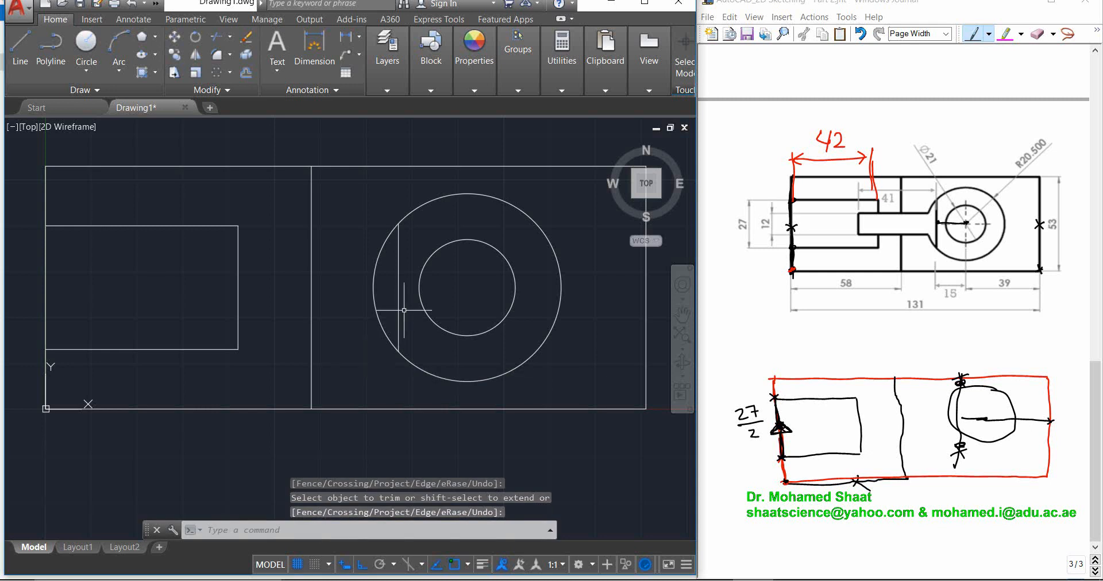
click(378, 335)
key(Escape)
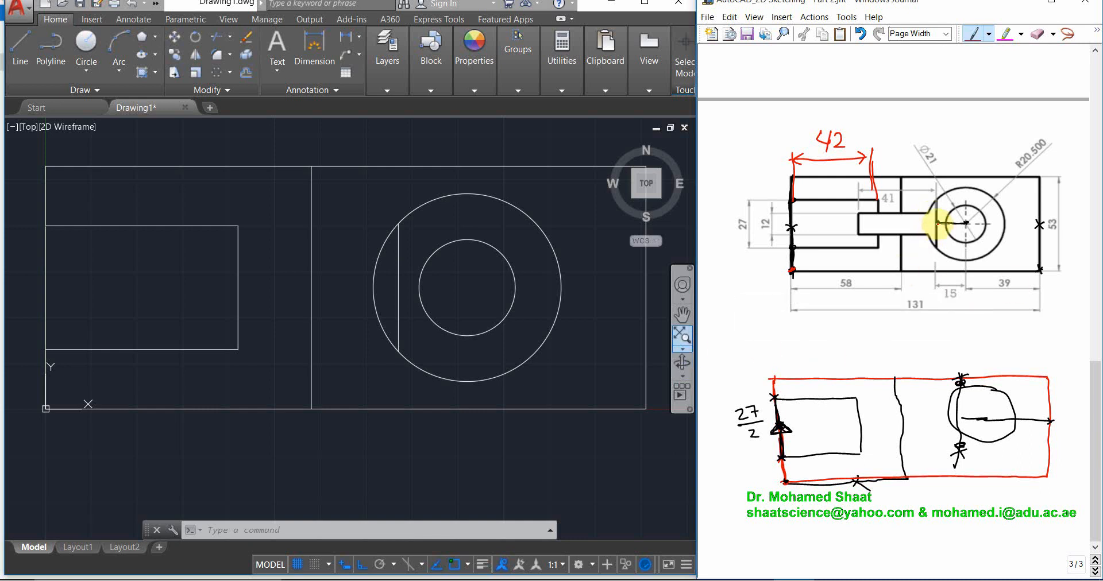
On the journal's dimensioned part, trace the arm's centreline in red from the chord to the arm's end, plus its end and horizontal edges
drag(937, 222, 931, 222)
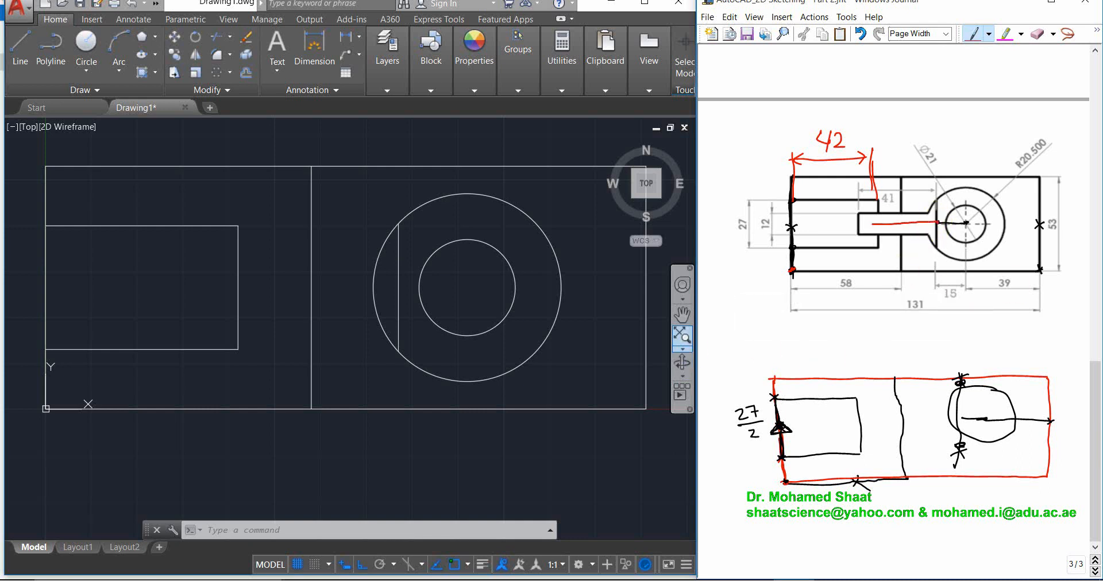
drag(860, 224, 871, 224)
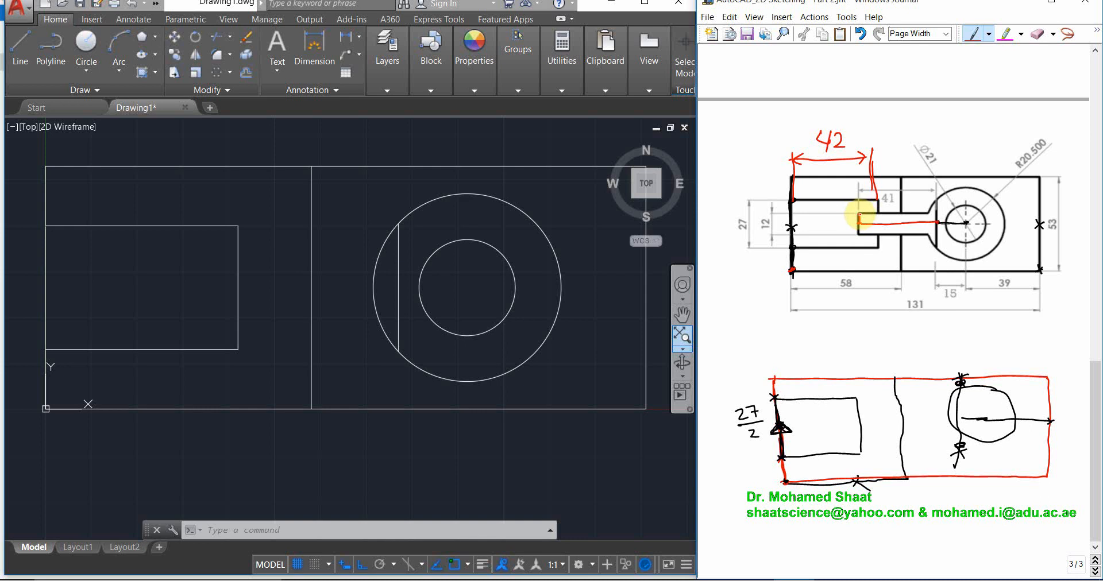
drag(859, 216, 951, 214)
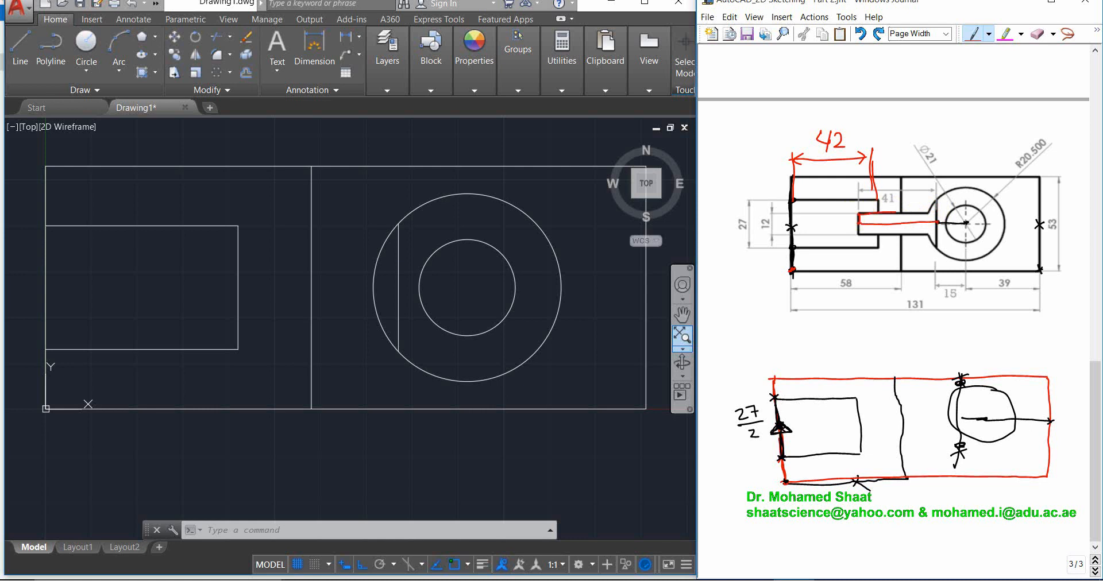
drag(938, 213, 948, 210)
drag(858, 233, 864, 233)
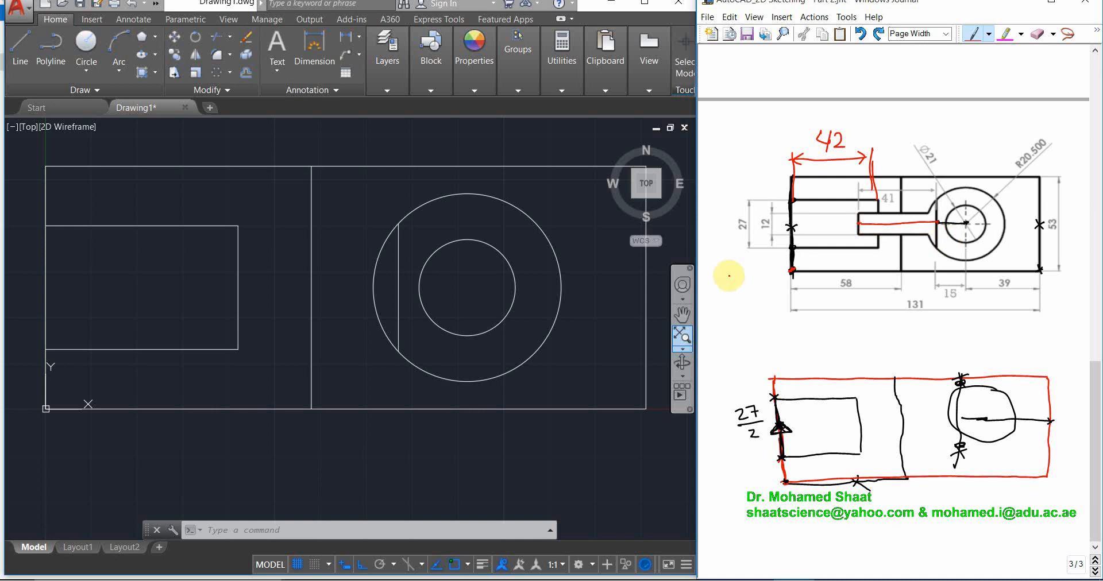
Draw the arm's centreline 41 long leftward from the chord's midpoint, continuing with a 6-long end line upward
click(30, 51)
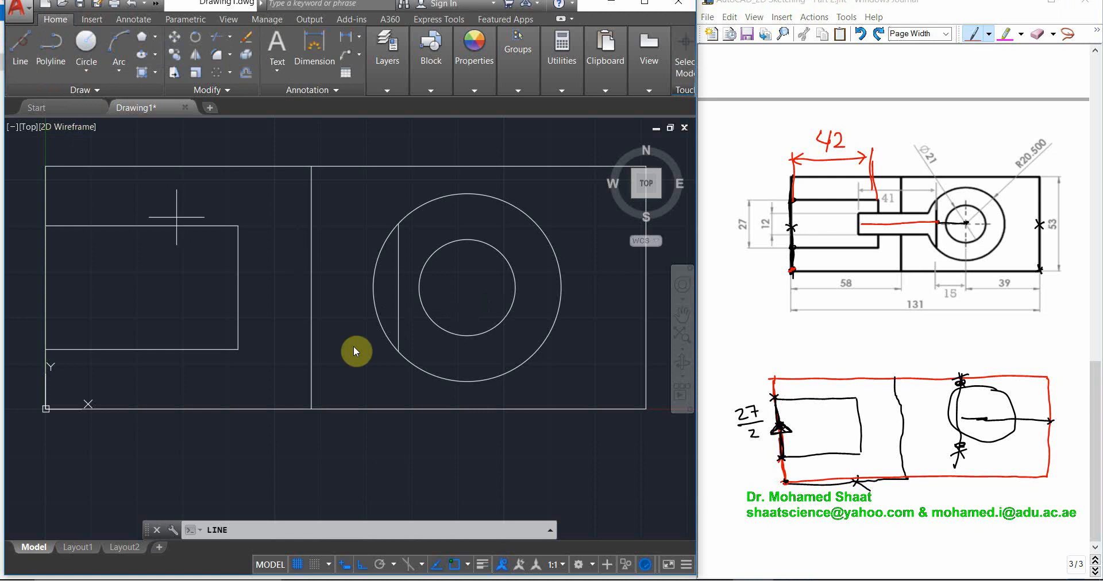
click(399, 288)
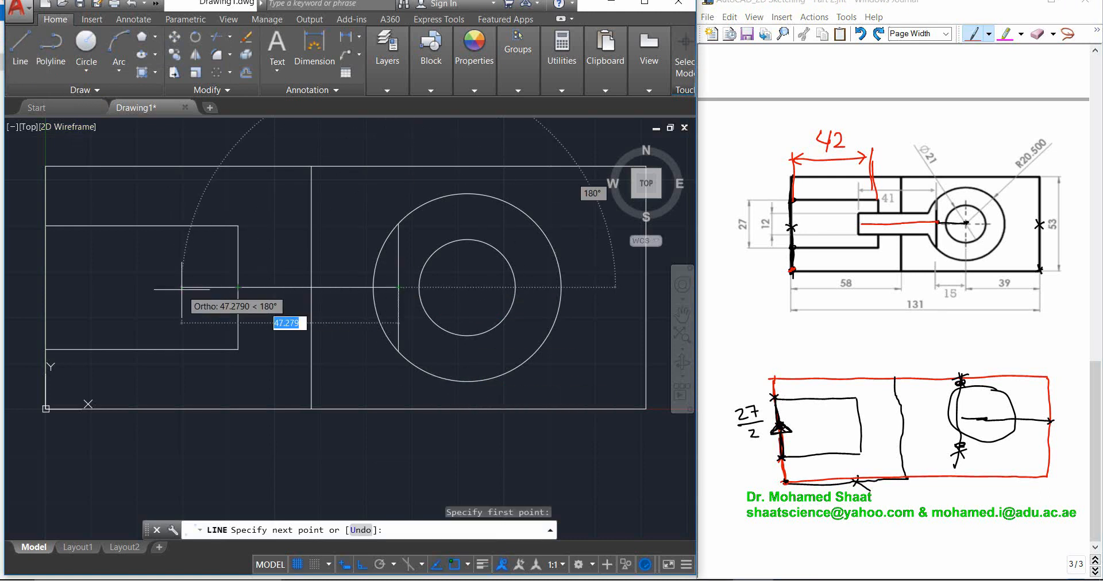
text(41)
key(Return)
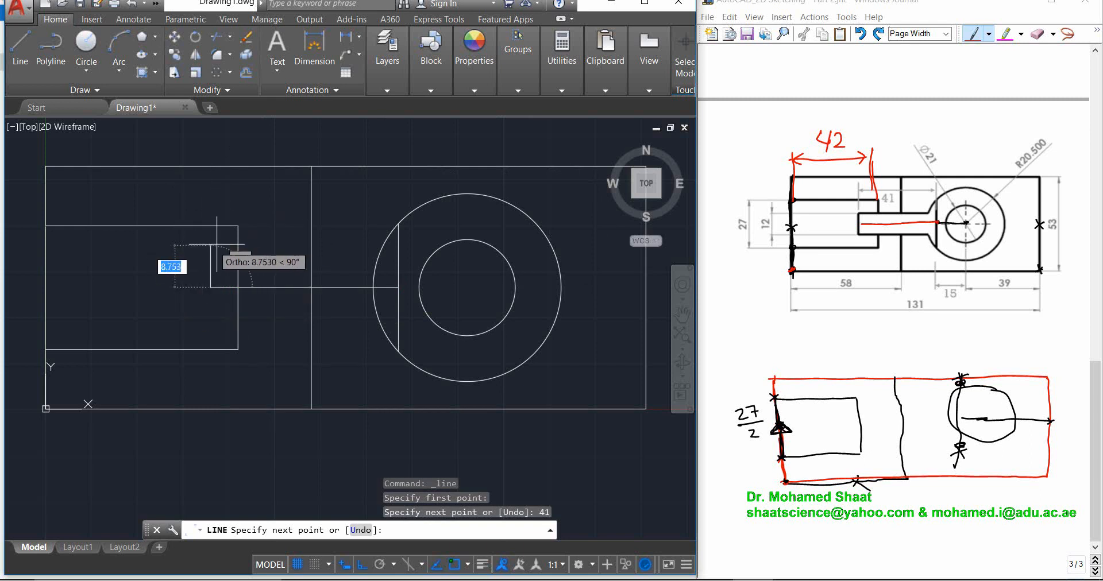
text(6)
key(Return)
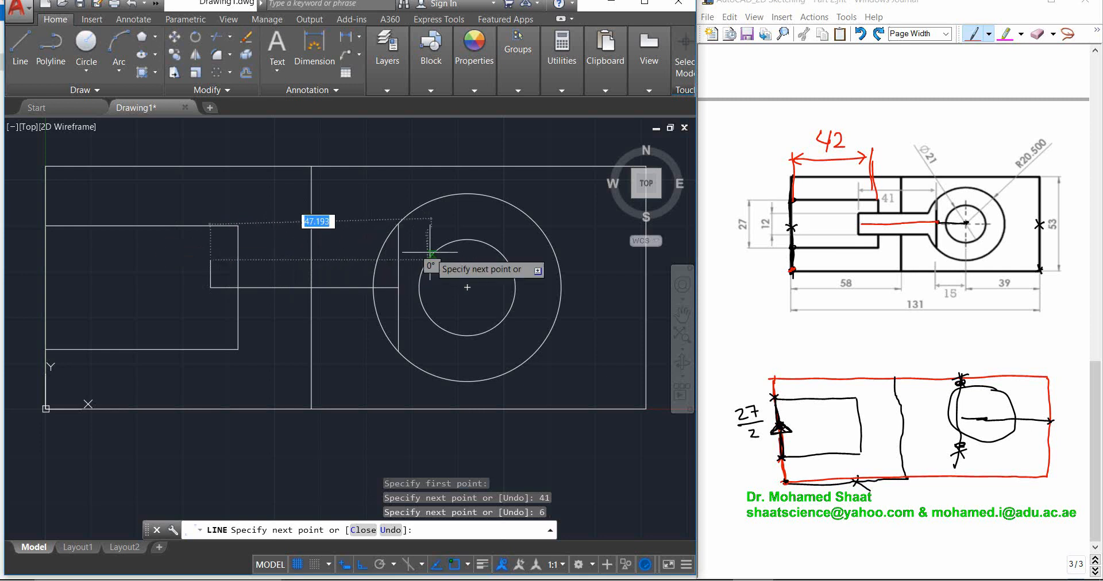
Continue the line horizontally rightward as the arm's upper edge, ending between the outer circle and the chord
scroll(430, 272, up, 4)
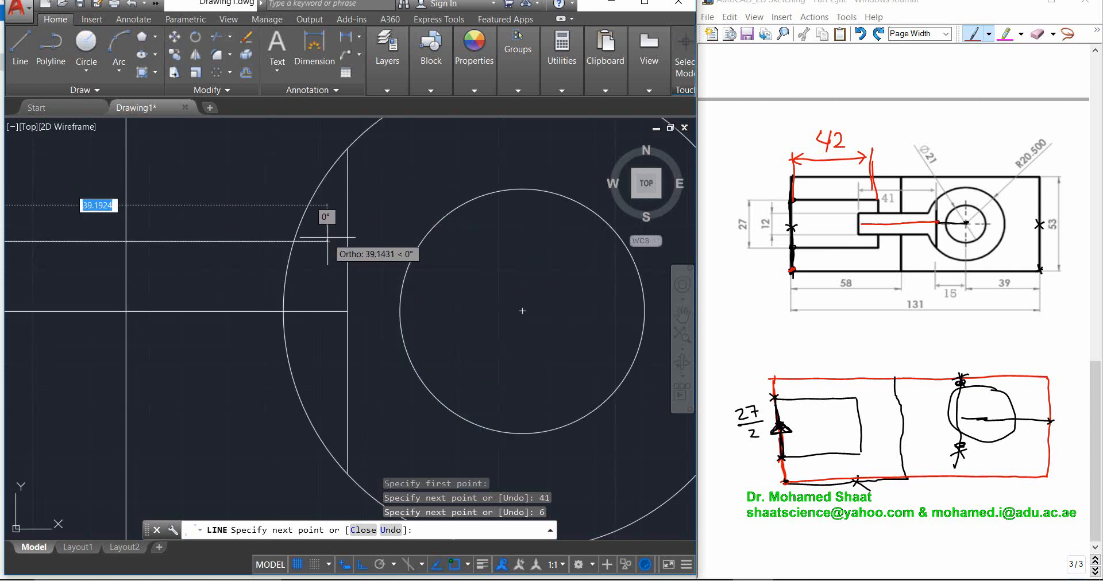
scroll(330, 239, up, 2)
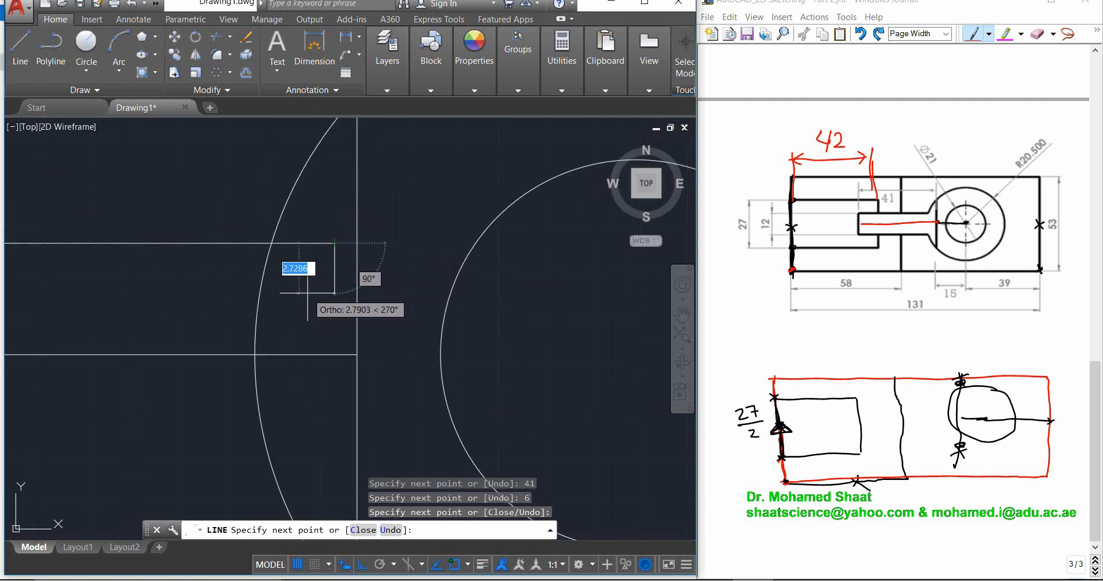
scroll(307, 294, down, 4)
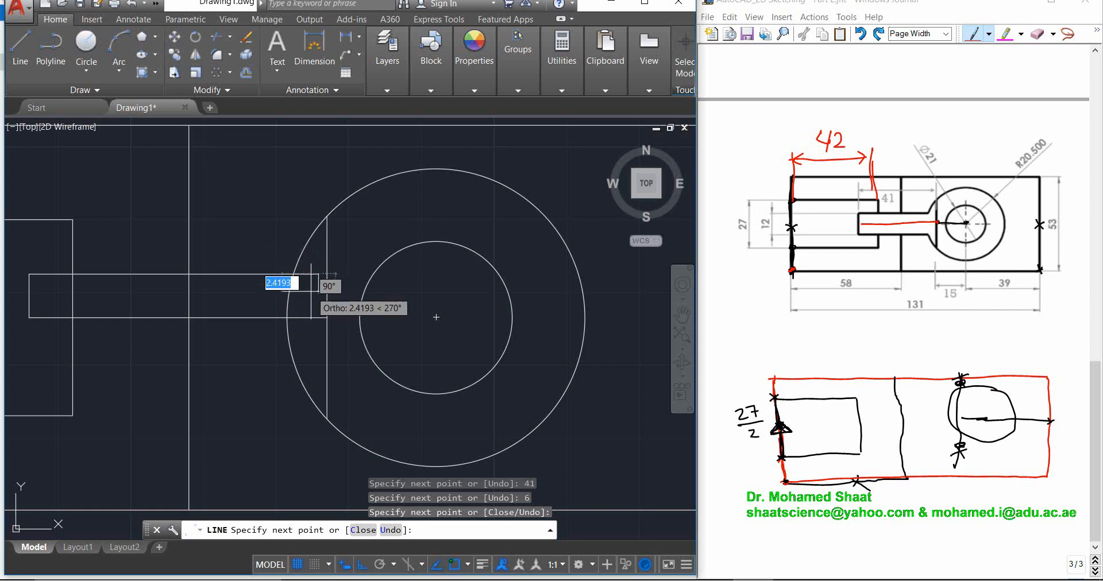
key(Escape)
Draw the arm's lower half from the centreline's left end, 6 downward and about 39.5 rightward to just inside the outer circle
scroll(320, 278, up, 3)
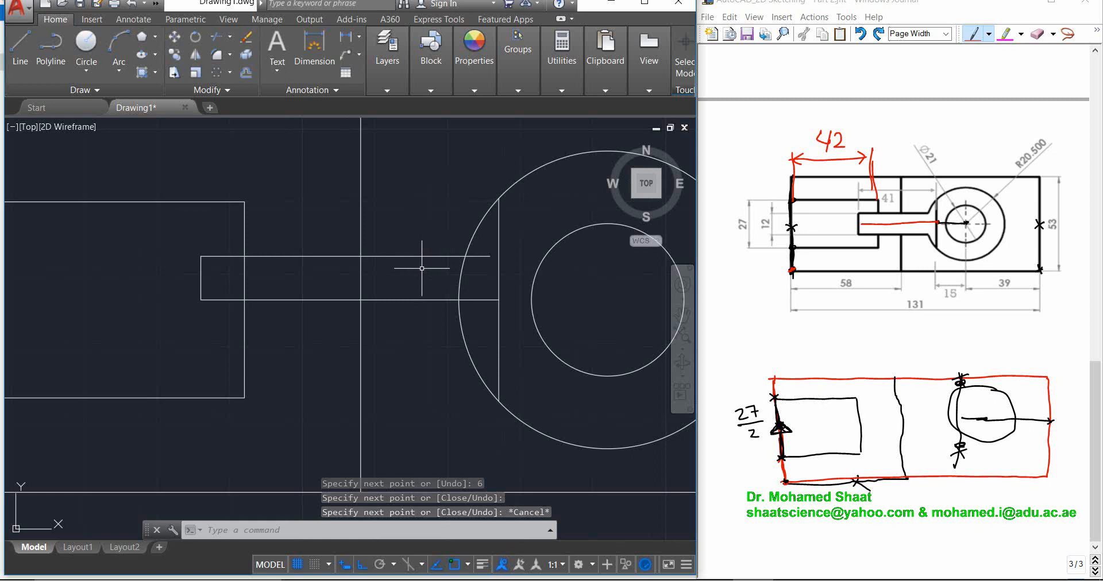
key(Return)
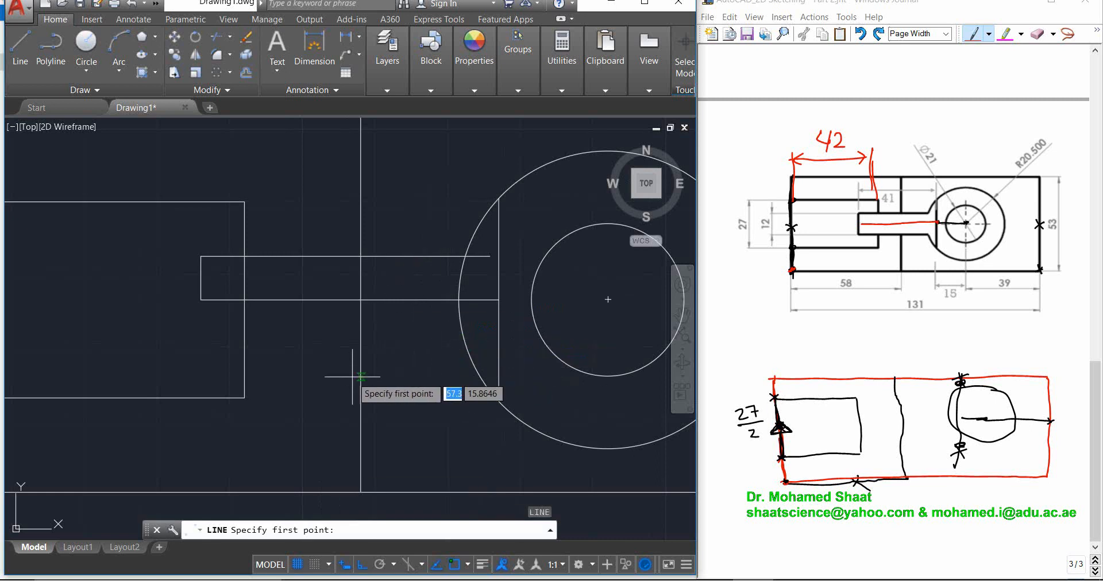
click(201, 299)
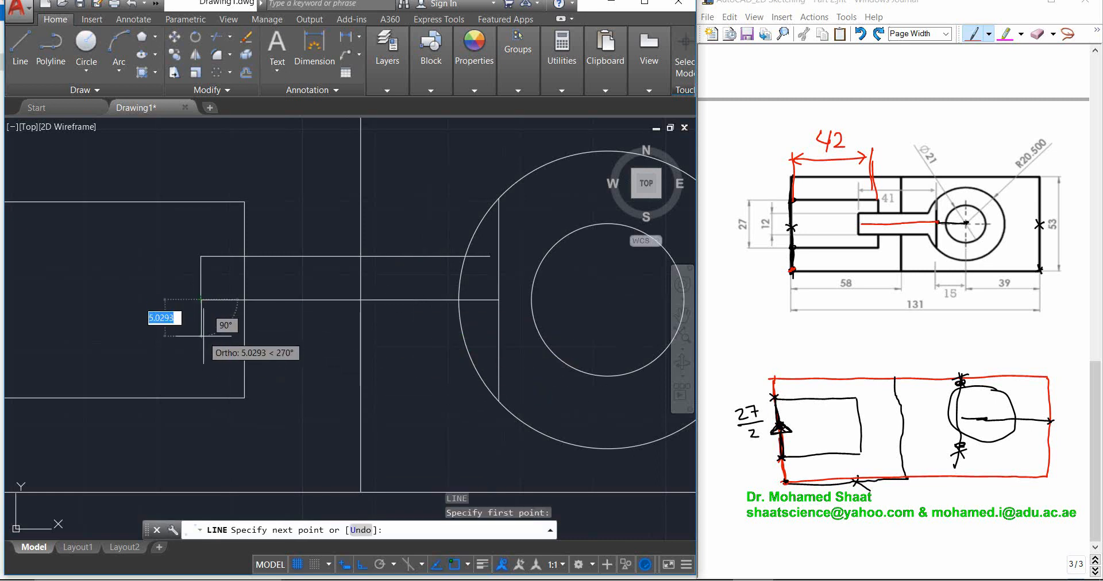
text(6)
key(Return)
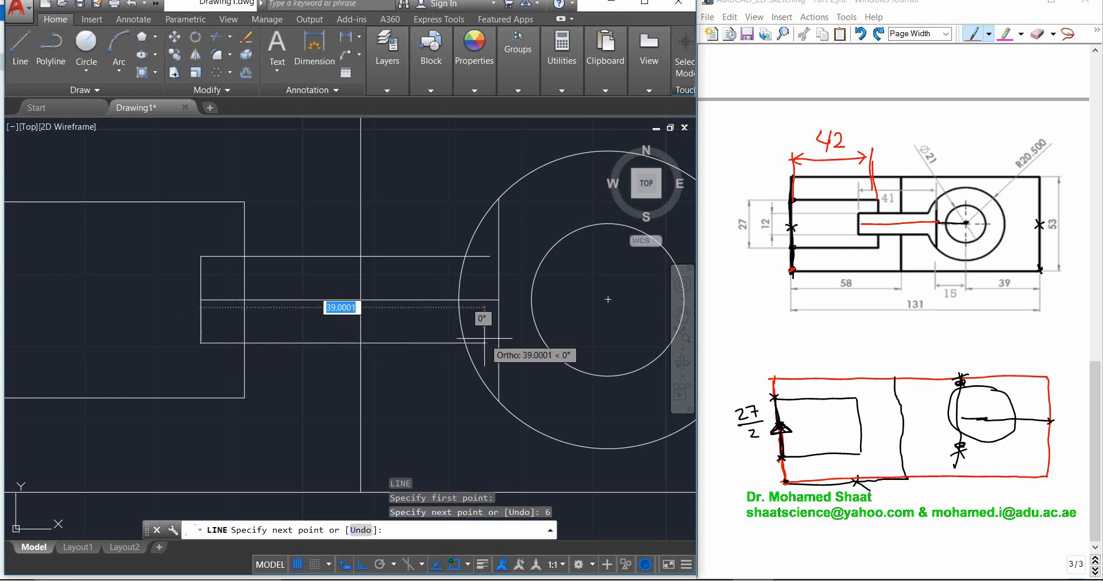
scroll(472, 340, up, 2)
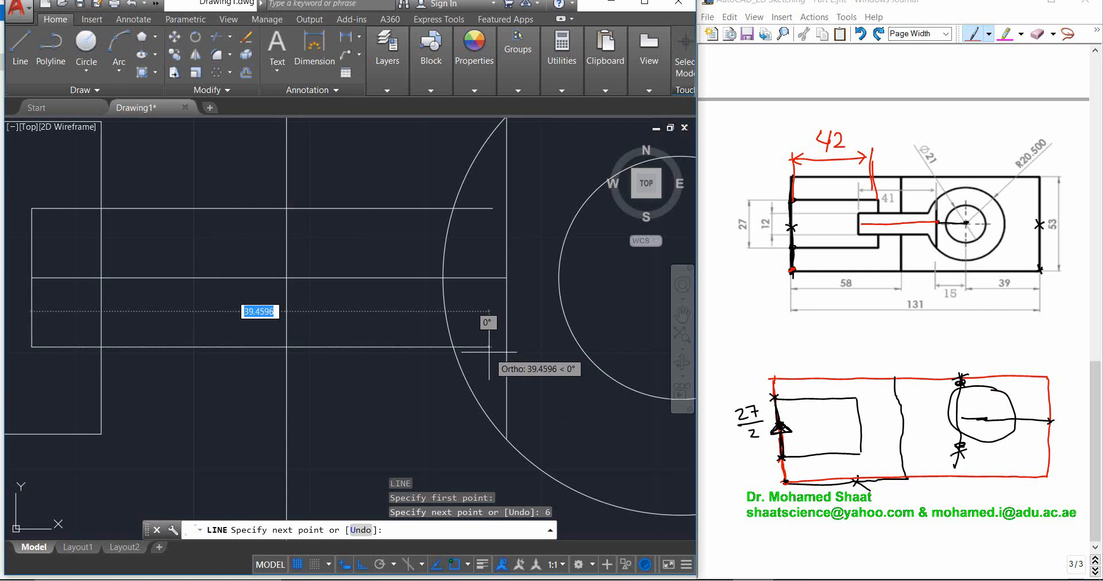
click(490, 353)
key(Escape)
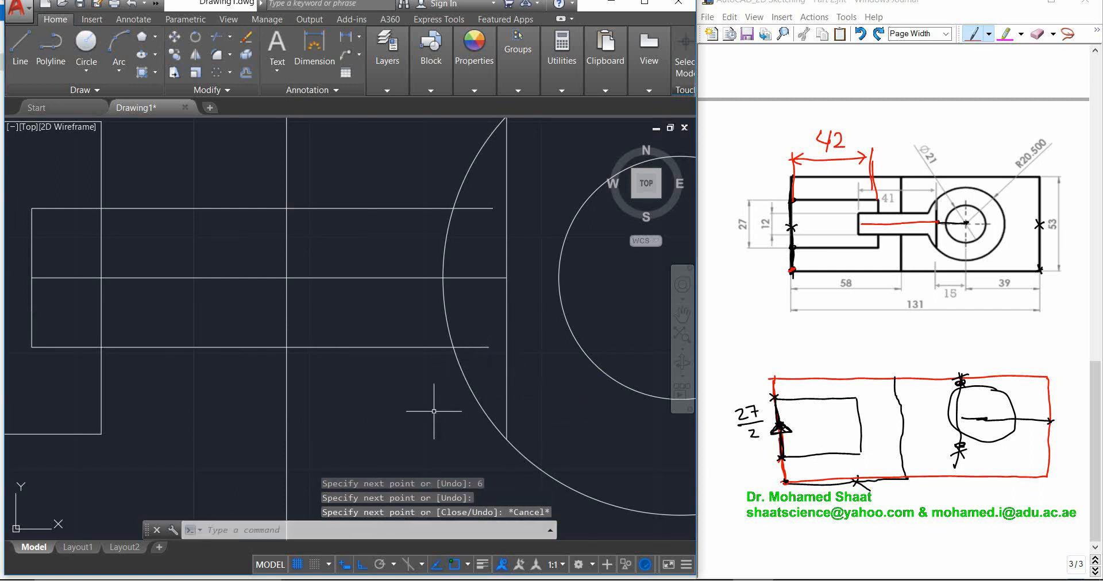
Delete the arm's horizontal centreline between its end line and the chord
scroll(427, 403, down, 2)
click(409, 315)
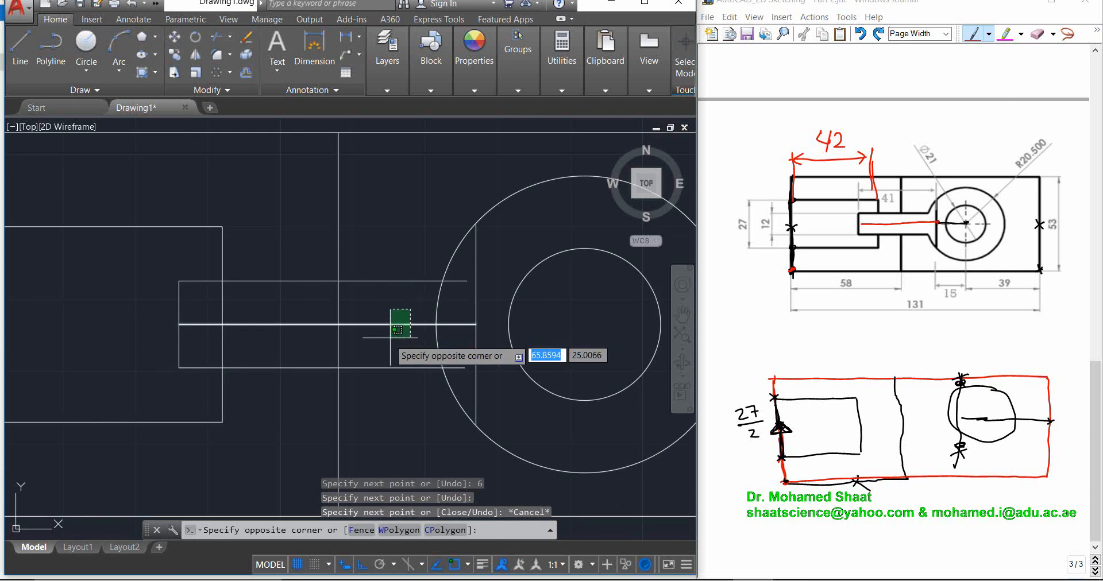
click(378, 348)
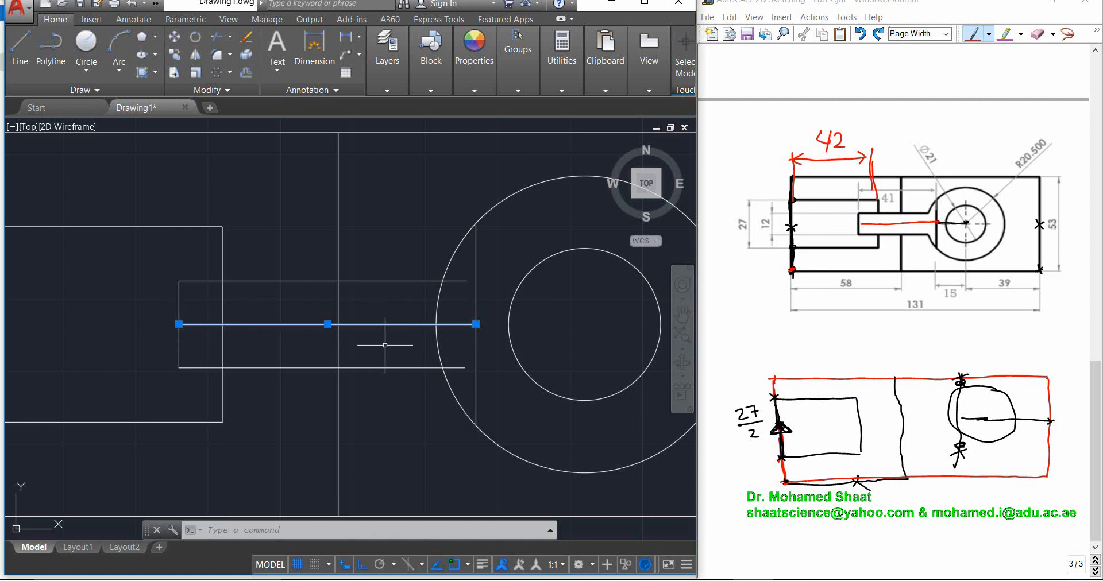
key(Delete)
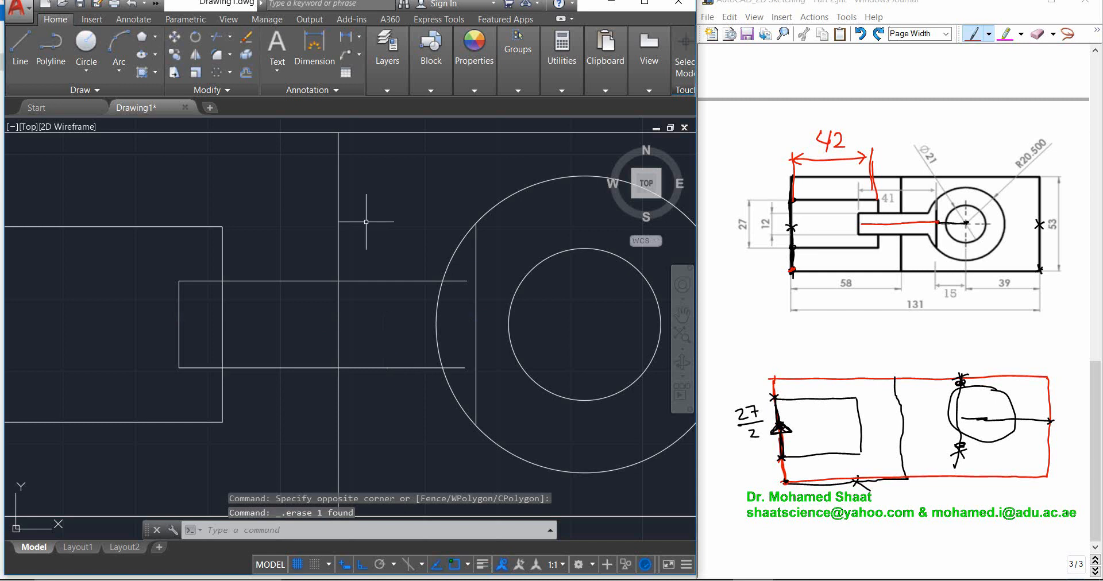
Trim the arm edges inside the outer circle and the circle's arc between them, using all objects as cutting edges
click(218, 35)
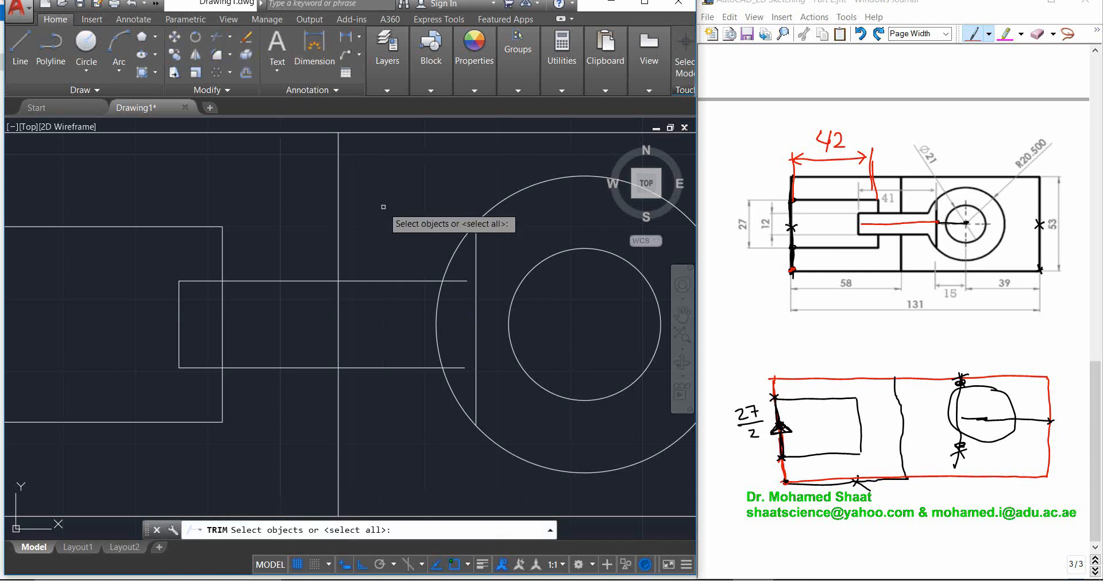
key(Return)
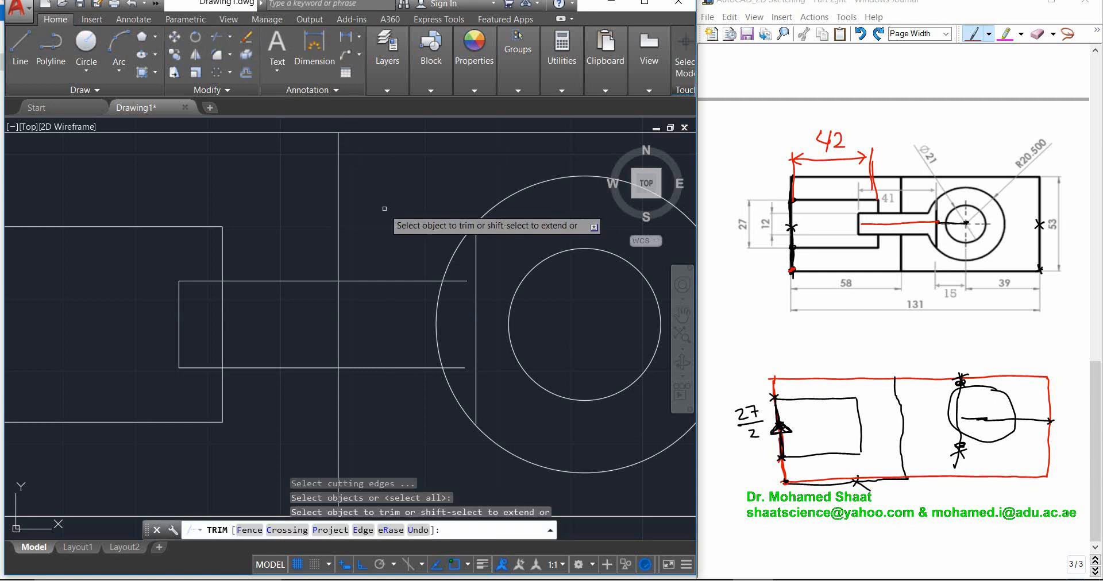
click(456, 282)
click(457, 368)
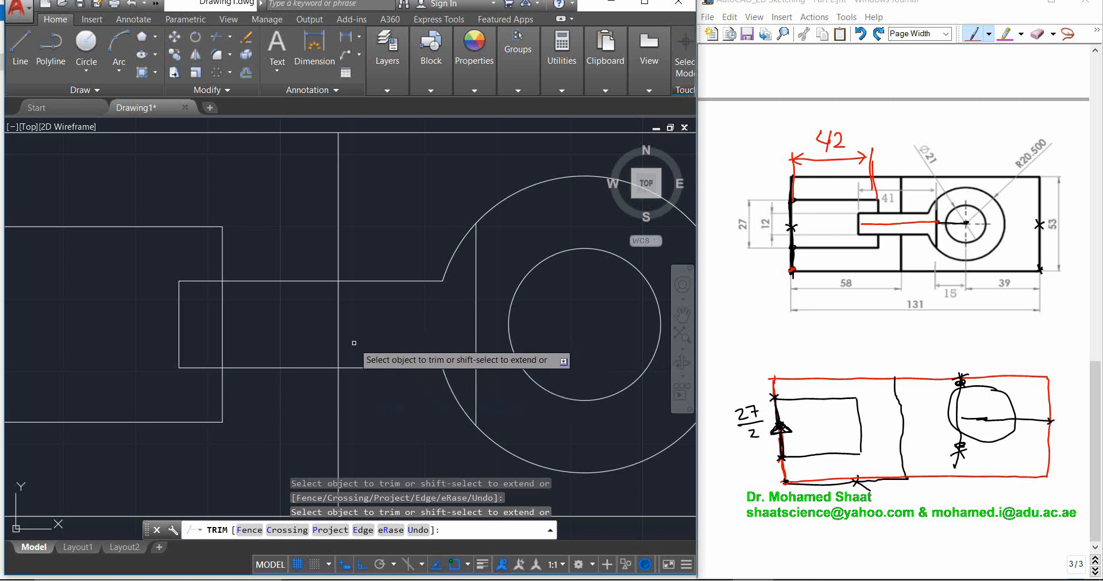
Trim the portions of the vertical divider and the slot's end line that lie between the arm's edges
click(339, 326)
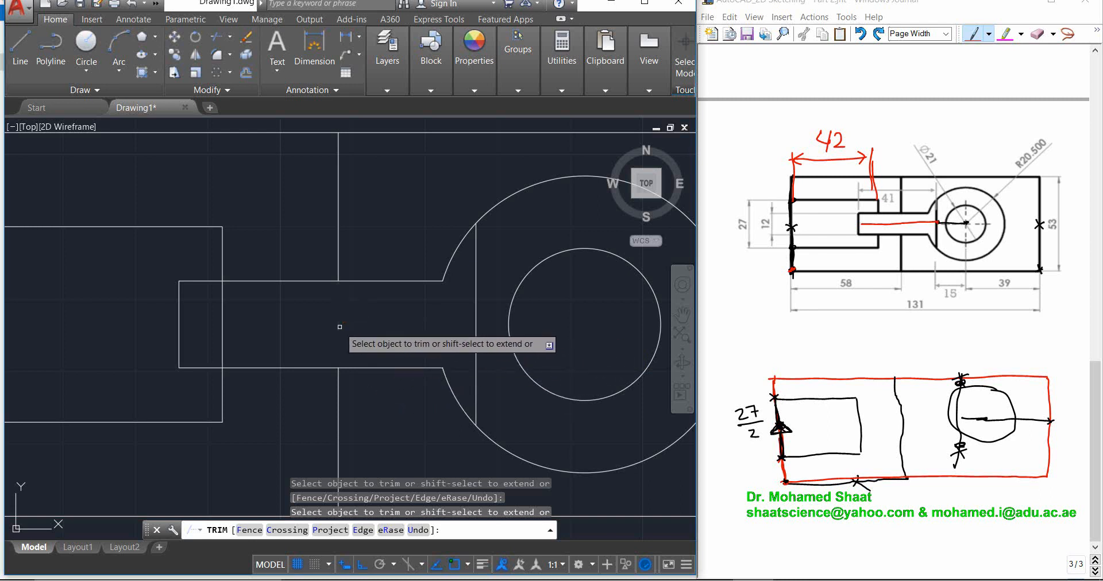
click(222, 321)
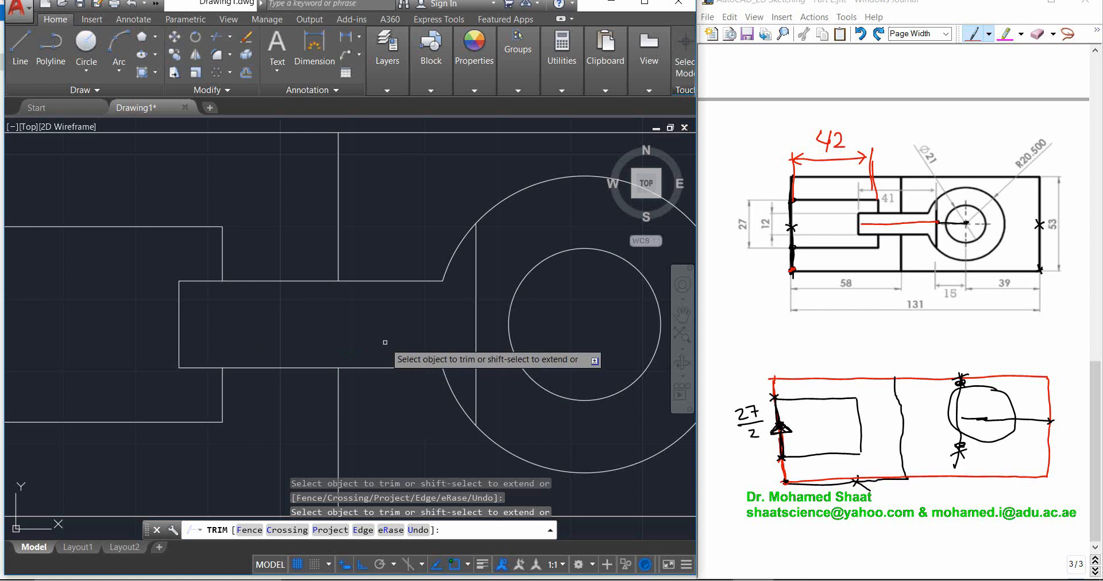
key(Return)
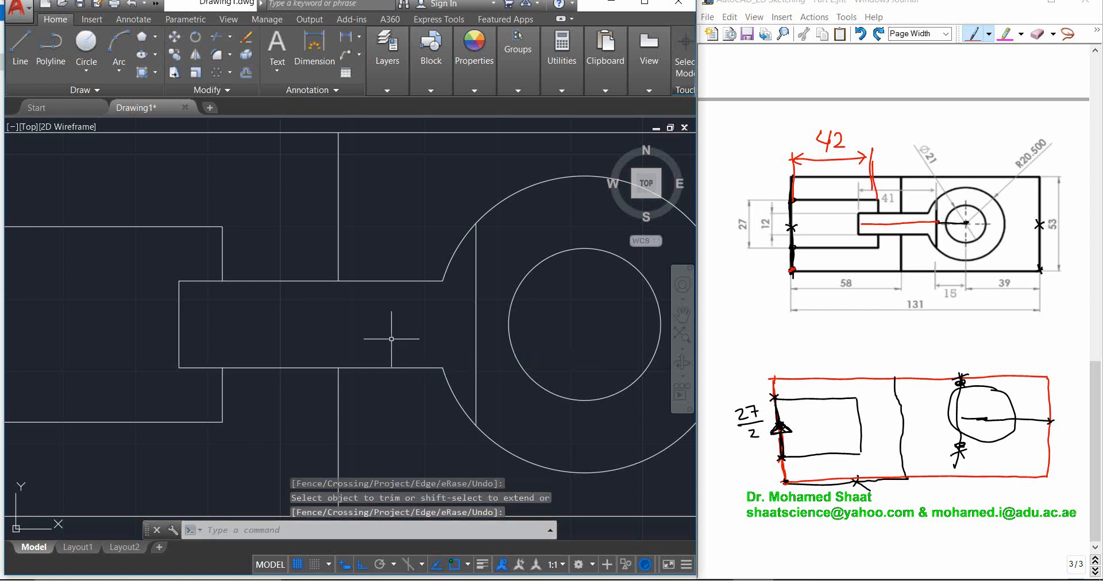
scroll(381, 327, down, 5)
scroll(395, 323, up, 2)
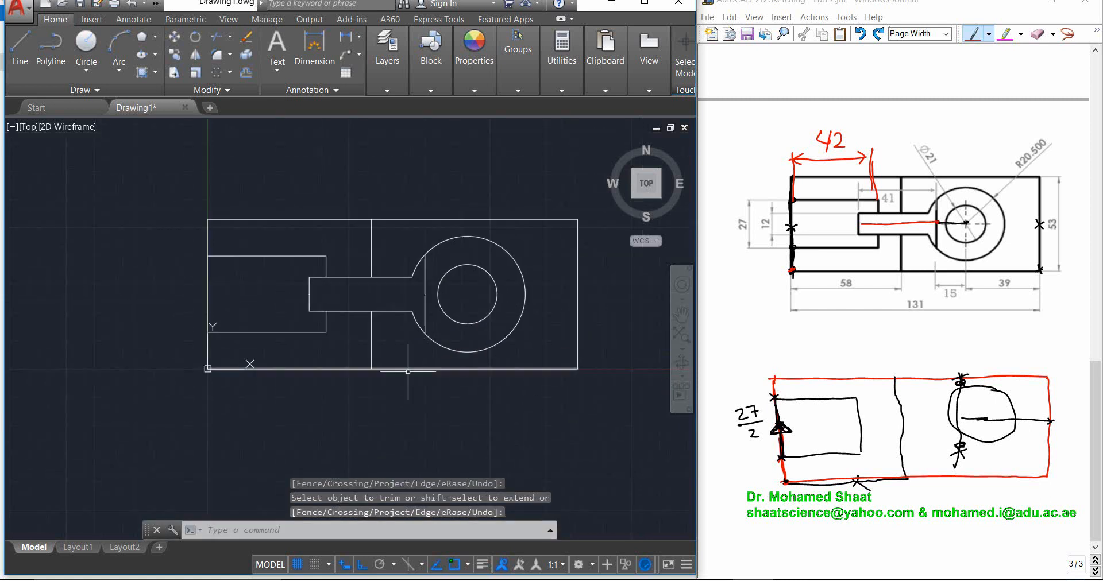